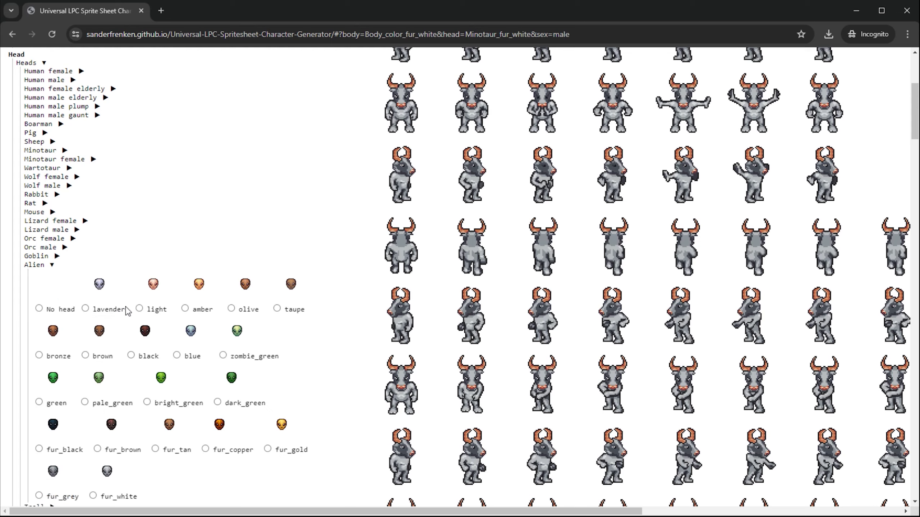
- Try the Alien head on the character in blue, zombie_green and bright_green
left_click(176, 355)
left_click(223, 356)
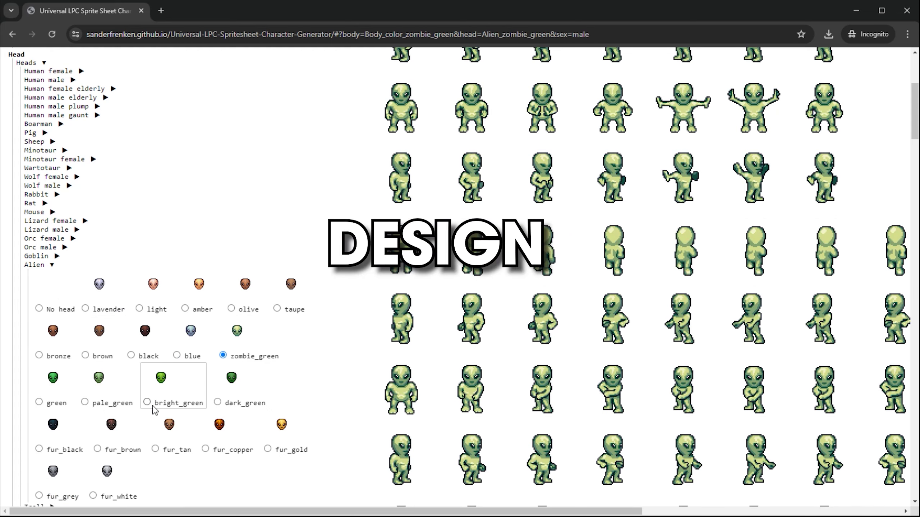
left_click(147, 402)
- Give the character the Rat head in fur_grey
left_click(36, 265)
left_click(31, 203)
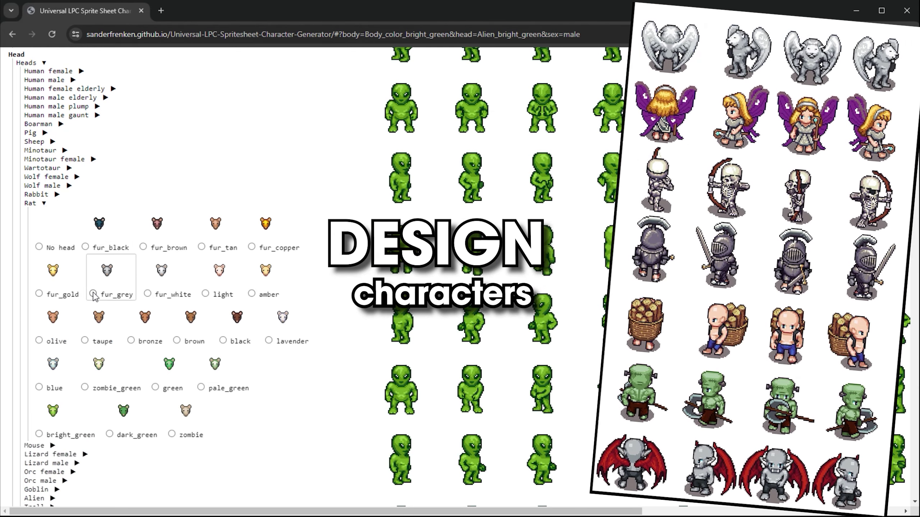
left_click(87, 293)
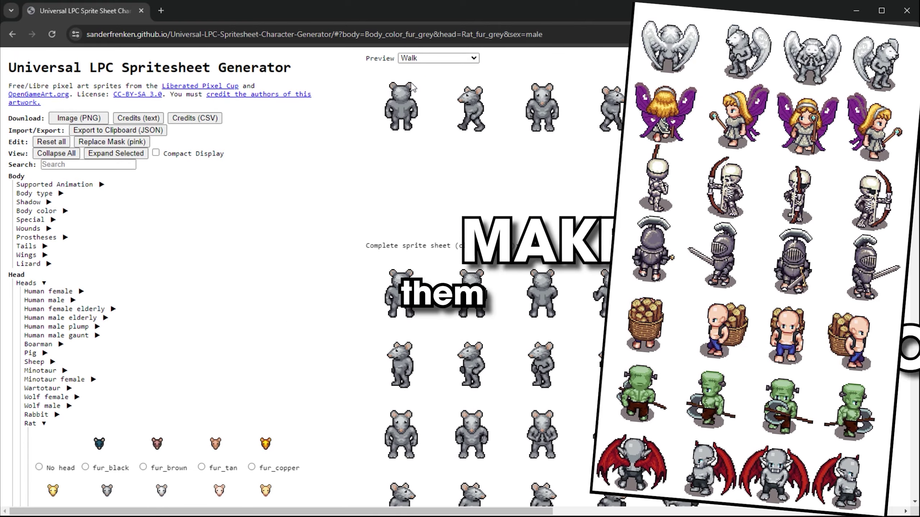
- Choose a tail for the rat character from the Lizard Tail (Alt Colors) options
left_click(27, 246)
left_click(57, 281)
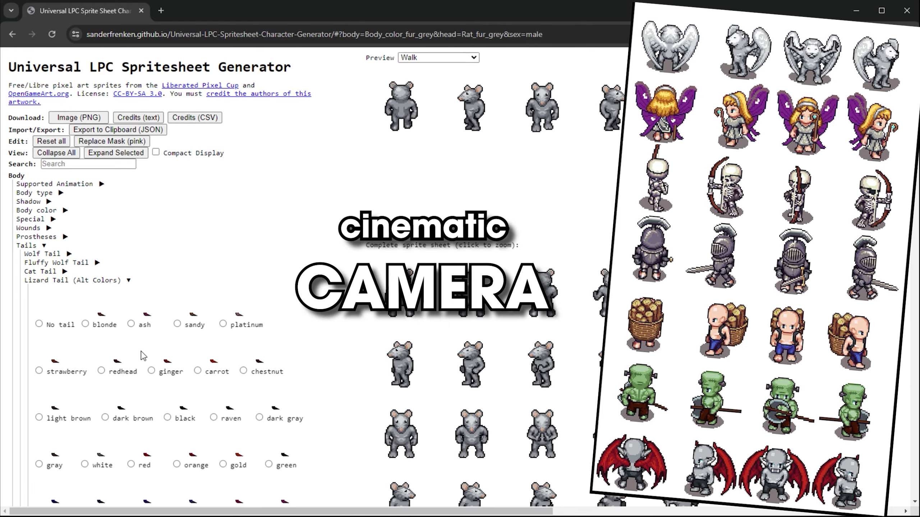
scroll(100, 178, "down", 4)
left_click(38, 440)
scroll(311, 363, "up", 5)
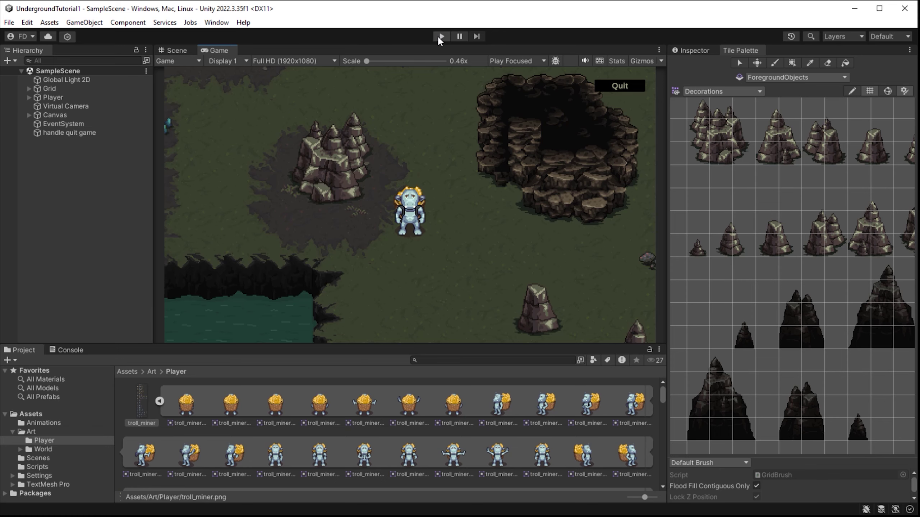
- Switch to the Unity editor, run SampleScene and walk the troll miner to the east and south
left_click(439, 37)
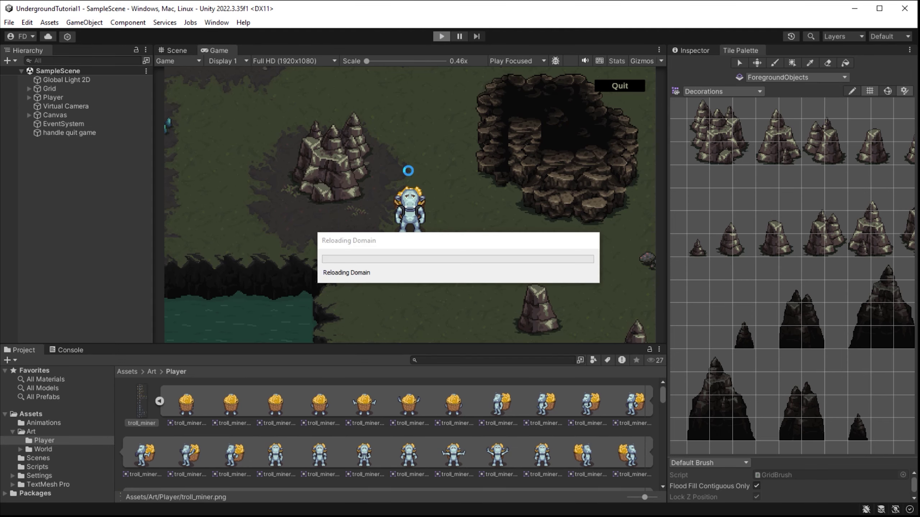
key("d")
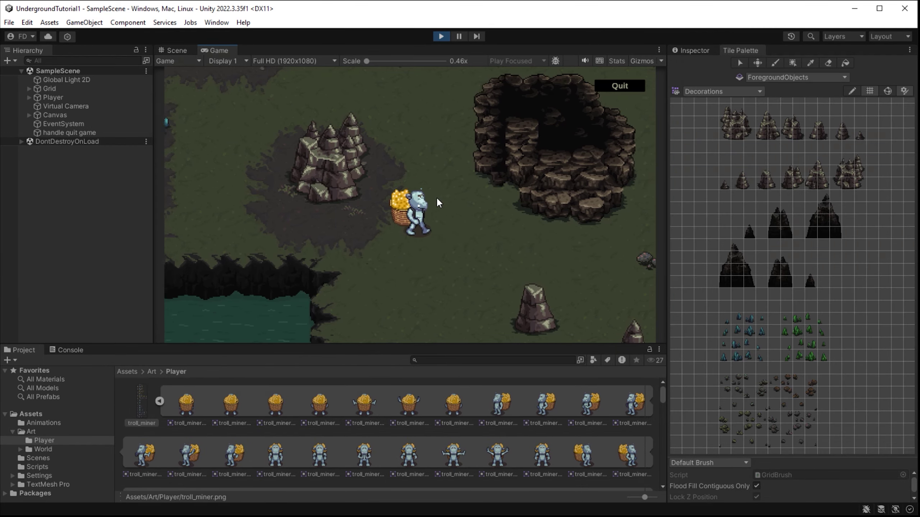
key("s")
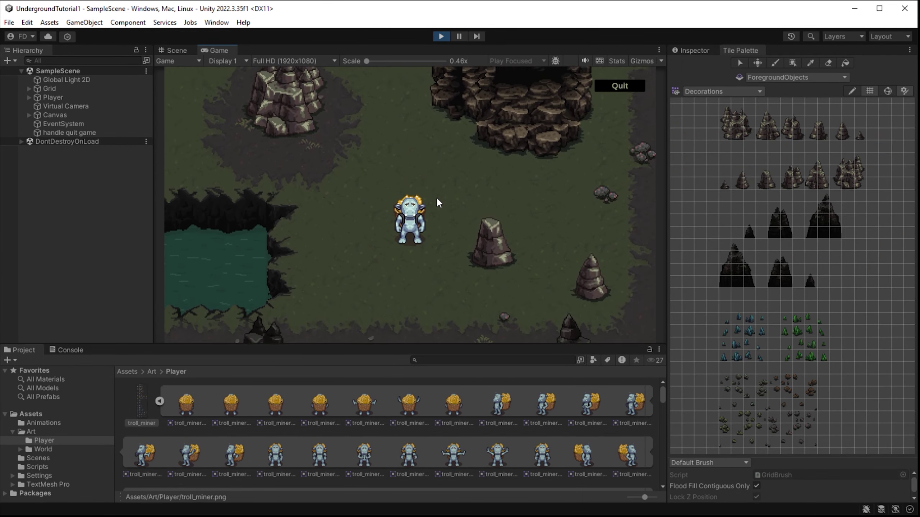
key("s")
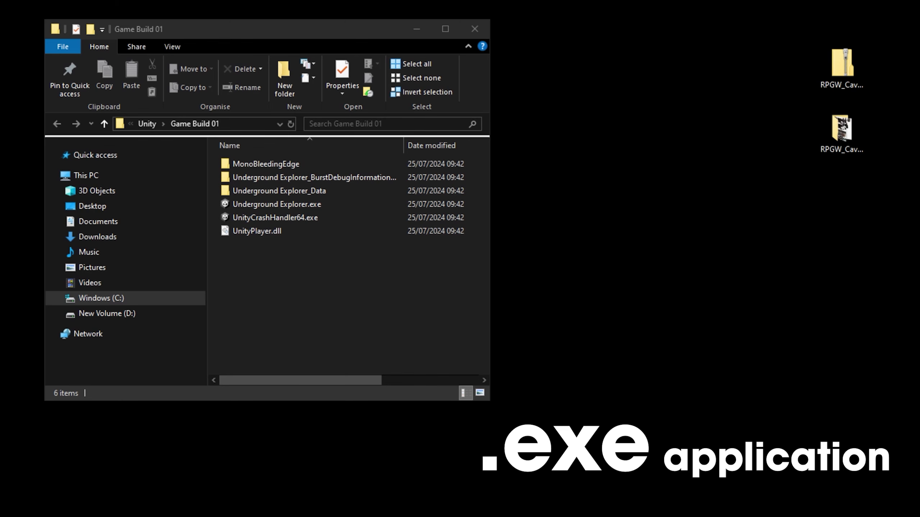
- Launch Underground Explorer.exe from the Game Build 01 folder and walk the character north and east
double_click(303, 206)
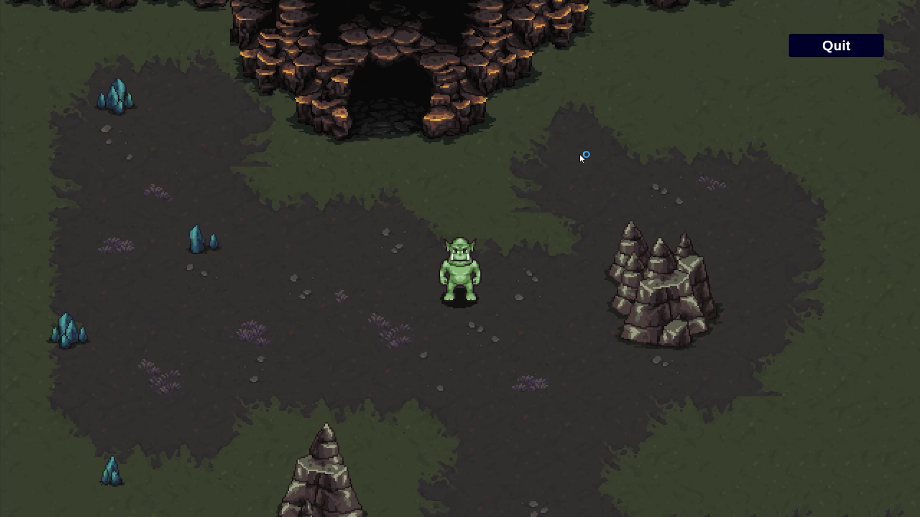
key("Up")
key("Right")
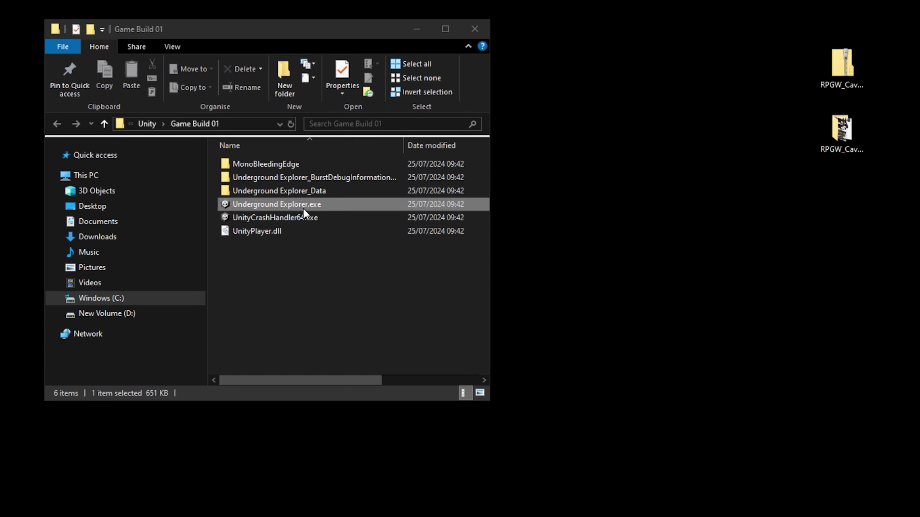
- Launch Underground Explorer.exe again and start the game's browser version on its Unity Play page
double_click(303, 204)
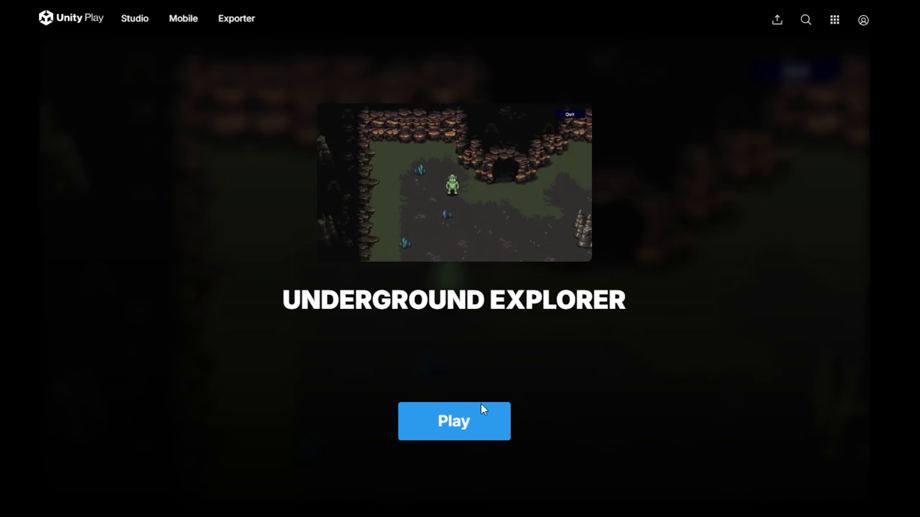
left_click(469, 421)
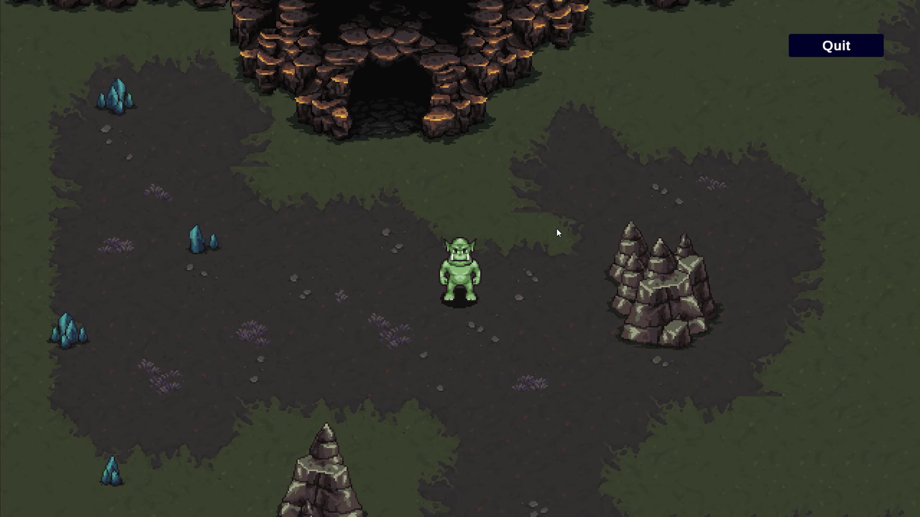
key("d")
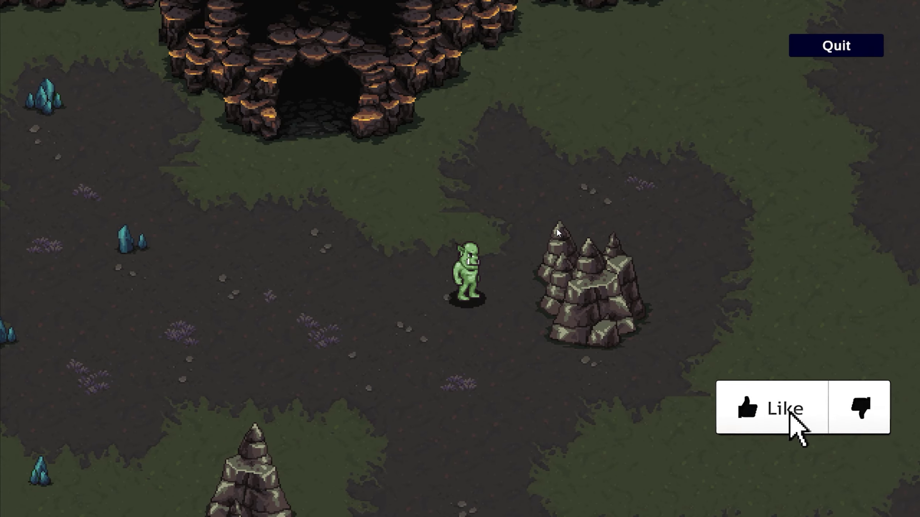
key("w")
key("d")
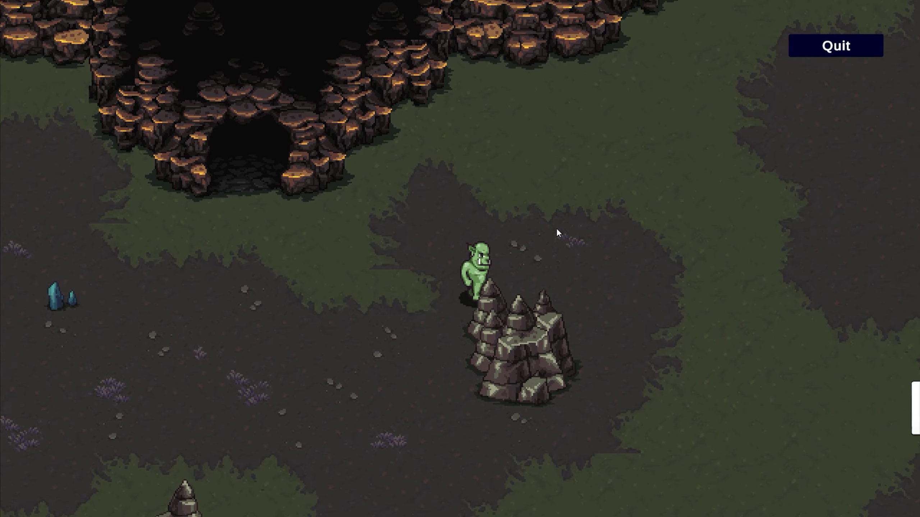
key("d")
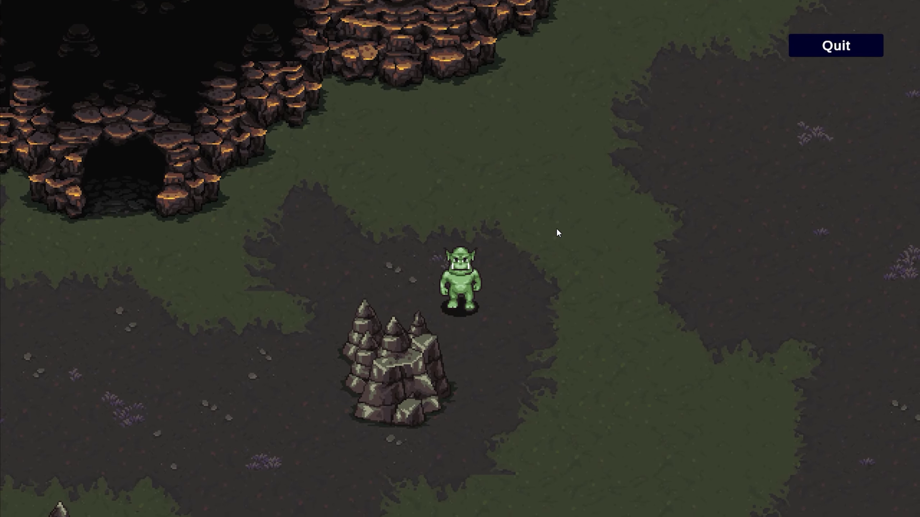
key("s")
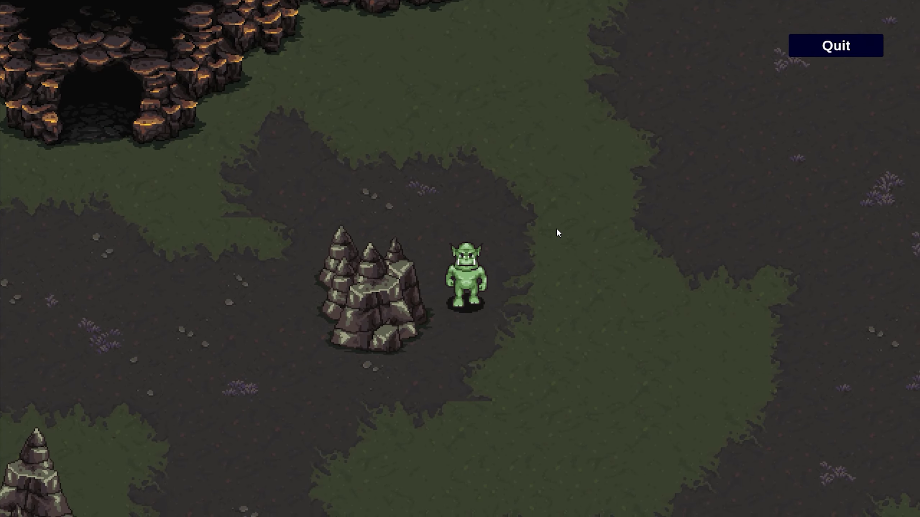
key("a")
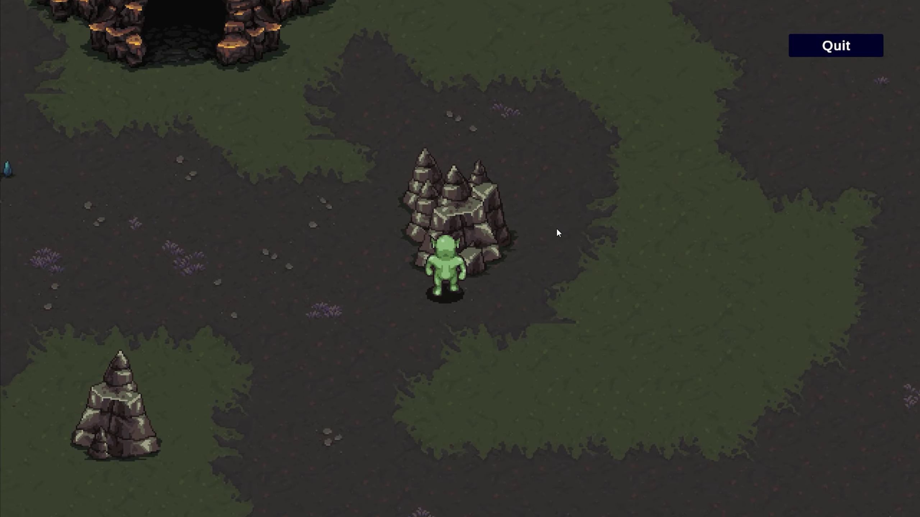
key("s")
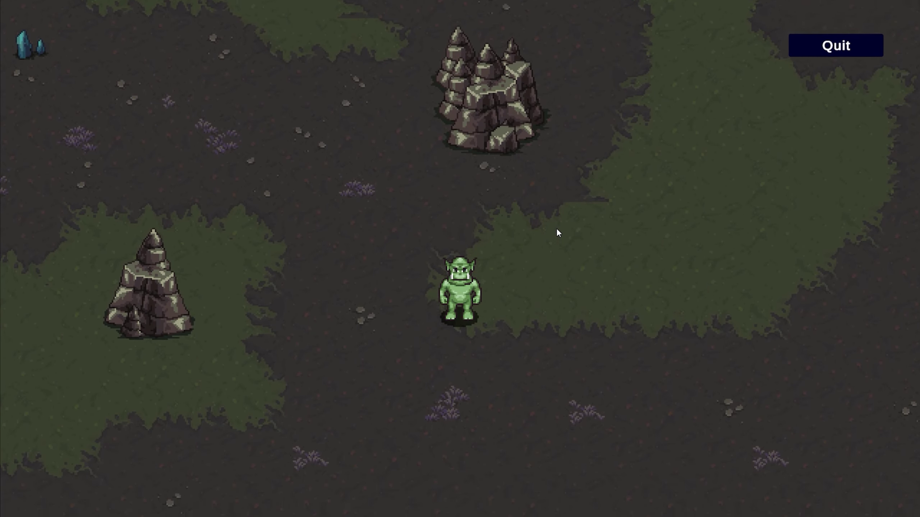
key("s")
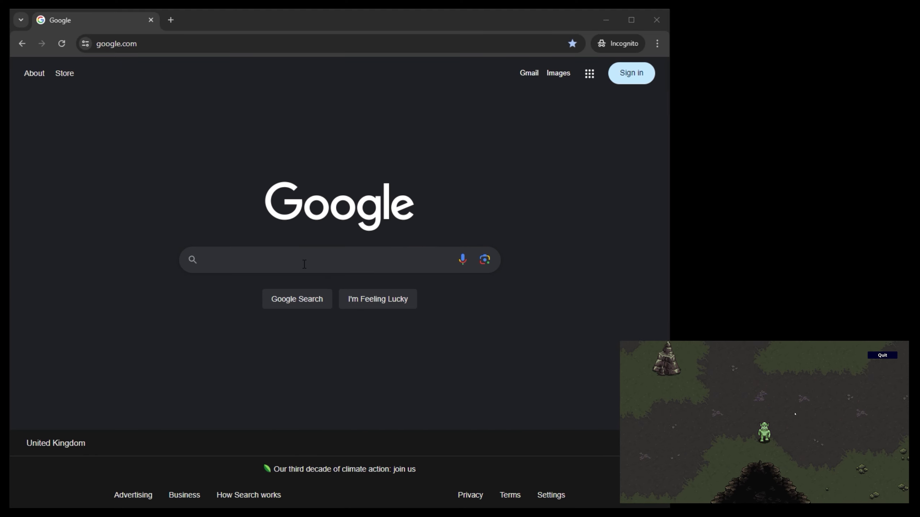
- Search Google for "download unity" and open the official unity.com download page
left_click(304, 264)
type("download unity")
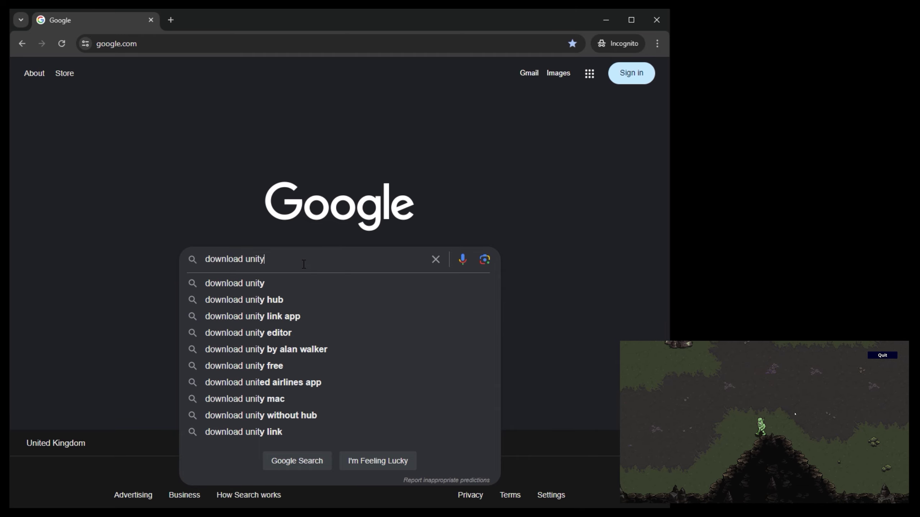
key("Return")
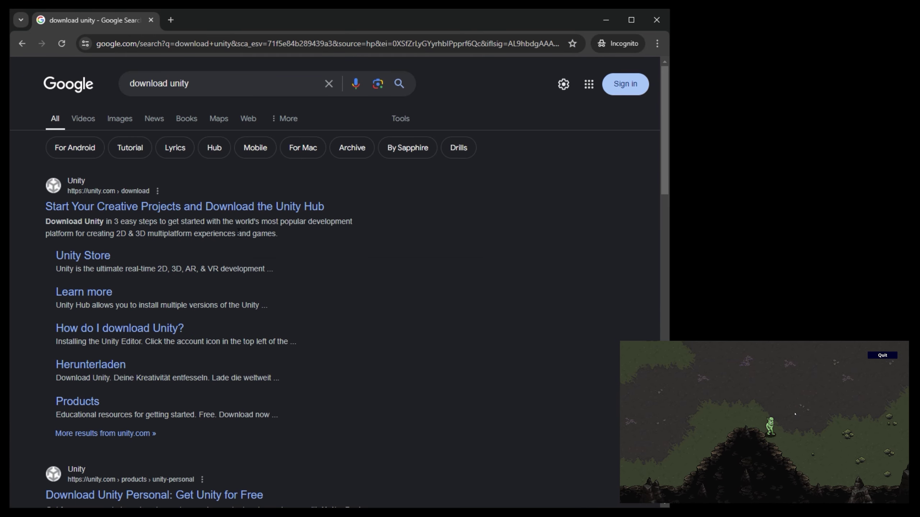
left_click(171, 207)
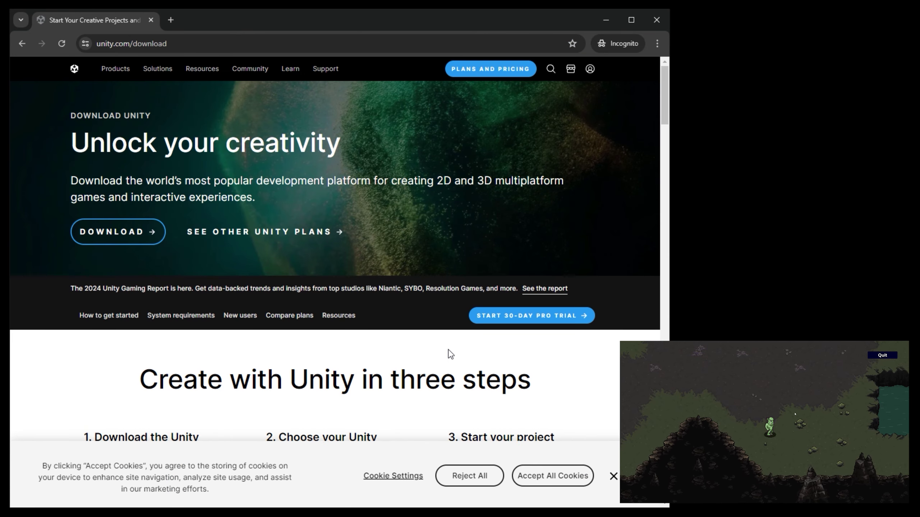
- Download the Unity Hub installer and save it to the Desktop as UnityHubSetup.exe
left_click(124, 234)
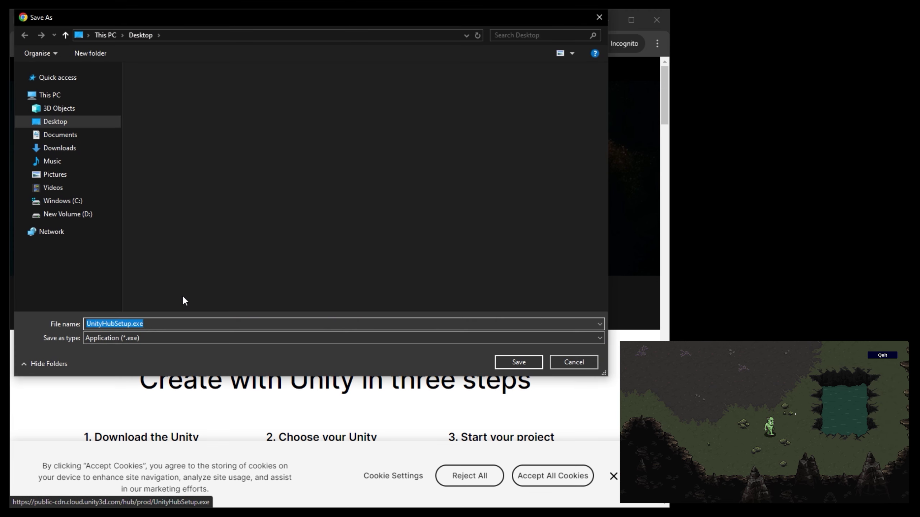
left_click(70, 121)
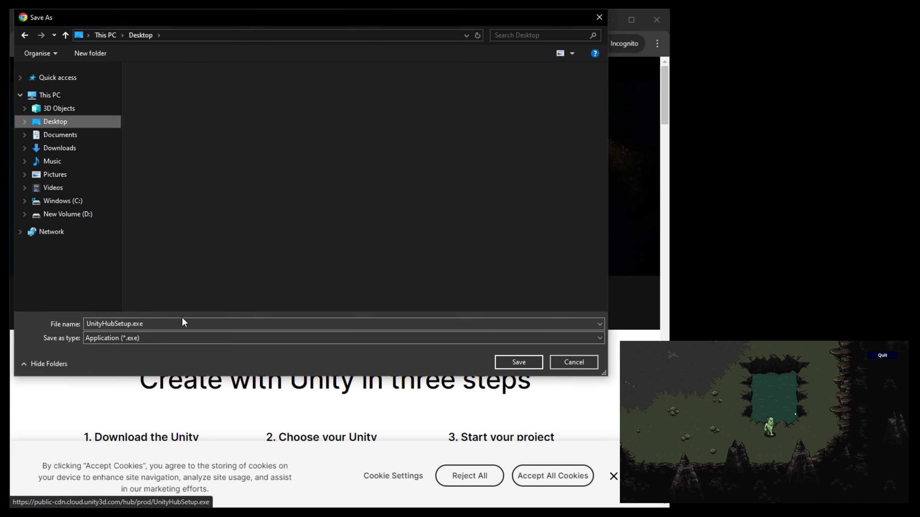
left_click(518, 361)
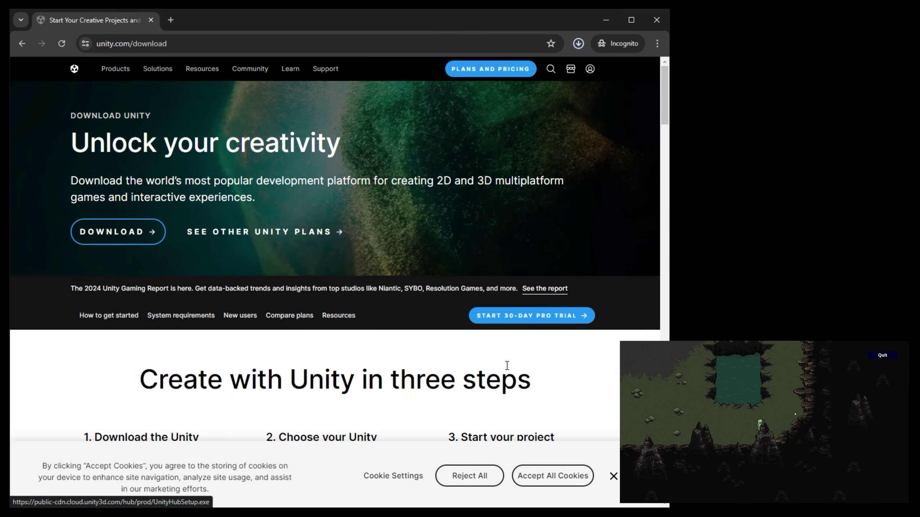
- Run the downloaded Unity Hub installer from the desktop and close the browser window
double_click(712, 84)
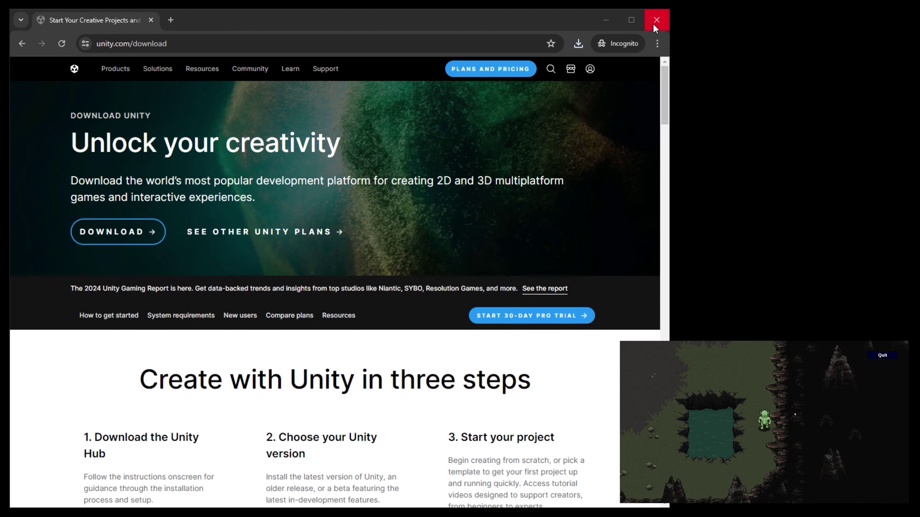
left_click(653, 22)
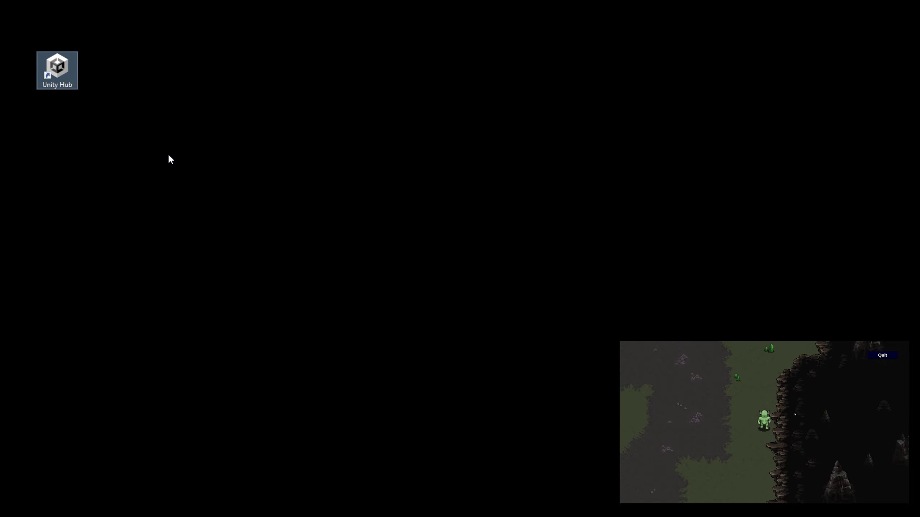
- Open Unity Hub and show its Projects page after checking the account options
double_click(59, 72)
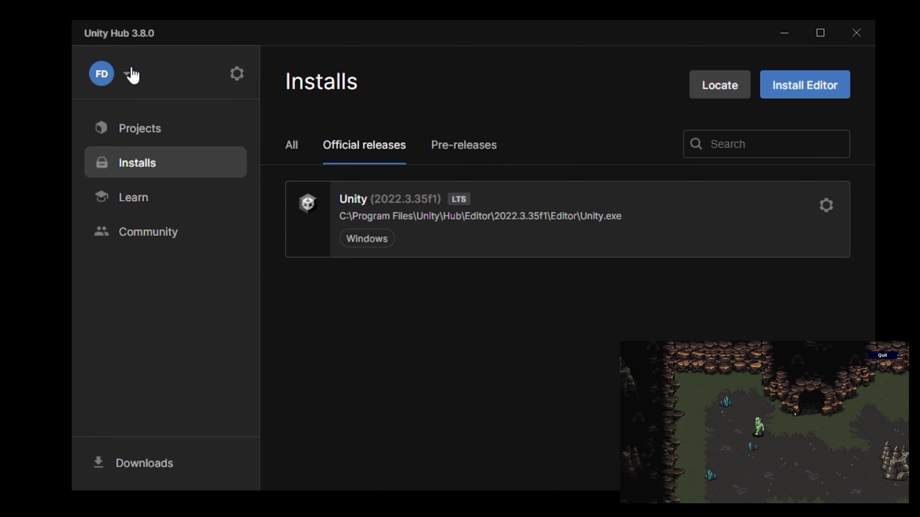
left_click(127, 74)
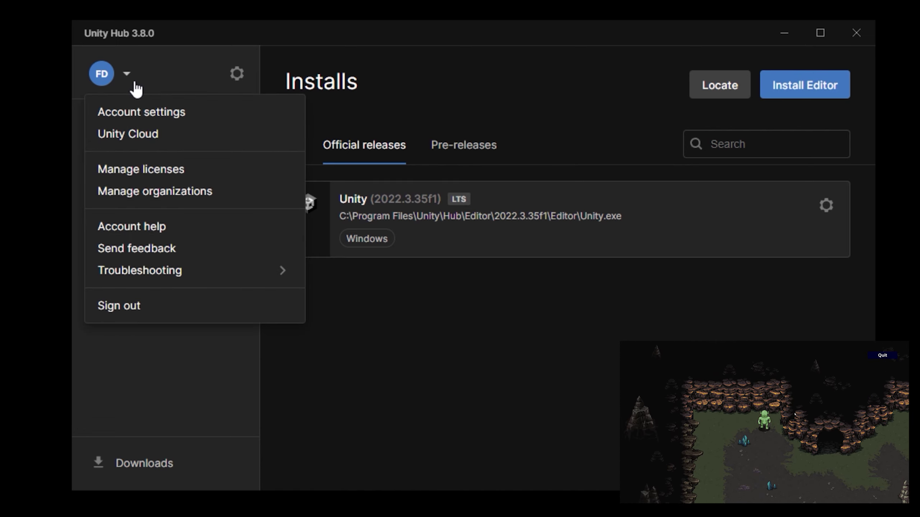
left_click(127, 74)
left_click(137, 137)
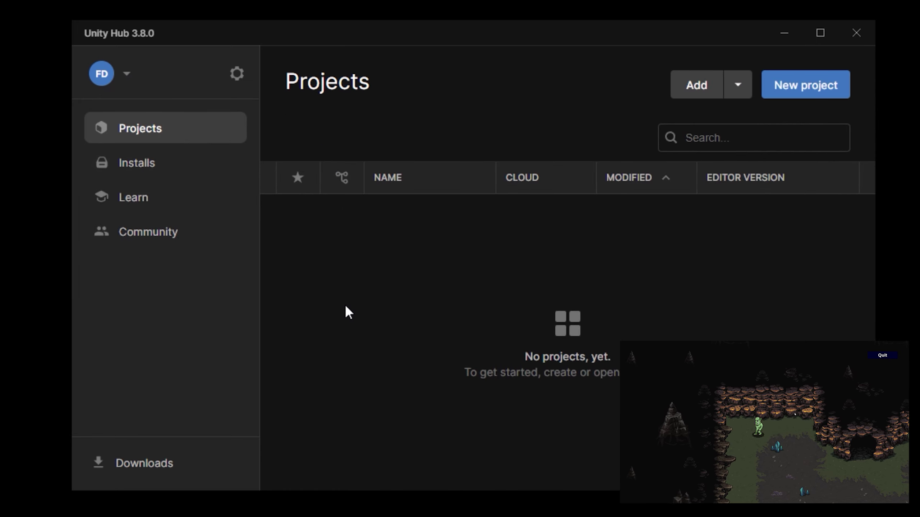
- Start a new project and select the Universal 2D template after comparing the built-in 2D and 3D ones
left_click(790, 95)
left_click_drag(569, 80, 473, 22)
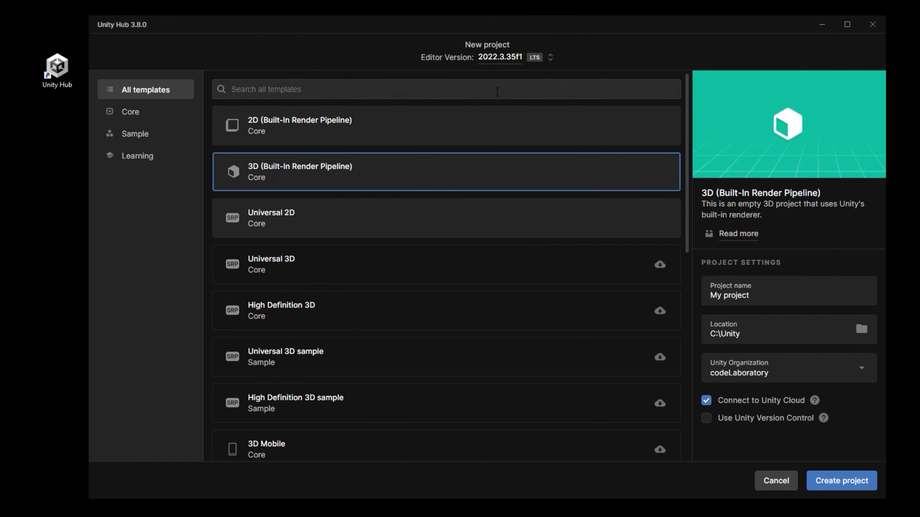
left_click(575, 134)
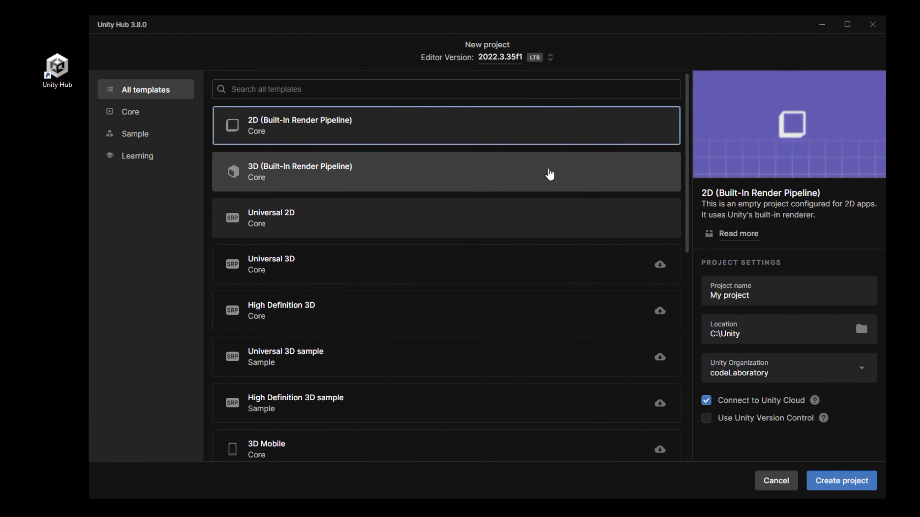
left_click(548, 173)
left_click(534, 223)
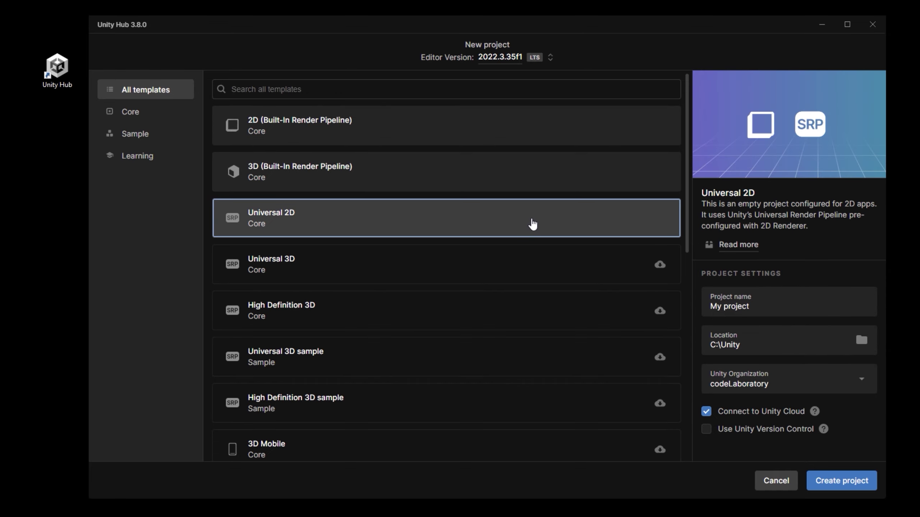
left_click_drag(687, 171, 675, 387)
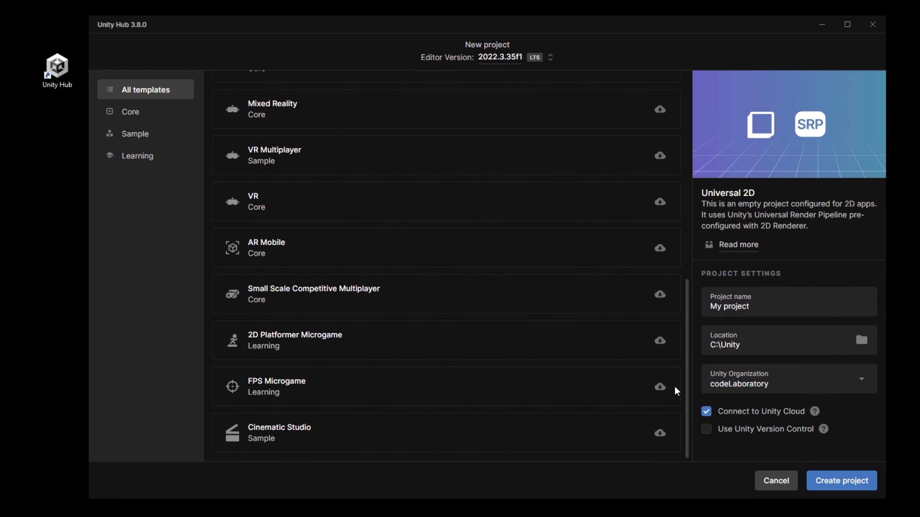
- Create a Universal 2D project named Underground Explorer after checking the 2D Platformer Microgame template
left_click(561, 352)
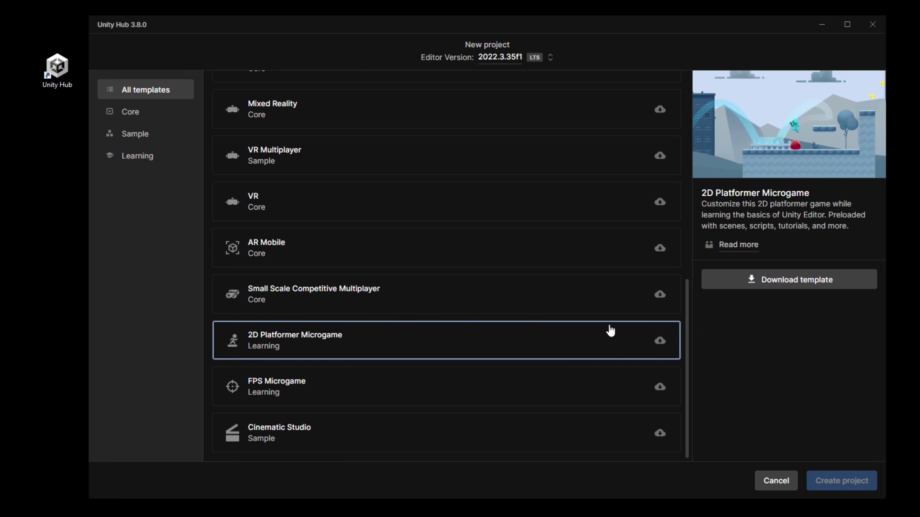
left_click_drag(686, 324, 683, 101)
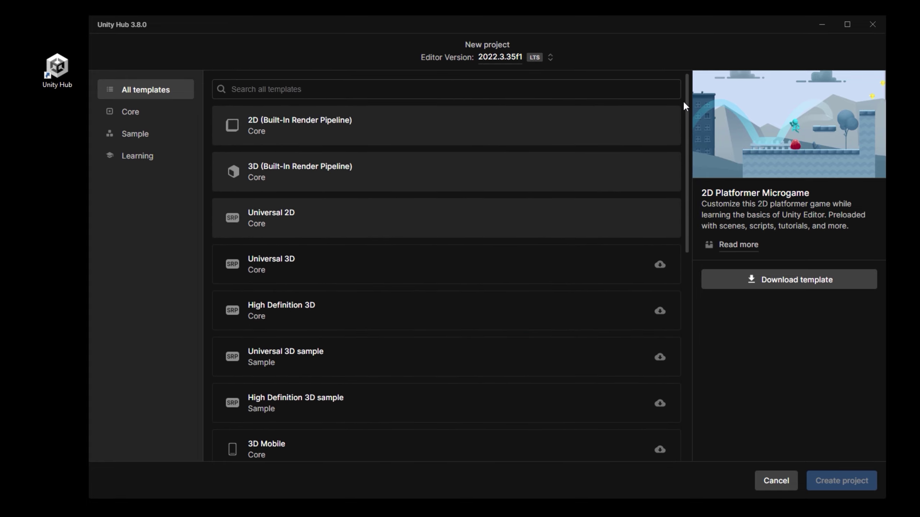
left_click(439, 221)
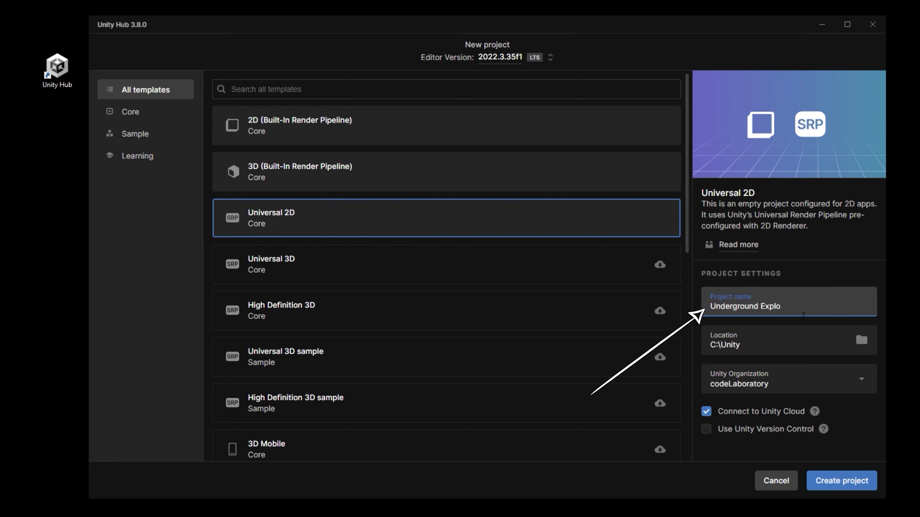
type("rer")
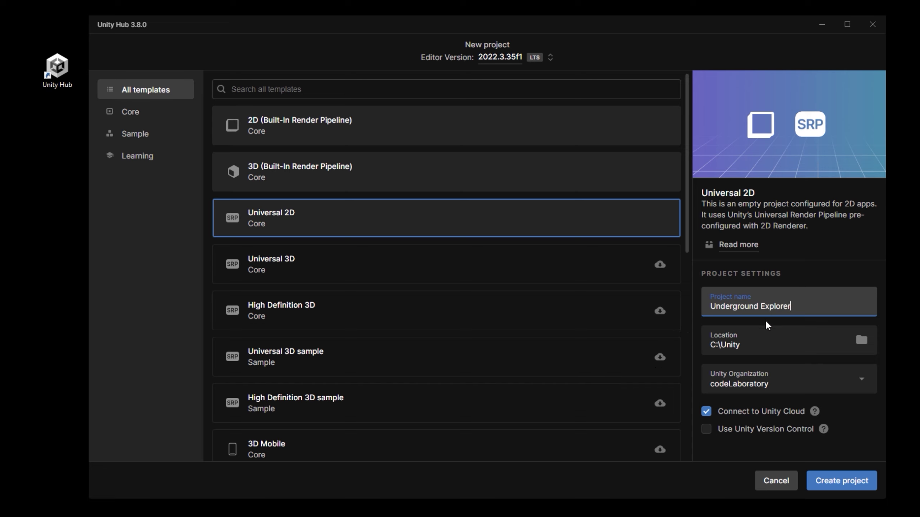
left_click(843, 483)
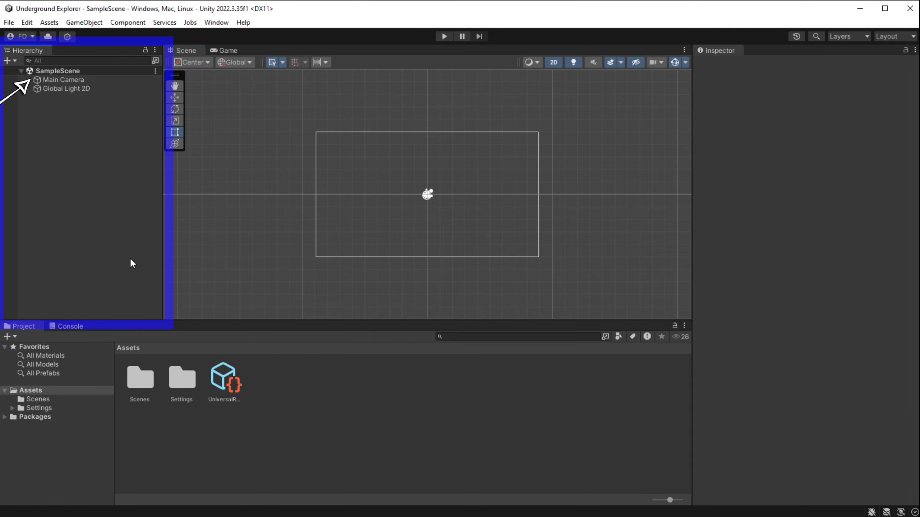
- Look over the editor's main areas and compare the Game view with the Scene view
left_click(310, 421)
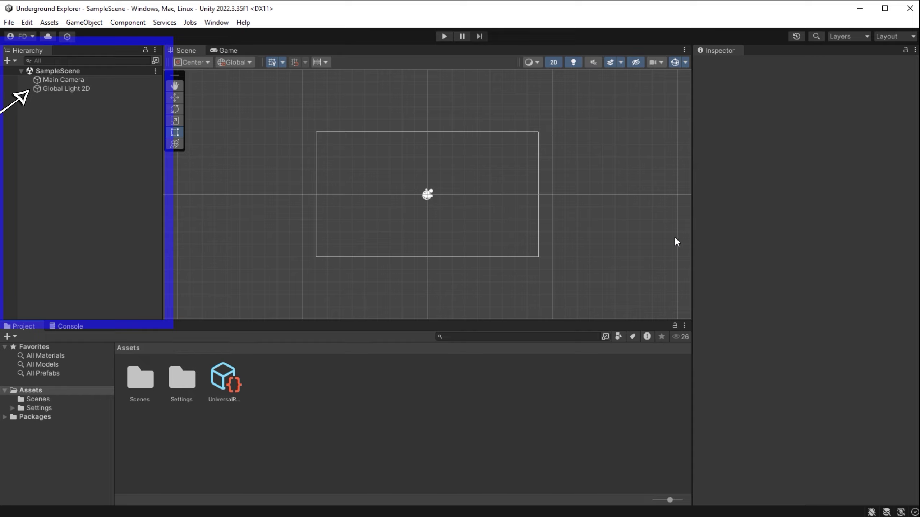
left_click(753, 183)
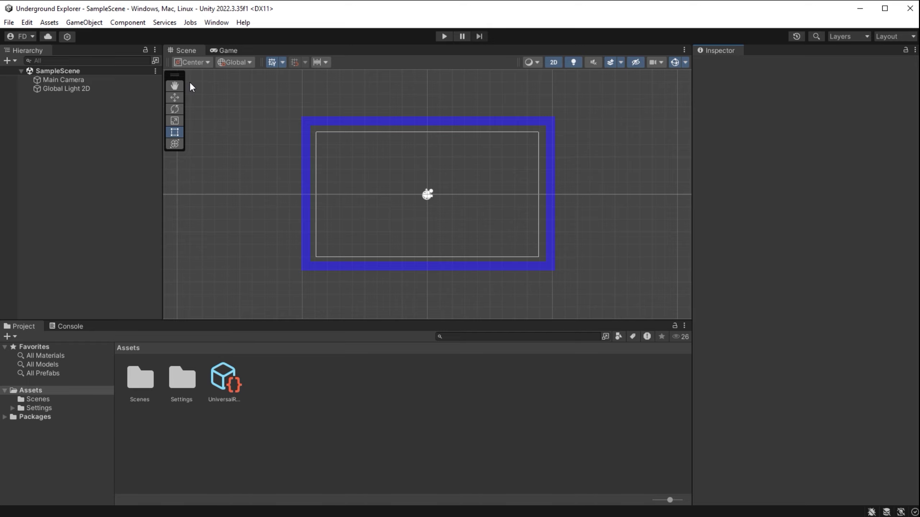
left_click(223, 50)
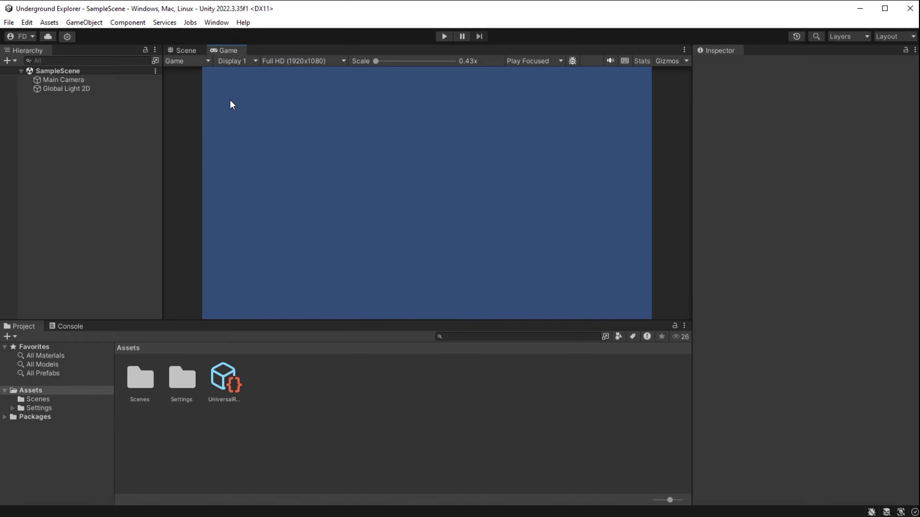
left_click(182, 51)
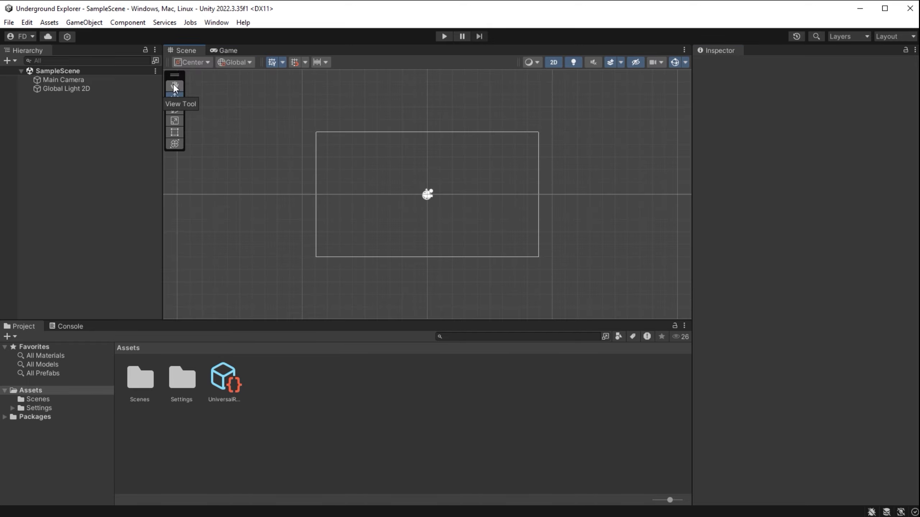
- Add a rectangular 2D tilemap to SampleScene and name it Background
right_click(62, 136)
mouse_move(135, 295)
mouse_move(264, 322)
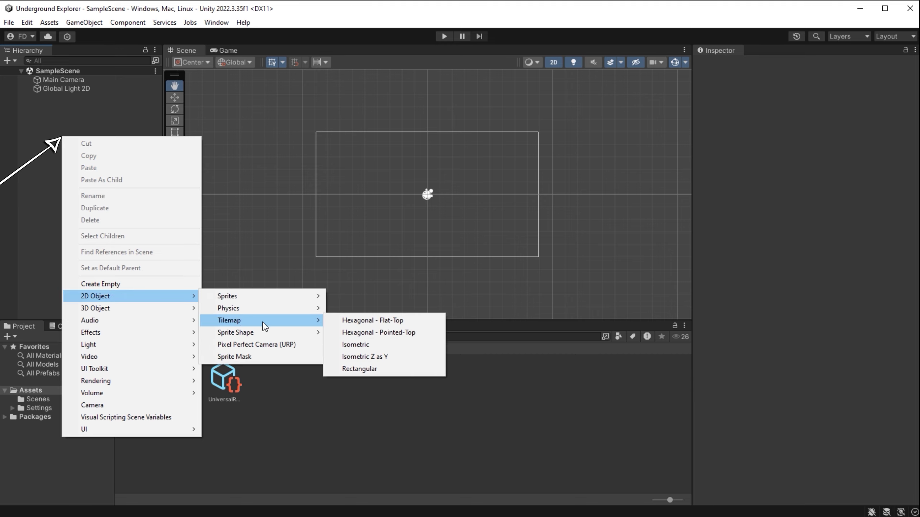
left_click(368, 372)
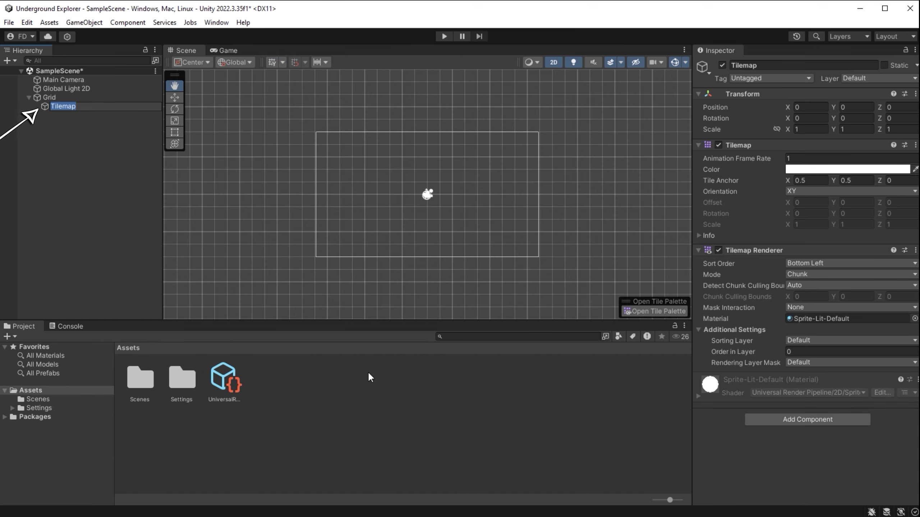
type("Background")
key("Return")
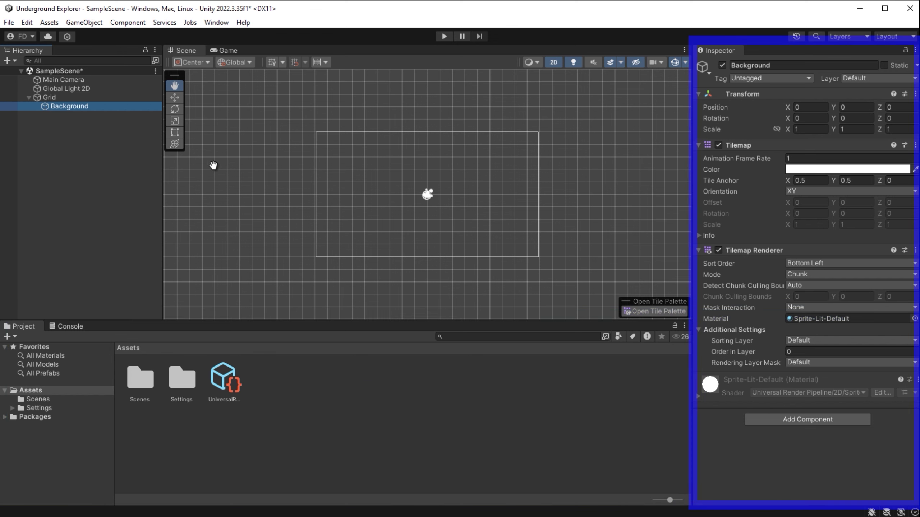
- Examine the components and properties of the Main Camera, Global Light 2D, Grid and Background objects
left_click(721, 46)
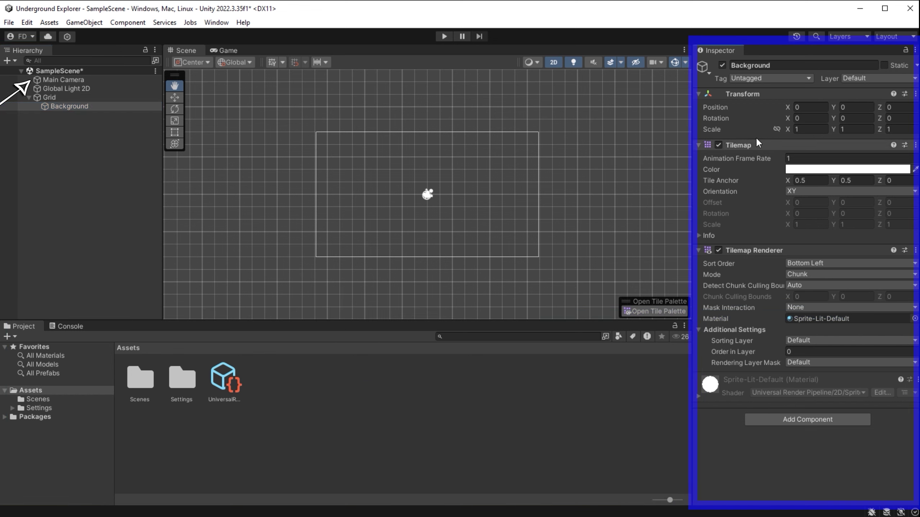
left_click(71, 97)
left_click(71, 87)
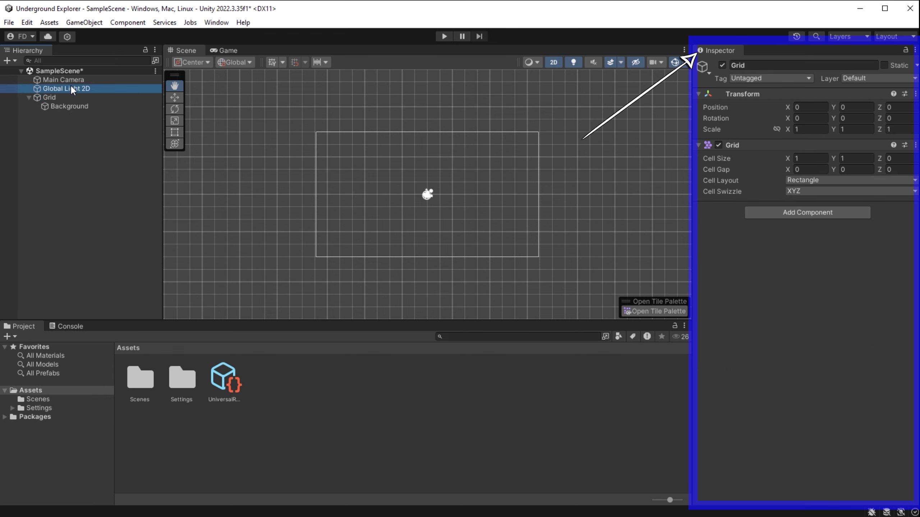
left_click(72, 74)
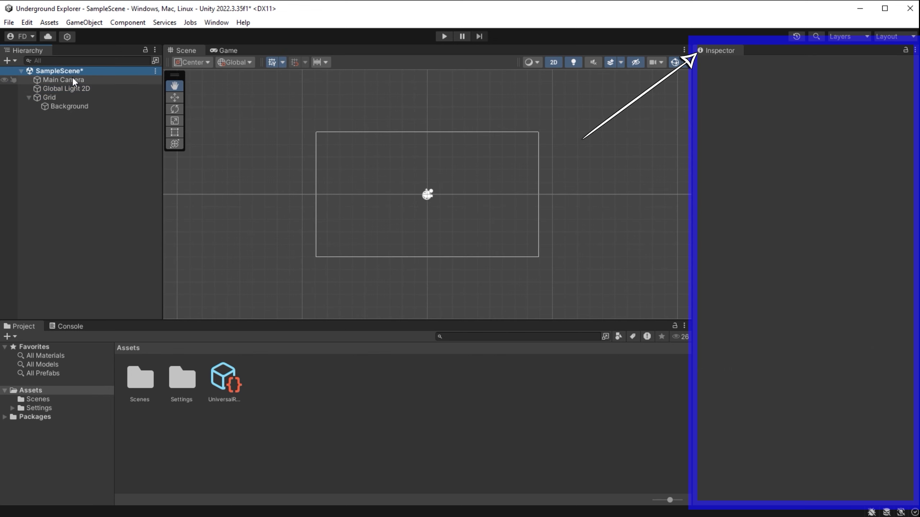
left_click(73, 79)
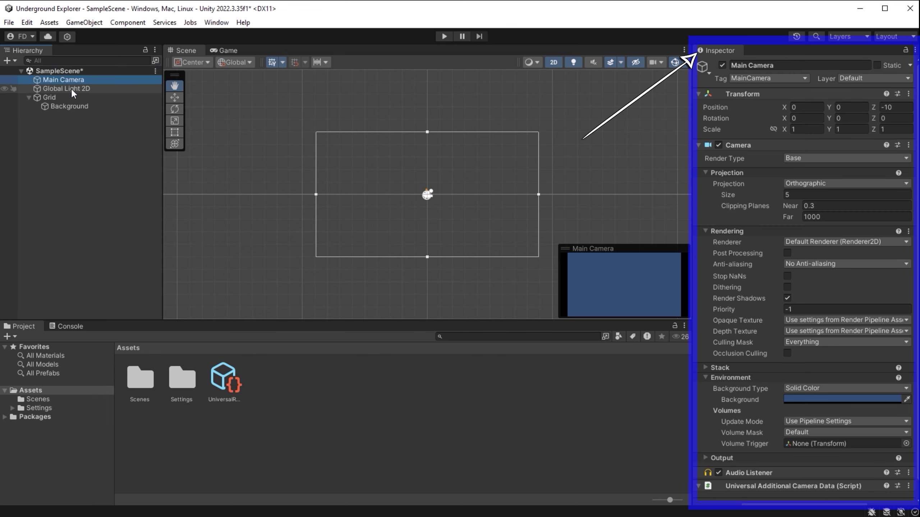
left_click(70, 88)
left_click(66, 100)
left_click(67, 106)
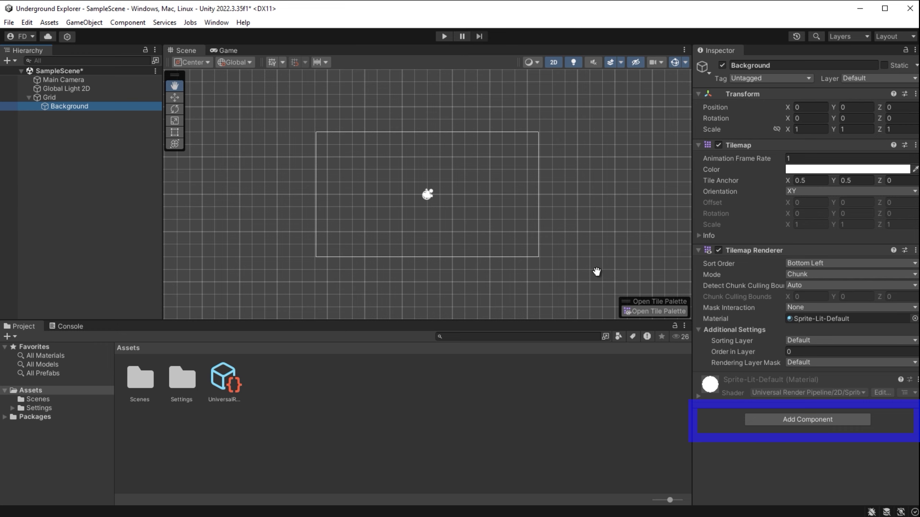
left_click(70, 96)
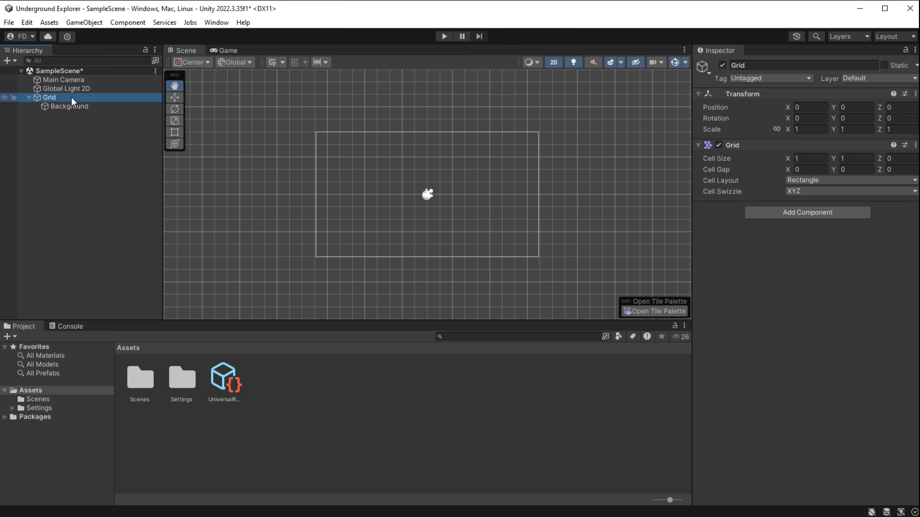
left_click(71, 88)
left_click(71, 72)
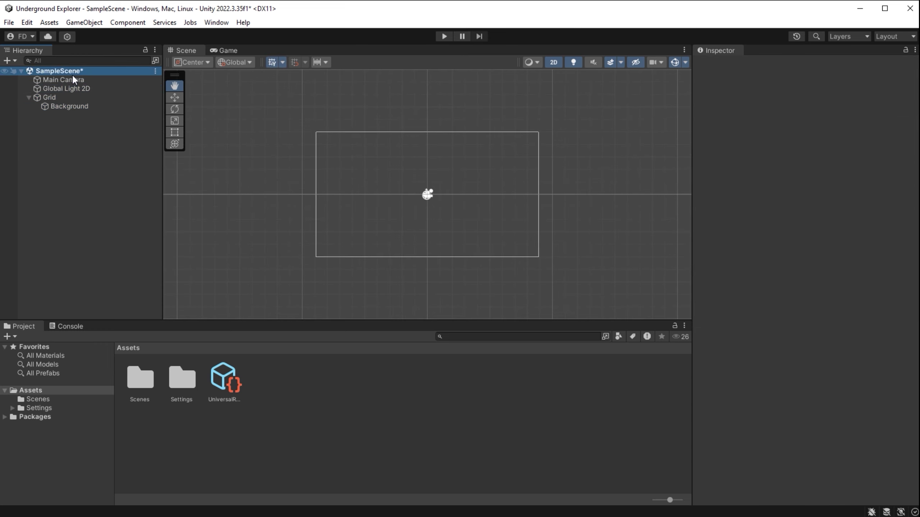
left_click(73, 80)
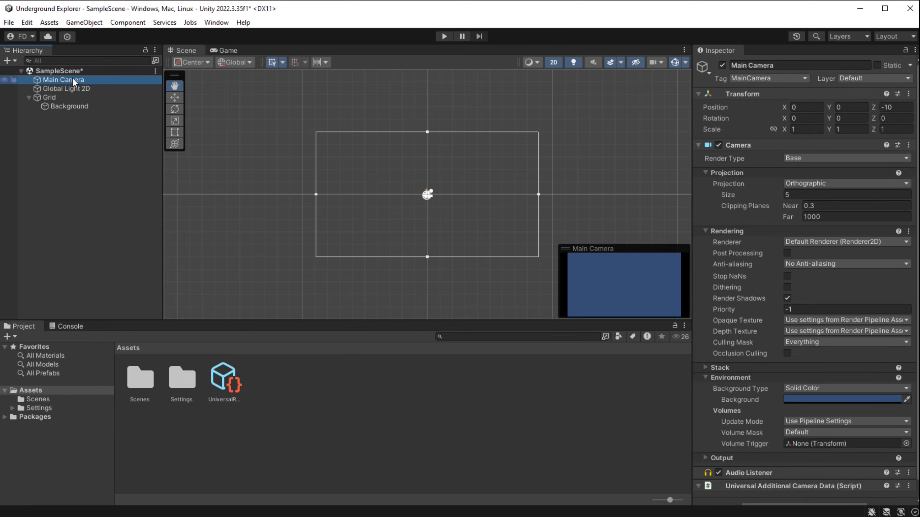
left_click(71, 88)
left_click(66, 99)
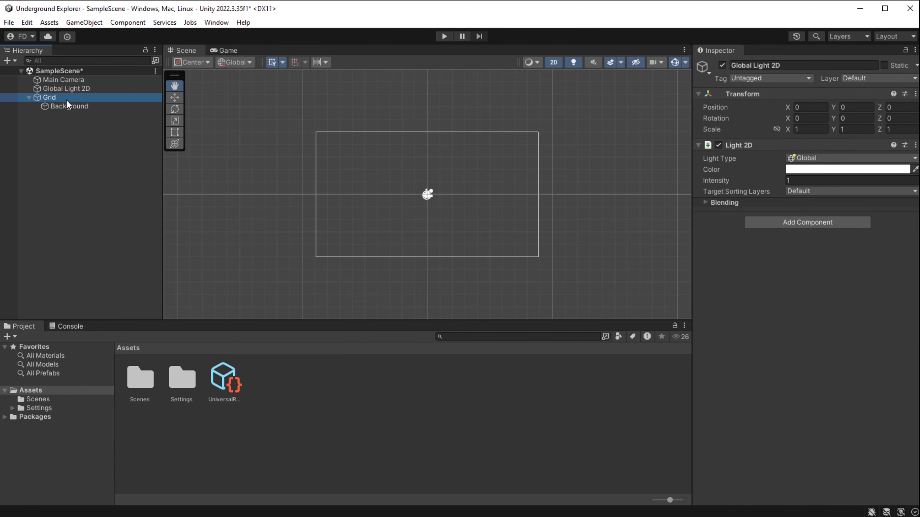
left_click(67, 107)
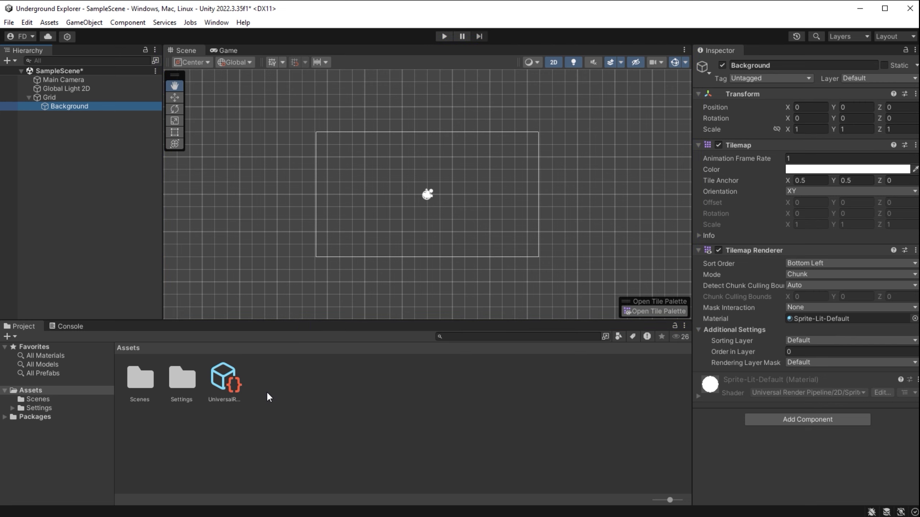
- Create a folder named Art inside the project's Assets folder
left_click(82, 390)
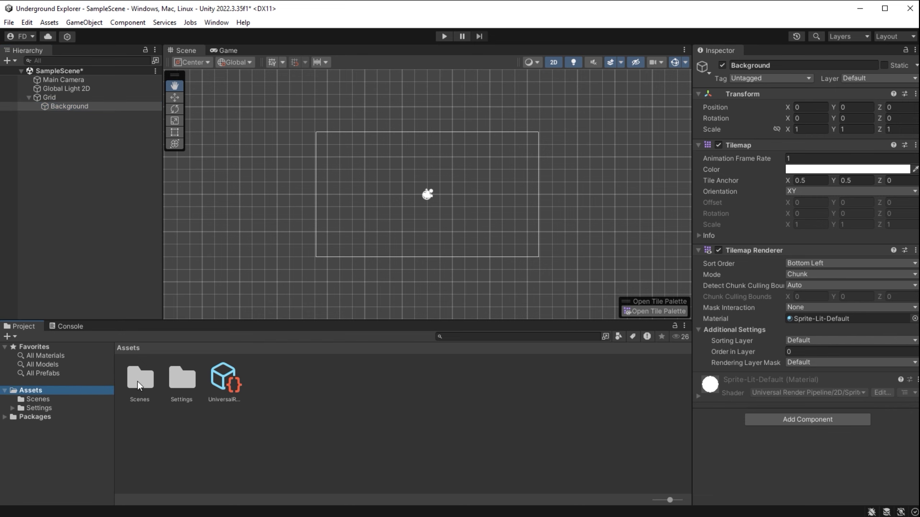
right_click(297, 399)
mouse_move(351, 89)
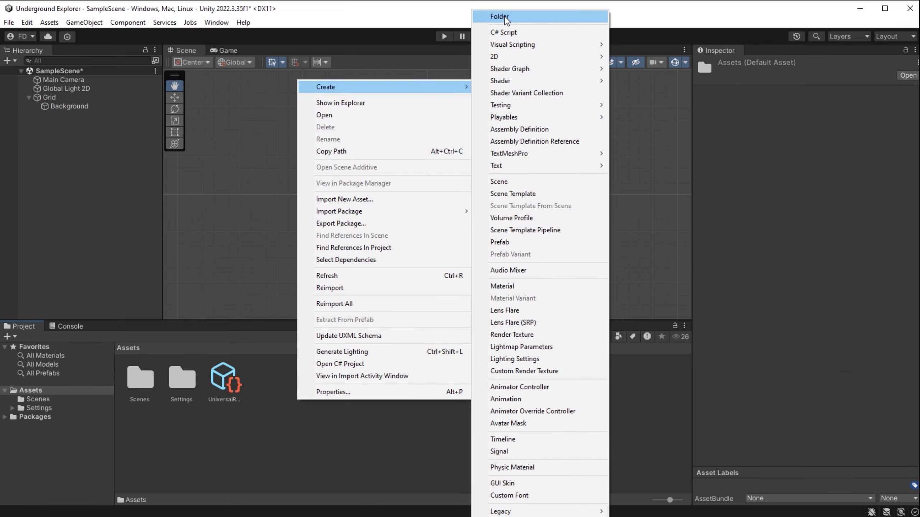
left_click(506, 18)
type("Art")
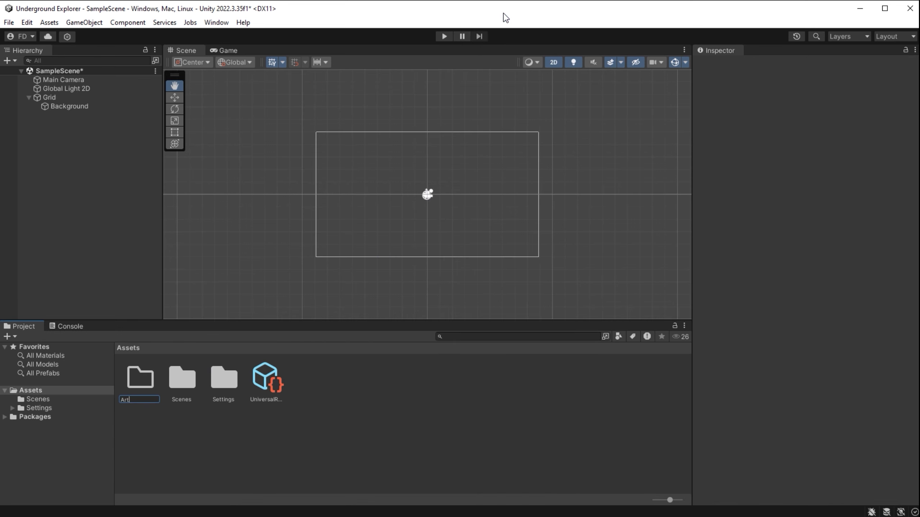
key("Return")
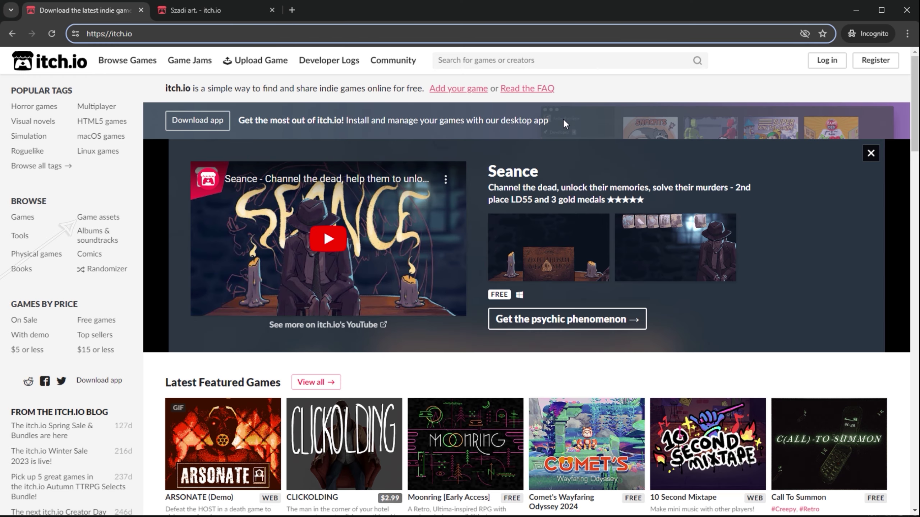
- Switch to itch.io in the browser, filter the game assets by the Top-Down tag and free price, and look through the results
left_click(98, 217)
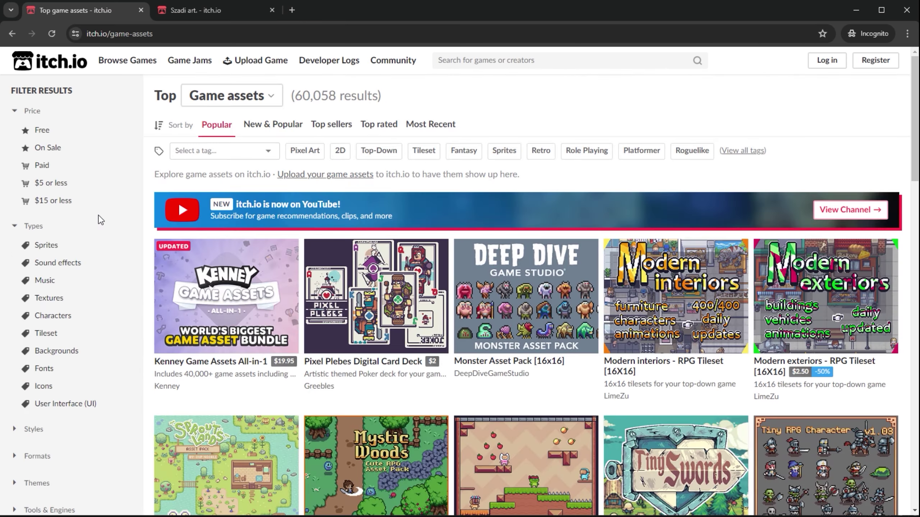
left_click(220, 158)
type("top down")
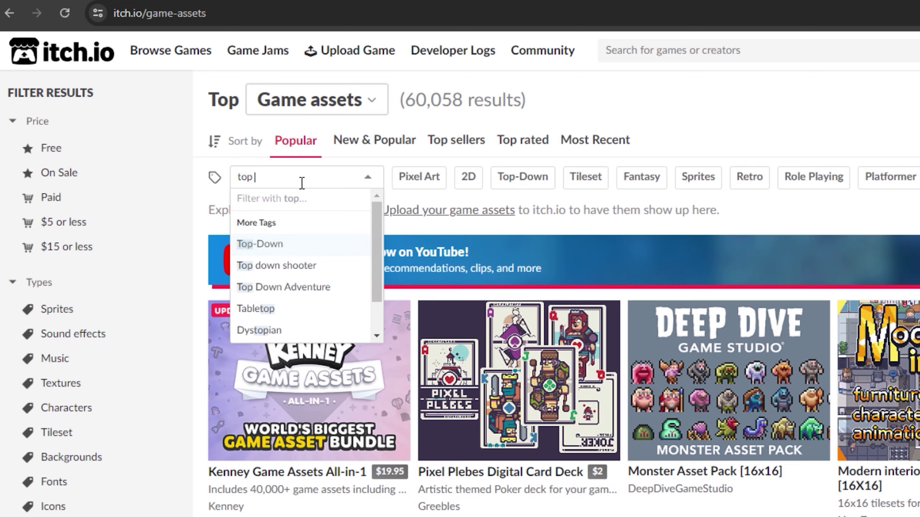
left_click(268, 244)
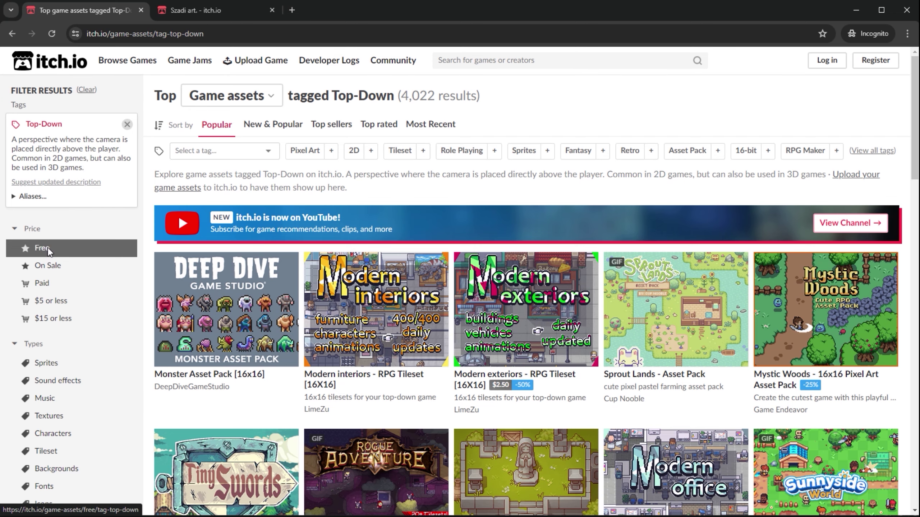
left_click(44, 248)
scroll(558, 357, "down", 15)
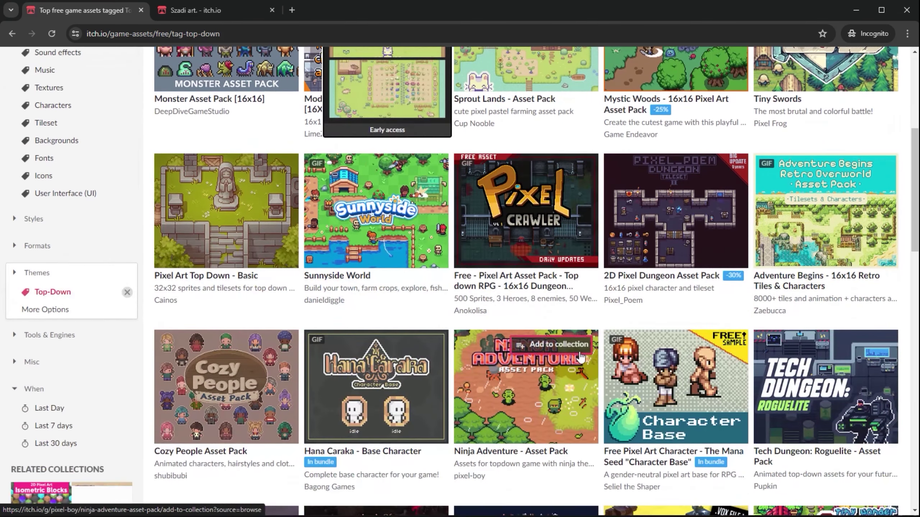
scroll(631, 356, "down", 15)
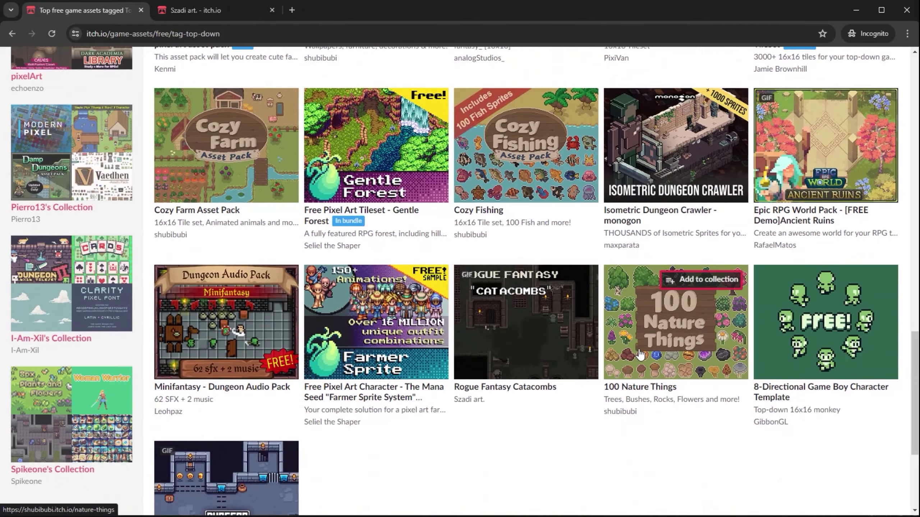
scroll(640, 354, "down", 10)
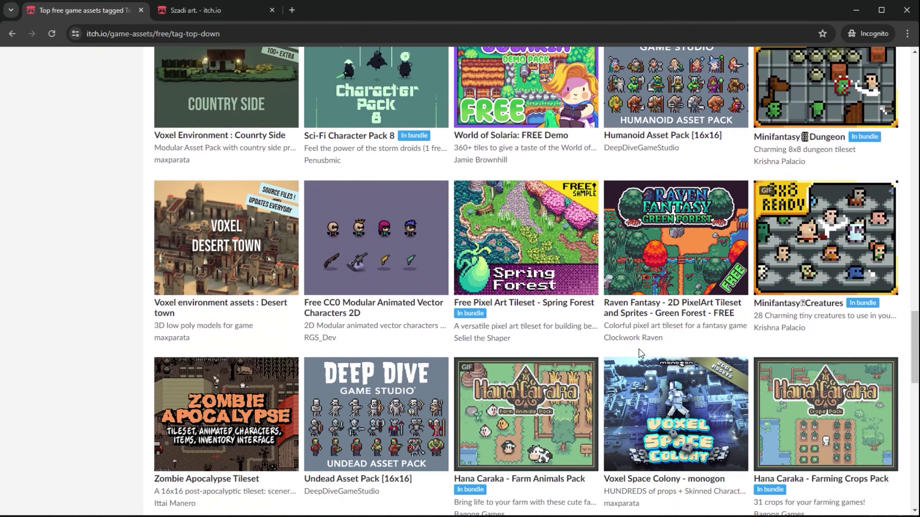
- Look through the license terms and the asset packs on the Szadi art creator page
left_click(188, 11)
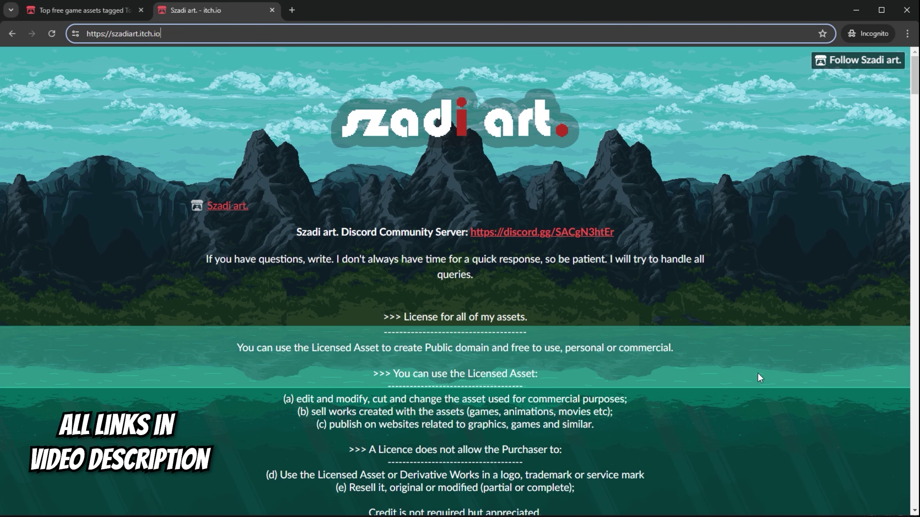
scroll(758, 372, "down", 7)
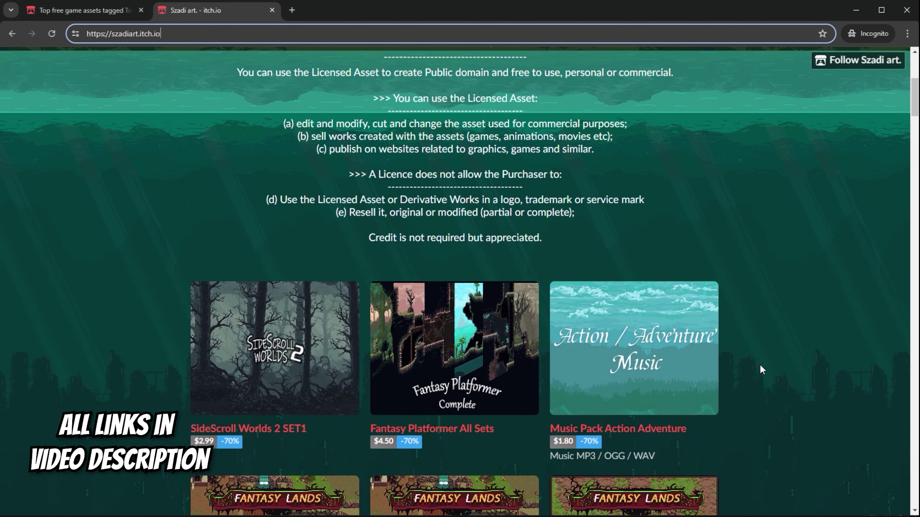
scroll(759, 363, "down", 9)
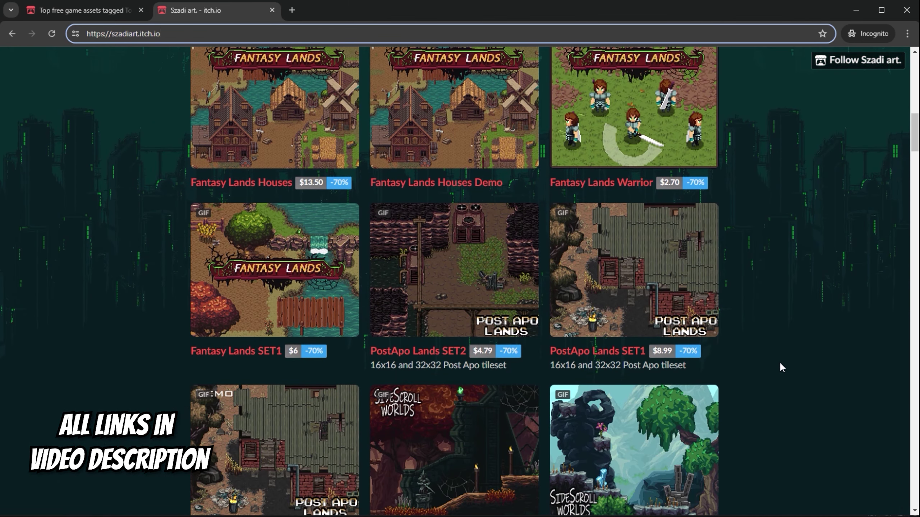
scroll(780, 366, "down", 4)
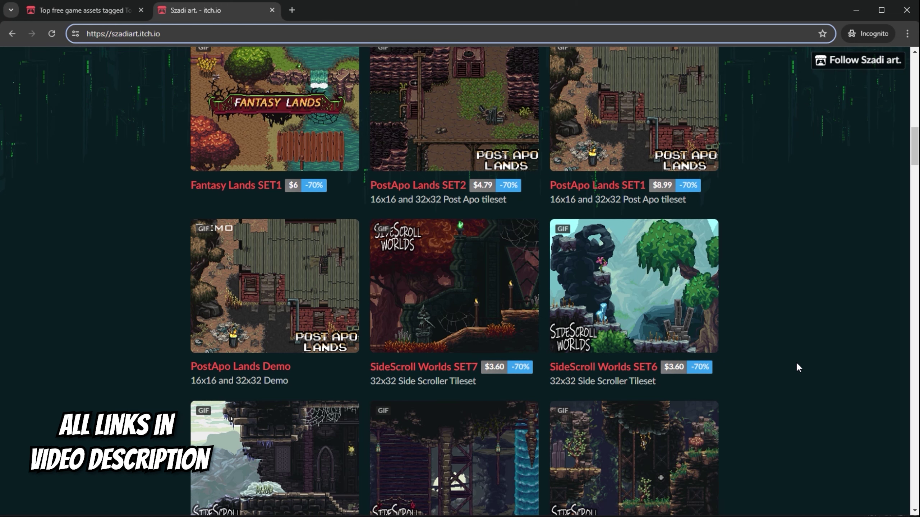
scroll(797, 364, "down", 7)
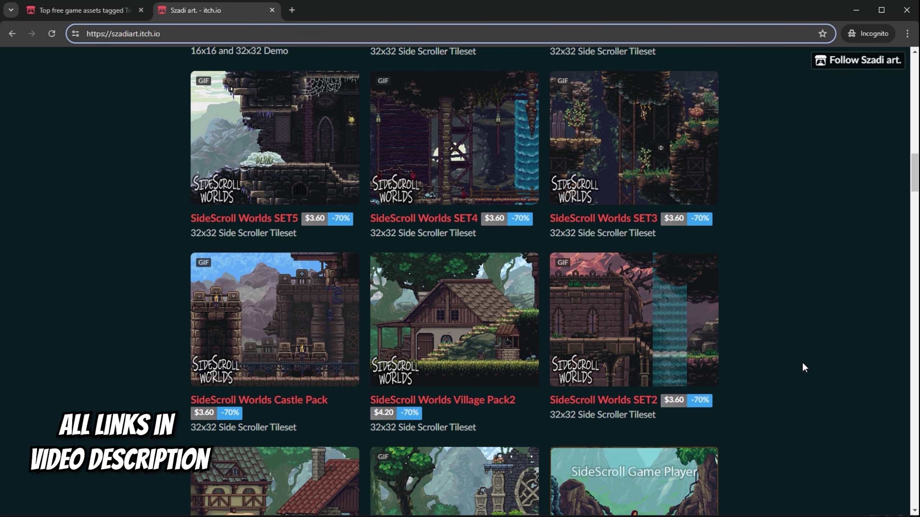
scroll(803, 365, "down", 7)
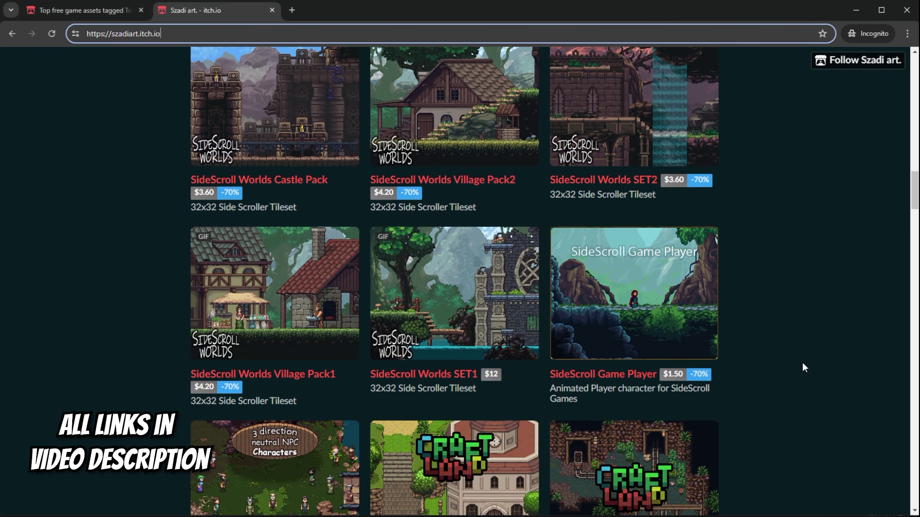
scroll(803, 364, "down", 5)
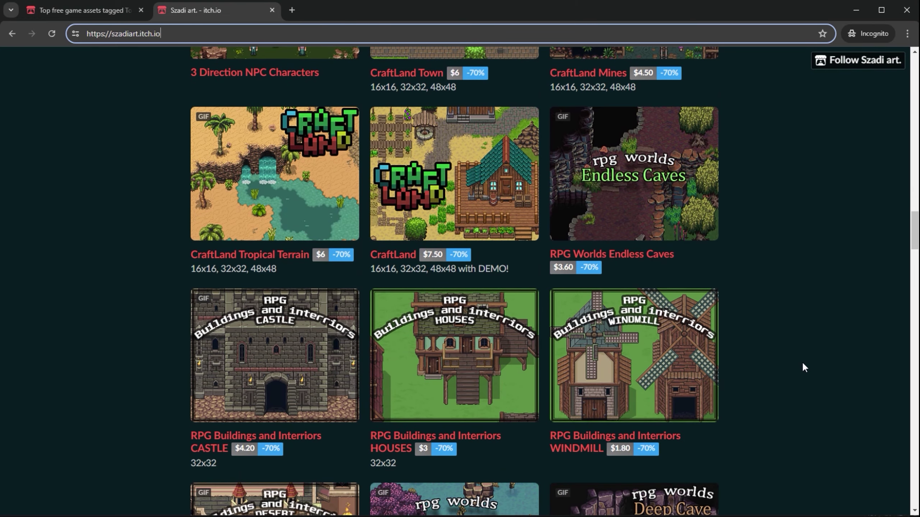
scroll(804, 364, "down", 6)
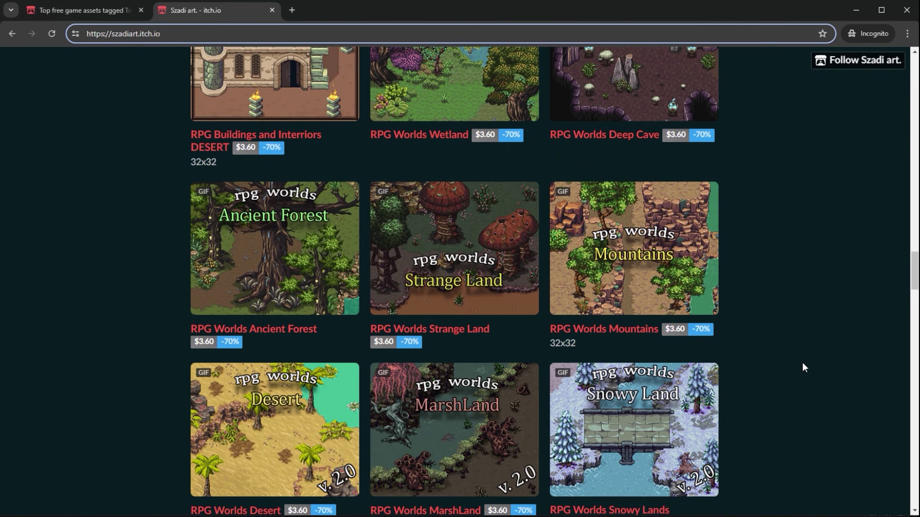
scroll(803, 365, "down", 10)
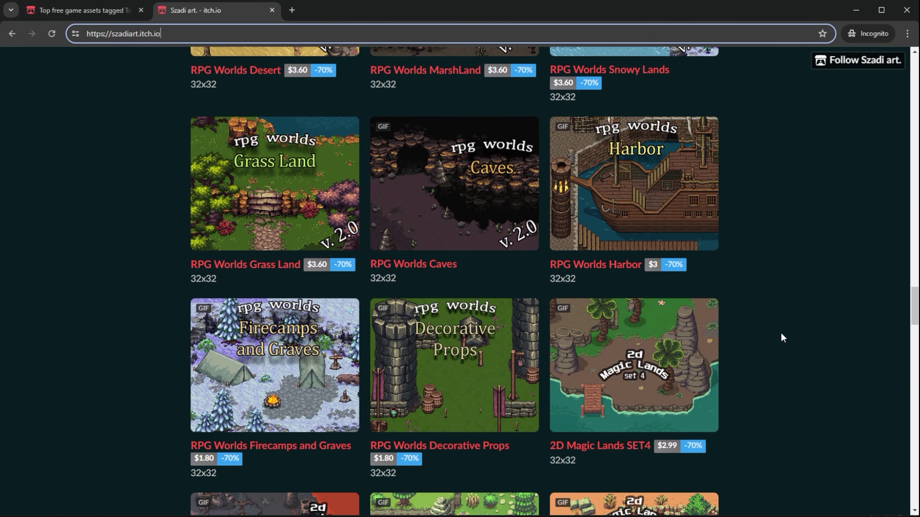
- Download RPGW_Caves_v2.1.zip from the RPG Worlds Caves page without paying and save it to the Desktop
left_click(458, 206)
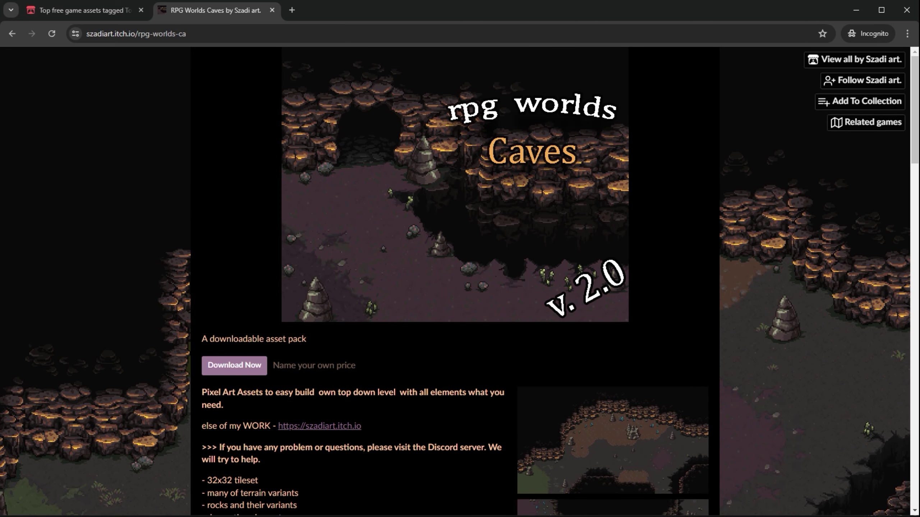
left_click(257, 365)
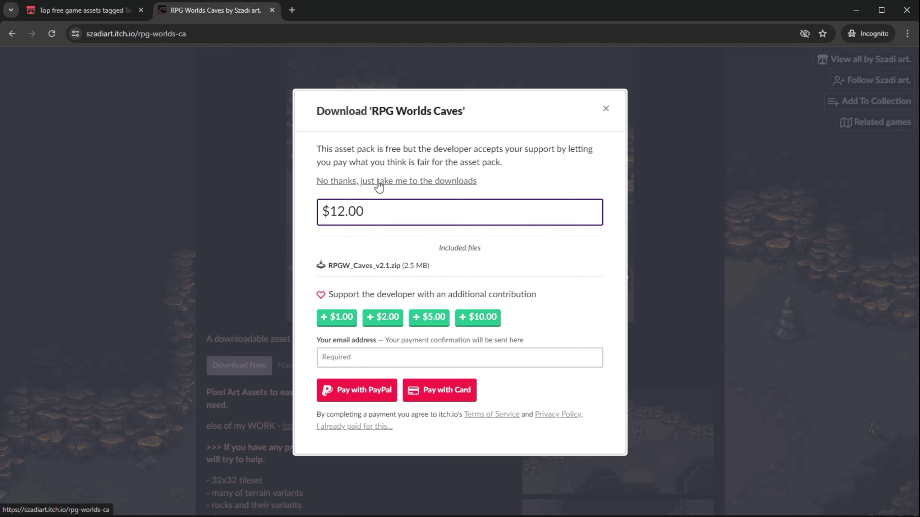
left_click(379, 181)
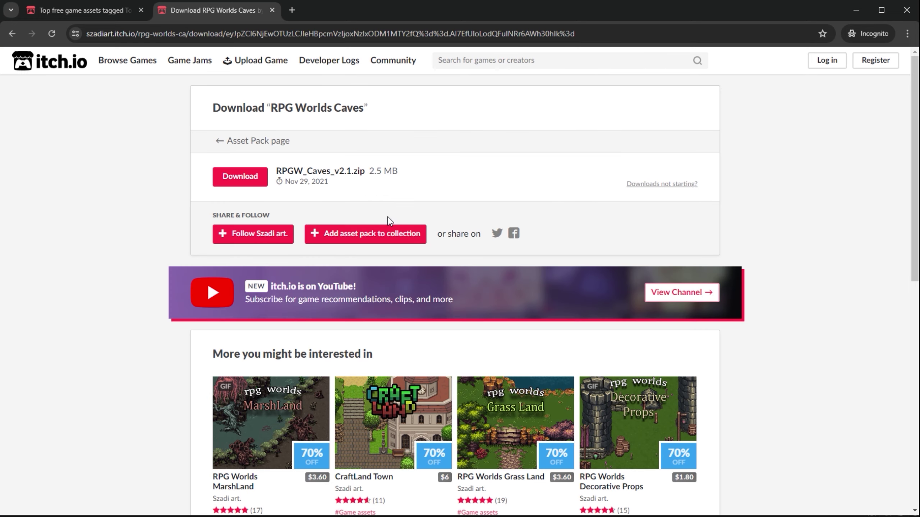
left_click(240, 176)
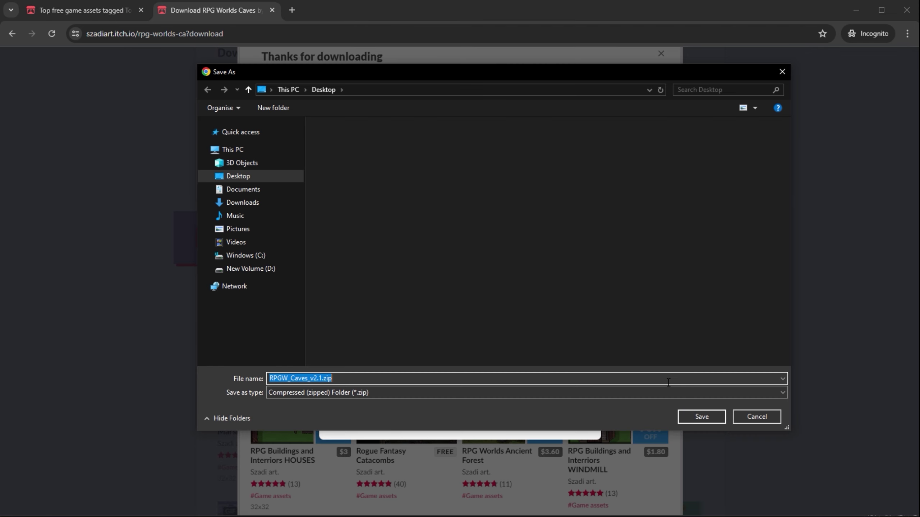
left_click(701, 417)
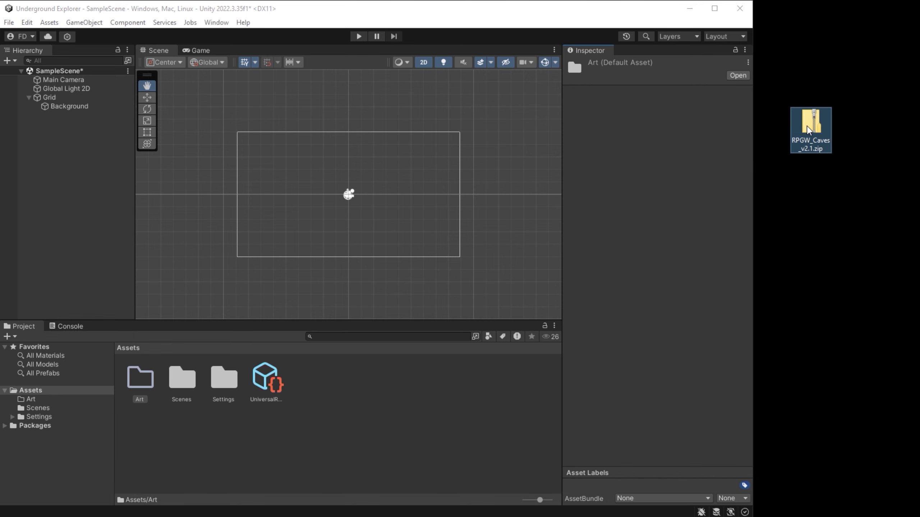
- Extract RPGW_Caves_v2.1.zip on the desktop and check the Anim folder and PNG files in the extracted folder
right_click(807, 129)
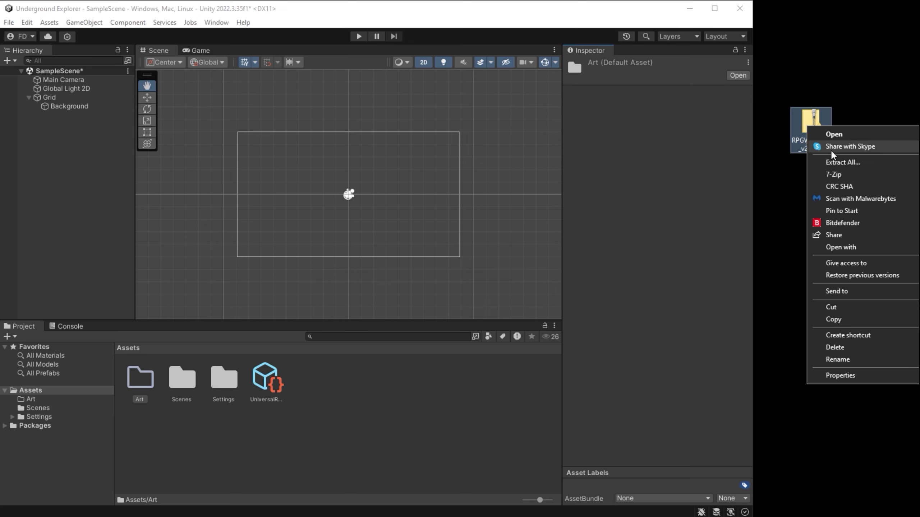
left_click(839, 163)
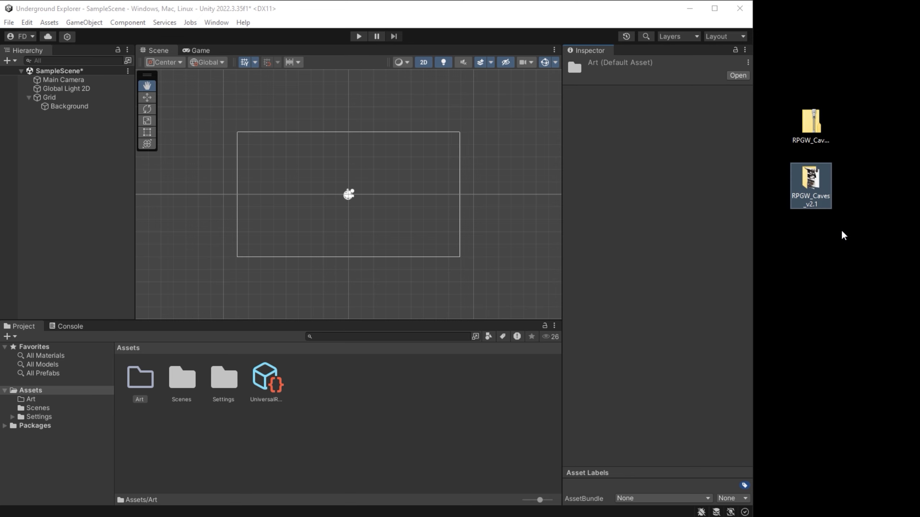
double_click(817, 191)
double_click(432, 206)
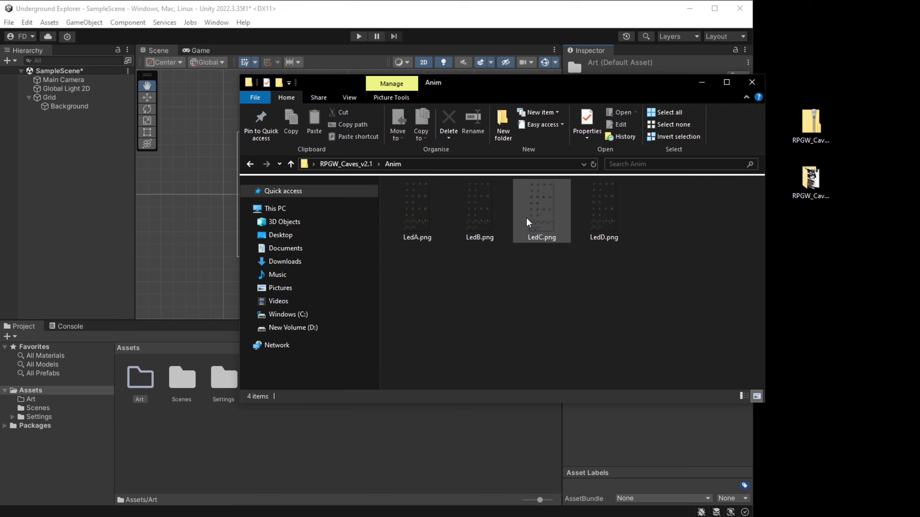
left_click(250, 163)
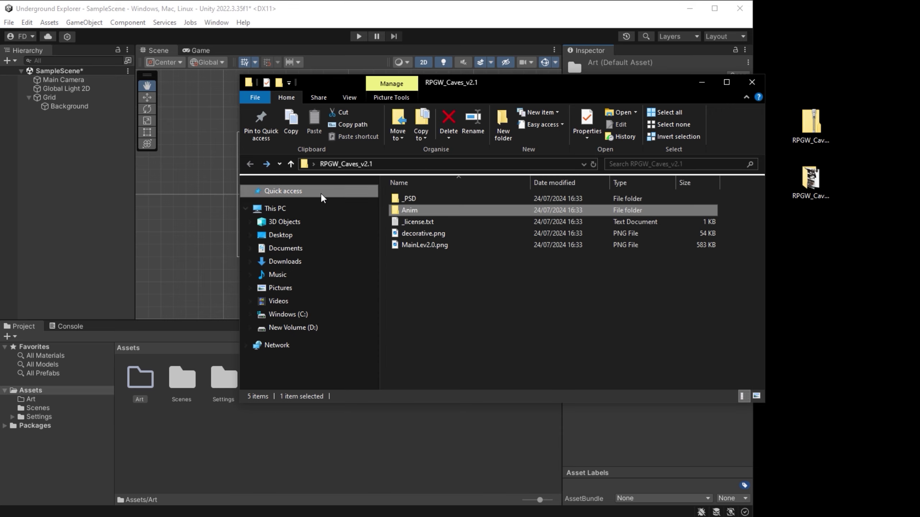
left_click(416, 234)
left_click(416, 245)
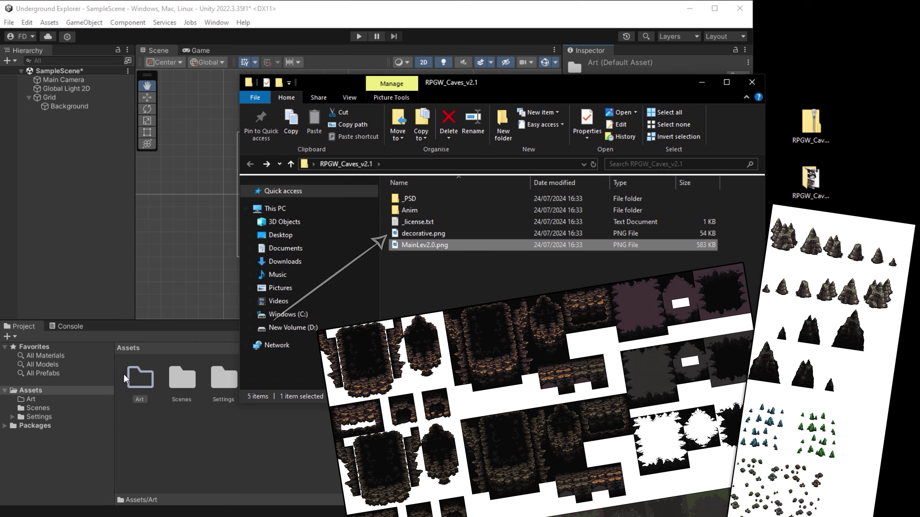
- Switch to Unity and create a folder named World inside the Art folder
double_click(138, 384)
right_click(174, 403)
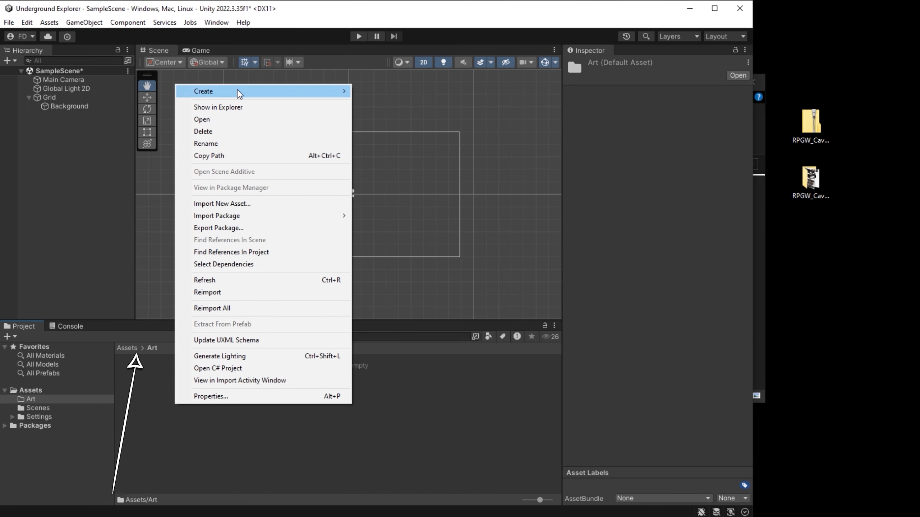
mouse_move(237, 89)
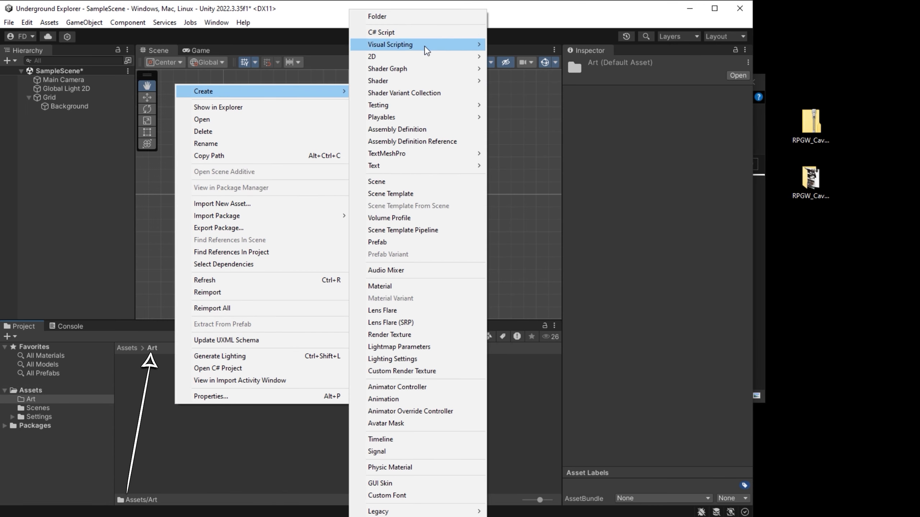
left_click(415, 17)
type("World")
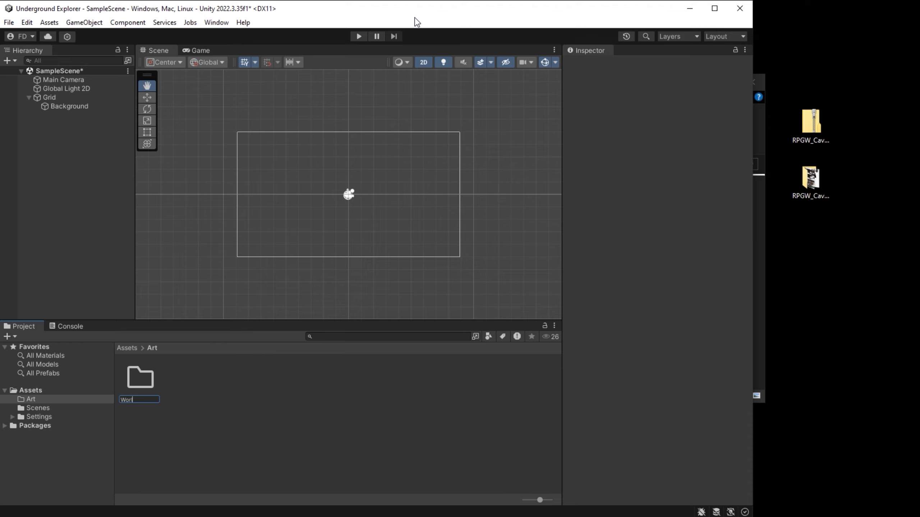
key("Return")
- Import decorative.png and MainLev2.0.png from the extracted RPGW_Caves_v2.1 folder into the World folder
double_click(144, 380)
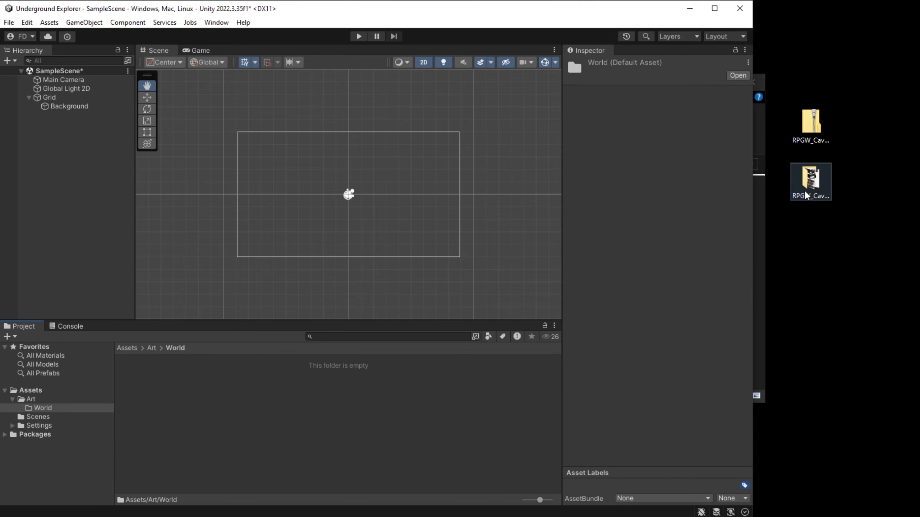
left_click(761, 205)
left_click_drag(452, 276, 183, 407)
left_click(747, 85)
- Show the MainLev2.0 texture's import settings with a larger preview and widen the Unity window to the full screen width
left_click(48, 97)
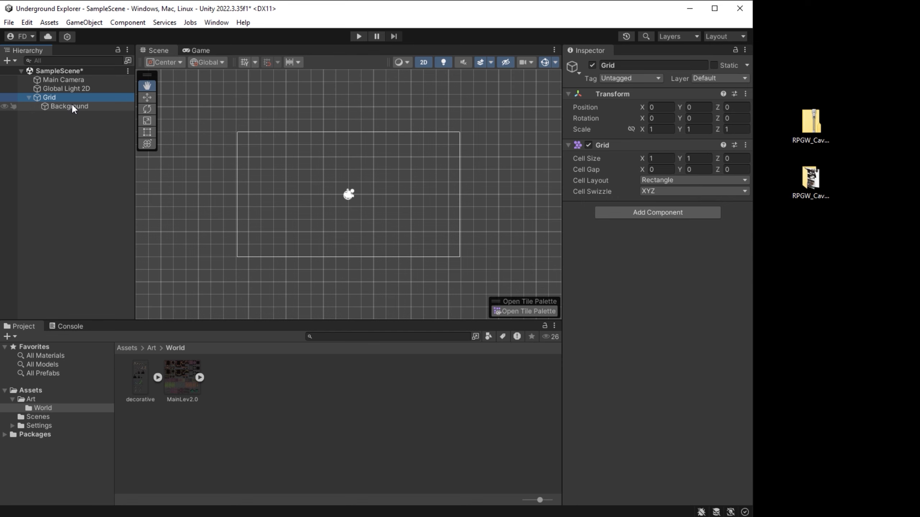
left_click(76, 106)
left_click(183, 378)
left_click_drag(643, 412, 643, 367)
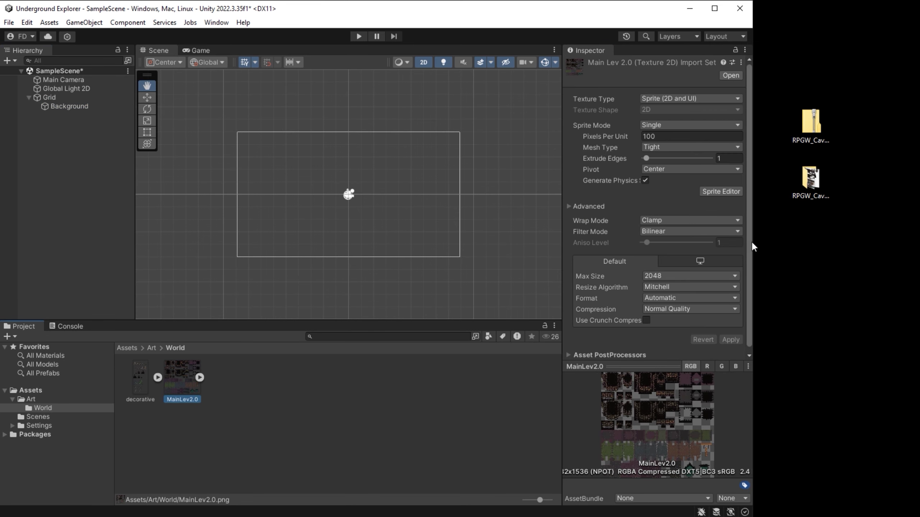
left_click_drag(752, 243, 919, 235)
- Expand and collapse the MainLev2.0 texture to examine the sprite it contains
left_click(199, 377)
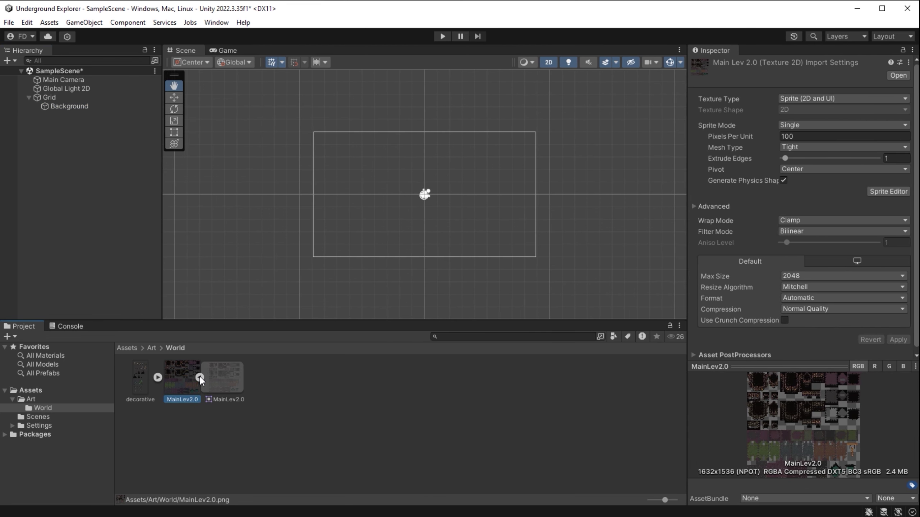
left_click(201, 378)
left_click(202, 378)
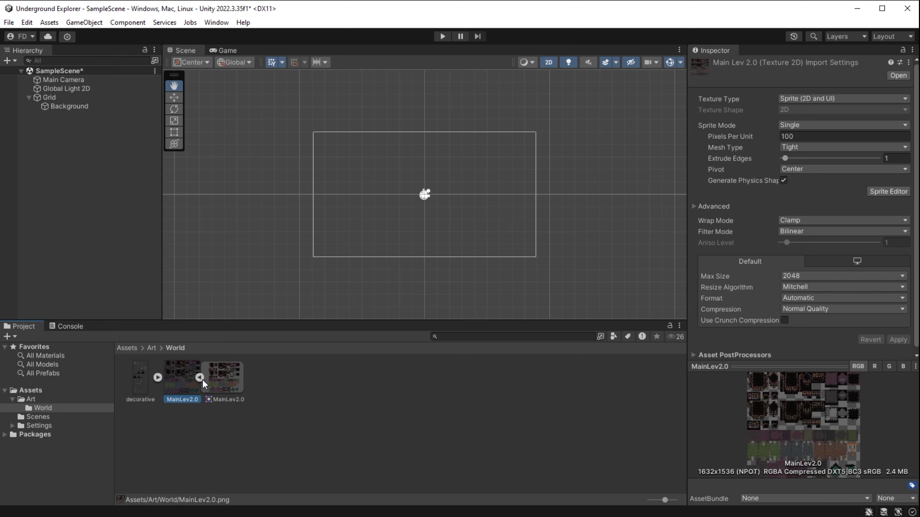
left_click(202, 378)
left_click(199, 376)
left_click(201, 378)
left_click(199, 377)
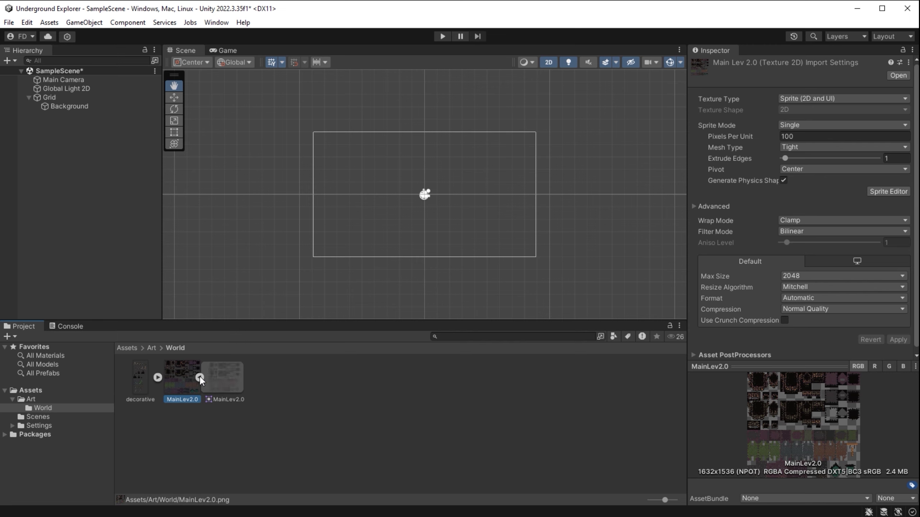
left_click(202, 378)
left_click(201, 378)
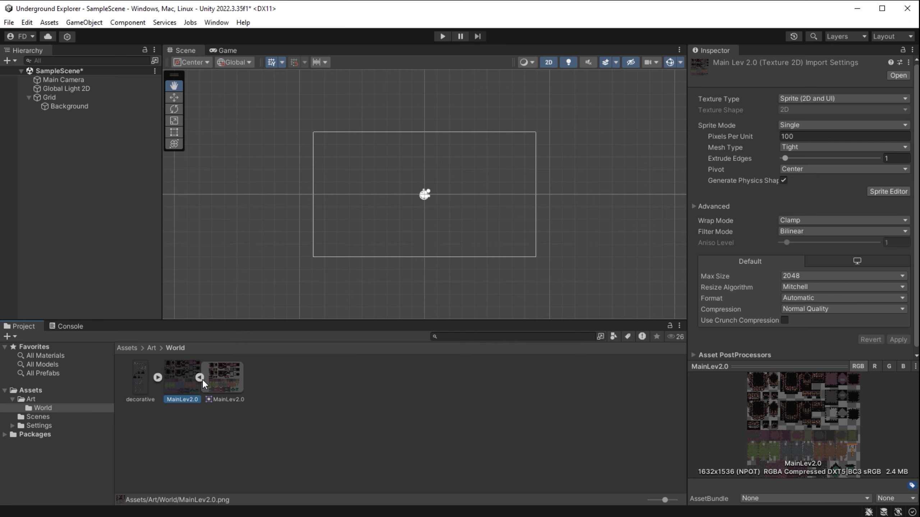
left_click(202, 378)
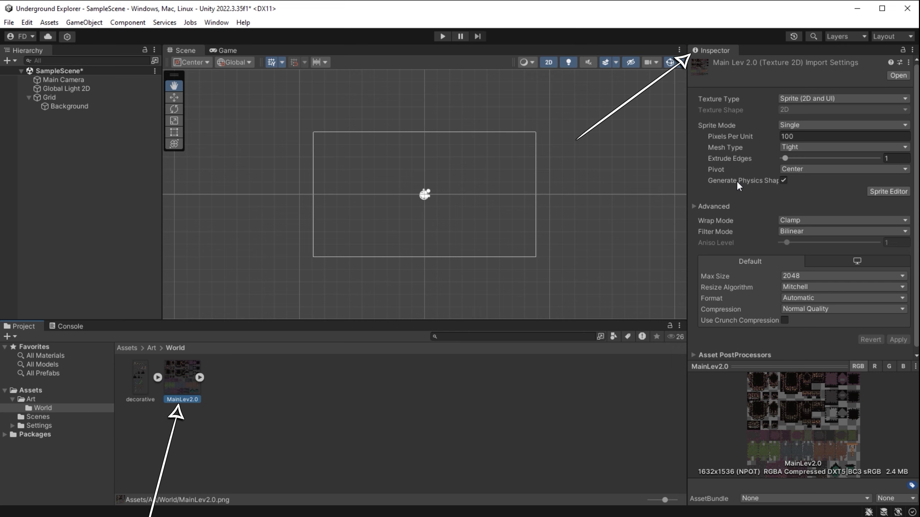
- Set the MainLev2.0 texture's Sprite Mode to Multiple
left_click(804, 124)
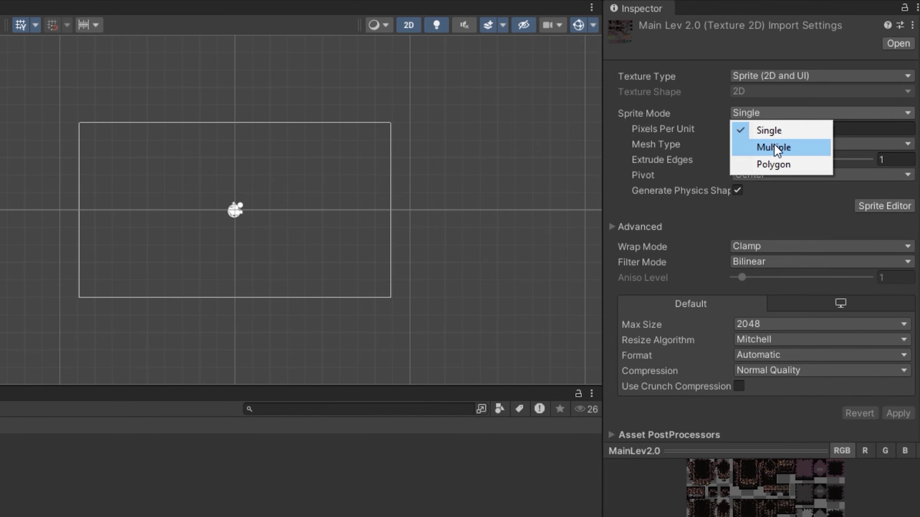
left_click(773, 146)
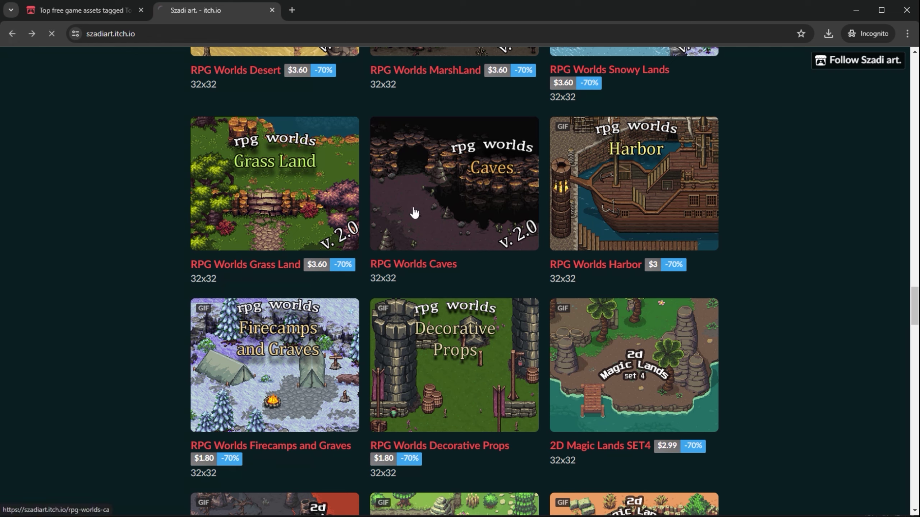
- Switch to the browser and check the tile size in the RPG Worlds Caves asset pack description
left_click(409, 210)
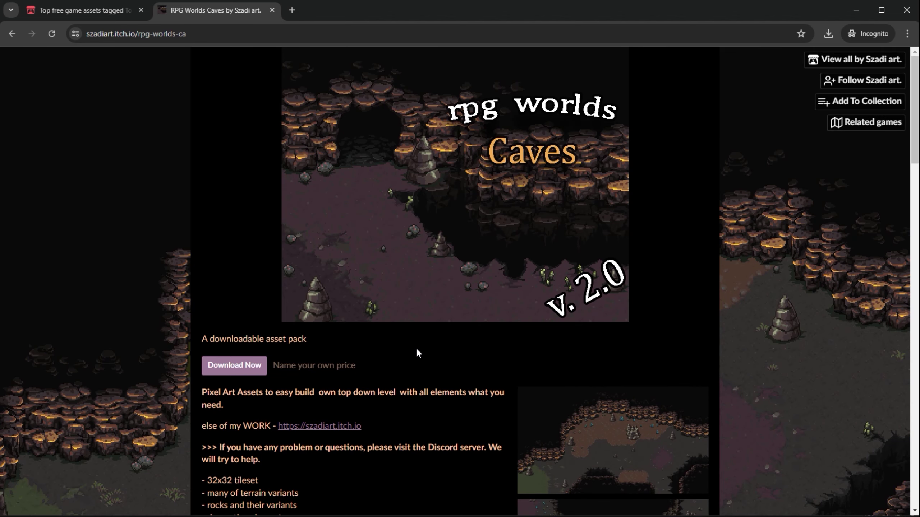
scroll(400, 384, "down", 6)
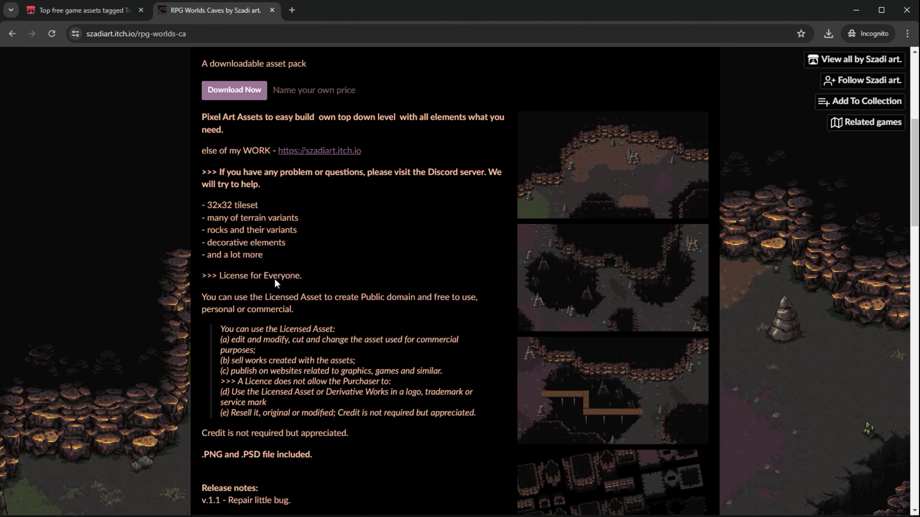
left_click_drag(210, 205, 250, 206)
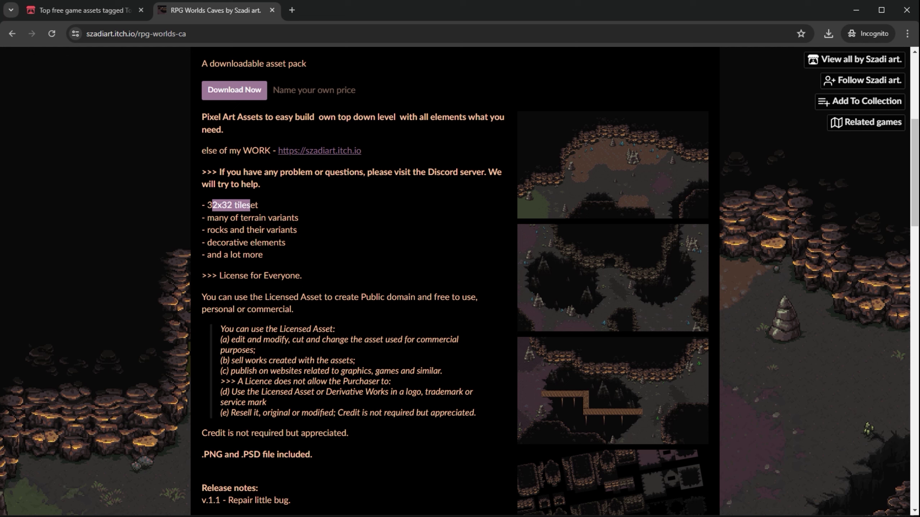
- Review the license terms in the RPG Worlds Caves description and switch back to Unity
left_click_drag(234, 275, 375, 444)
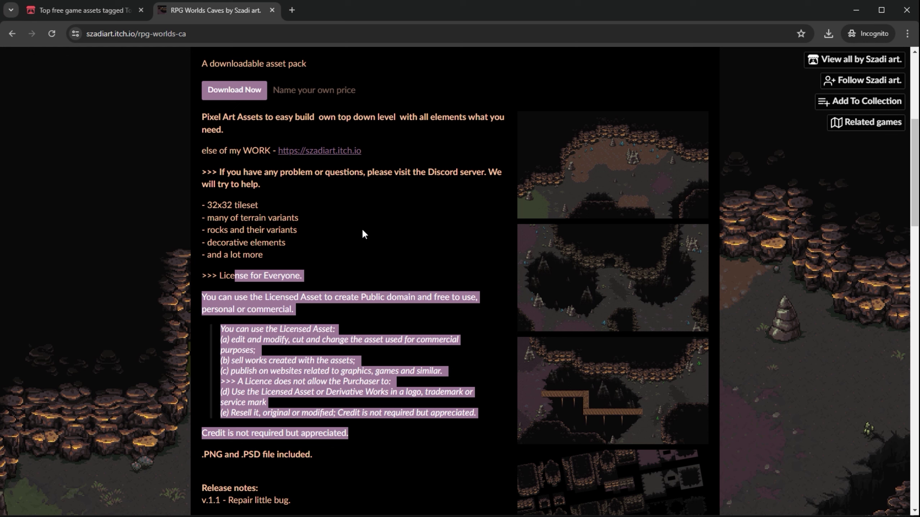
left_click(856, 10)
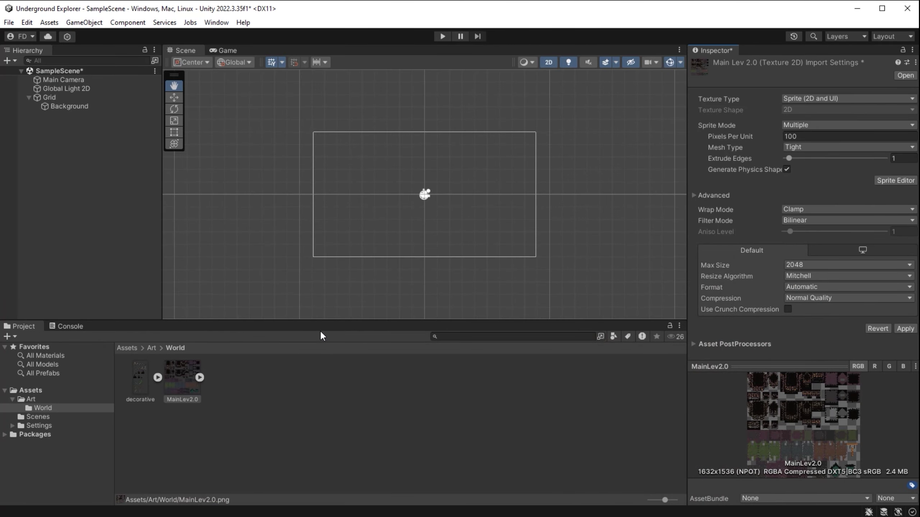
- Set the MainLev2.0 texture's Pixels Per Unit to 32 and its Filter Mode to Point (no filter)
left_click(183, 388)
left_click(800, 136)
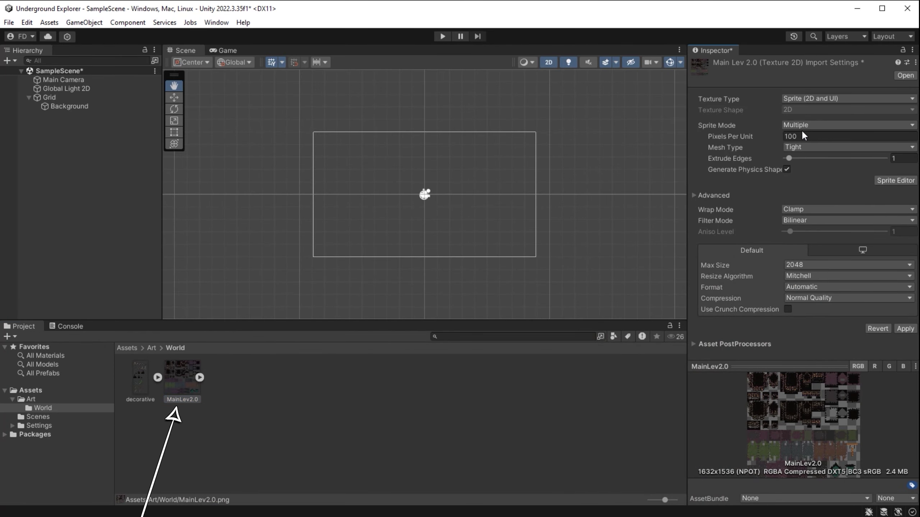
type("32")
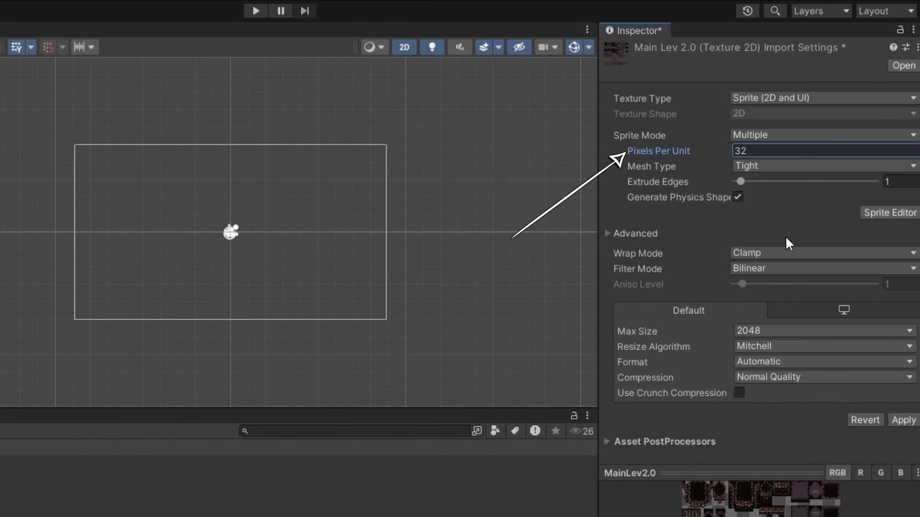
left_click(782, 269)
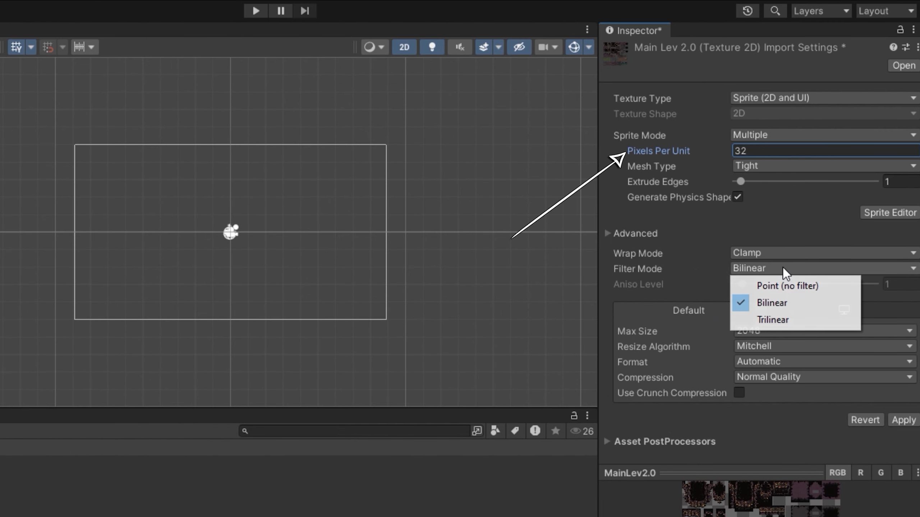
left_click(778, 286)
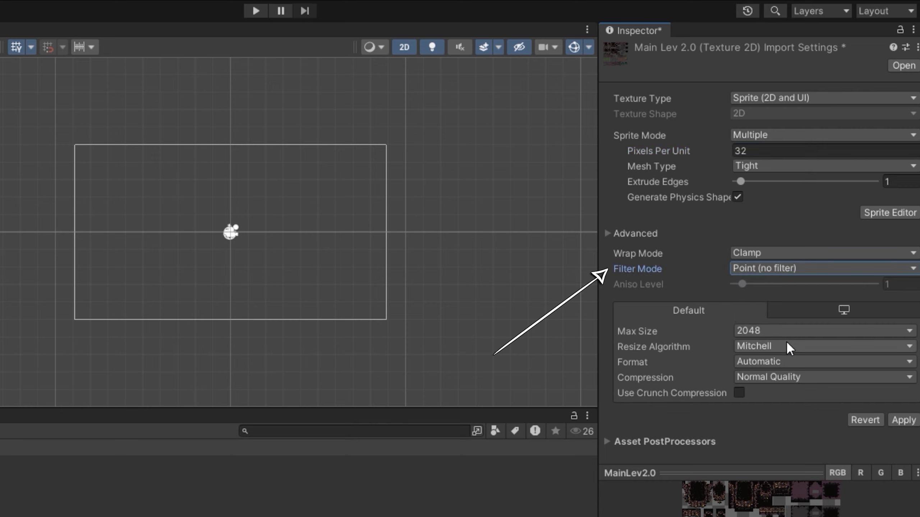
- Set the MainLev2.0 texture's Compression to None and apply the import settings
left_click(789, 377)
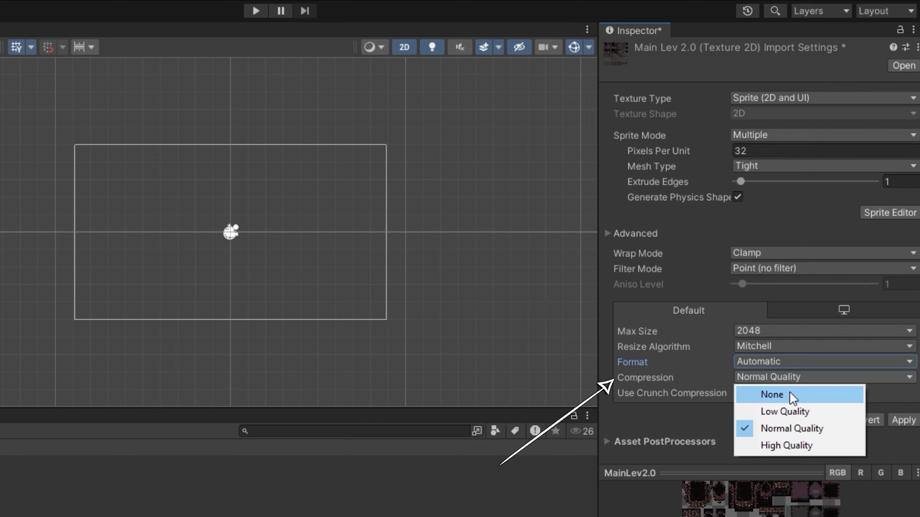
left_click(789, 393)
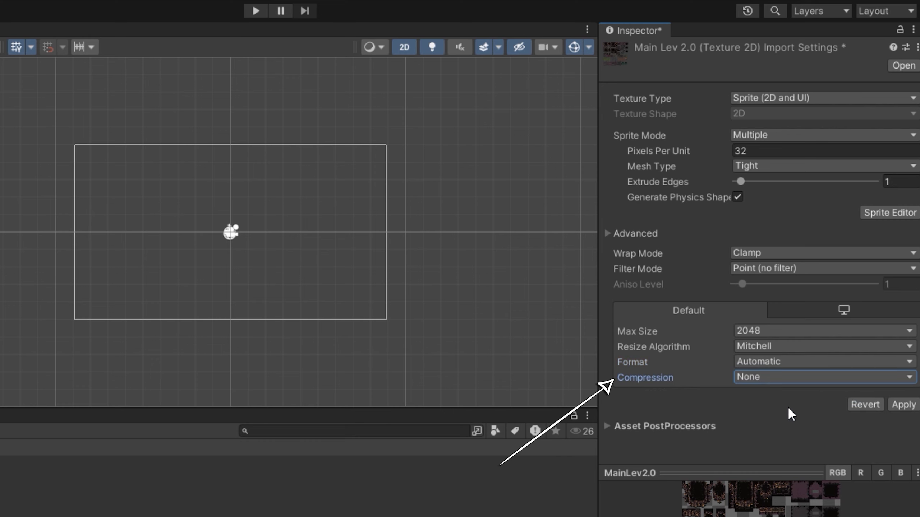
left_click(904, 404)
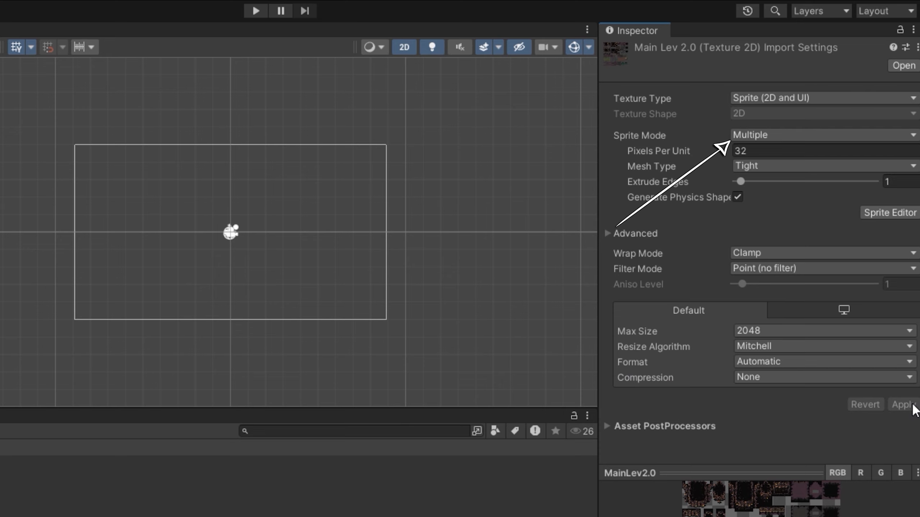
- Open the MainLev2.0 texture in the Sprite Editor and examine its wall and ground tile groups up close
left_click(885, 215)
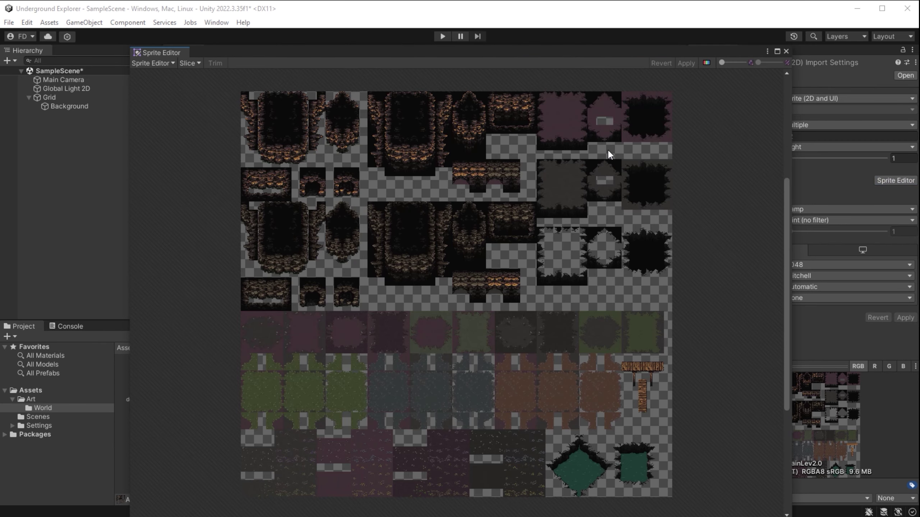
scroll(304, 170, "up", 8)
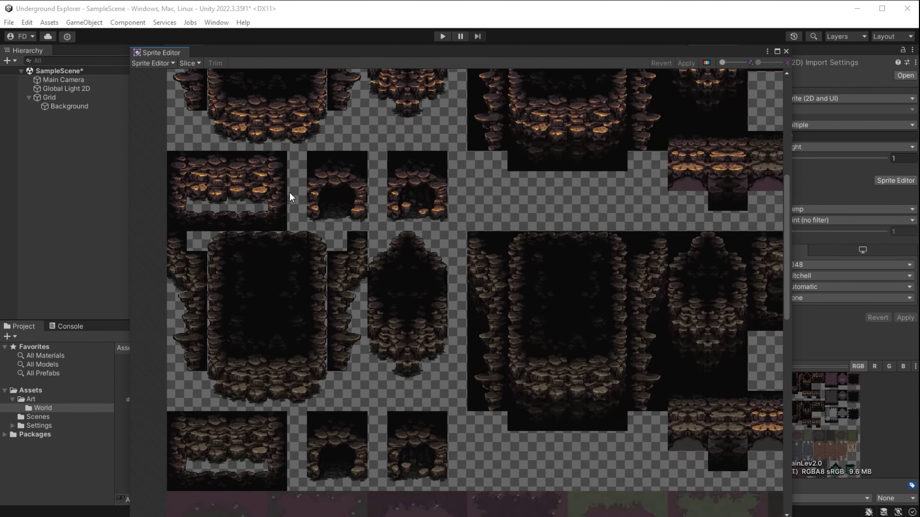
scroll(422, 324, "down", 8)
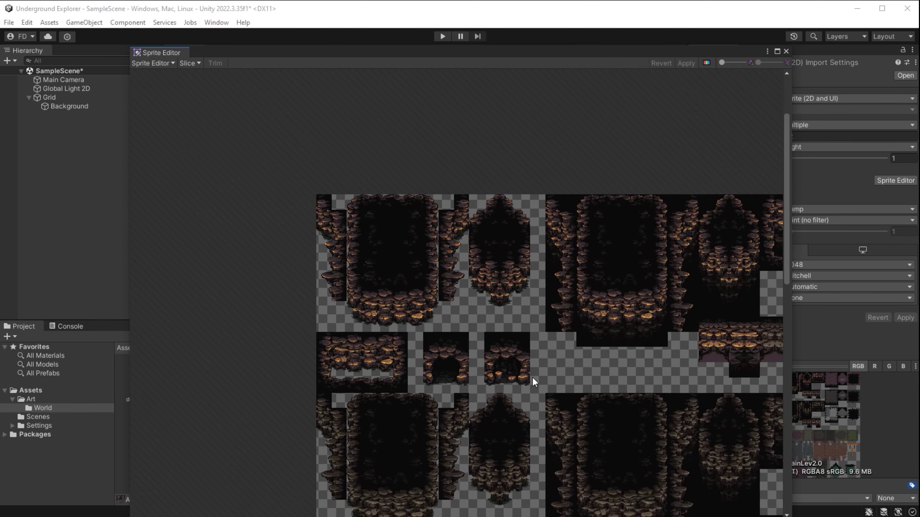
middle_click_drag(532, 377, 430, 143)
scroll(582, 279, "up", 6)
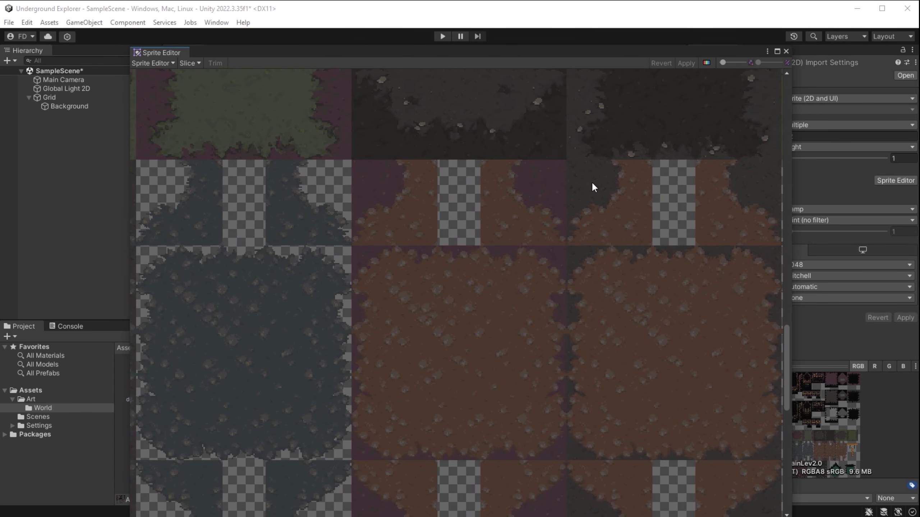
middle_click_drag(593, 183, 522, 363)
middle_click_drag(595, 308, 421, 320)
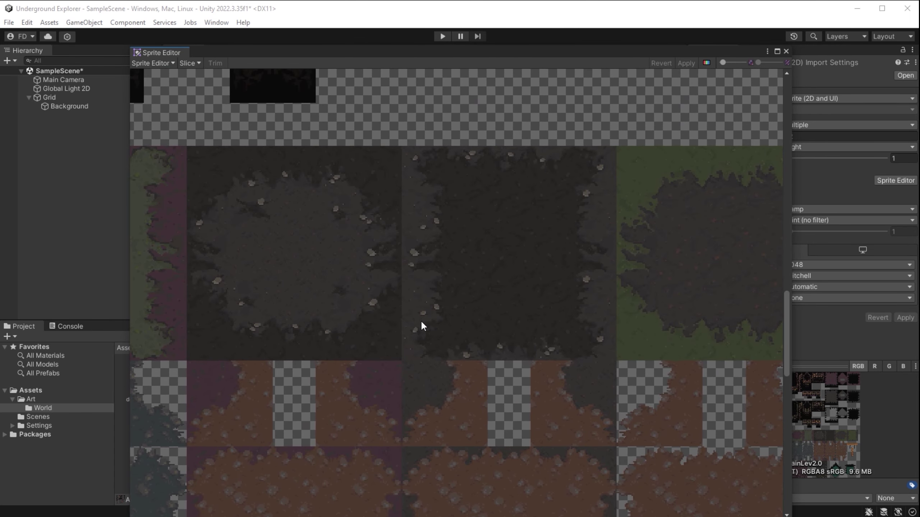
scroll(366, 291, "down", 5)
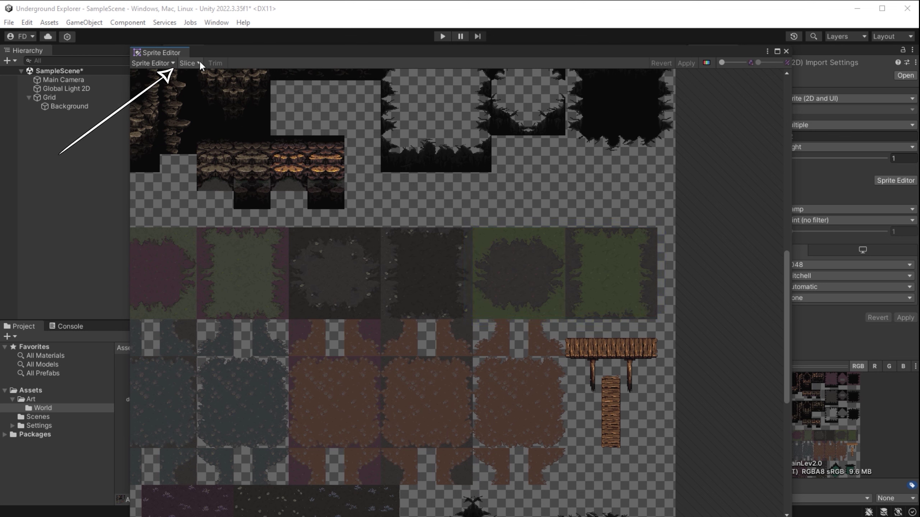
- Slice the MainLev2.0 sheet into a grid of 32 x 32 pixel sprites and apply the slicing
left_click(189, 63)
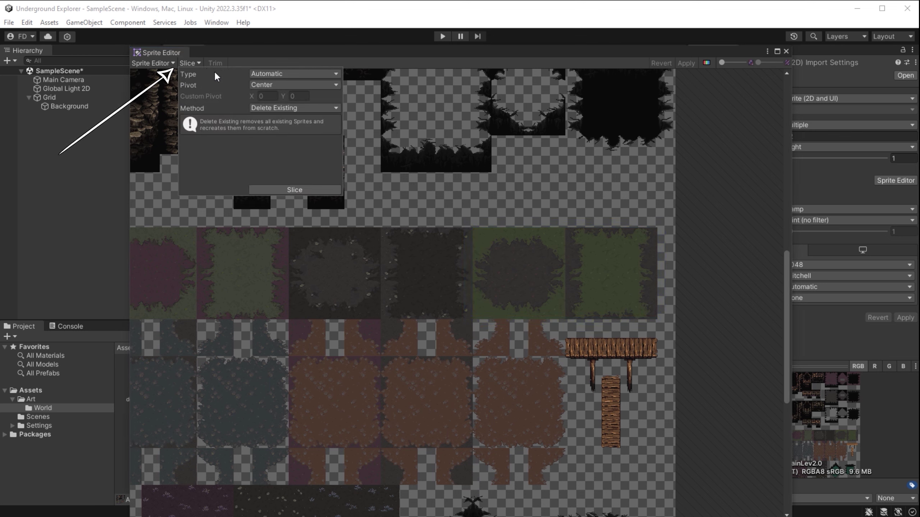
left_click(271, 73)
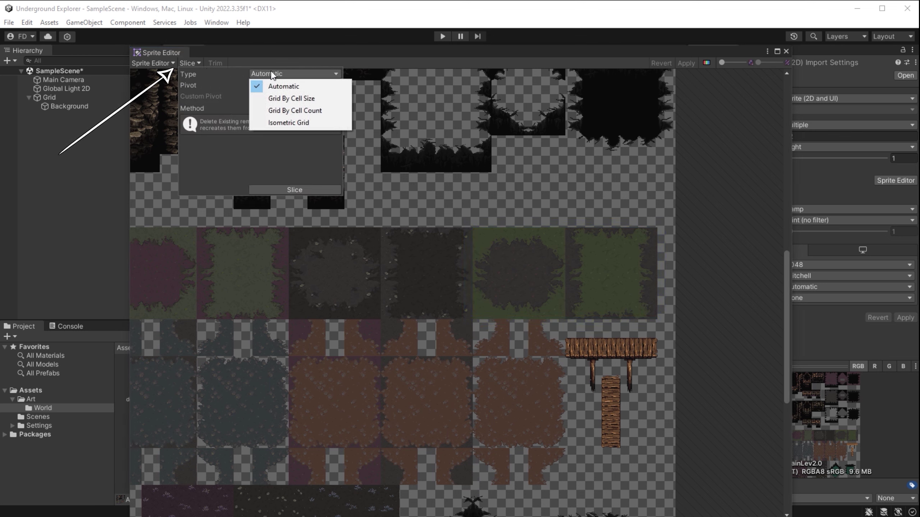
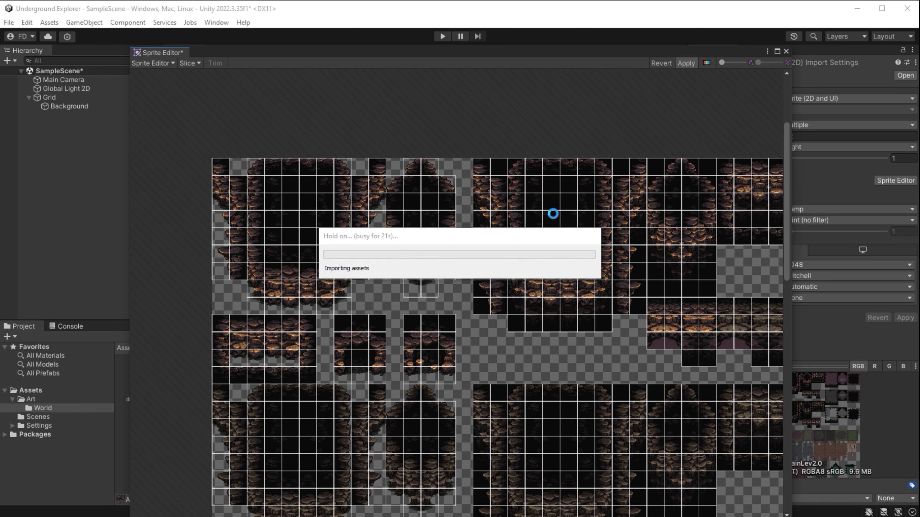
- Select several sliced cave wall sprites to check their names, positions and sizes
left_click(550, 219)
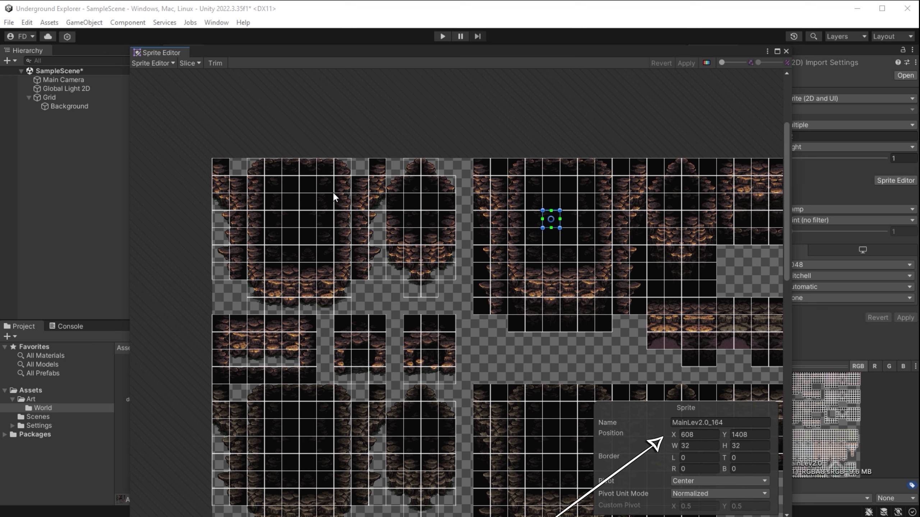
left_click(342, 201)
left_click(341, 184)
left_click(273, 271)
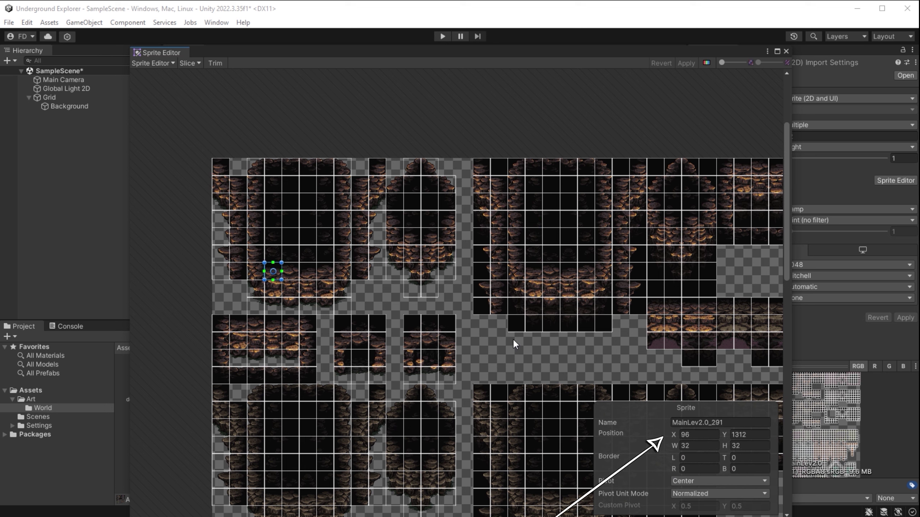
left_click(690, 422)
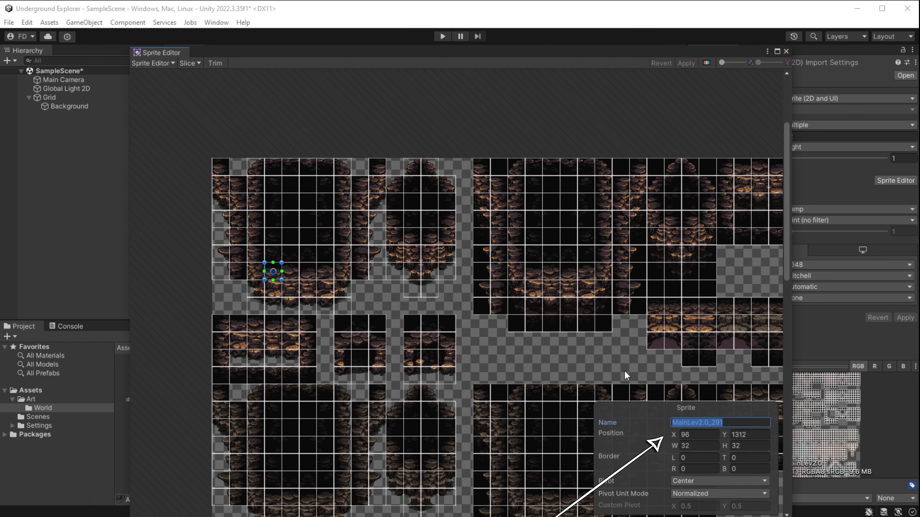
left_click(601, 312)
left_click(550, 304)
left_click(533, 271)
- Rename the upper-left tile of the green ground block's 3 x 3 interior to Ground_01
scroll(569, 323, "down", 2)
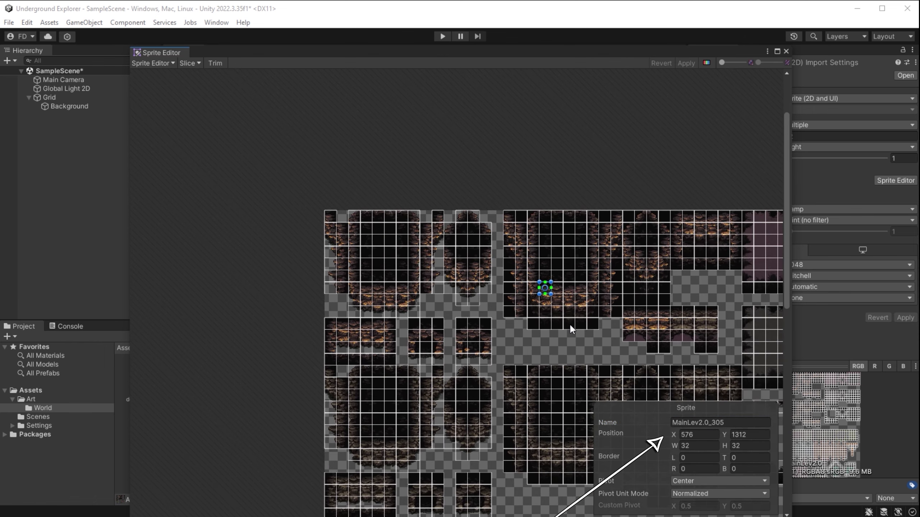
scroll(531, 370, "up", 2)
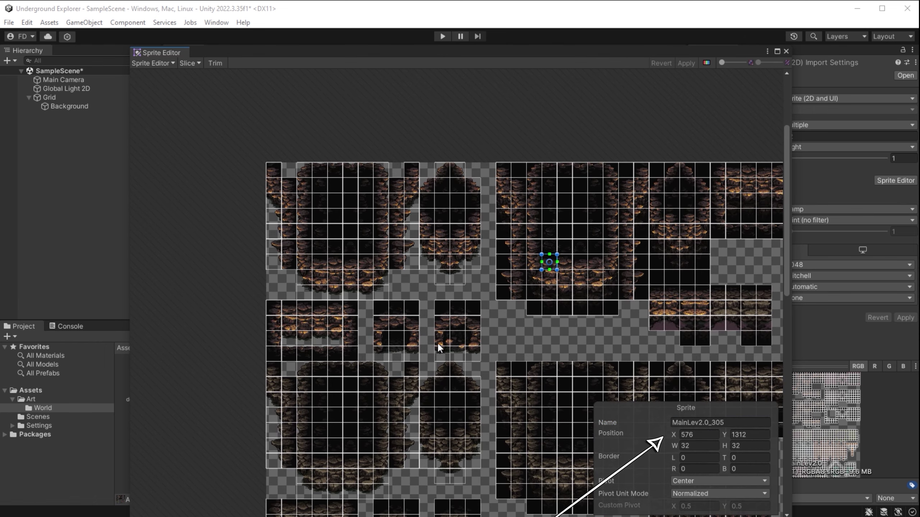
scroll(475, 285, "down", 6)
scroll(451, 257, "down", 3)
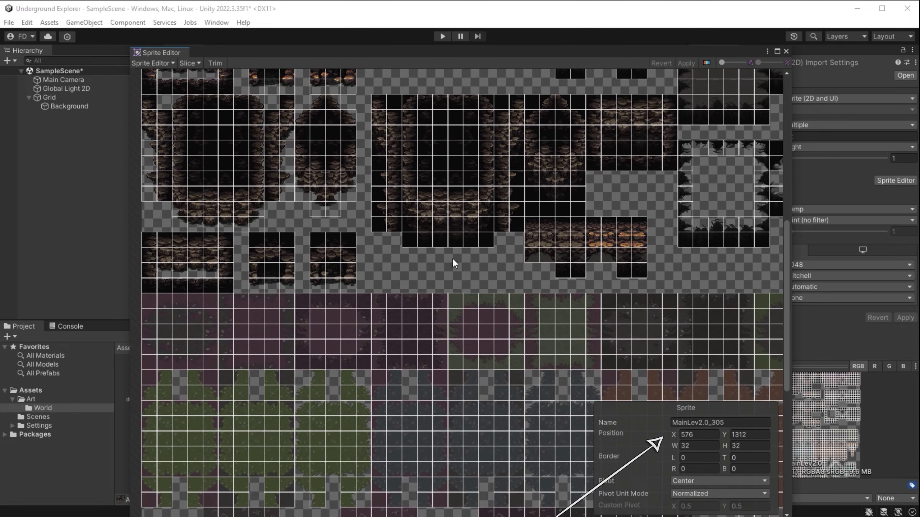
scroll(539, 298, "up", 3)
scroll(584, 316, "up", 7)
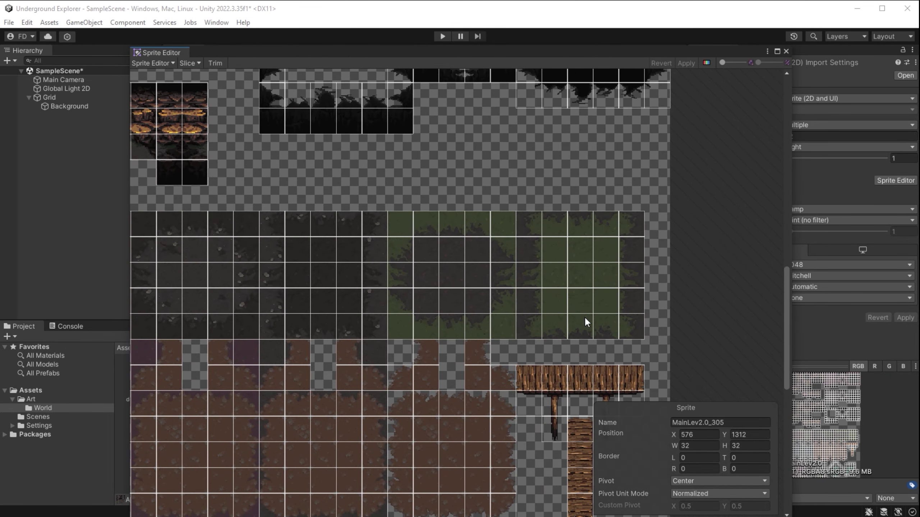
scroll(585, 319, "up", 1)
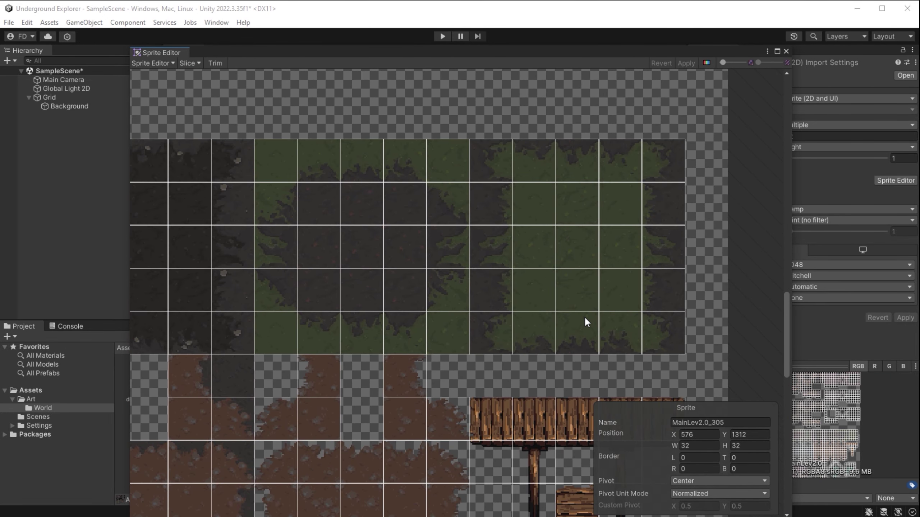
left_click(536, 209)
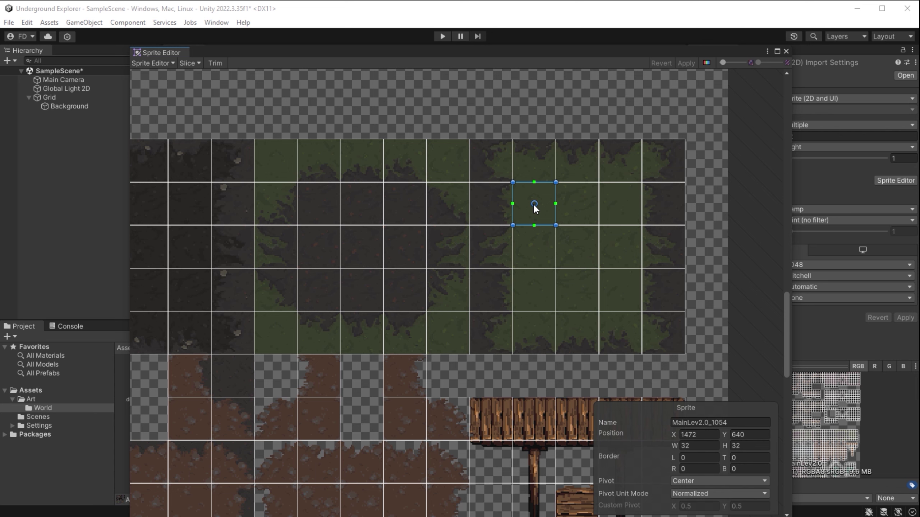
left_click(736, 422)
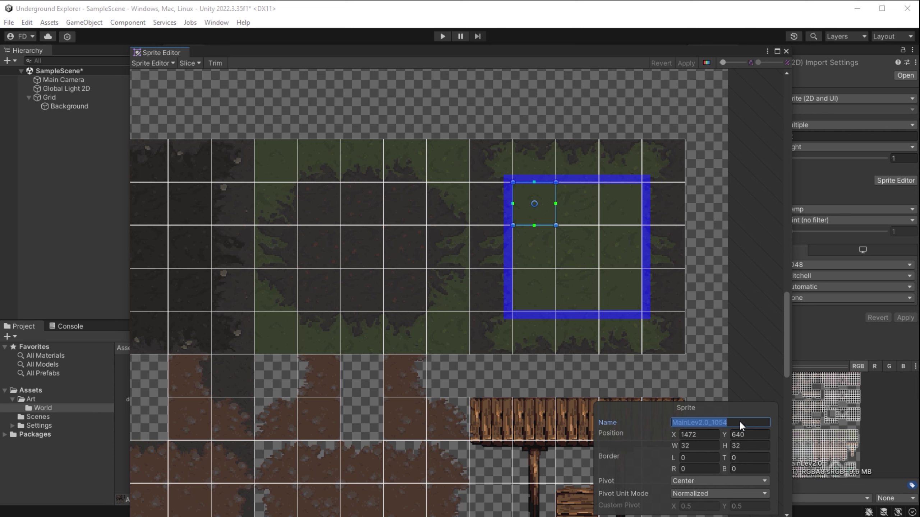
type("Ground_01")
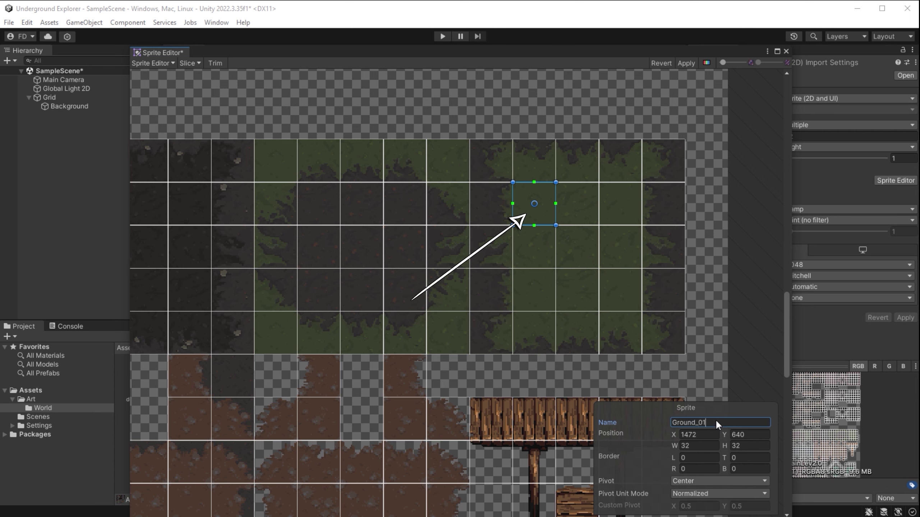
- Rename the other two tiles in the upper row of the green block's 3 x 3 interior, continuing the Ground_ naming sequence
left_click(593, 215)
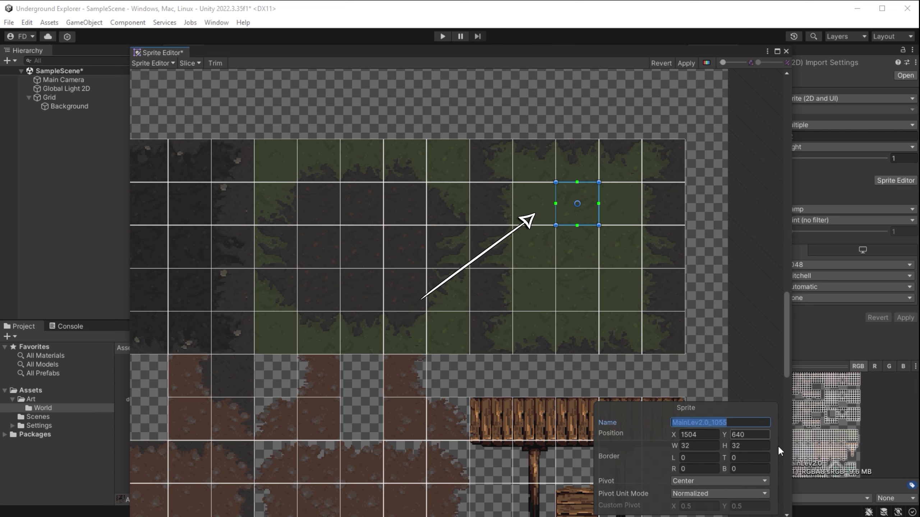
left_click(537, 197)
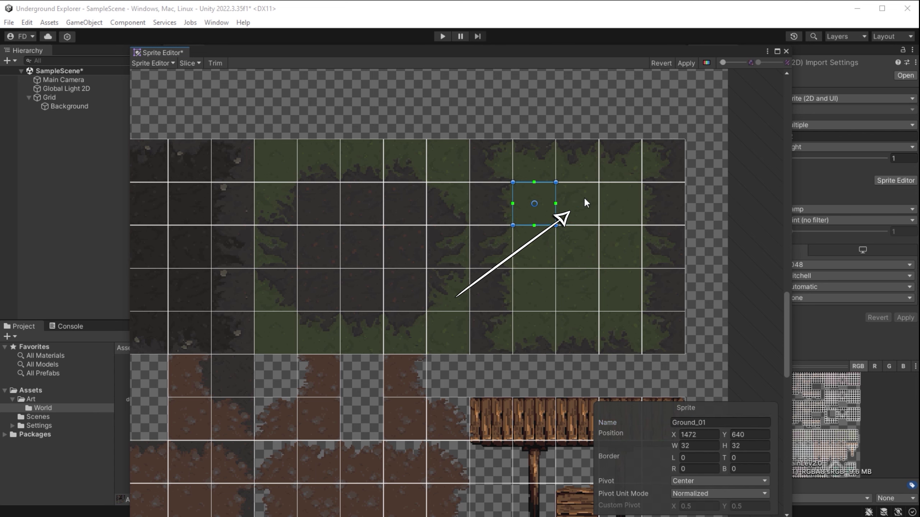
left_click(585, 202)
left_click(615, 206)
left_click(721, 421)
type("Ground_")
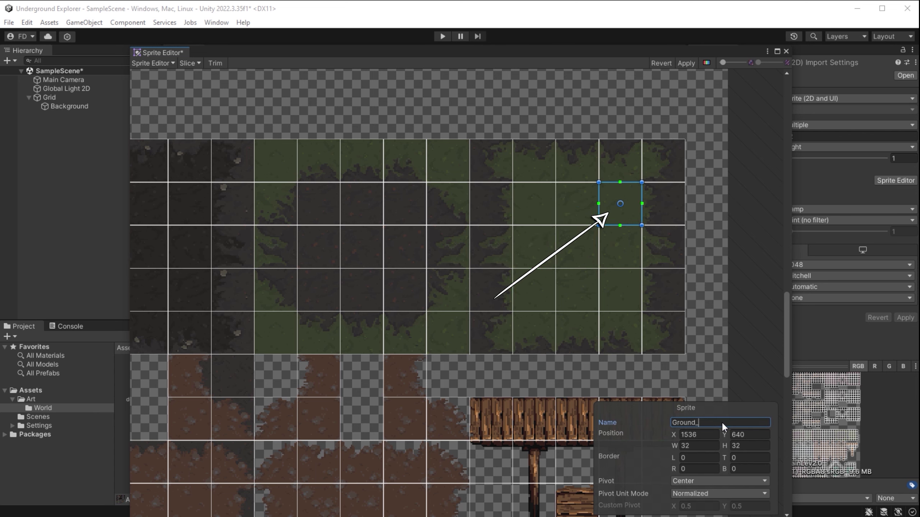
- Continue the Ground_ naming along the middle row of the green block's interior, using Ground_05 for the centre tile and Ground_06 for the right one
left_click(539, 267)
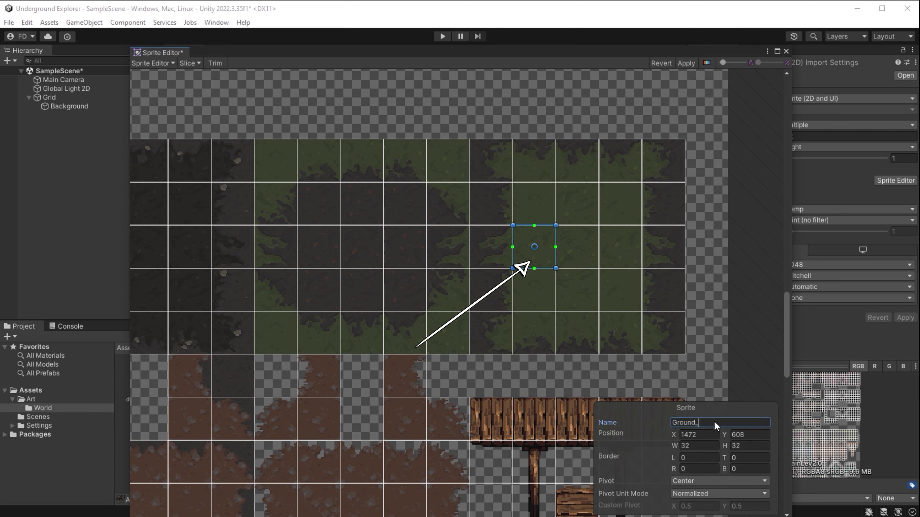
left_click(579, 258)
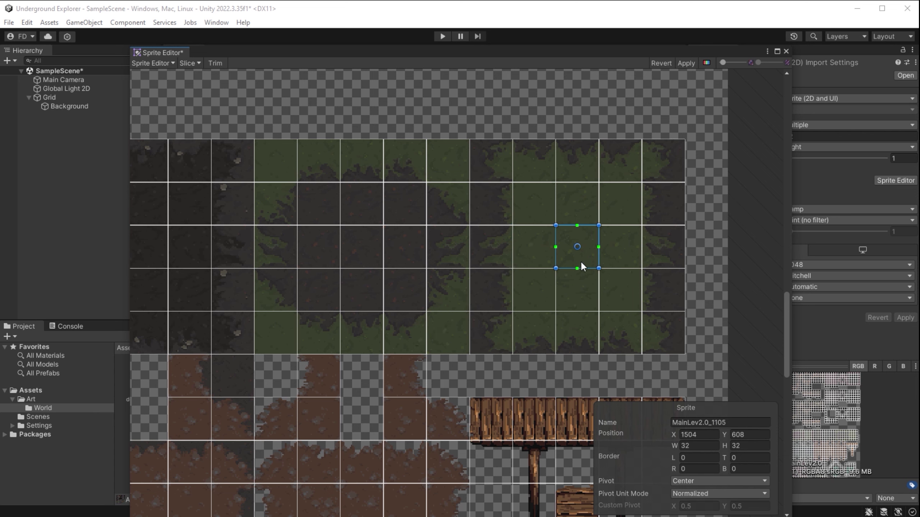
left_click(709, 423)
type("Ground_05")
left_click(627, 259)
left_click(709, 424)
type("Ground_06")
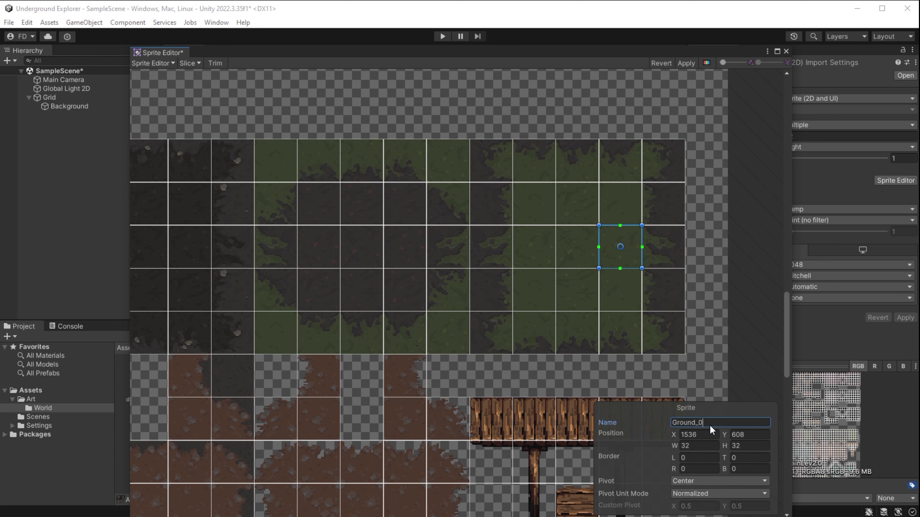
- Rename the lower row of the green block's 3 x 3 interior from left to right as Ground_07, Ground_08 and Ground_09
left_click(527, 299)
left_click(704, 422)
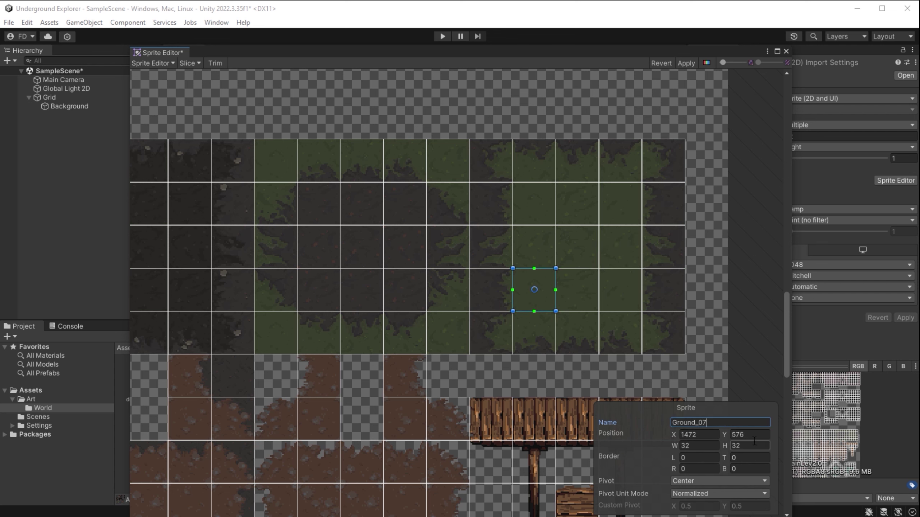
left_click(577, 290)
left_click(705, 422)
type("Ground_")
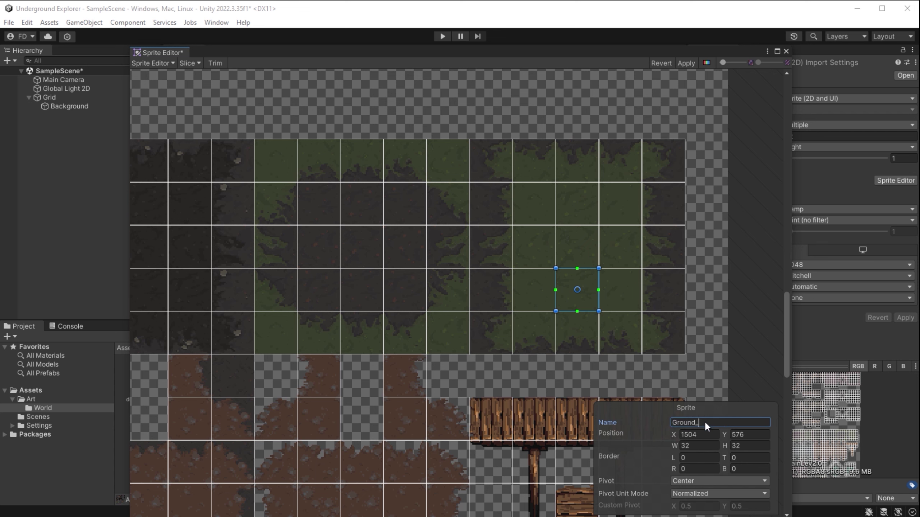
left_click(626, 292)
left_click(712, 422)
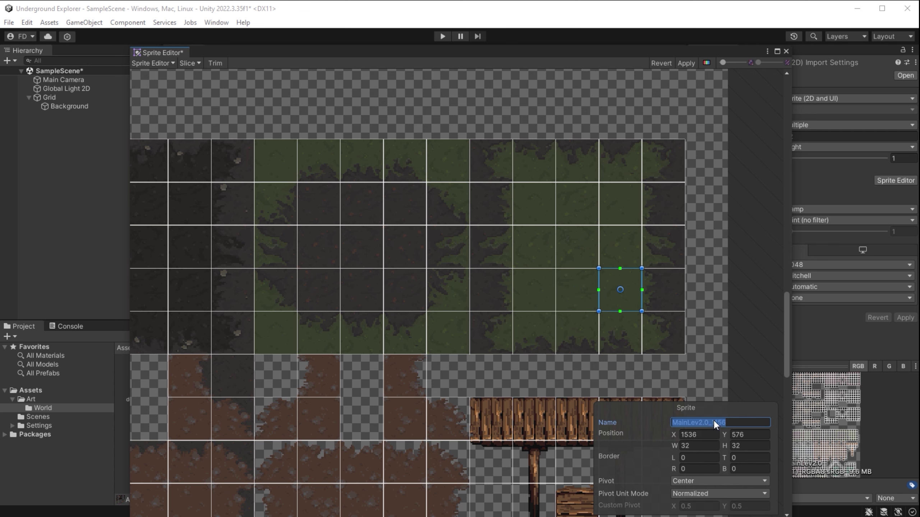
type("Ground_09")
left_click(657, 135)
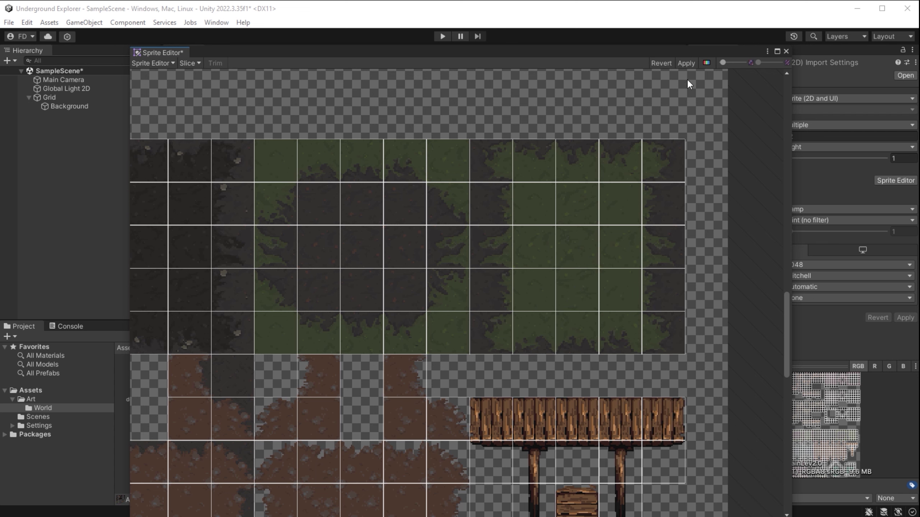
- Apply the sprite name changes, close the Sprite Editor and select the Background tilemap
left_click(686, 63)
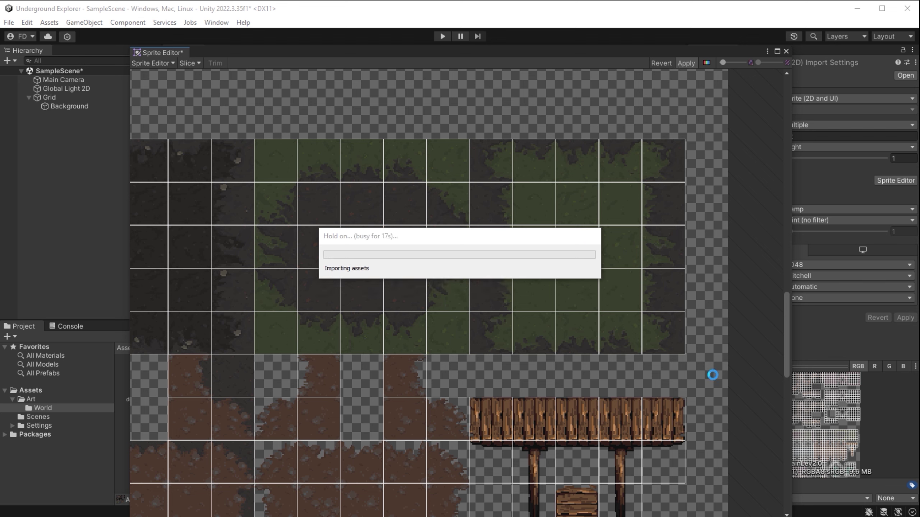
left_click(786, 51)
left_click(69, 106)
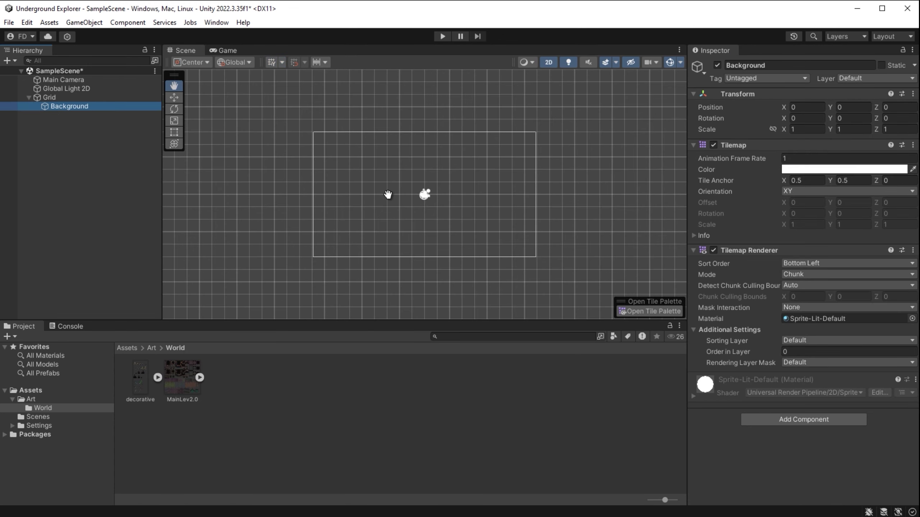
- Expand and collapse the MainLev2.0 sheet's sprite list, and check the decorative texture in the World folder
left_click(200, 377)
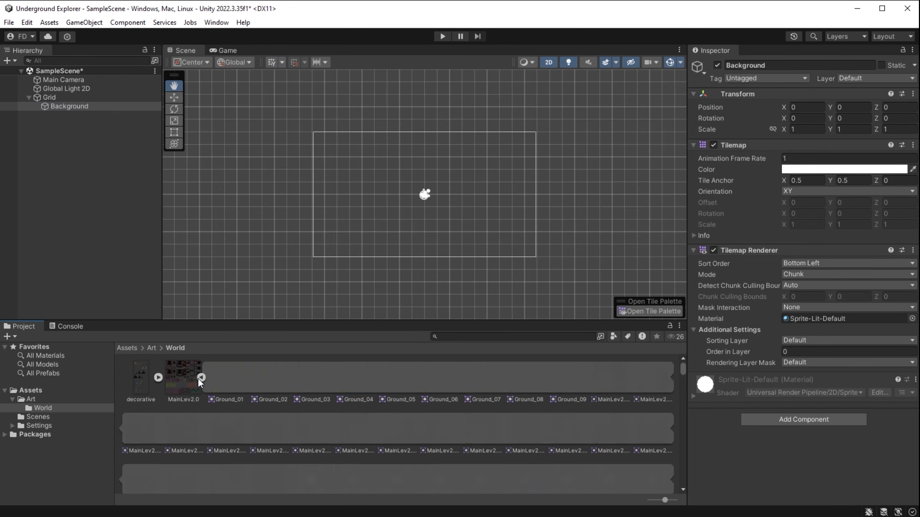
left_click(199, 377)
left_click(199, 378)
left_click(199, 377)
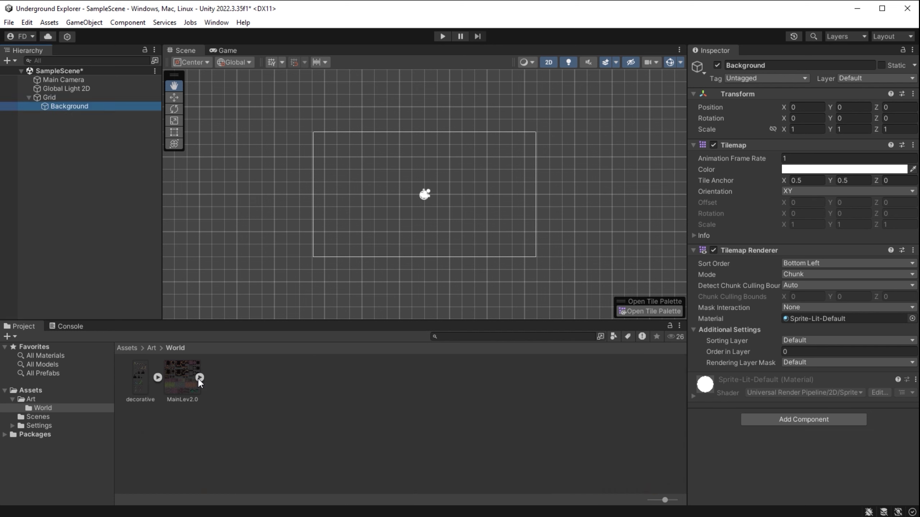
left_click(199, 377)
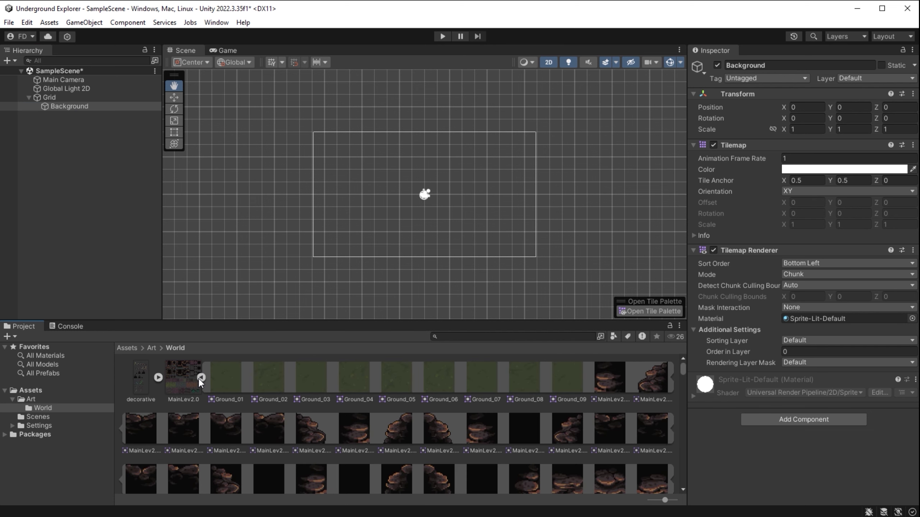
left_click(199, 378)
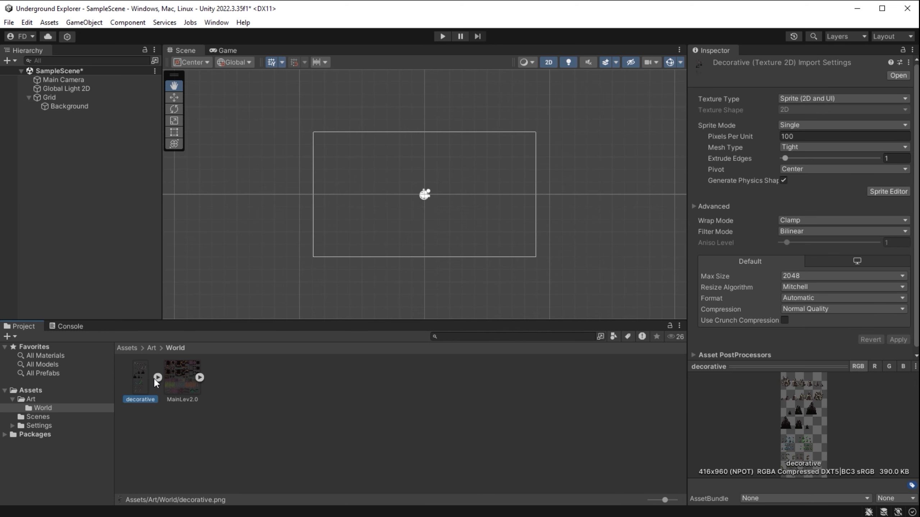
left_click(157, 377)
left_click(157, 378)
- Expand MainLev2.0 again, inspect the sprites Ground_05 through Ground_08, and collapse the sheet
left_click(199, 378)
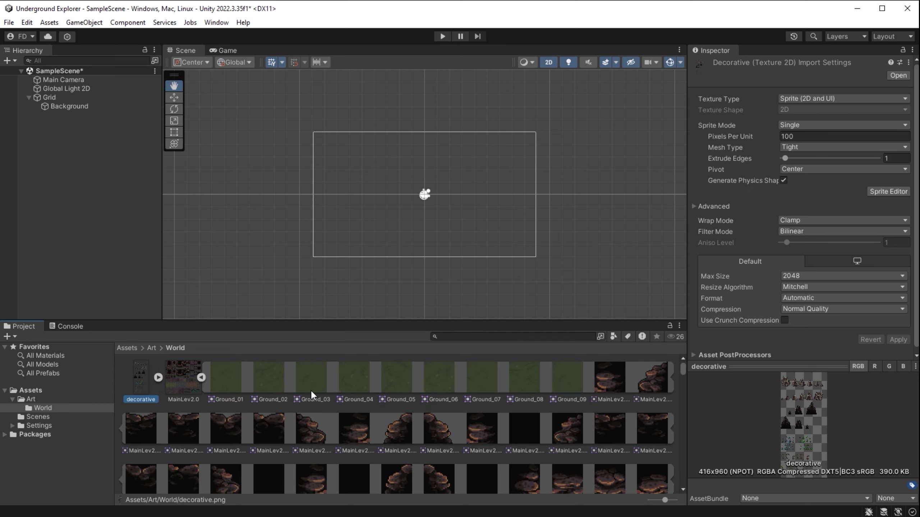
left_click(392, 377)
left_click(436, 377)
left_click(481, 377)
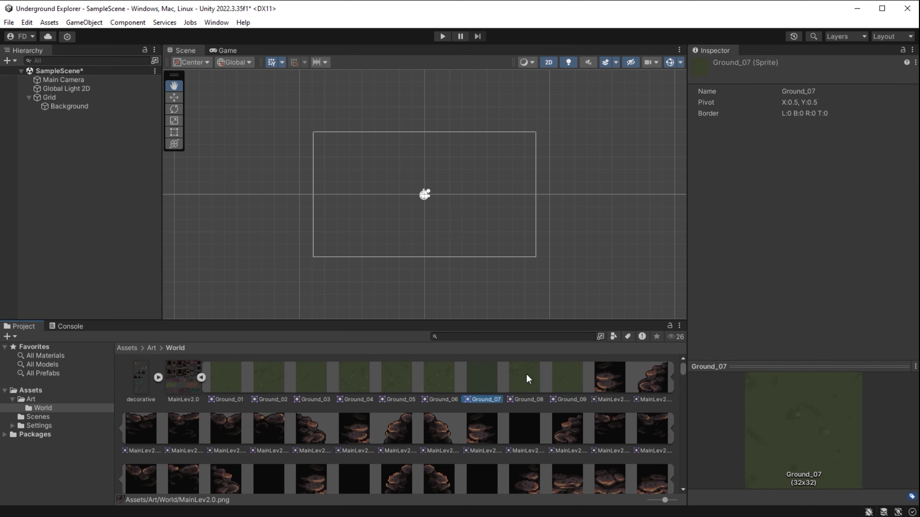
left_click(525, 377)
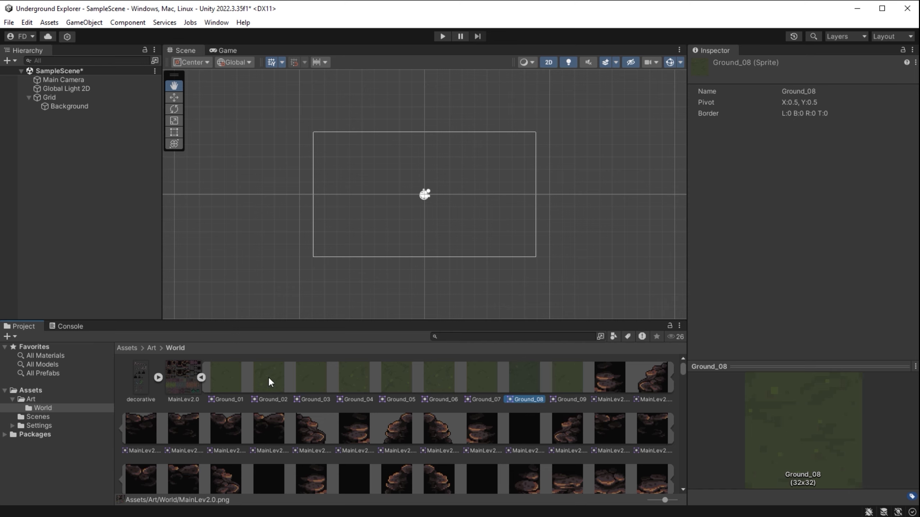
left_click(200, 377)
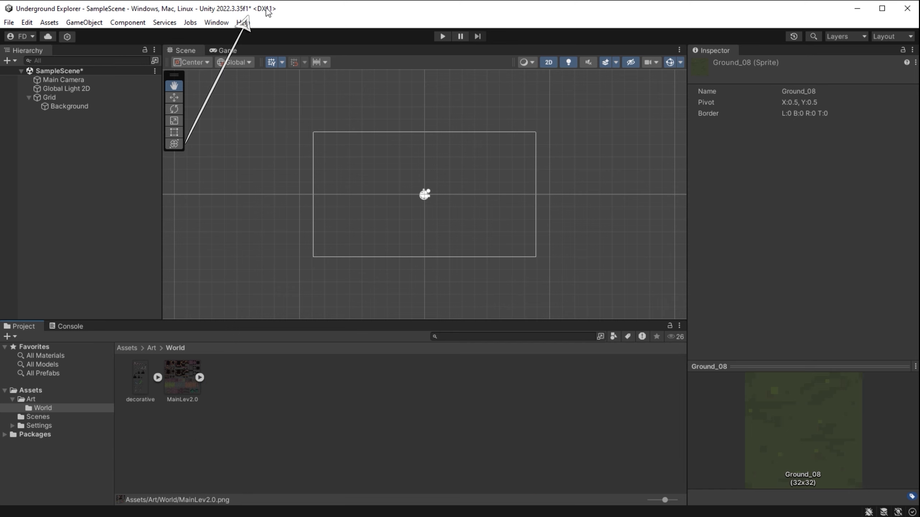
- Save the scene, and open the Tile Palette window docked beside the Inspector
key("ctrl+s")
left_click(216, 22)
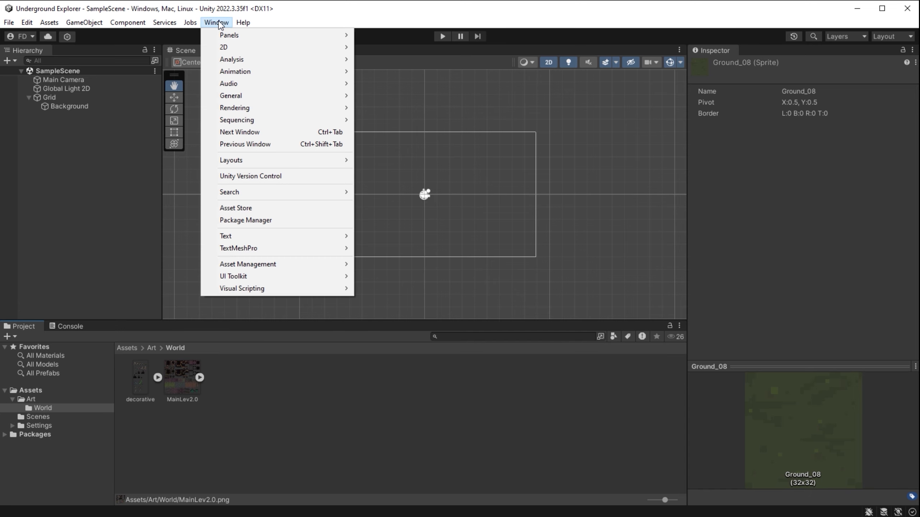
mouse_move(330, 48)
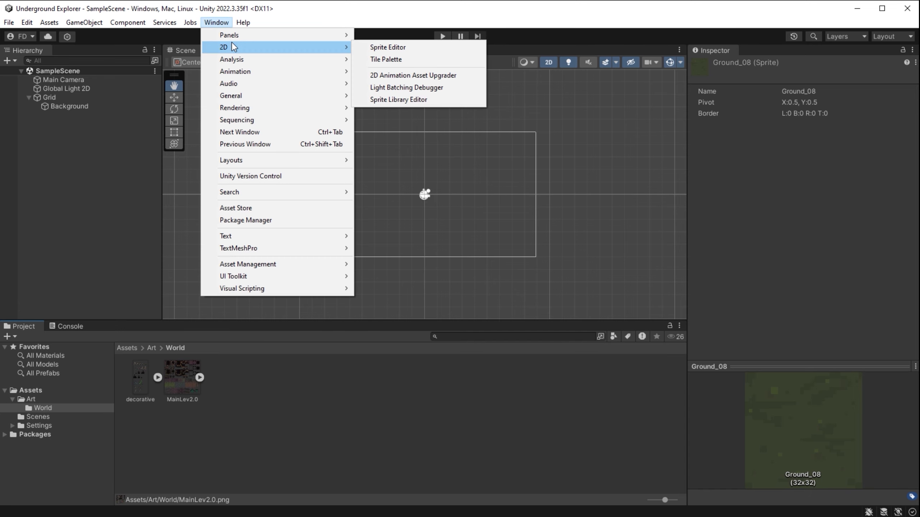
left_click(387, 60)
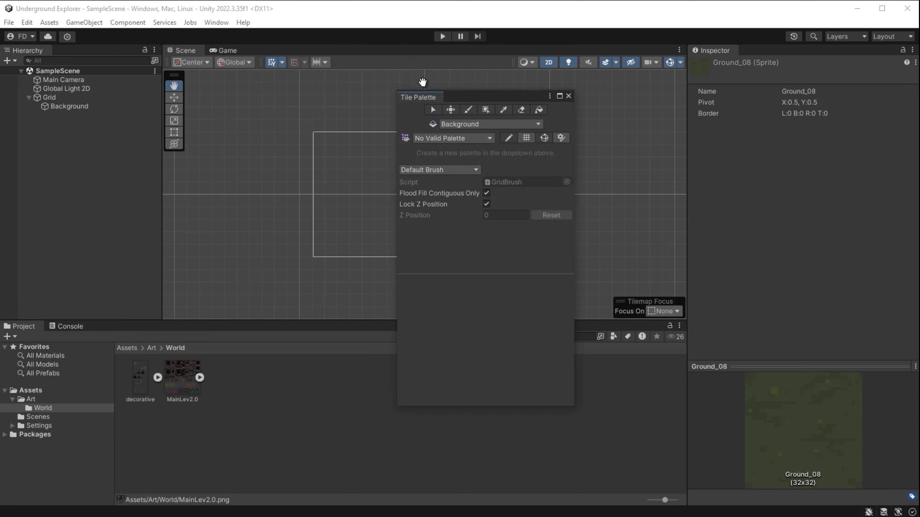
left_click_drag(467, 98, 762, 53)
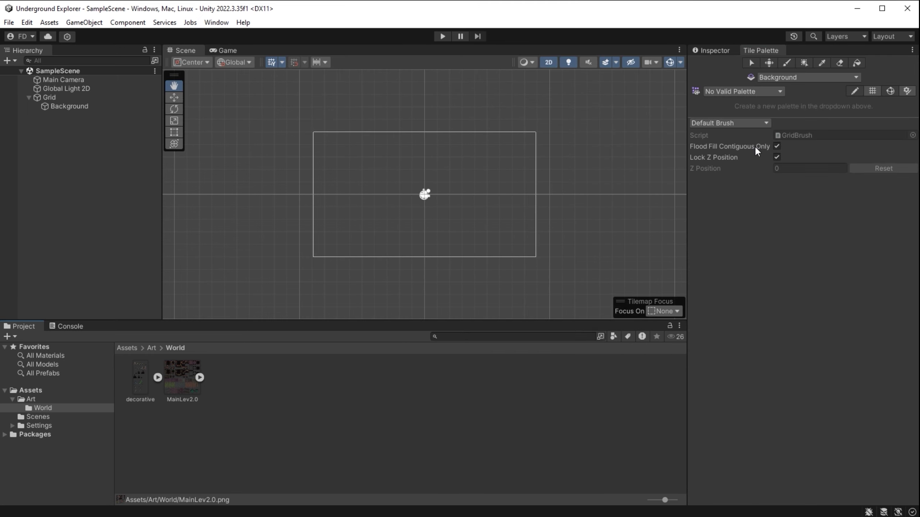
- Widen the docked Tile Palette window and enlarge its palette area above the brush settings
left_click_drag(687, 203, 636, 203)
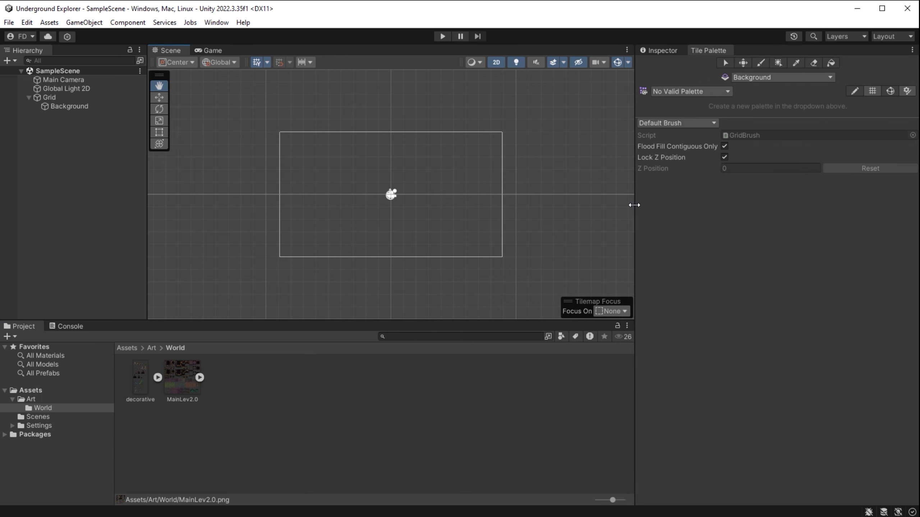
left_click_drag(742, 116, 756, 240)
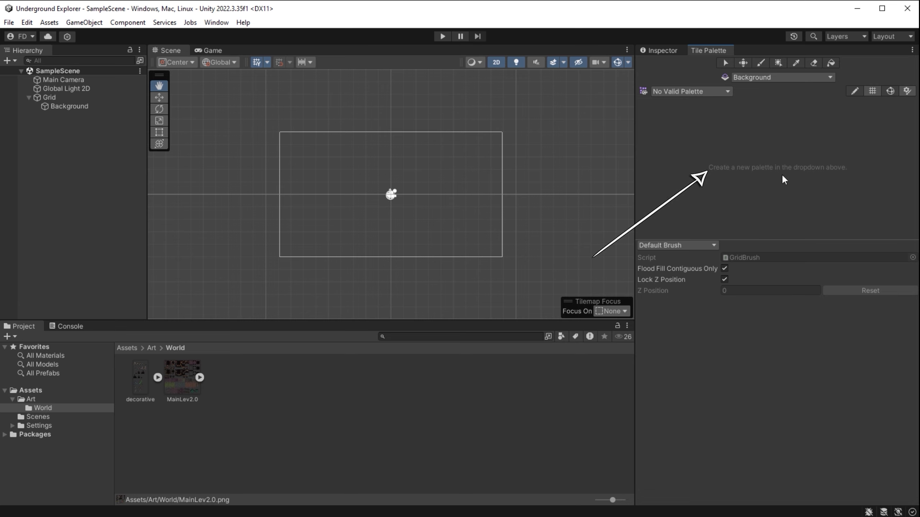
mouse_move(774, 241)
left_mouse_down()
mouse_move(797, 139)
mouse_move(793, 316)
left_mouse_up()
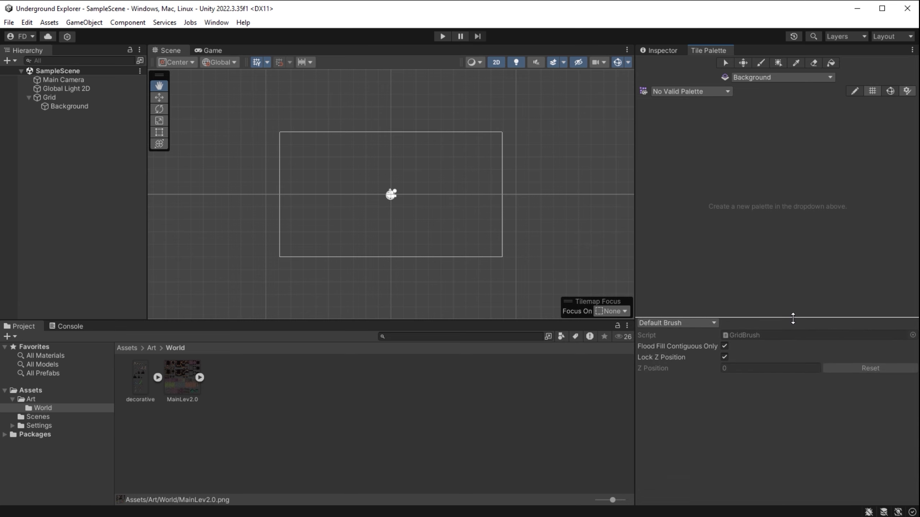
- Create a new rectangular tile palette named World with automatic cell size
left_click(716, 92)
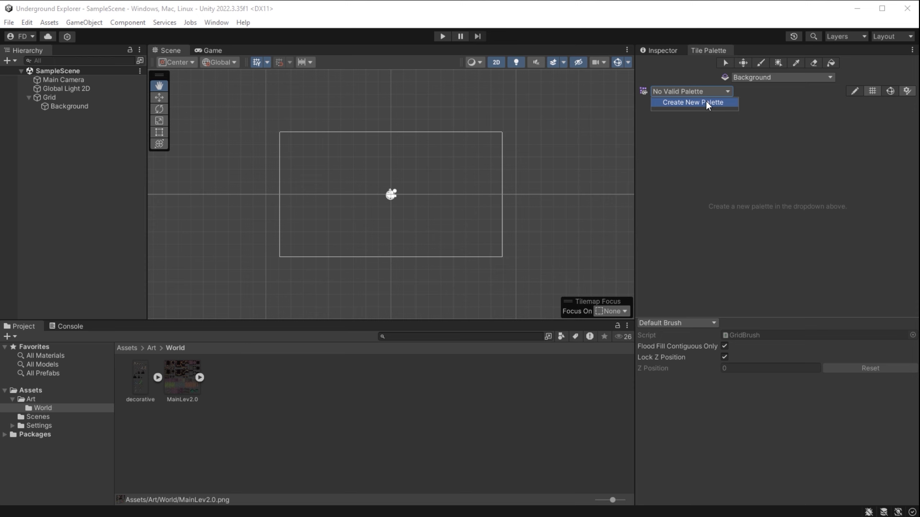
left_click(692, 103)
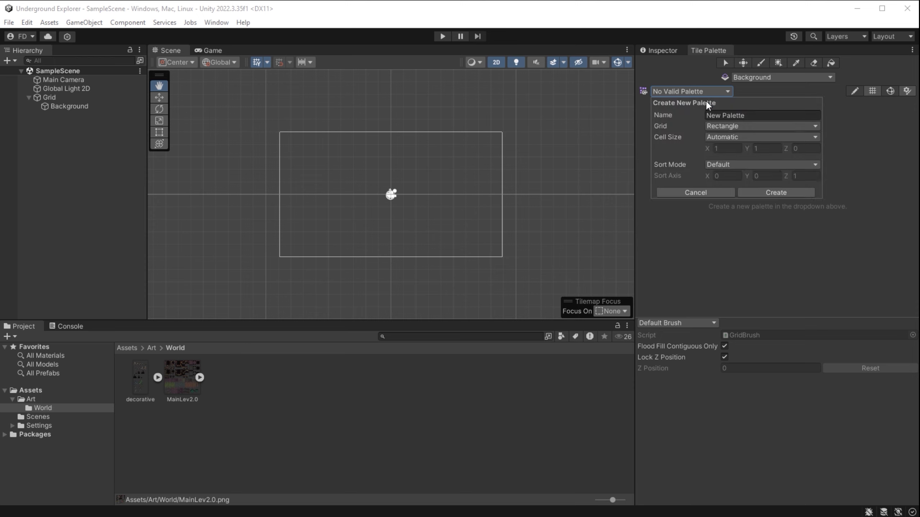
left_click(756, 115)
type("World")
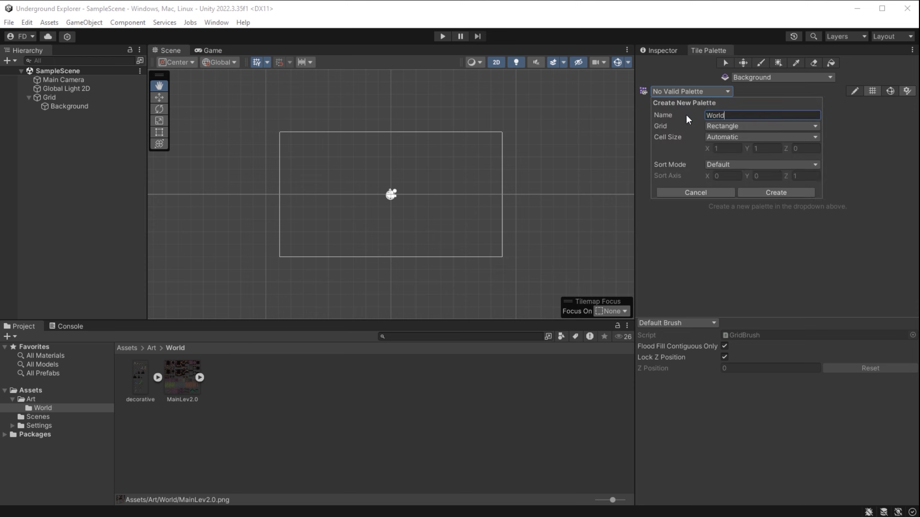
left_click(774, 192)
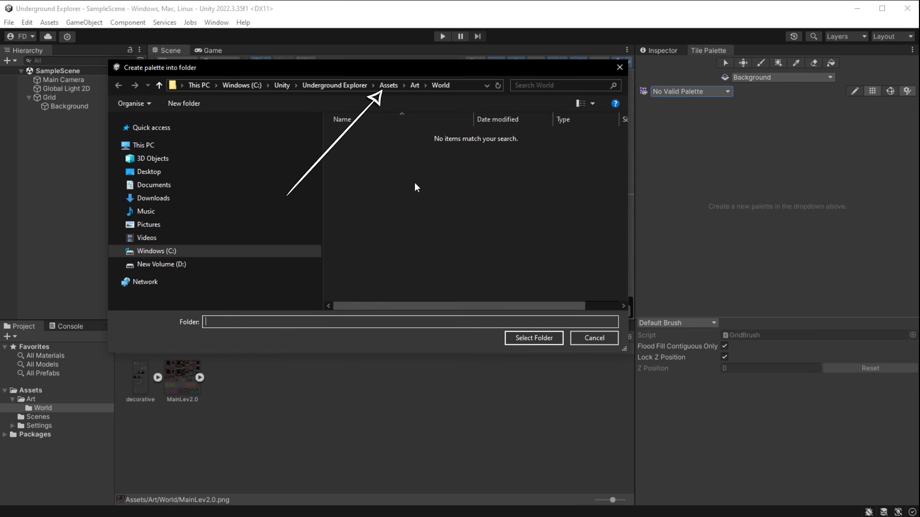
- Add a folder named Tiles inside Assets/Art/World as the palette's save location
right_click(415, 184)
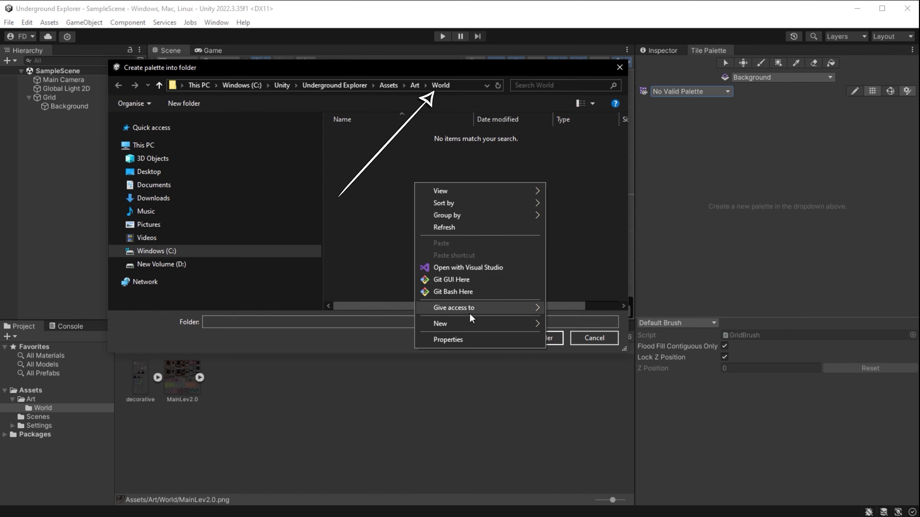
mouse_move(467, 324)
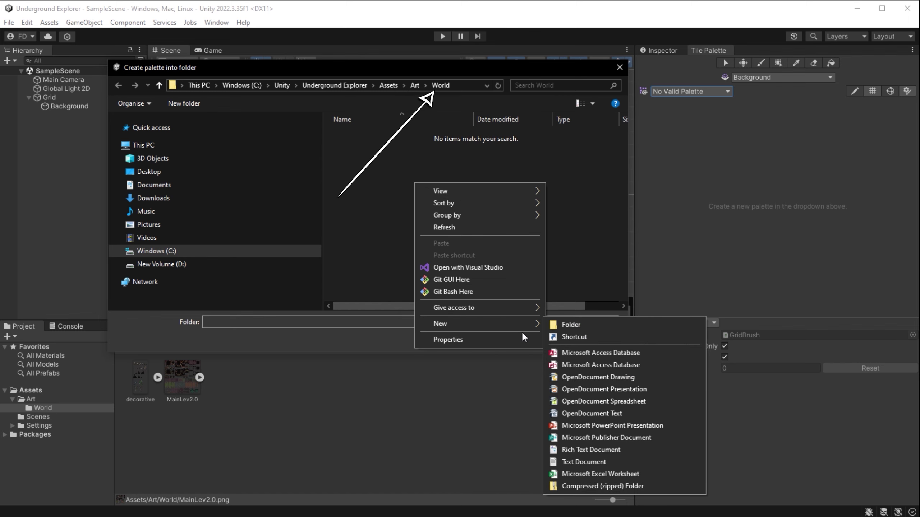
left_click(581, 325)
type("Tiles")
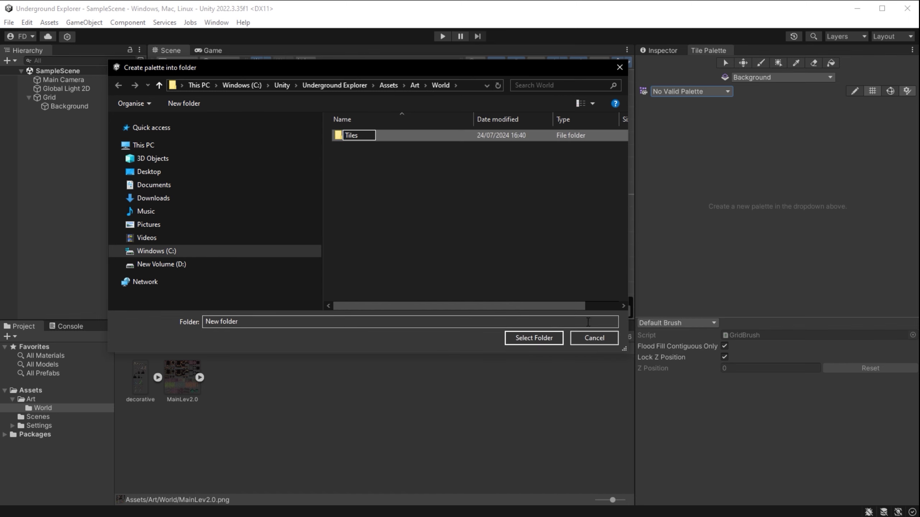
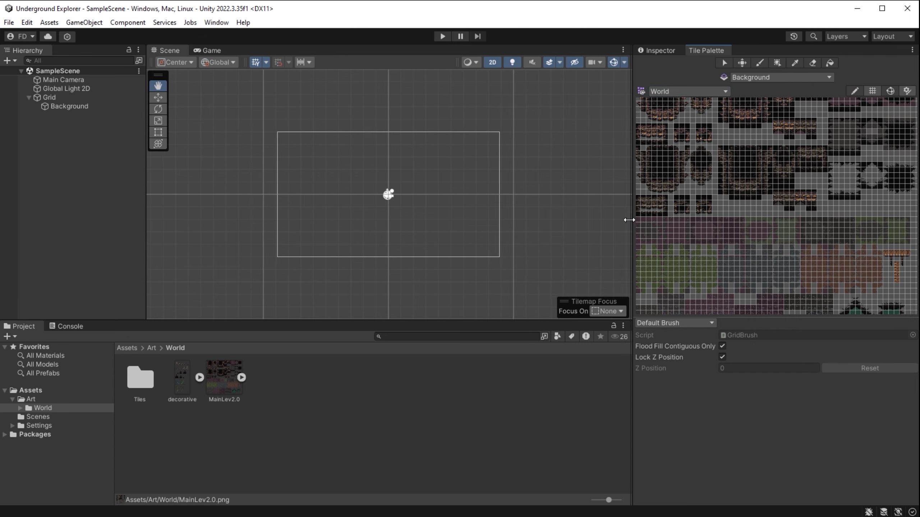
- Examine the cave wall tiles in the World palette up close
scroll(588, 175, "up", 3)
scroll(628, 196, "up", 1)
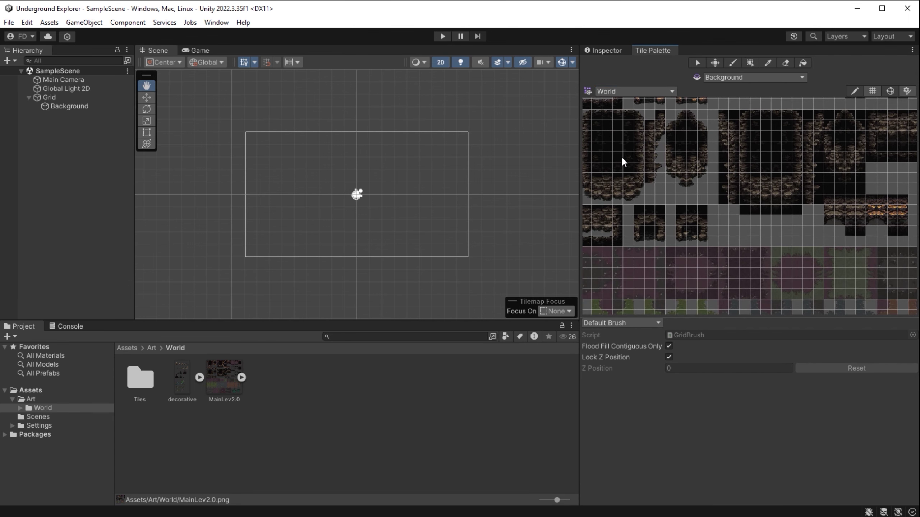
scroll(621, 157, "up", 3)
middle_click_drag(669, 160, 662, 218)
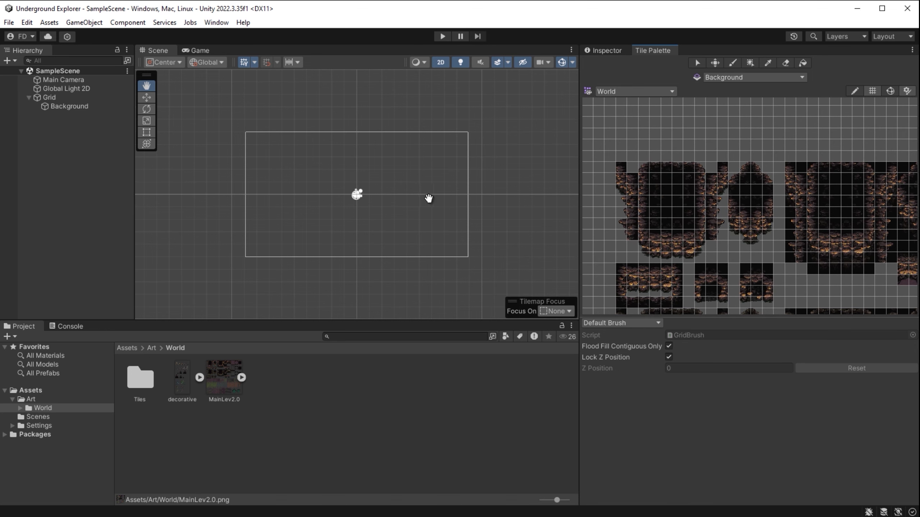
- Select the Background tilemap and check the camera frame in the Scene view, the Game view and the 2D mode
left_click(94, 109)
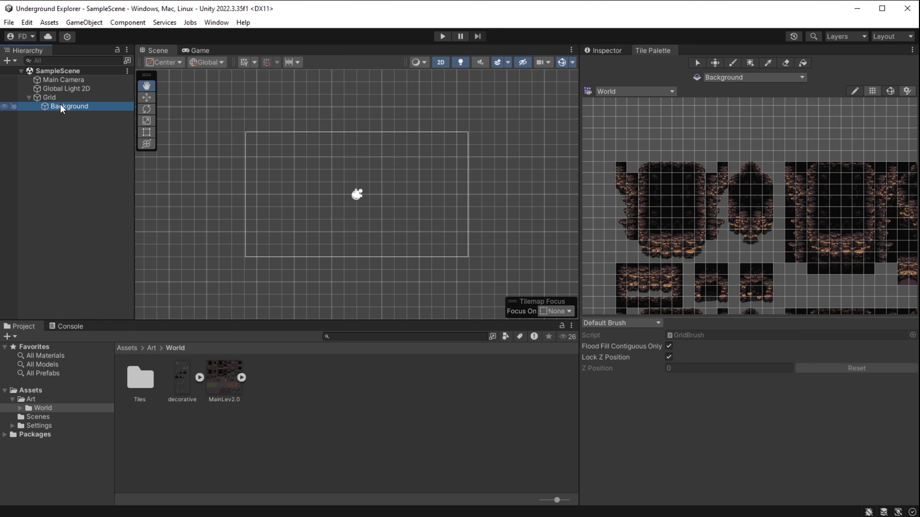
scroll(304, 192, "up", 5)
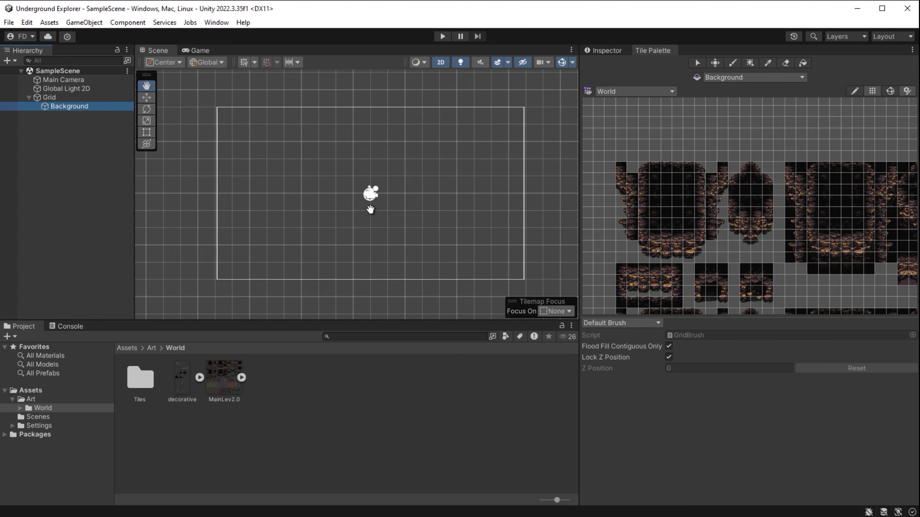
left_click(195, 51)
left_click(157, 50)
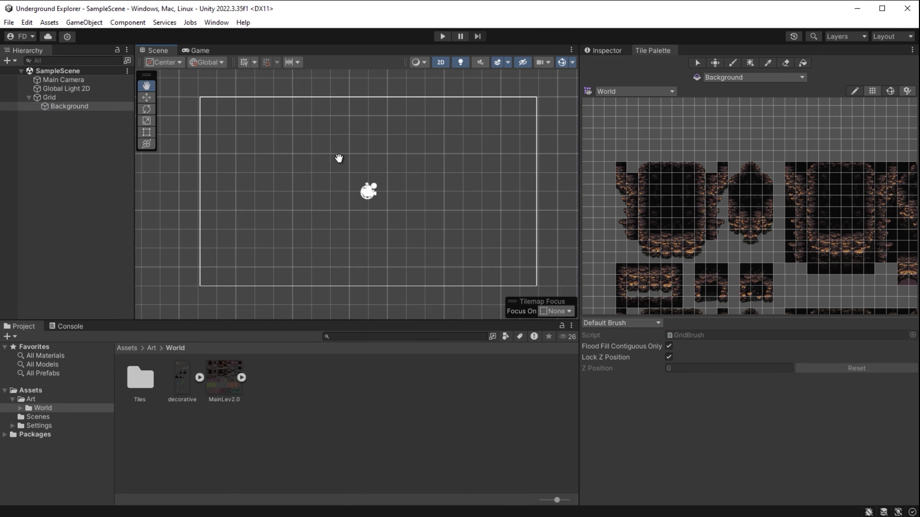
left_click(441, 62)
left_click(441, 62)
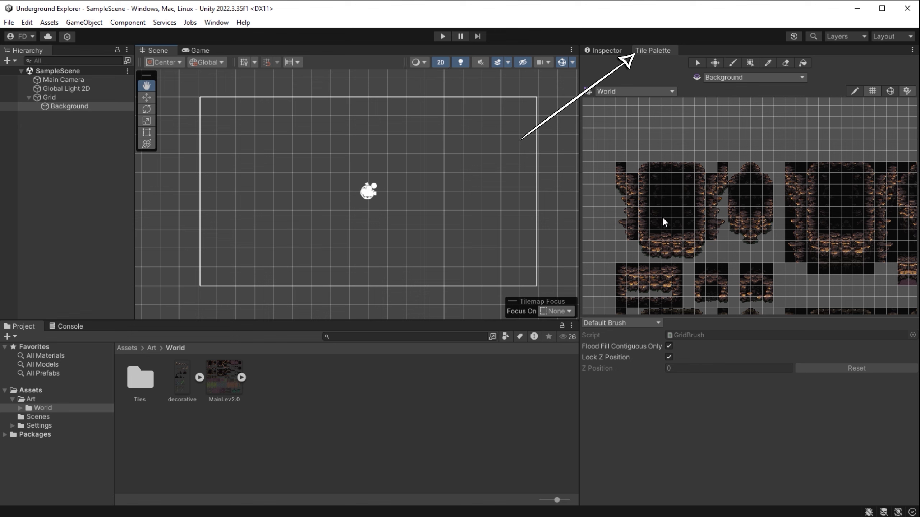
- Paint the lower 6×5-tile part of the large cave wall onto the Background tilemap across the camera frame's upper edge and check it in the Game view
left_click_drag(642, 208, 701, 257)
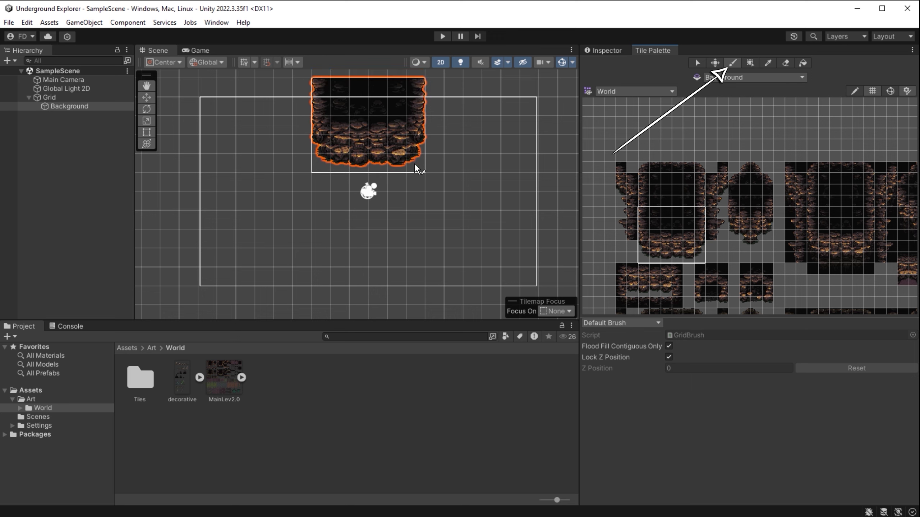
left_click(413, 167)
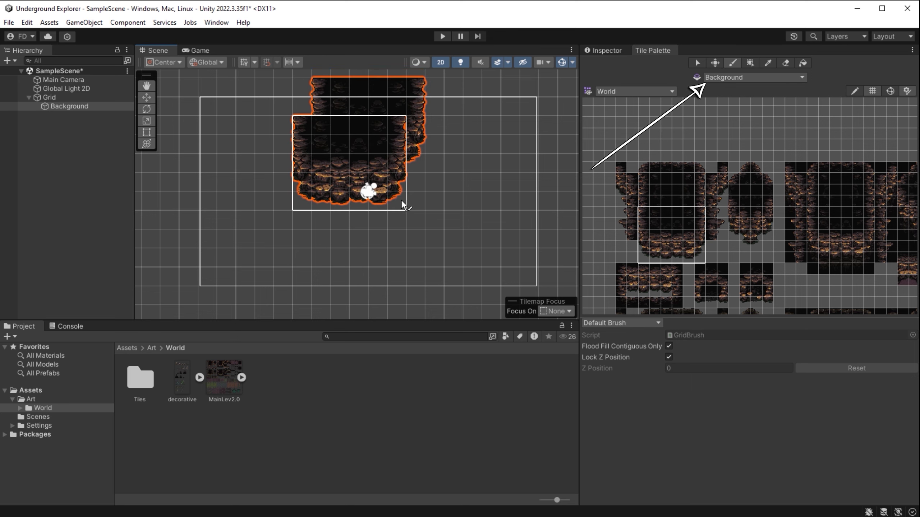
left_click(680, 240)
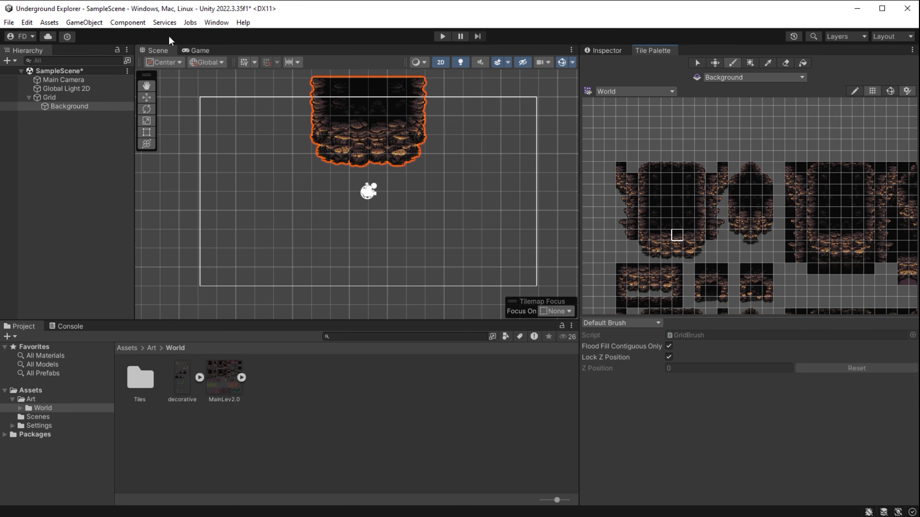
left_click(196, 50)
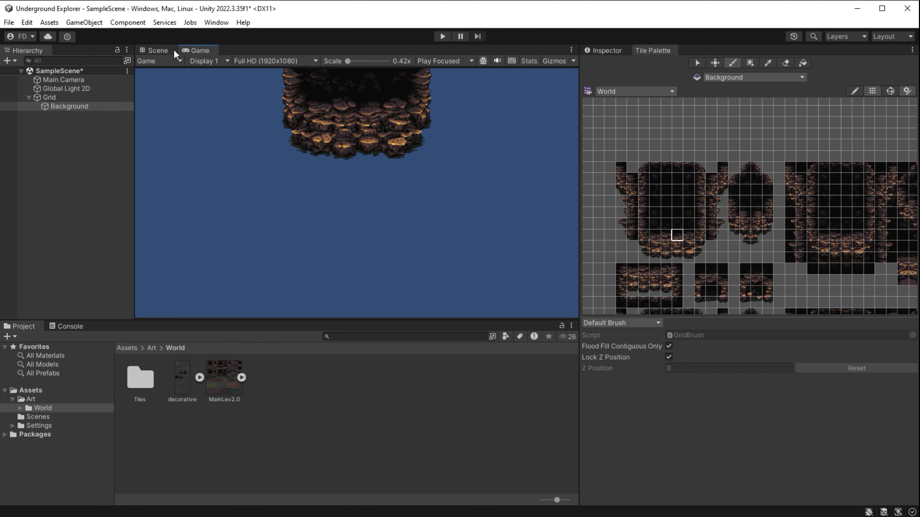
left_click(159, 51)
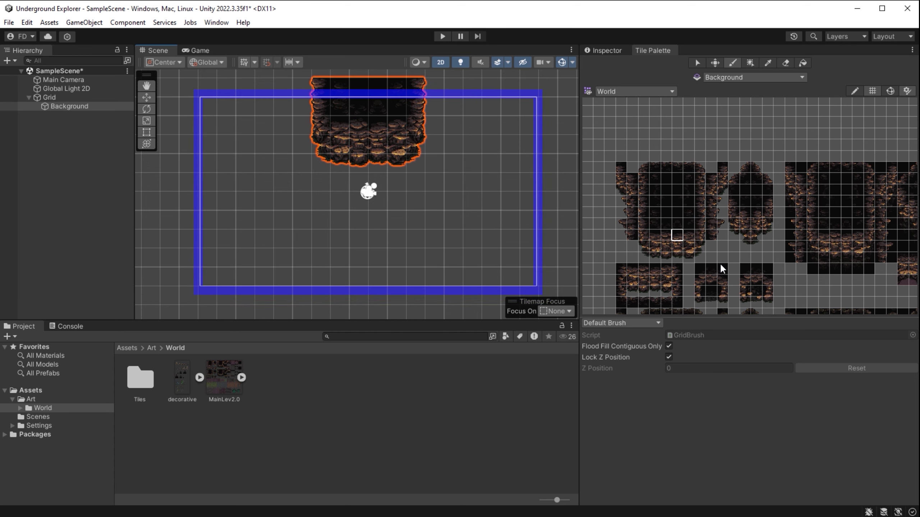
- Paint the 3×4-tile cave doorway over the painted wall and check it in the Game view
left_click_drag(699, 266, 723, 294)
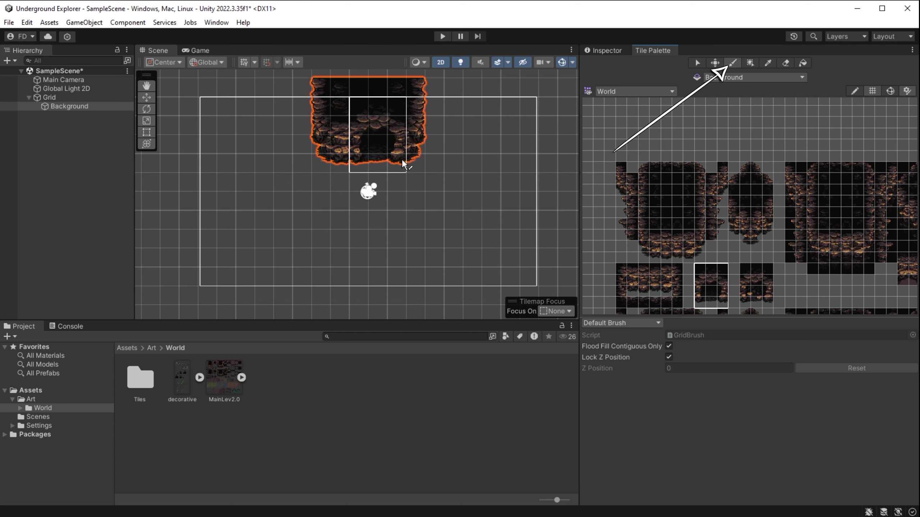
left_click(185, 50)
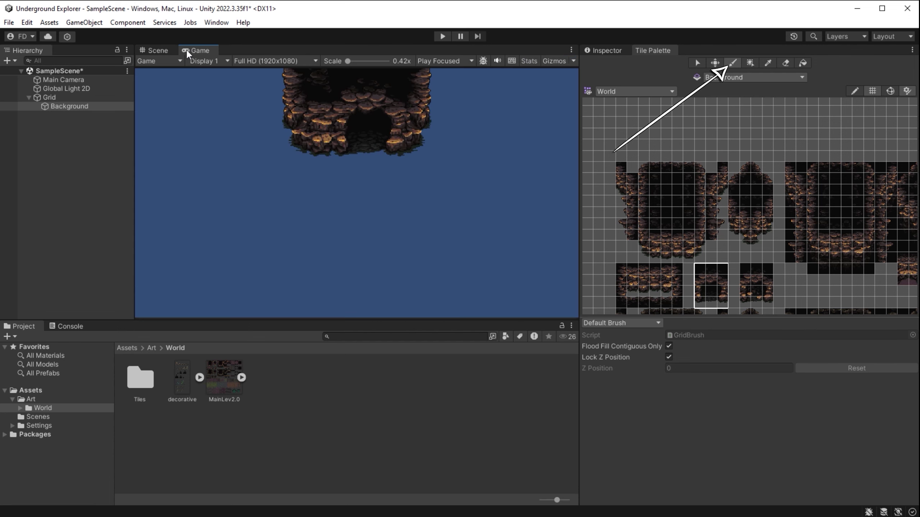
left_click(158, 50)
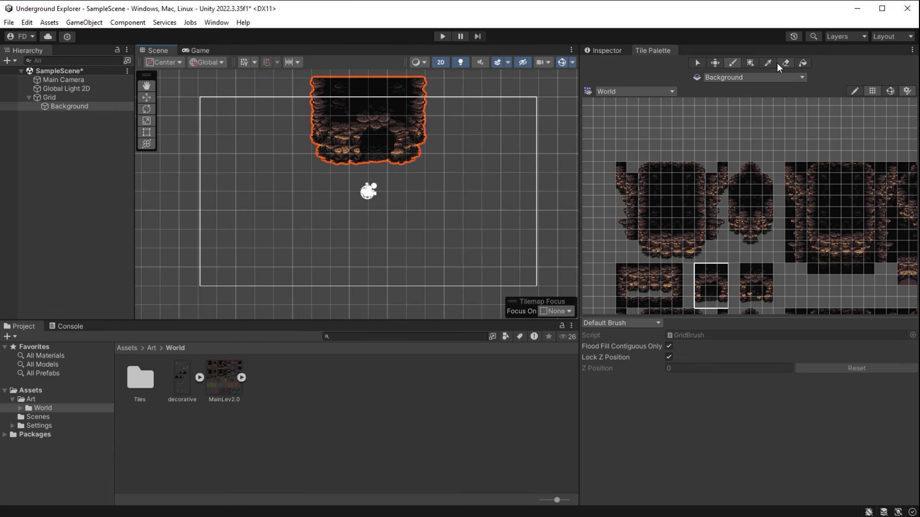
- Box-fill a 6×7-tile and a 4×4-tile rectangle on either side of the cave wall with the plain black tile
left_click(748, 62)
left_click(677, 191)
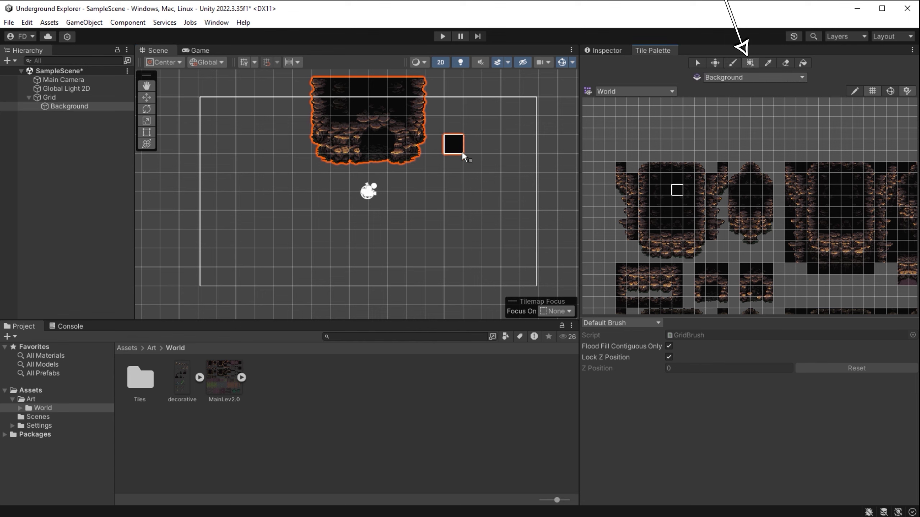
left_click_drag(461, 151, 552, 250)
left_click_drag(225, 180, 278, 232)
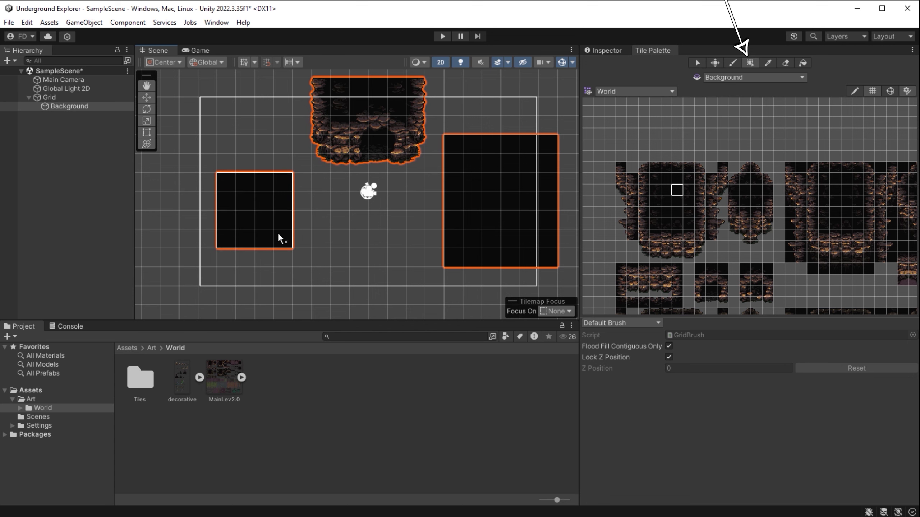
left_click(422, 247)
scroll(425, 248, "down", 1)
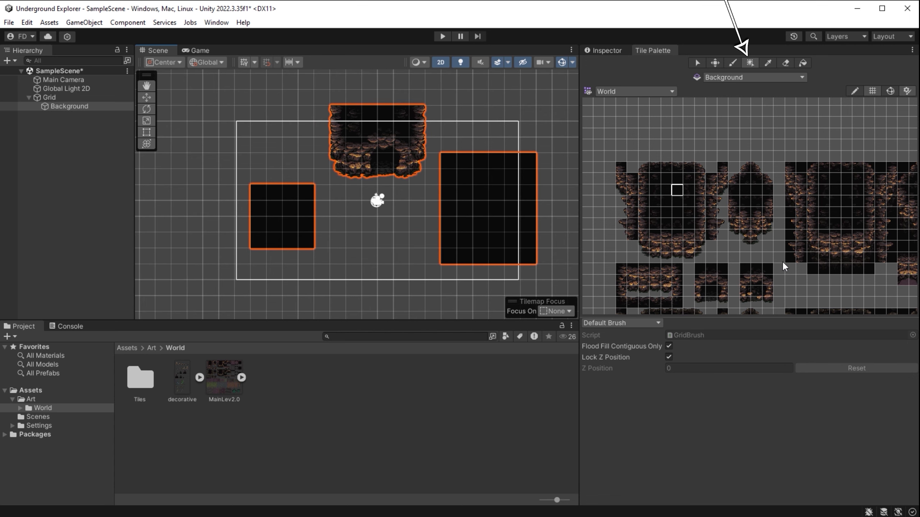
- Erase all painted cave and black tiles from the Background tilemap, enlarging the eraser to a 9×7-tile area
left_click(784, 61)
left_click_drag(529, 177, 520, 204)
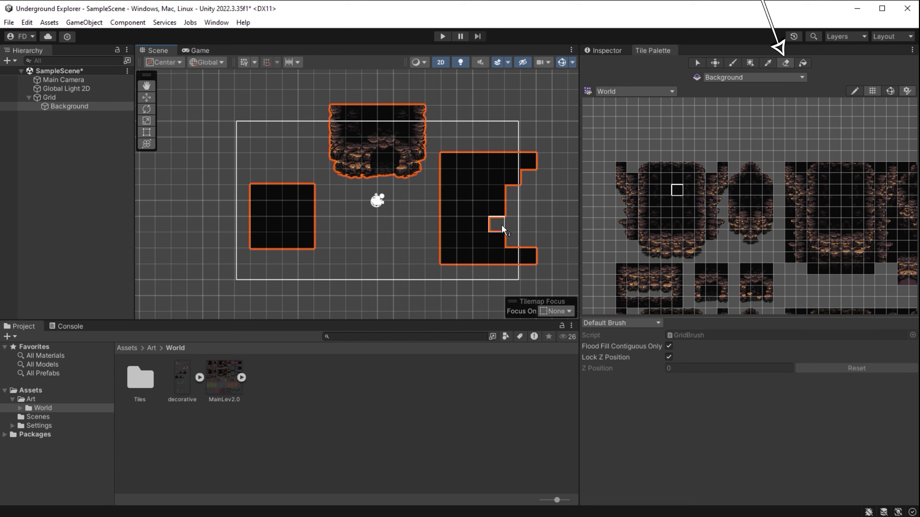
left_click_drag(654, 178, 739, 254)
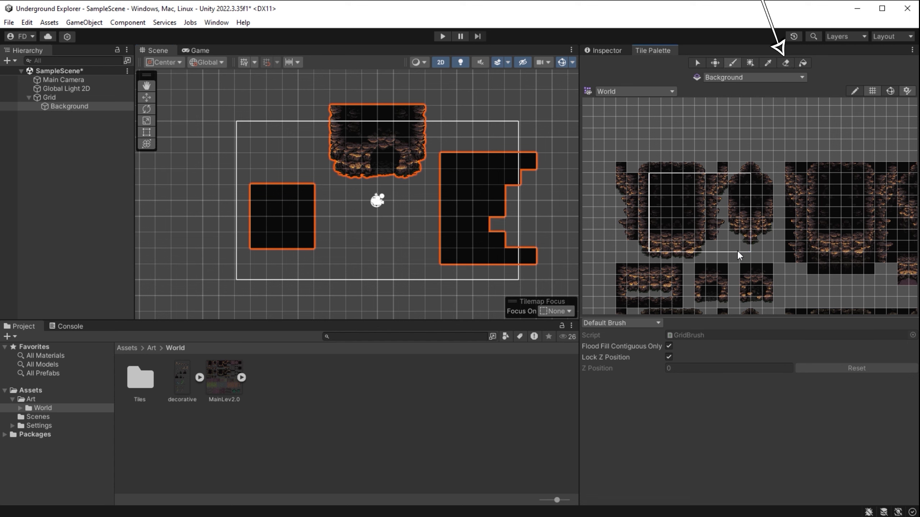
left_click(784, 64)
left_click_drag(534, 156, 546, 269)
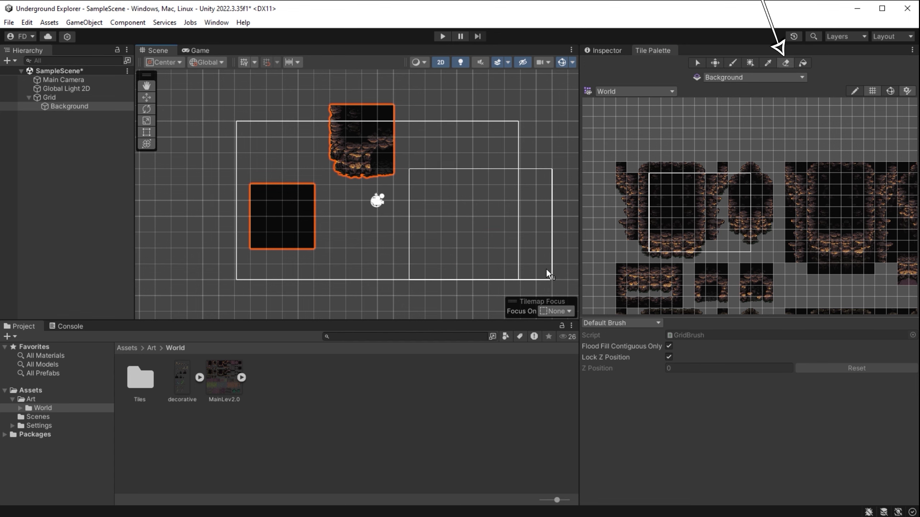
mouse_move(546, 269)
left_mouse_down()
mouse_move(491, 237)
mouse_move(472, 188)
mouse_move(396, 212)
mouse_move(402, 263)
mouse_move(416, 228)
left_mouse_up()
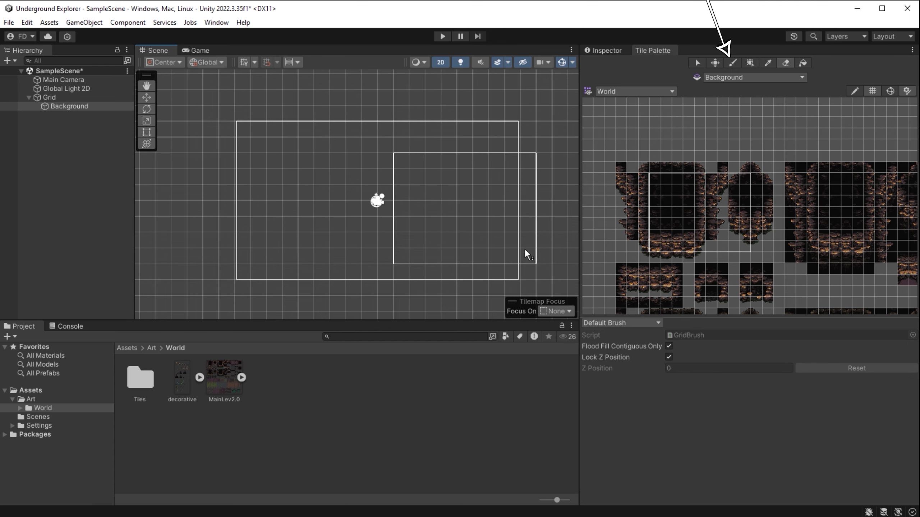
- Paint the 5×5-tile dirt patch with grass edges from the World palette into the upper-left corner of the camera frame
left_click(732, 62)
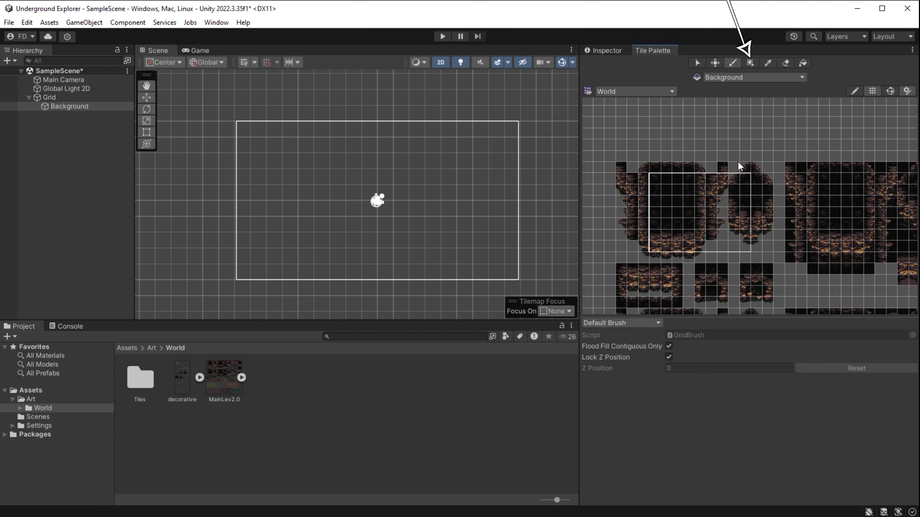
left_click(723, 167)
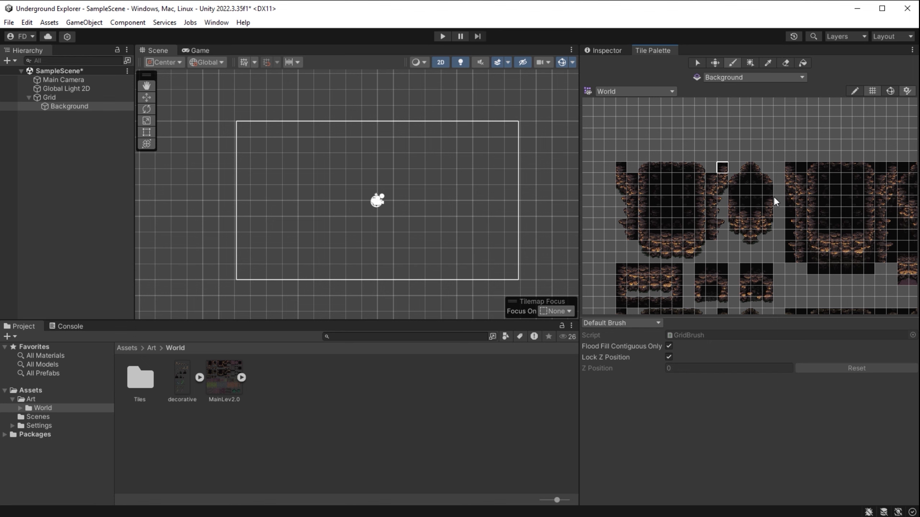
scroll(774, 198, "down", 2)
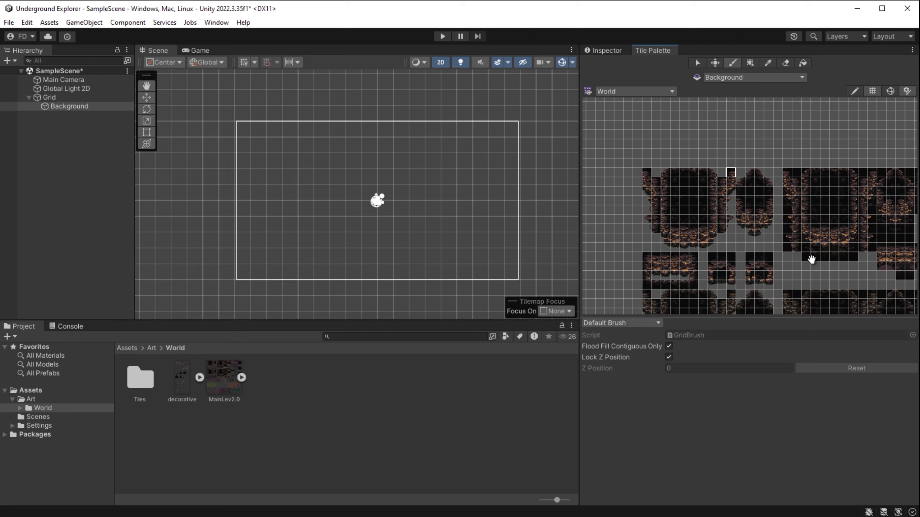
mouse_move(812, 260)
middle_mouse_down()
mouse_move(755, 196)
mouse_move(751, 212)
mouse_move(850, 275)
mouse_move(825, 262)
middle_mouse_up()
scroll(818, 261, "up", 6)
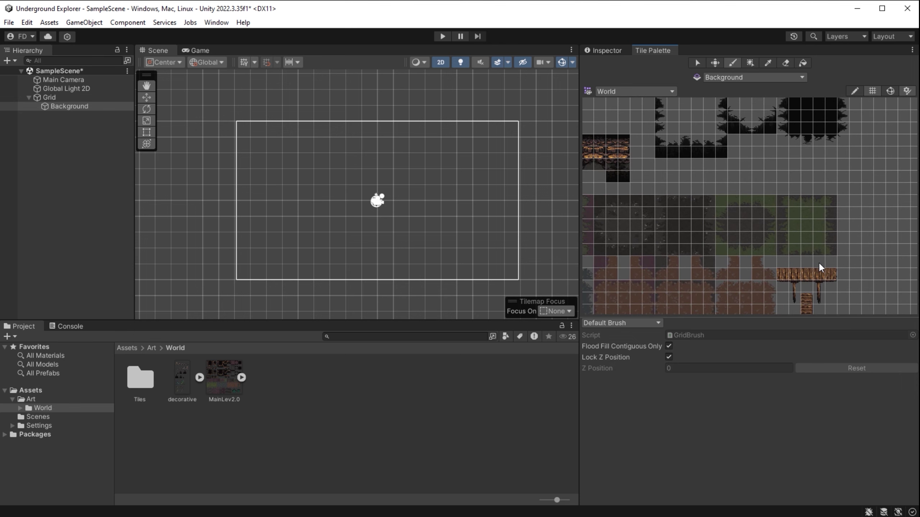
left_click_drag(852, 250, 670, 162)
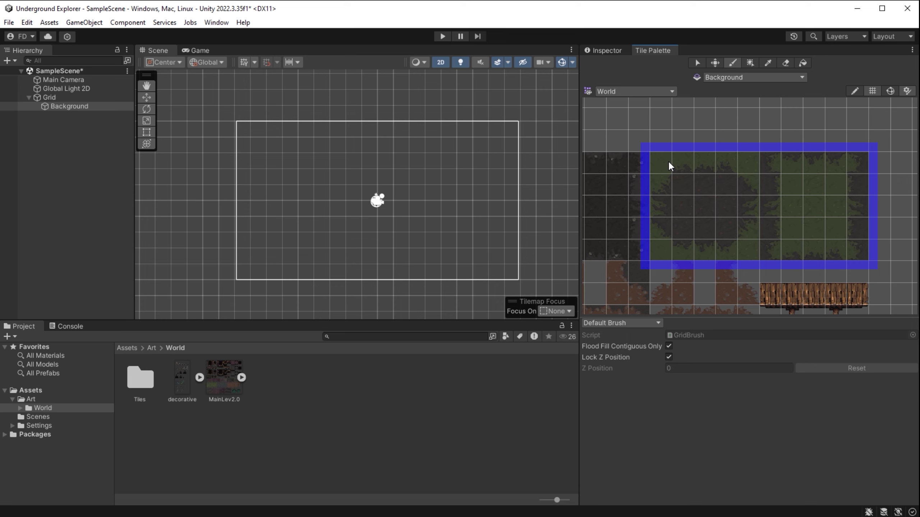
left_click_drag(668, 160, 746, 253)
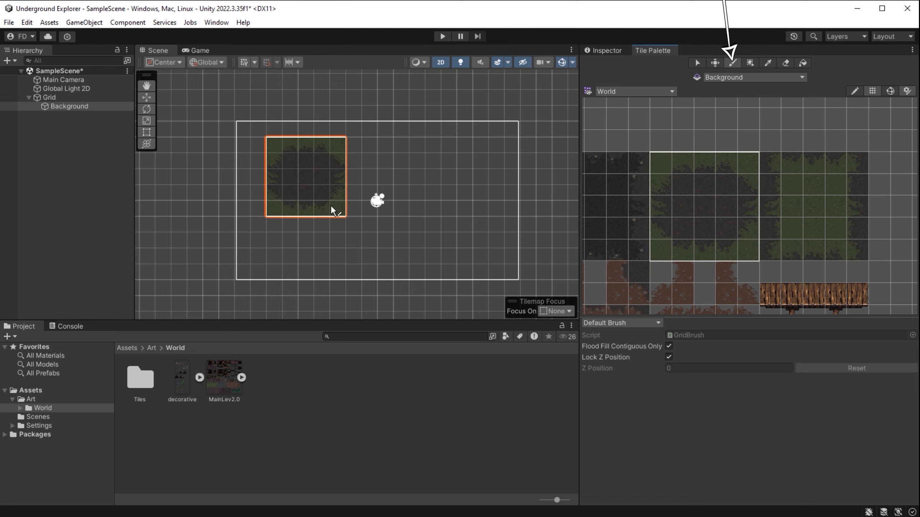
left_click(302, 196)
- Extend the grass-edged dirt area down to the camera frame's lower edge using the patch's lower 5×3 tiles
left_click_drag(664, 214, 756, 255)
scroll(309, 231, "up", 3)
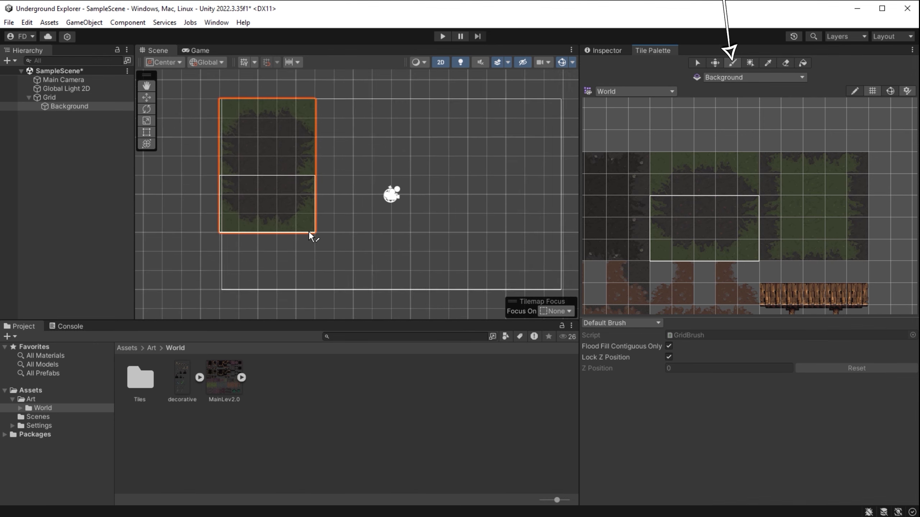
left_click_drag(308, 231, 303, 279)
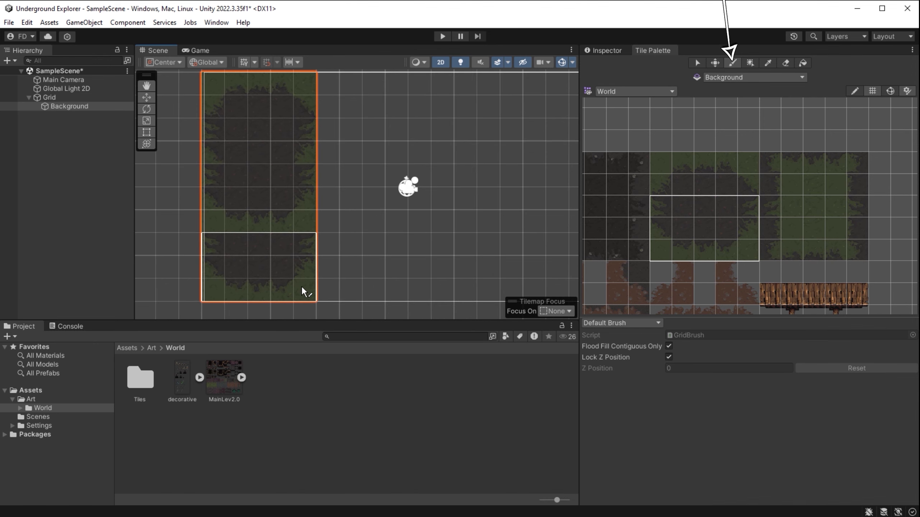
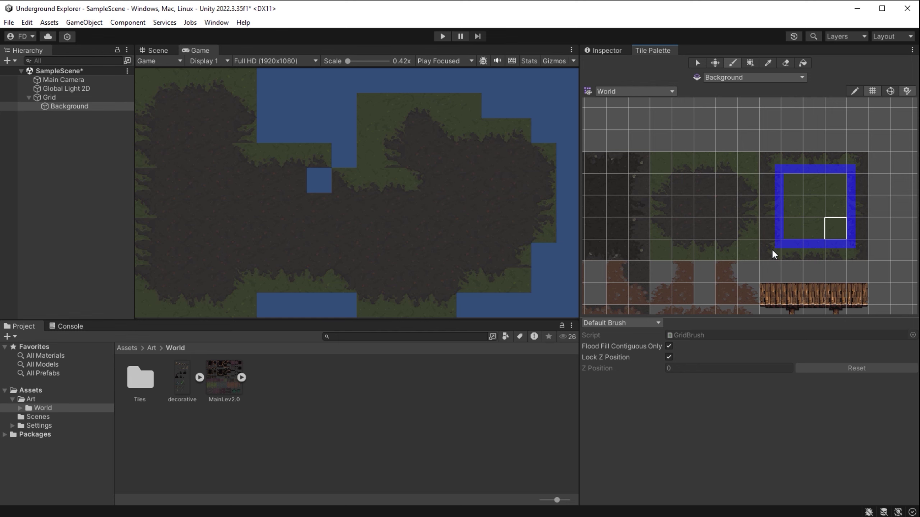
- Switch the tile palette to the Random Brush and set its number of tiles to 9
left_click(631, 324)
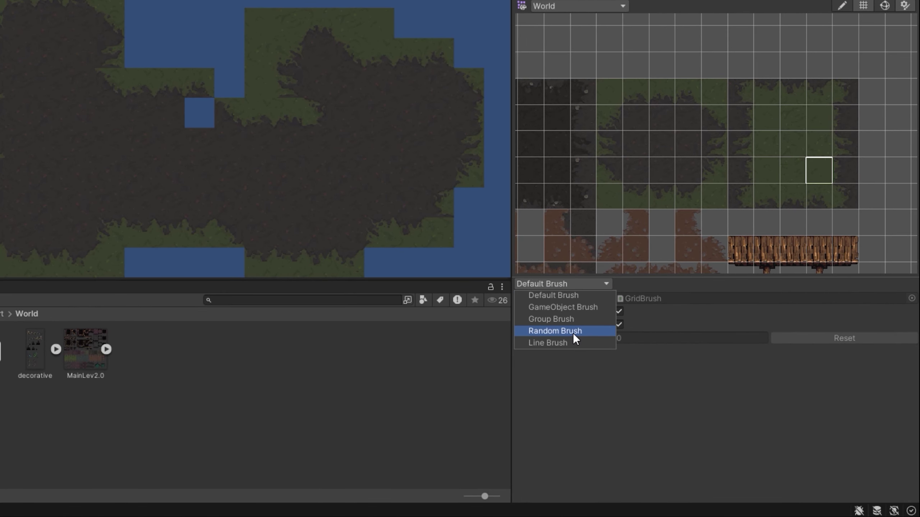
left_click(573, 335)
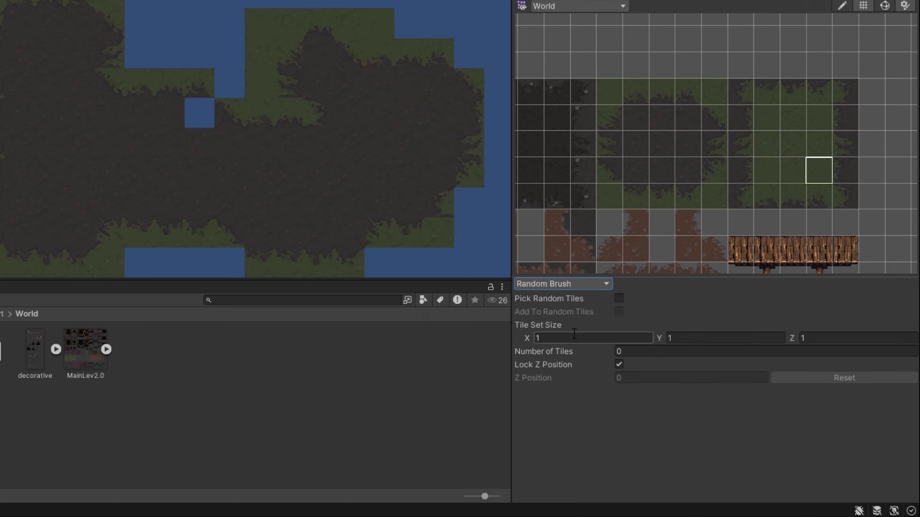
left_click(627, 350)
type("9")
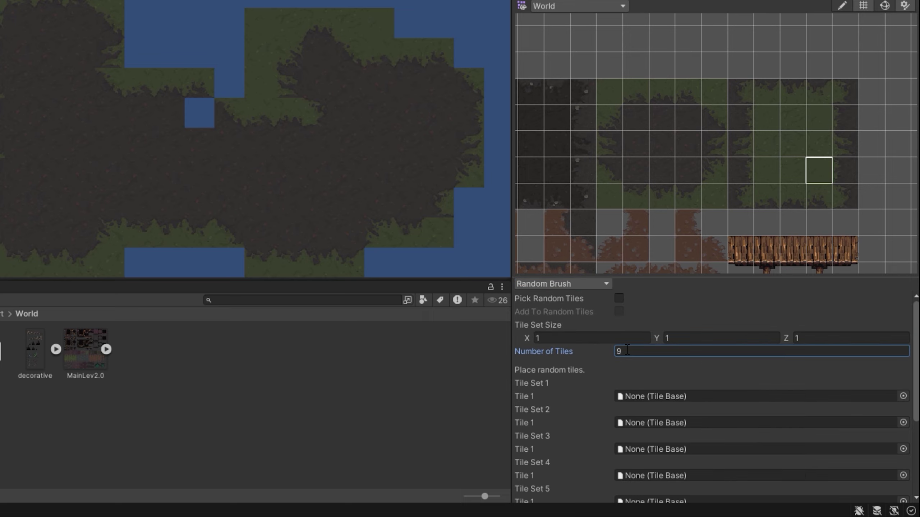
- Assign Ground_01 to Tile Set 1 and Ground_02 to Tile Set 2 of the Random Brush
left_click(903, 396)
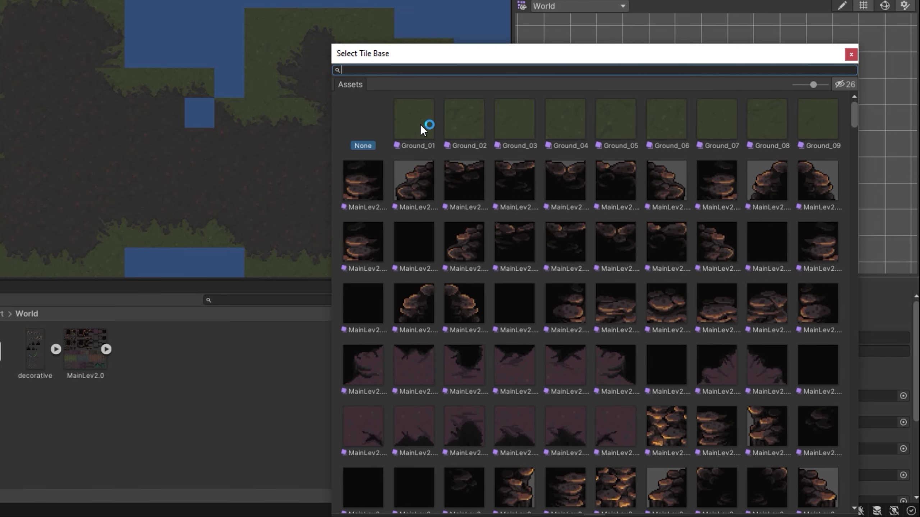
double_click(419, 124)
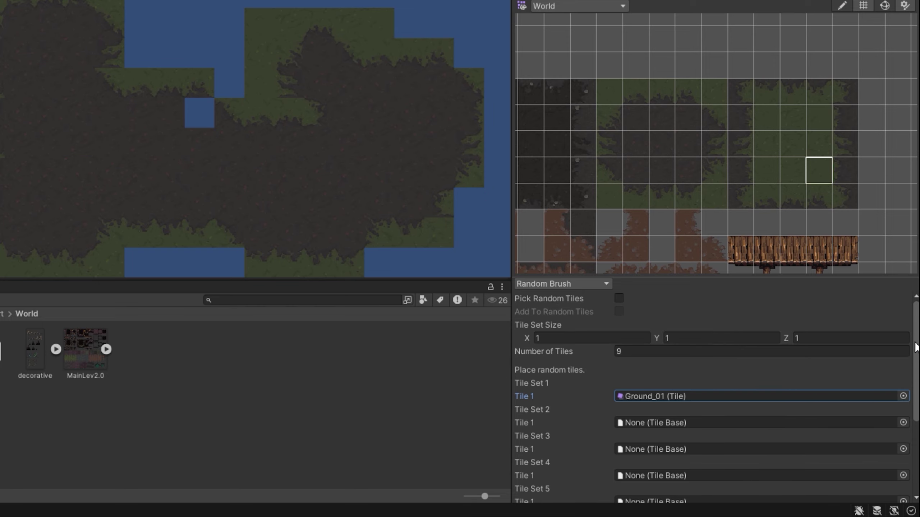
scroll(915, 351, "down", 5)
left_click(766, 120)
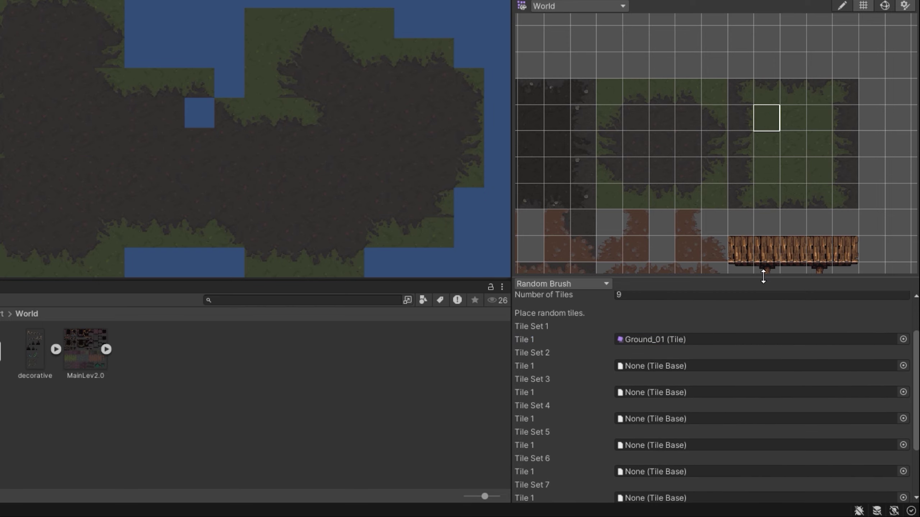
left_click(903, 365)
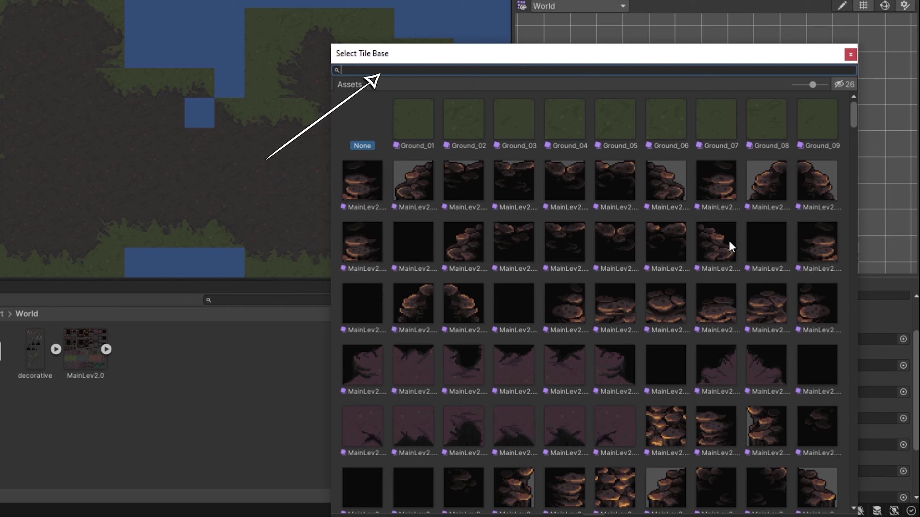
double_click(480, 118)
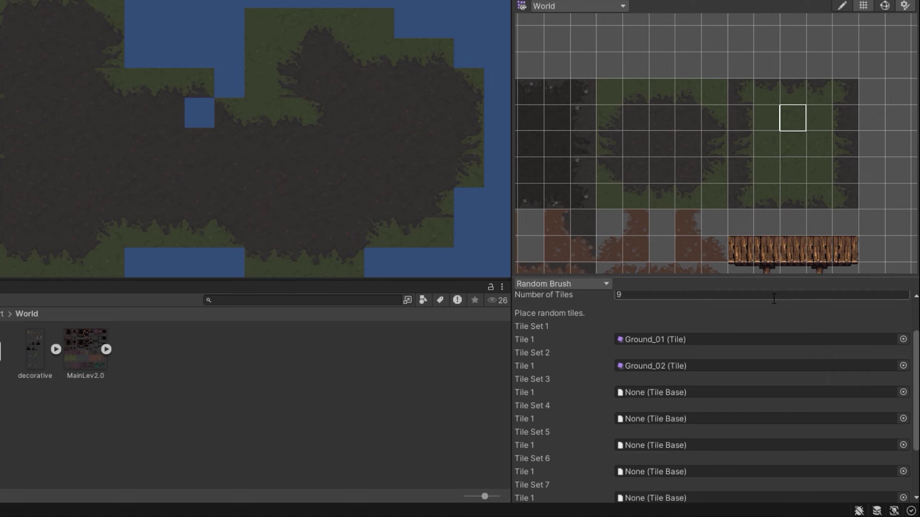
- Assign Ground_03 to Tile Set 3 and Ground_04 to Tile Set 4 of the Random Brush
left_click(903, 392)
double_click(539, 124)
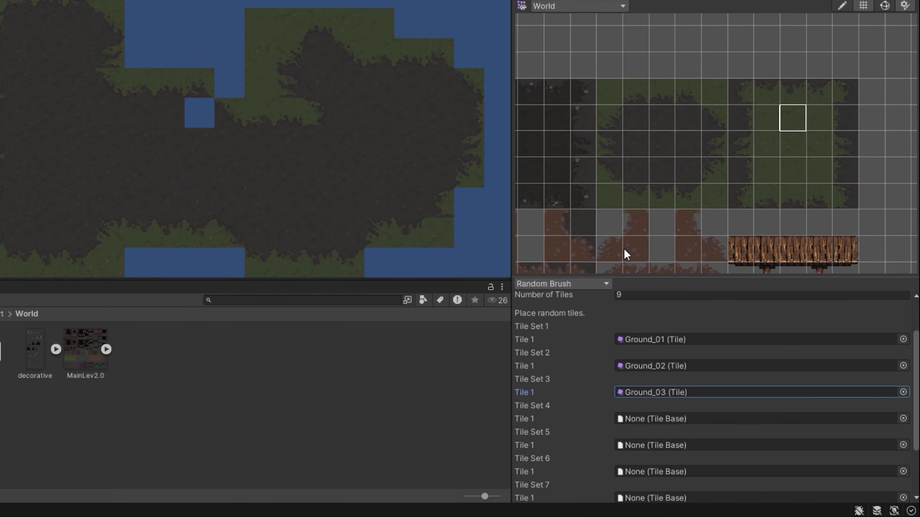
left_click(903, 418)
left_click(571, 120)
double_click(572, 120)
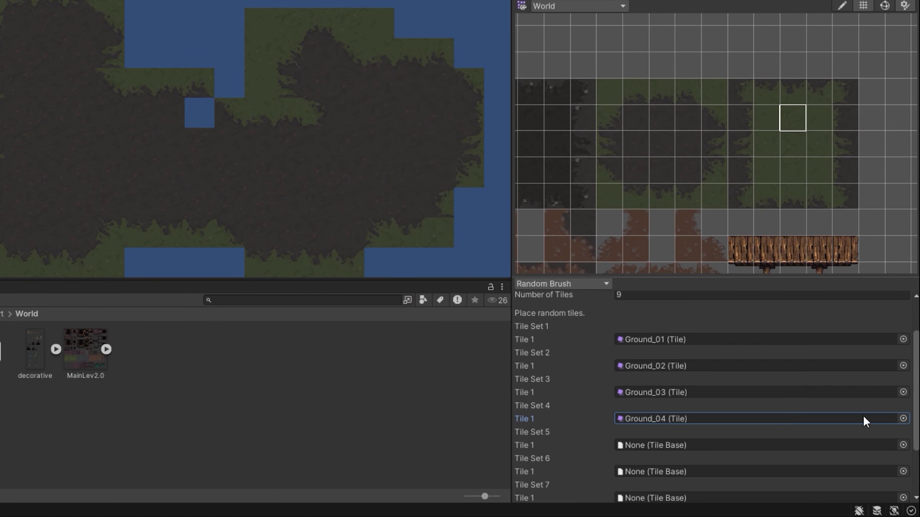
- Assign Ground_05 to Tile Set 5 and Ground_06 to Tile Set 6 of the Random Brush
left_click(903, 445)
left_click_drag(577, 54, 607, 19)
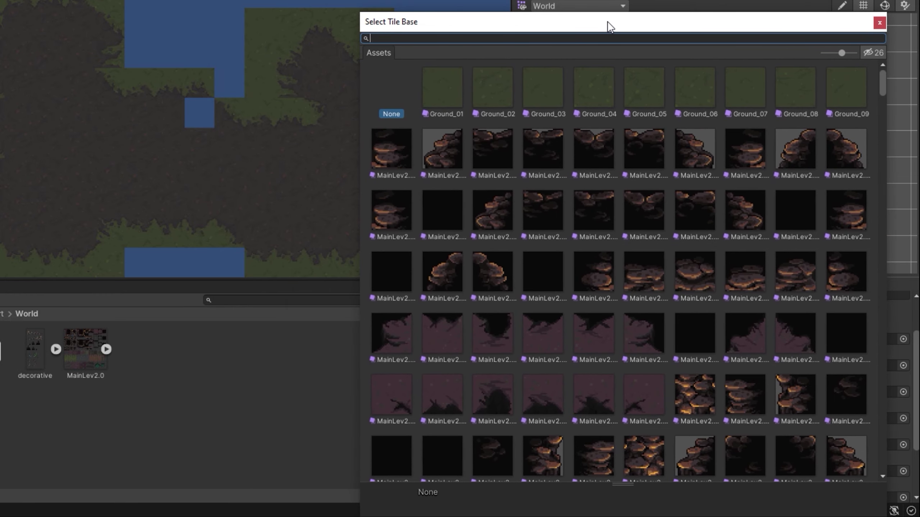
double_click(635, 80)
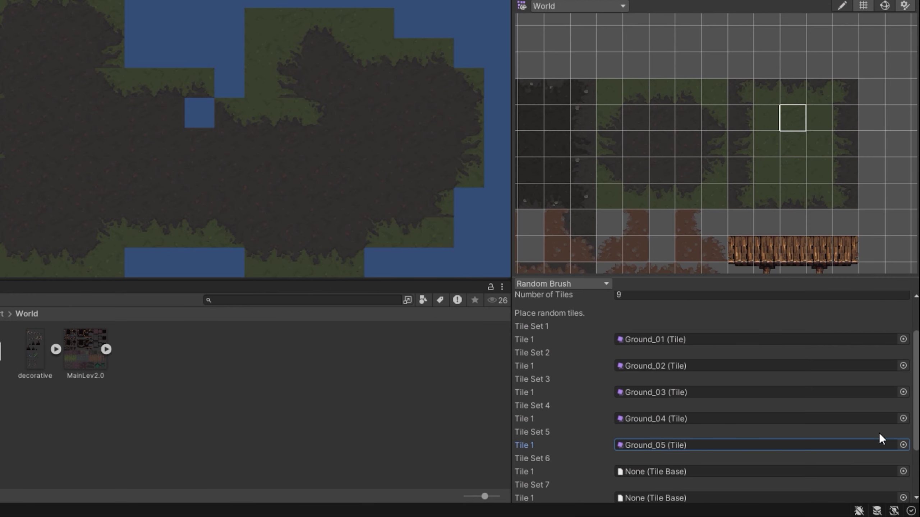
left_click(903, 472)
double_click(662, 134)
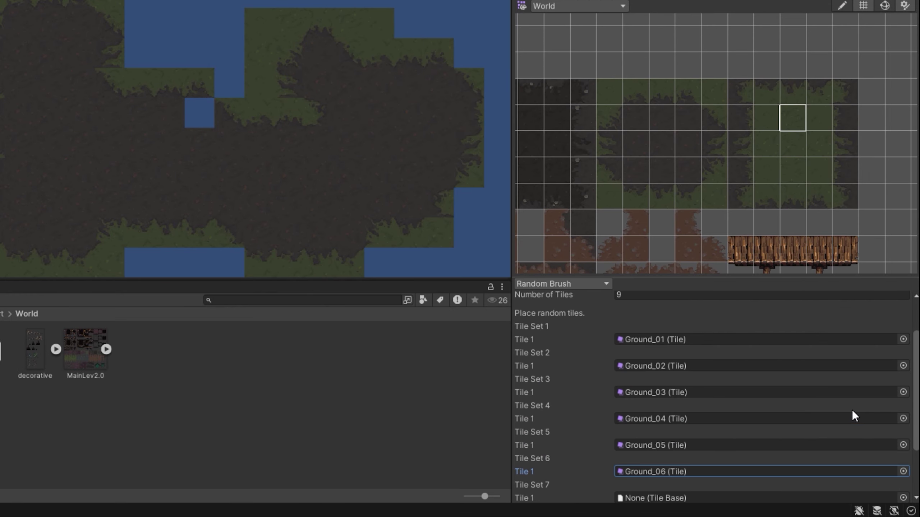
- Assign Ground_07, Ground_08 and Ground_09 to Tile Sets 7, 8 and 9 of the Random Brush
scroll(852, 413, "down", 3)
left_click(903, 416)
double_click(717, 121)
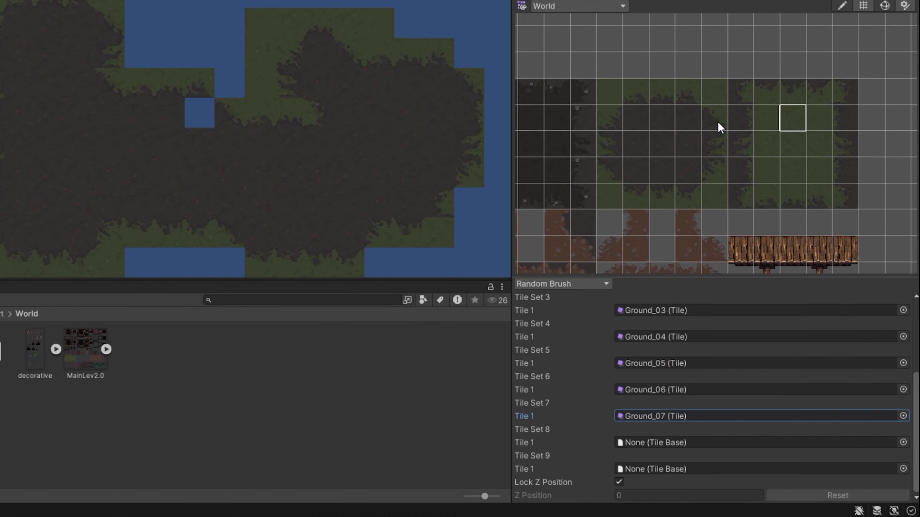
left_click(903, 443)
double_click(766, 120)
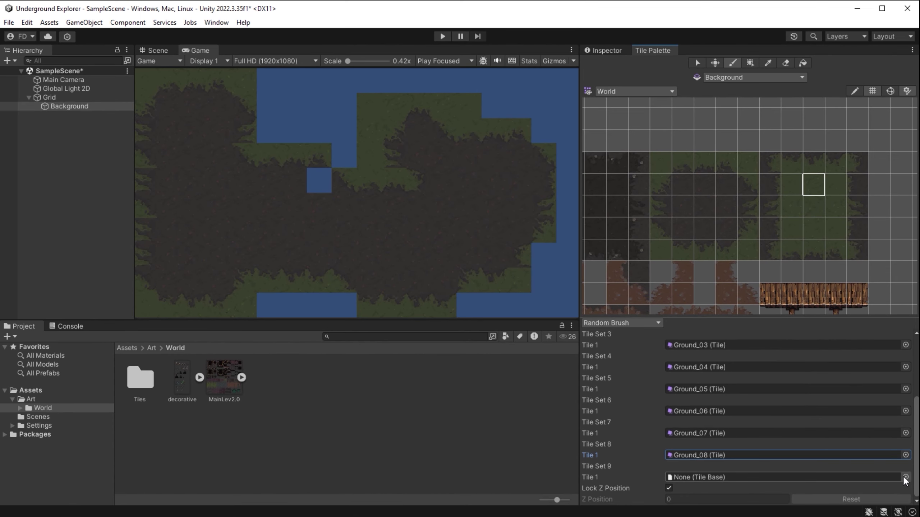
left_click(906, 477)
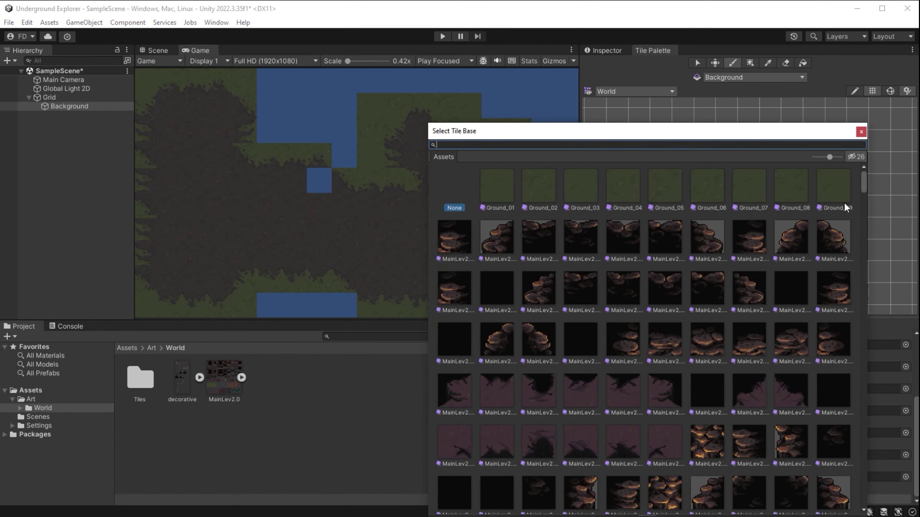
double_click(835, 179)
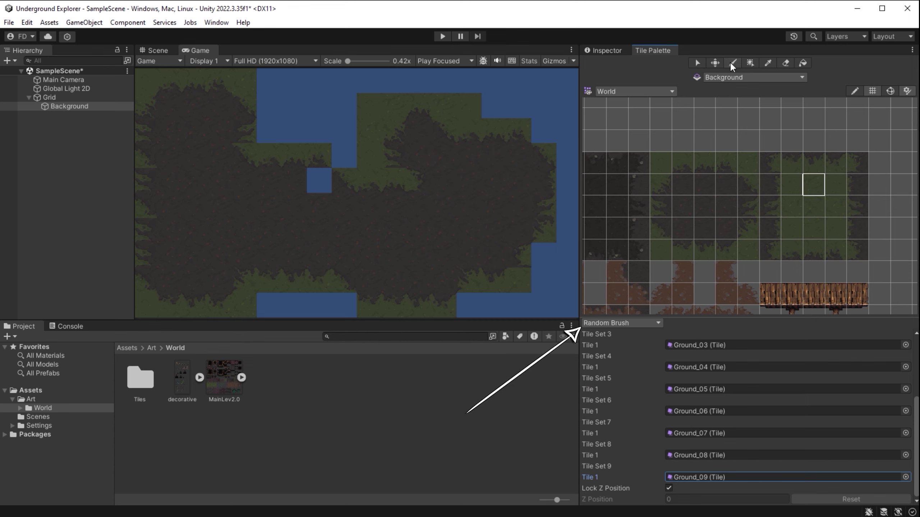
- Fill all empty cells inside the camera frame on the Background tilemap with random grass tiles
left_click(155, 50)
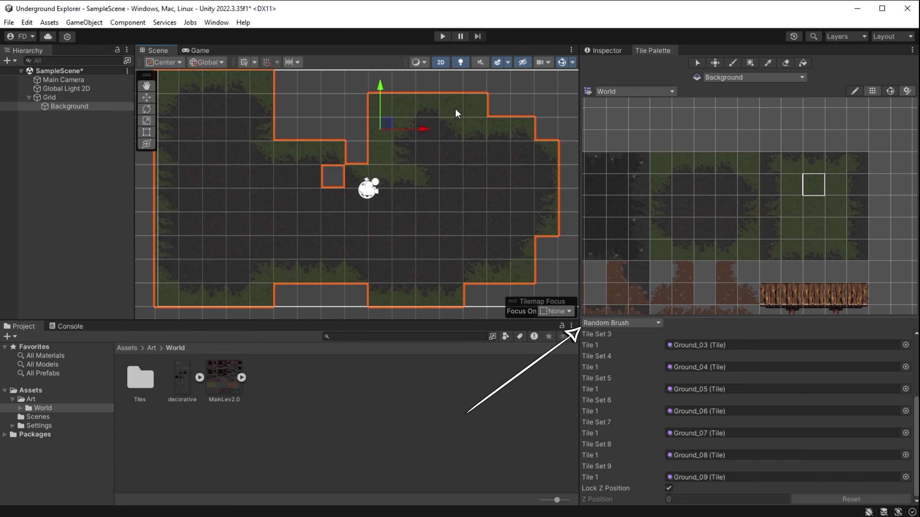
left_click(56, 107)
left_click(732, 63)
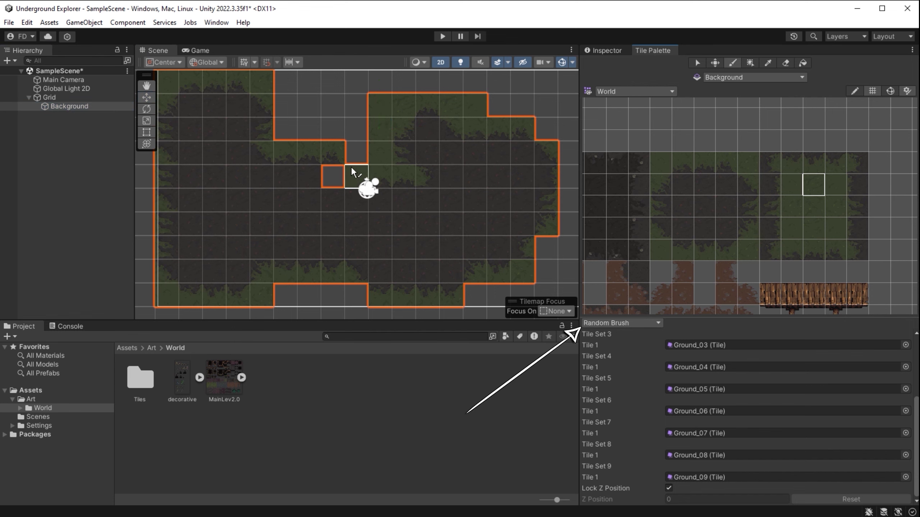
mouse_move(326, 176)
left_mouse_down()
mouse_move(355, 152)
mouse_move(331, 132)
mouse_move(284, 124)
mouse_move(346, 107)
mouse_move(300, 84)
mouse_move(501, 83)
left_mouse_up()
middle_click_drag(501, 82, 422, 116)
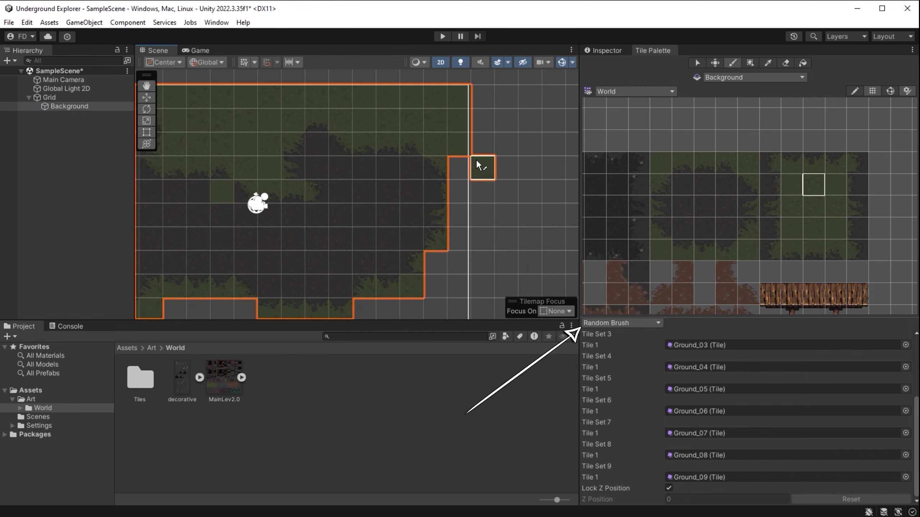
scroll(471, 174, "up", 5)
mouse_move(462, 195)
left_mouse_down()
mouse_move(481, 246)
mouse_move(486, 198)
left_mouse_up()
scroll(456, 271, "down", 2)
mouse_move(456, 270)
middle_mouse_down()
mouse_move(339, 221)
mouse_move(366, 220)
middle_mouse_up()
scroll(339, 221, "down", 2)
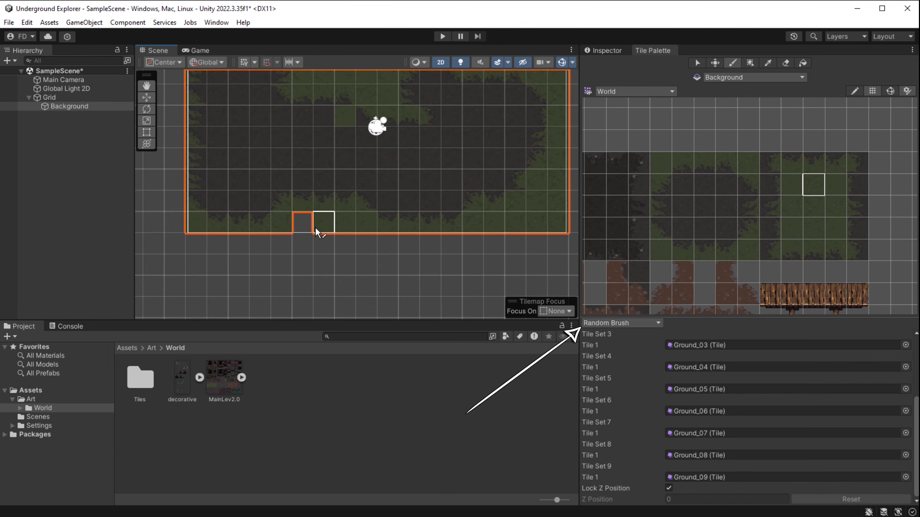
left_click(315, 227)
- Paint a two-tile-wide border of random grass tiles around all four sides of the camera frame
scroll(315, 227, "down", 1)
scroll(314, 226, "down", 2)
middle_click_drag(318, 180, 317, 196)
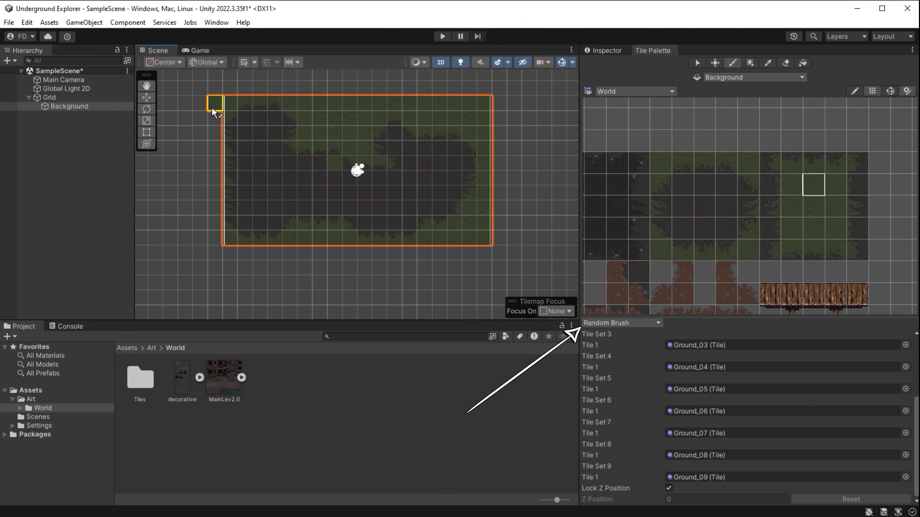
mouse_move(210, 197)
left_mouse_down()
mouse_move(208, 251)
mouse_move(197, 95)
left_mouse_up()
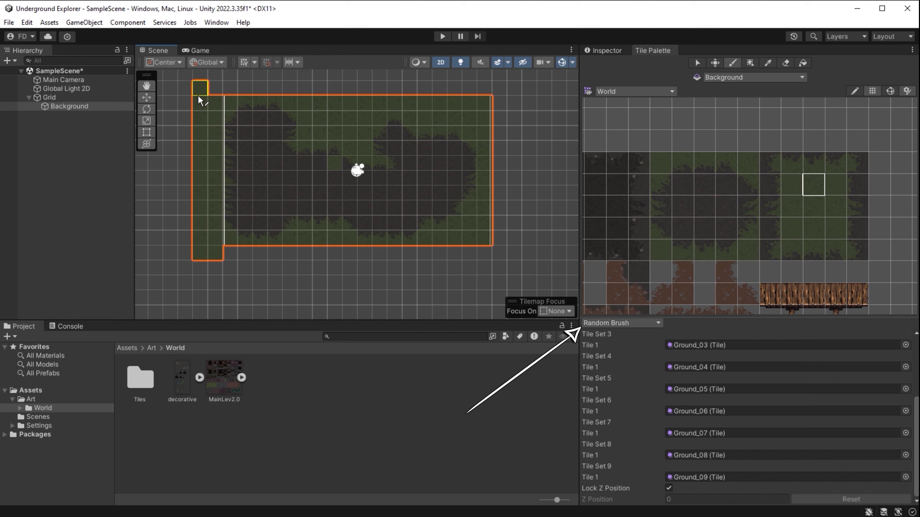
left_click_drag(203, 257, 501, 252)
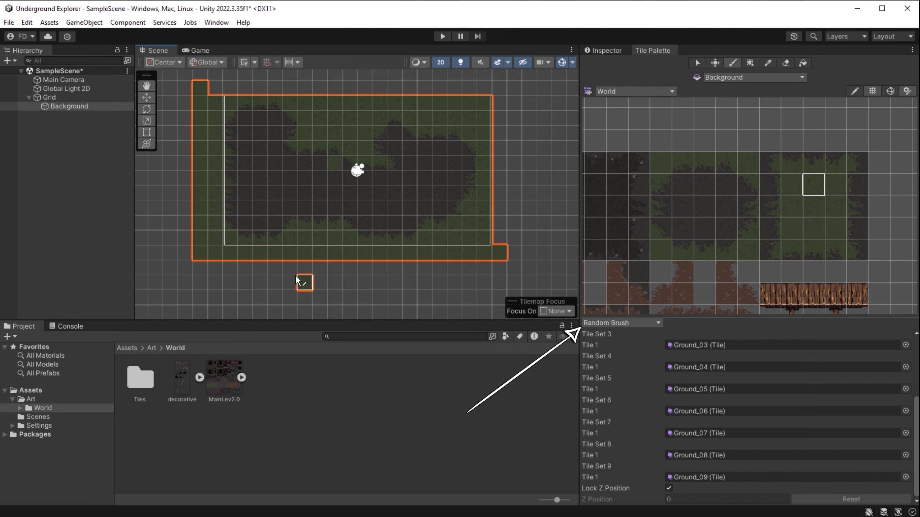
left_click_drag(201, 270, 441, 268)
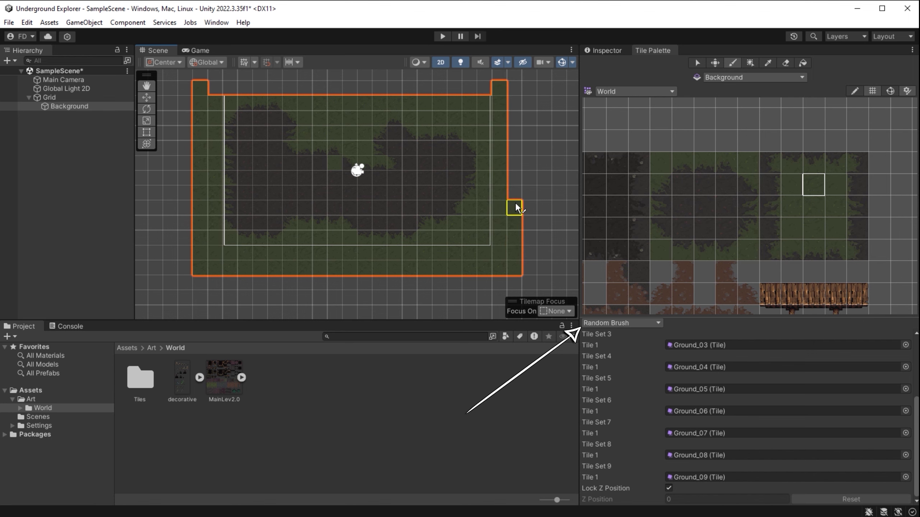
left_click_drag(214, 87, 468, 84)
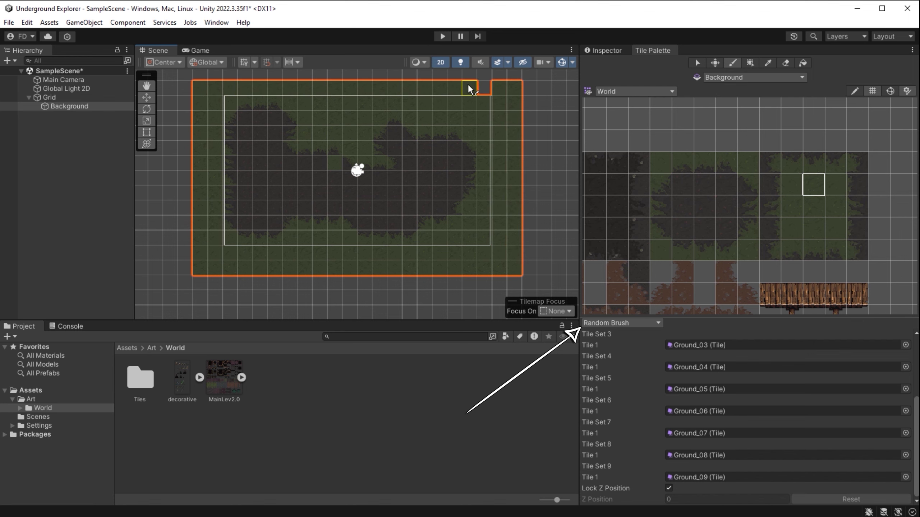
middle_click_drag(184, 78, 197, 126)
mouse_move(208, 120)
left_mouse_down()
mouse_move(501, 130)
mouse_move(447, 117)
left_mouse_up()
scroll(344, 208, "up", 4)
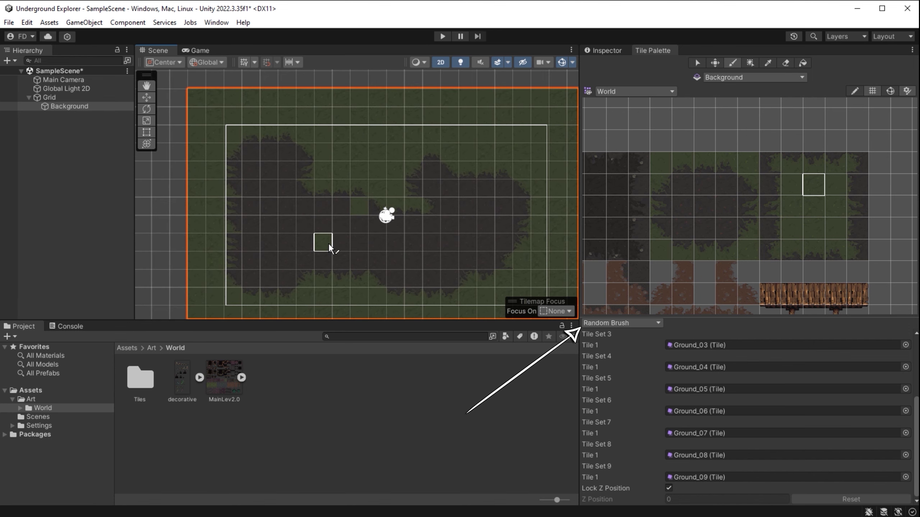
- Switch to the Default Brush, replace the stray grass tile near the scene's centre with plain dirt, and check the game view
left_click(630, 323)
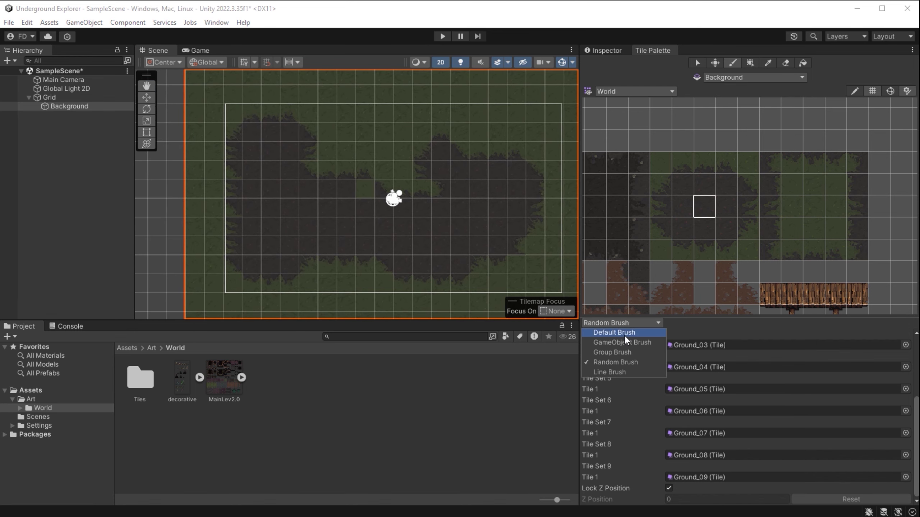
left_click(625, 333)
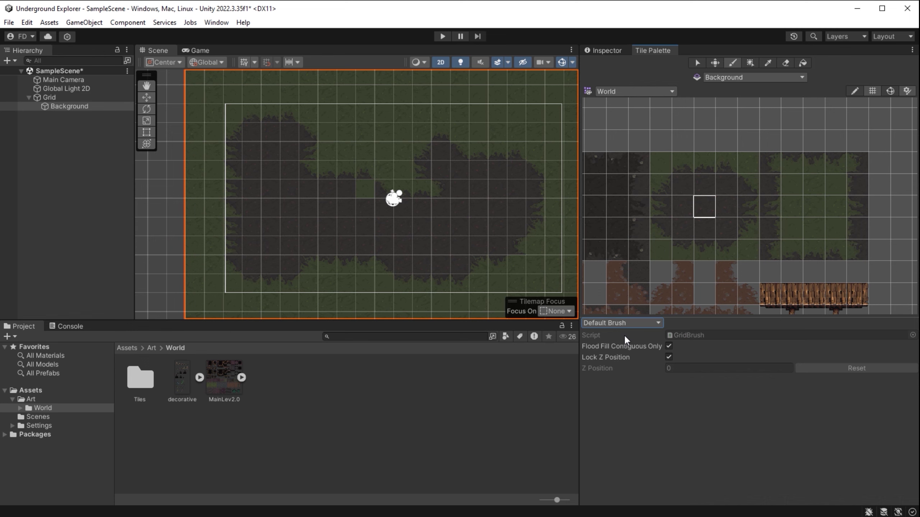
left_click(697, 183)
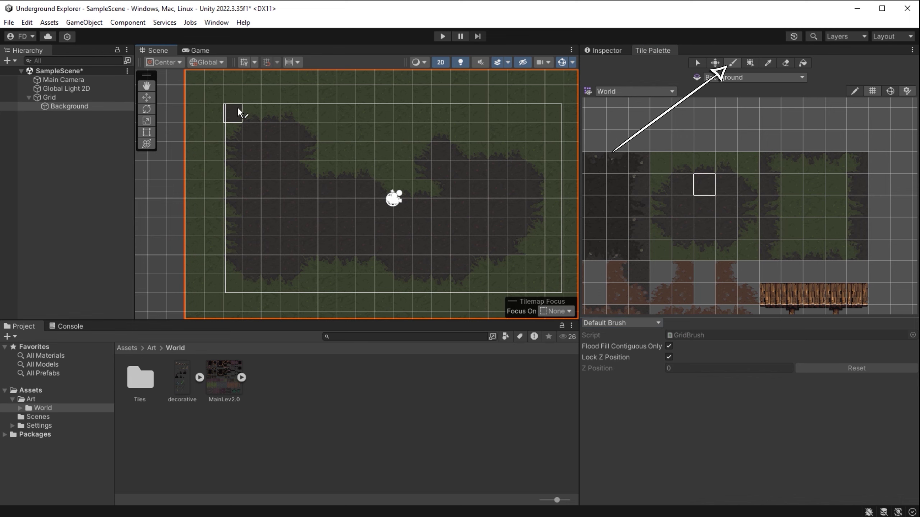
left_click(195, 50)
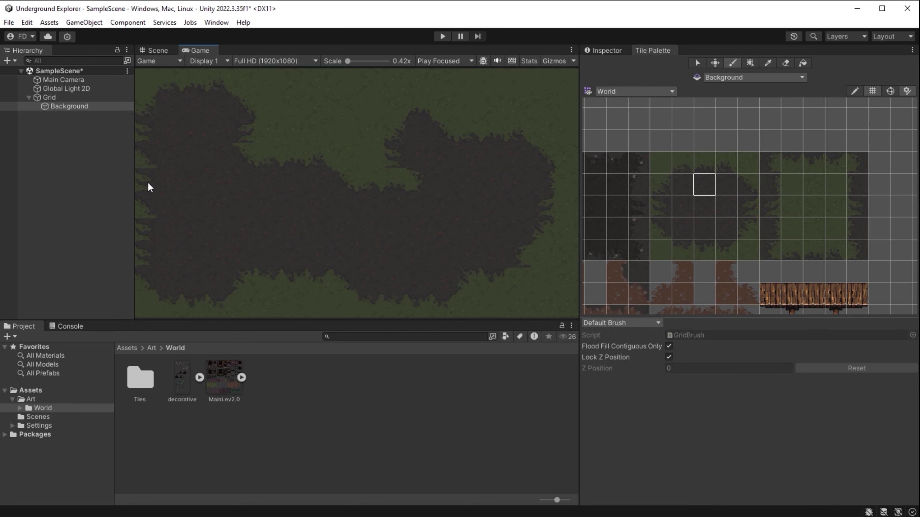
- Repaint the dirt's edge along the camera frame's left side with the grass patch's three right-hand edge tiles and check the game view
left_click(155, 51)
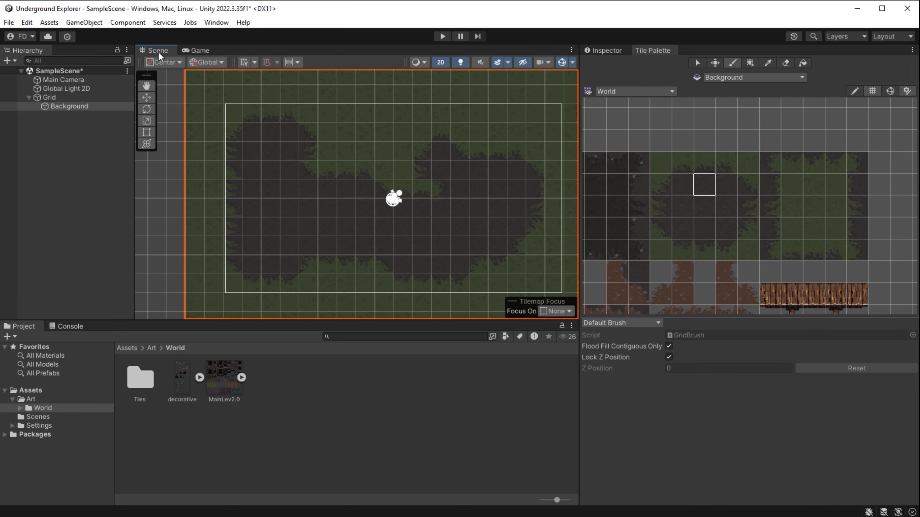
scroll(246, 207, "up", 4)
scroll(247, 207, "up", 1)
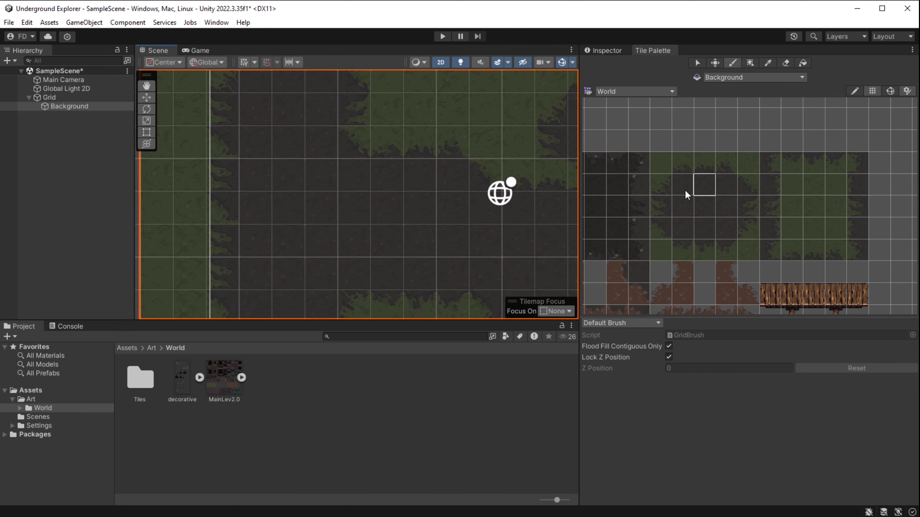
left_click_drag(855, 173, 859, 234)
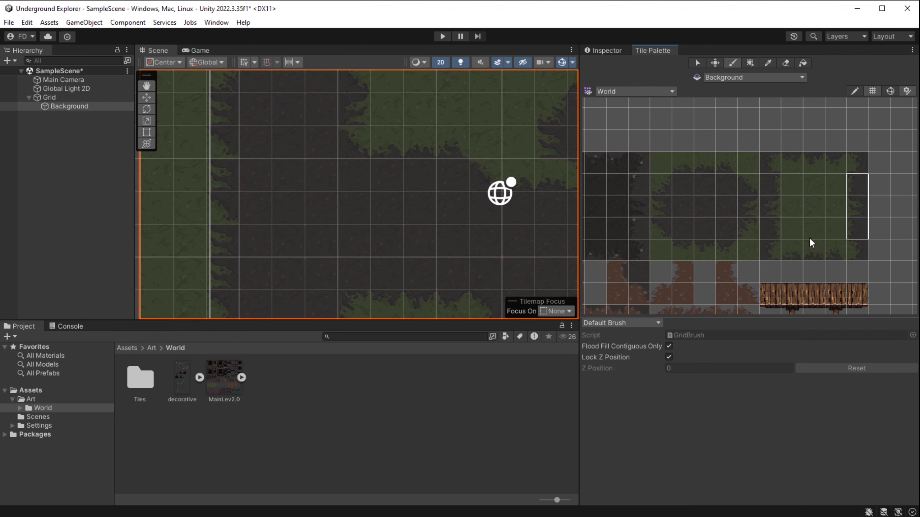
left_click_drag(230, 194, 227, 260)
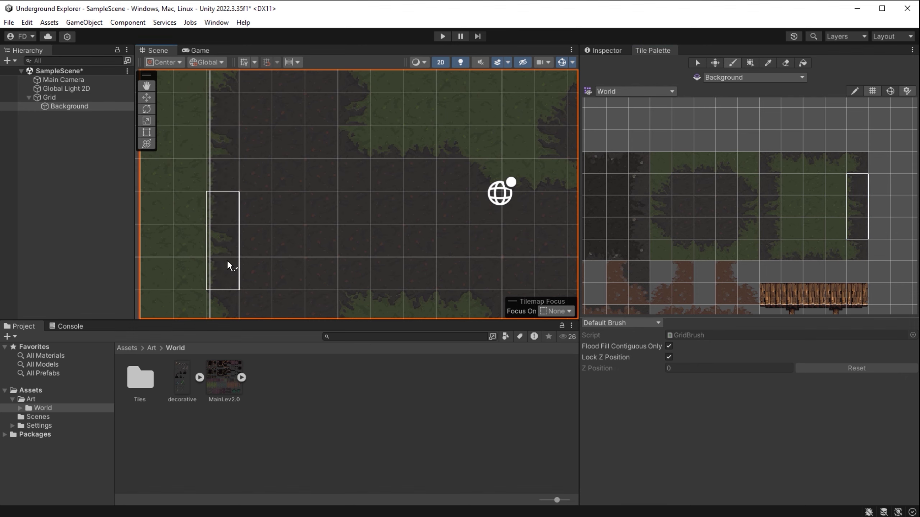
left_click(188, 50)
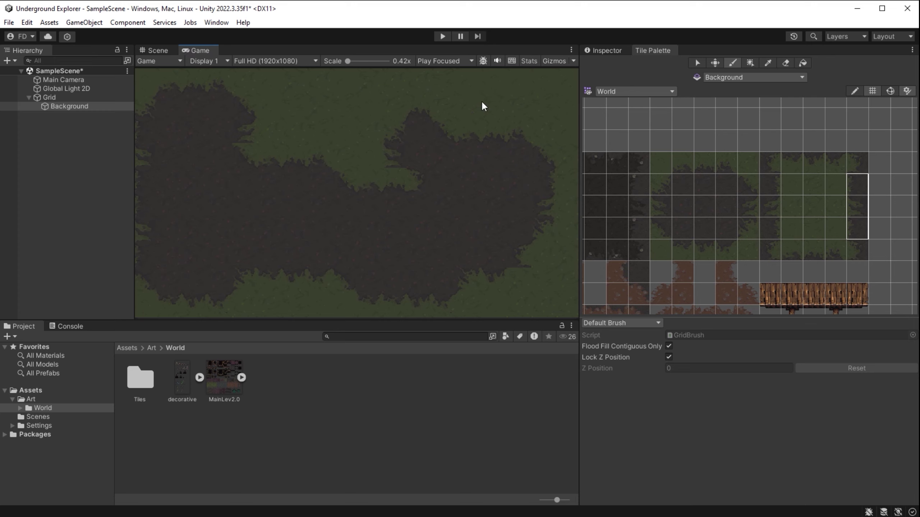
- Scatter three single purple plant tiles from the World palette over the dirt area right of the scene's centre
scroll(731, 234, "down", 2)
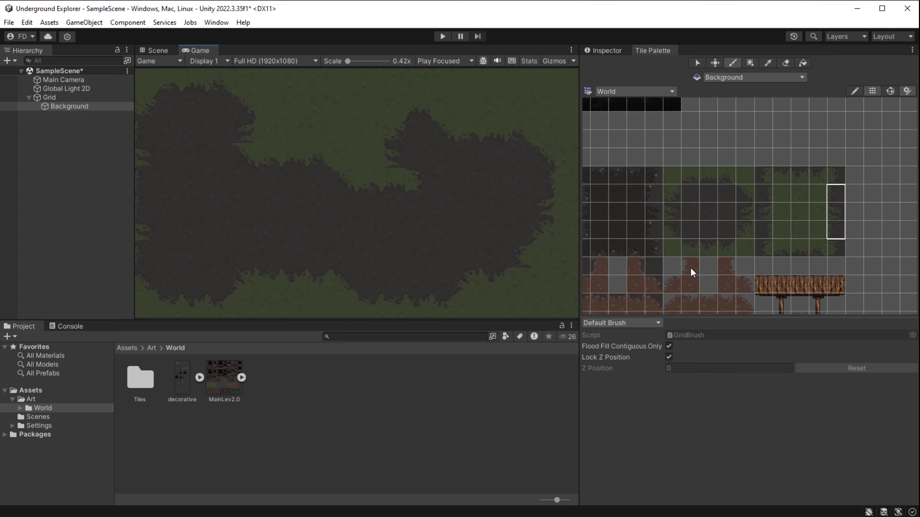
middle_click_drag(689, 266, 724, 208)
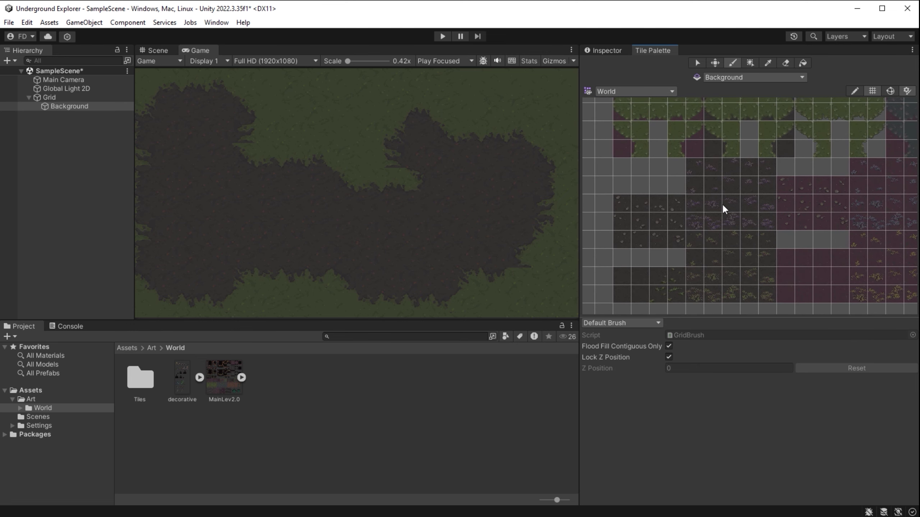
left_click(158, 50)
middle_click_drag(387, 211, 236, 210)
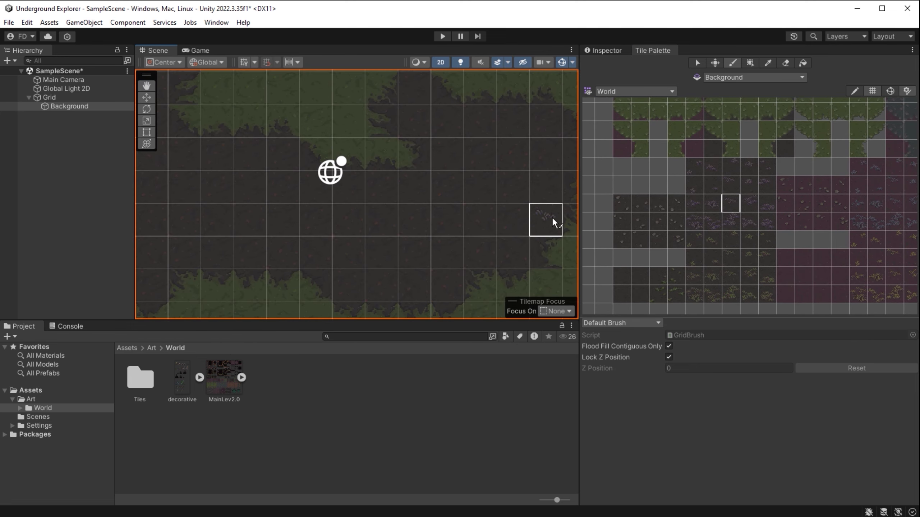
left_click(749, 203)
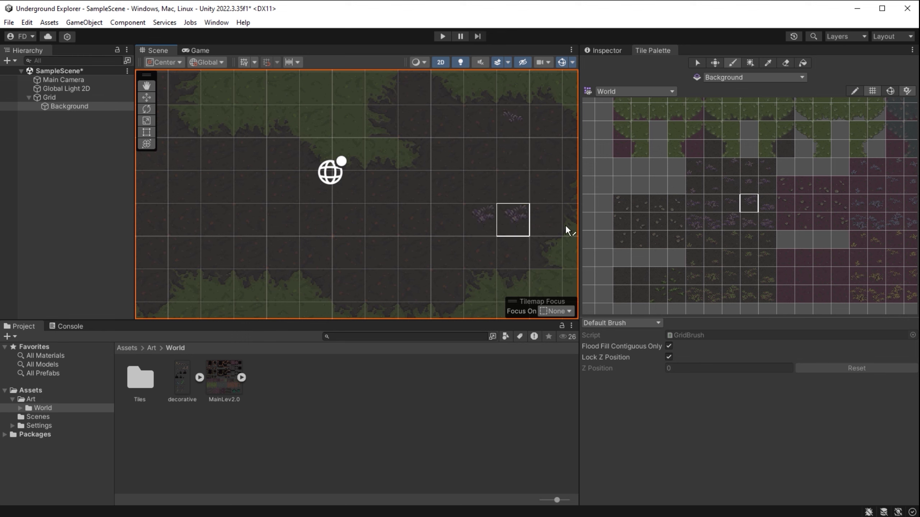
left_click(482, 217)
left_click(382, 267)
- Place a larger purple plant tile and a small plant tile on the dirt just left of the scene's centre
left_click(714, 221)
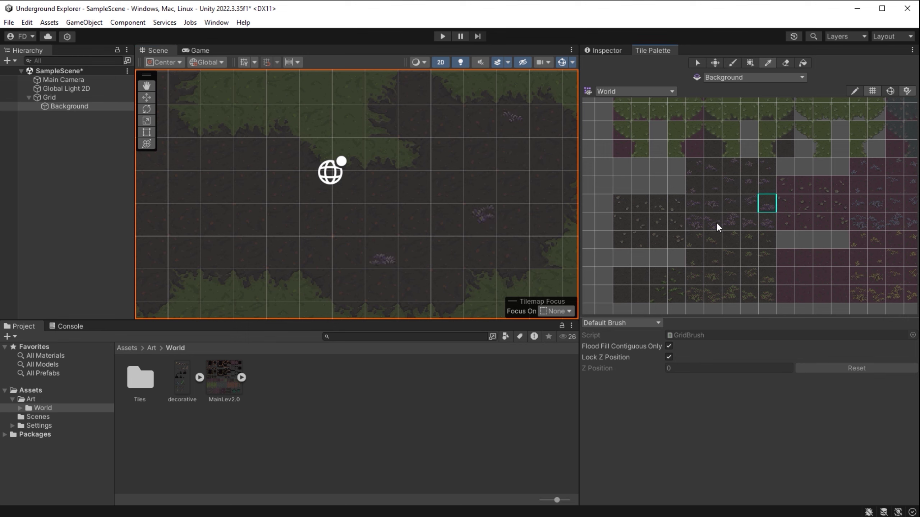
left_click(295, 218)
left_click(694, 185)
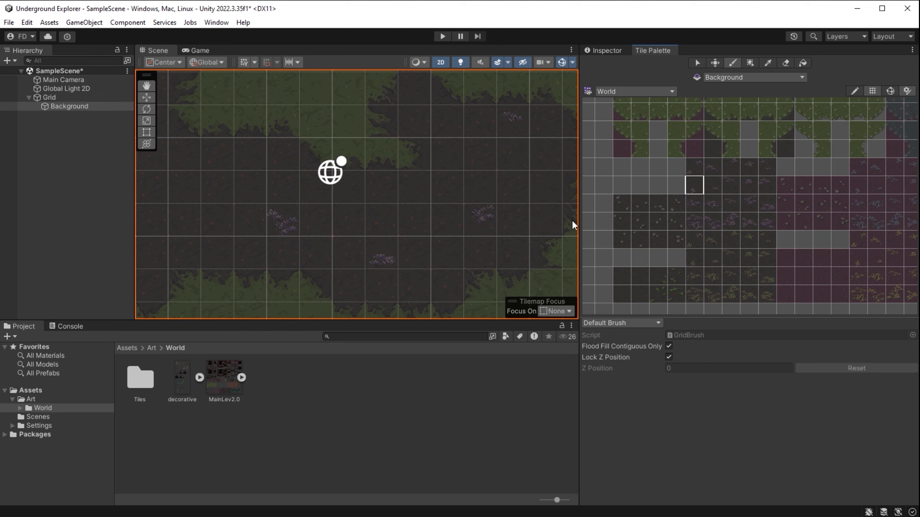
left_click(237, 187)
- Place two different small plant tiles from the World palette on the open dirt in the cave's left-hand part
scroll(302, 260, "down", 2)
middle_click_drag(293, 255, 419, 256)
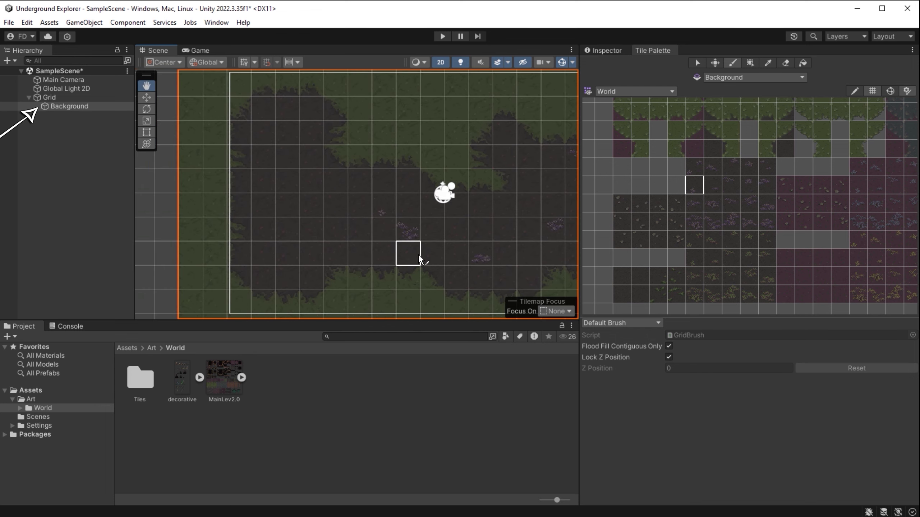
left_click(314, 205)
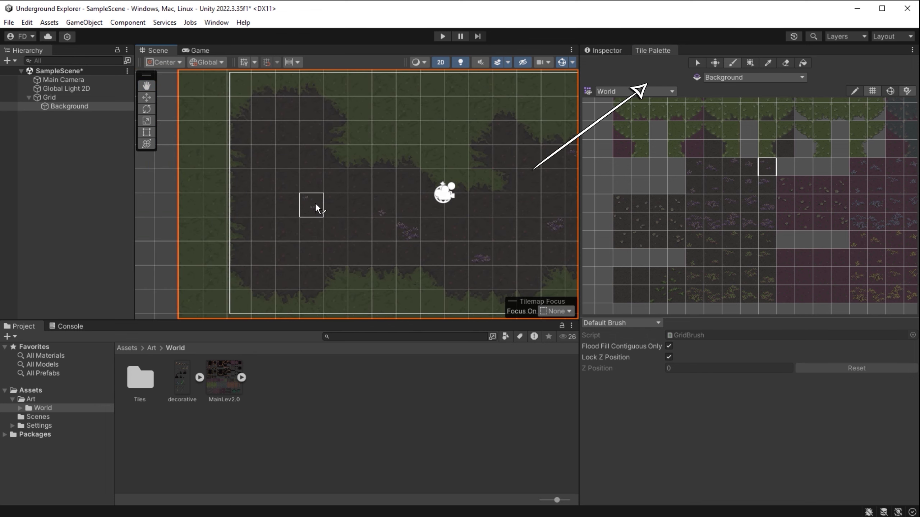
left_click(709, 167)
left_click(286, 160)
- Scatter three larger purple plant tiles over the left-hand part of the dirt and check the game view
left_click(712, 221)
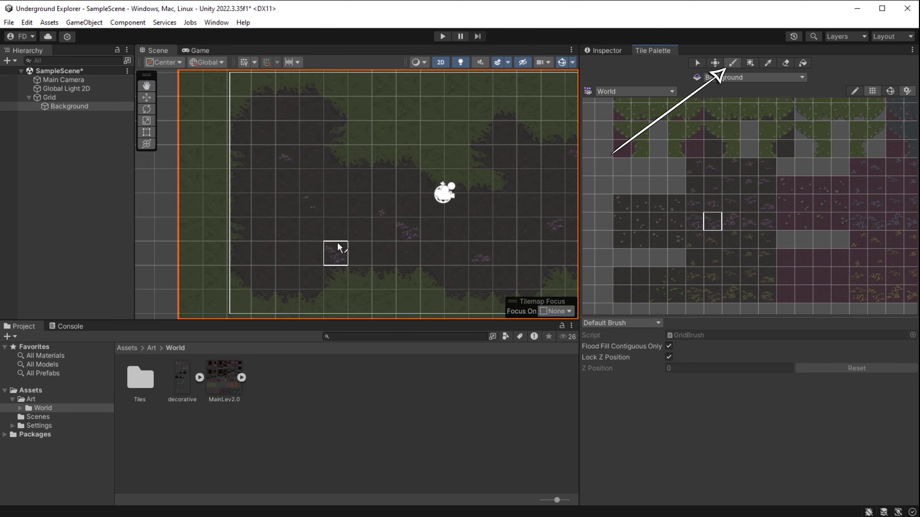
left_click(284, 251)
left_click(767, 221)
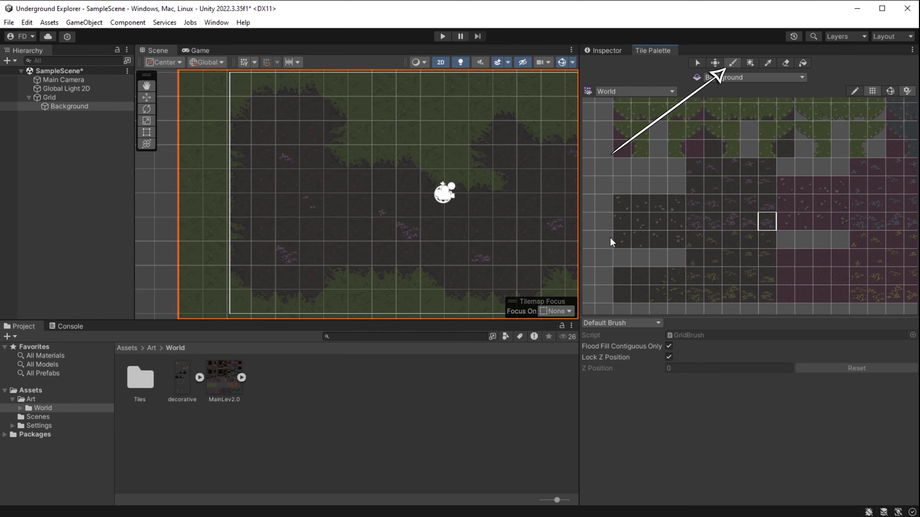
left_click(336, 230)
left_click(767, 208)
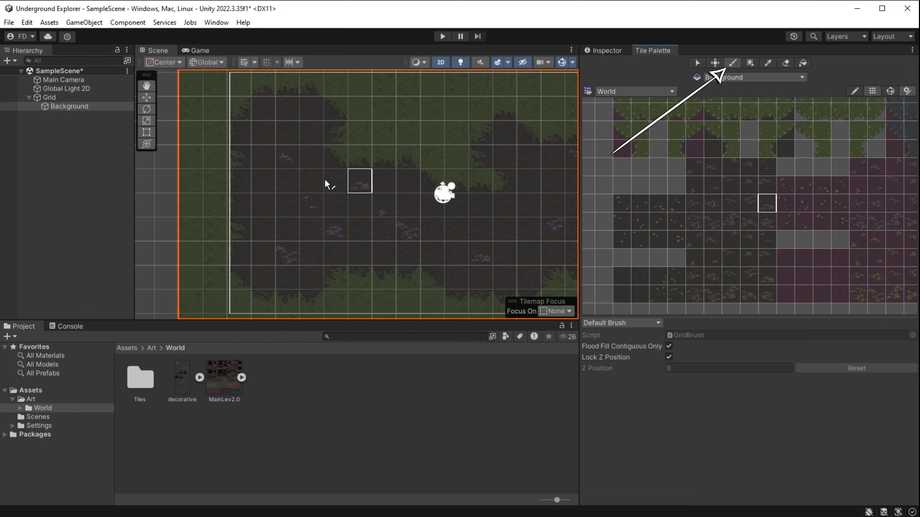
left_click(191, 50)
left_click(158, 50)
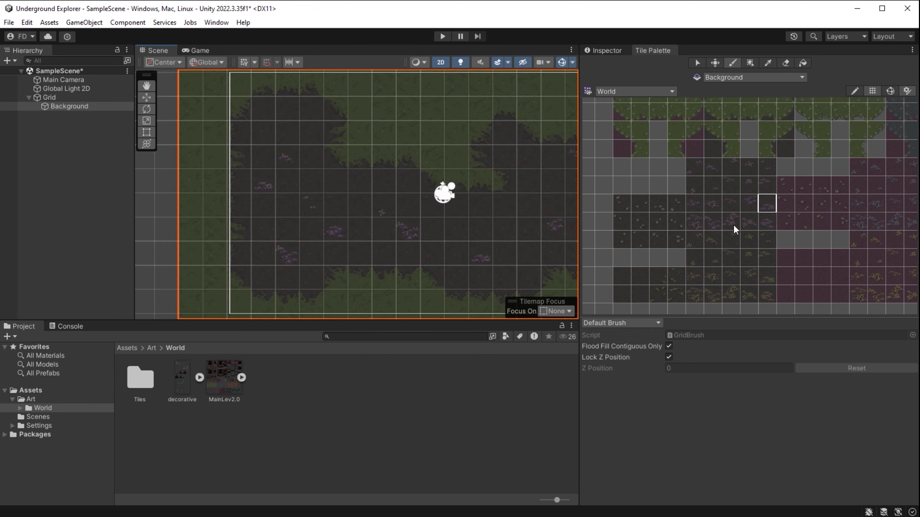
- Place three small stone tiles from the World palette down the dirt area right of the scene's centre
left_click(670, 224)
left_click(548, 167)
left_click(675, 238)
left_click(536, 208)
left_click(552, 254)
- Scatter four different small stone tiles over the dirt left of the scene's centre, between the purple plants
left_click(657, 240)
left_click(407, 182)
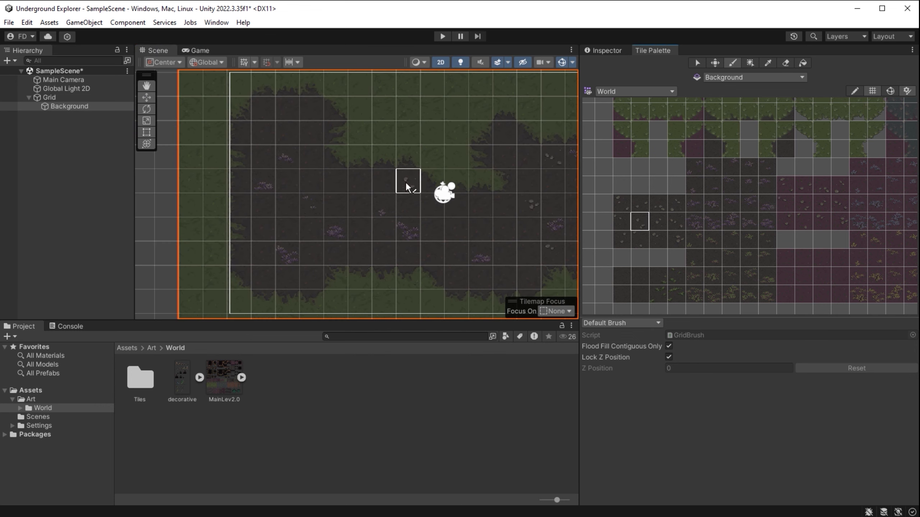
left_click(640, 222)
left_click(361, 189)
left_click(621, 204)
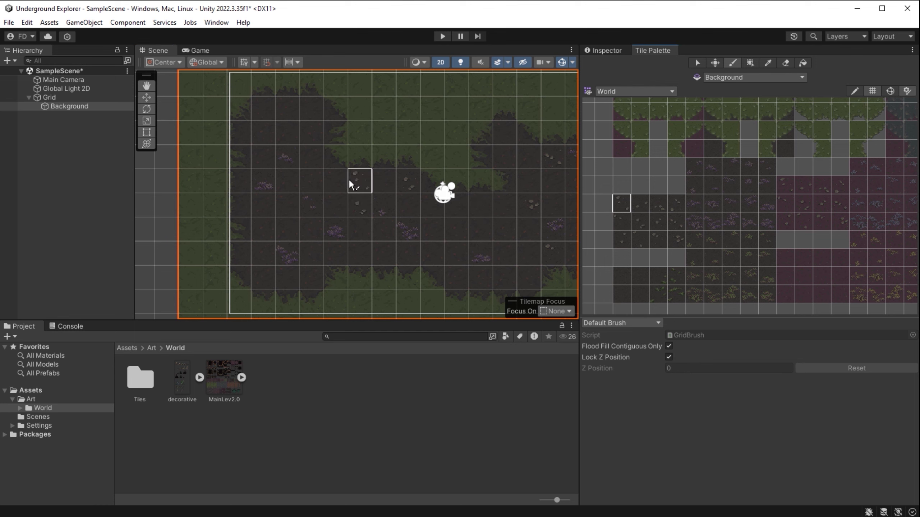
left_click(264, 133)
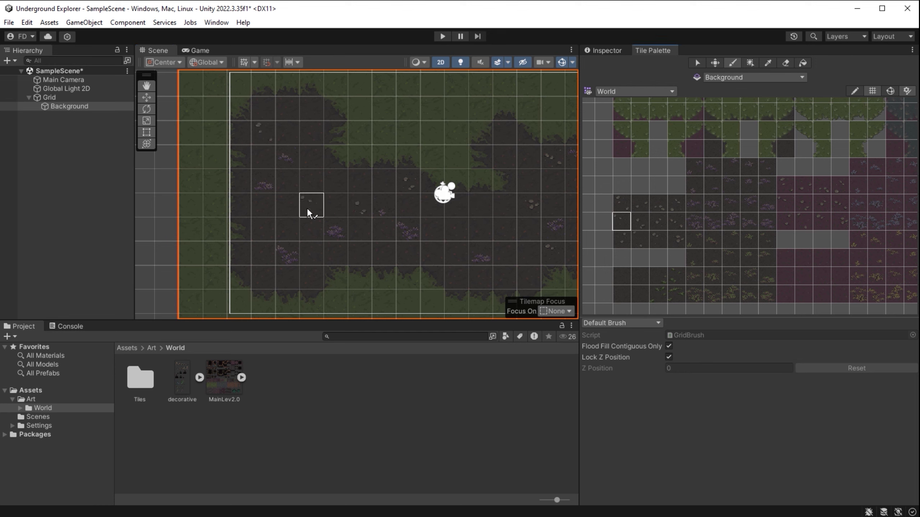
left_click(621, 240)
left_click(340, 255)
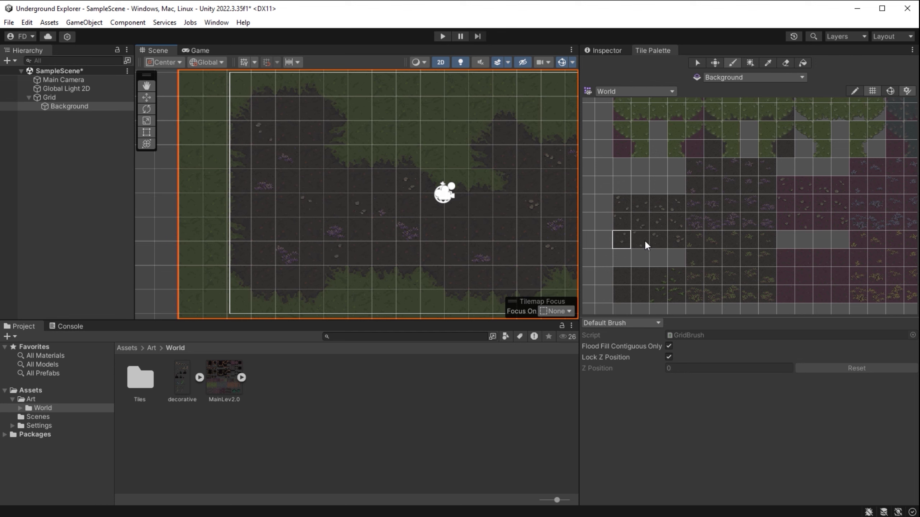
- Add two more stone tiles to the dirt just right of the scene's centre and check the game view
left_click(640, 240)
left_click(675, 222)
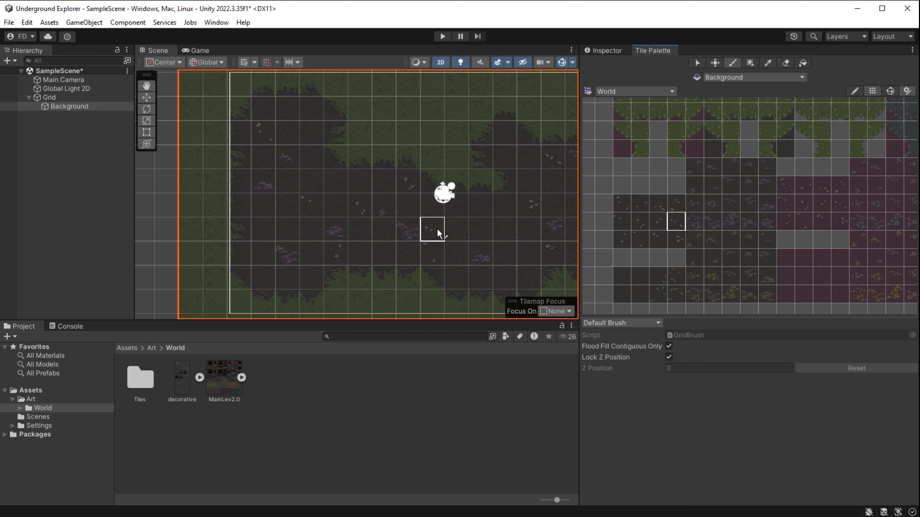
left_click(457, 230)
left_click(196, 50)
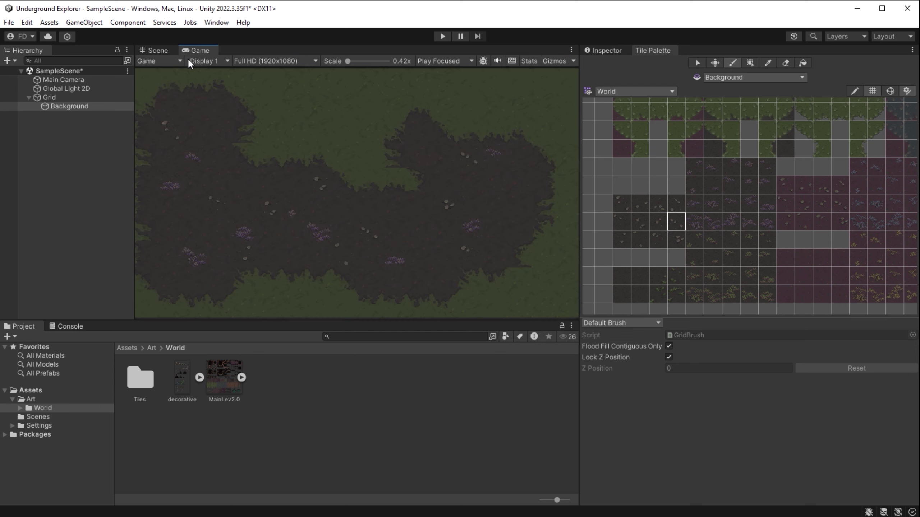
left_click(158, 50)
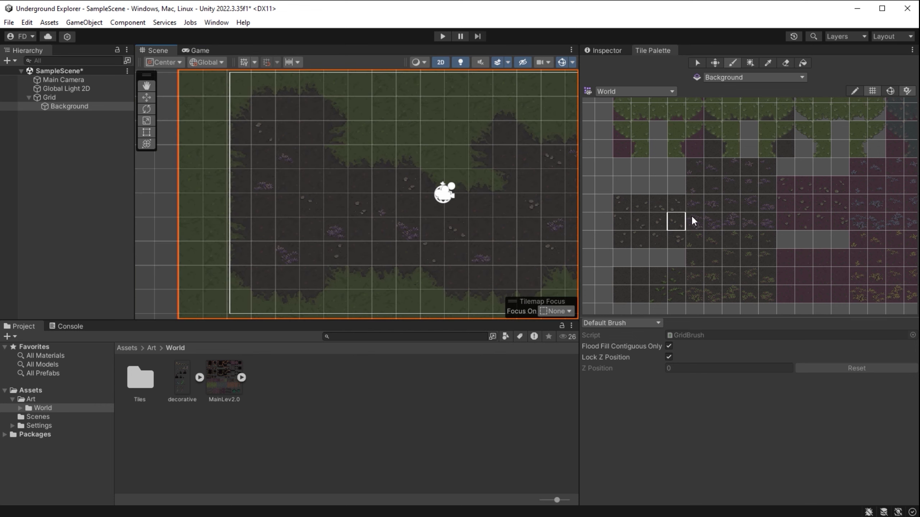
left_click(676, 204)
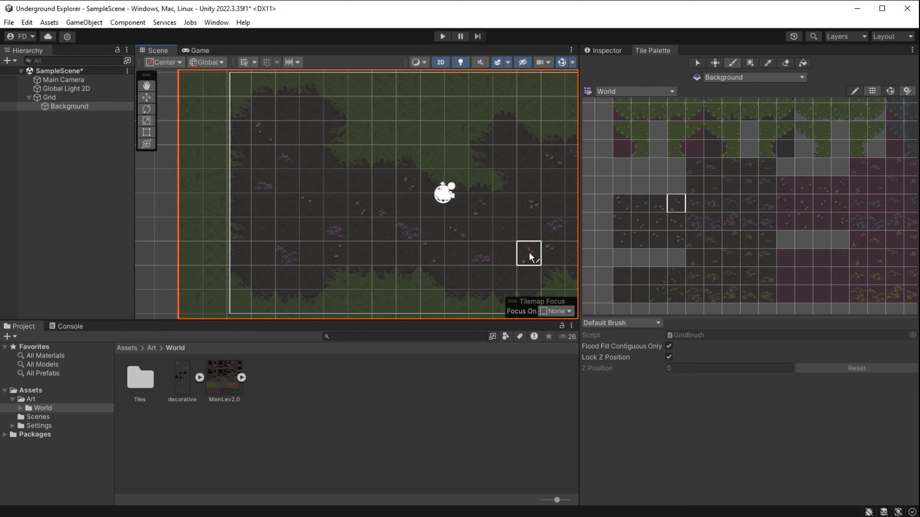
left_click(192, 51)
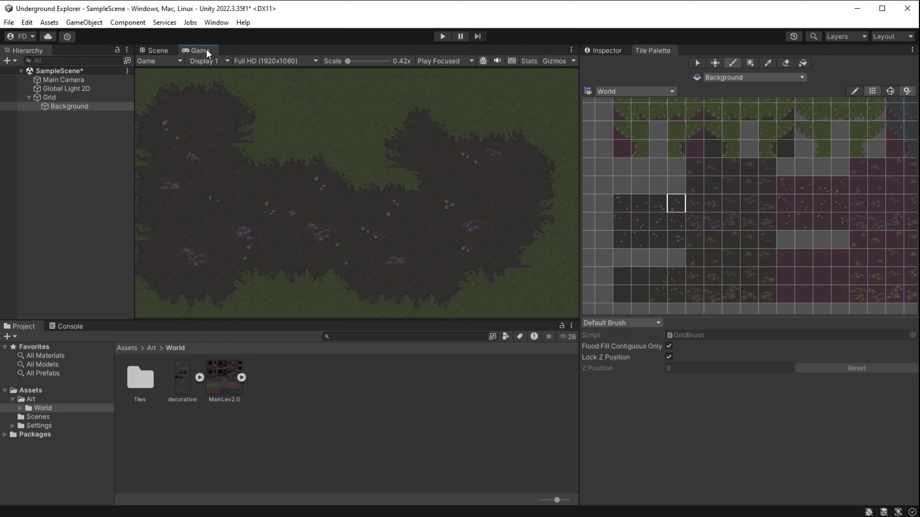
- Restore the Default editor layout and select the Background tilemap under Grid
left_click(217, 25)
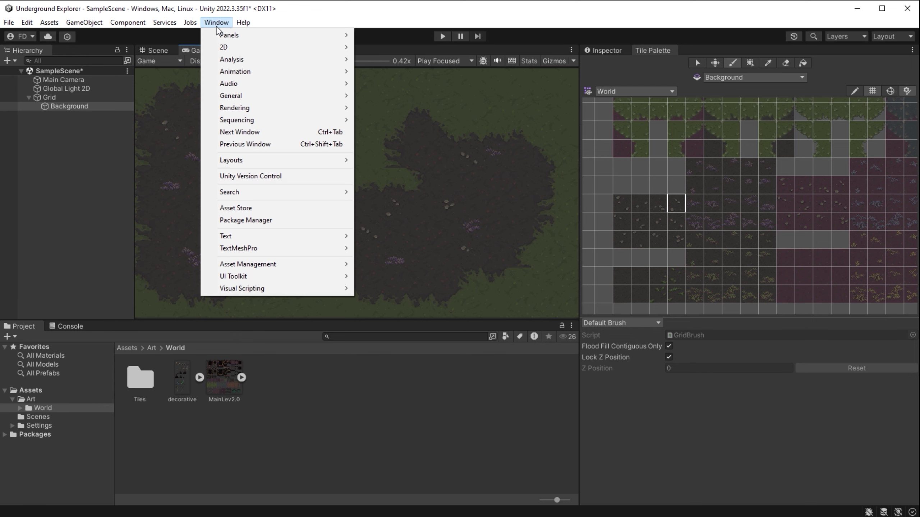
mouse_move(261, 160)
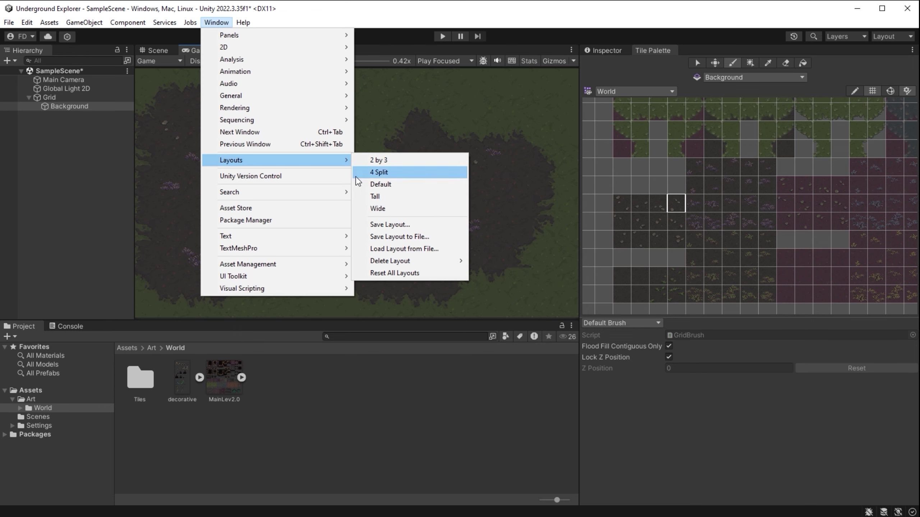
left_click(380, 189)
left_click(20, 71)
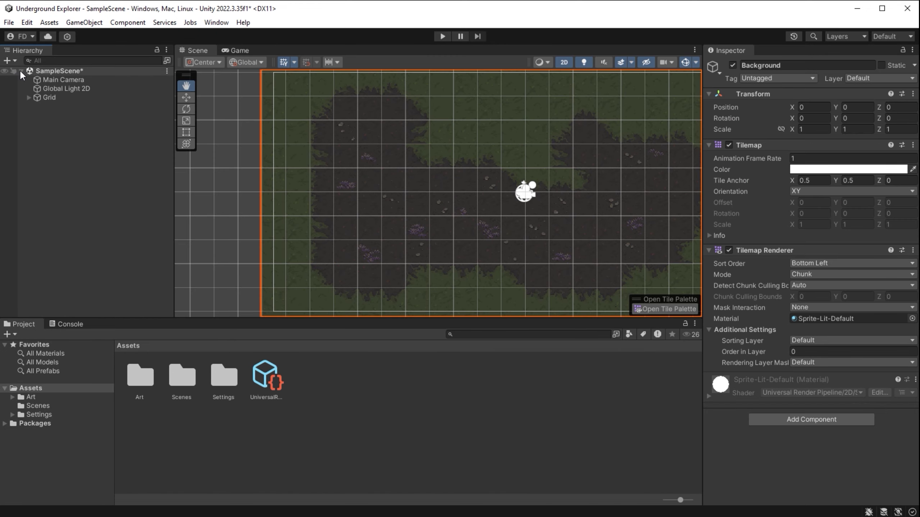
left_click(50, 100)
left_click(29, 98)
left_click(52, 106)
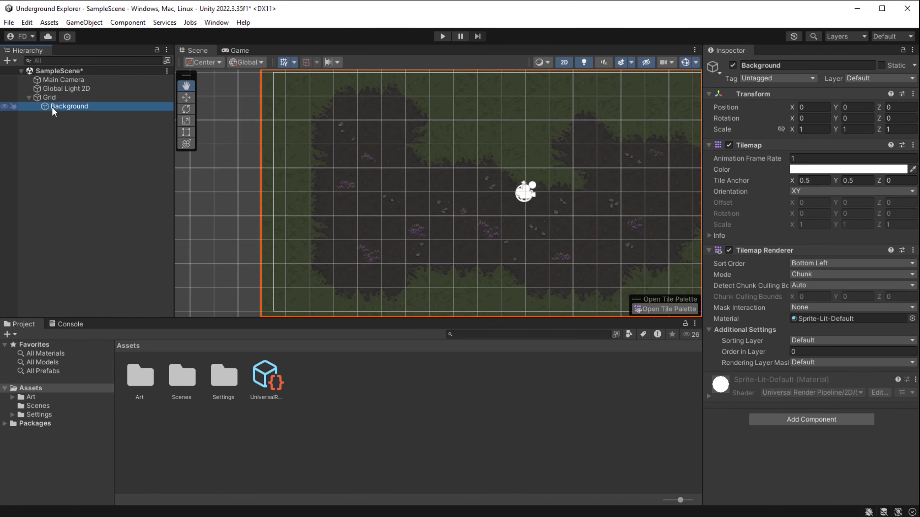
- Frame the Background tilemap in the scene and inspect the finished cave floor in the game view
scroll(505, 189, "up", 4)
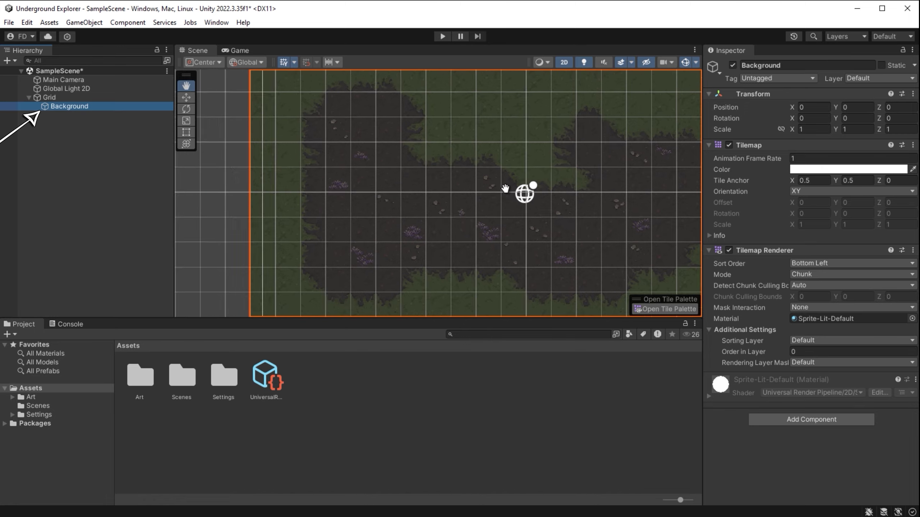
scroll(505, 189, "up", 2)
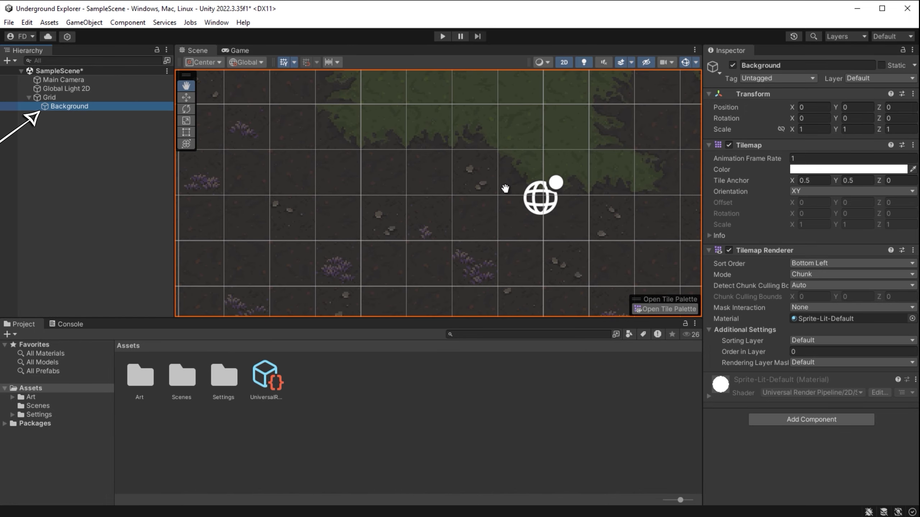
key("f")
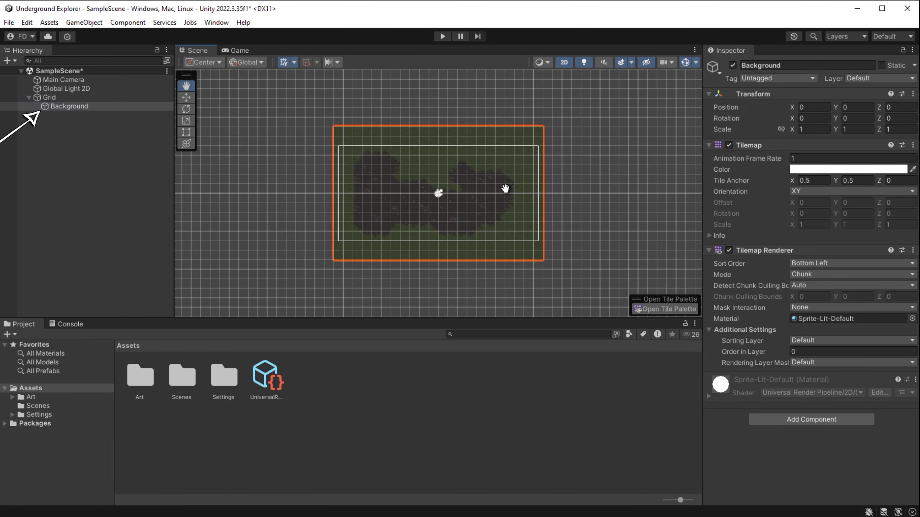
scroll(490, 206, "up", 2)
scroll(489, 206, "up", 2)
left_click_drag(425, 200, 467, 200)
left_click(239, 50)
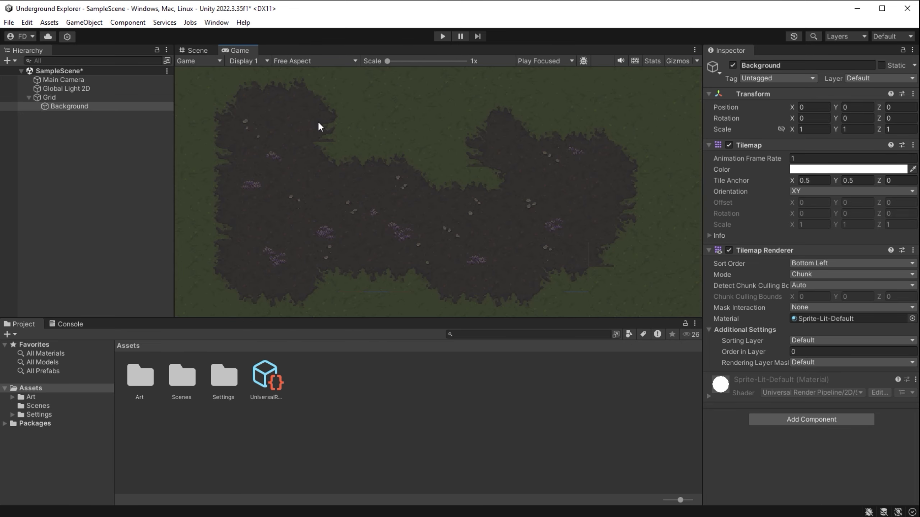
- Save SampleScene, run the game to test it, and stop play mode
key("ctrl+s")
left_click(437, 36)
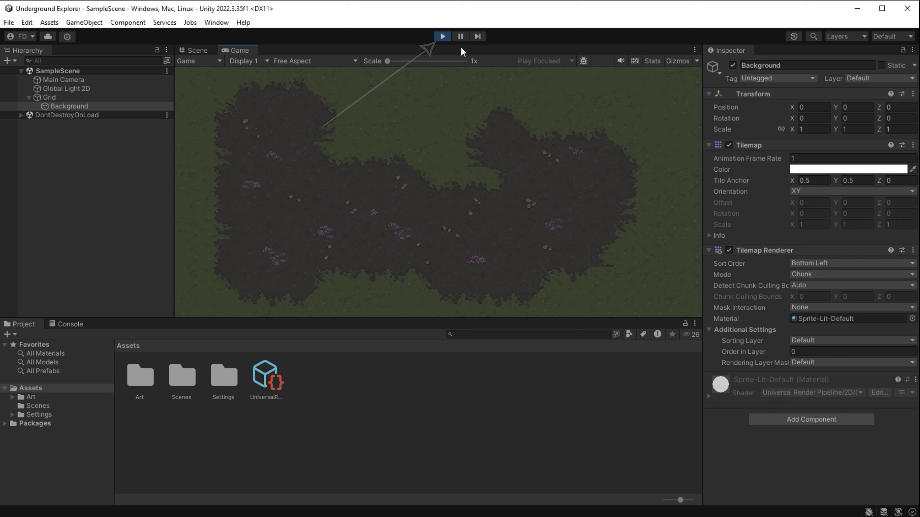
left_click(442, 36)
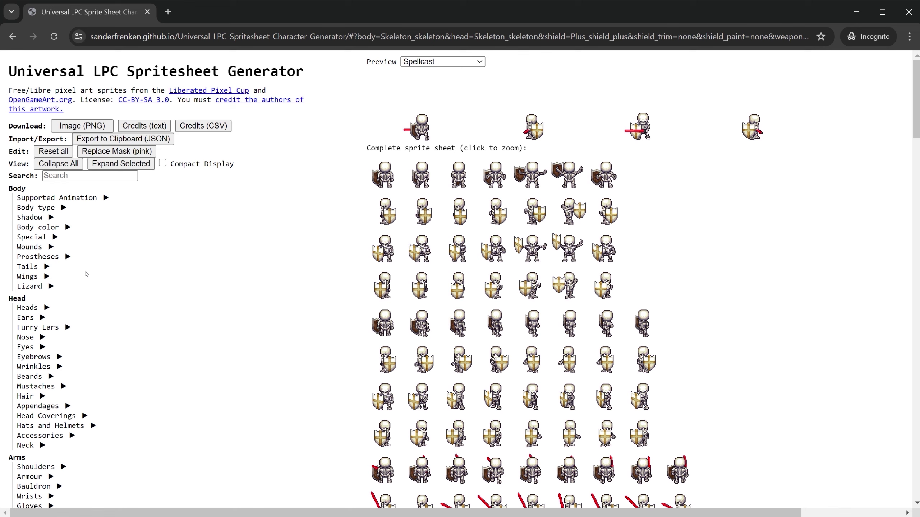
- In the Universal LPC Spritesheet Generator, give the skeleton black Lunar Wings and change their colour to lavender
left_click(30, 277)
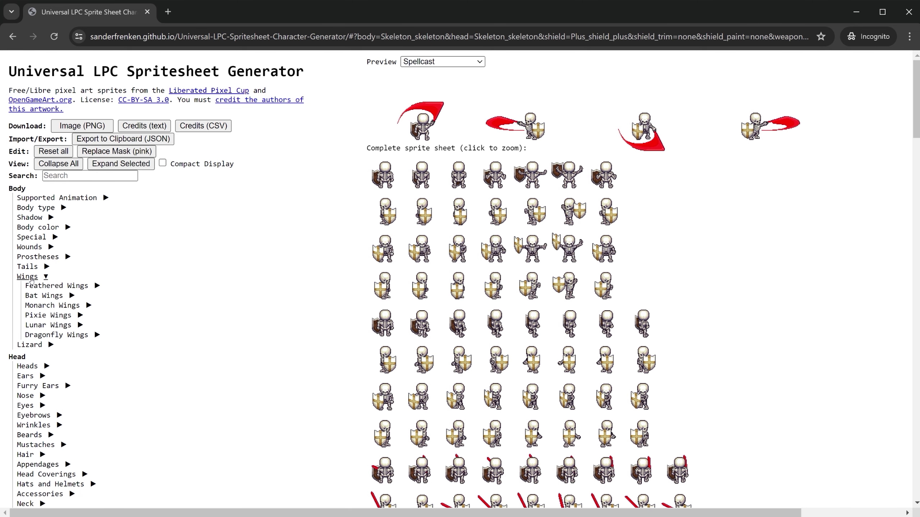
left_click(52, 305)
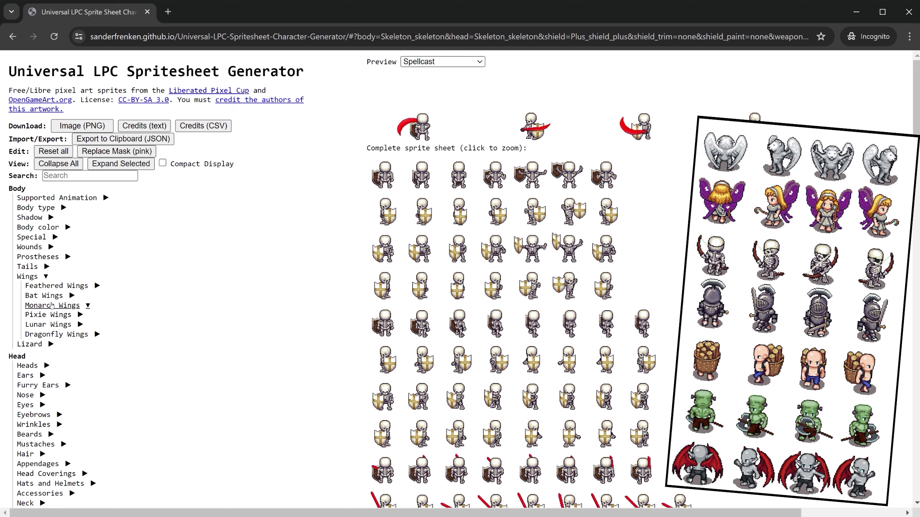
left_click(48, 325)
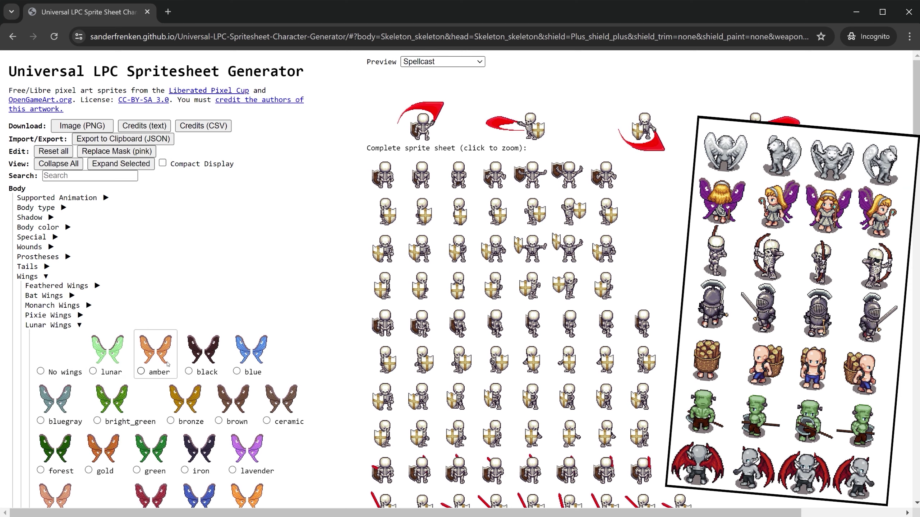
left_click(203, 349)
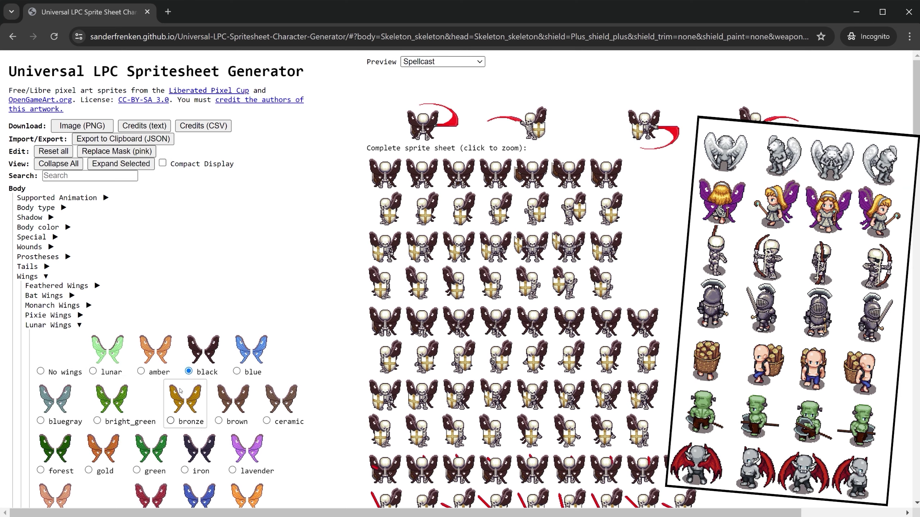
left_click(232, 471)
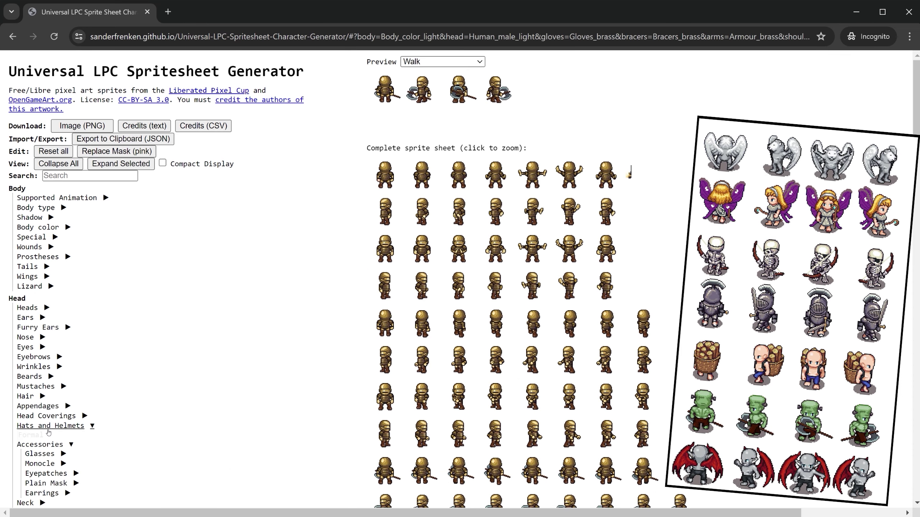
- Try the black, brown and round formal hats on the armoured character
left_click(50, 425)
left_click(48, 437)
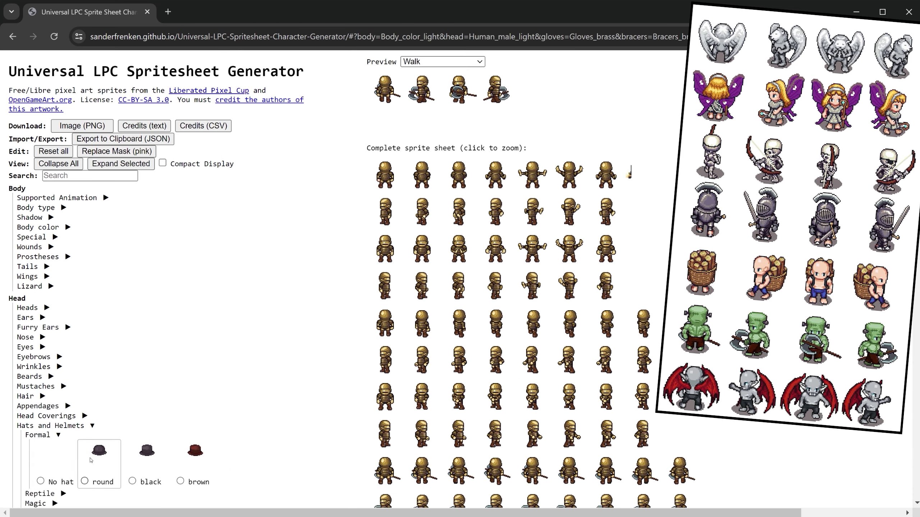
left_click(134, 485)
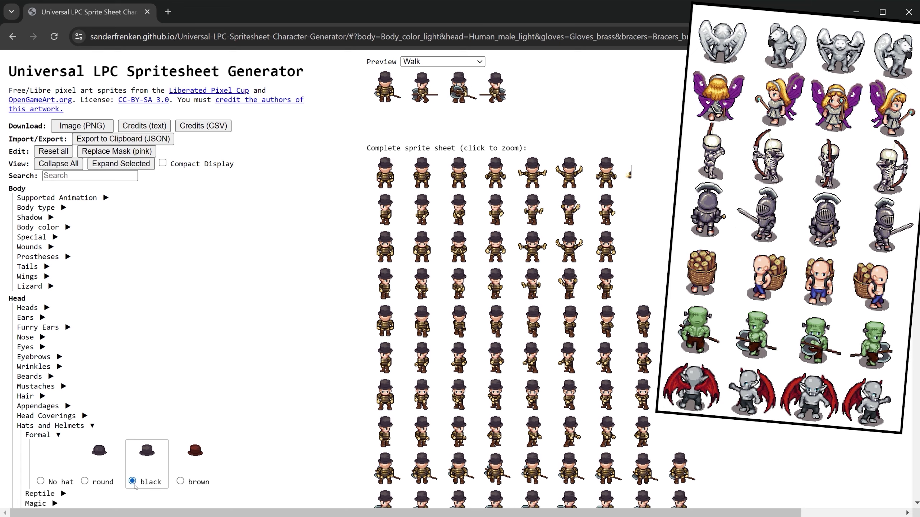
left_click(180, 482)
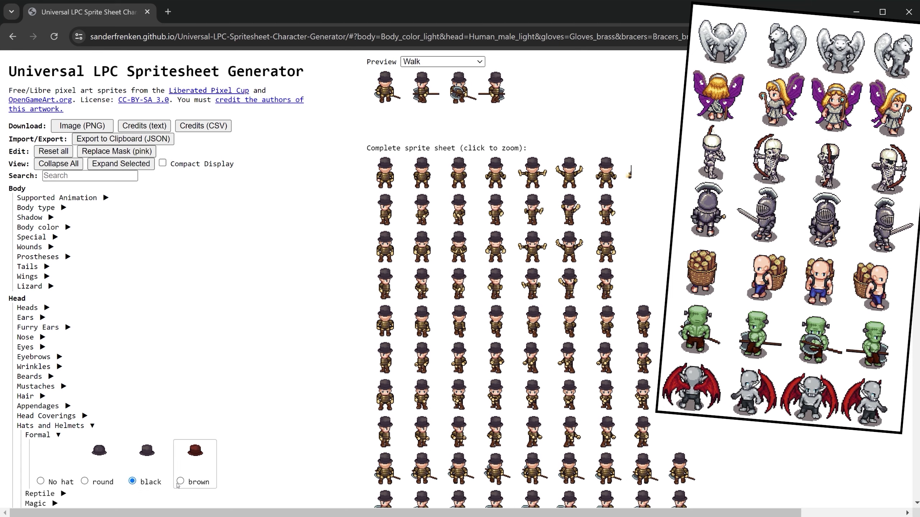
left_click(85, 481)
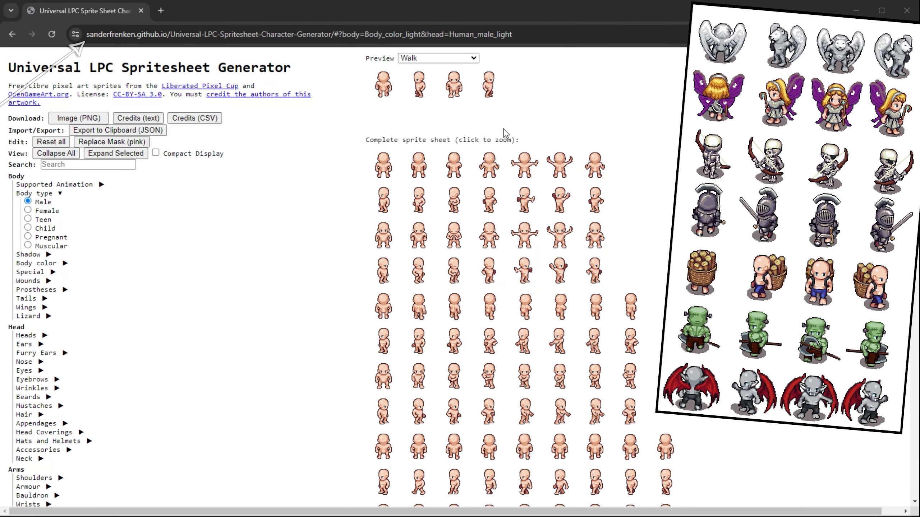
- Highlight the generator's base web address, leaving out the character parameters after it
left_click(192, 35)
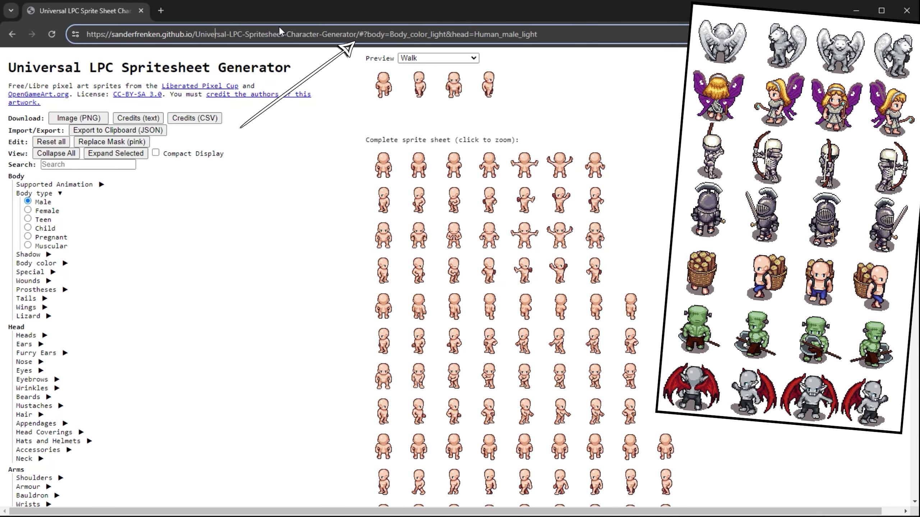
left_click_drag(357, 35, 86, 34)
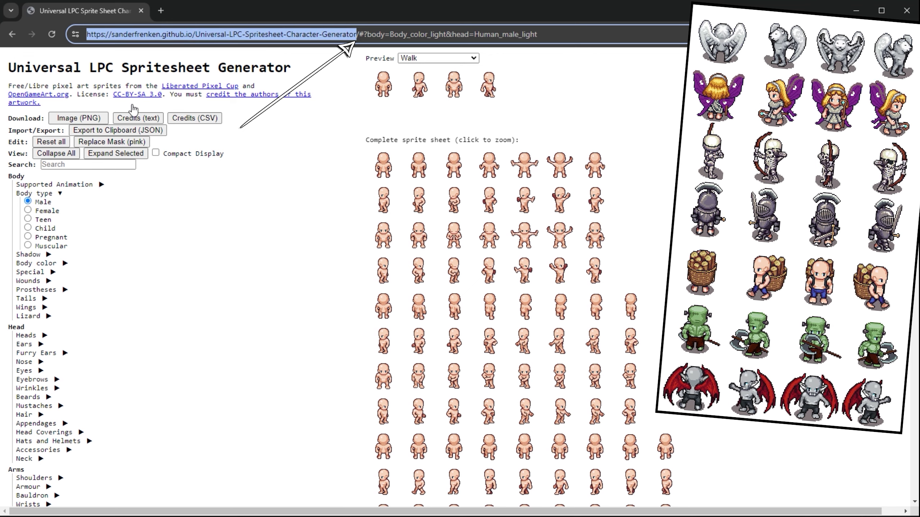
left_click(294, 195)
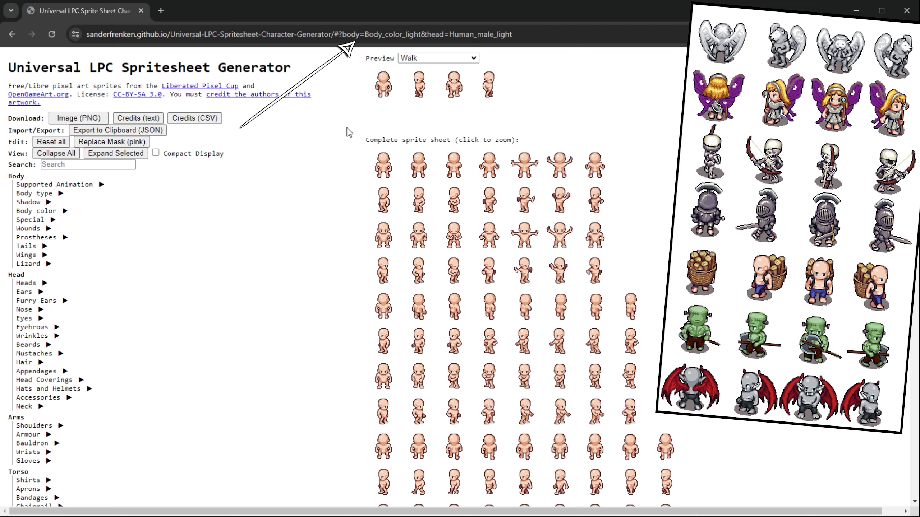
left_click(485, 178)
left_click(480, 180)
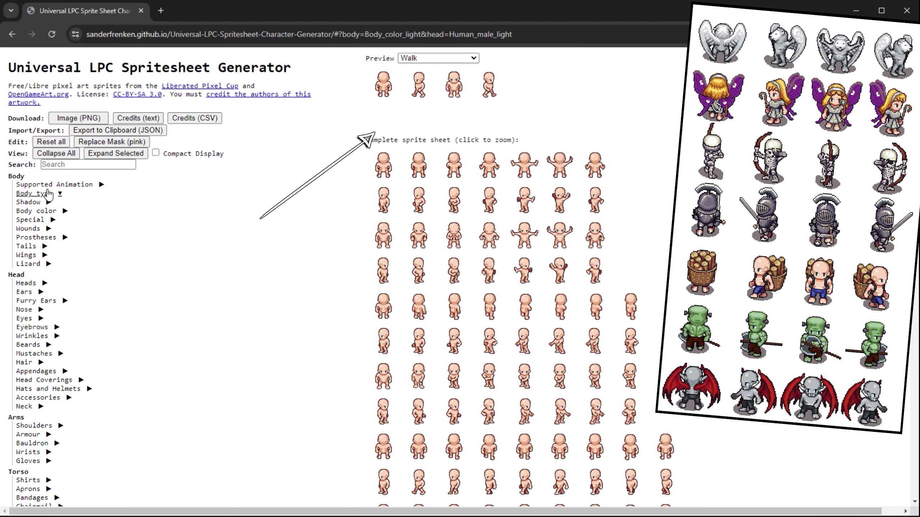
- Try the Female, Pregnant and Muscular body types and settle on Male
left_click(35, 193)
left_click(28, 210)
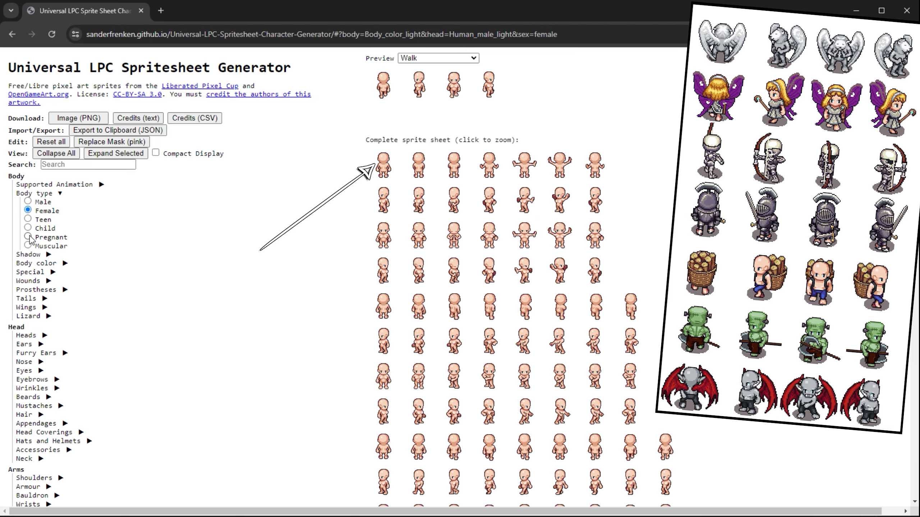
left_click(28, 236)
left_click(28, 246)
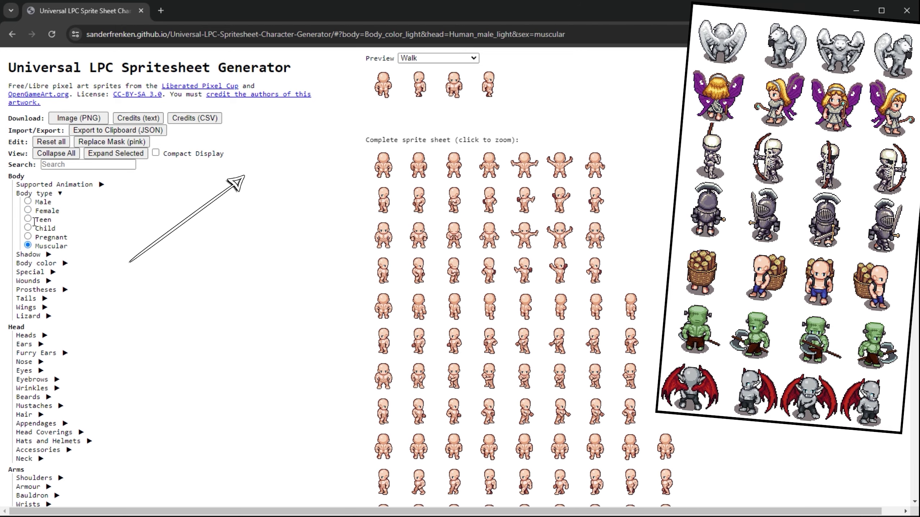
left_click(28, 202)
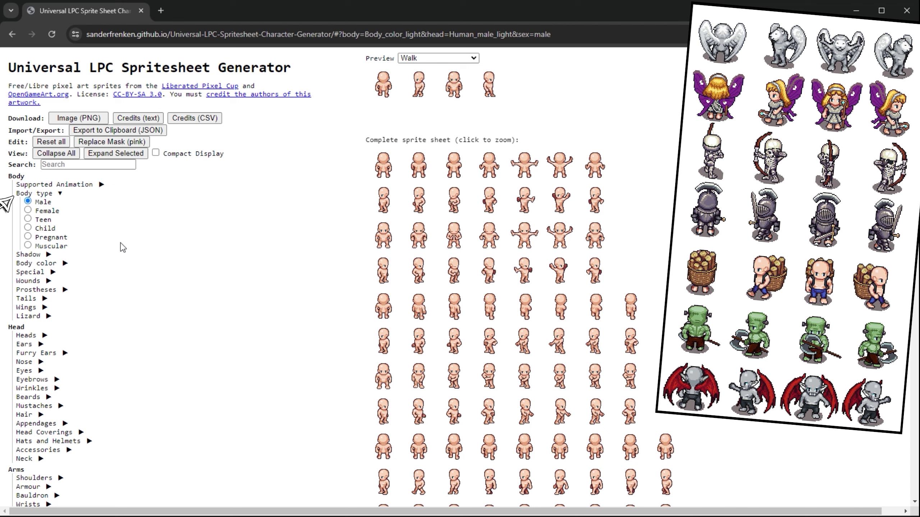
- Preview the character's Idle and Spellcast animations and return the preview to Walk
left_click(428, 58)
left_click(417, 132)
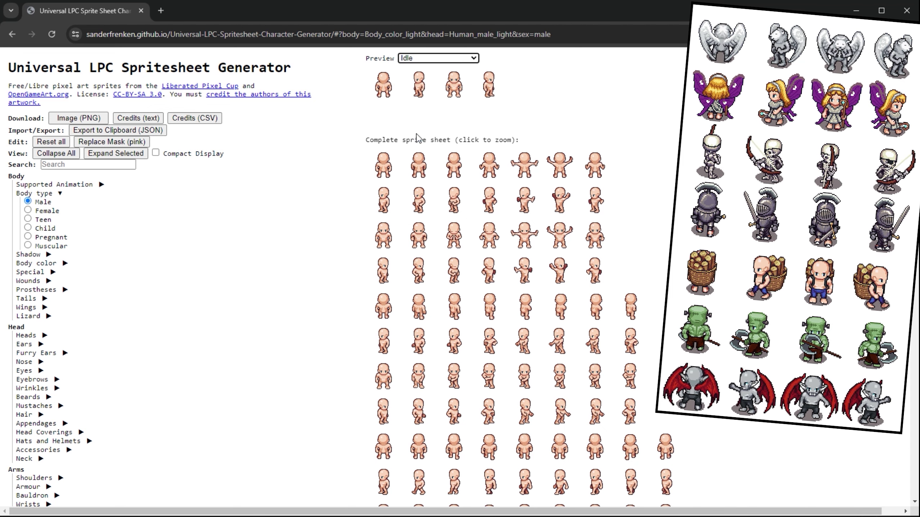
left_click(428, 59)
left_click(424, 69)
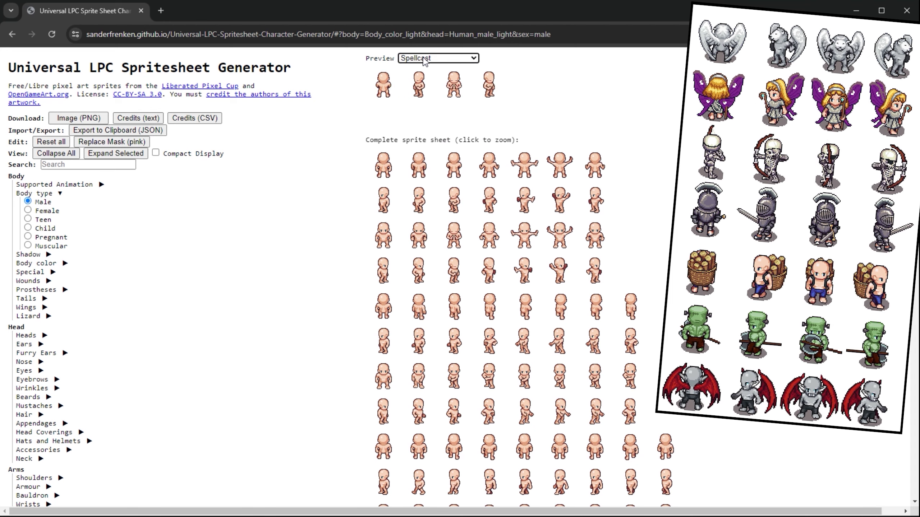
left_click(425, 59)
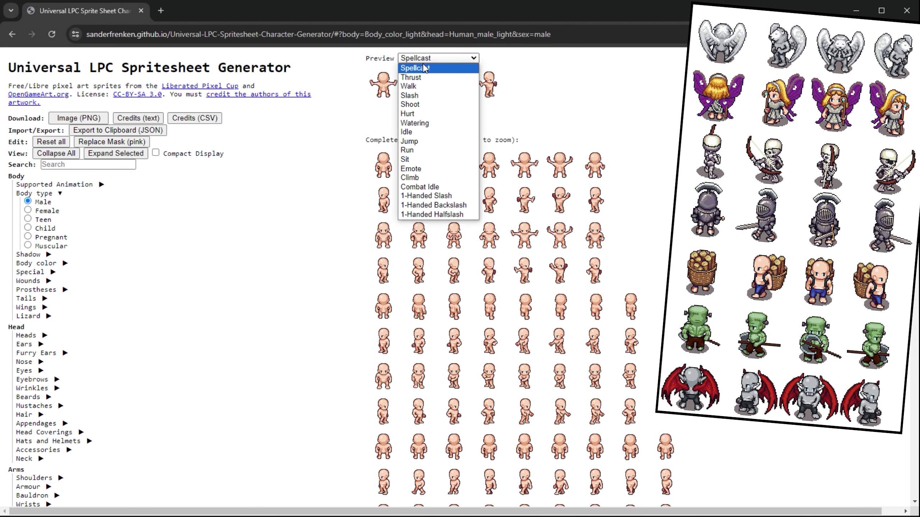
left_click(419, 88)
- Add a shadow under the character and check it across the rows of the complete sprite sheet
left_click(48, 254)
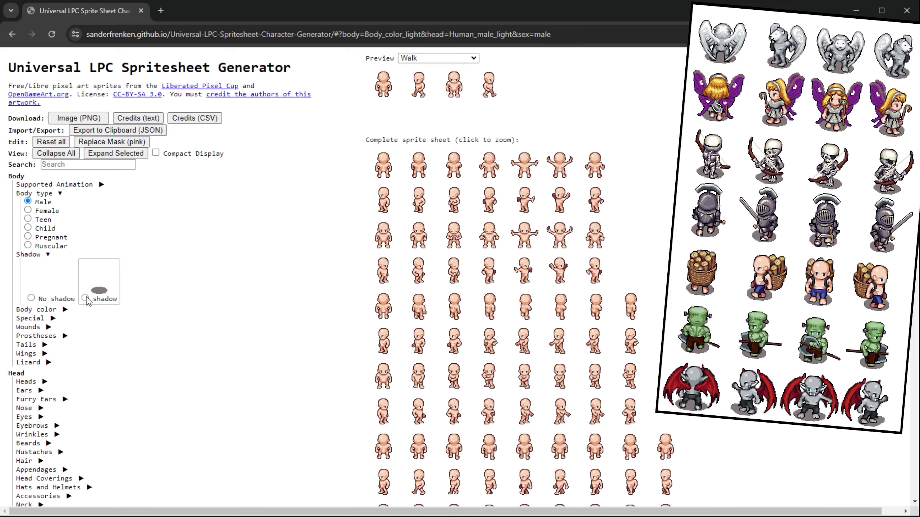
left_click(85, 297)
scroll(99, 133, "down", 9)
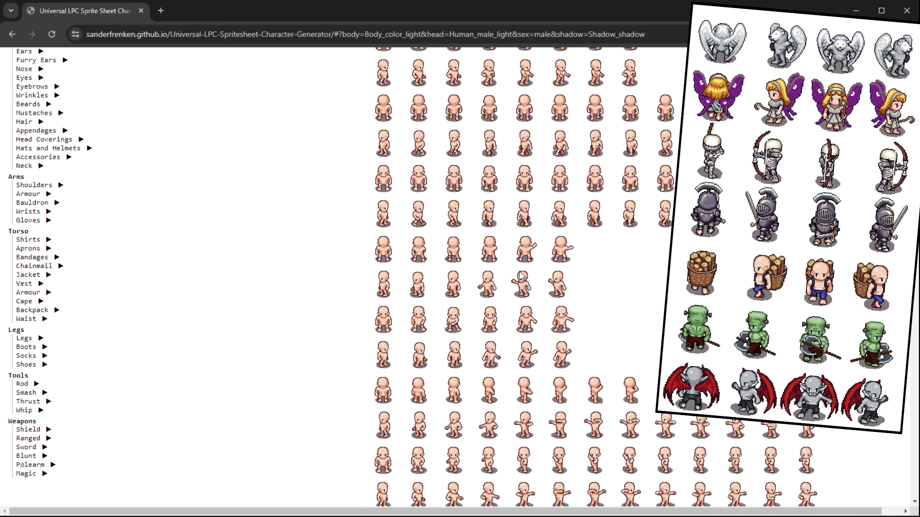
scroll(522, 277, "down", 7)
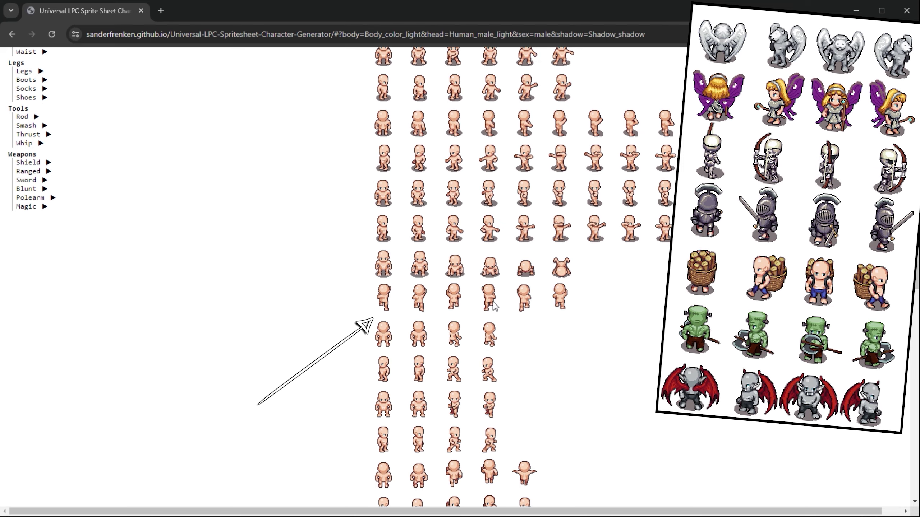
scroll(496, 303, "down", 3)
scroll(460, 267, "down", 3)
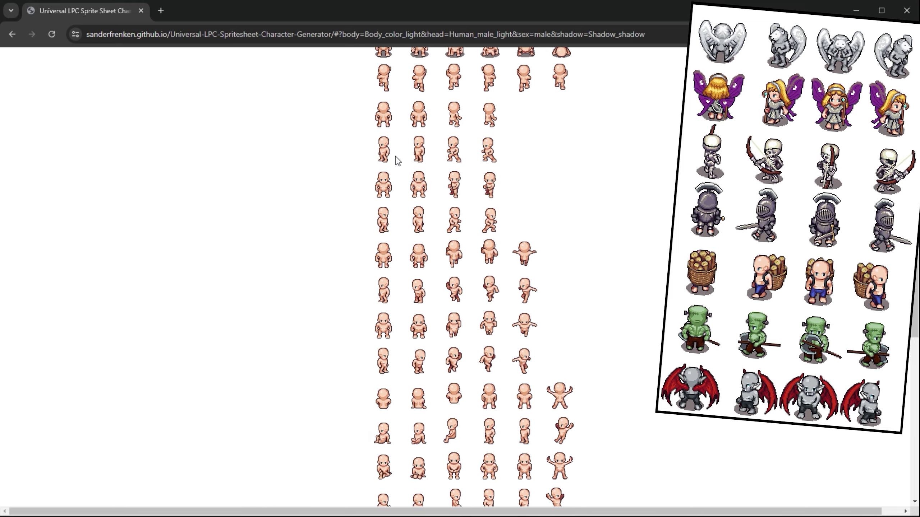
scroll(425, 231, "up", 10)
scroll(427, 228, "up", 10)
- Preview the shadowed character in the Idle animation and switch back to Walk
left_click(437, 58)
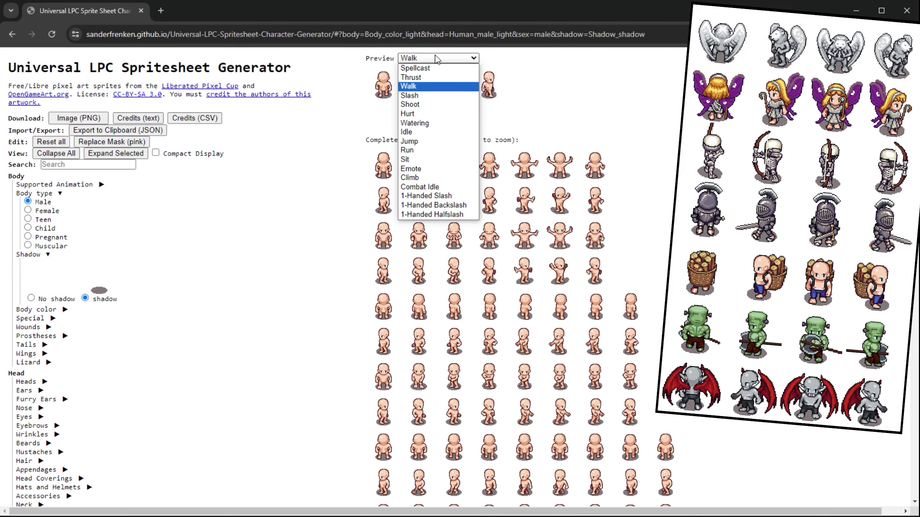
left_click(415, 132)
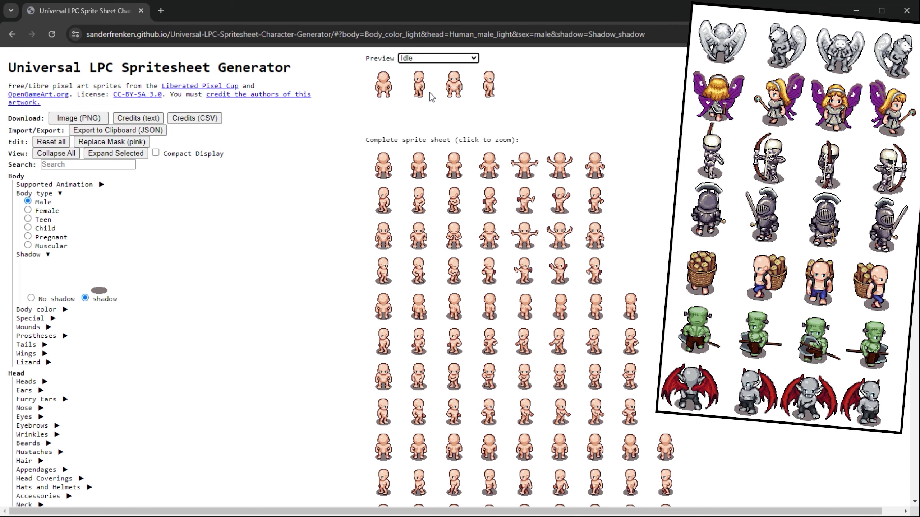
left_click(430, 58)
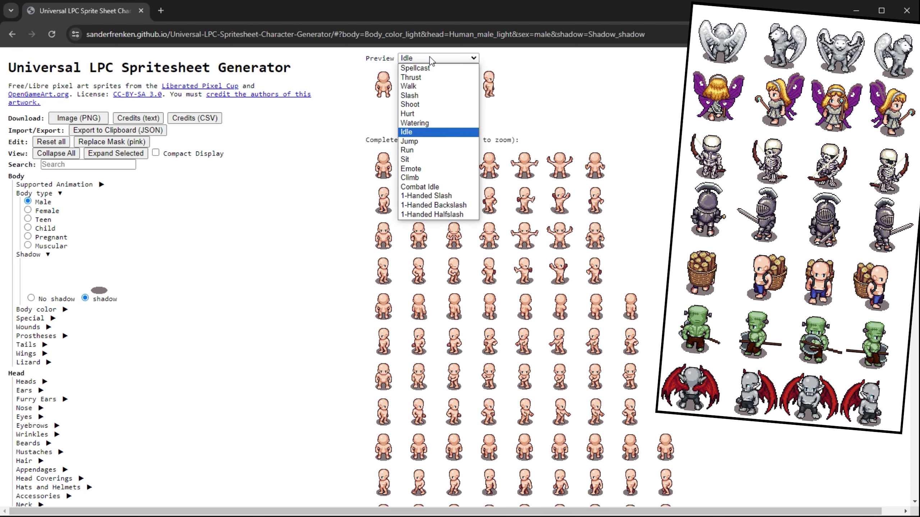
left_click(420, 86)
- Try platinum, dark brown and black feathered wings on the character
left_click(59, 194)
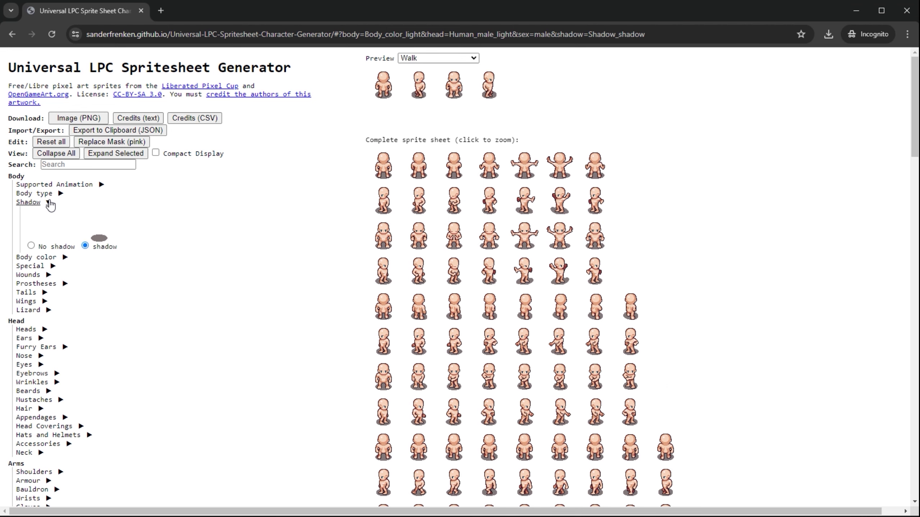
left_click(47, 202)
left_click(33, 257)
left_click(50, 263)
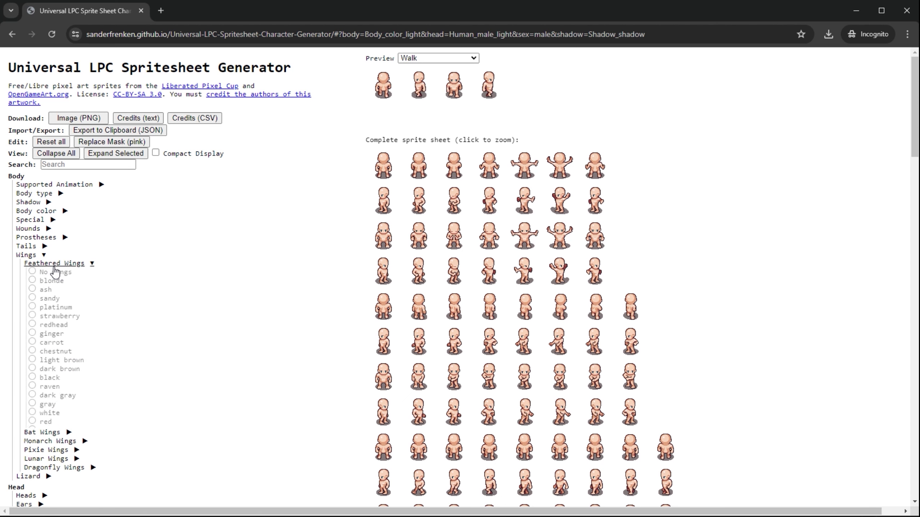
left_click(226, 308)
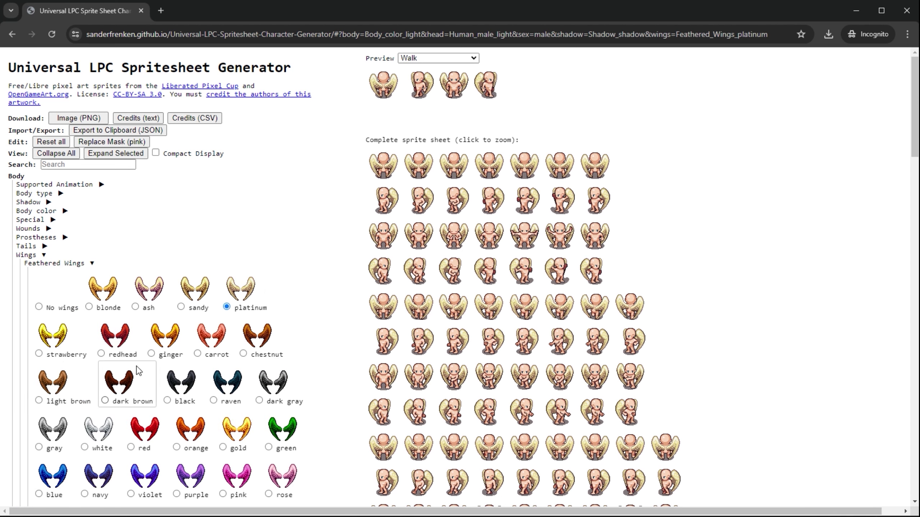
left_click(105, 400)
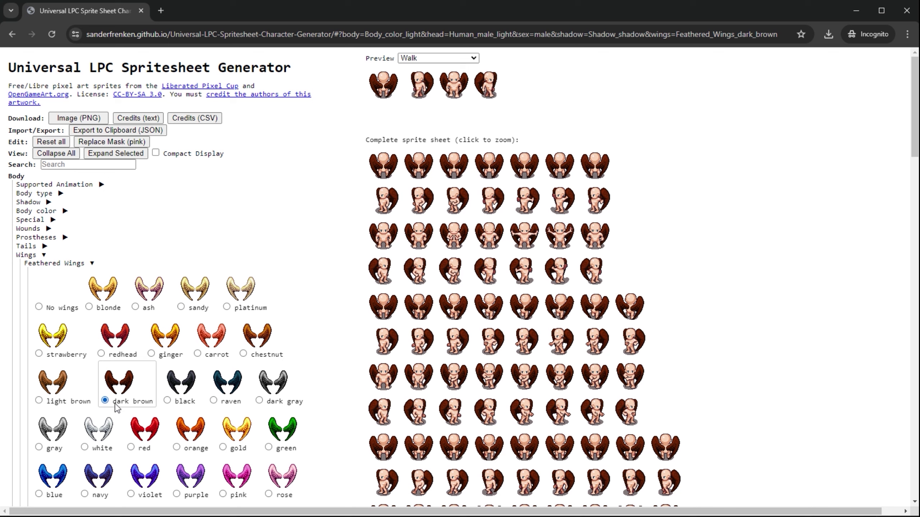
left_click(167, 401)
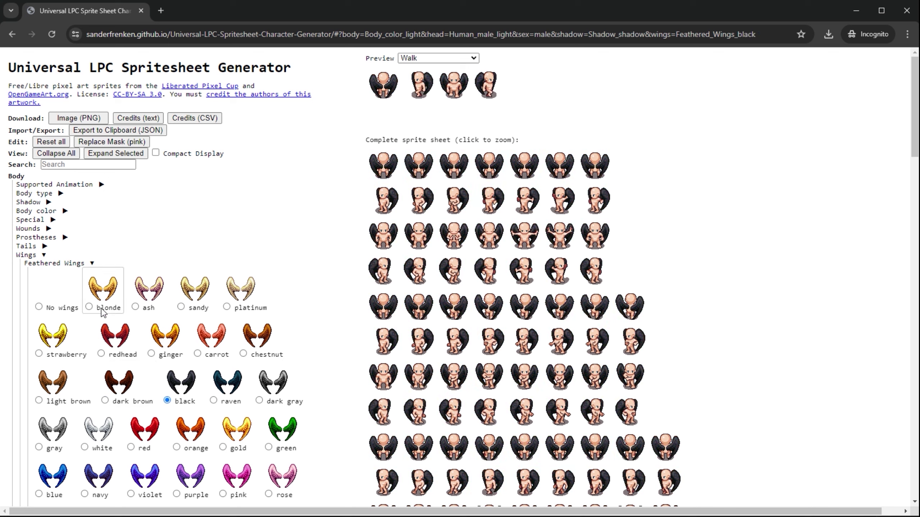
- Glance at the body colors, try rose feathered wings and set the wings to white
left_click(43, 255)
left_click(38, 212)
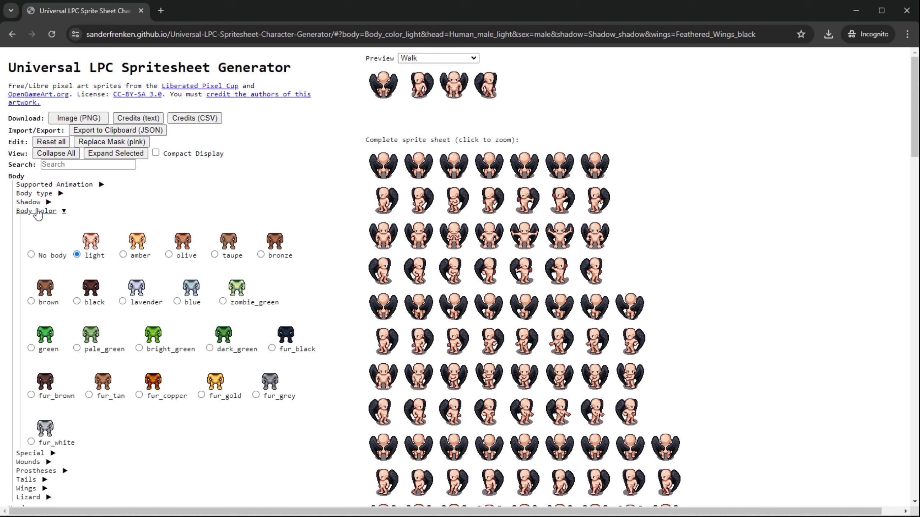
left_click(38, 212)
left_click(44, 255)
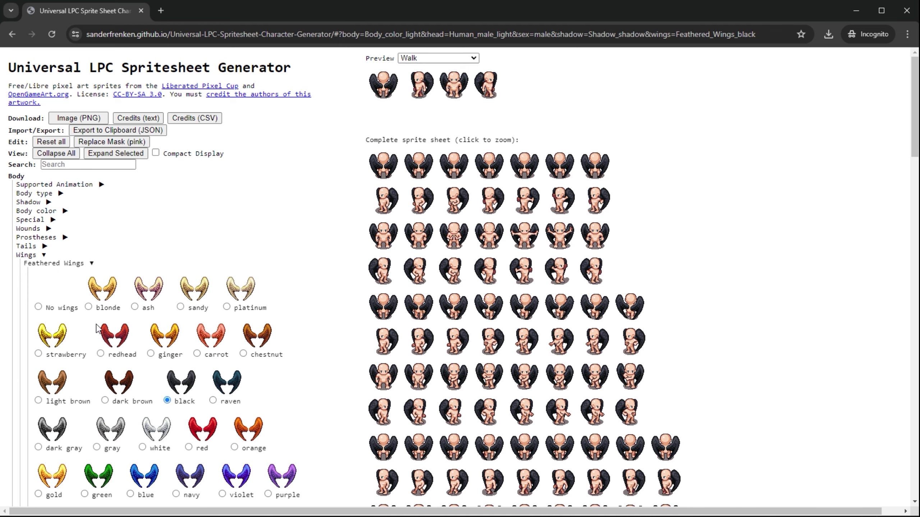
left_click(268, 495)
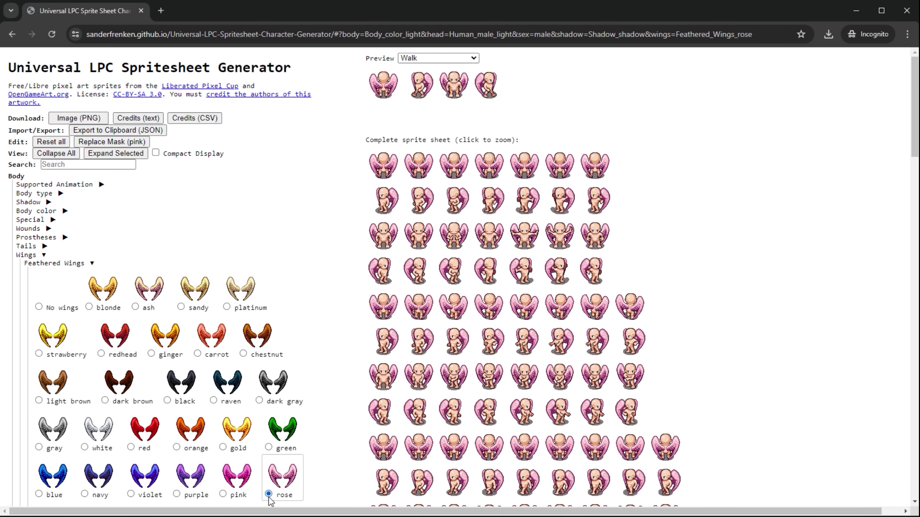
left_click(84, 448)
left_click(33, 255)
- Try the Boarman head in fur_brown and light
left_click(32, 284)
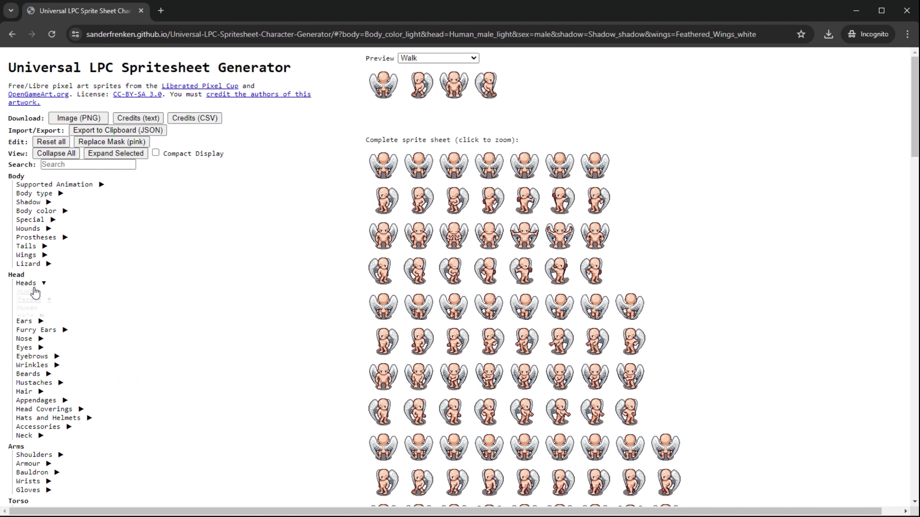
scroll(73, 432, "down", 3)
left_click(40, 234)
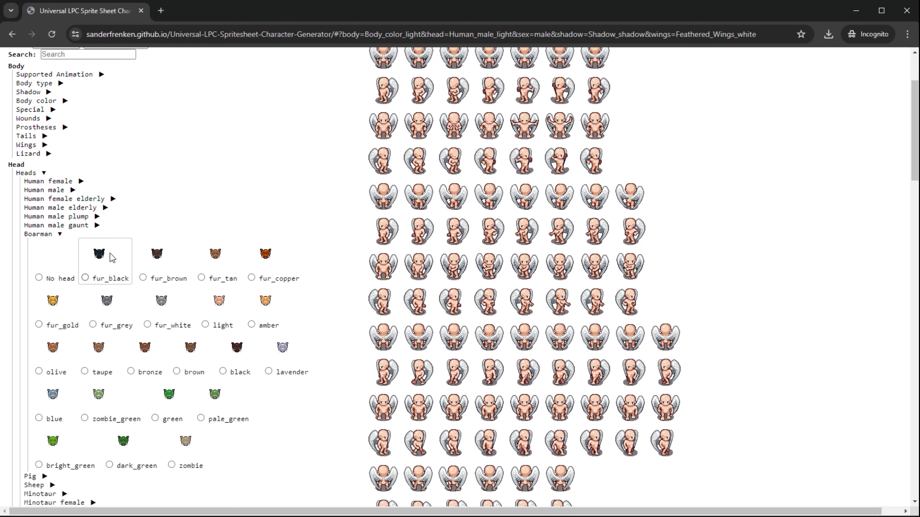
left_click(143, 278)
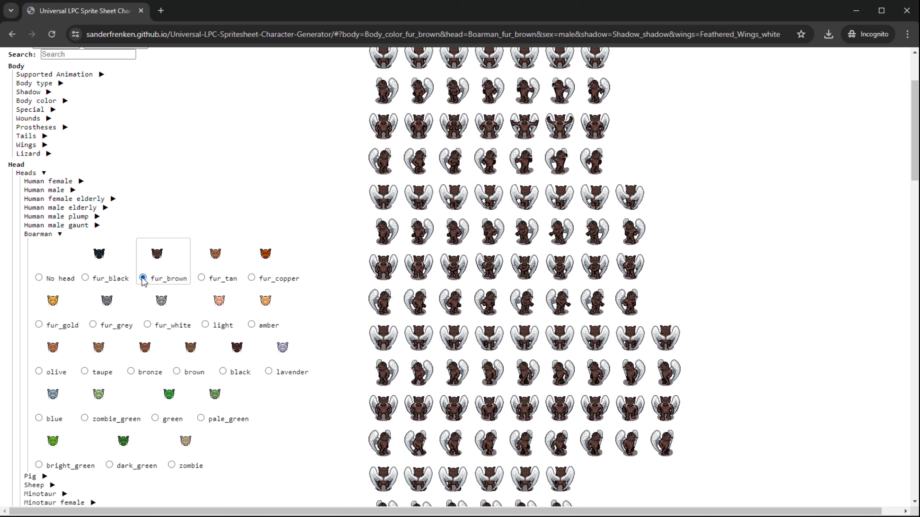
left_click(205, 325)
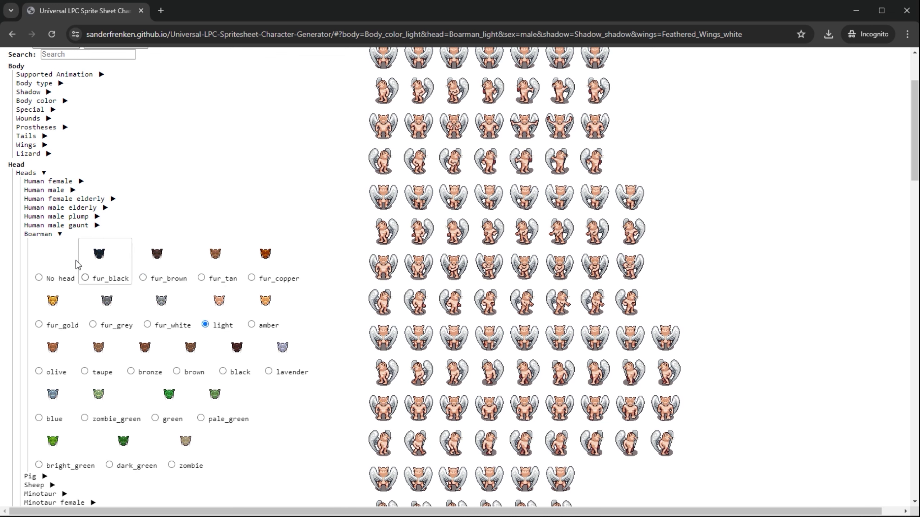
- Set the character's head to Human male gaunt in fur_copper
left_click(59, 226)
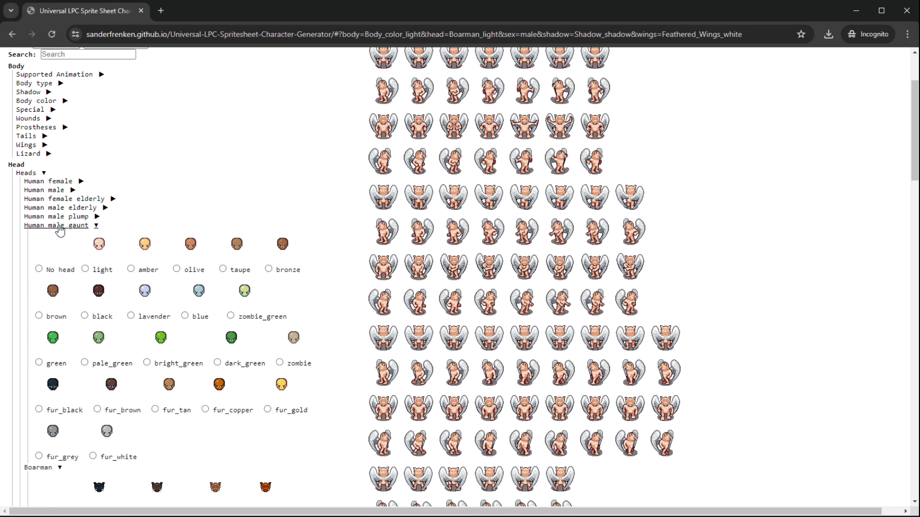
left_click(205, 410)
left_click(65, 226)
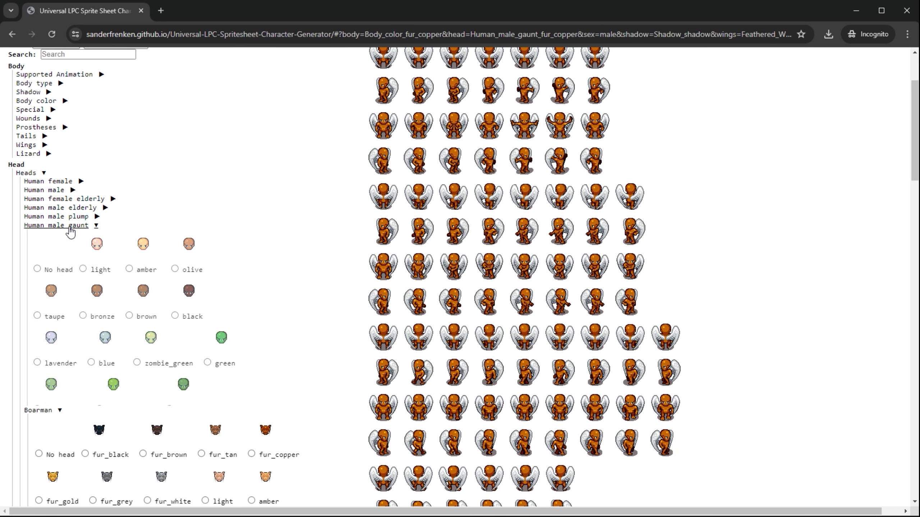
- Try Bat Wings in raven, gold, violet and light brown on the character
left_click(48, 234)
left_click(33, 145)
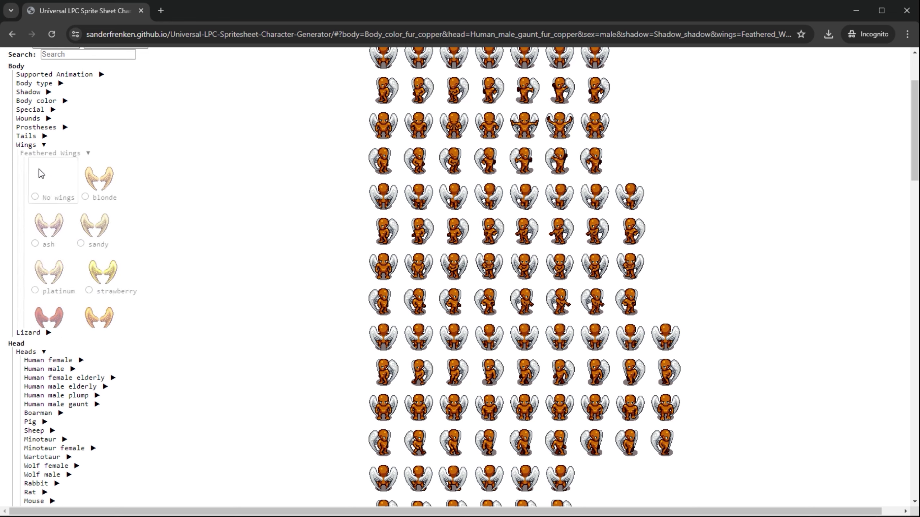
left_click(43, 154)
left_click(41, 163)
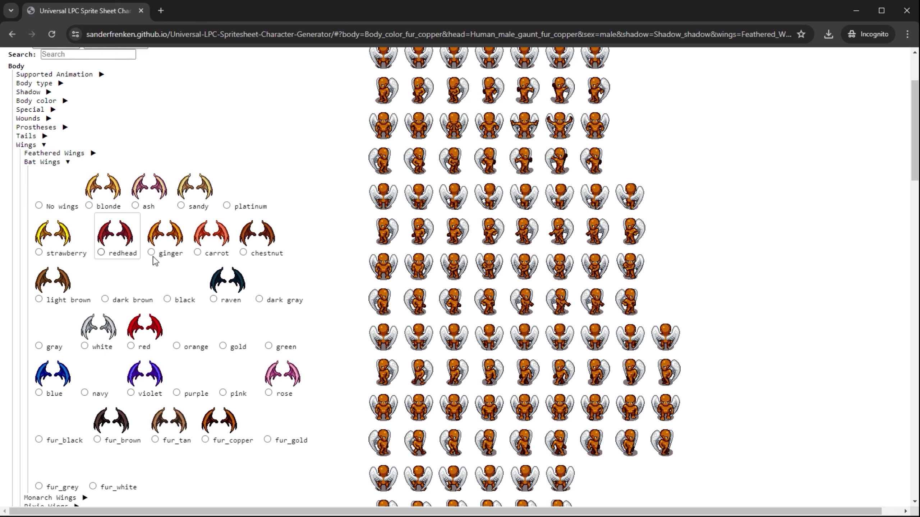
left_click(214, 299)
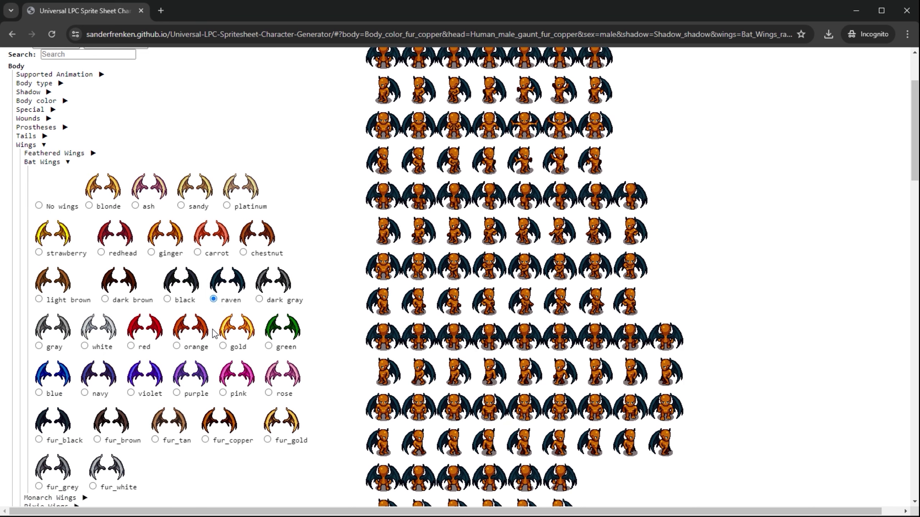
left_click(223, 346)
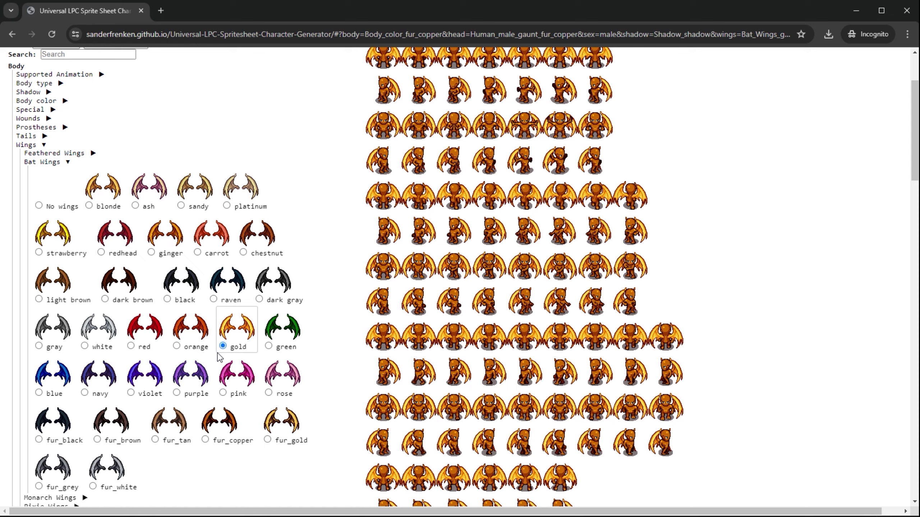
left_click(131, 393)
left_click(38, 299)
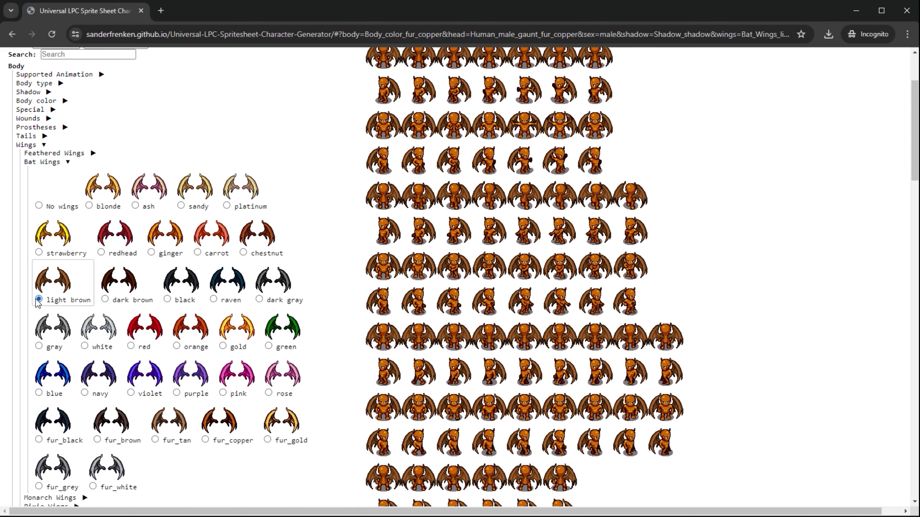
left_click(41, 162)
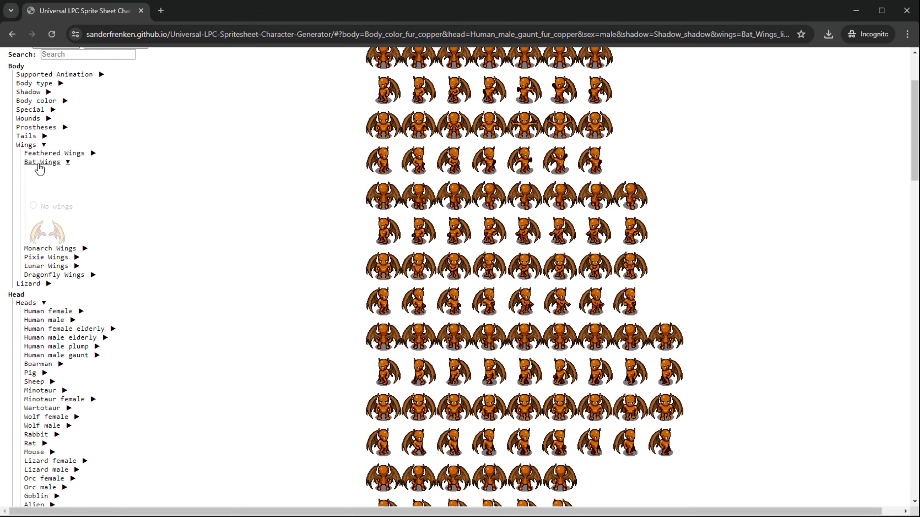
- Try the Sheep head in fur_black and fur_white
left_click(50, 305)
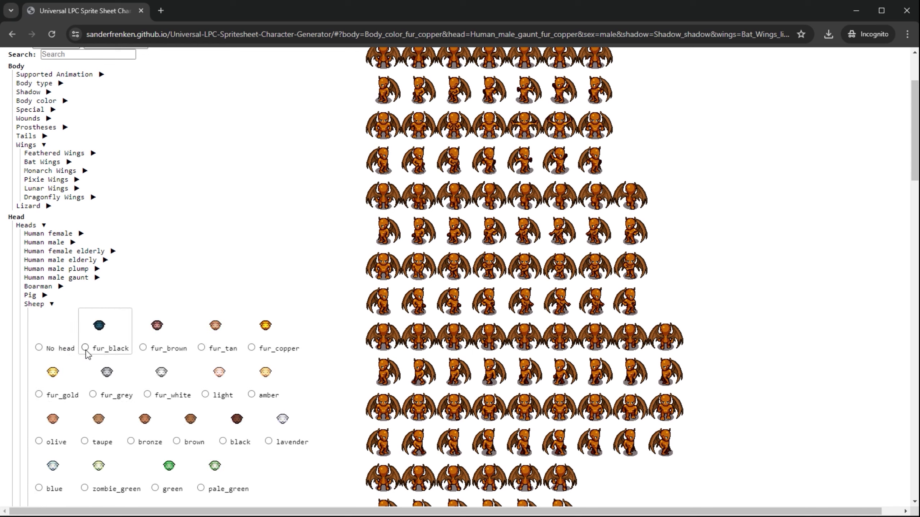
left_click(86, 348)
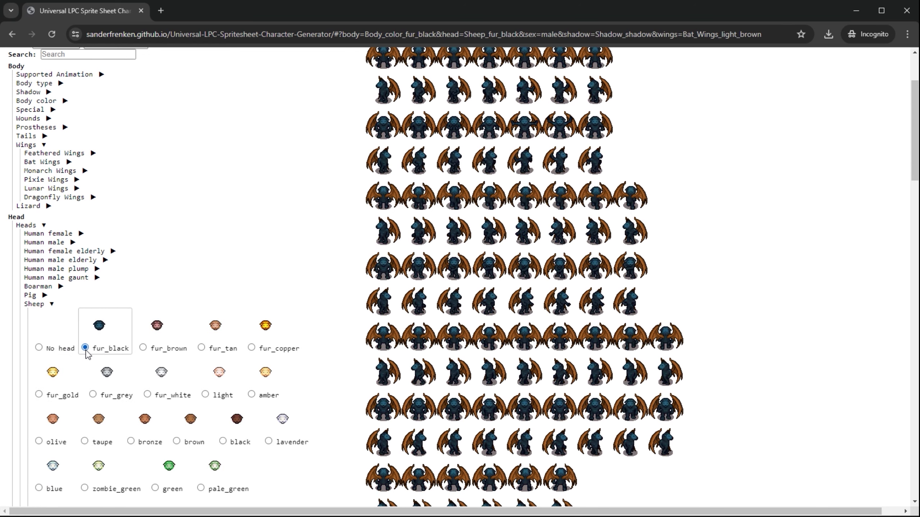
left_click(147, 395)
left_click(51, 304)
- Try the Minotaur head in lavender and black, and set it to fur_white
left_click(51, 313)
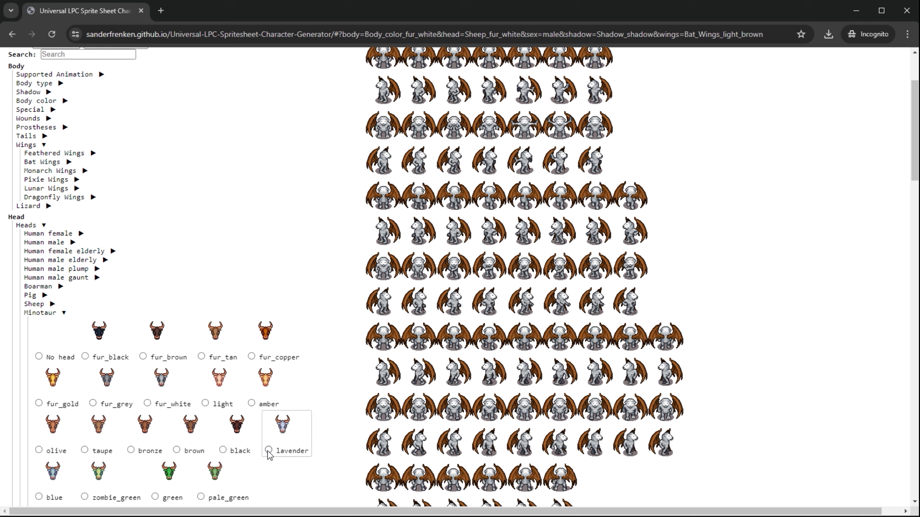
left_click(268, 450)
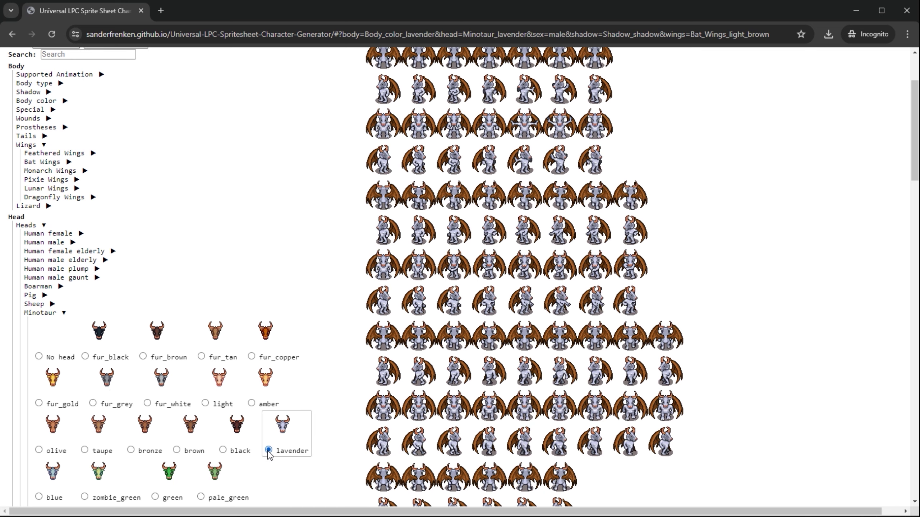
left_click(223, 449)
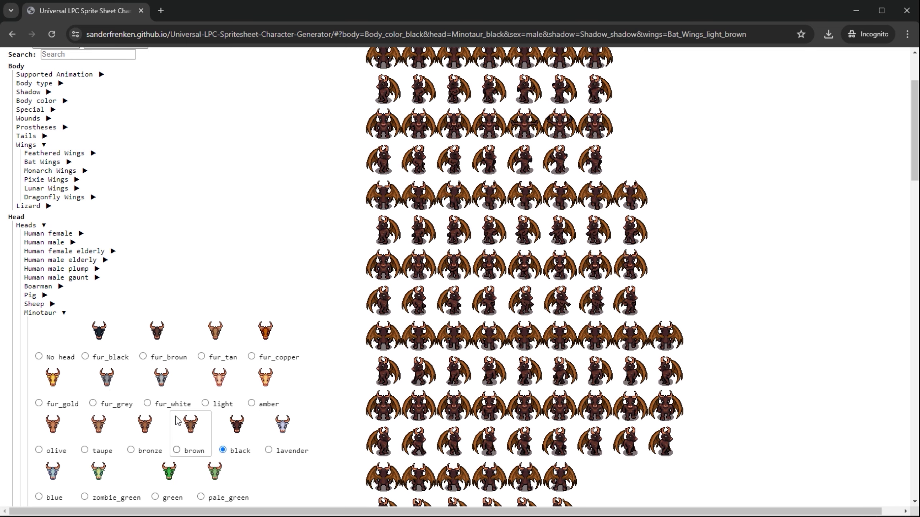
left_click(147, 404)
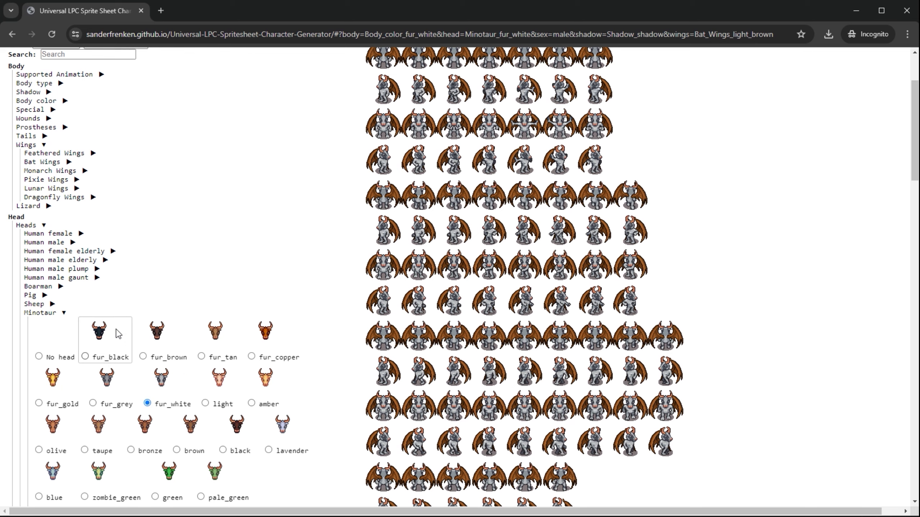
- Look through the animation rows of the sprite sheet and preview the Idle animation
scroll(117, 283, "down", 10)
scroll(548, 319, "down", 3)
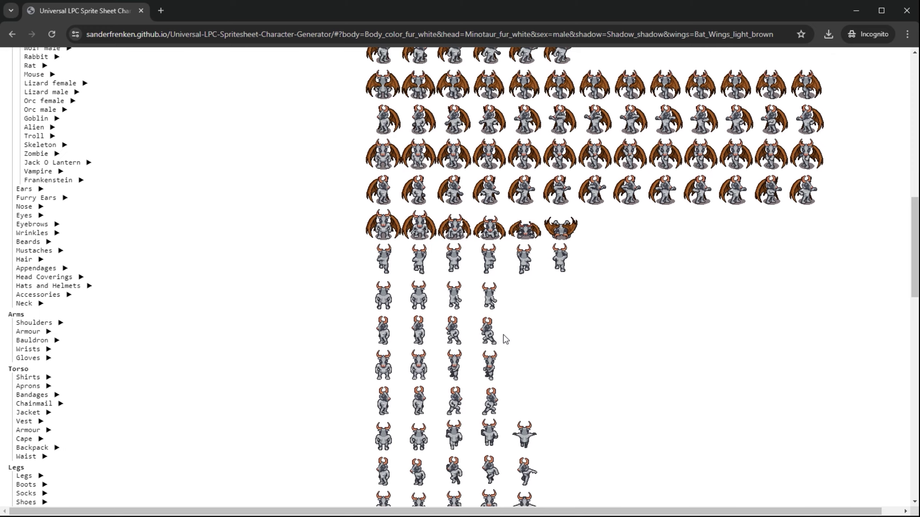
scroll(506, 339, "down", 3)
scroll(507, 344, "down", 4)
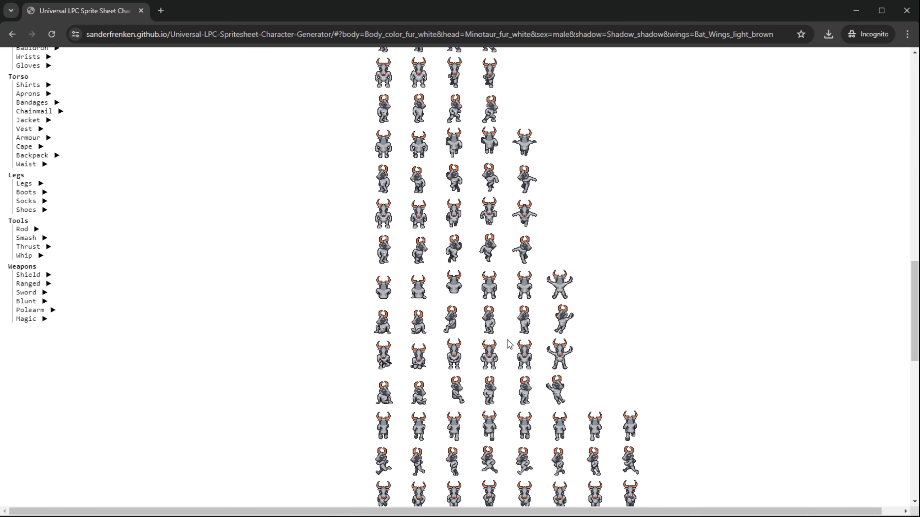
scroll(509, 344, "up", 20)
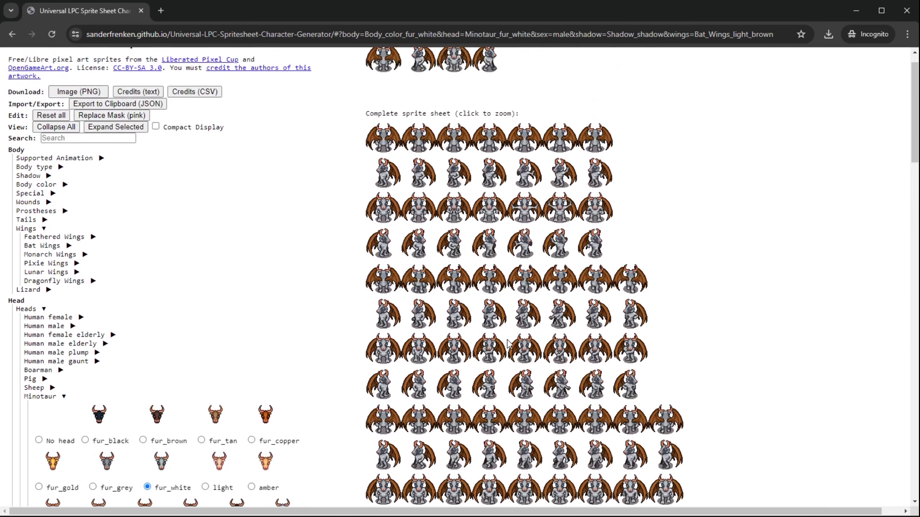
scroll(508, 343, "up", 1)
left_click(434, 58)
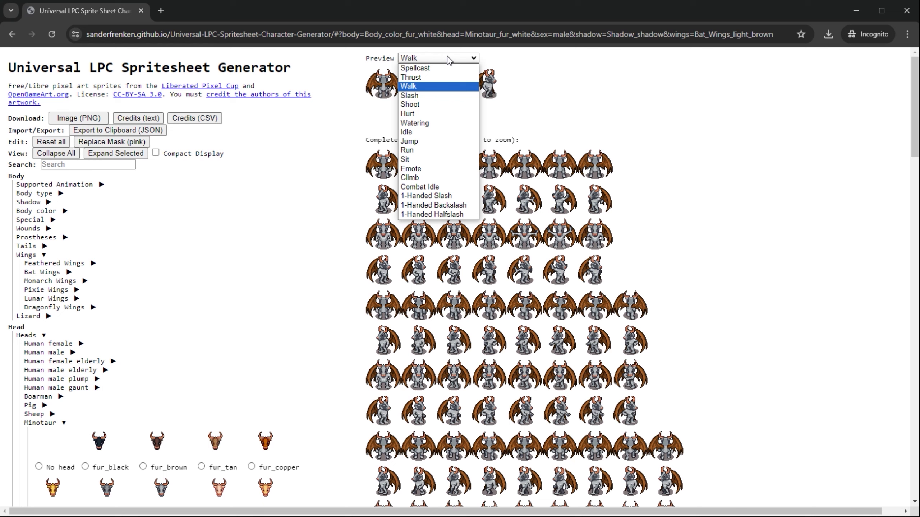
left_click(420, 133)
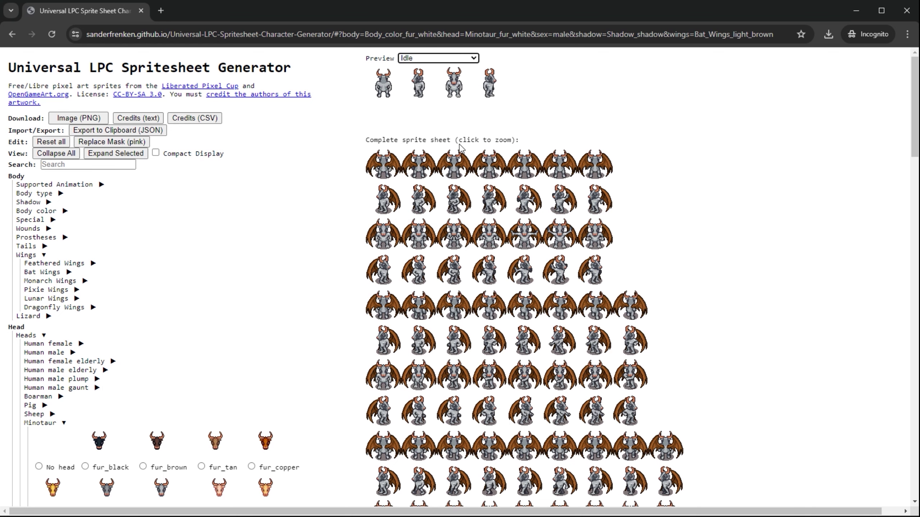
- Enlarge the animation preview and the complete sprite sheet
left_click(474, 91)
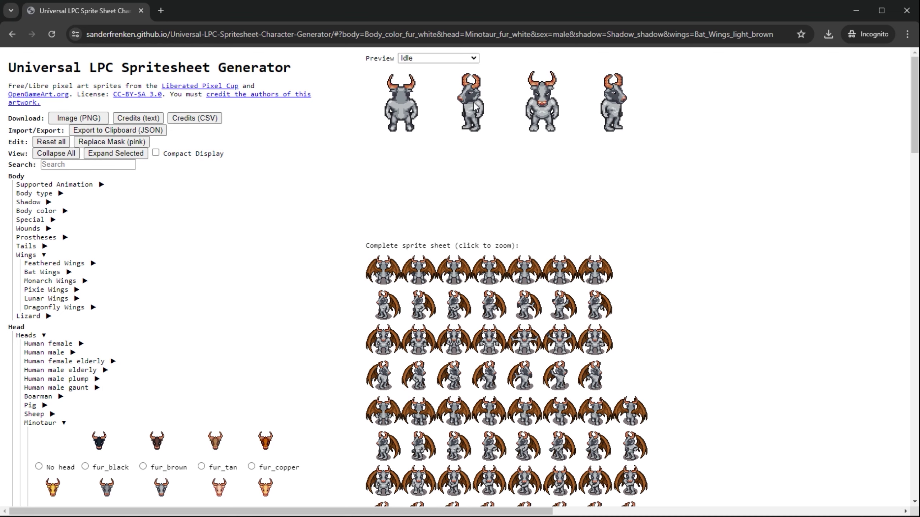
left_click(518, 295)
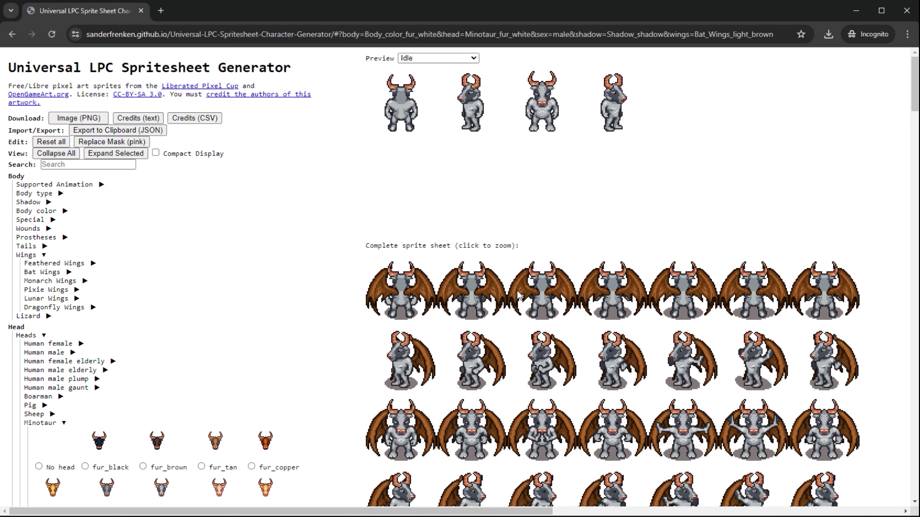
left_click(447, 59)
left_click(448, 59)
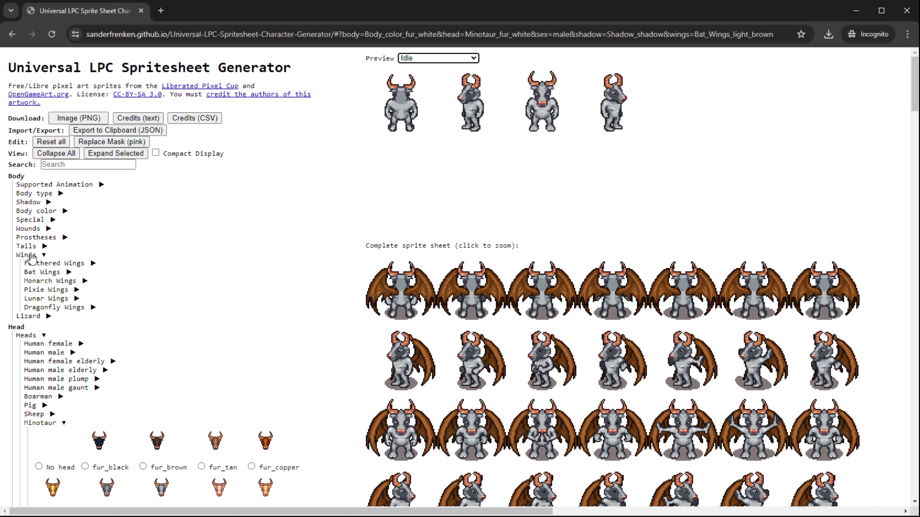
- Remove the bat wings from the character by choosing No wings
left_click(62, 264)
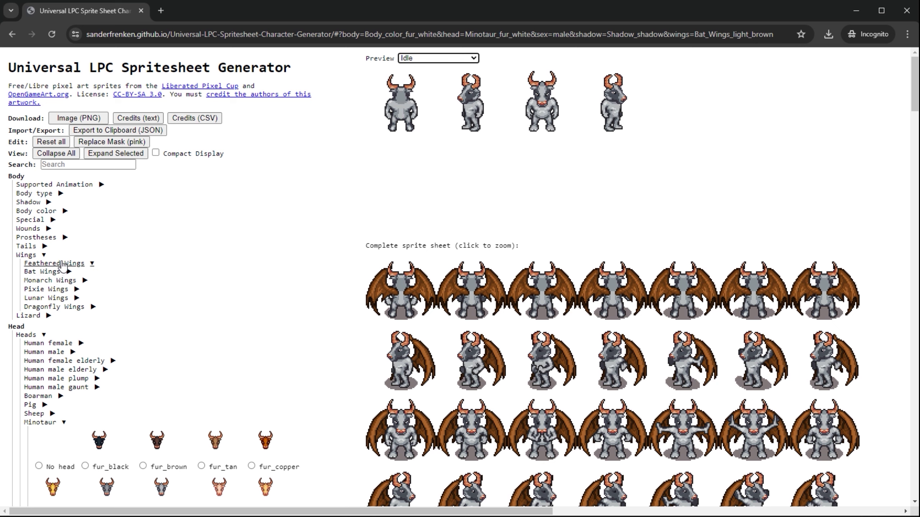
left_click(42, 272)
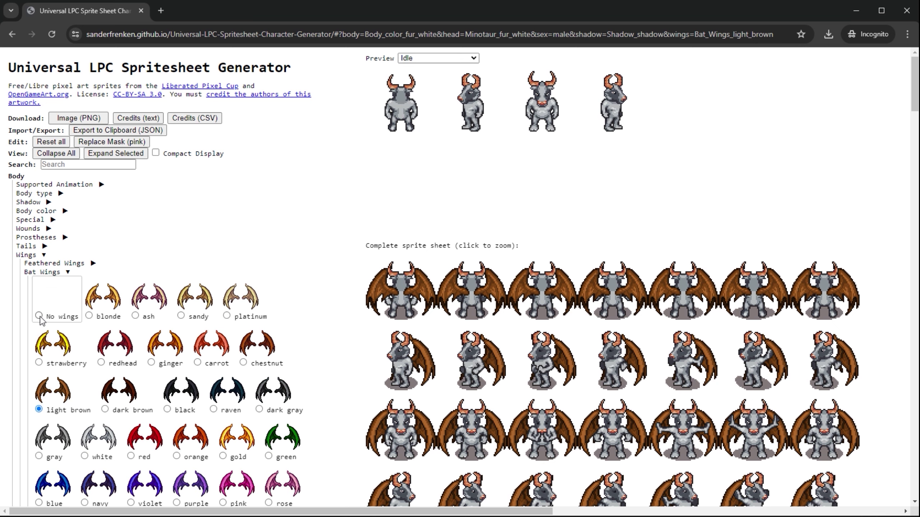
left_click(39, 315)
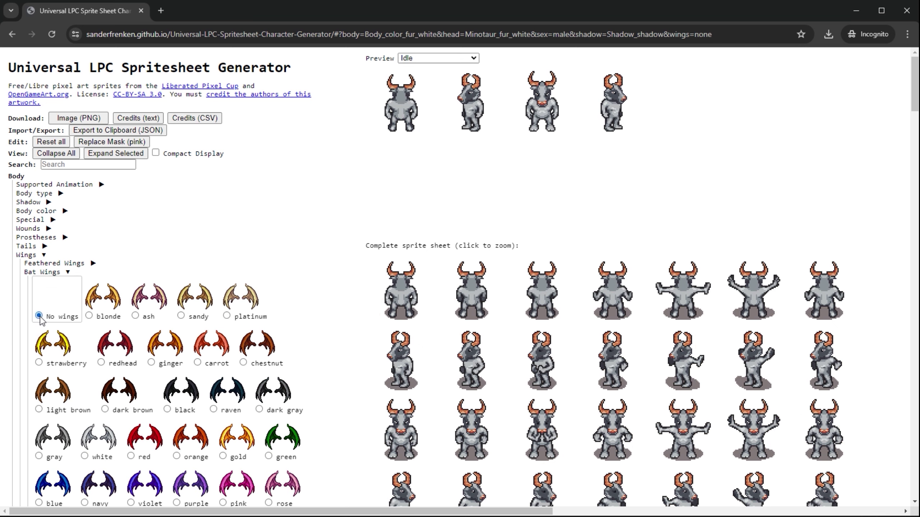
left_click(27, 255)
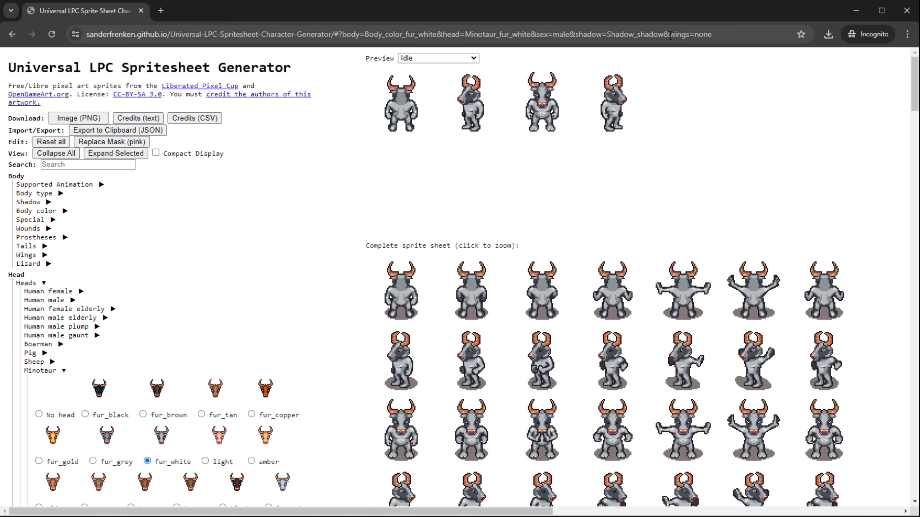
- Delete the wings=none parameter from the page address and load the shortened address
left_click(665, 33)
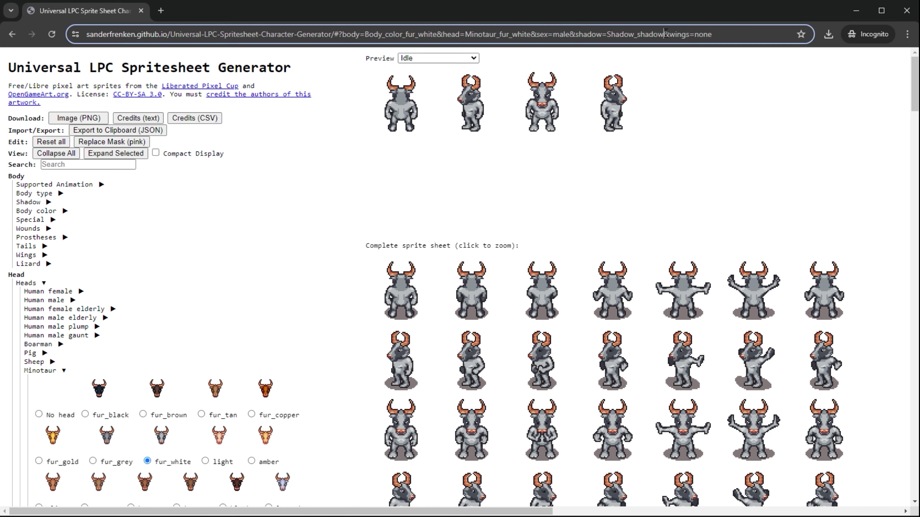
left_click_drag(665, 34, 719, 33)
key("BackSpace")
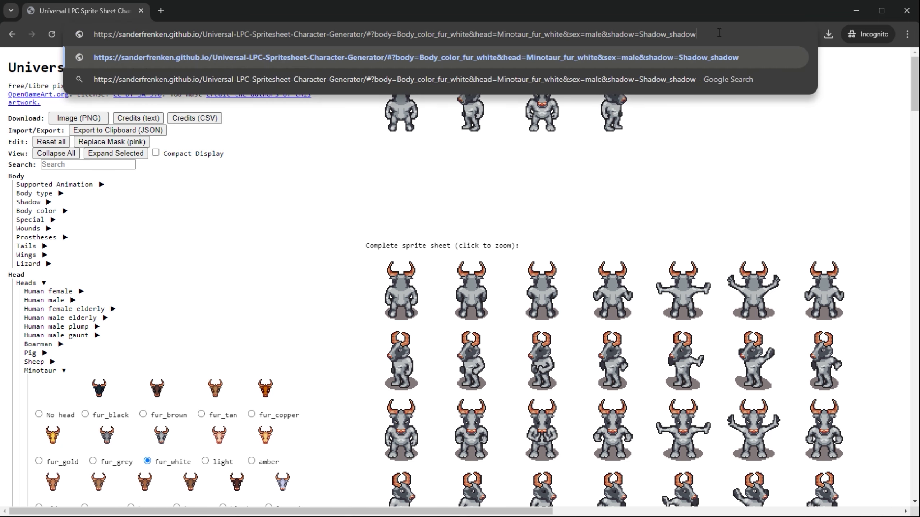
key("Return")
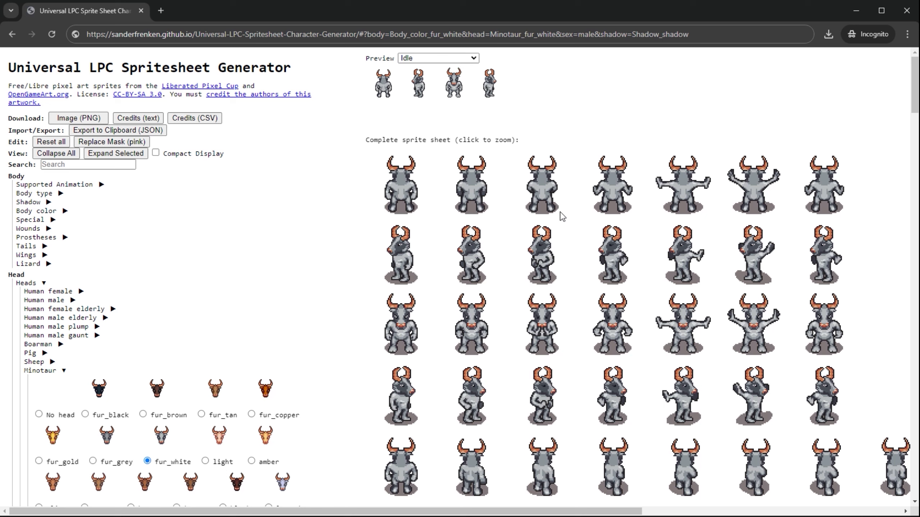
- Set the character to No shadow and delete the shadow=none and wings=none parameters from the page address, loading the result
left_click(41, 203)
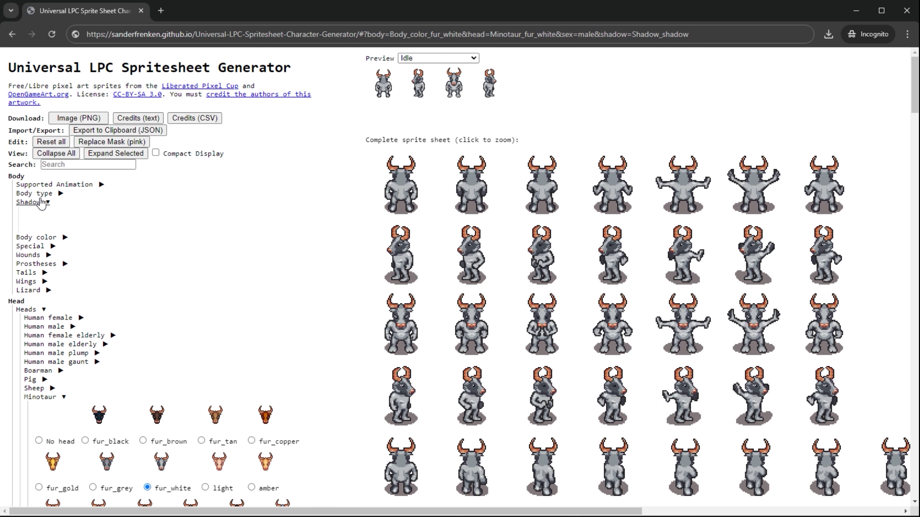
left_click(31, 246)
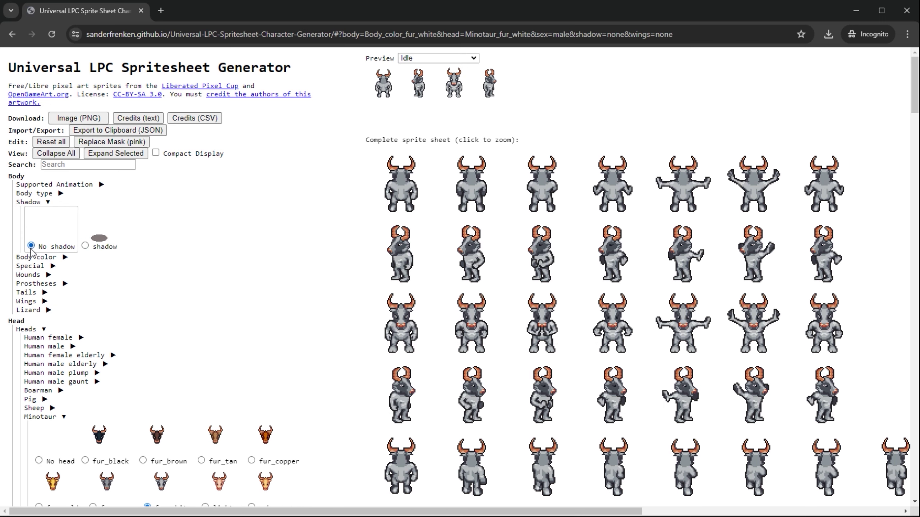
left_click(625, 38)
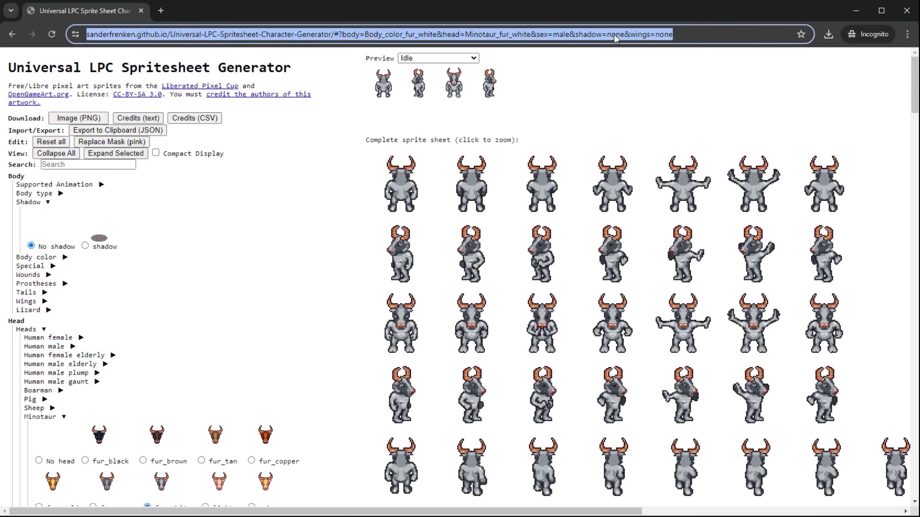
left_click(614, 38)
left_click_drag(601, 35, 719, 32)
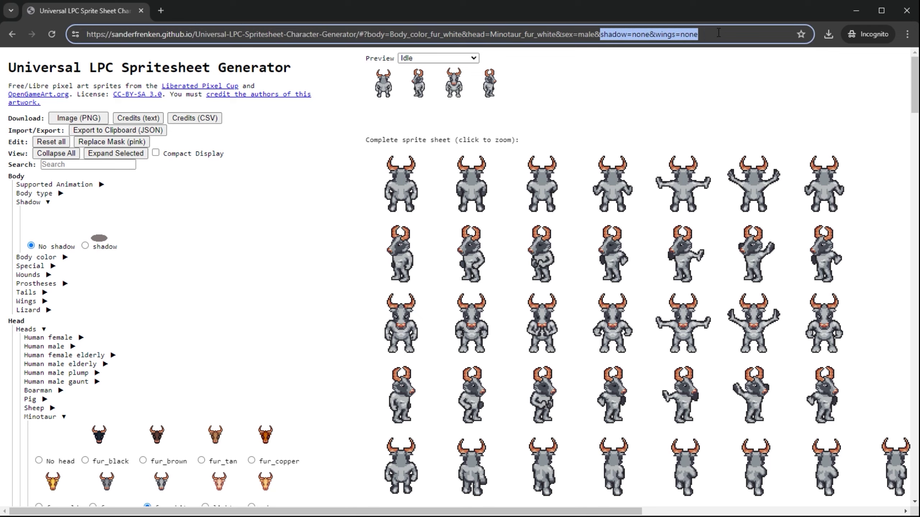
key("BackSpace")
key("Return")
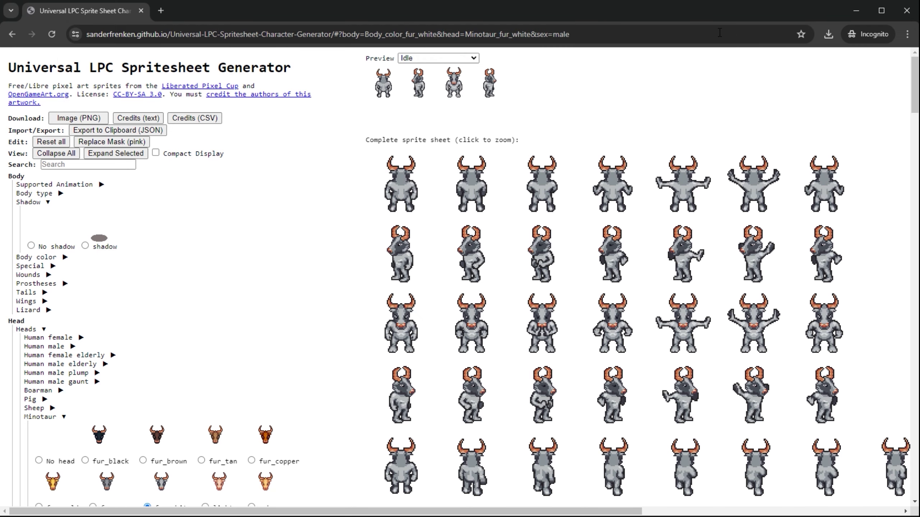
left_click(32, 203)
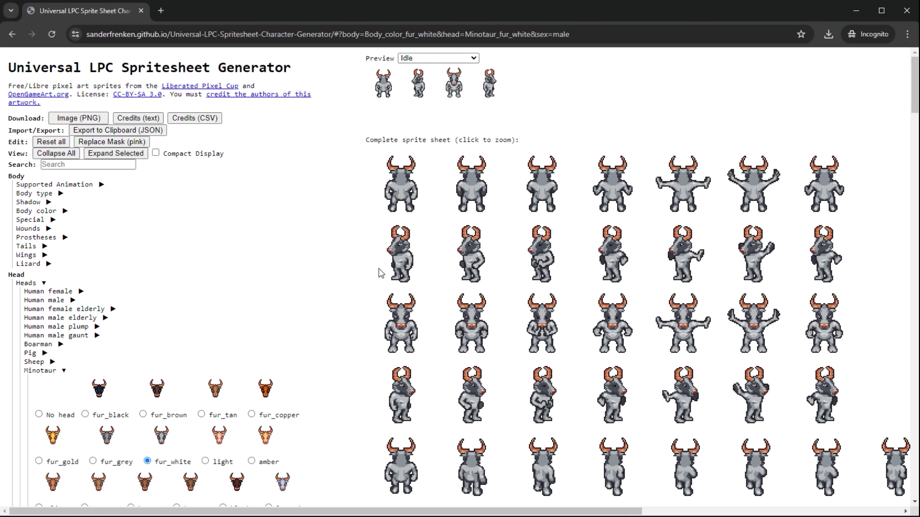
- Preview the character's Run animation
left_click(433, 59)
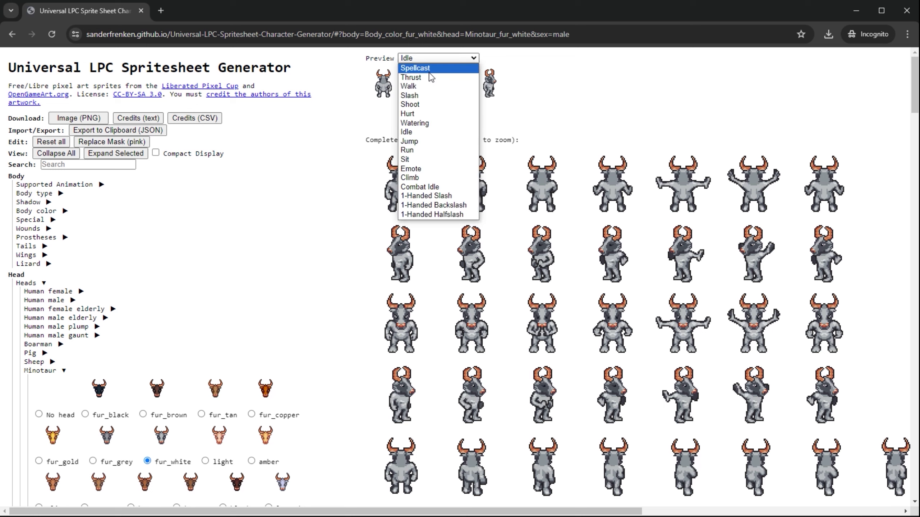
left_click(421, 150)
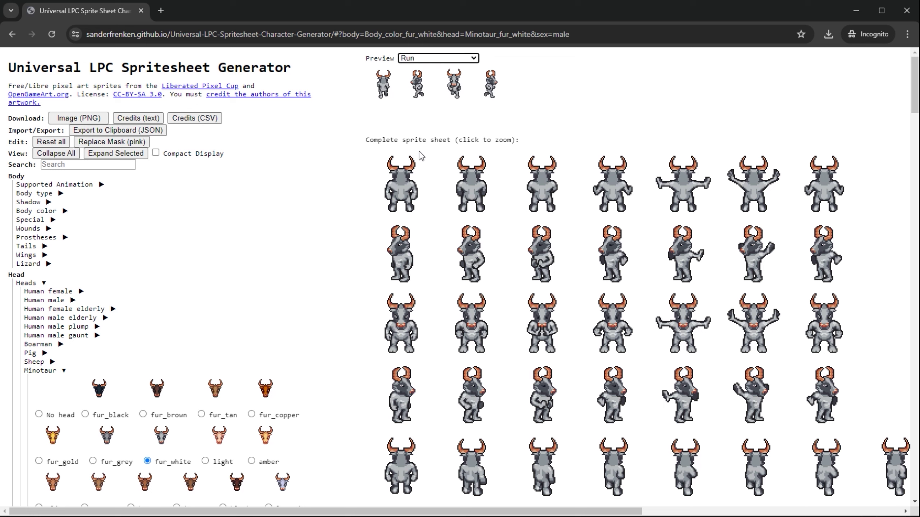
- Preview the character's Thrust animation and switch the preview to Walk
left_click(425, 57)
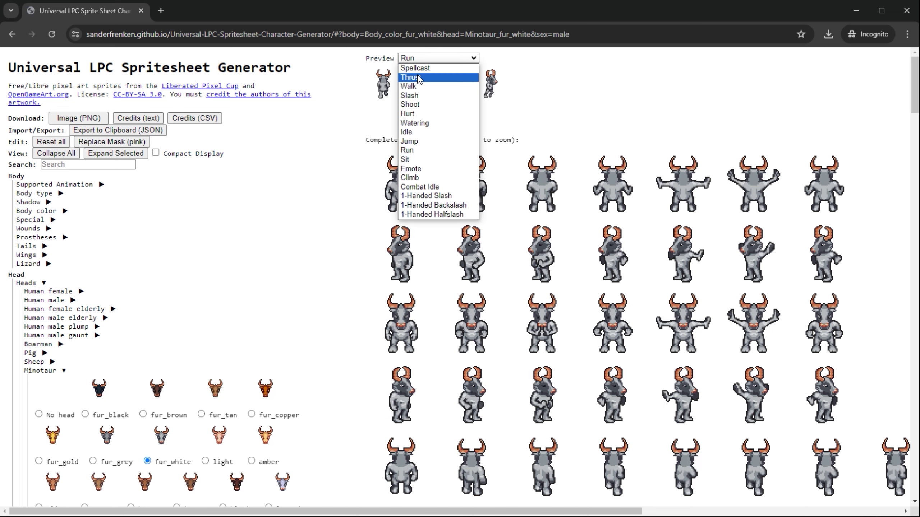
left_click(429, 74)
left_click(429, 58)
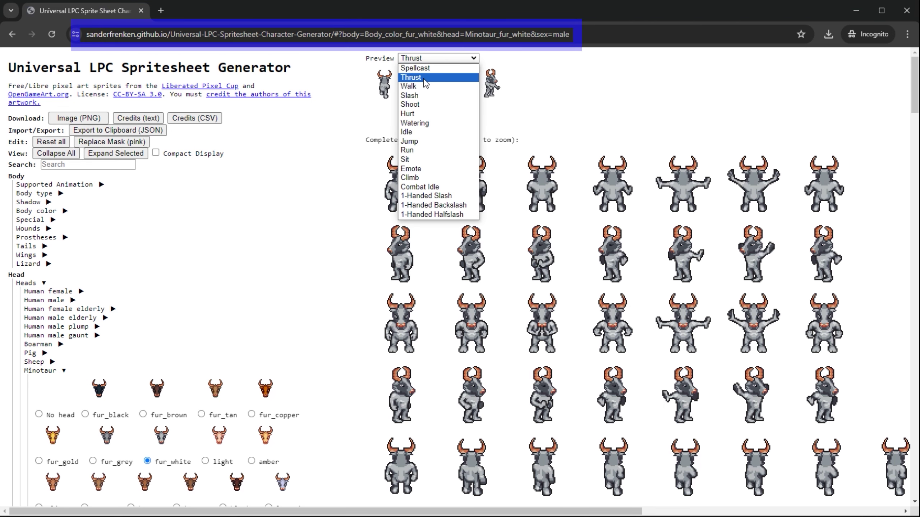
left_click(420, 88)
- Try the Alien head on the character in blue, zombie_green and bright_green
scroll(54, 318, "down", 5)
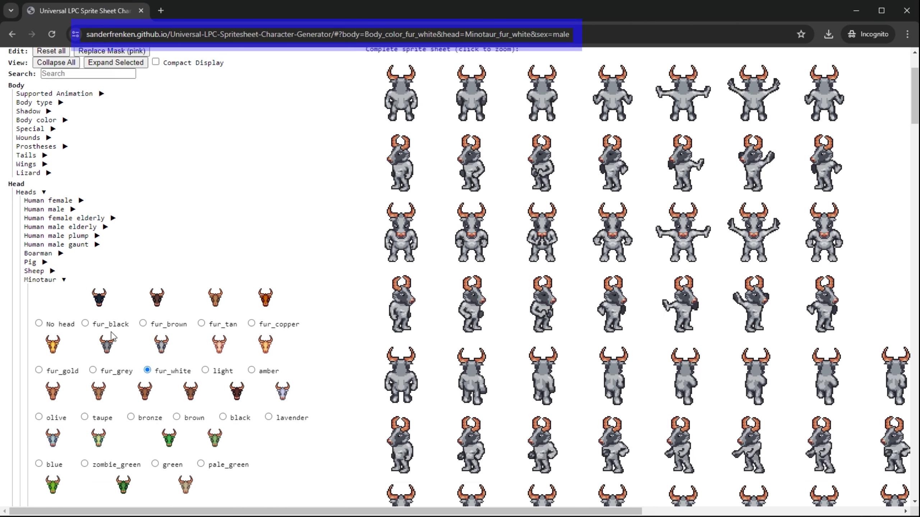
left_click(53, 154)
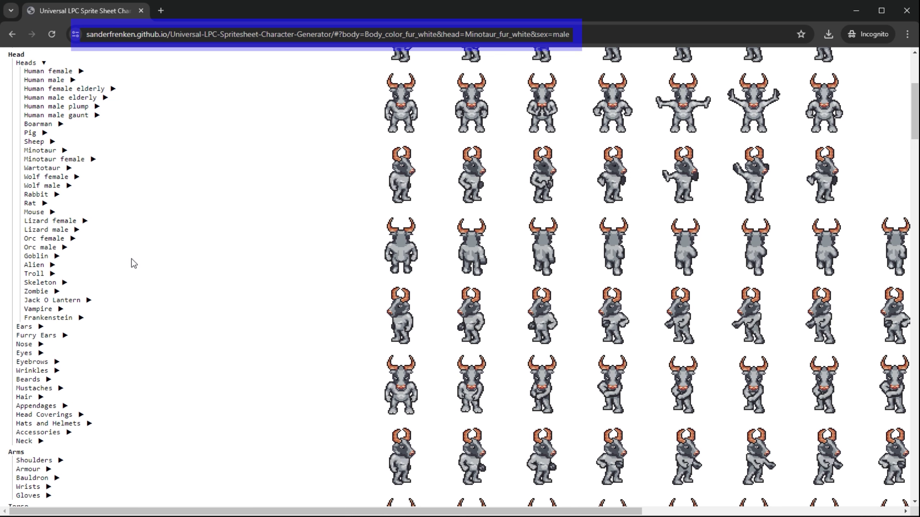
left_click(41, 266)
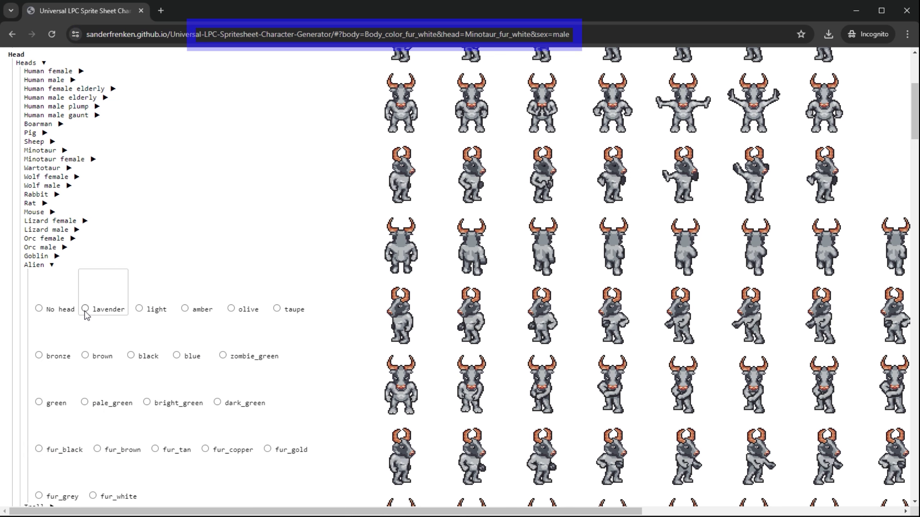
left_click(177, 355)
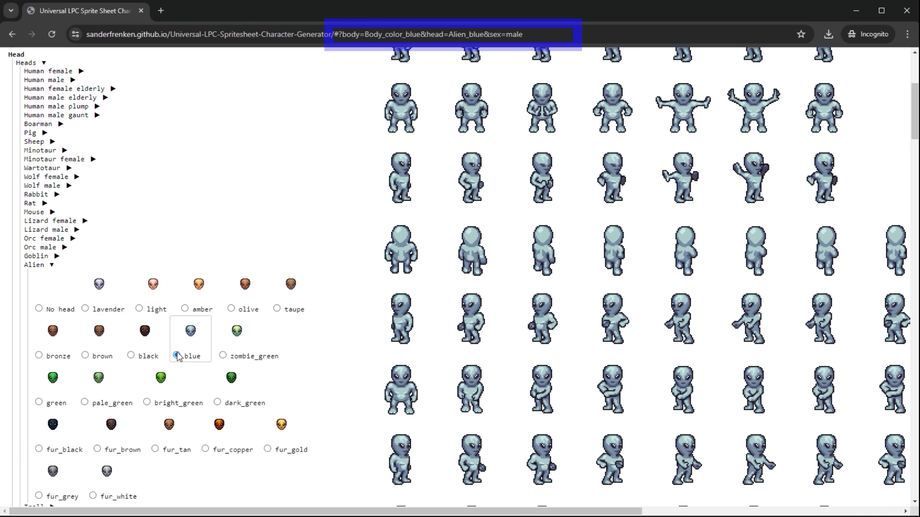
left_click(223, 356)
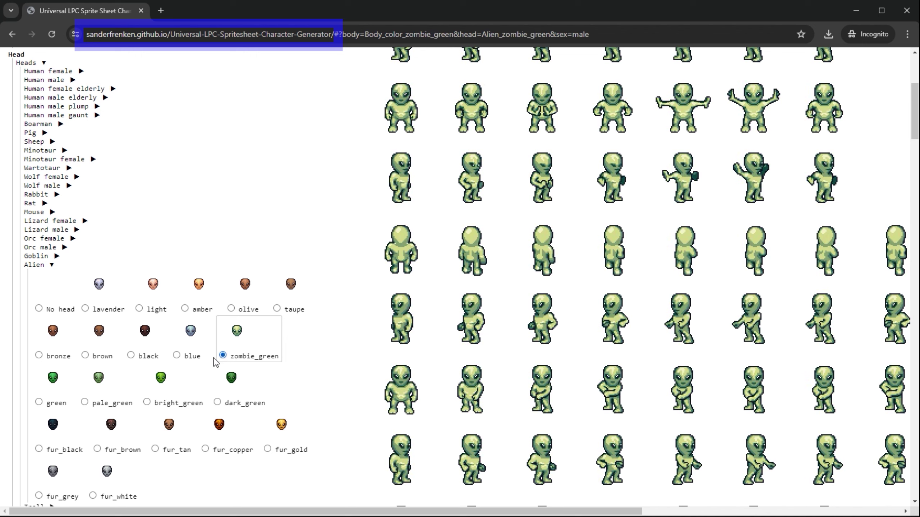
left_click(146, 404)
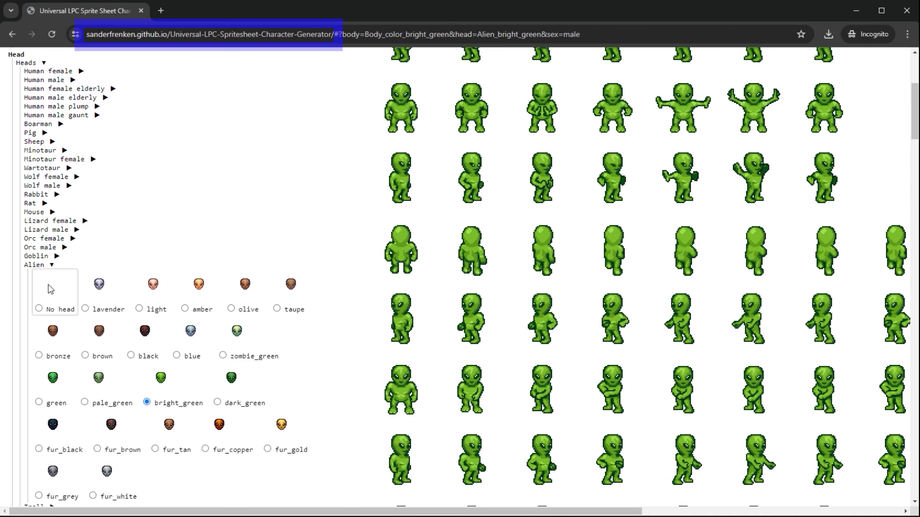
- Change the character's head to Rat in fur_grey
left_click(38, 268)
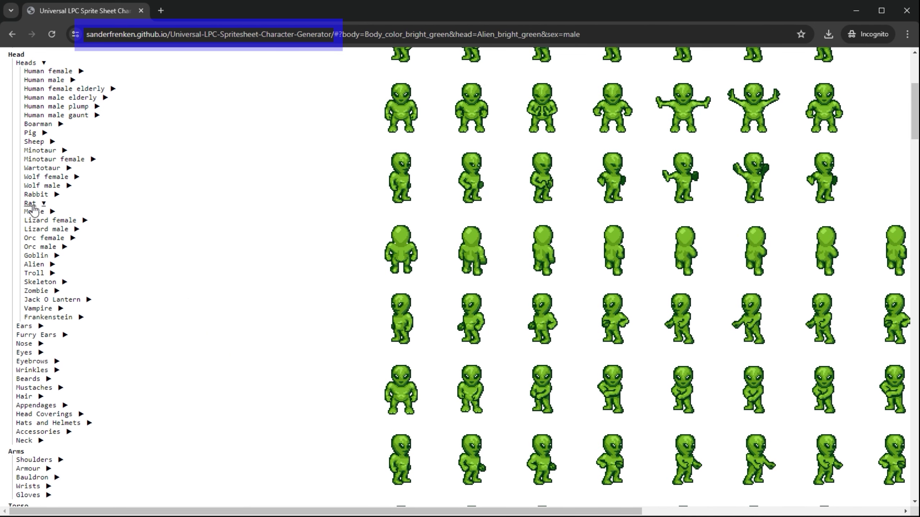
left_click(31, 204)
left_click(94, 293)
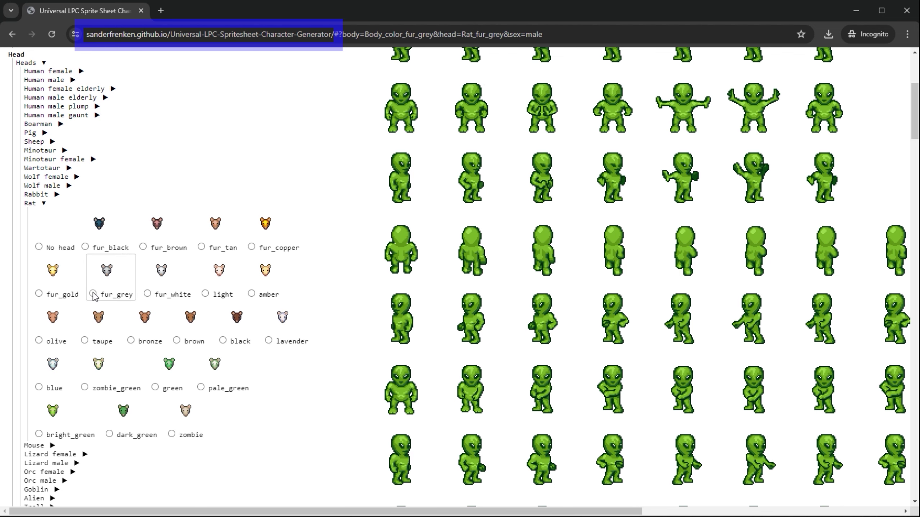
- Give the rat character a Lizard Tail (Alt Colors) in fur_grey
scroll(293, 330, "up", 5)
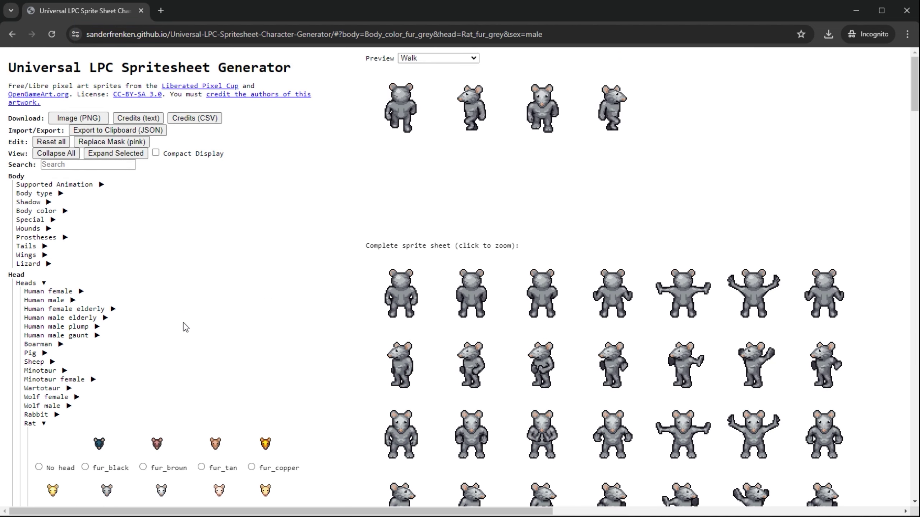
left_click(40, 247)
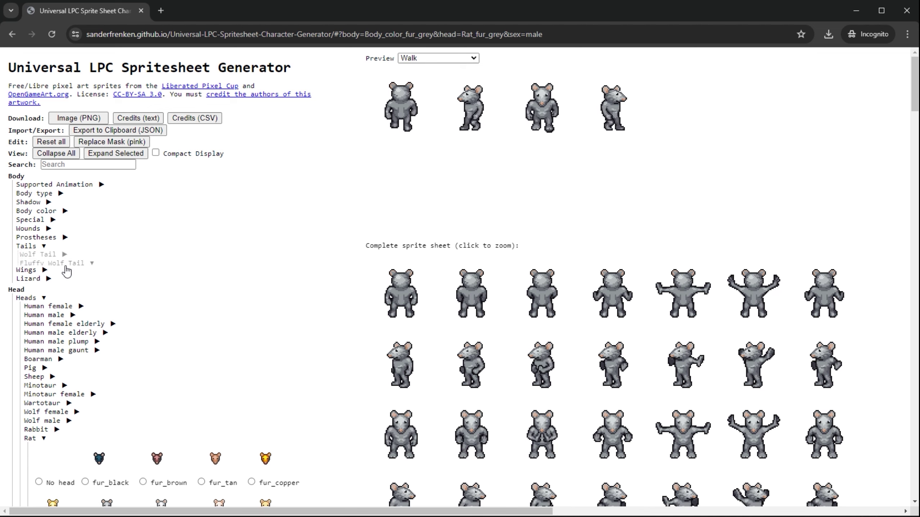
left_click(56, 281)
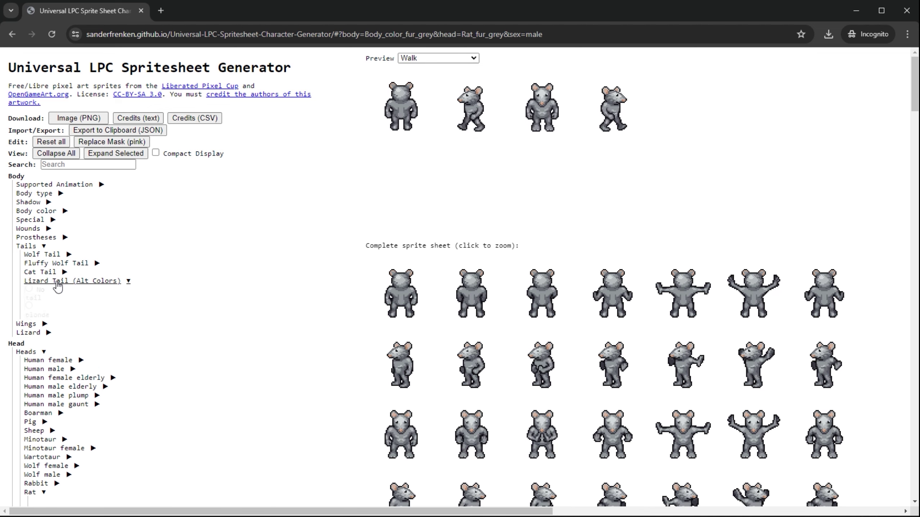
scroll(143, 356, "down", 4)
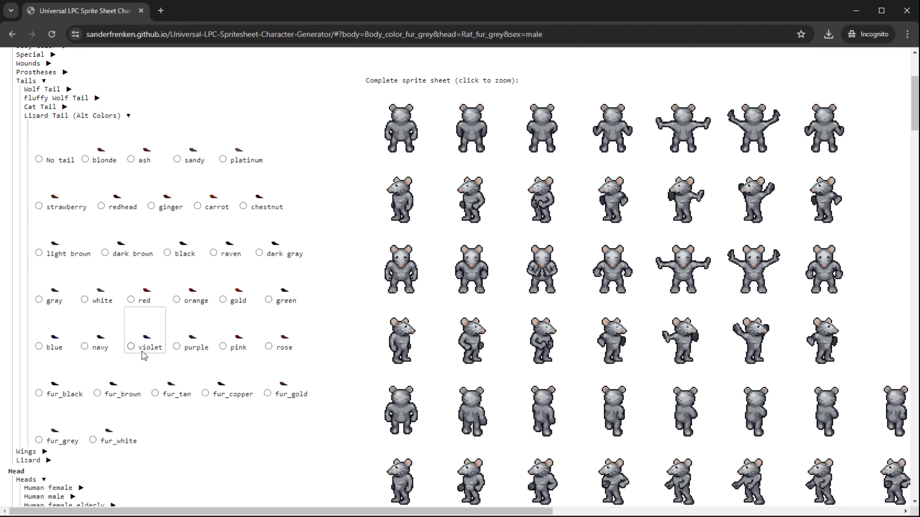
left_click(39, 440)
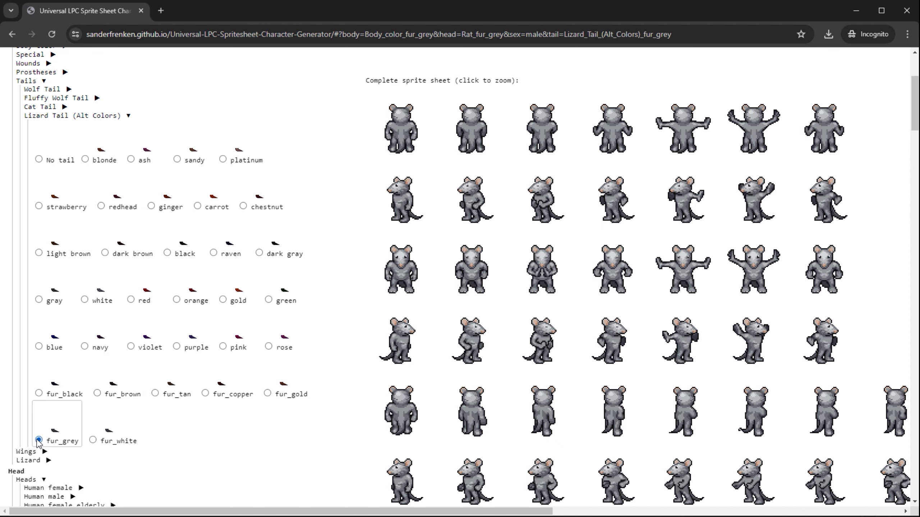
- Remove the lizard tail by choosing No tail, and collapse its colour options
scroll(311, 364, "up", 4)
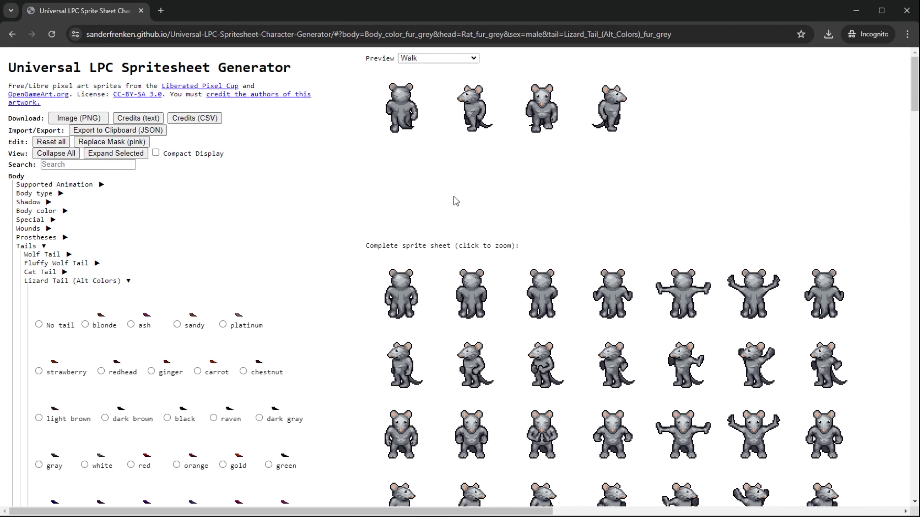
left_click(59, 325)
left_click(88, 282)
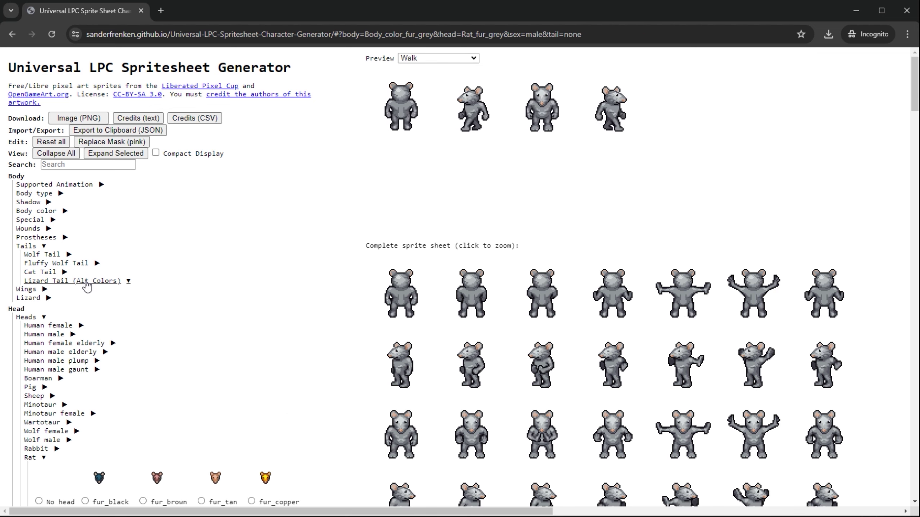
- Change the character's head to Orc male, trying black and bright_green and settling on pale_green
scroll(91, 297, "down", 4)
left_click(72, 296)
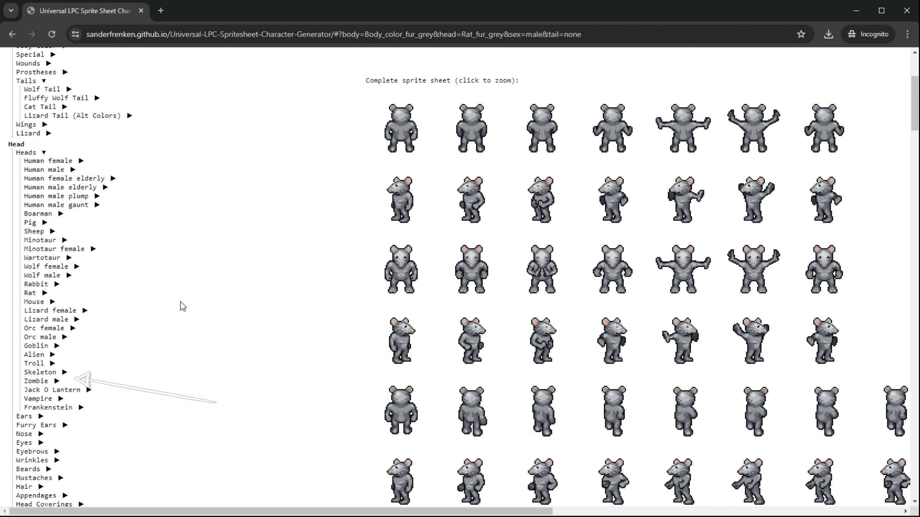
left_click(60, 398)
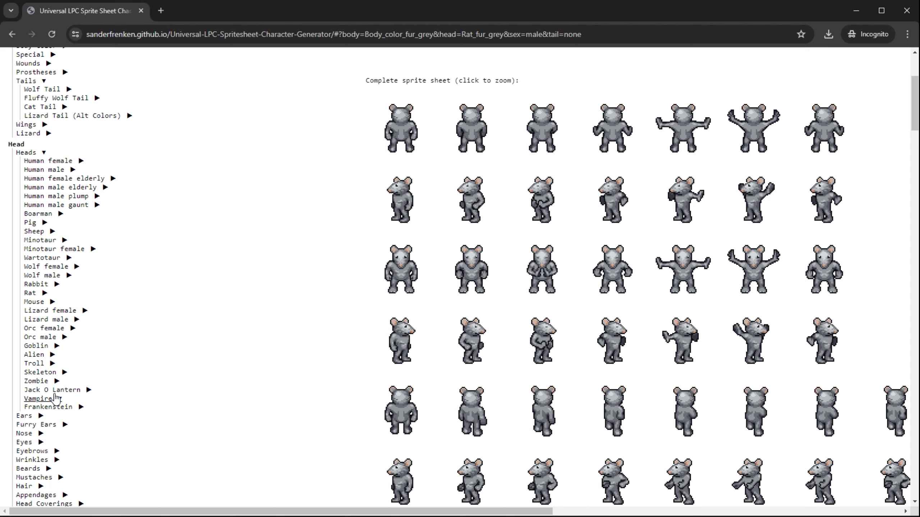
left_click(51, 336)
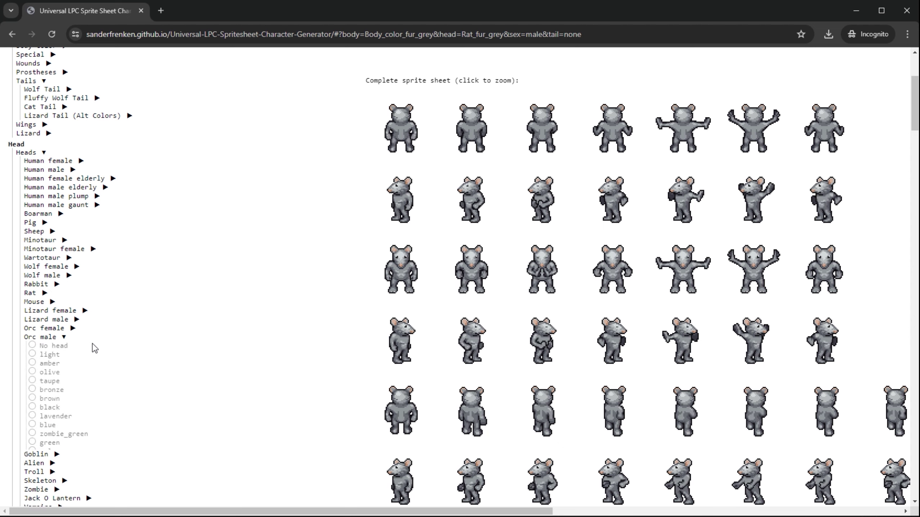
scroll(109, 355, "down", 1)
left_click(85, 373)
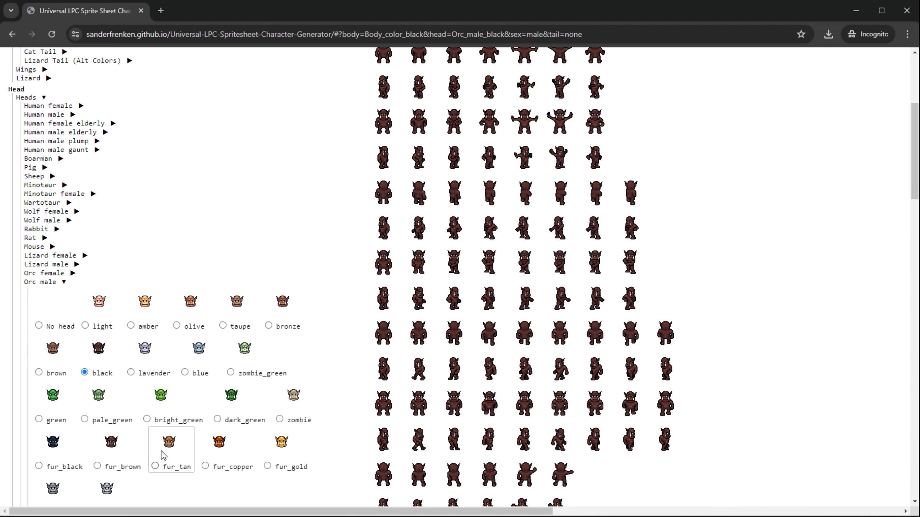
left_click(147, 419)
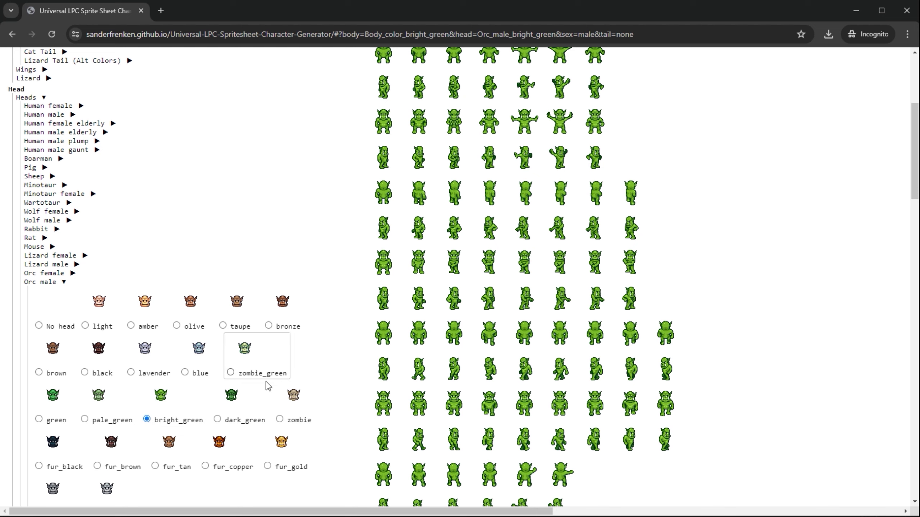
left_click(85, 420)
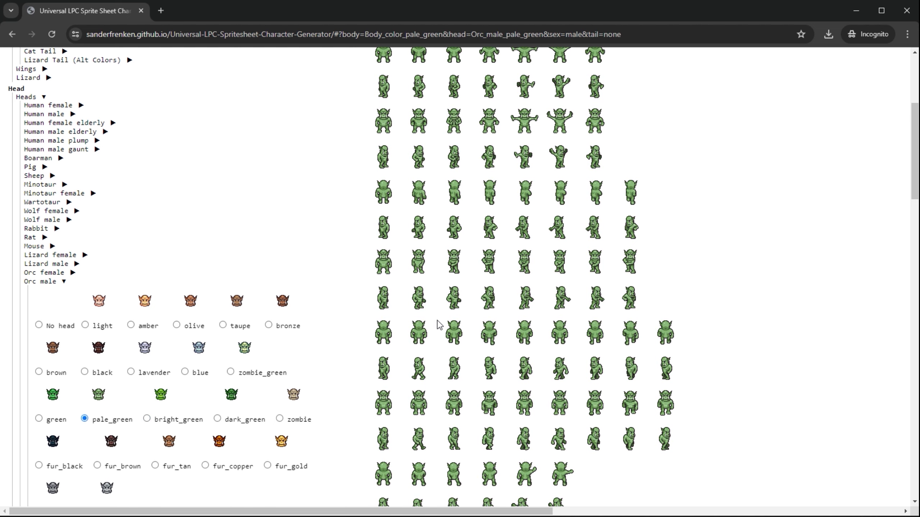
- Save the complete orc sprite sheet image to the Desktop under the file name player
scroll(439, 325, "up", 5)
left_click(422, 269)
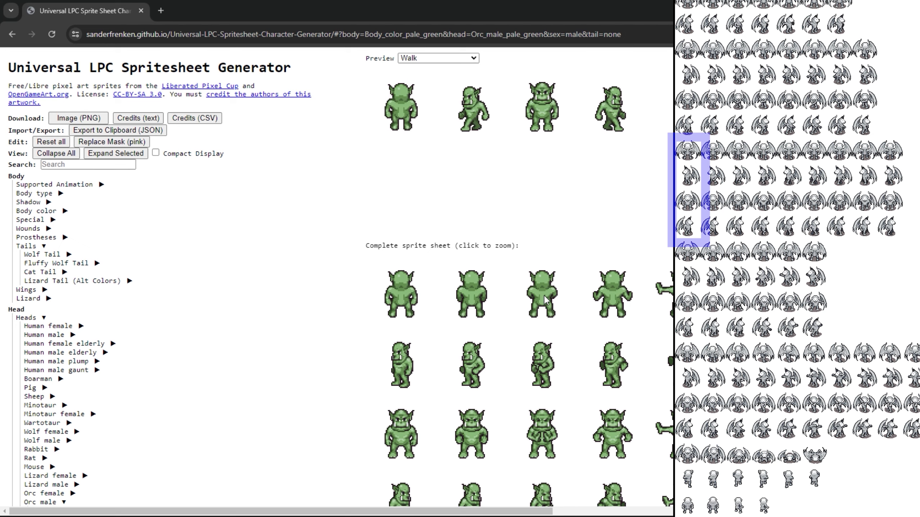
right_click(544, 297)
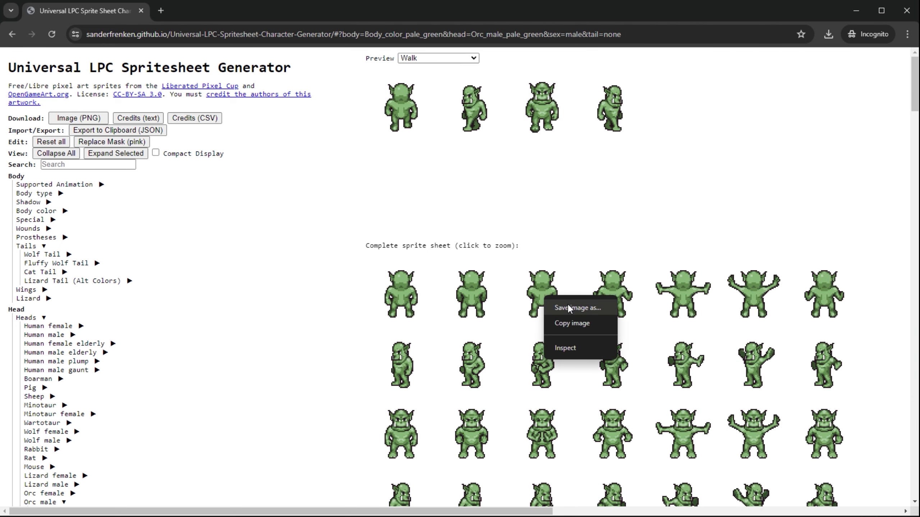
left_click(576, 308)
type("player")
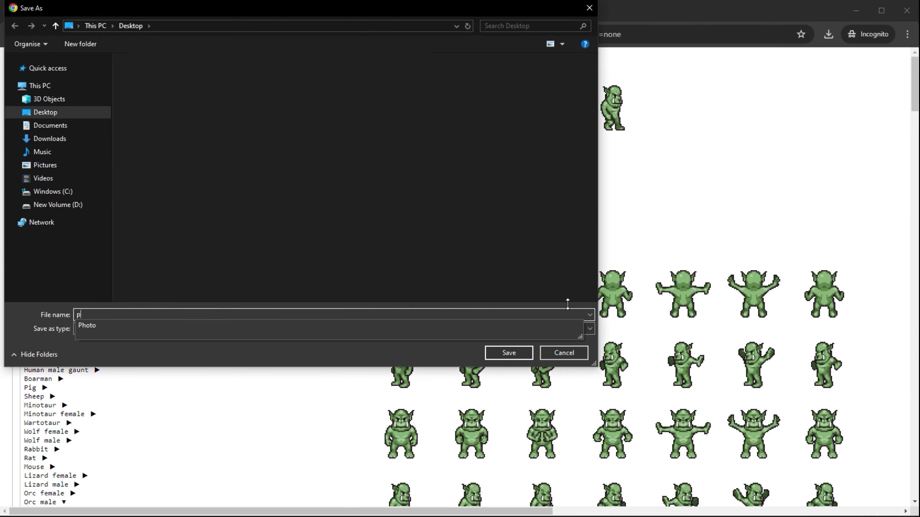
left_click(522, 352)
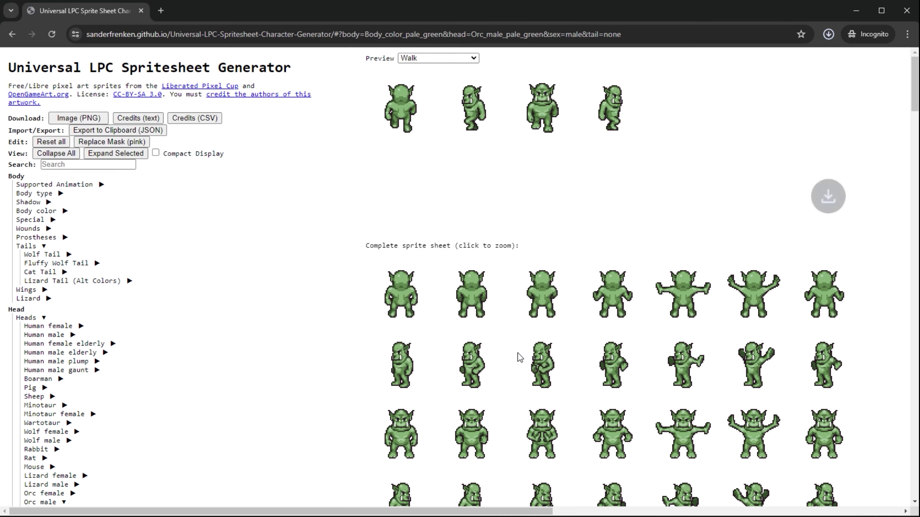
- Switch to the Unity project and create a folder named Player inside Assets/Art
key("alt+Tab")
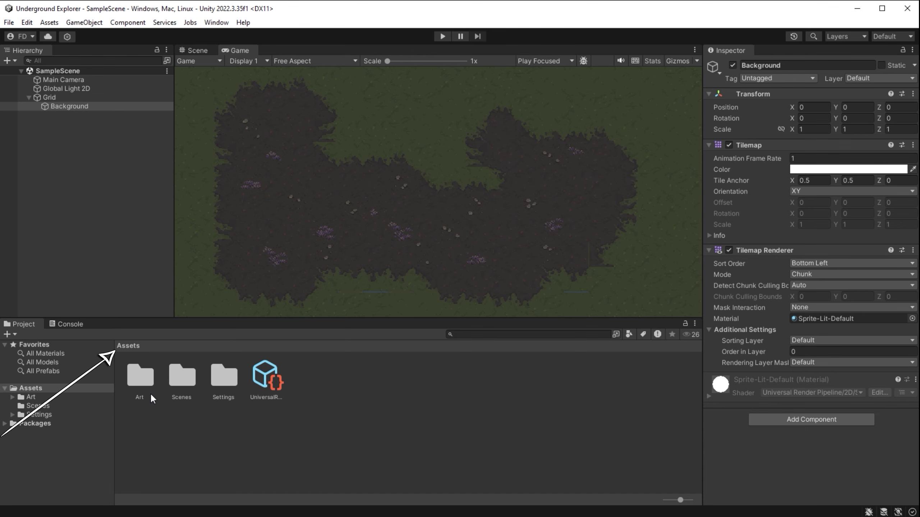
double_click(141, 375)
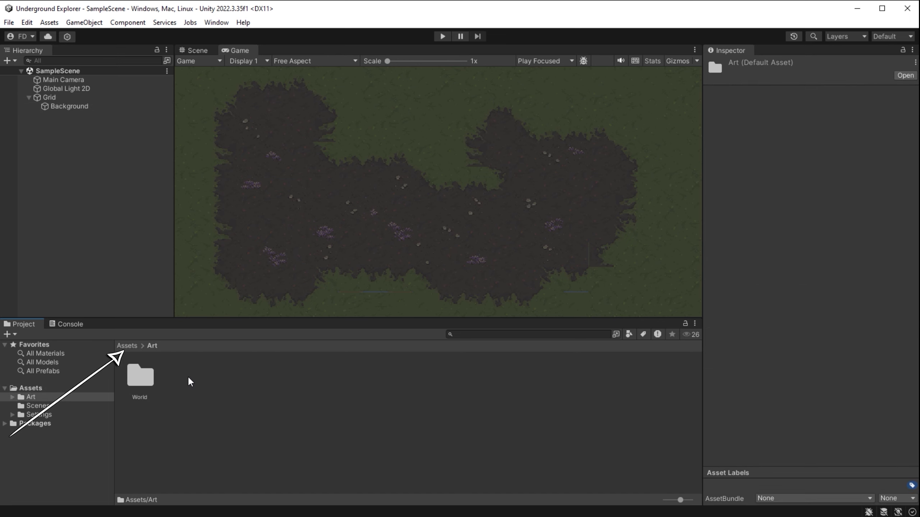
right_click(189, 379)
mouse_move(305, 71)
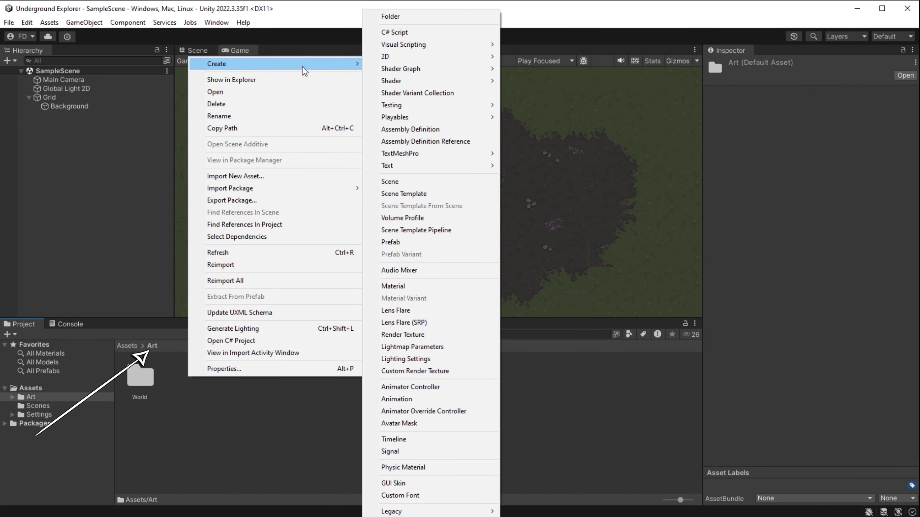
left_click(400, 20)
type("Player")
key("Return")
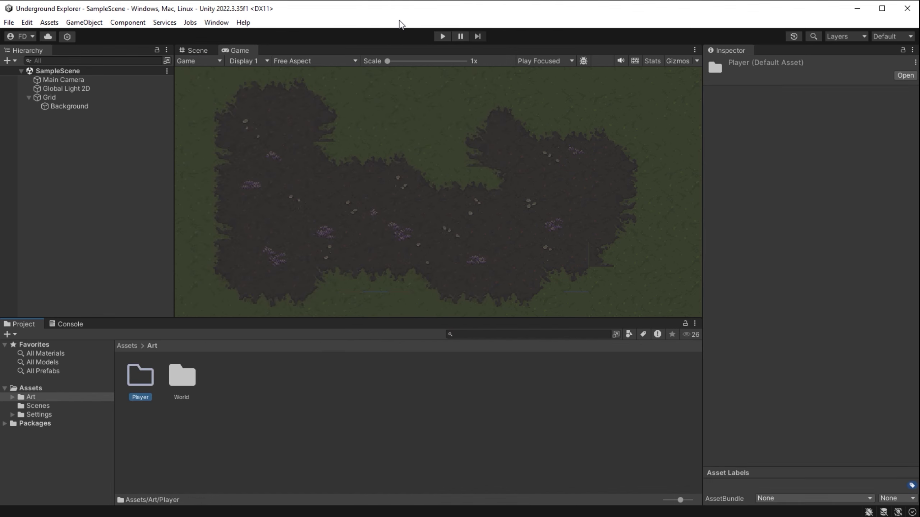
- Import the saved player image into the Player folder, select it and expand its sprite
double_click(147, 377)
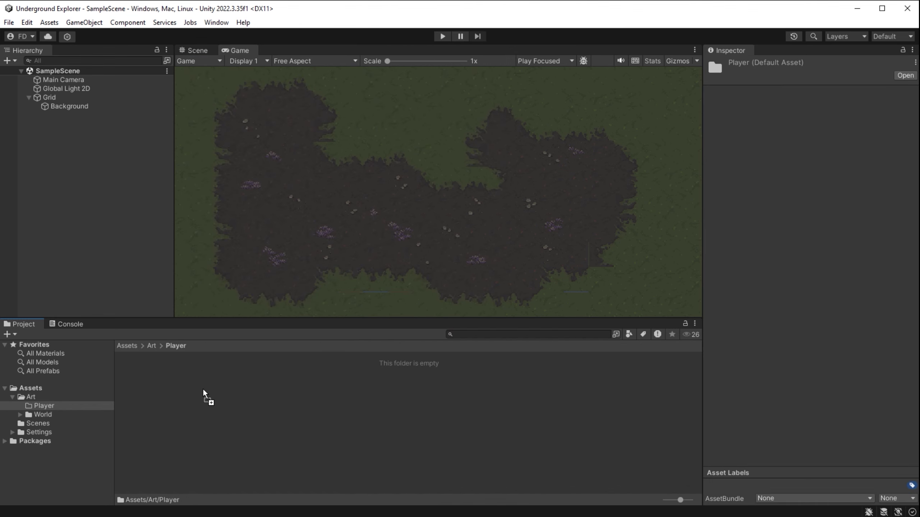
left_click_drag(204, 390, 204, 390)
left_click(138, 377)
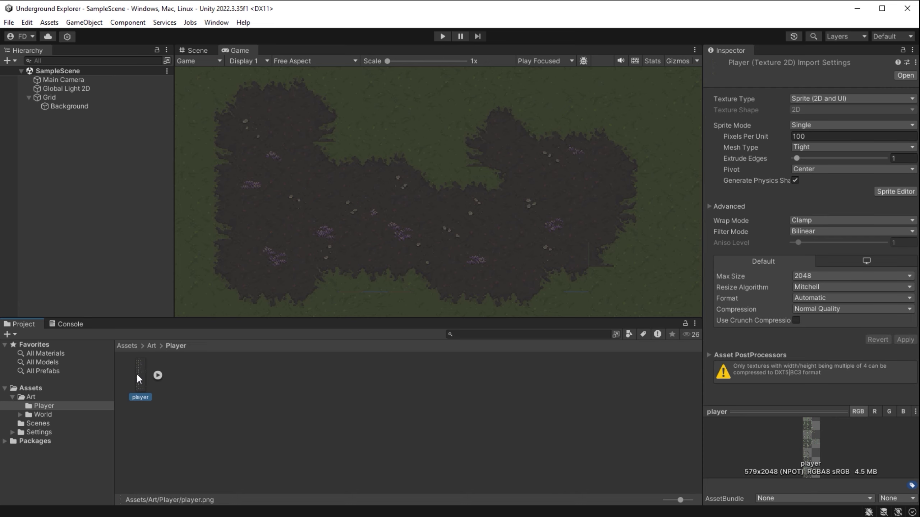
left_click(157, 376)
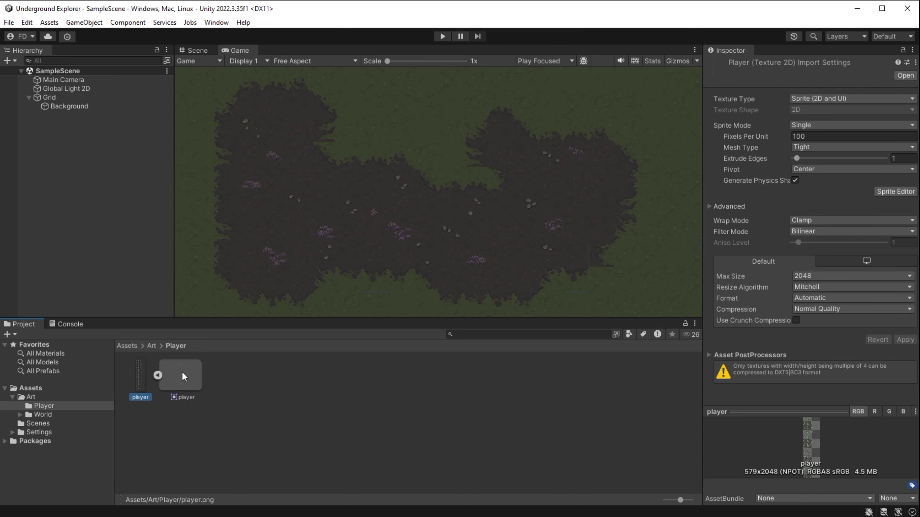
- Set the player texture's pixels per unit to 64 and its sprite mode to Multiple
left_click(851, 136)
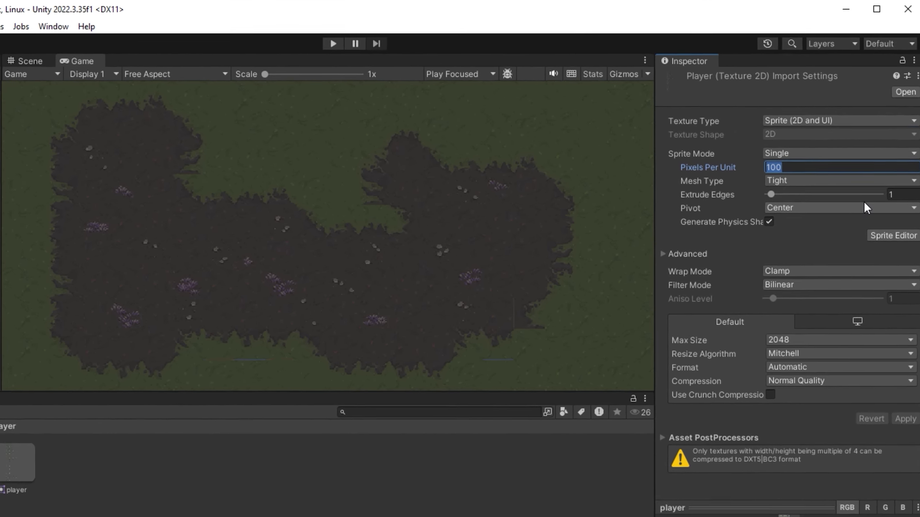
type("64")
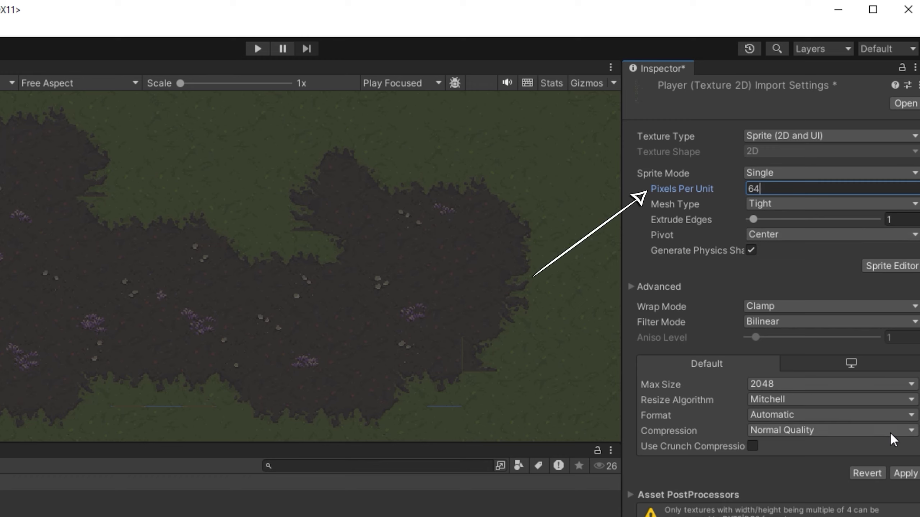
left_click(787, 174)
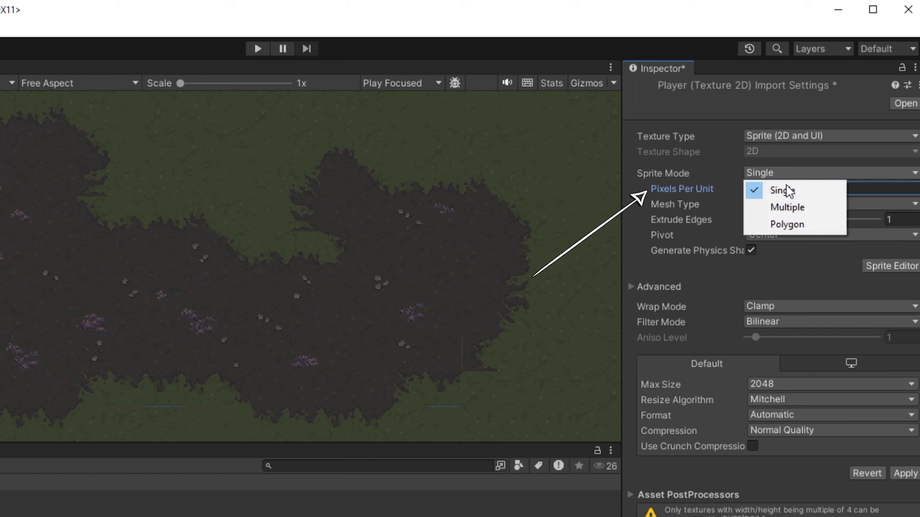
left_click(789, 208)
- Set the player texture's filter mode to Point (no filter) and compression to None, and apply the import settings
left_click(793, 304)
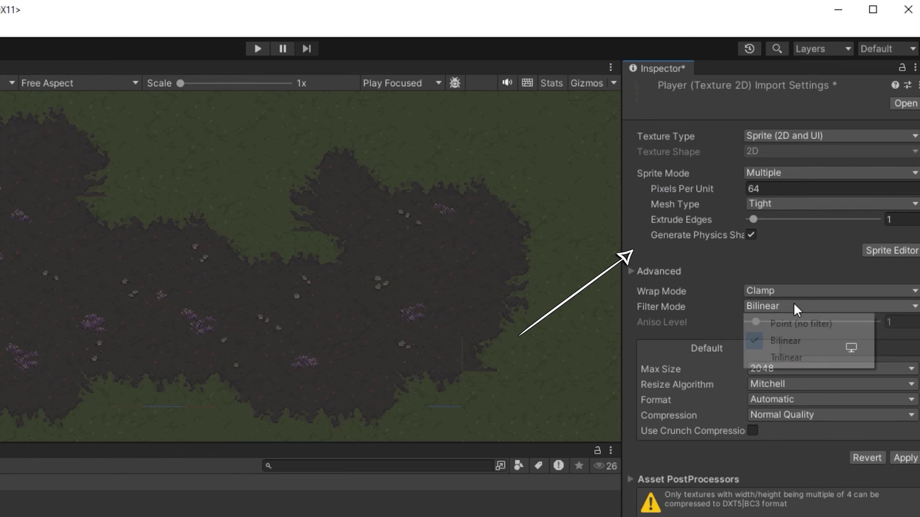
left_click(824, 327)
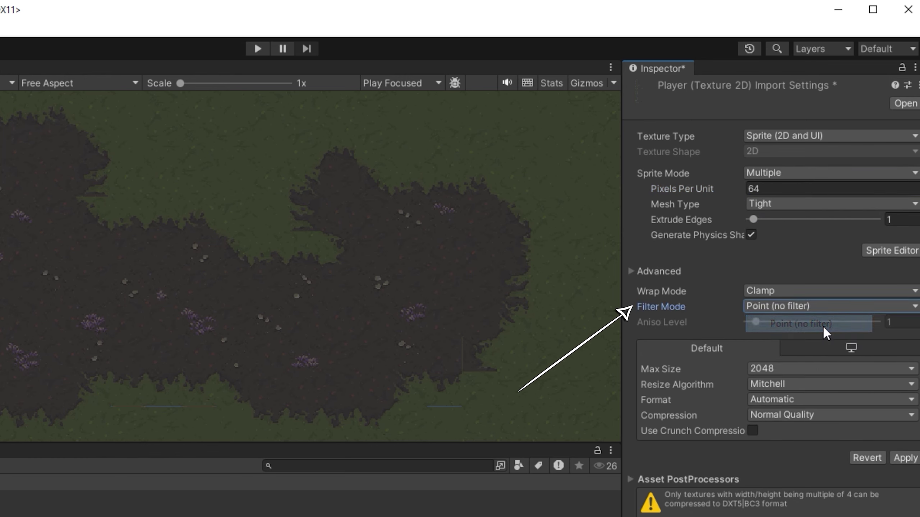
left_click(820, 413)
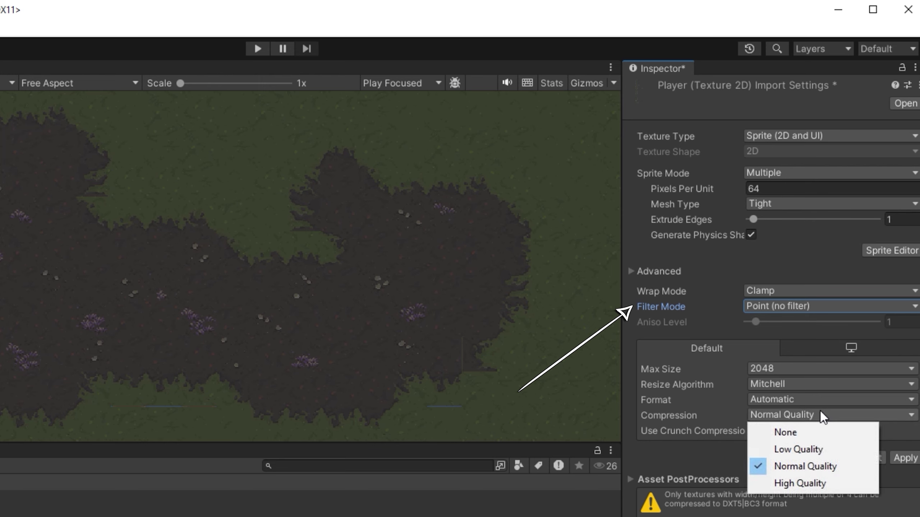
left_click(859, 434)
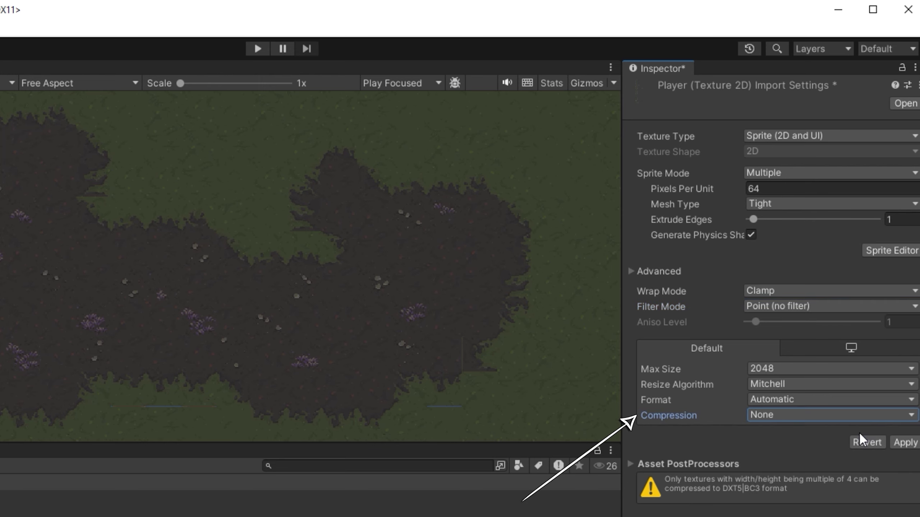
left_click(911, 446)
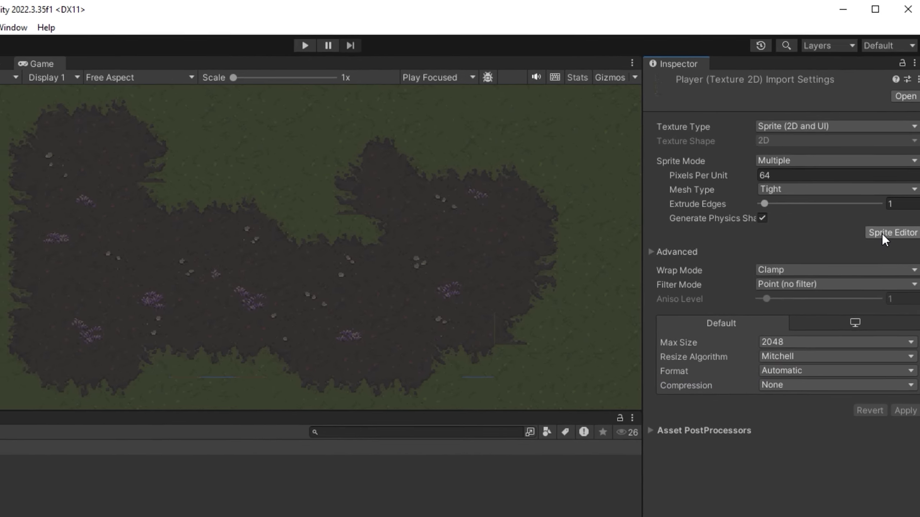
- Examine the orc sprites' image quality up close in the Sprite Editor, and close the editor
left_click(883, 234)
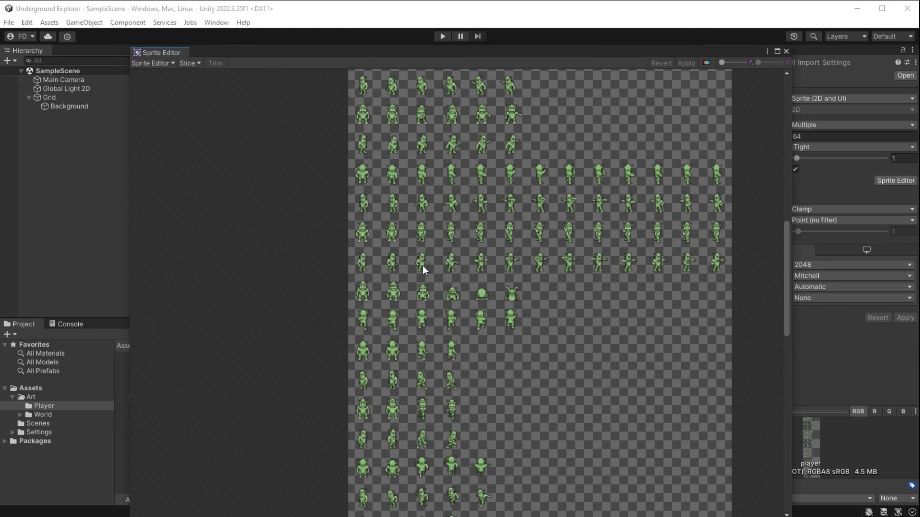
scroll(422, 264, "up", 6)
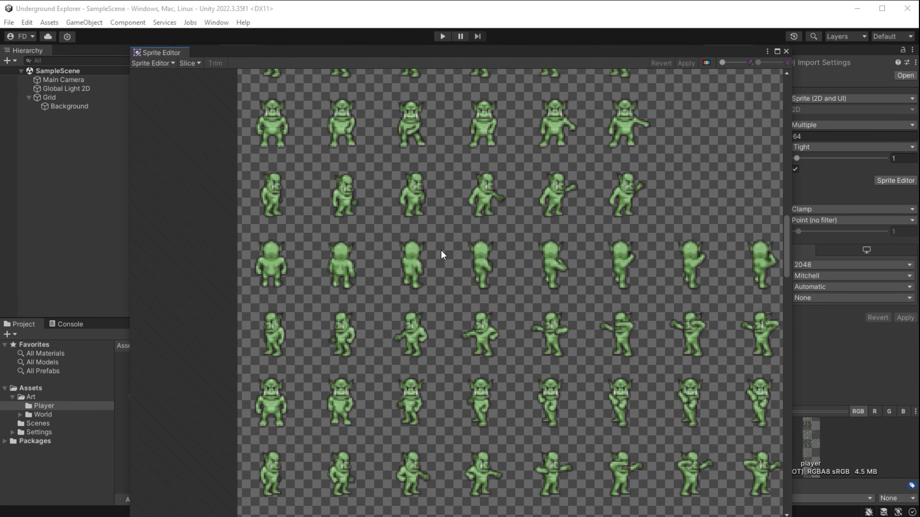
scroll(442, 255, "up", 2)
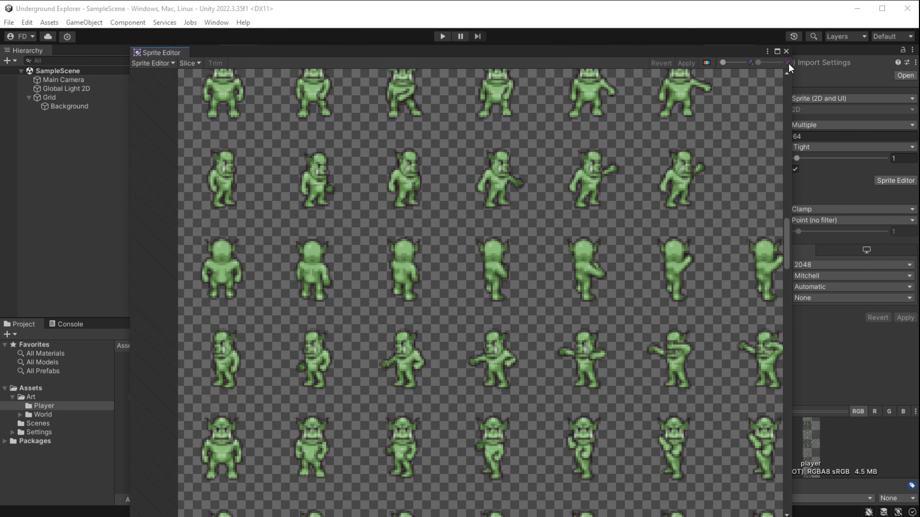
left_click(785, 51)
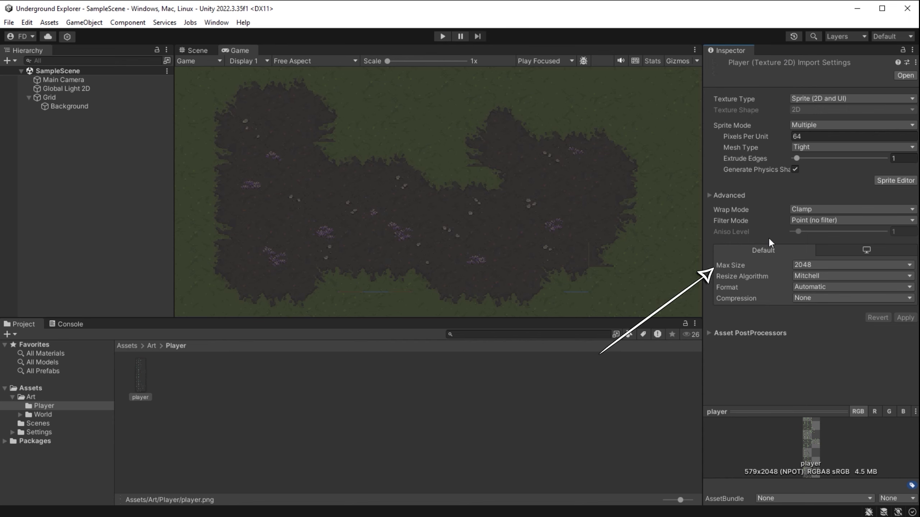
- Try a max size of 4096 for the player texture and check the sprites' sharpness in the Sprite Editor
left_click(818, 264)
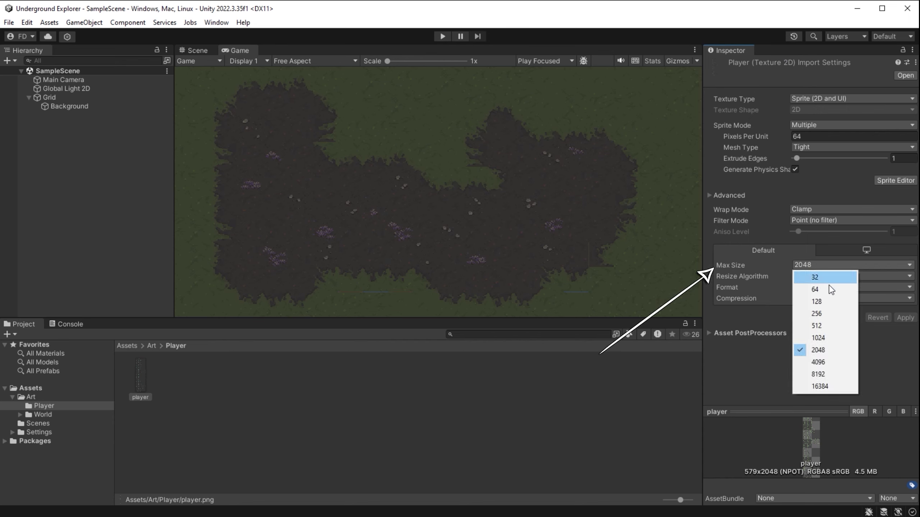
left_click(819, 362)
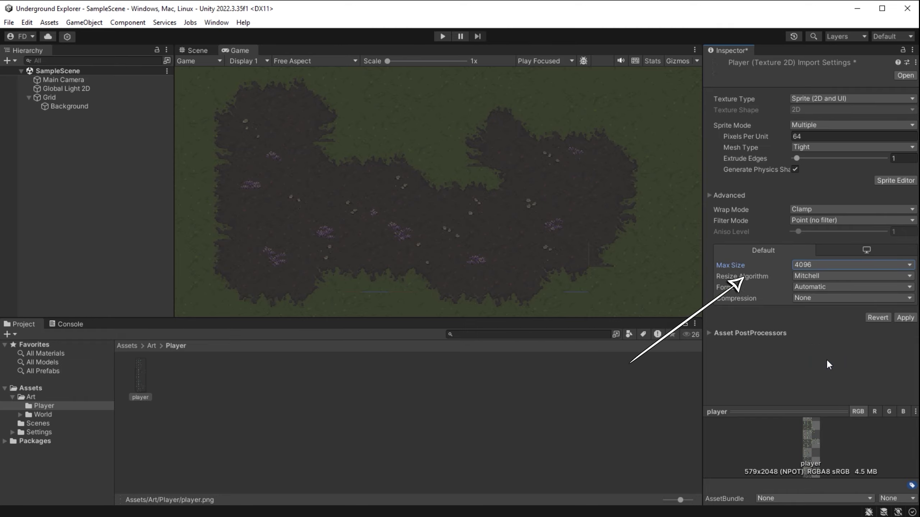
left_click(903, 317)
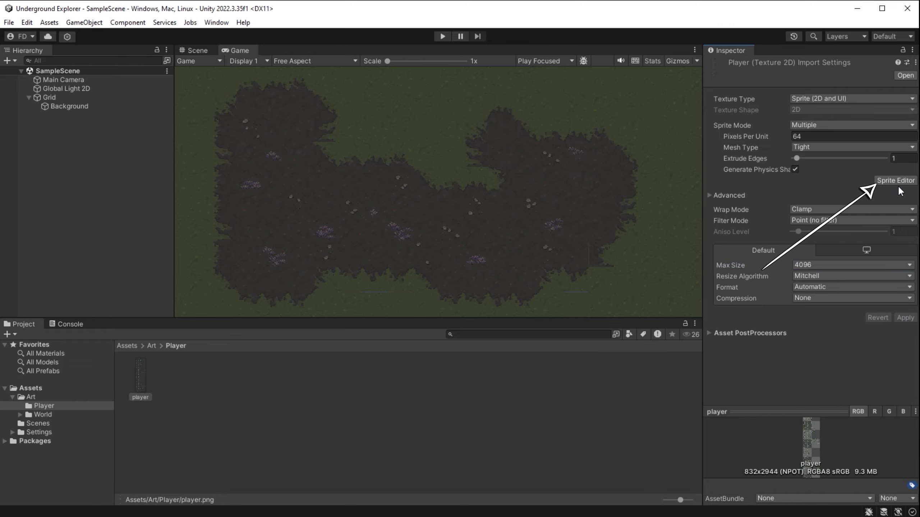
left_click(895, 181)
scroll(497, 295, "up", 10)
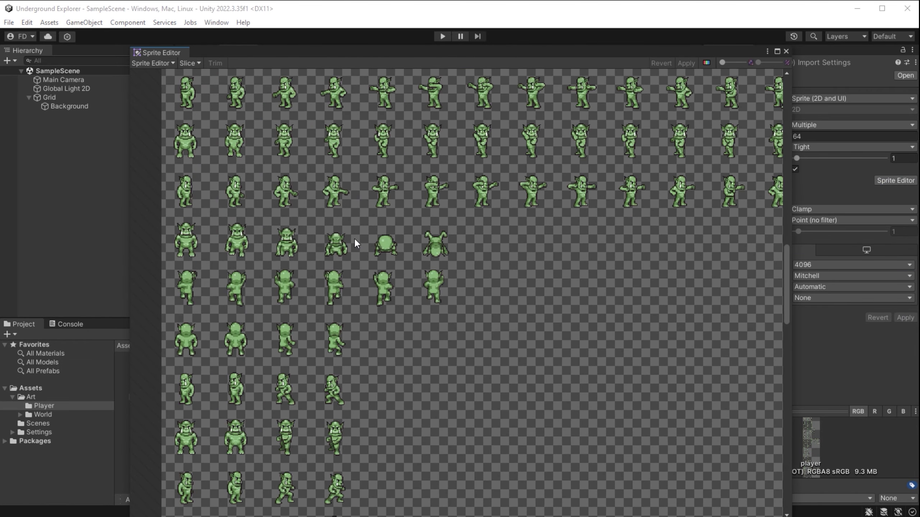
scroll(405, 261, "up", 5)
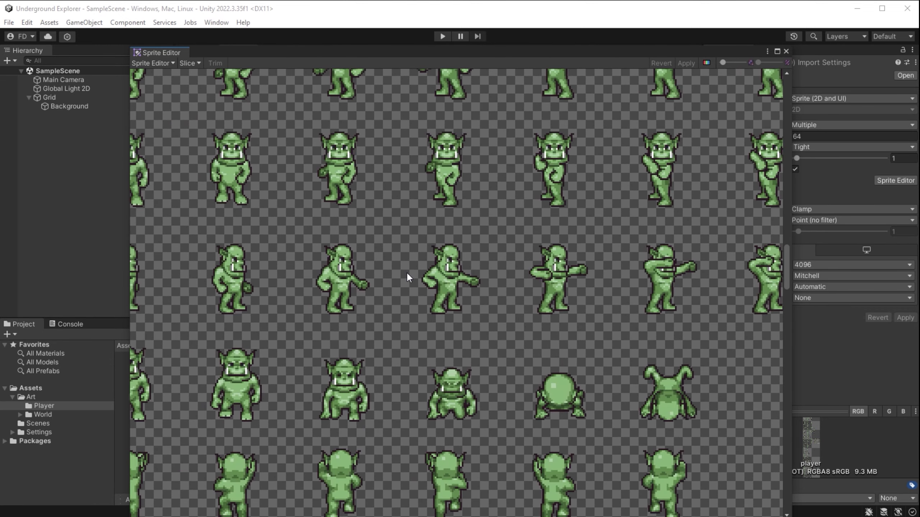
left_click(785, 52)
- Set the player texture's max size to 8192 and apply the import settings
left_click(829, 261)
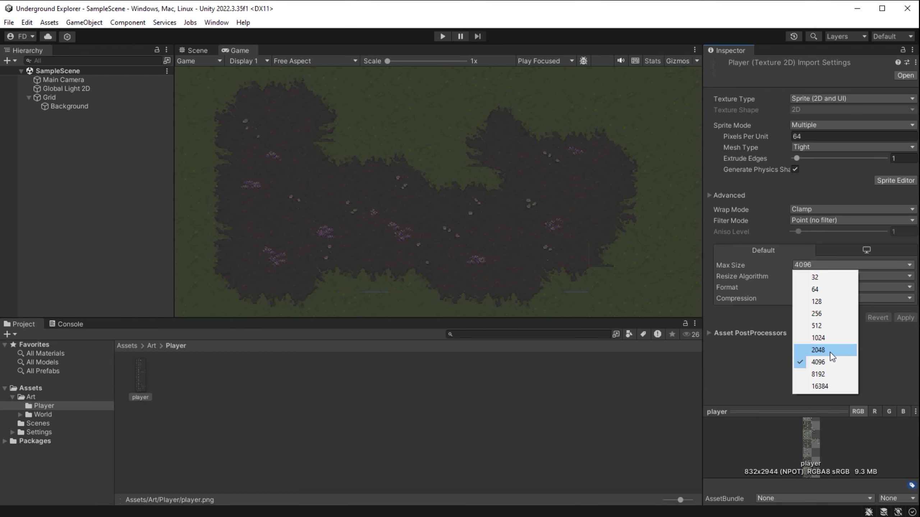
left_click(826, 372)
left_click(906, 318)
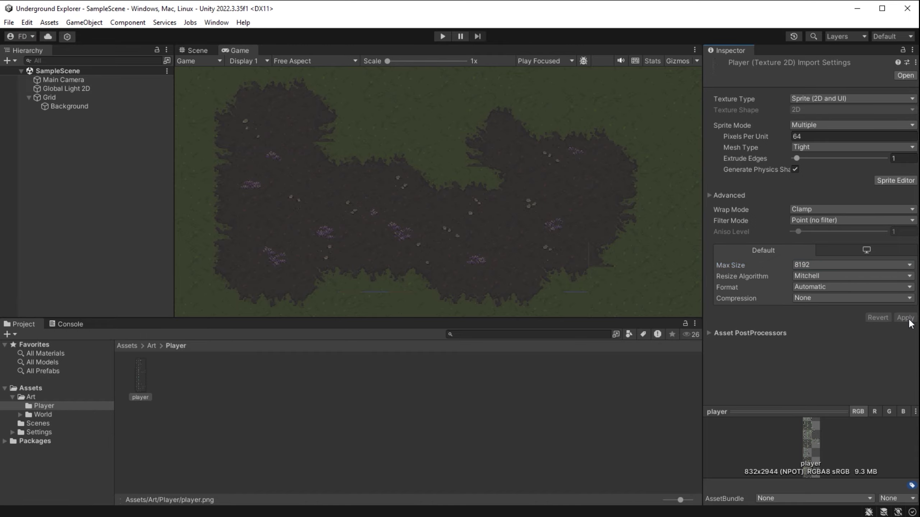
- Slice the player sheet in the Sprite Editor using Grid By Cell Size with 64 x 64 pixel cells, and apply the slicing
left_click(889, 181)
scroll(417, 254, "up", 10)
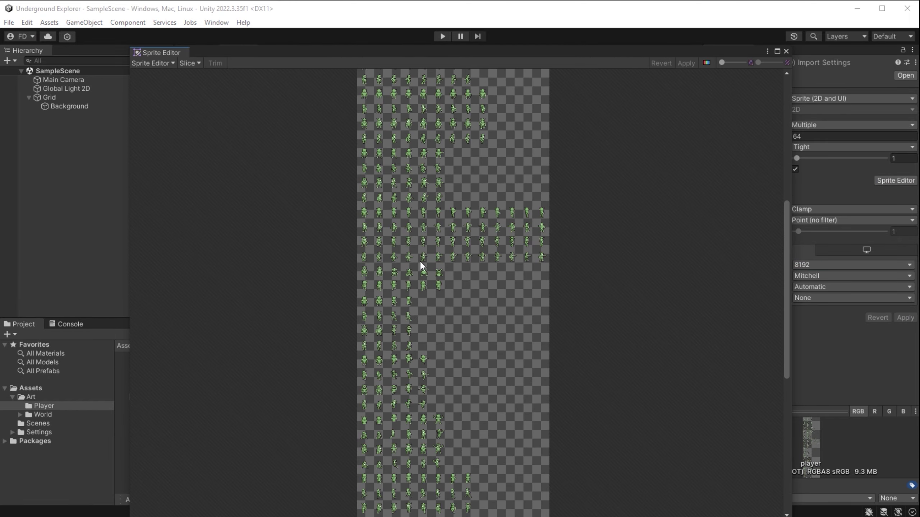
scroll(413, 247, "up", 5)
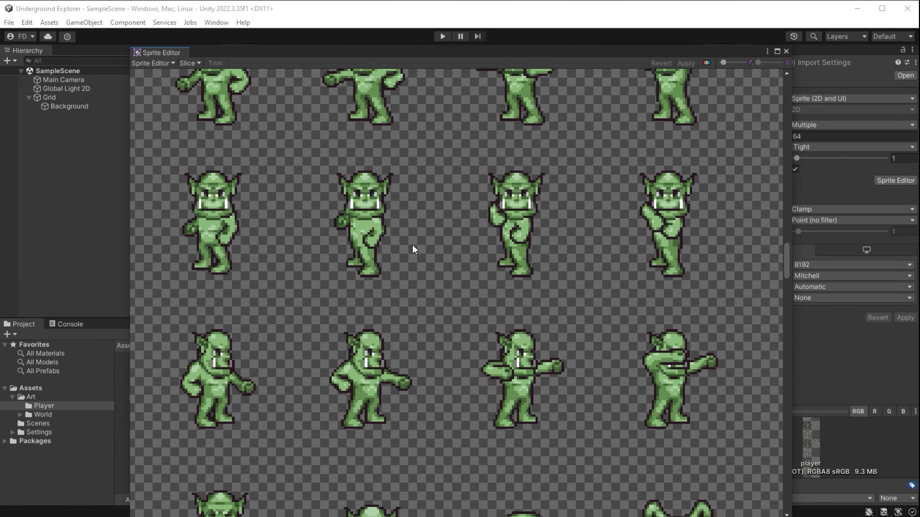
scroll(358, 181, "down", 10)
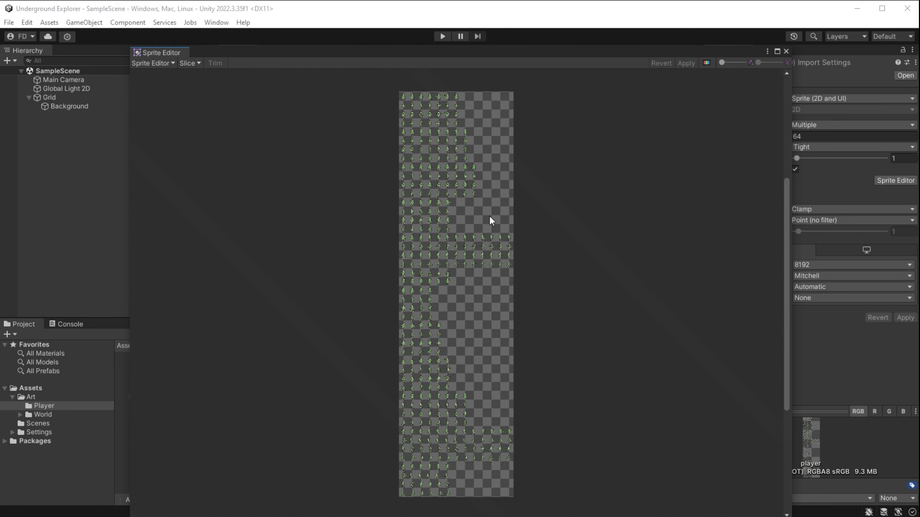
scroll(398, 231, "up", 8)
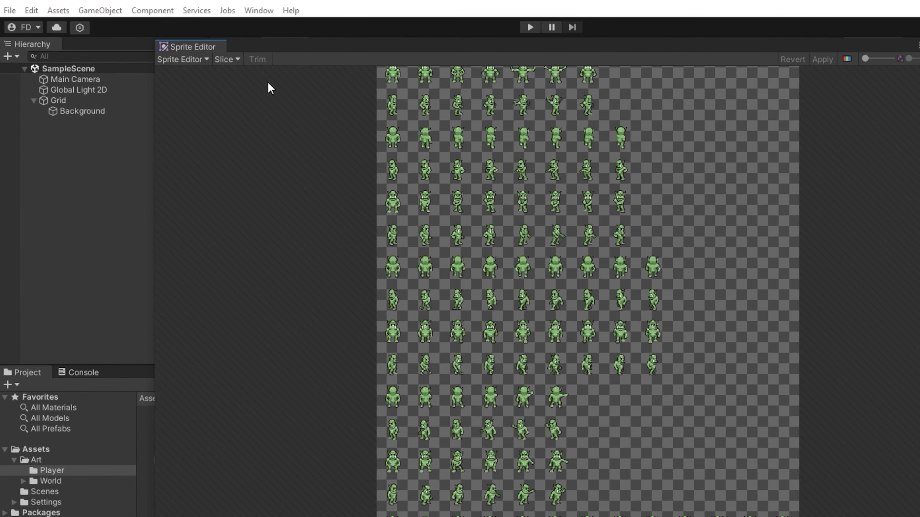
left_click(237, 59)
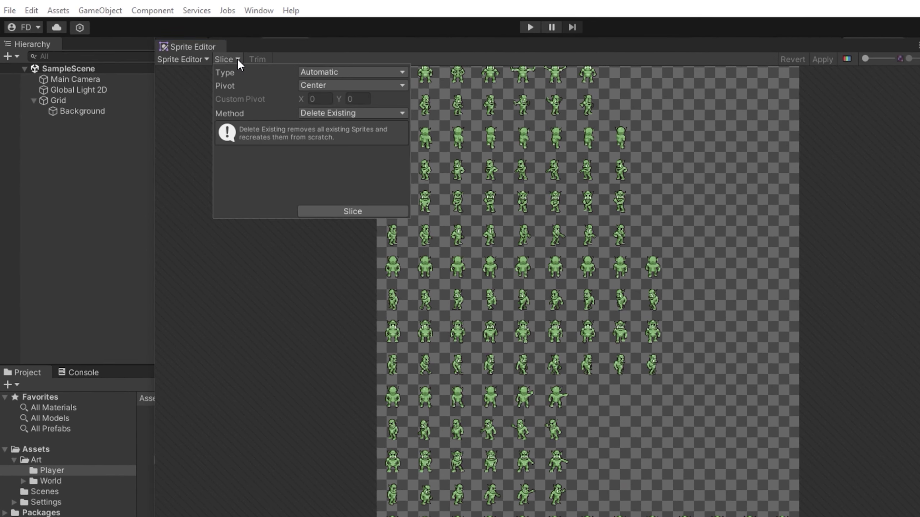
left_click(336, 72)
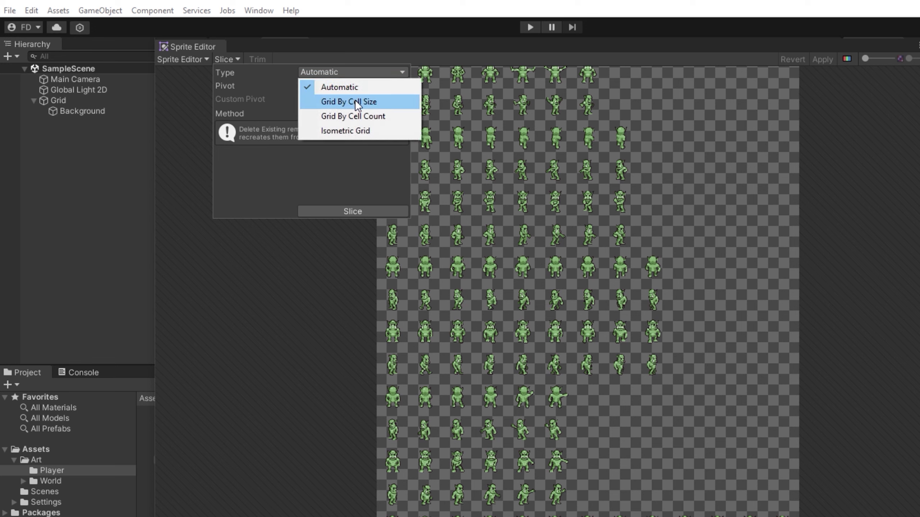
left_click(402, 102)
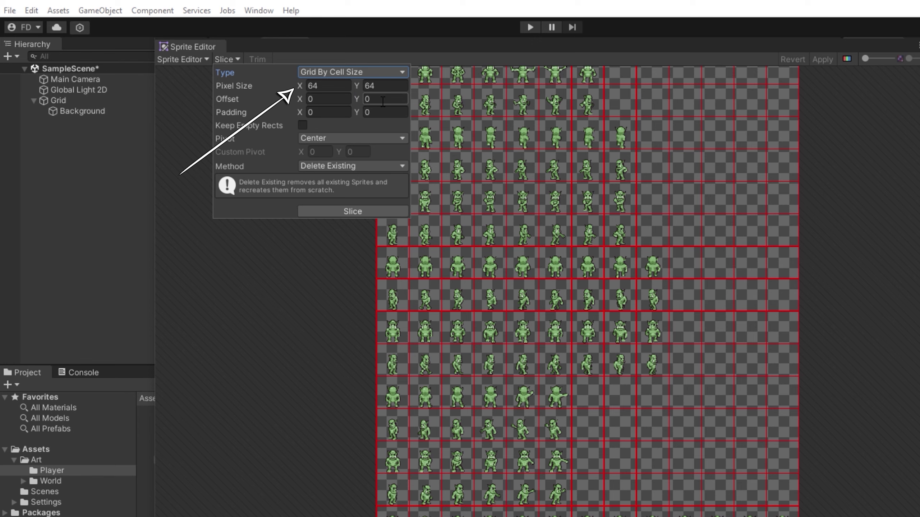
scroll(553, 247, "down", 3)
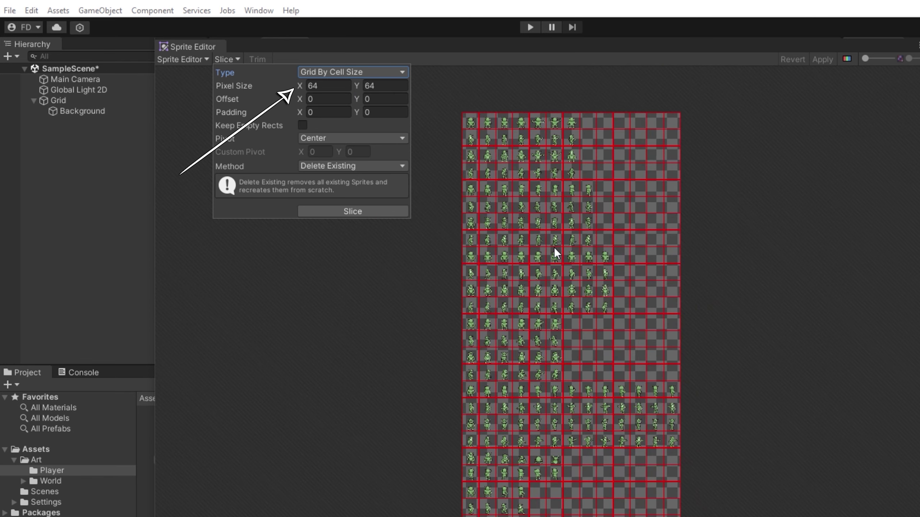
scroll(553, 248, "up", 1)
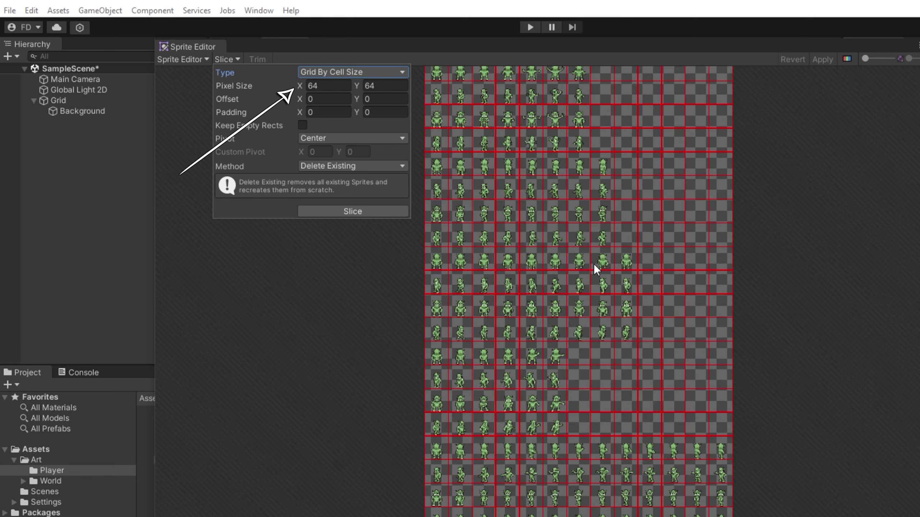
left_click(363, 210)
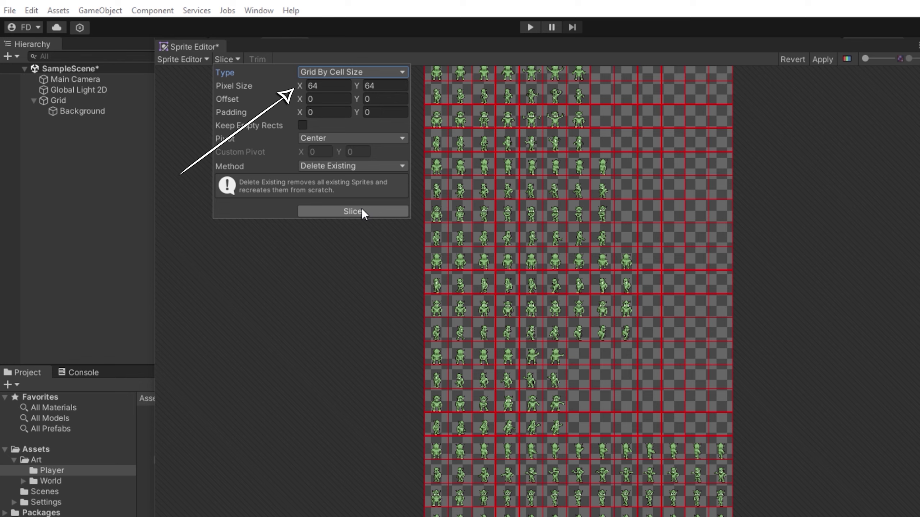
left_click(824, 61)
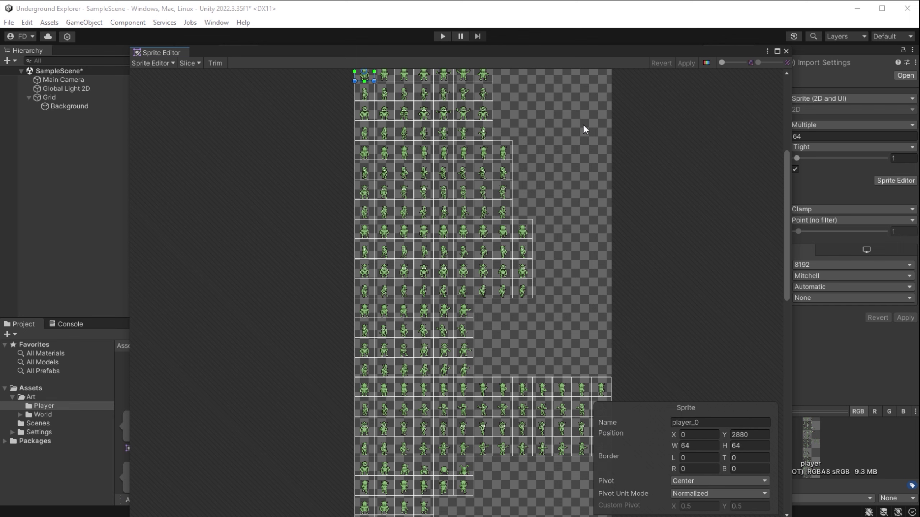
- Examine the sliced player sprites by selecting individual frames across the first row and down the fifth column
scroll(559, 142, "up", 2)
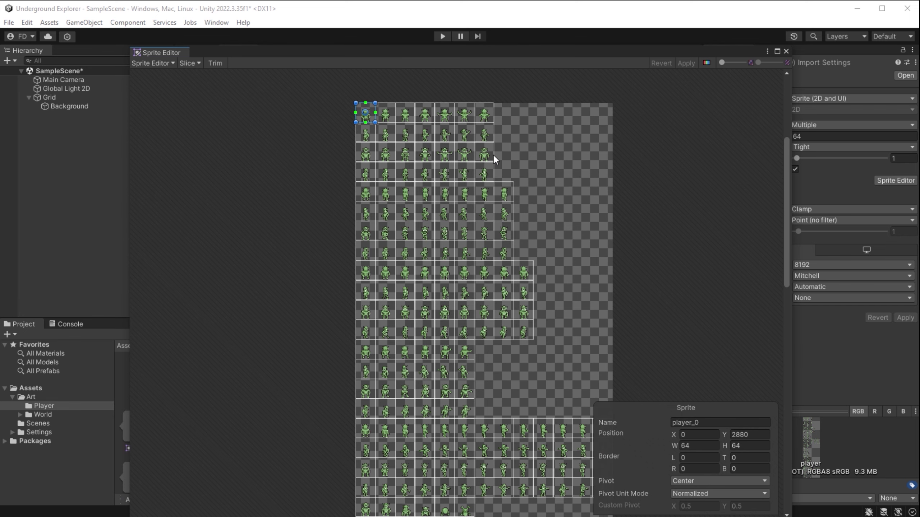
left_click(390, 115)
left_click(405, 115)
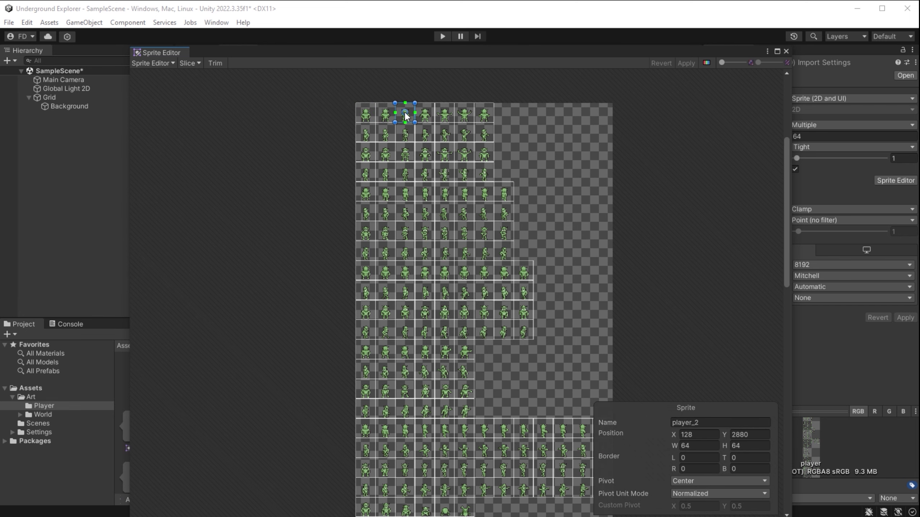
left_click(424, 115)
left_click(446, 115)
left_click(448, 152)
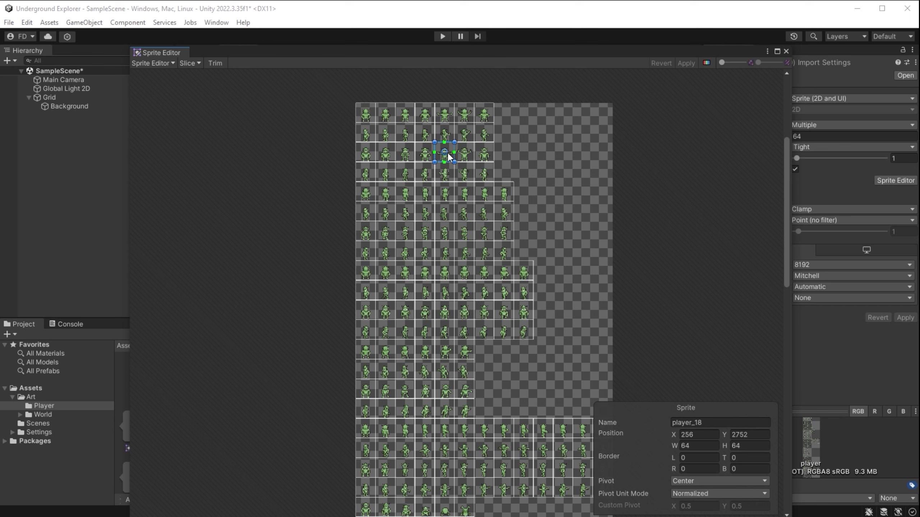
left_click(448, 192)
left_click(446, 232)
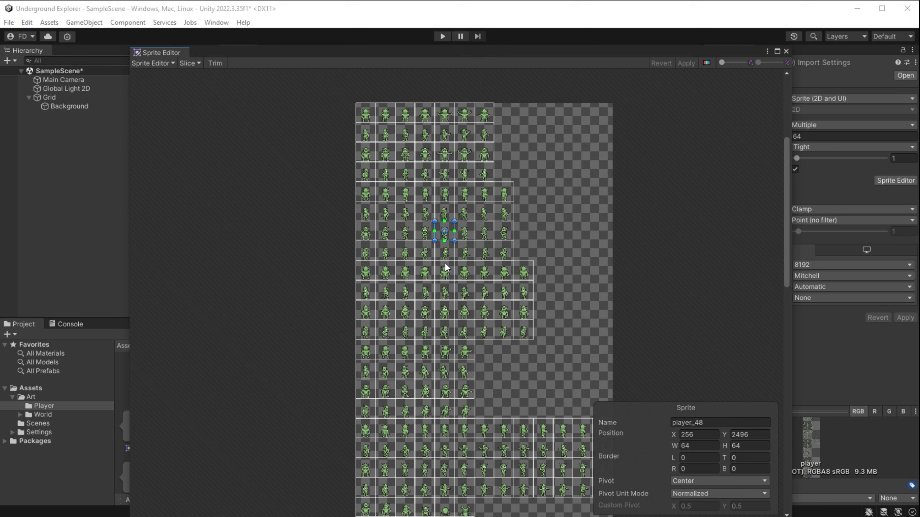
left_click(446, 272)
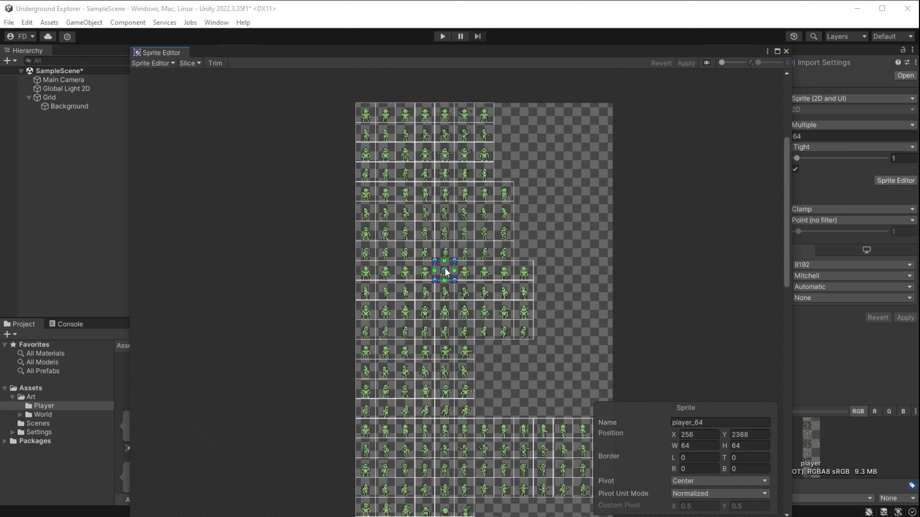
- Check one more sliced frame in the fifth column and close the Sprite Editor
left_click(446, 294)
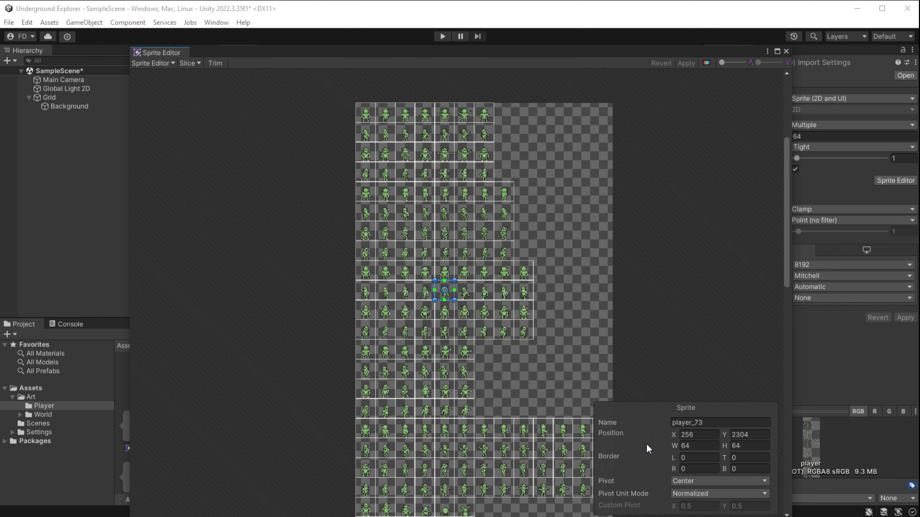
left_click(786, 52)
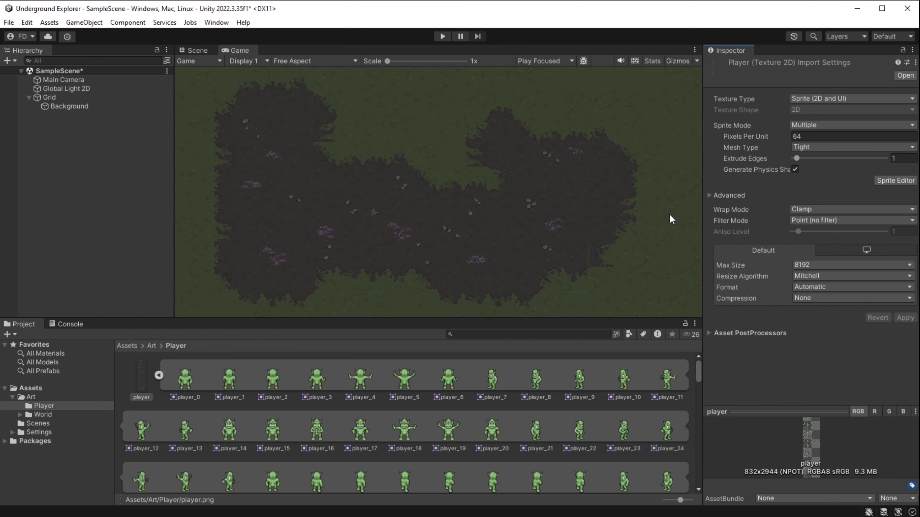
left_click(158, 375)
left_click(158, 375)
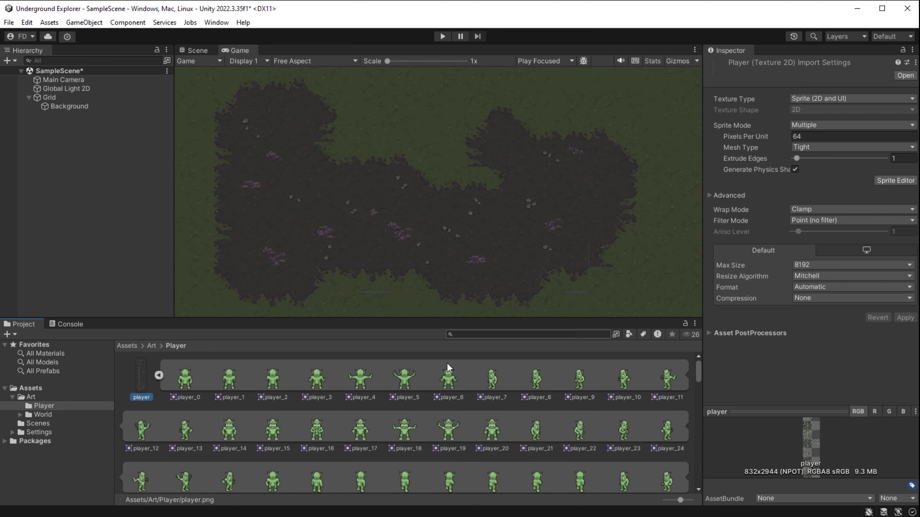
- Add the player_78 sprite from the Player folder to SampleScene as a new top-level object
scroll(447, 408, "down", 2)
scroll(447, 406, "down", 4)
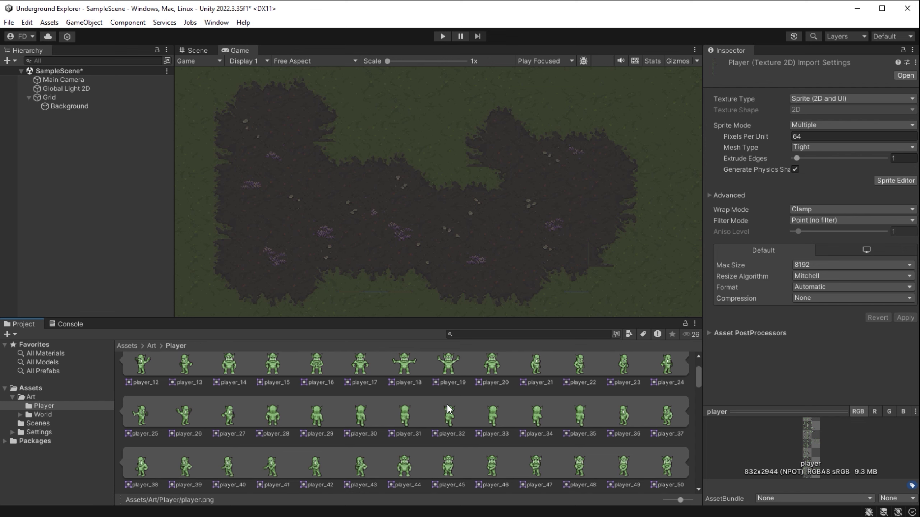
scroll(447, 403, "down", 2)
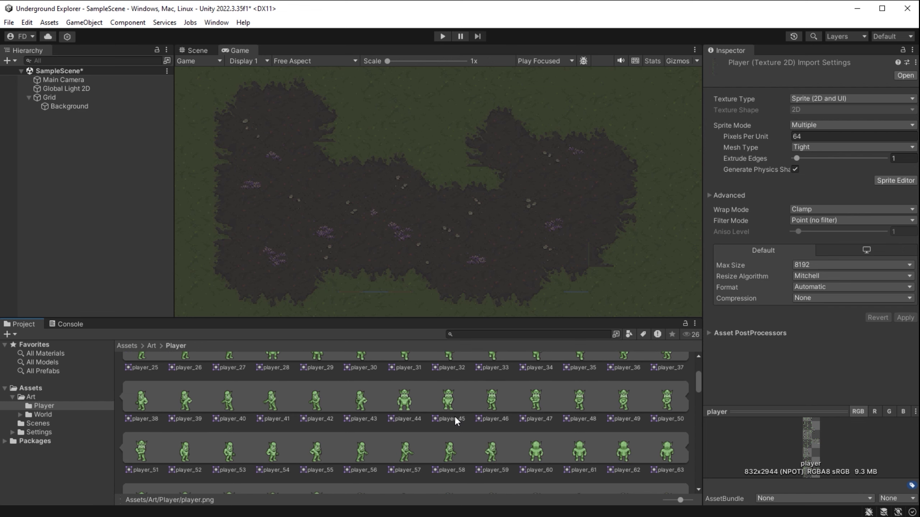
scroll(455, 420, "down", 4)
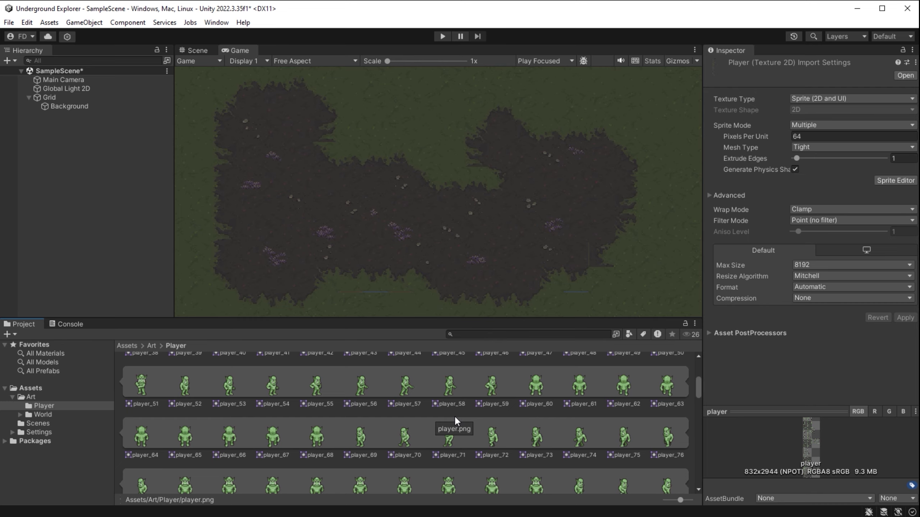
scroll(455, 419, "down", 2)
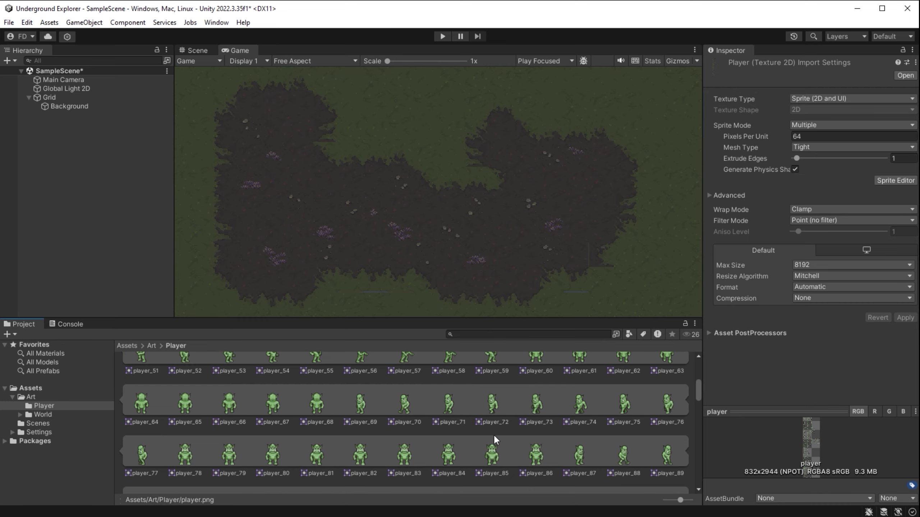
double_click(191, 451)
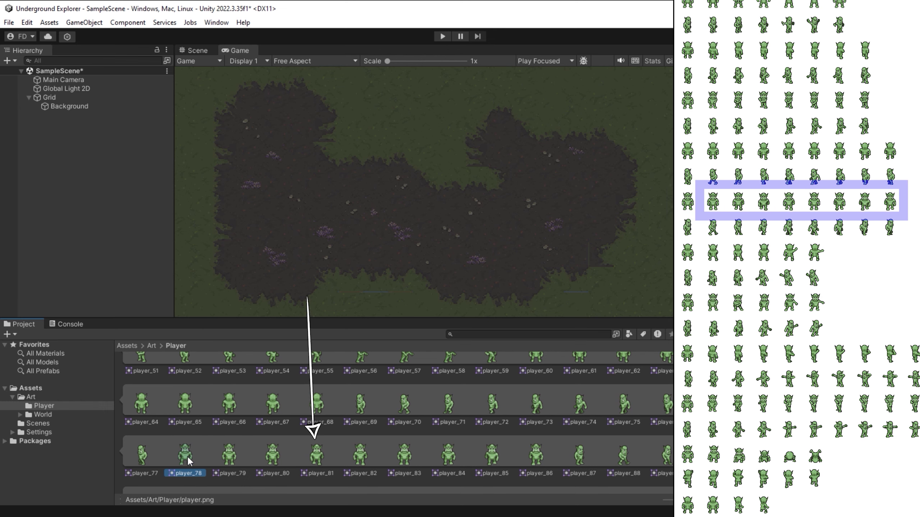
left_click_drag(186, 456, 148, 184)
left_click_drag(94, 161, 93, 161)
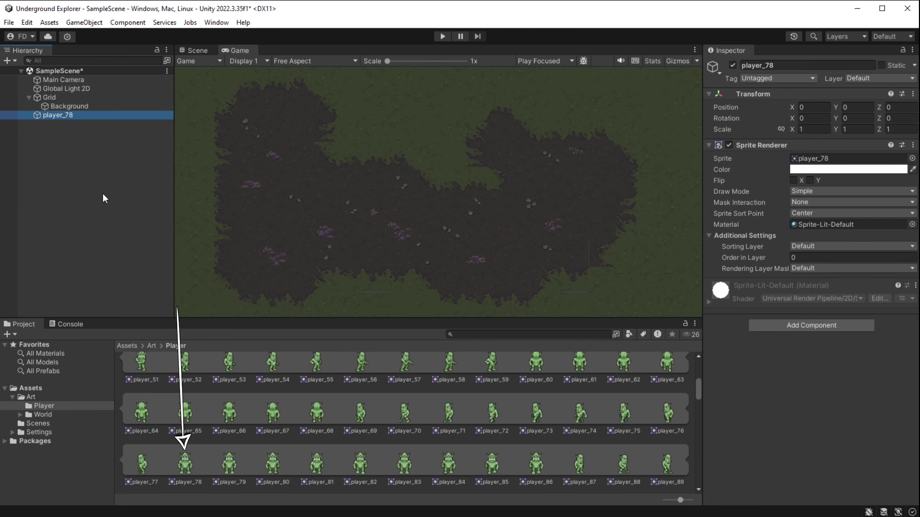
- Switch from the Game view to the Scene view and save SampleScene
left_click(56, 115)
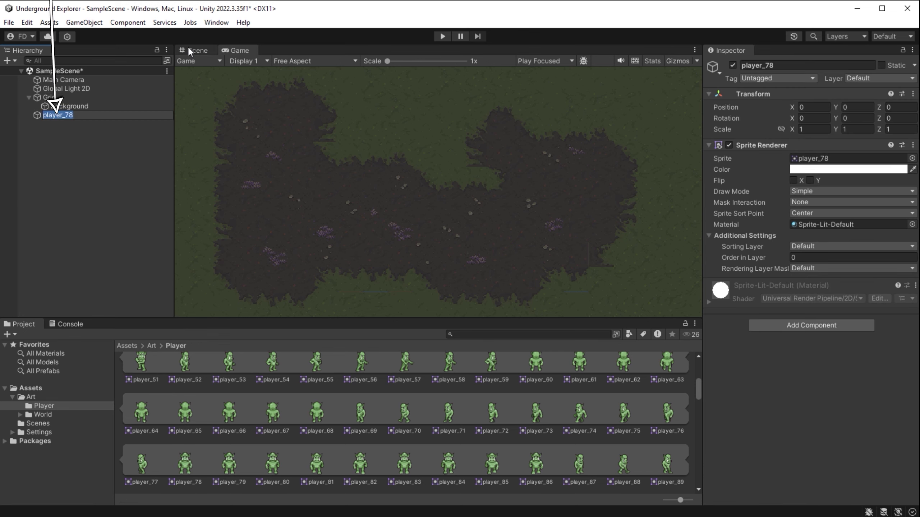
left_click(188, 48)
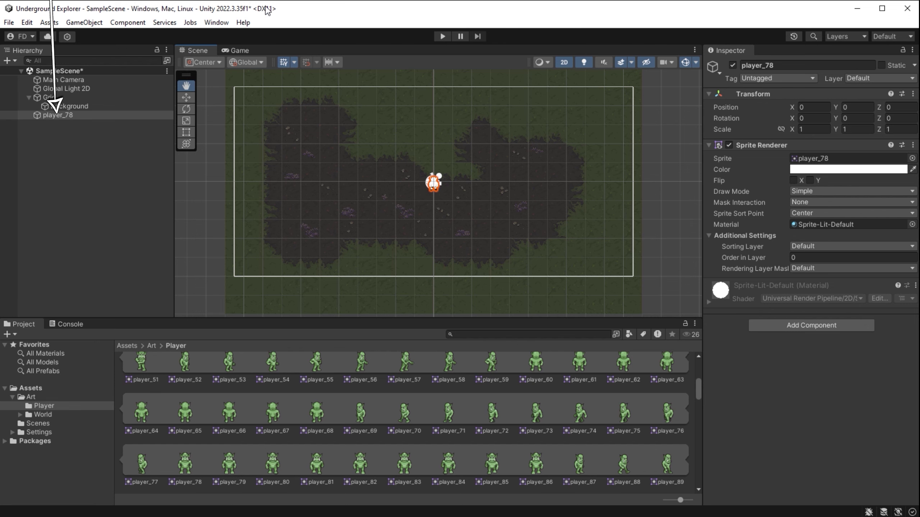
key("ctrl+s")
- Use the Move tool to reposition player_78 up and to the right, at about X 1.97, Y 0.39
scroll(434, 191, "up", 10)
scroll(437, 209, "down", 5)
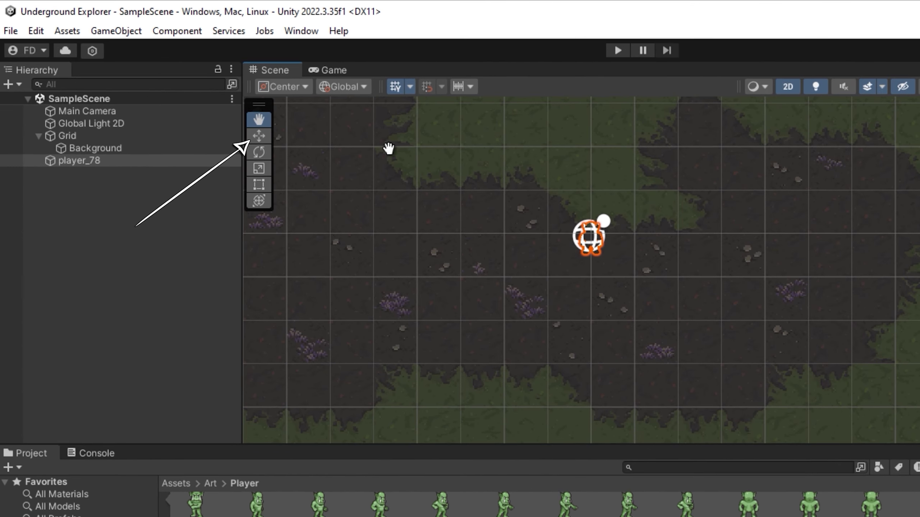
left_click(255, 134)
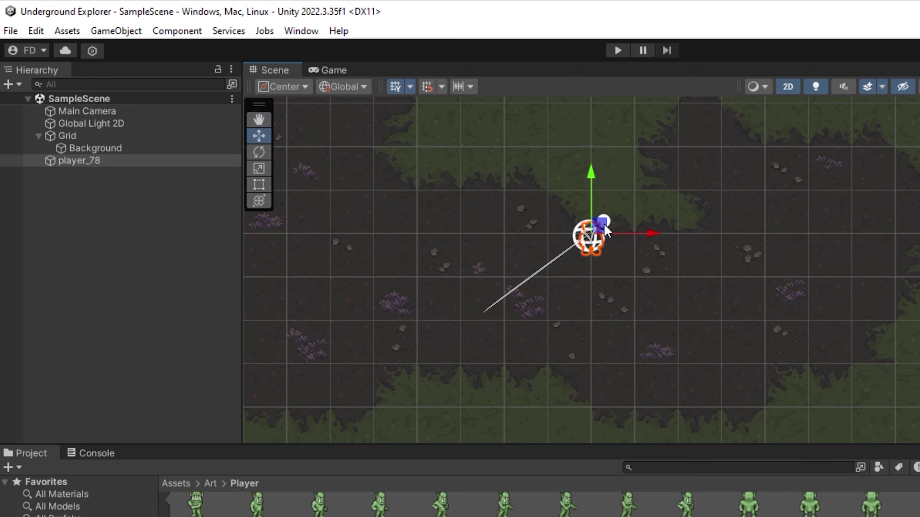
mouse_move(602, 223)
left_mouse_down()
mouse_move(693, 215)
mouse_move(689, 206)
left_mouse_up()
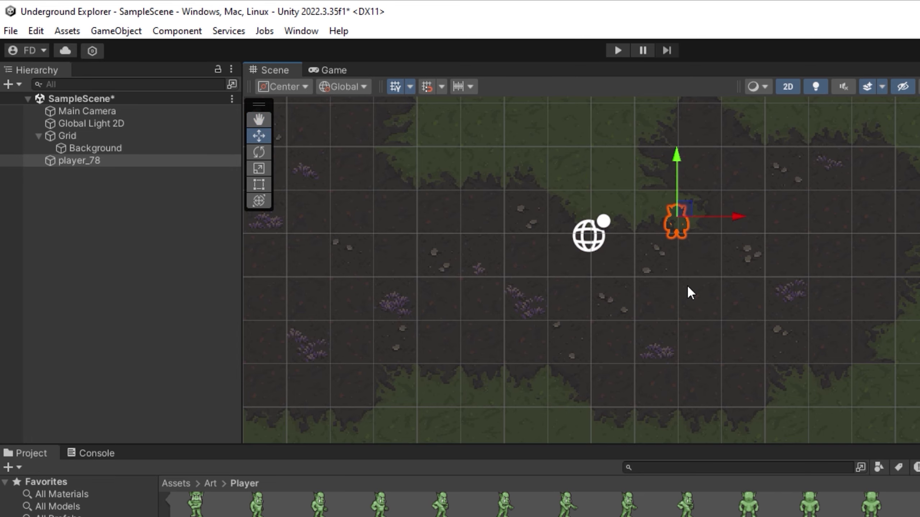
left_click(101, 161)
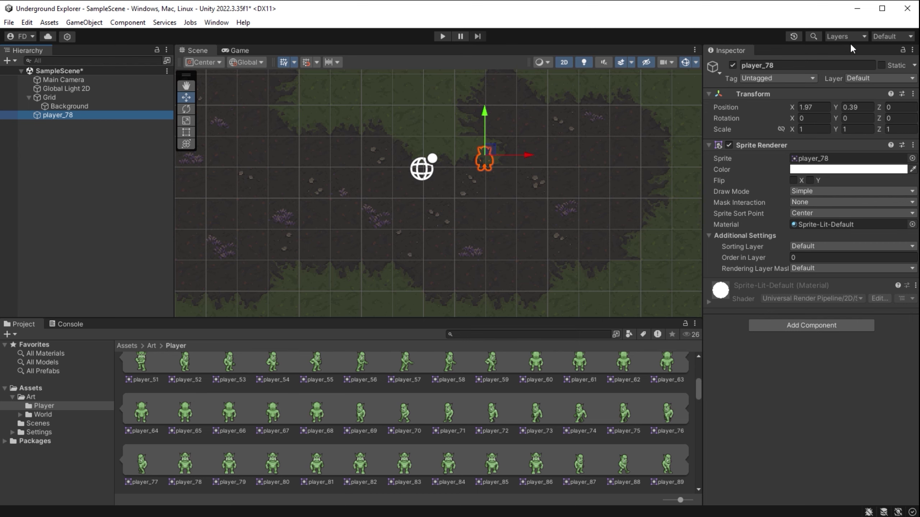
- Add three new sorting layers in the project's Tags & Layers settings
left_click(862, 35)
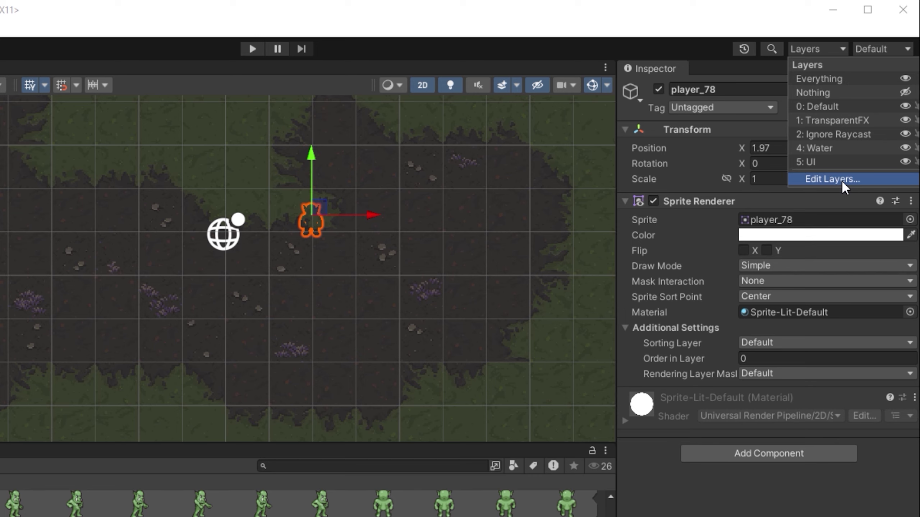
left_click(840, 180)
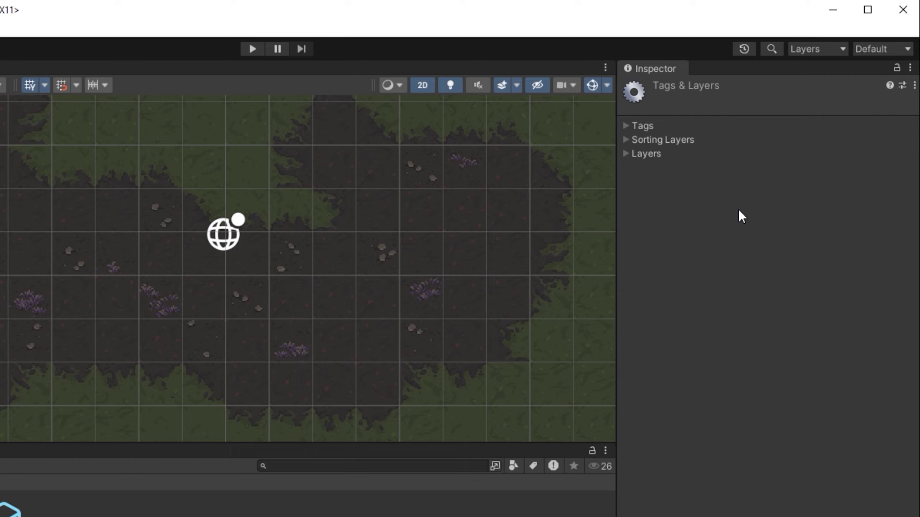
left_click(627, 141)
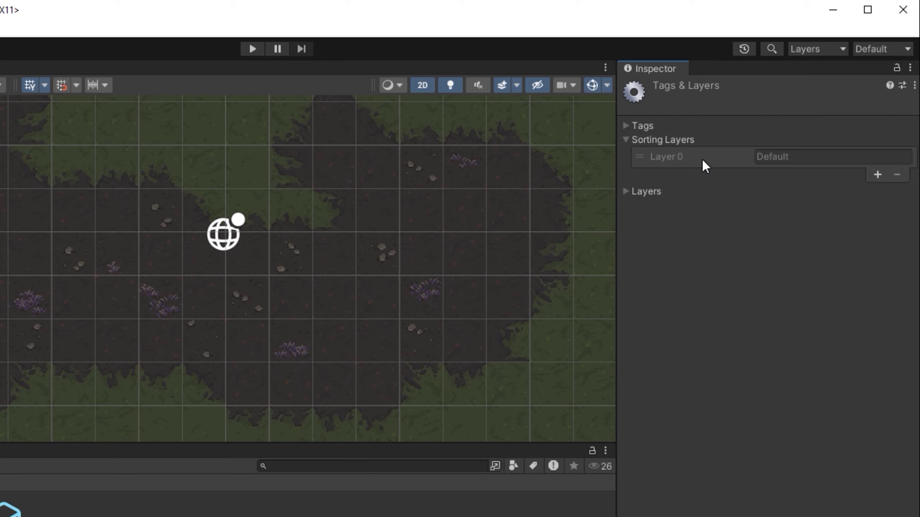
left_click(877, 175)
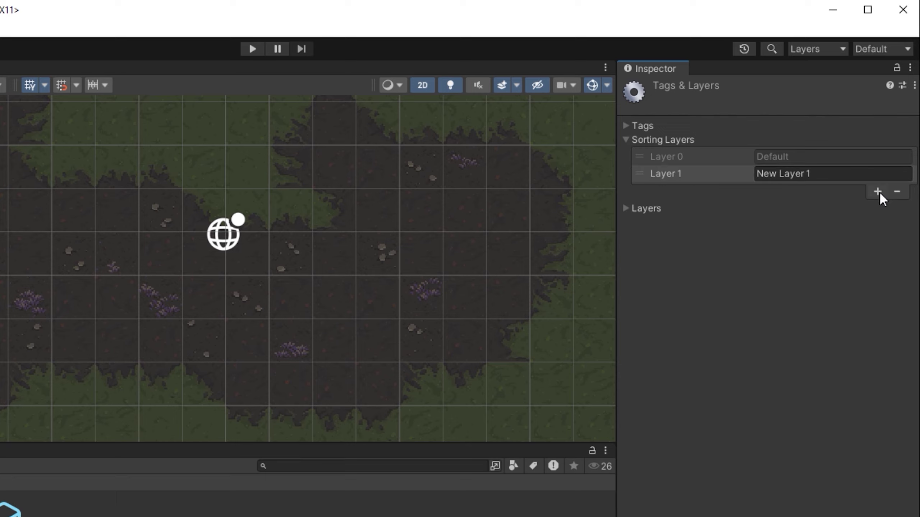
left_click(877, 192)
left_click(877, 208)
- Name the three new sorting layers Background, Player and Foreground, in that order
left_click(833, 174)
type("Background")
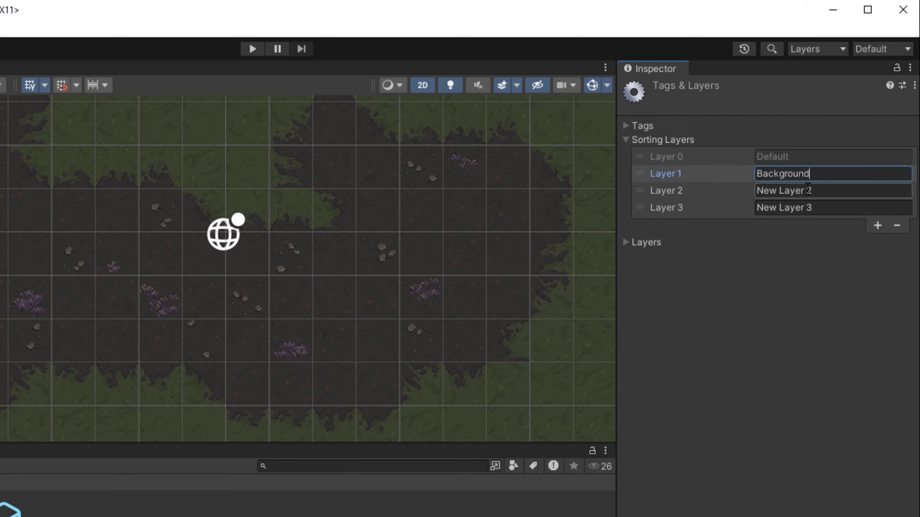
left_click(809, 190)
type("P")
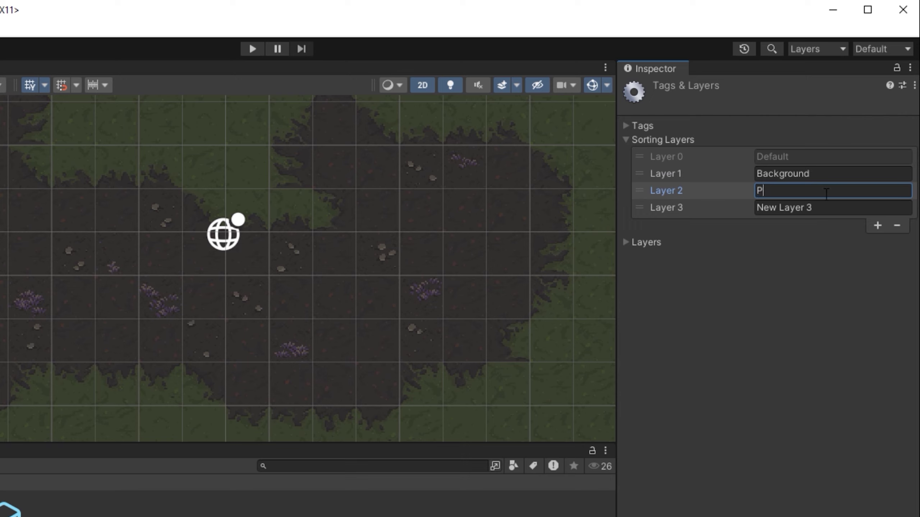
type("layer")
left_click(826, 207)
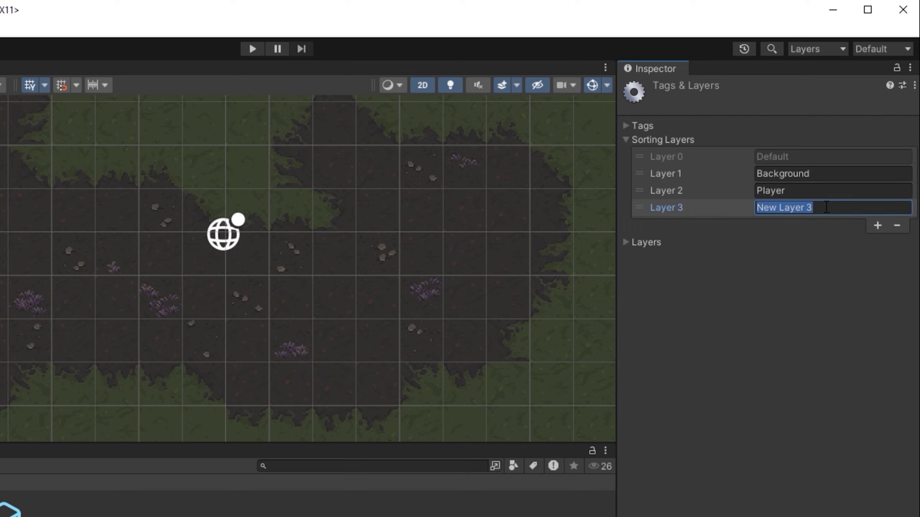
type("Foreground")
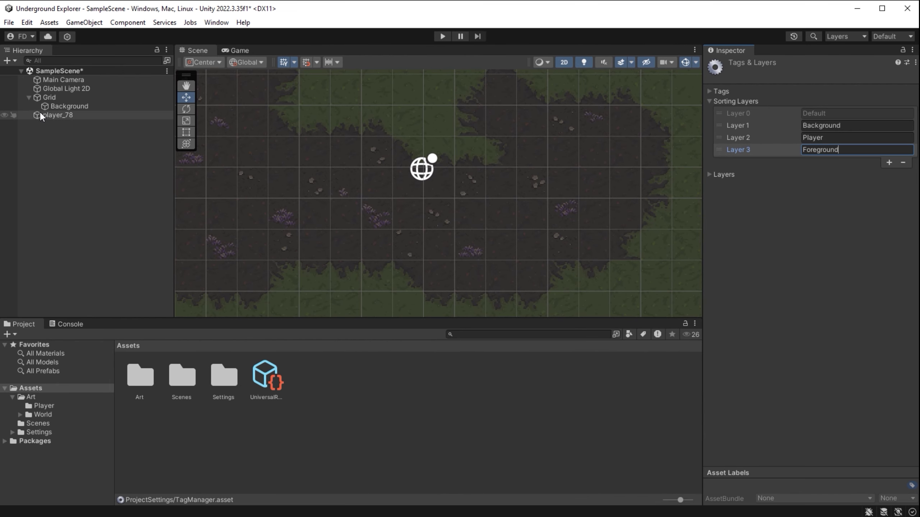
- Assign the Background tilemap's renderer to the Background sorting layer
left_click(65, 105)
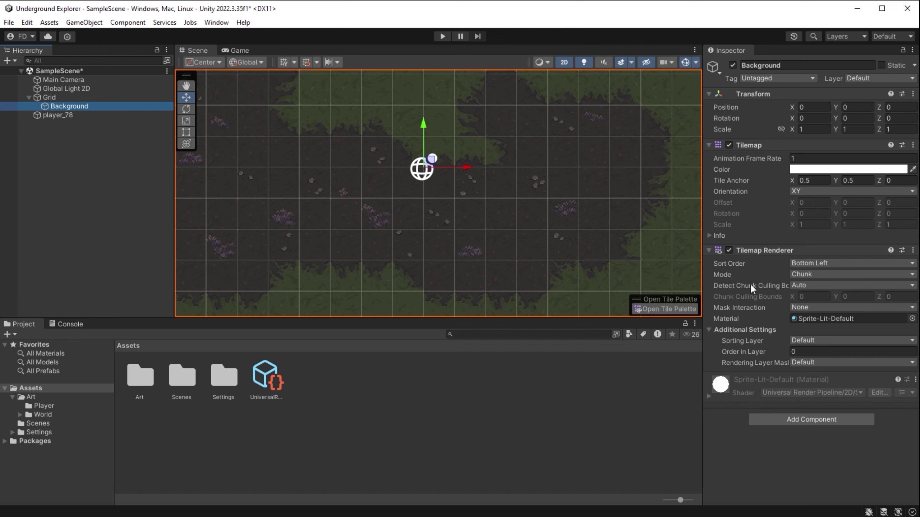
left_click(819, 339)
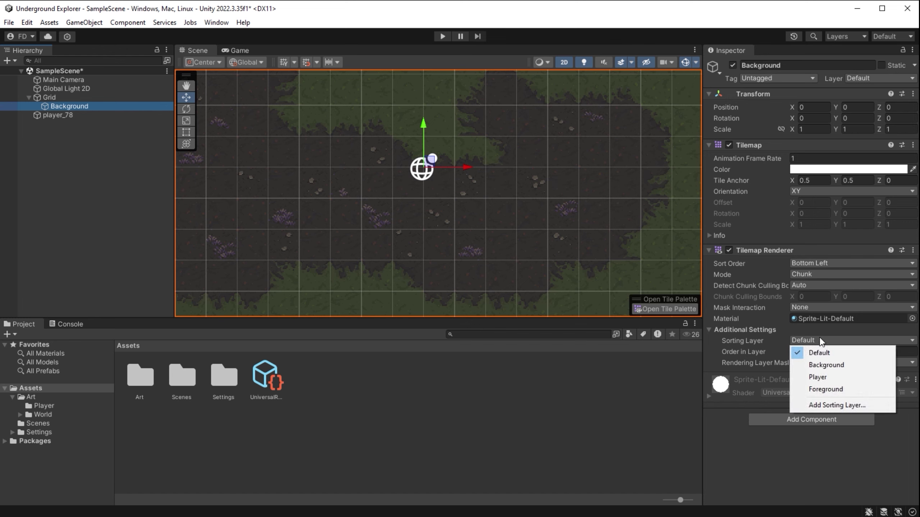
left_click(828, 364)
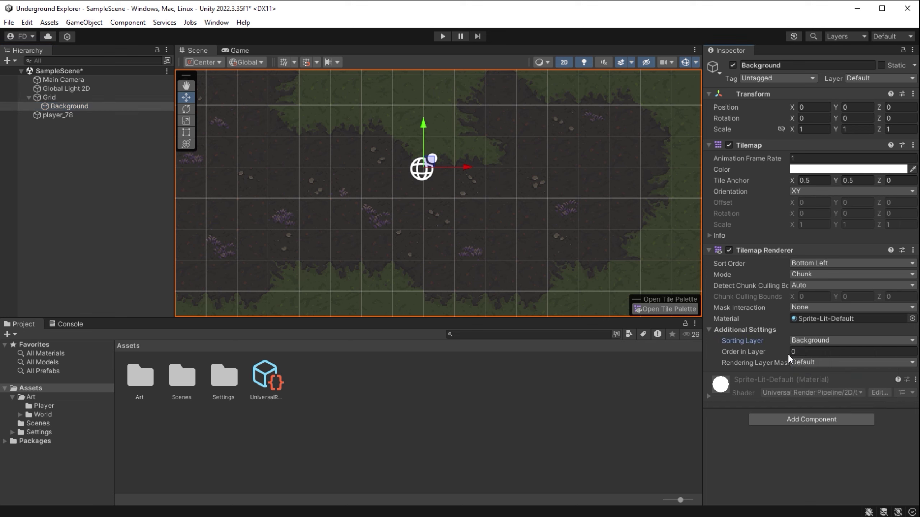
- Assign player_78's Sprite Renderer to the Player sorting layer
left_click(77, 115)
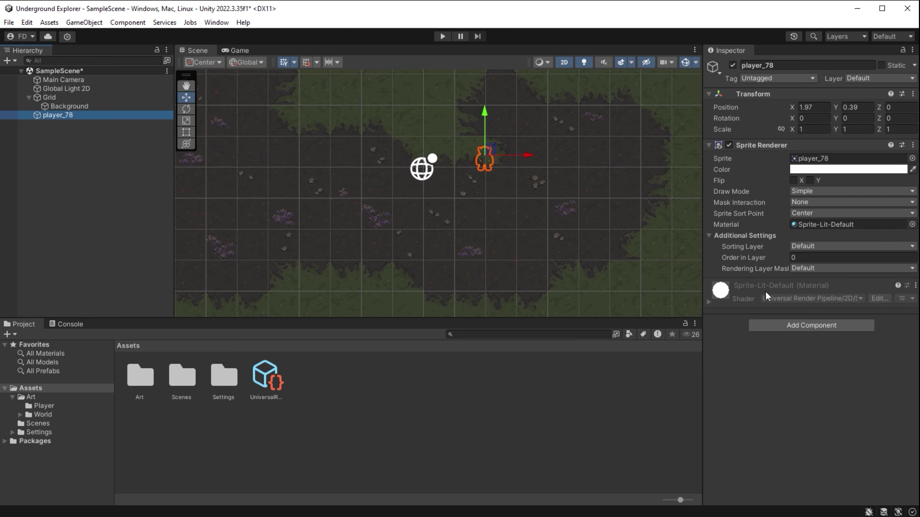
left_click(807, 248)
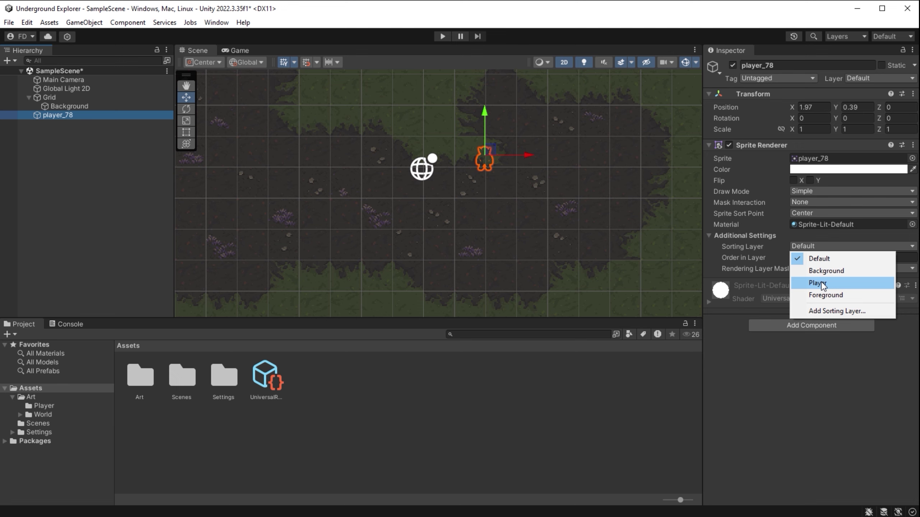
left_click(821, 282)
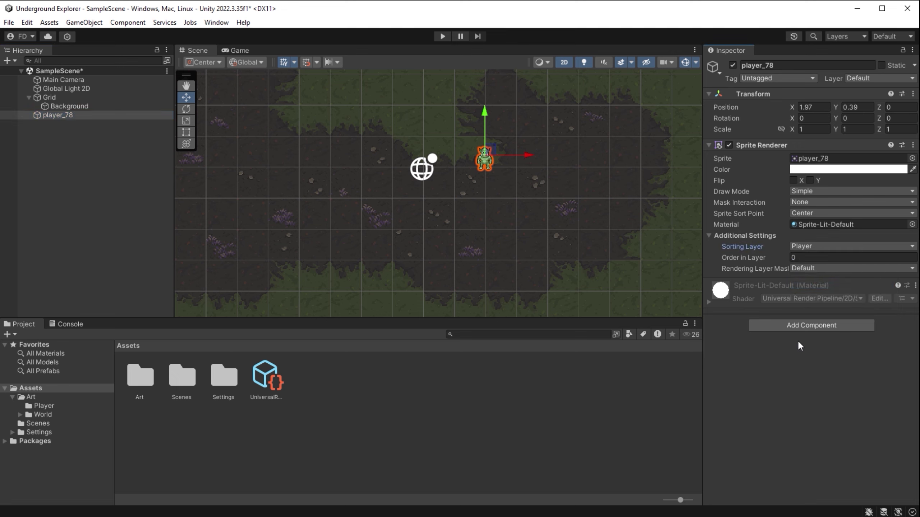
- Try the Background sorting layer after Foreground, and move it back to directly after Default
left_click(852, 37)
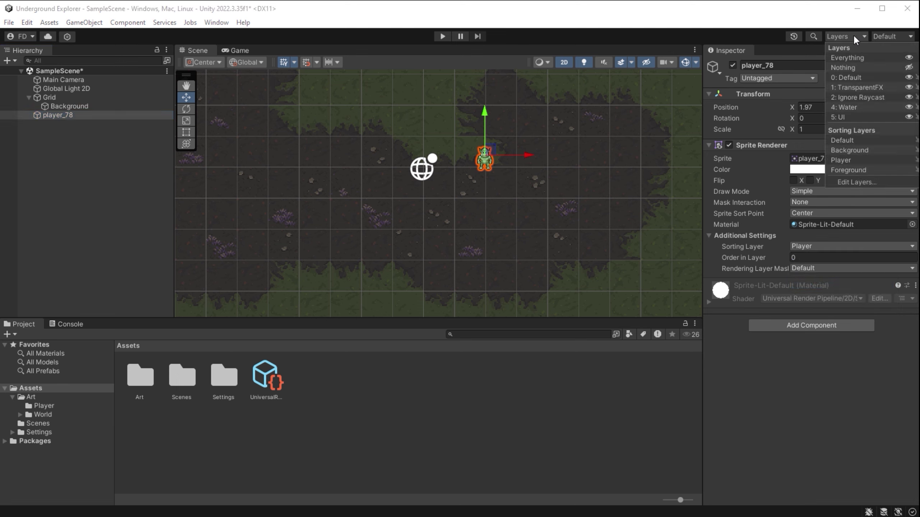
left_click(849, 181)
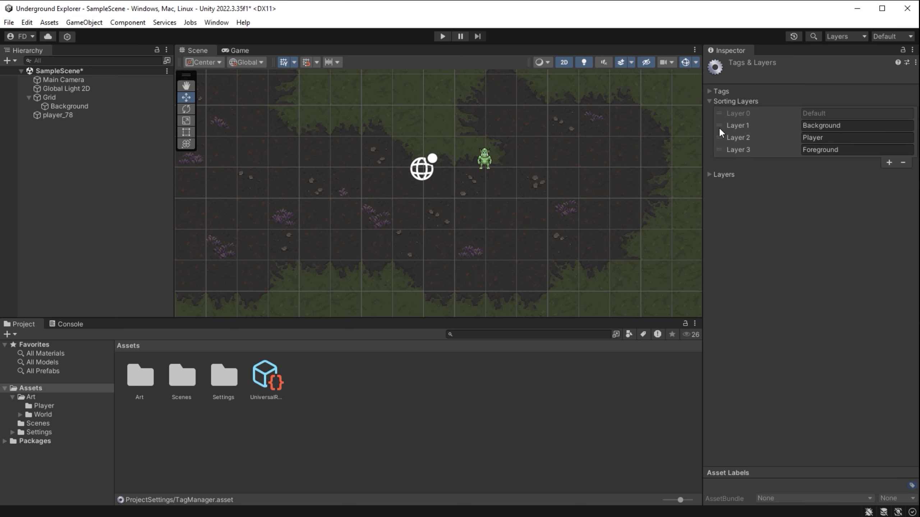
left_click_drag(718, 124, 724, 151)
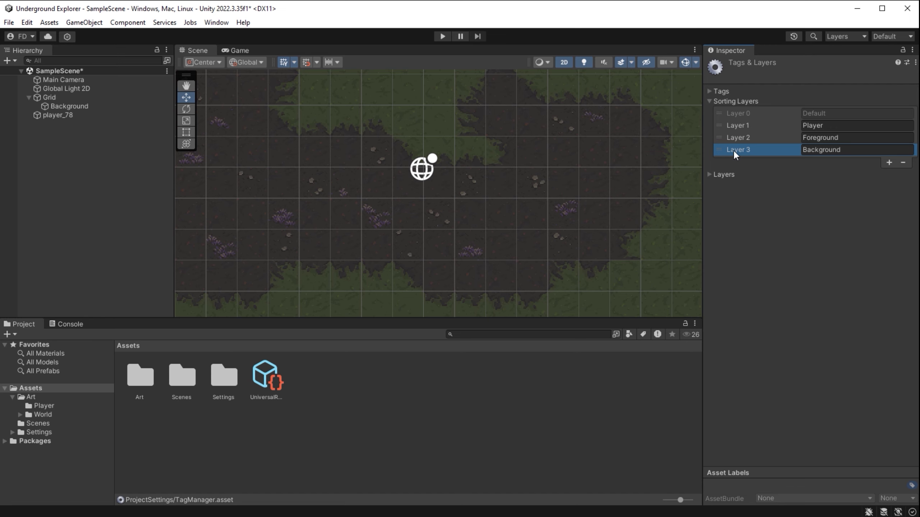
left_click_drag(721, 149, 722, 126)
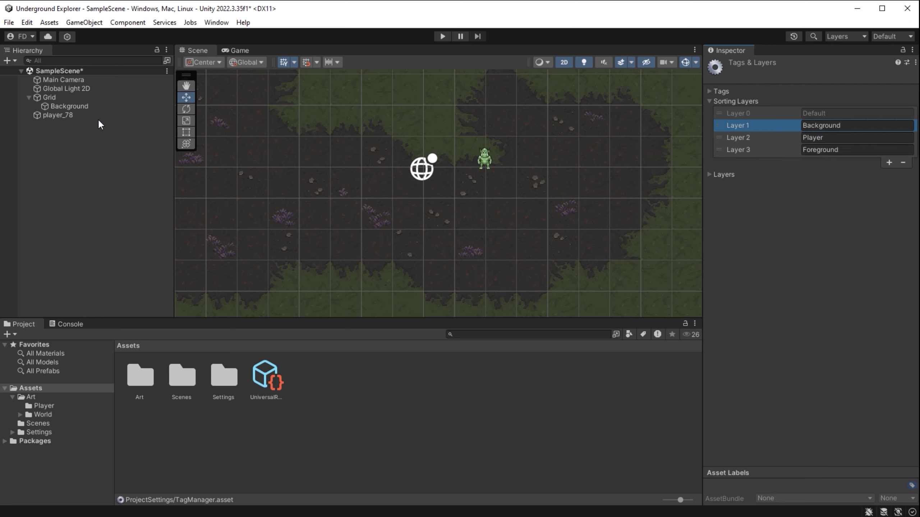
- Rename the player_78 object in the scene to Player
left_click(78, 115)
left_click(746, 66)
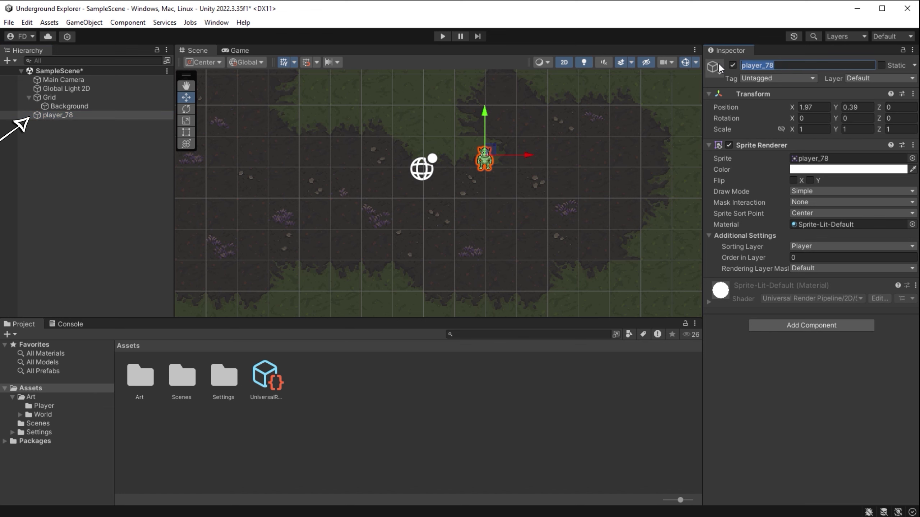
type("Player")
key("Return")
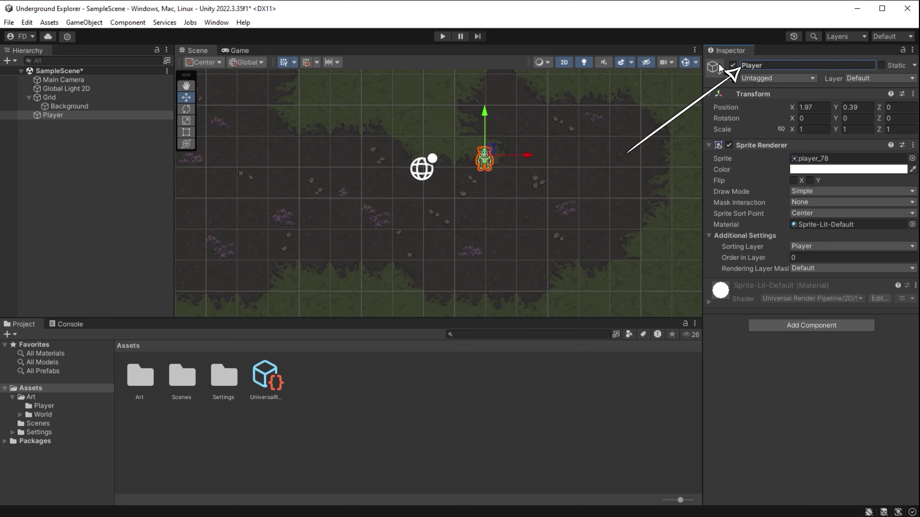
- Try scaling the Player object to 2 on both X and Y, and undo both scale changes
left_click(603, 148)
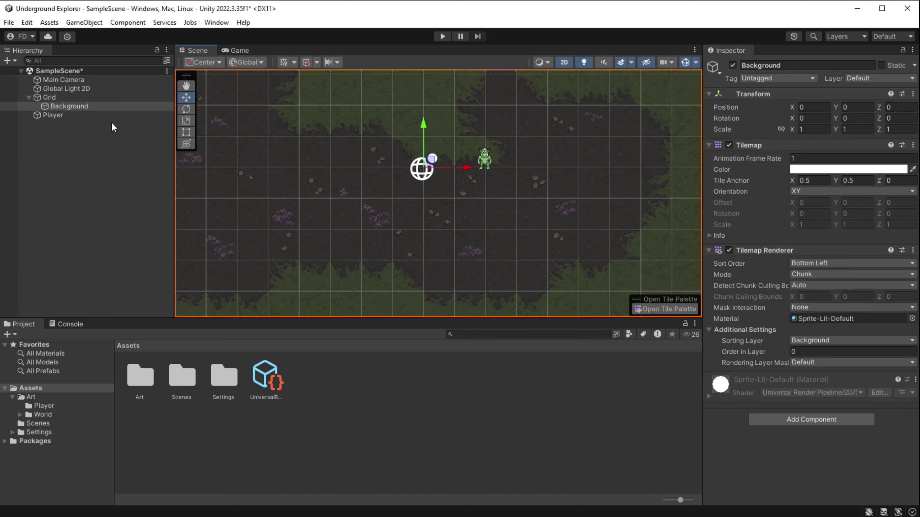
left_click(102, 117)
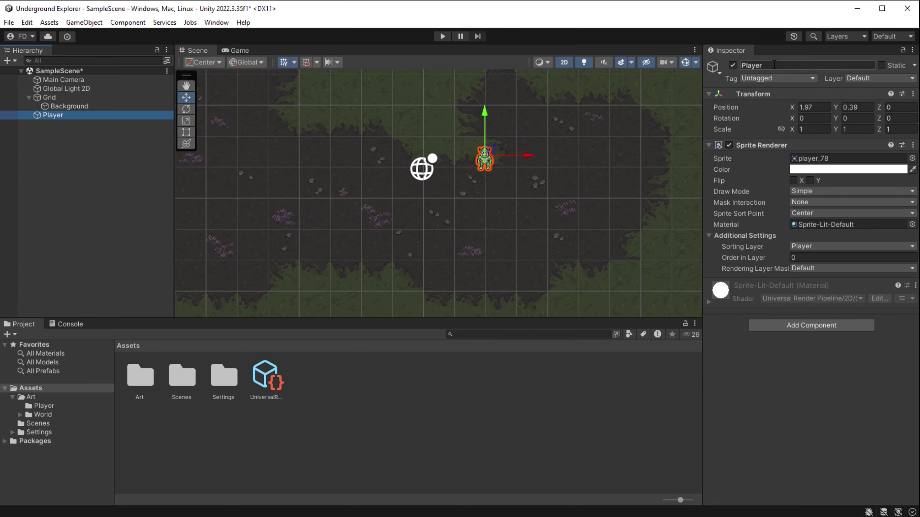
scroll(511, 159, "up", 5)
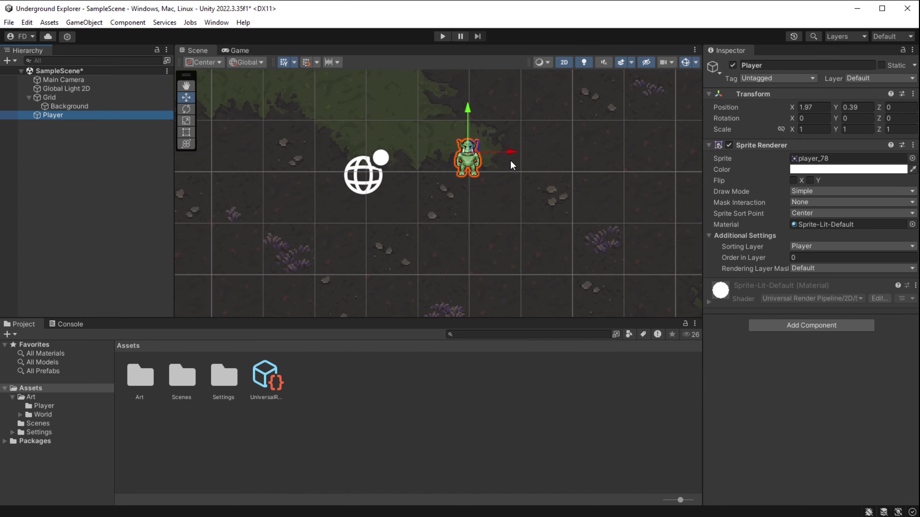
scroll(511, 162, "up", 3)
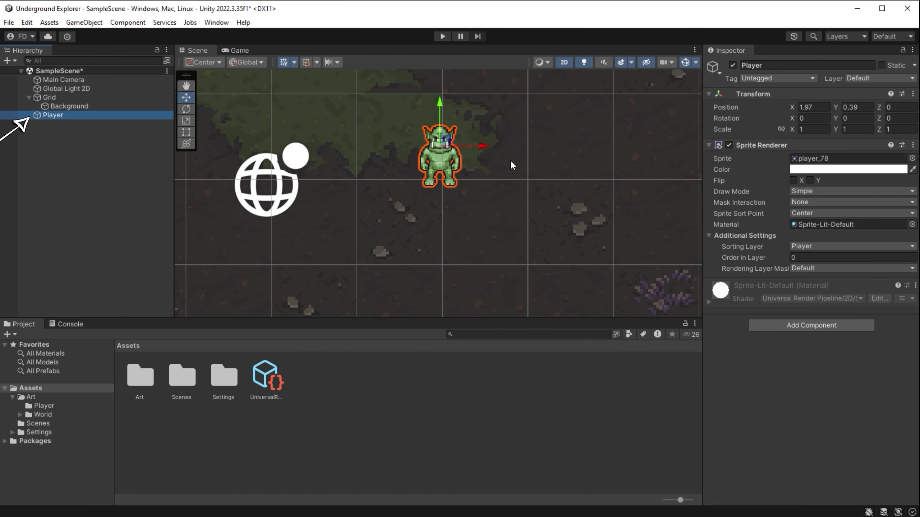
scroll(510, 162, "down", 5)
scroll(510, 164, "down", 3)
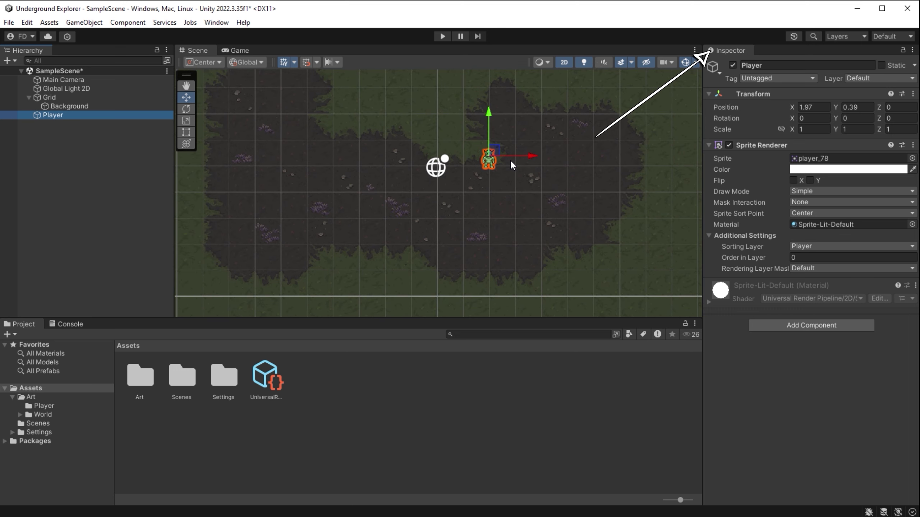
left_click(814, 129)
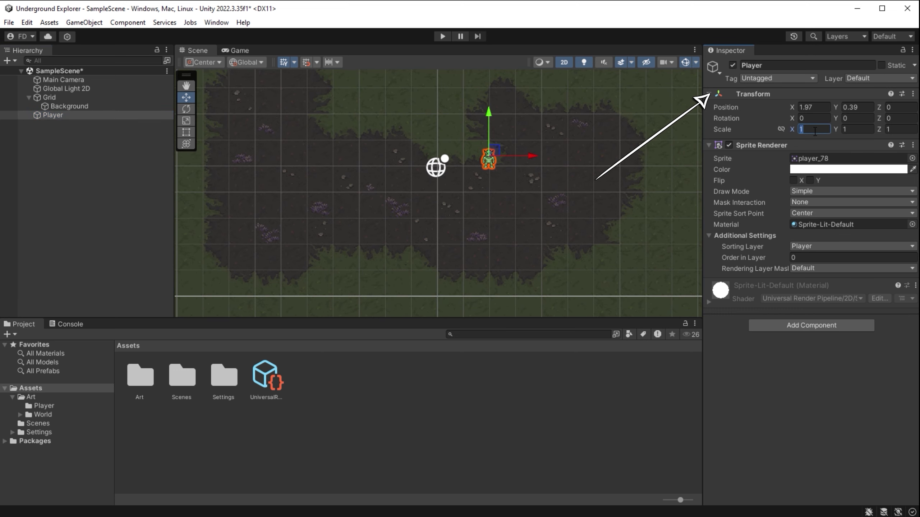
type("2")
key("Tab")
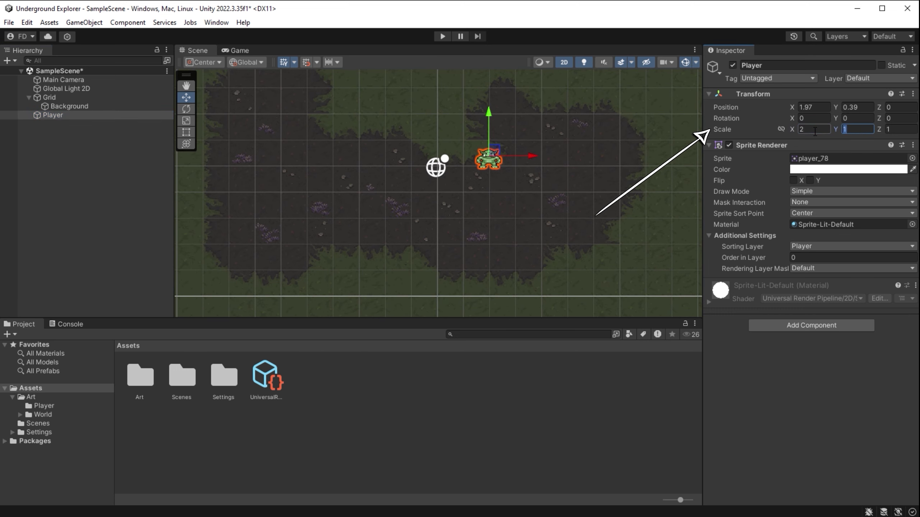
type("2")
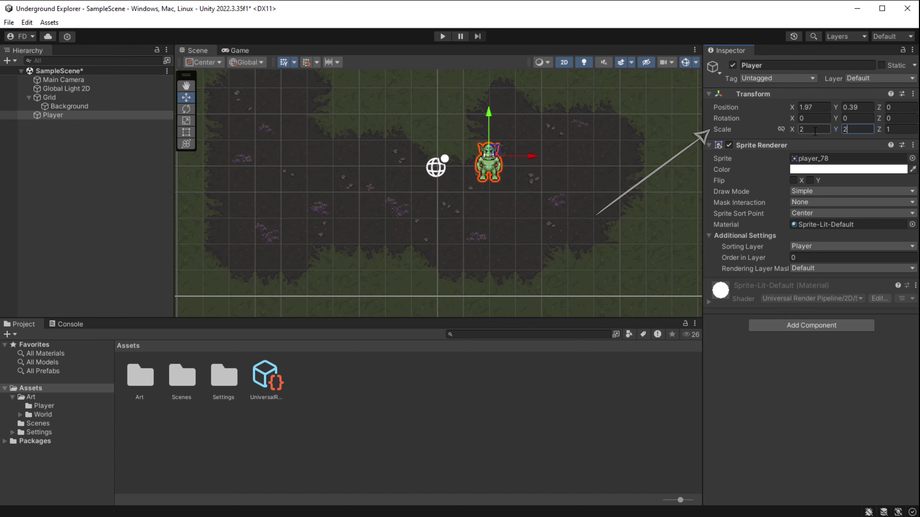
key("ctrl+z")
key("ctrl+z")
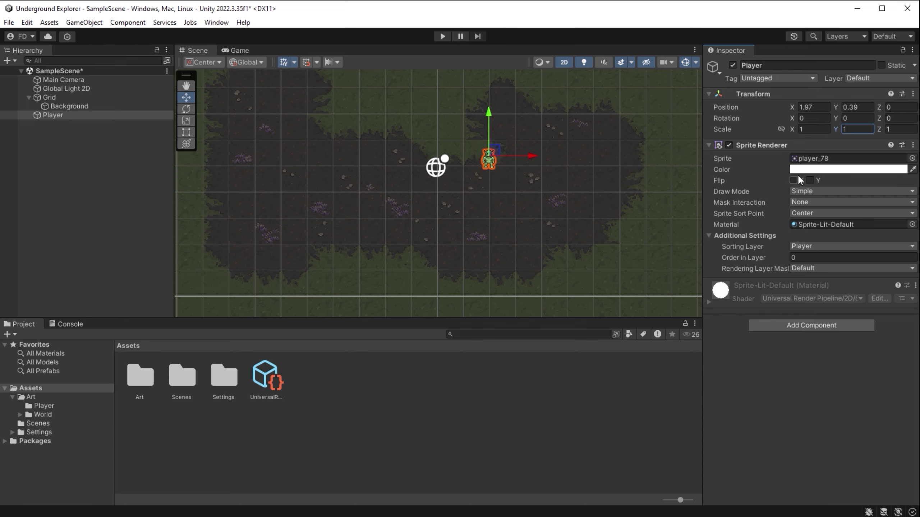
- Apply 32 pixels per unit to the player texture in Art/Player, and save the scene with the Game view showing
double_click(140, 376)
double_click(139, 374)
left_click(159, 375)
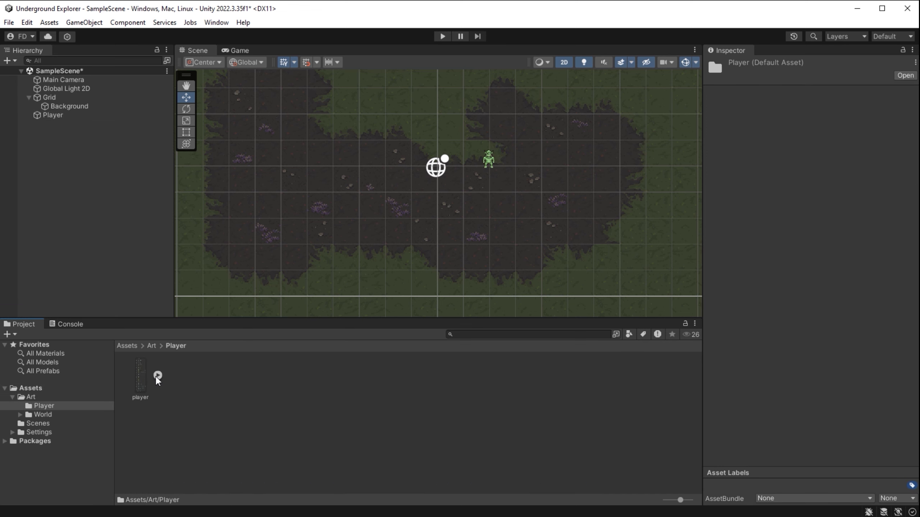
left_click(142, 375)
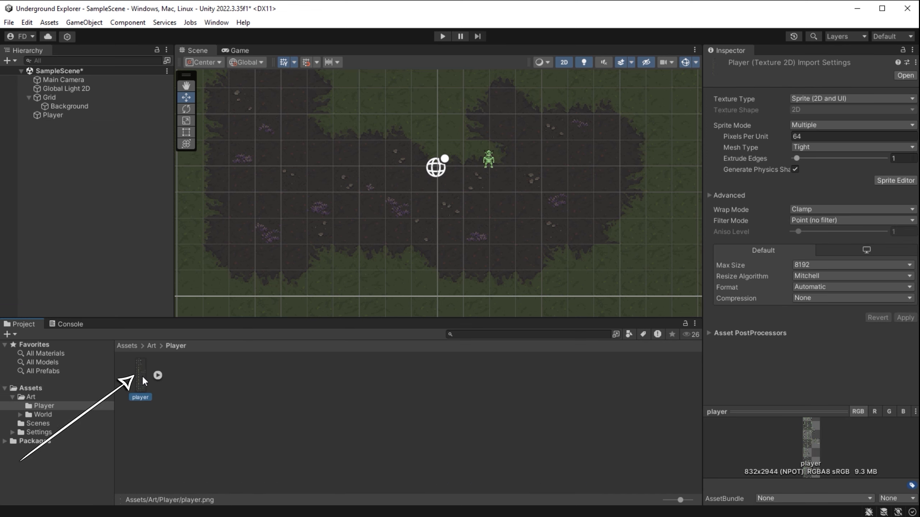
left_click(832, 136)
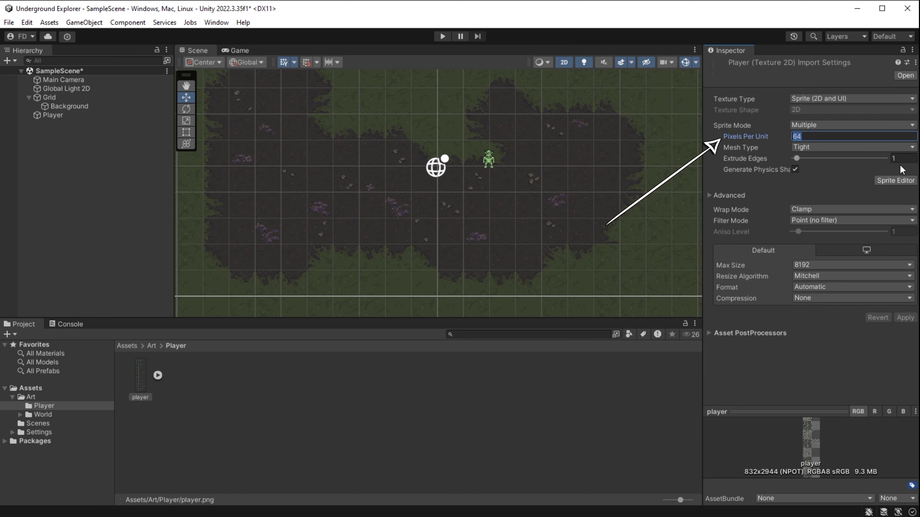
type("32")
left_click(904, 318)
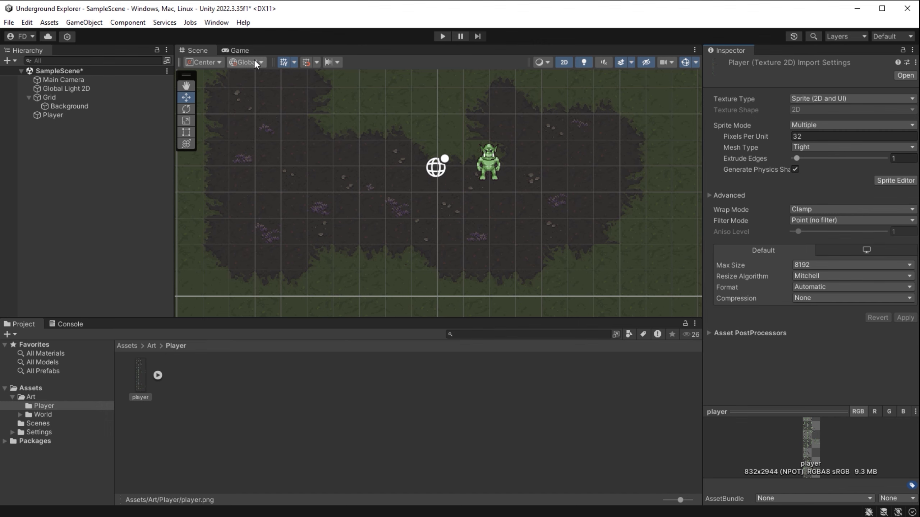
left_click(233, 53)
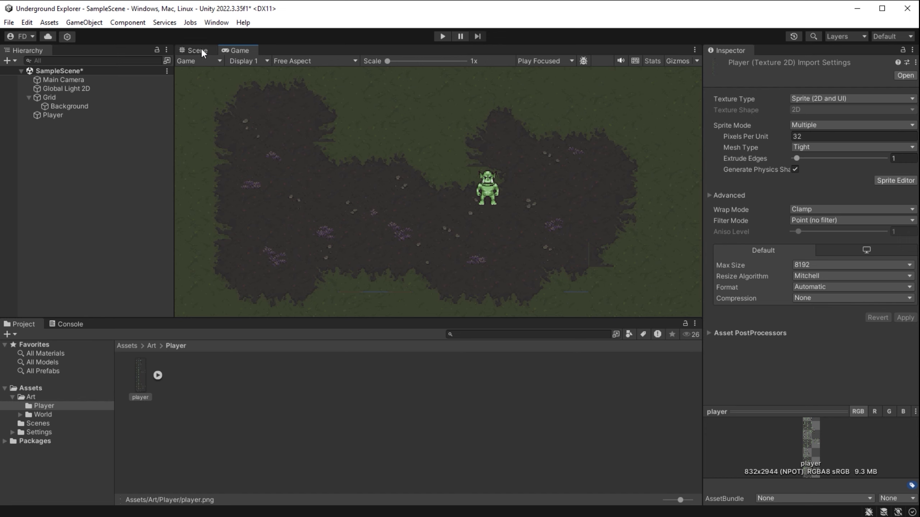
key("ctrl+s")
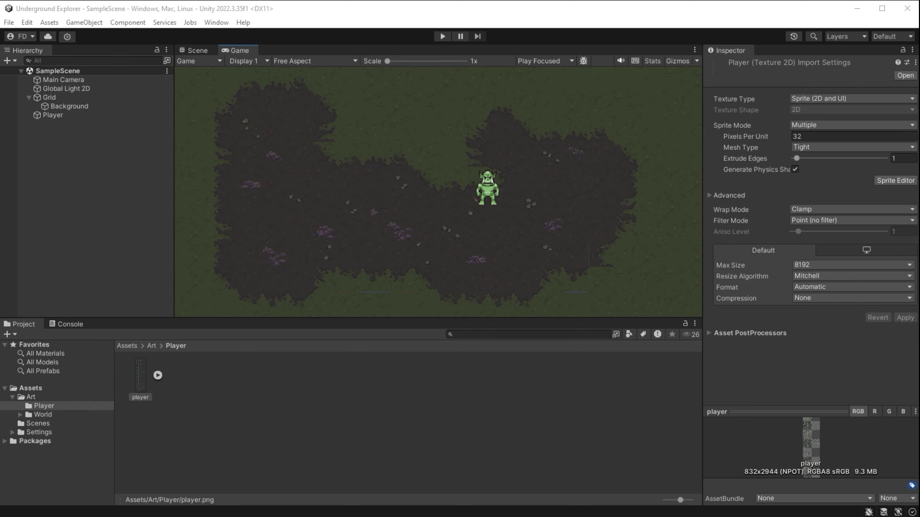
- Choose Visual Studio Code [1.91.1] as the external script editor in the External Tools preferences and close them
left_click(9, 22)
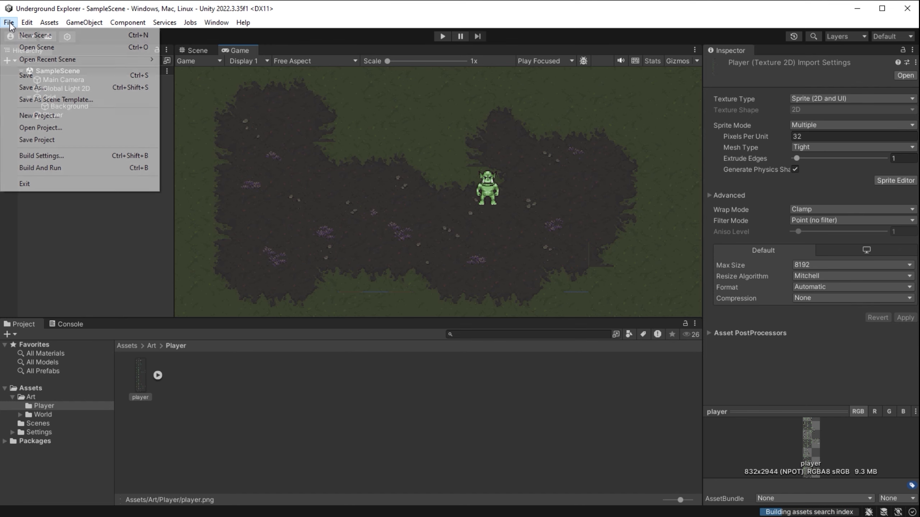
mouse_move(28, 23)
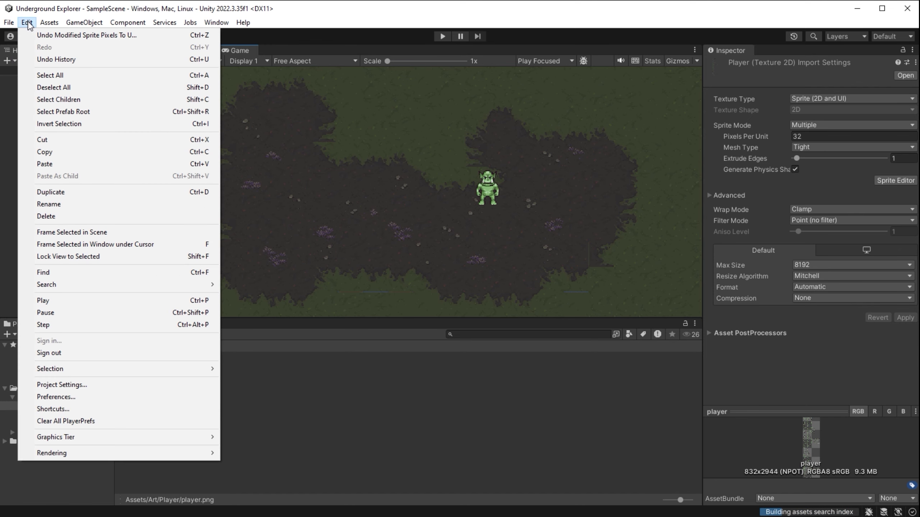
left_click(132, 395)
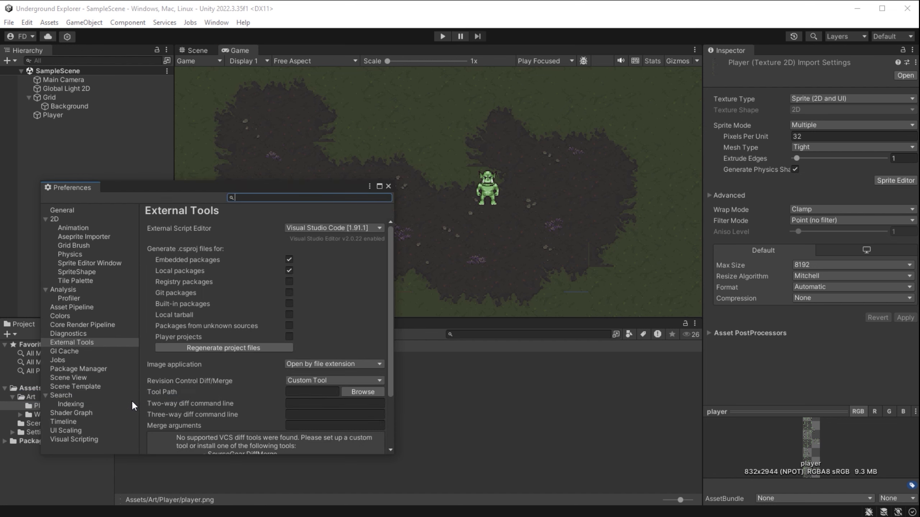
left_click(92, 344)
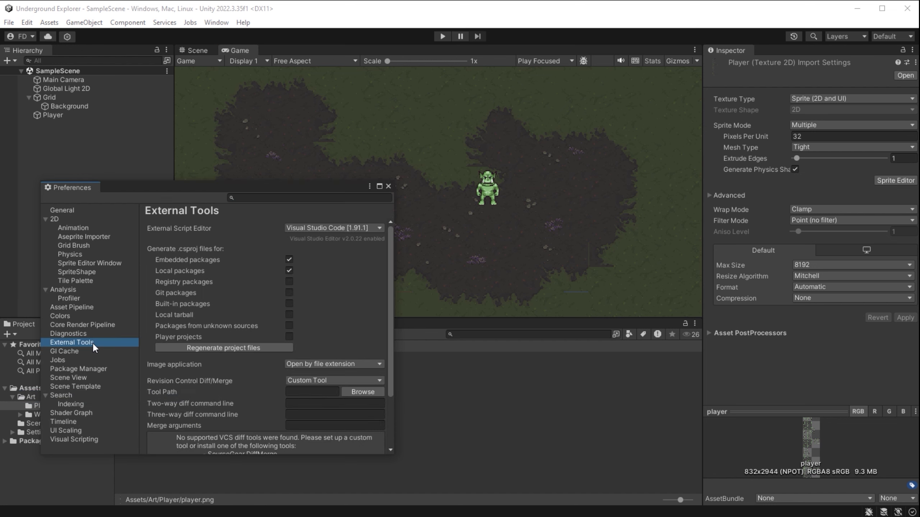
left_click(306, 228)
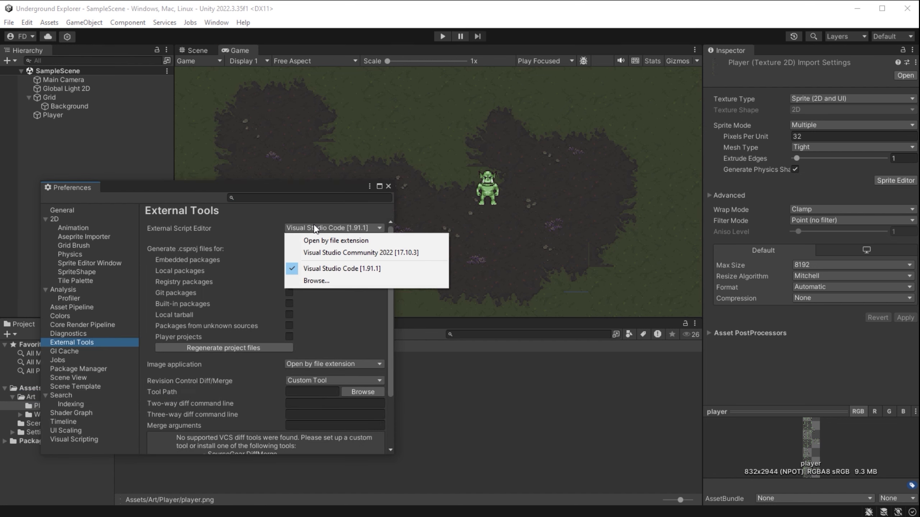
left_click(386, 268)
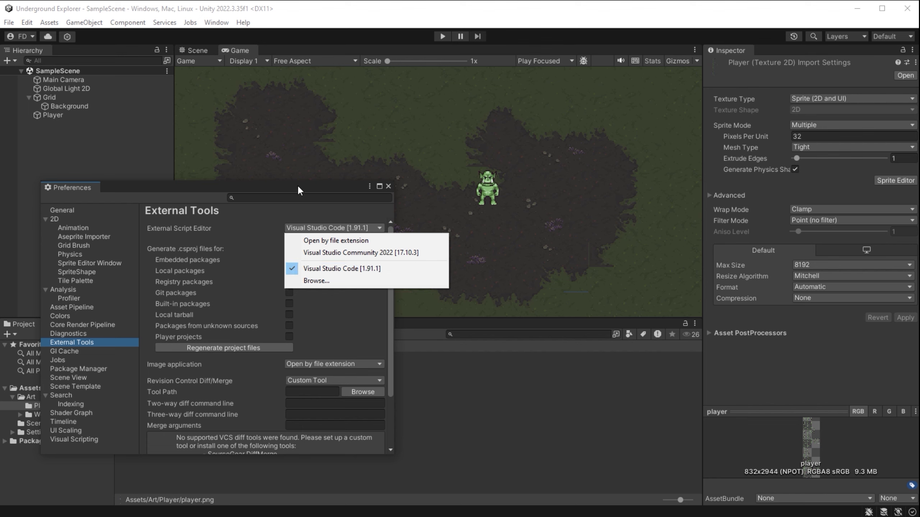
left_click(388, 187)
- Create a folder named Scripts in the project's root Assets folder
left_click(129, 346)
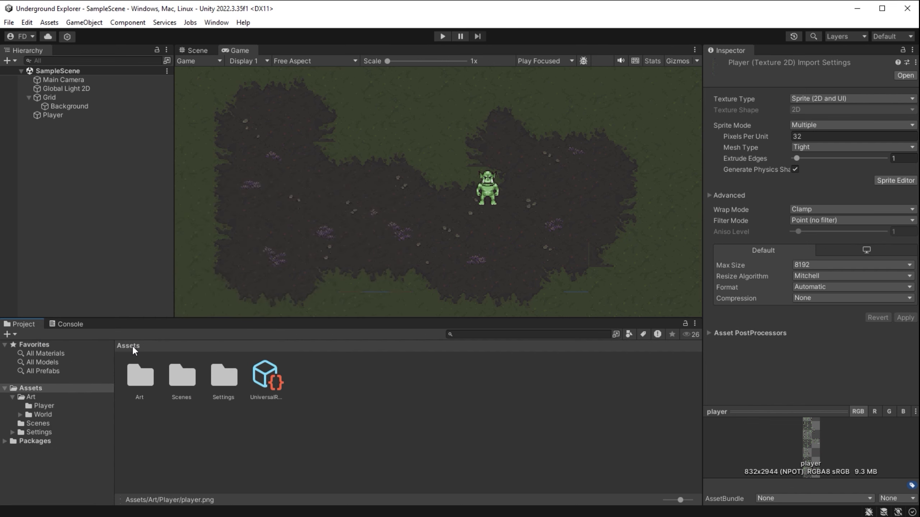
right_click(311, 397)
mouse_move(388, 87)
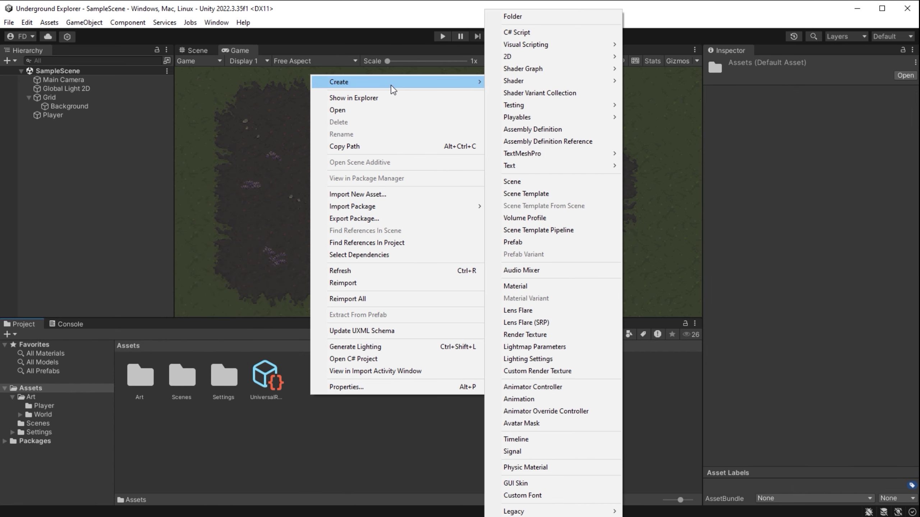
left_click(514, 17)
type("Scripts")
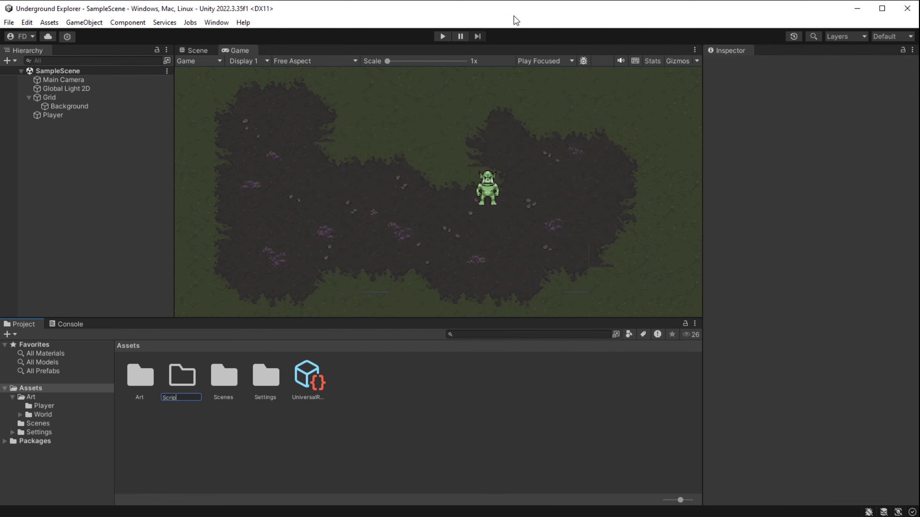
key("Return")
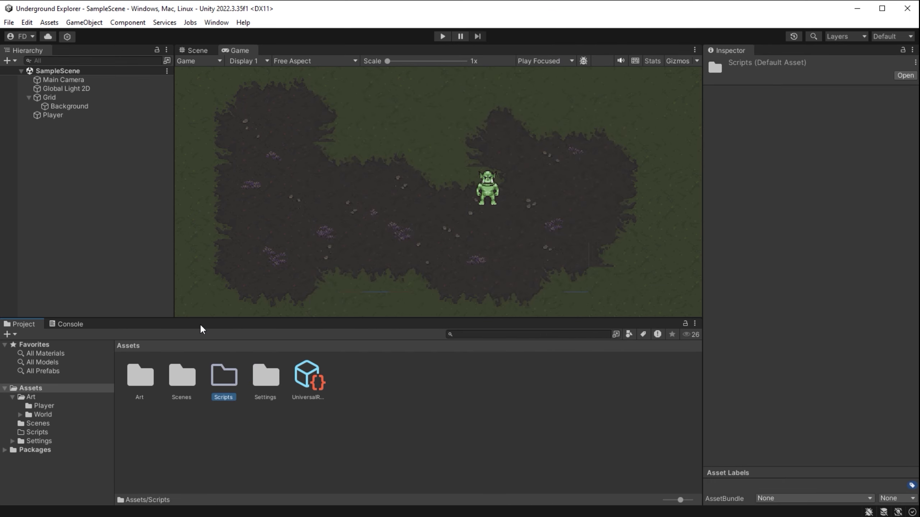
- Create a C# script named PlayerController inside the Scripts folder
double_click(218, 375)
right_click(283, 390)
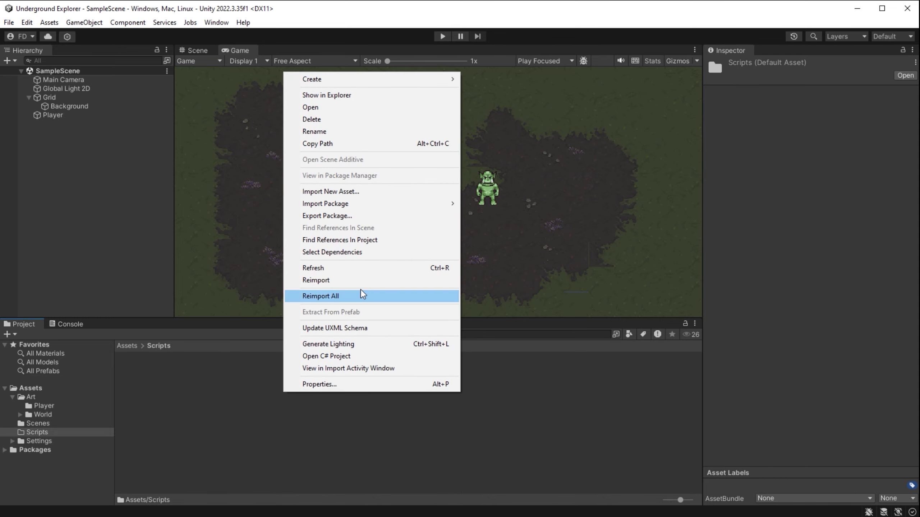
mouse_move(377, 85)
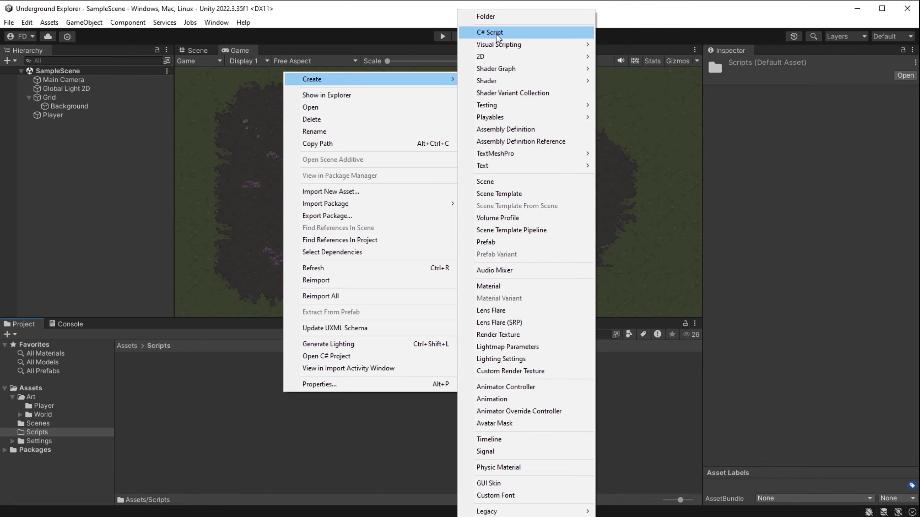
left_click(496, 33)
type("Pla")
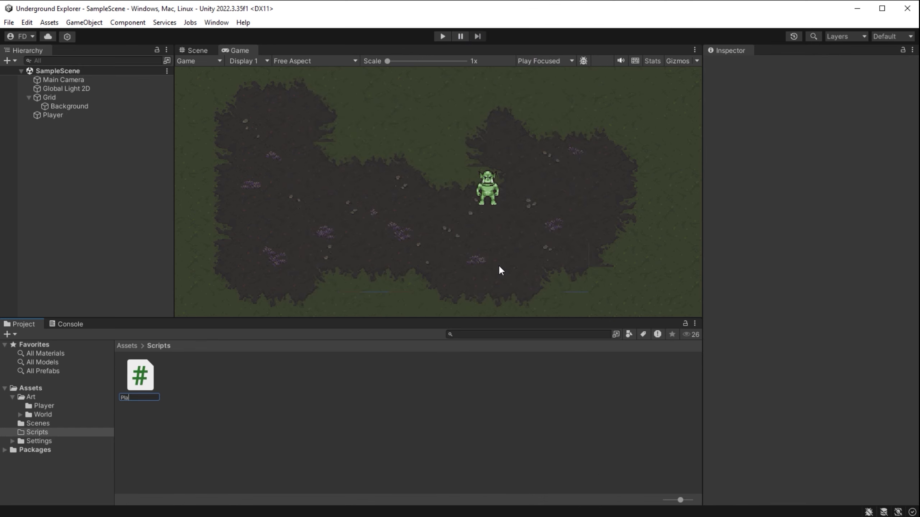
type("yerController")
key("Return")
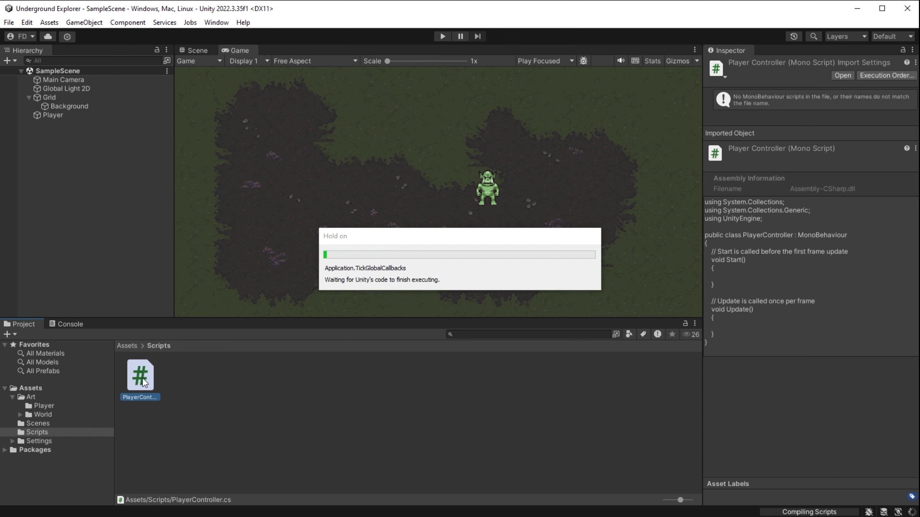
- Add the Player Controller script as a component to the Player object and save the scene
left_click_drag(142, 378, 66, 114)
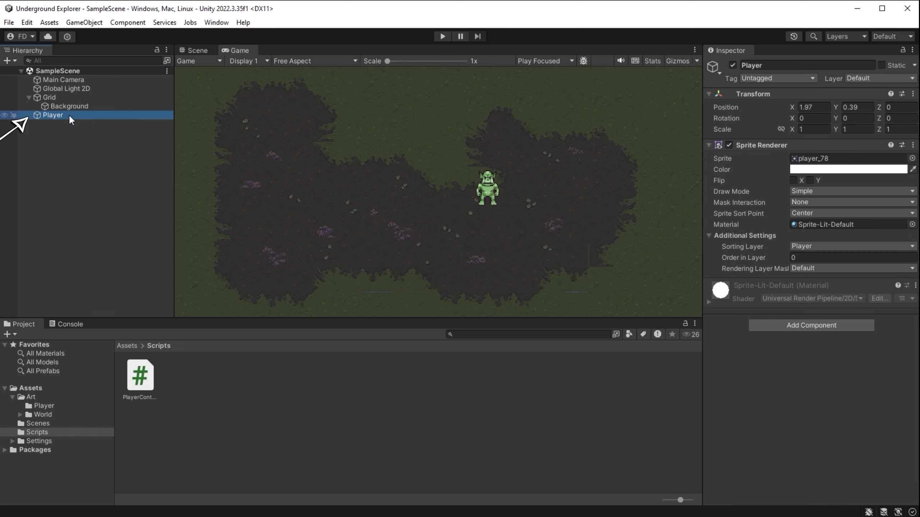
left_click(818, 329)
type("Pla")
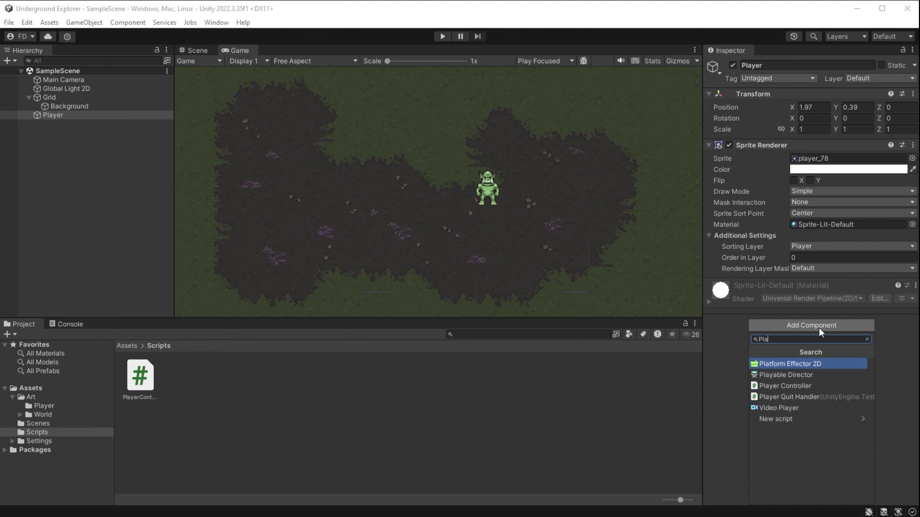
left_click(798, 385)
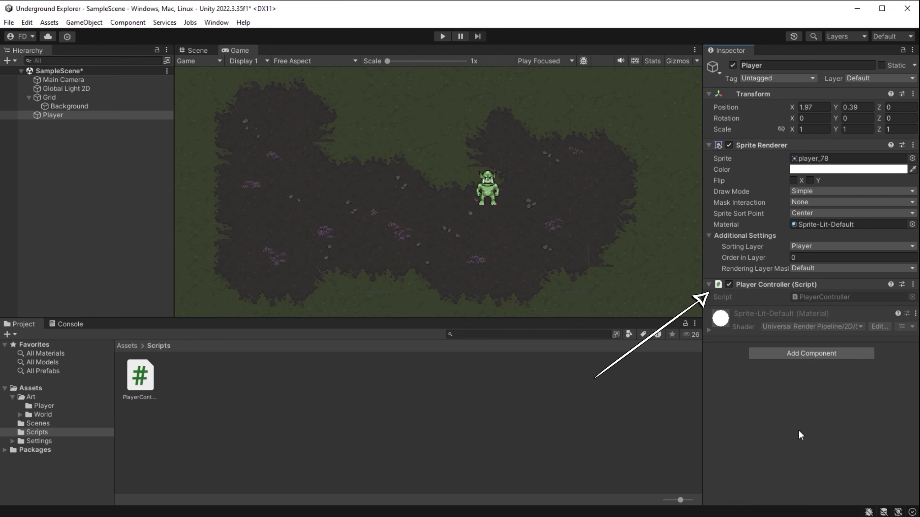
key("ctrl+s")
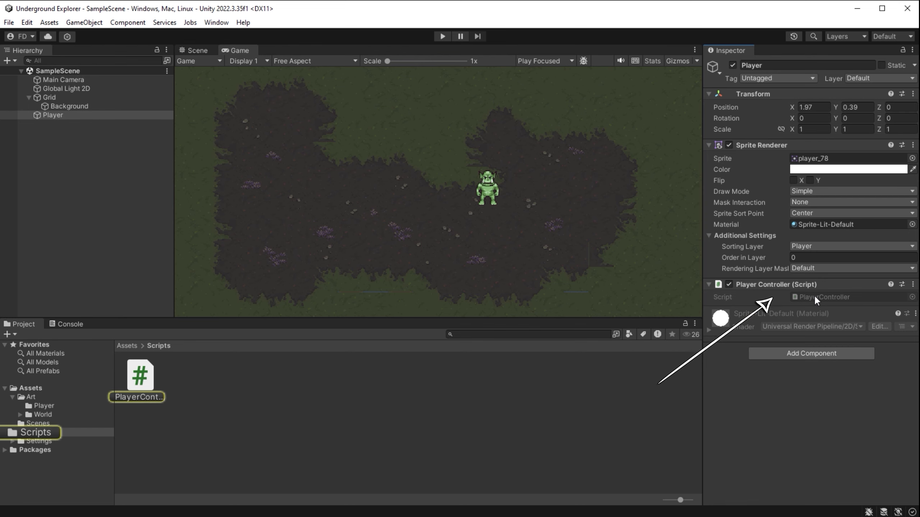
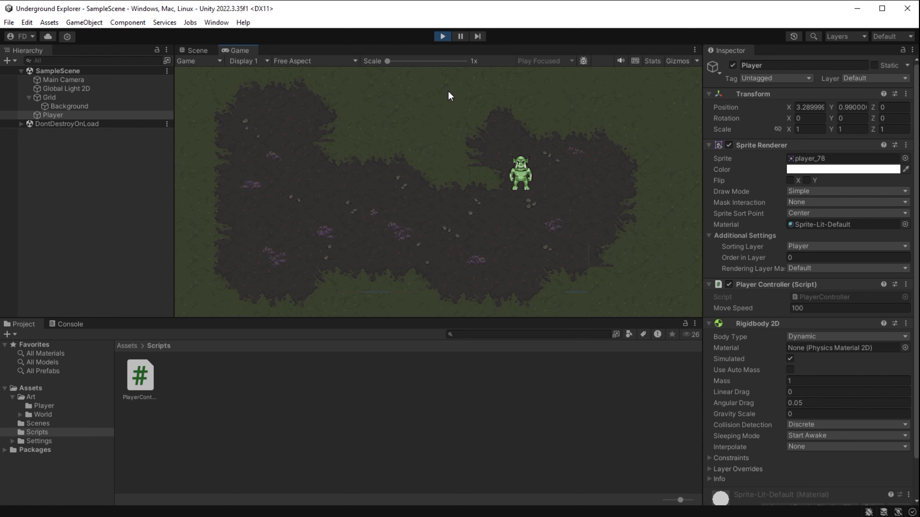
- Stop the running game and start play mode again
left_click(438, 36)
left_click(436, 36)
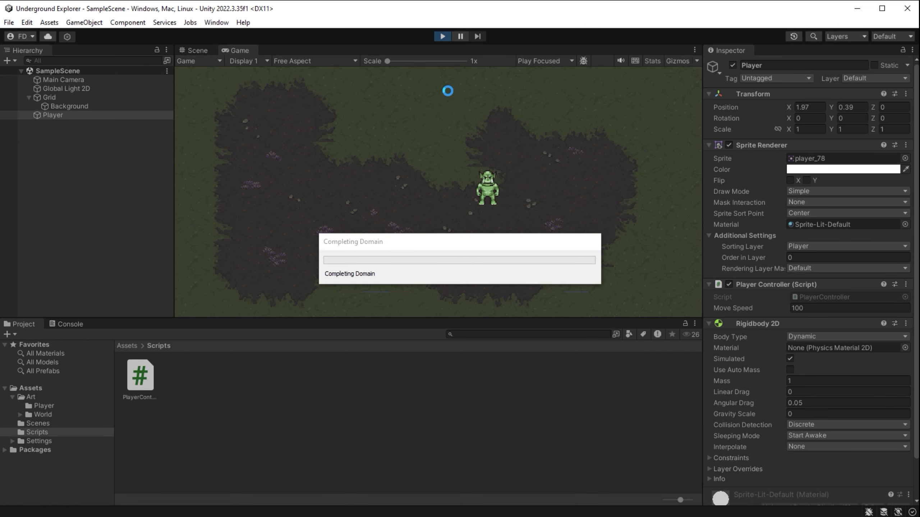
- Test the orc's movement in every direction in the running game, including diagonals, and stop play mode
key("Right")
key("Left")
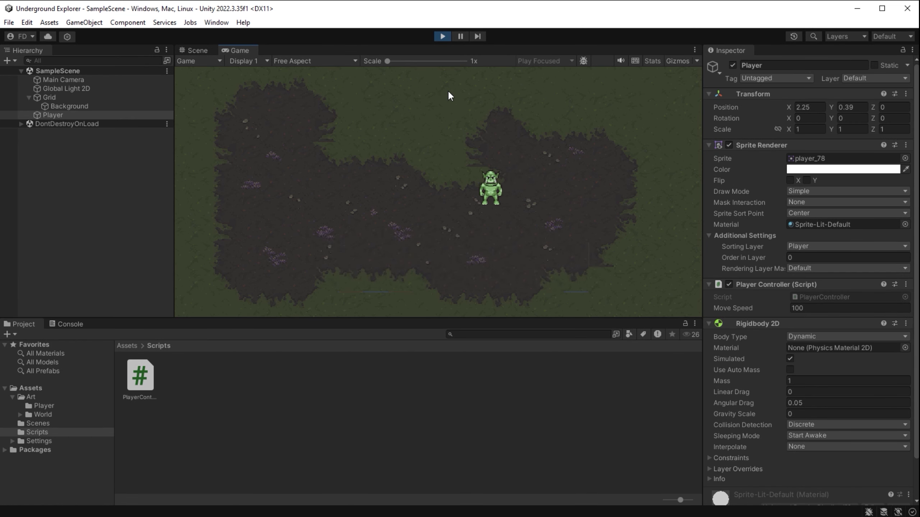
key("Up")
key("Right")
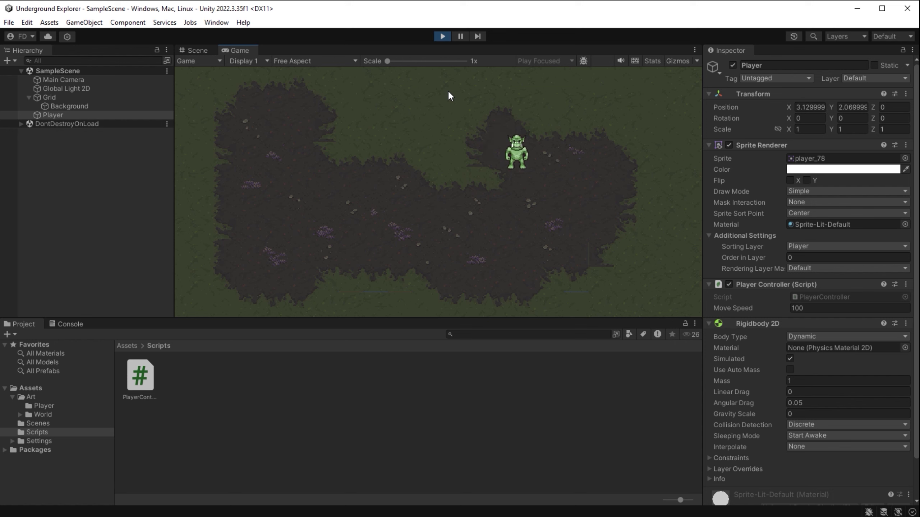
key("Down")
key("Up")
key("Right")
key("Left")
key("Down")
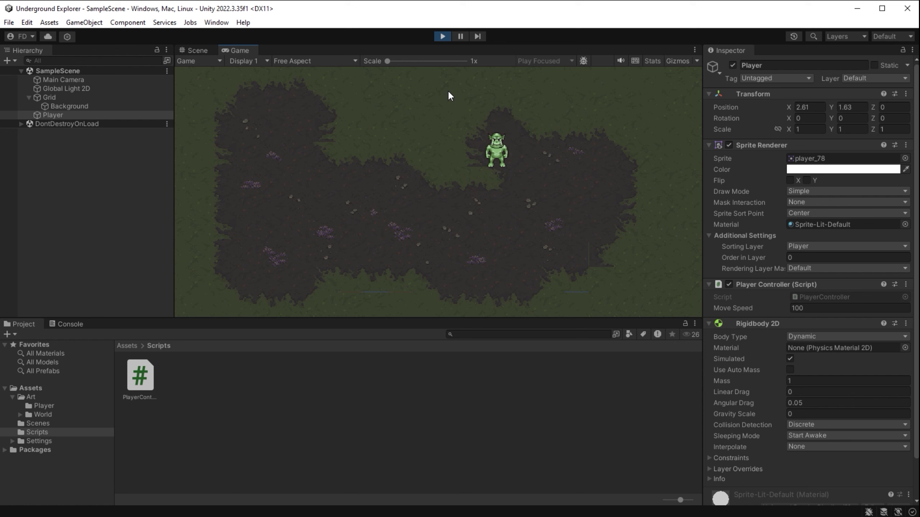
key("Up")
key("Right")
key("Down")
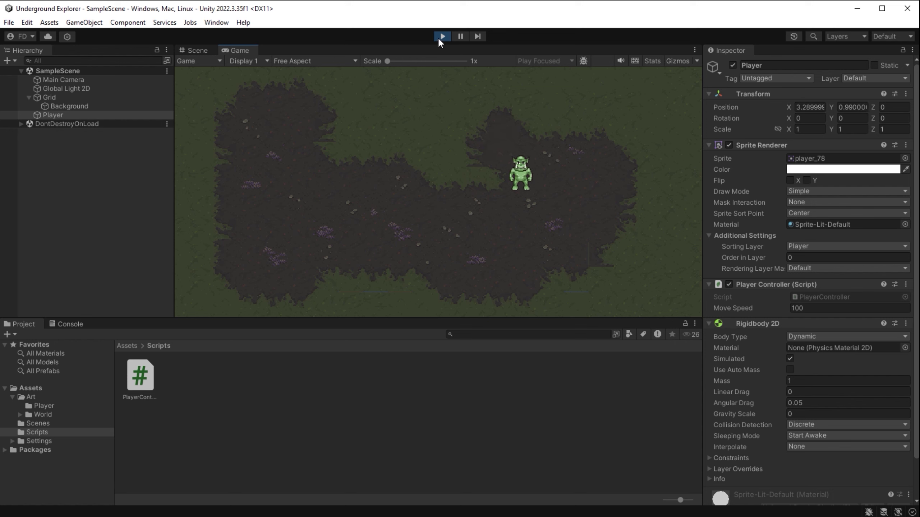
left_click(439, 36)
- In PlayerController.cs, add "if (input.x != 0) input.y = 0;" as the first line of FixedUpdate and save the script
key("alt+Tab")
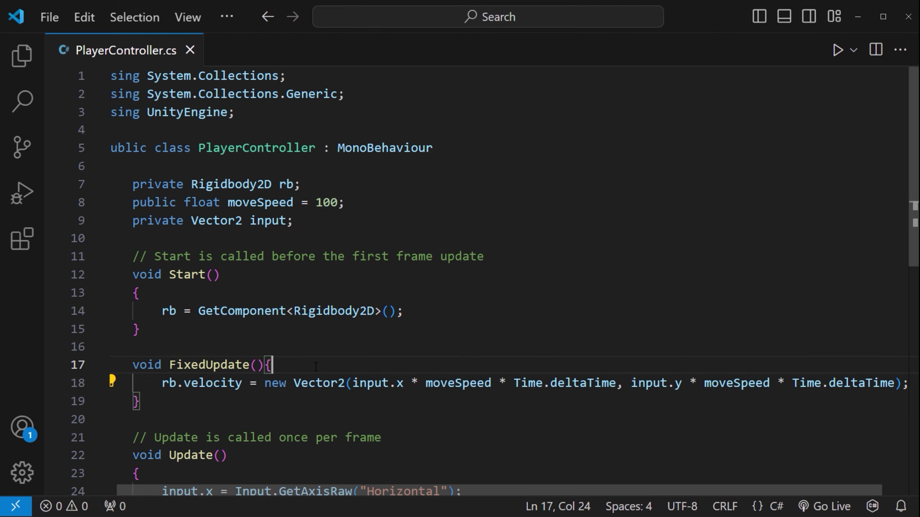
left_click(316, 367)
key("Return")
type("if (inpu")
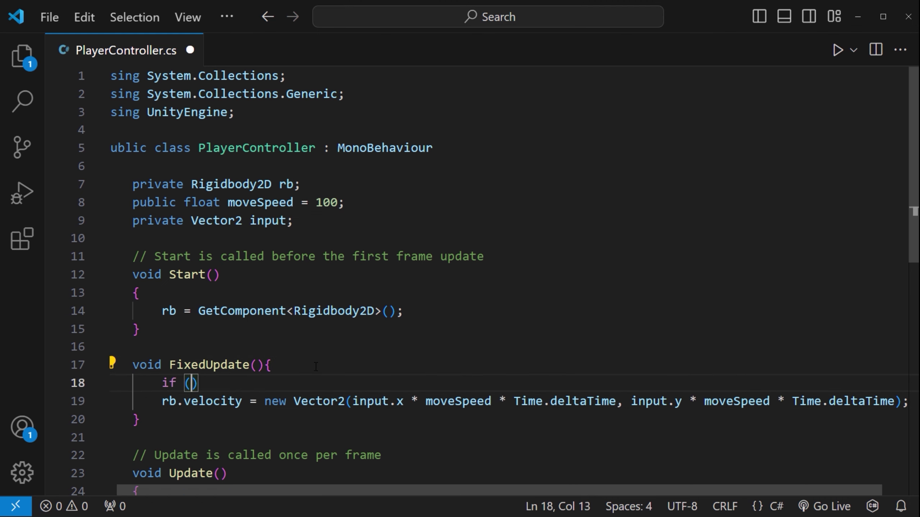
type("t.x != ")
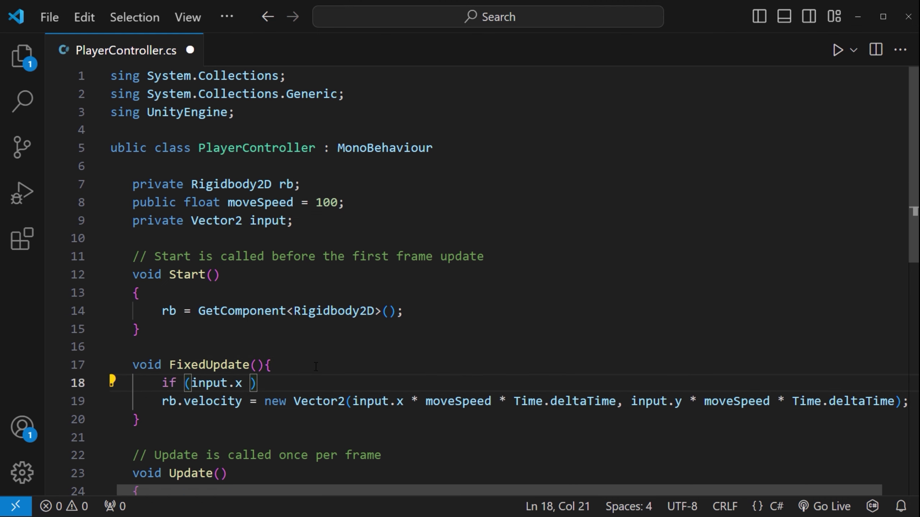
type("0) input.y = 0")
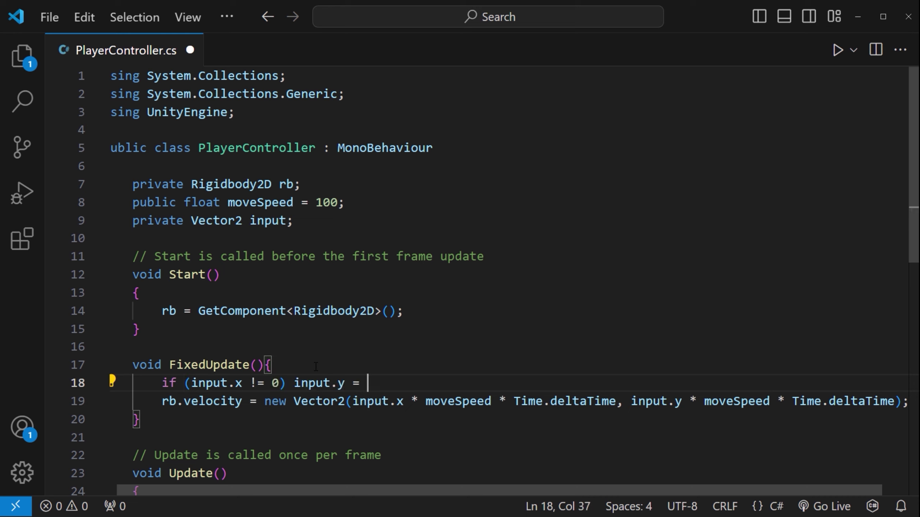
type(";")
key("ctrl+s")
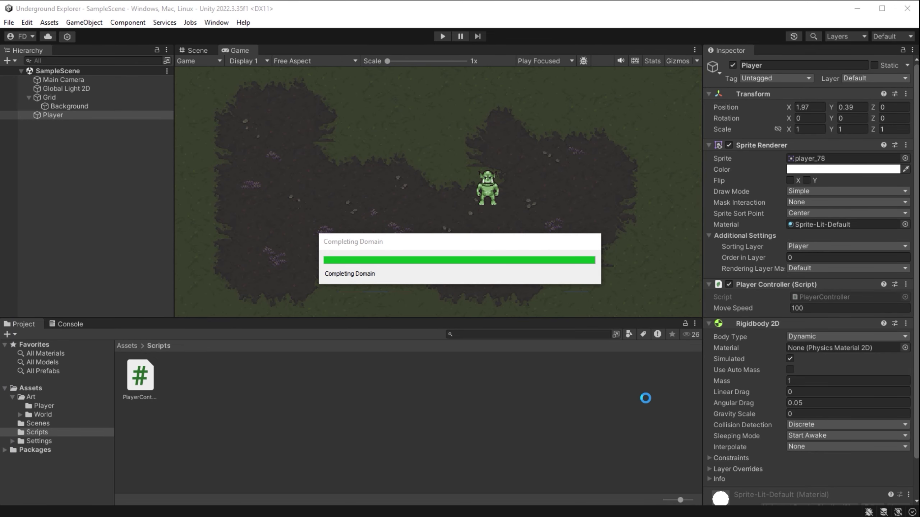
- Run the game, test the orc's horizontal and vertical movement with the diagonal restriction, and stop play mode
left_click(442, 36)
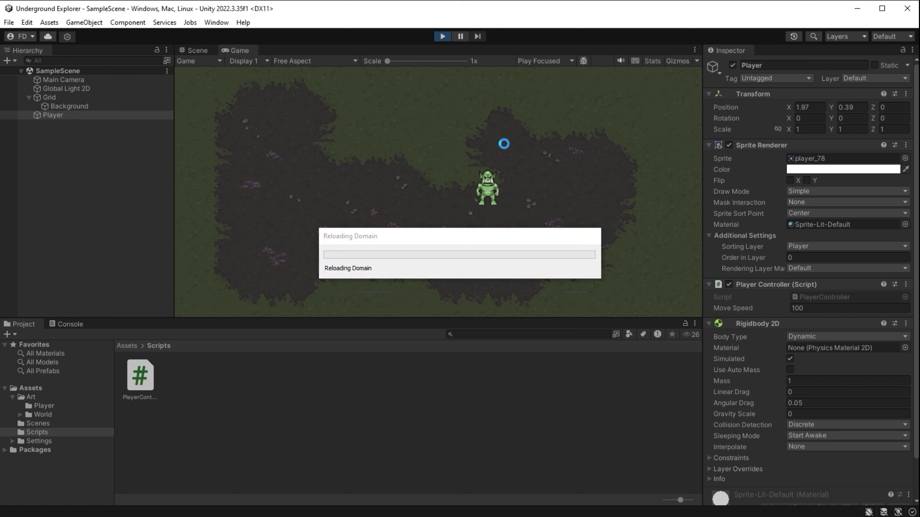
key("w")
key("a")
key("a")
key("d")
key("w")
key("a")
key("d")
key("s")
key("a")
key("s")
key("d")
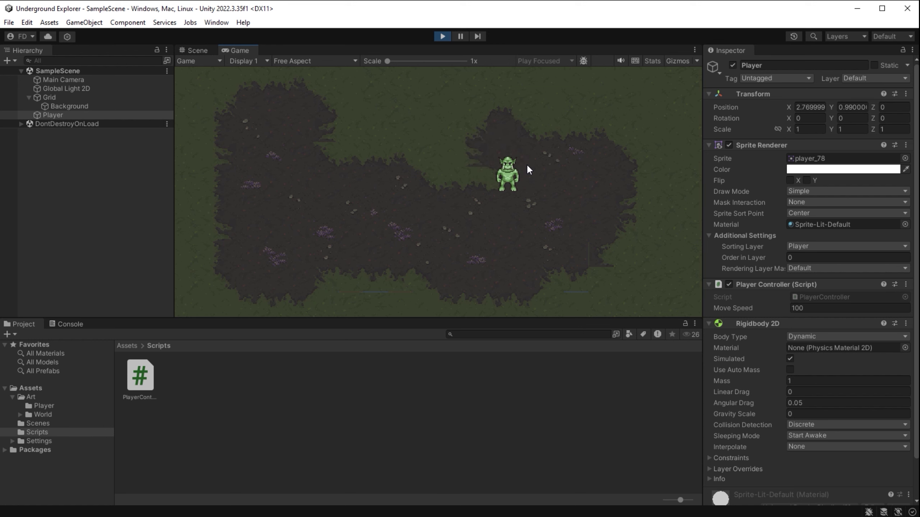
key("s")
left_click(442, 38)
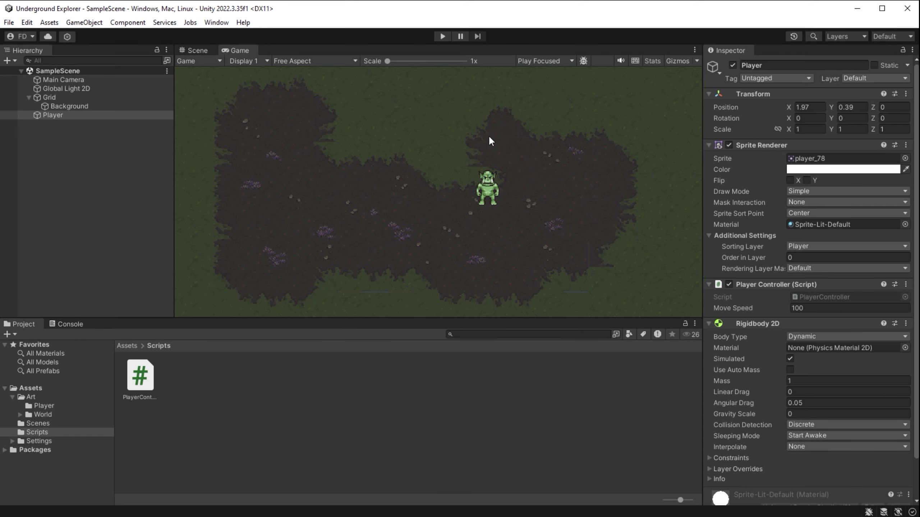
- Import the shadow image into the project's Assets/Art/Player folder
left_click(128, 345)
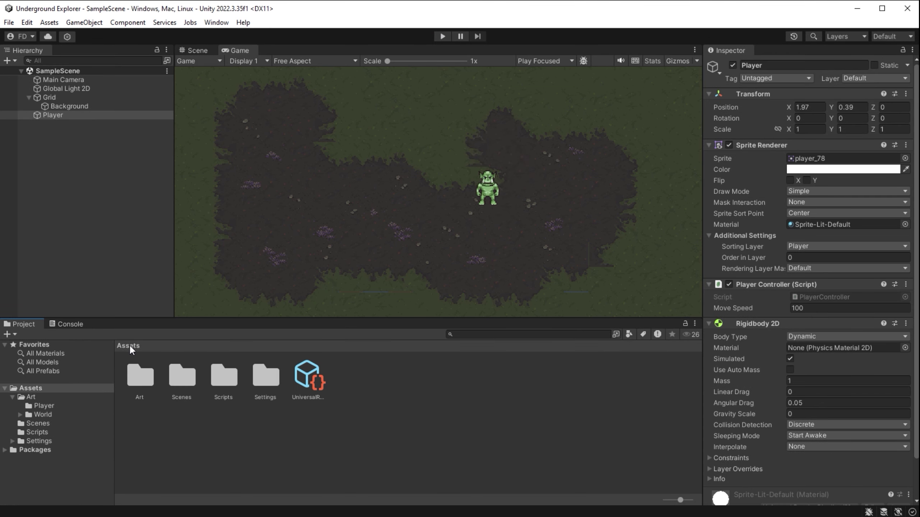
double_click(141, 373)
double_click(141, 372)
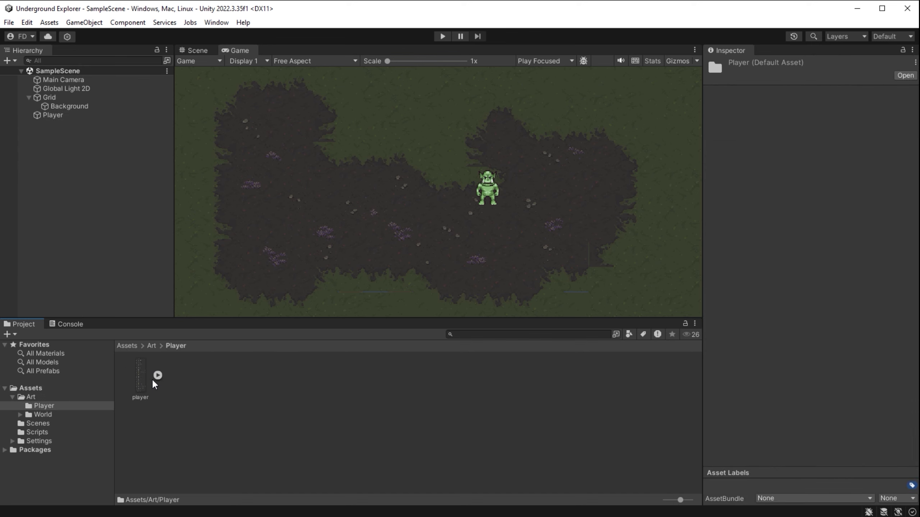
left_click(157, 376)
left_click(159, 376)
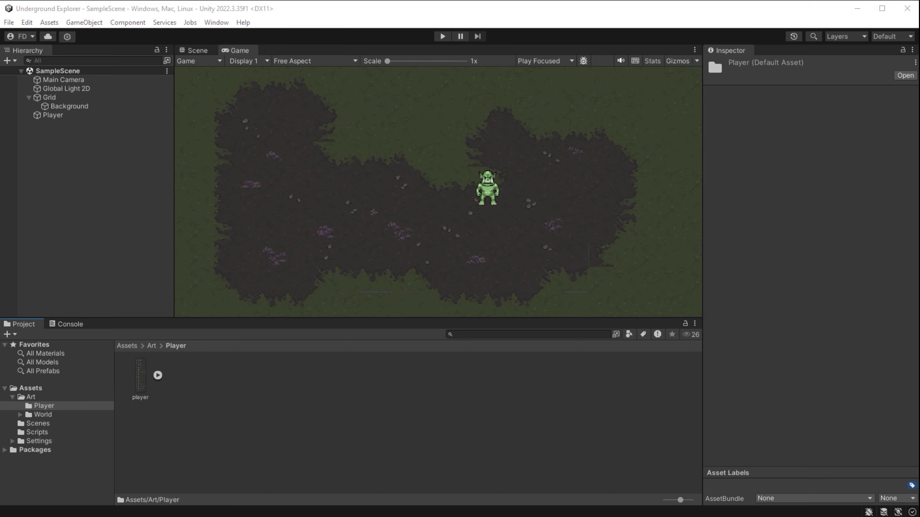
left_click_drag(493, 482, 225, 398)
- Set the shadow texture to 32 pixels per unit, Point (no filter) filter mode and no compression, and apply the import settings
left_click(182, 375)
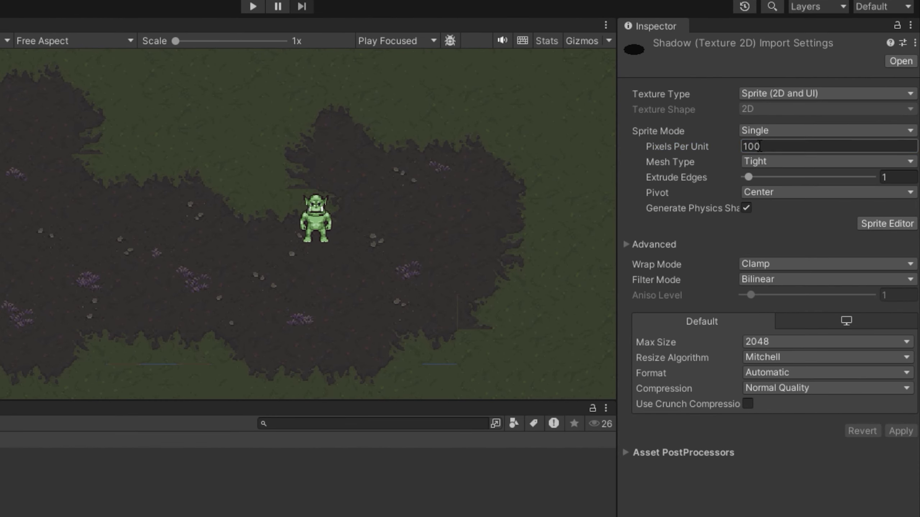
left_click(851, 137)
type("32")
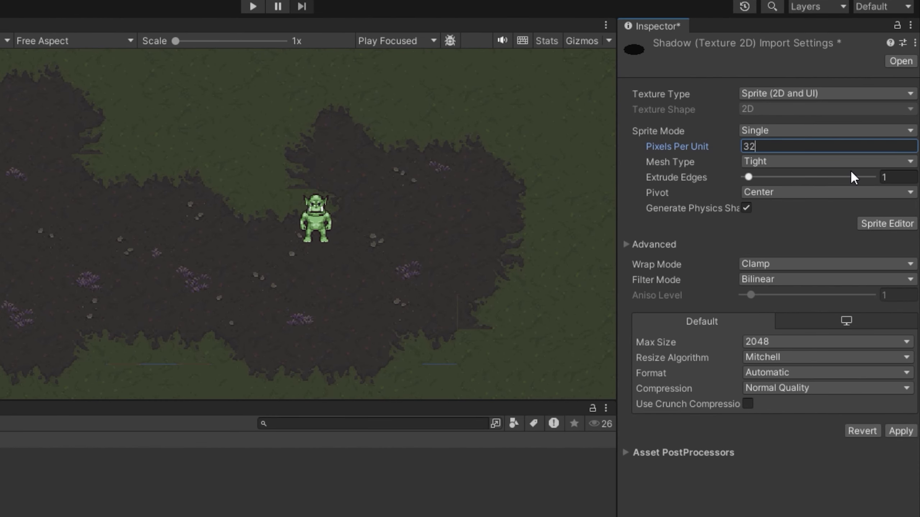
left_click(792, 280)
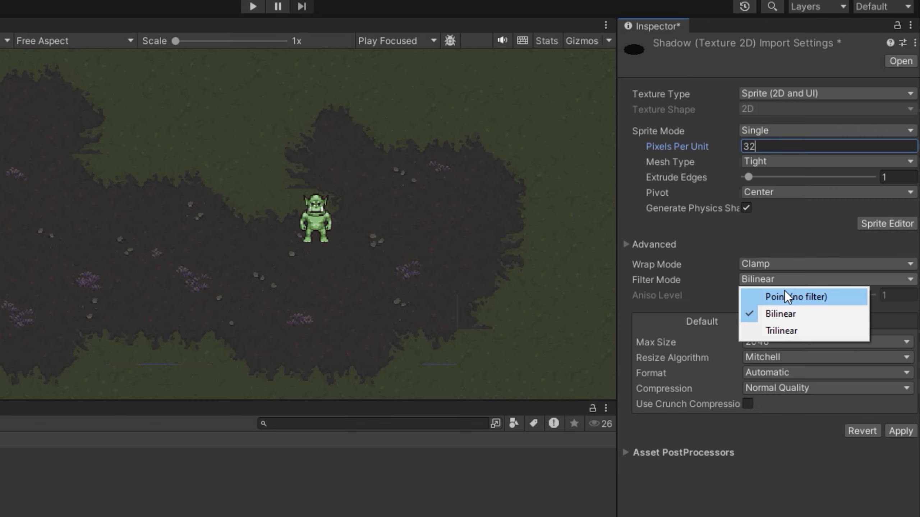
left_click(785, 291)
left_click(804, 388)
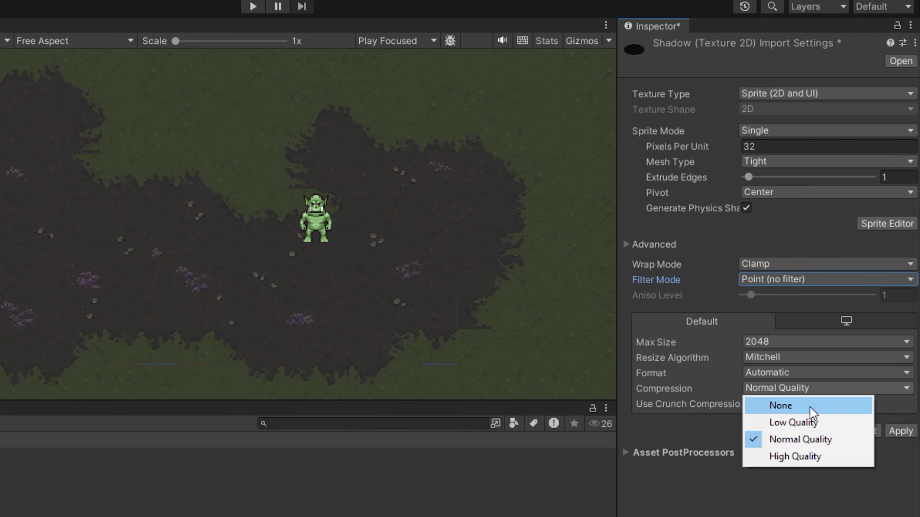
left_click(810, 406)
left_click(898, 413)
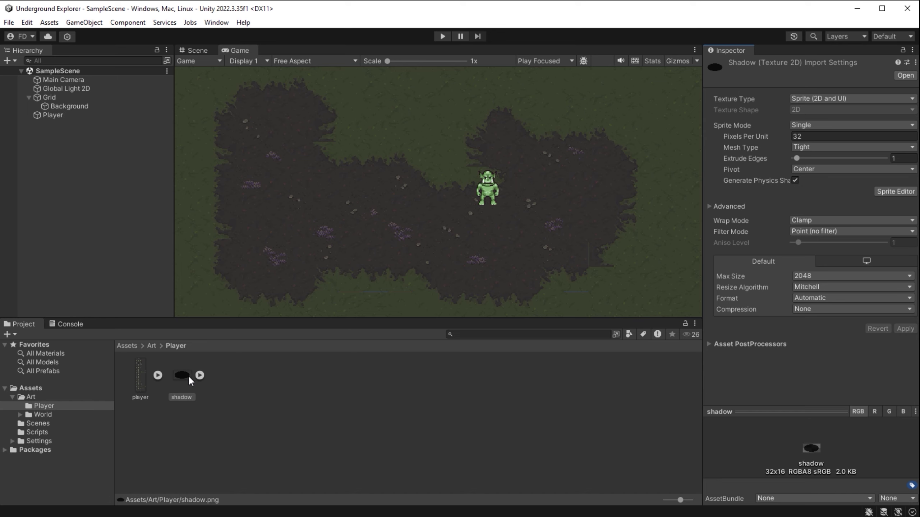
- Add the shadow sprite to SampleScene as its own object and save the scene
left_click(188, 377)
left_click_drag(187, 375, 78, 168)
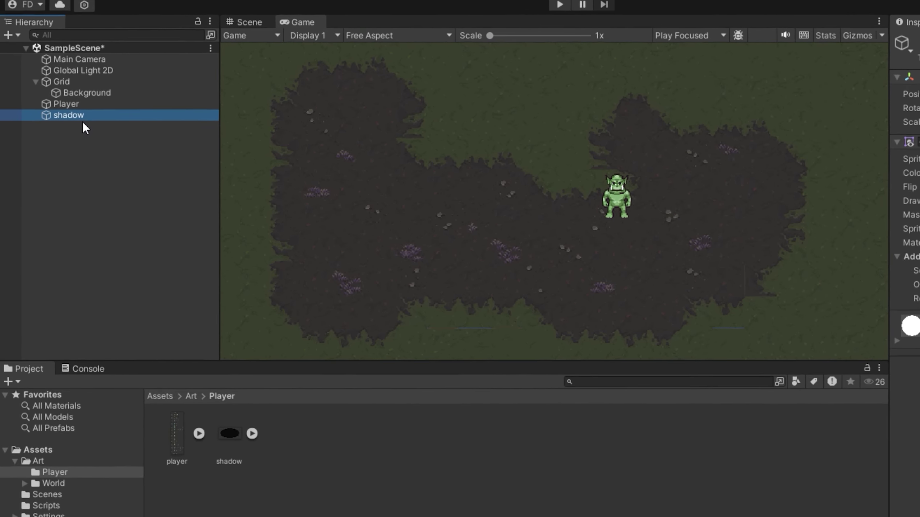
left_click(244, 22)
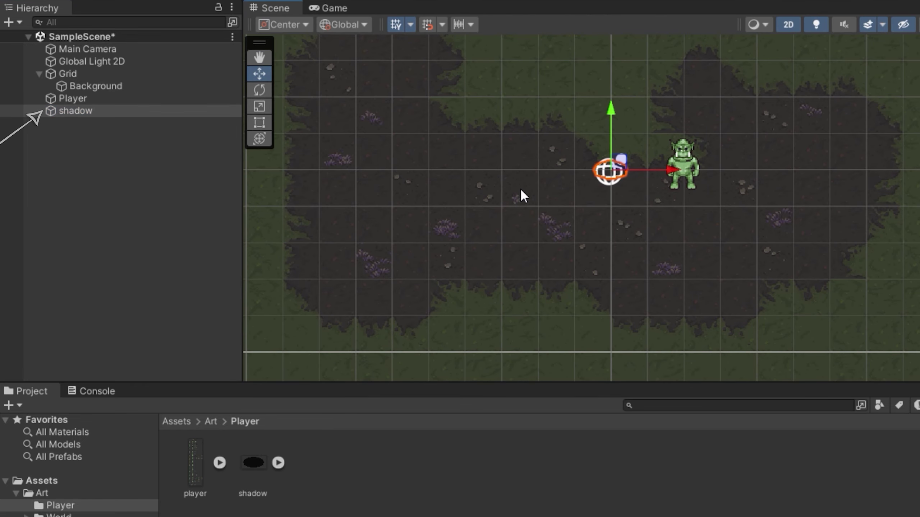
key("ctrl+s")
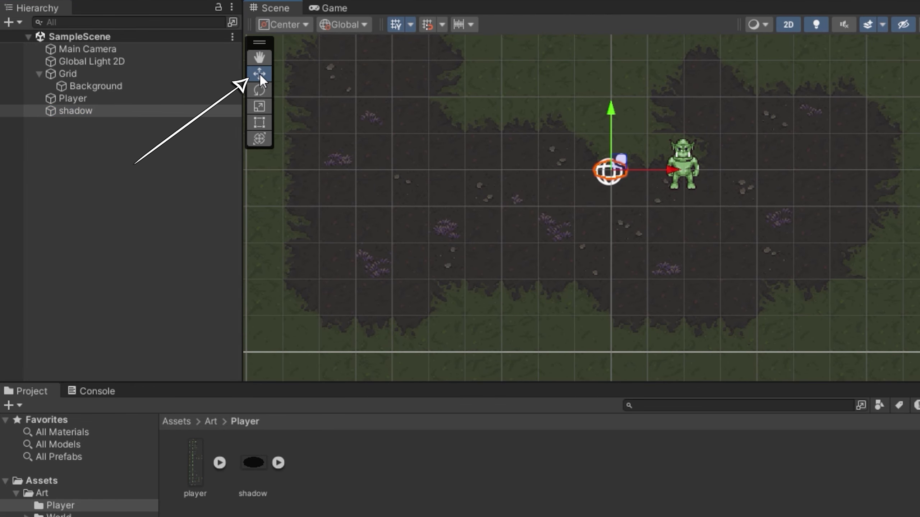
- Move the shadow to about X 3.34, Y -0.78 beside the orc and check it in the Game view
left_click_drag(617, 165, 738, 194)
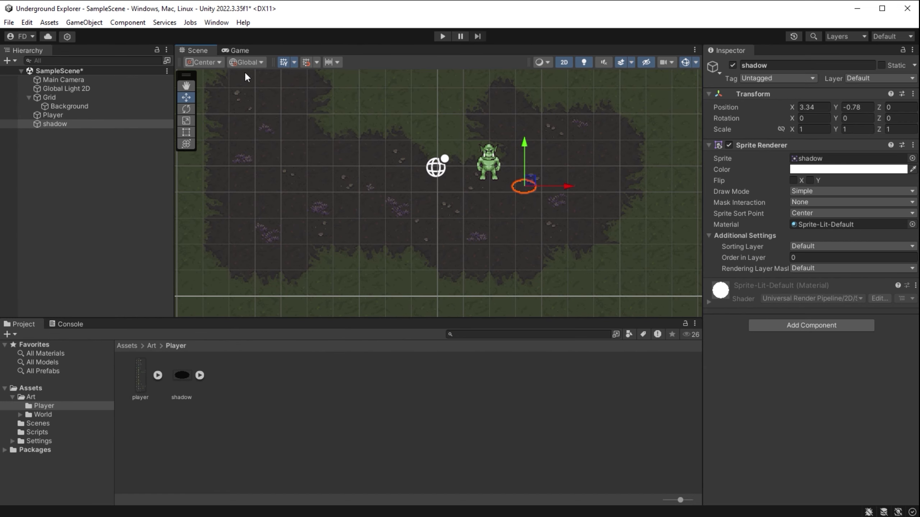
left_click(327, 8)
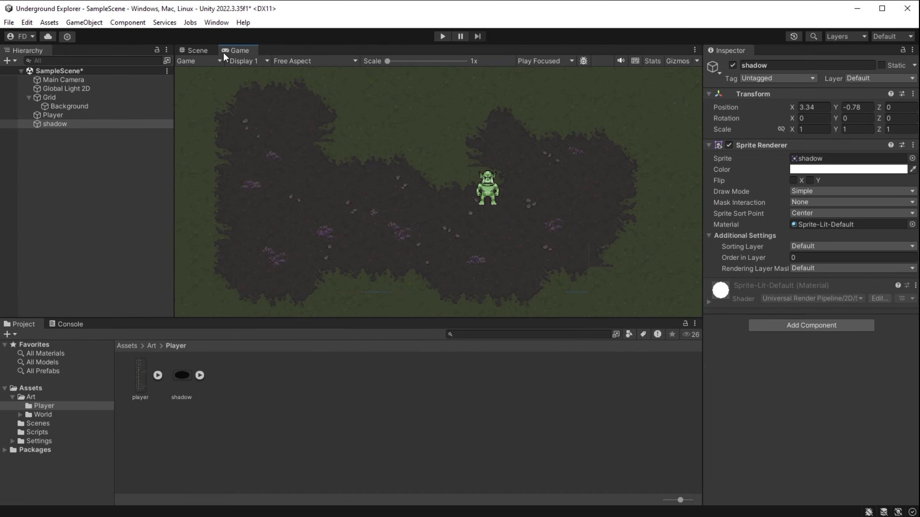
left_click(197, 50)
- Set the shadow's sorting layer to Player and move it closer to the orc, to about X 2.96, Y -0.65
left_click(118, 124)
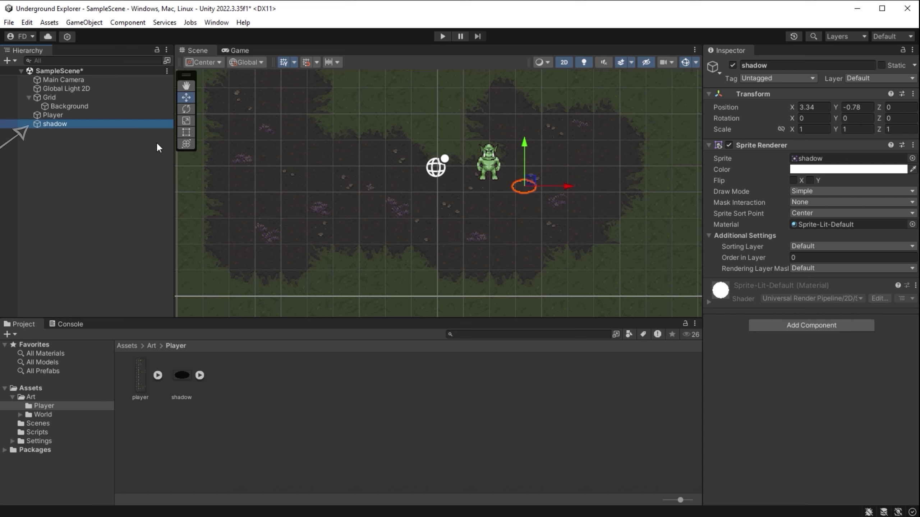
left_click(835, 246)
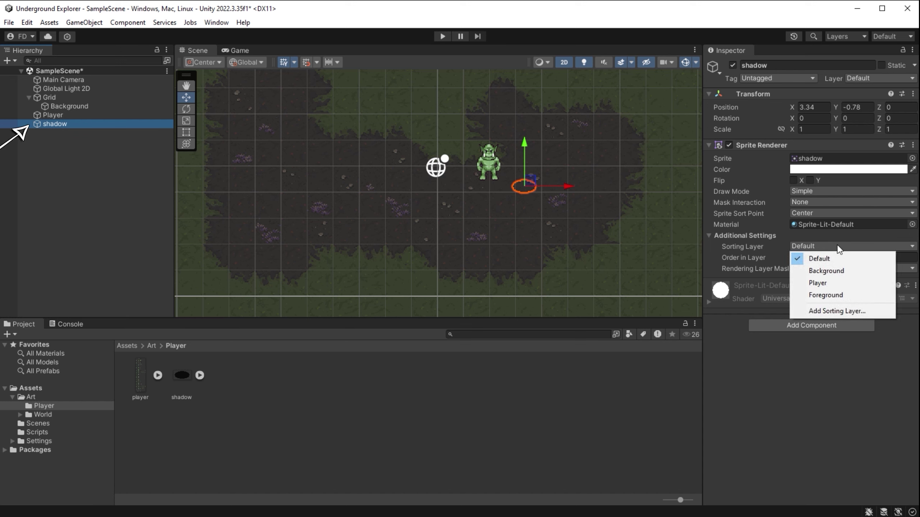
left_click(832, 281)
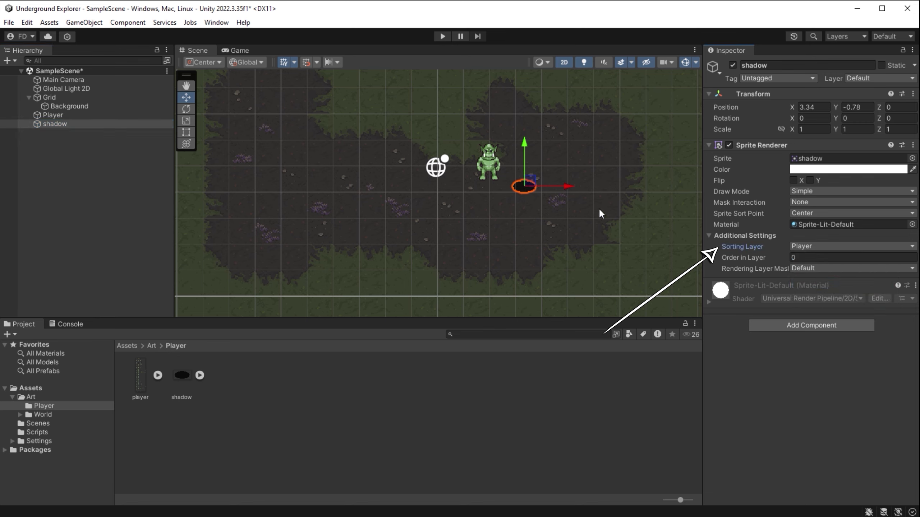
mouse_move(530, 183)
left_mouse_down()
mouse_move(500, 177)
mouse_move(520, 180)
left_mouse_up()
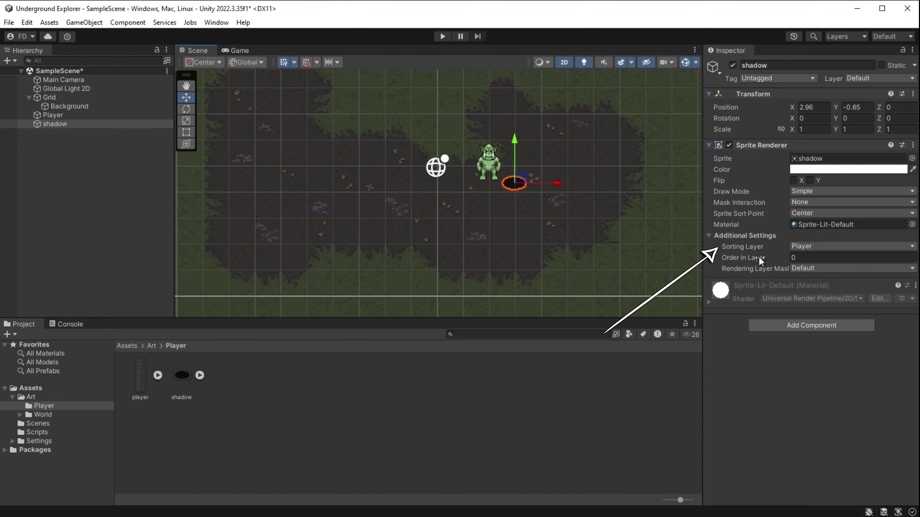
- Set the Player object's Order in Layer to 1 so it draws above the shadow
left_click(801, 258)
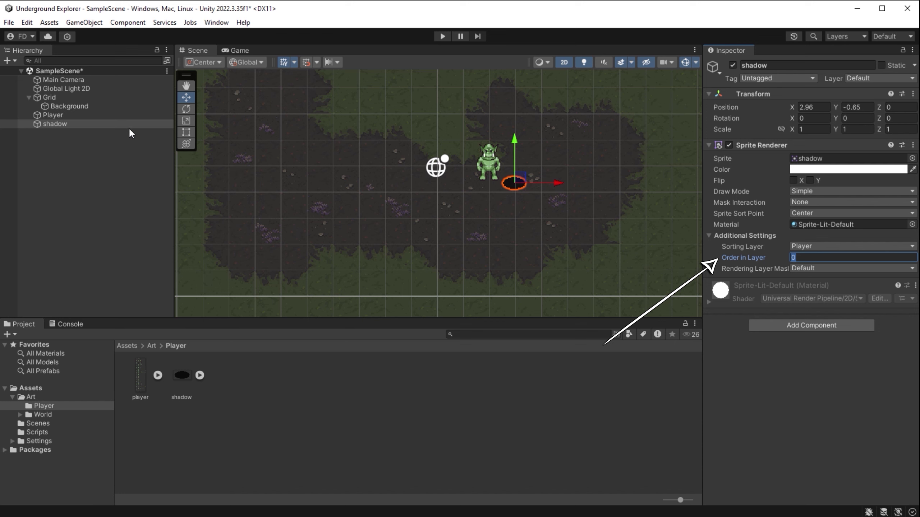
left_click(107, 115)
left_click(791, 258)
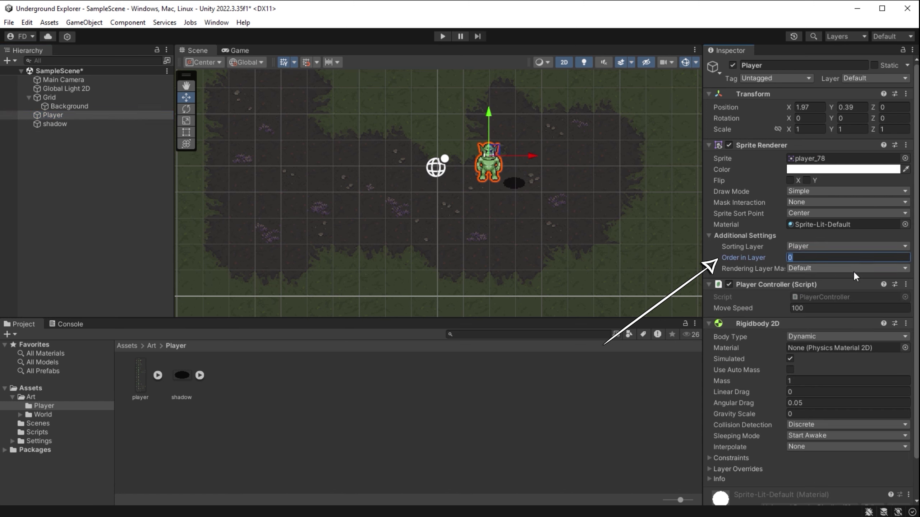
type("1")
left_click(621, 213)
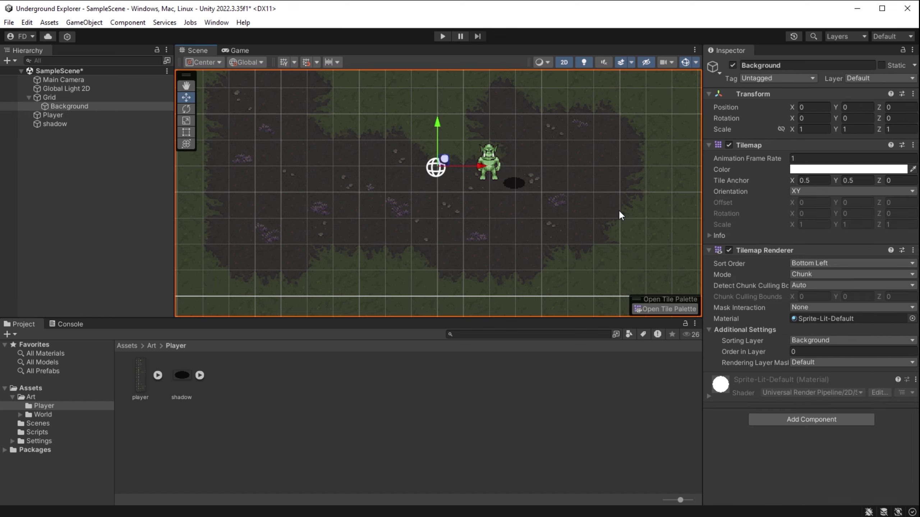
- Run the game, move the orc around near the shadow to check whether it follows, and stop play mode
left_click(440, 36)
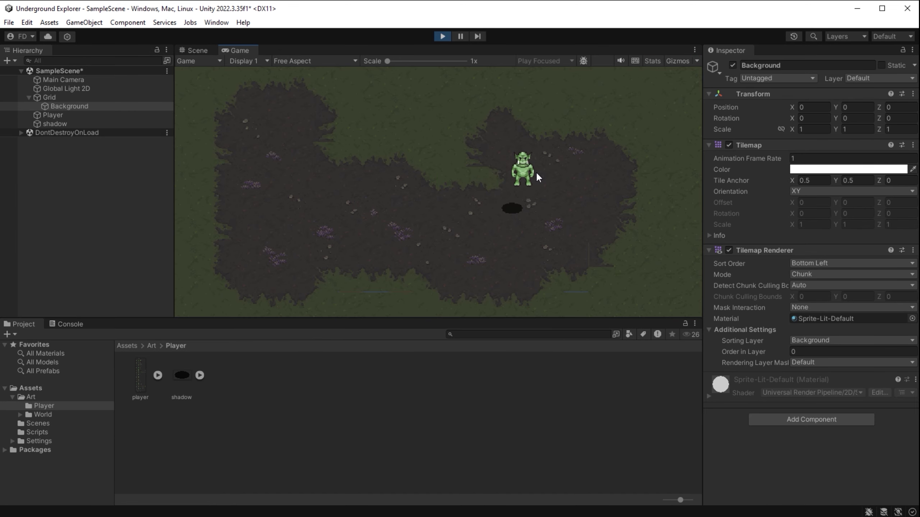
key("Left")
key("Down")
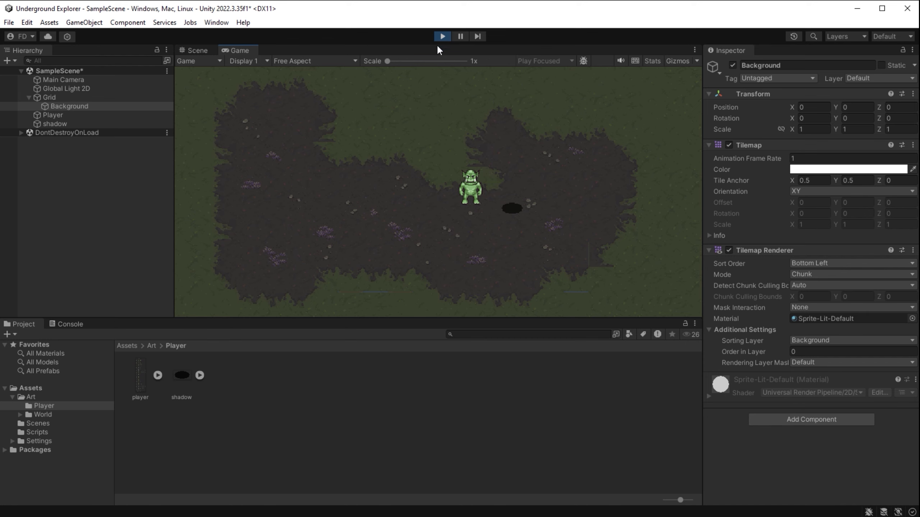
left_click(441, 36)
- Make the shadow object a child of the Player object
left_click(69, 125)
left_click_drag(67, 122, 74, 115)
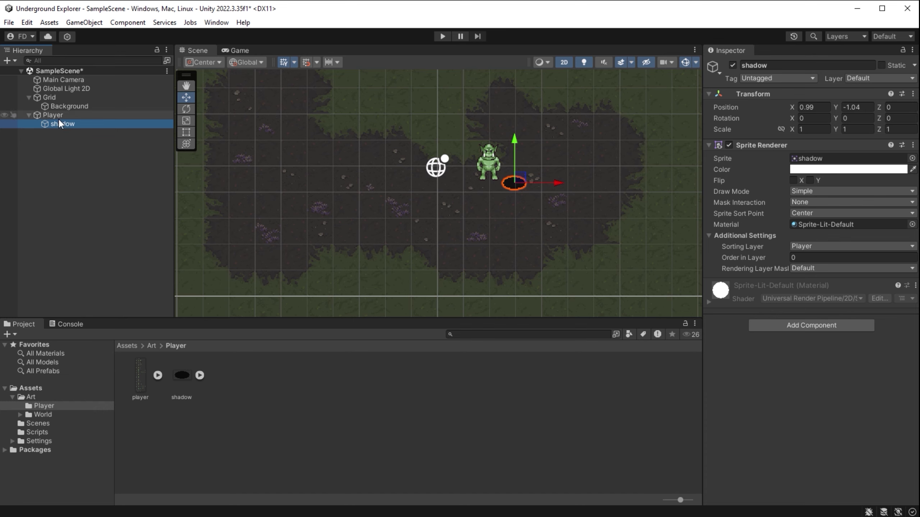
- Reposition the shadow beneath the orc's feet, setting its position to X 0, Y -0.86
left_click(806, 108)
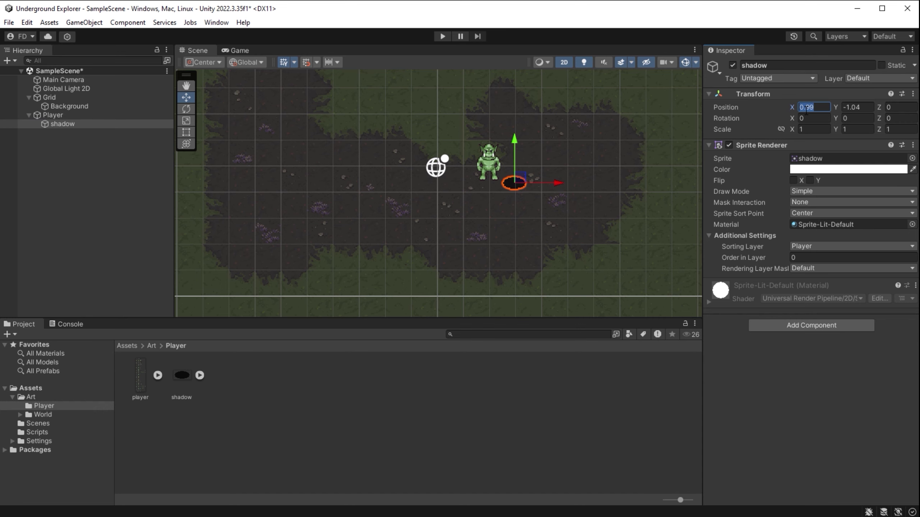
type("0")
key("Tab")
type("0")
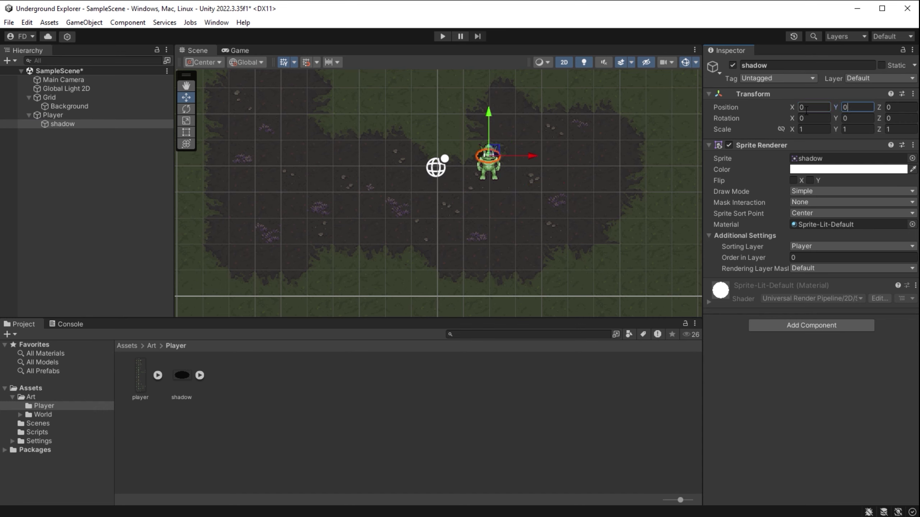
left_click_drag(505, 157, 499, 176)
left_click(810, 108)
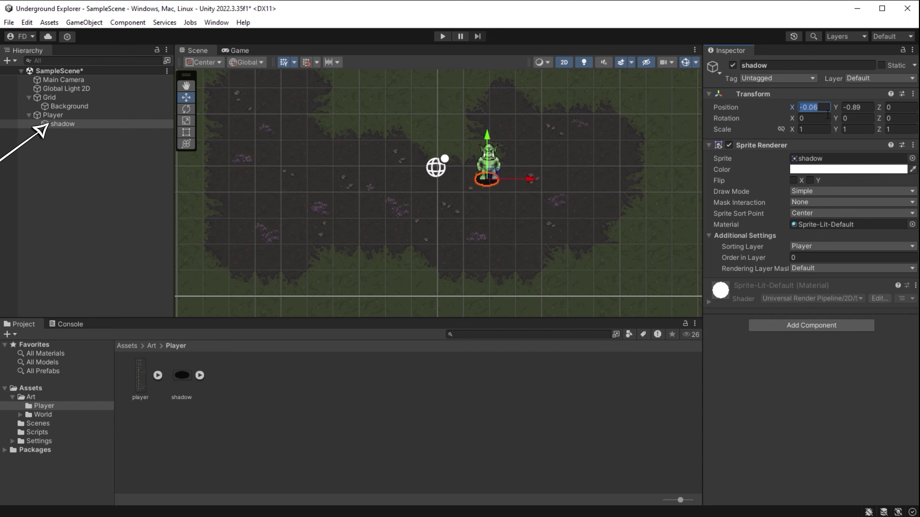
type("0")
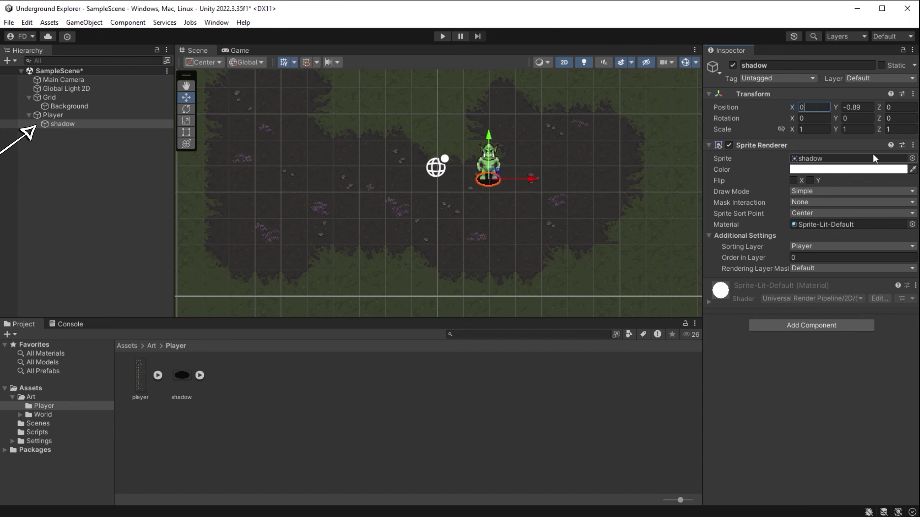
left_click(862, 107)
type("-0.86")
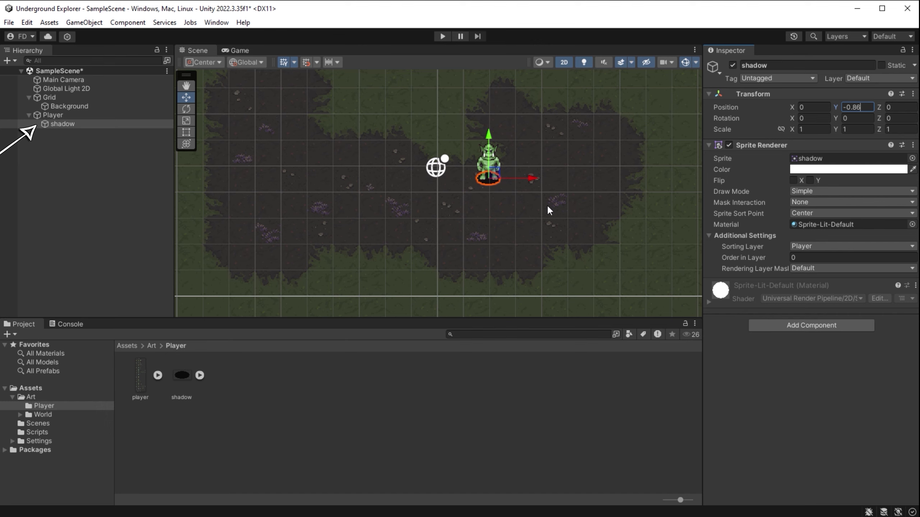
- Run the game, move the orc in all four directions to check that the shadow follows, and stop play mode
left_click(441, 36)
key("d")
key("w")
key("s")
key("a")
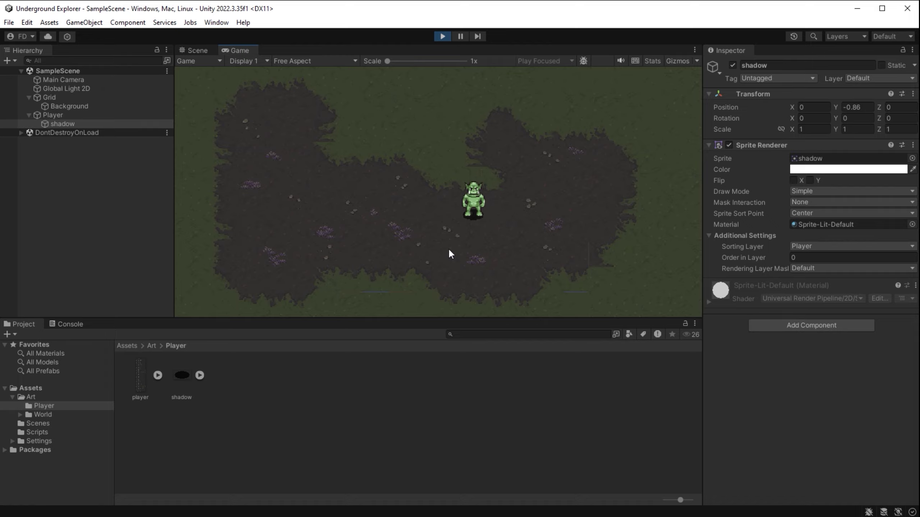
key("s")
key("w")
key("d")
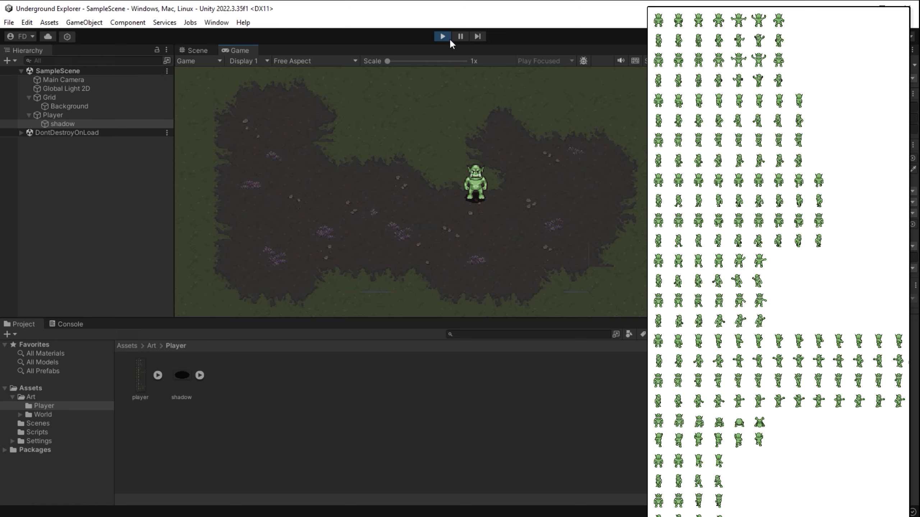
left_click(443, 36)
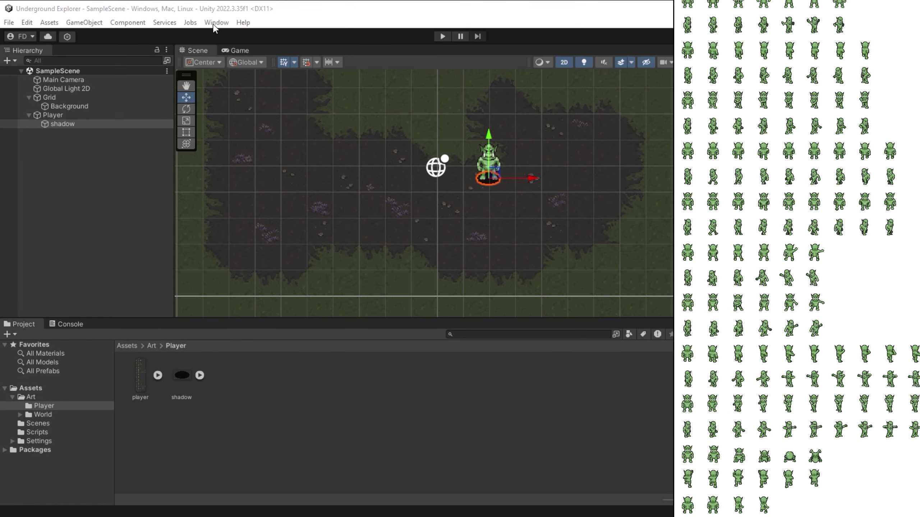
- Open the Animation window, dock it beside the Inspector, and widen that area to show its timeline
left_click(216, 22)
mouse_move(263, 73)
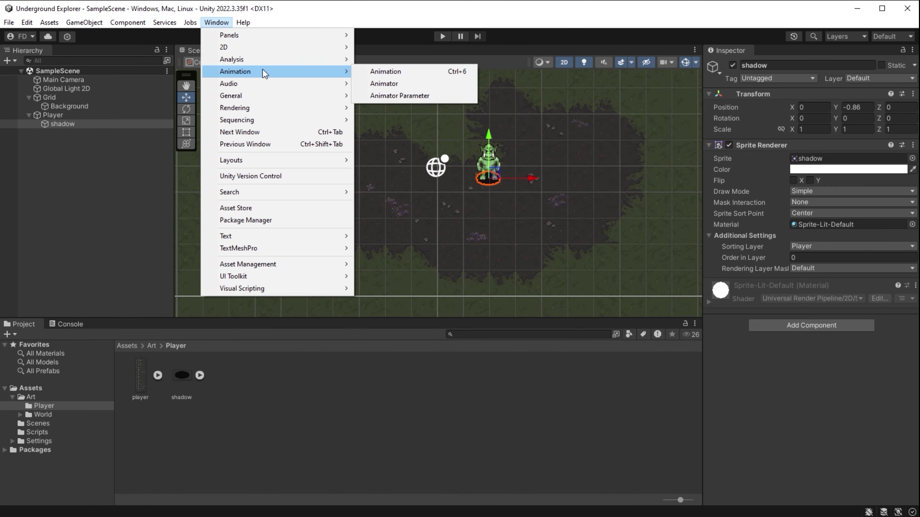
left_click(423, 73)
left_click_drag(345, 175, 165, 101)
left_click_drag(73, 103, 775, 55)
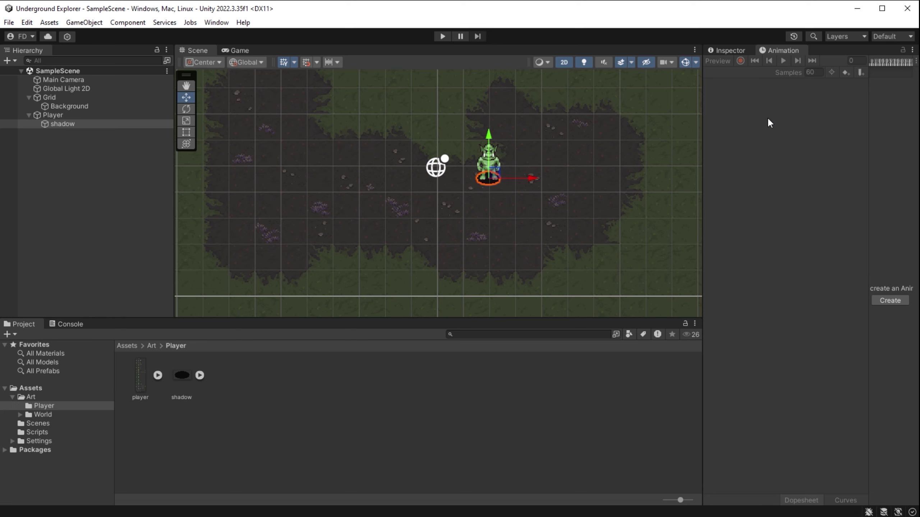
left_click_drag(702, 147, 512, 177)
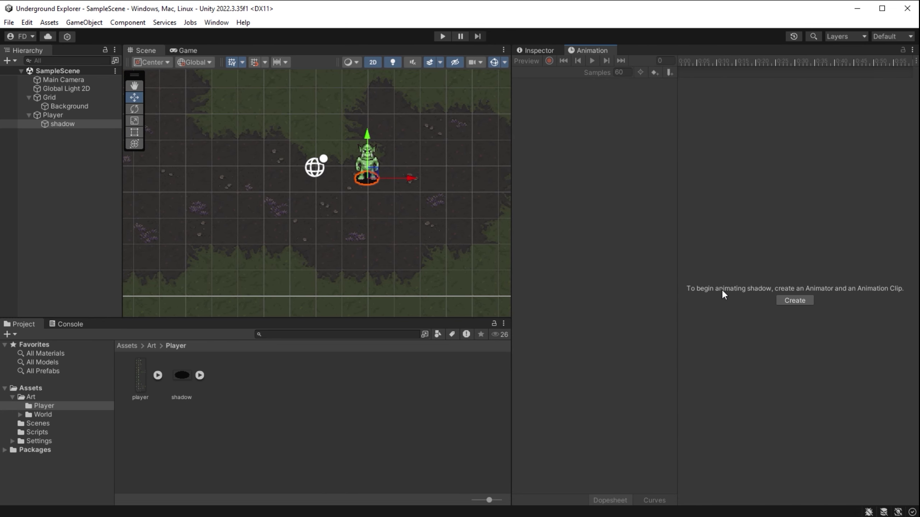
- Create a new folder named Animations in the root Assets folder
left_click(67, 116)
left_click(128, 347)
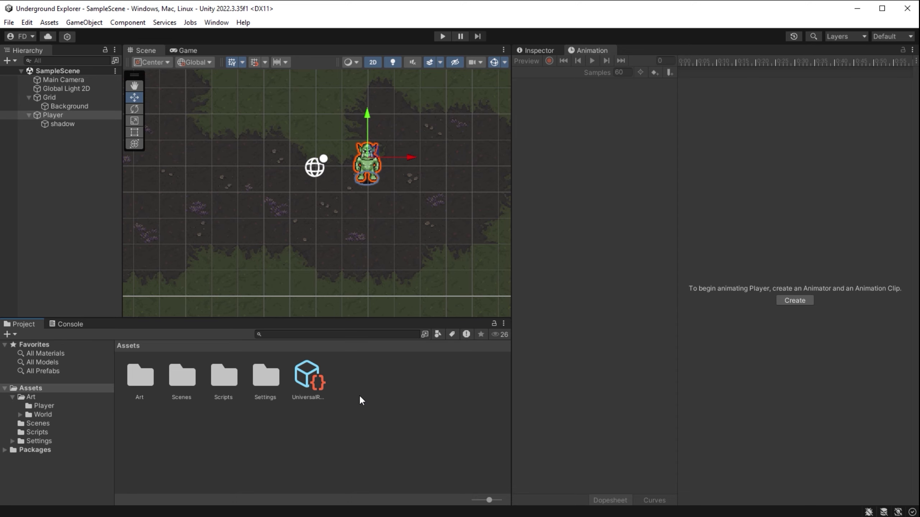
right_click(350, 401)
mouse_move(410, 81)
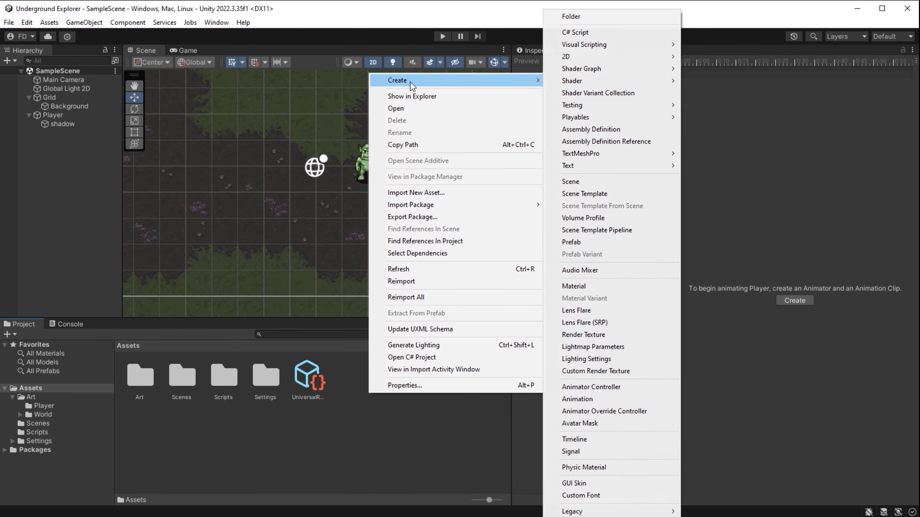
left_click(570, 22)
type("Animations")
key("Return")
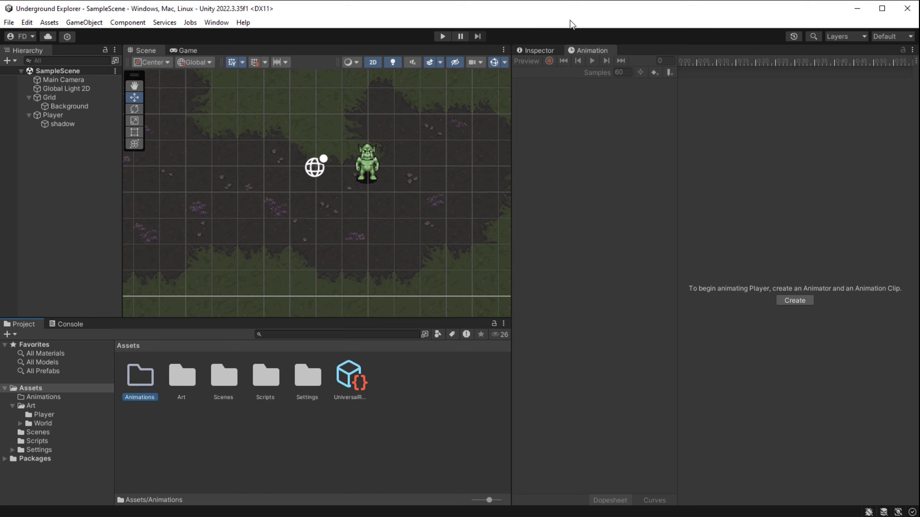
- Create an animation clip for the Player object, saved as IdleDown.anim in the Animations folder, and check the clip list
left_click(72, 117)
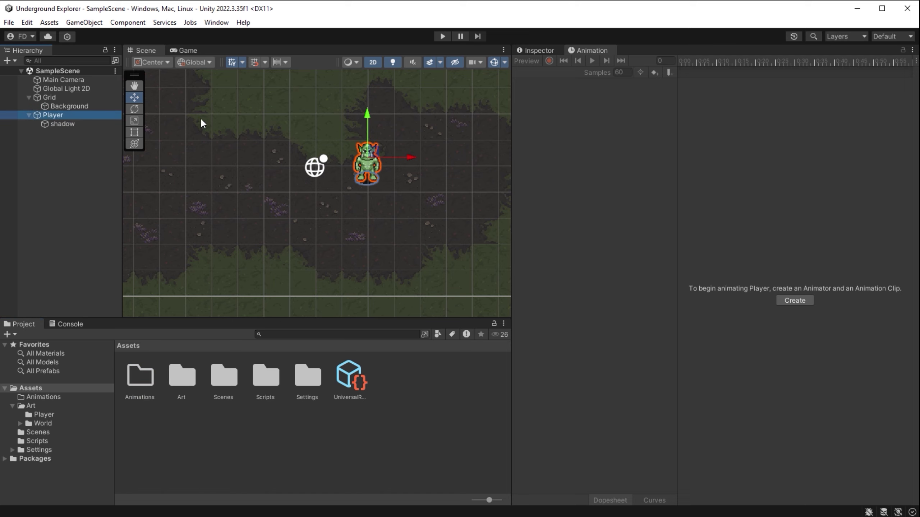
left_click(789, 300)
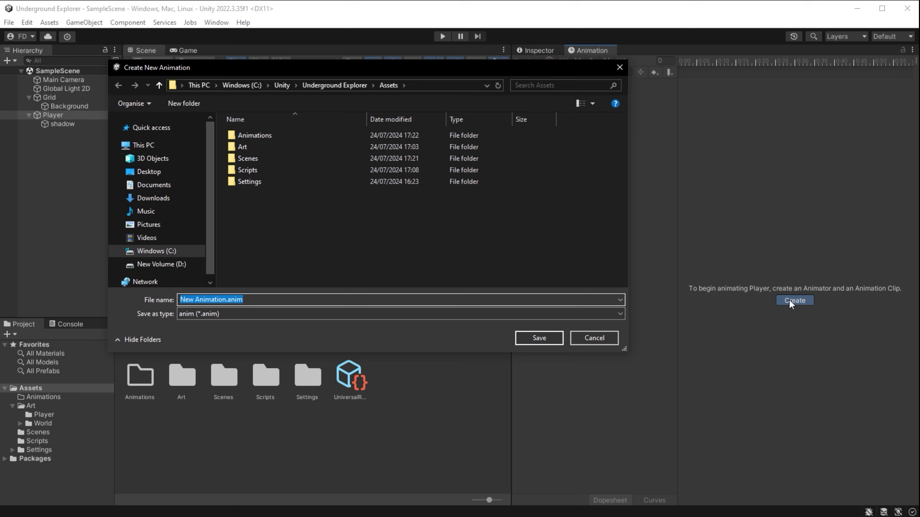
double_click(276, 135)
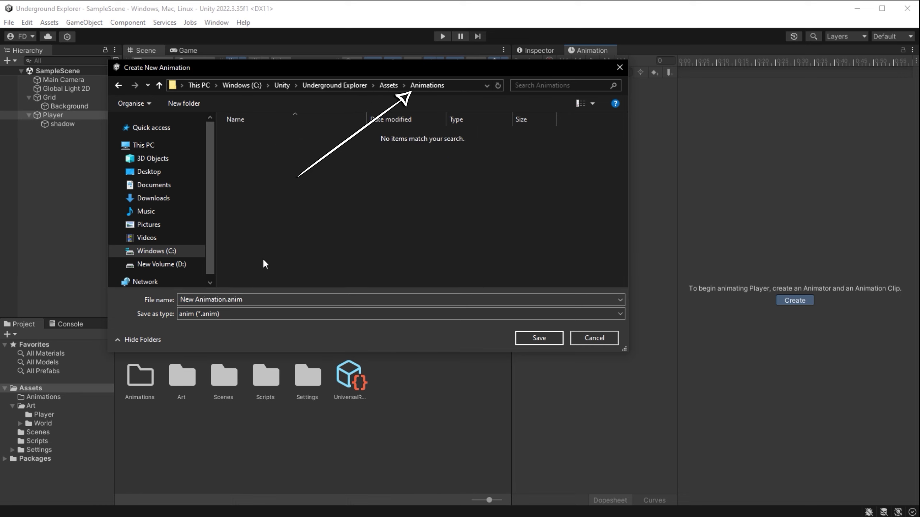
type("Idle")
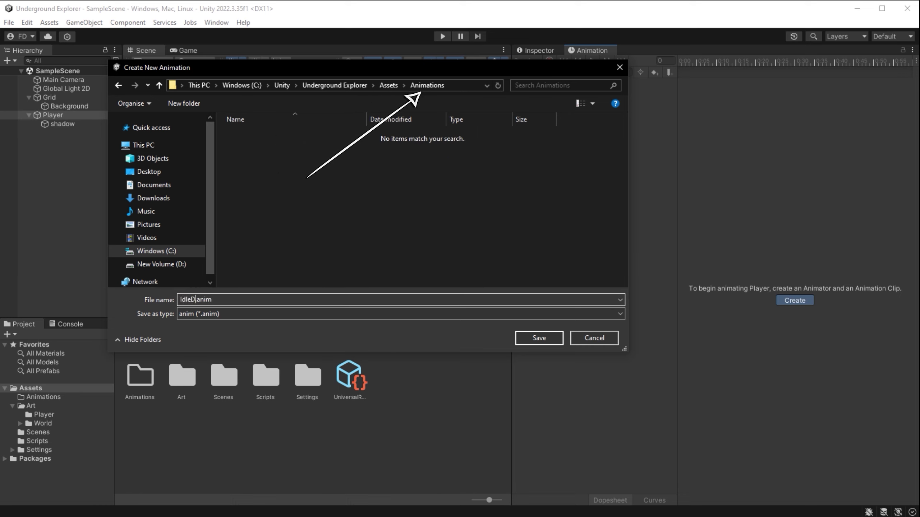
type("Down")
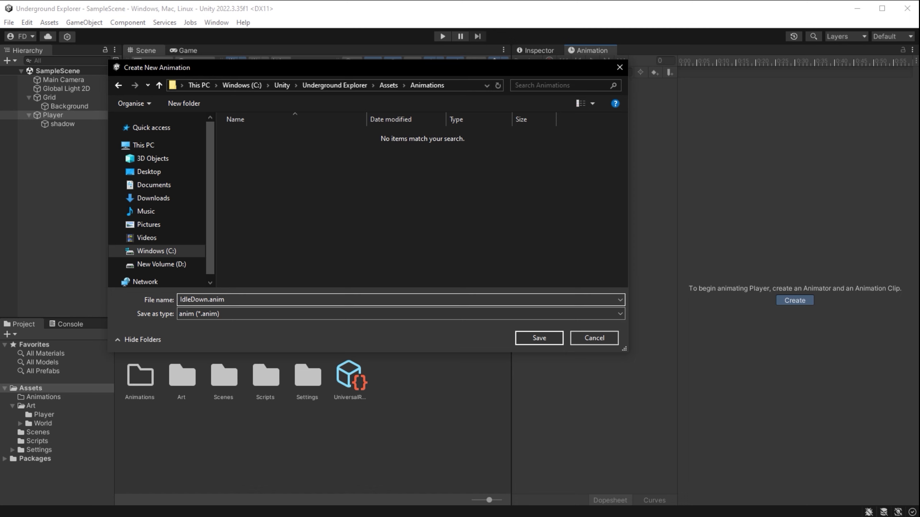
left_click(544, 334)
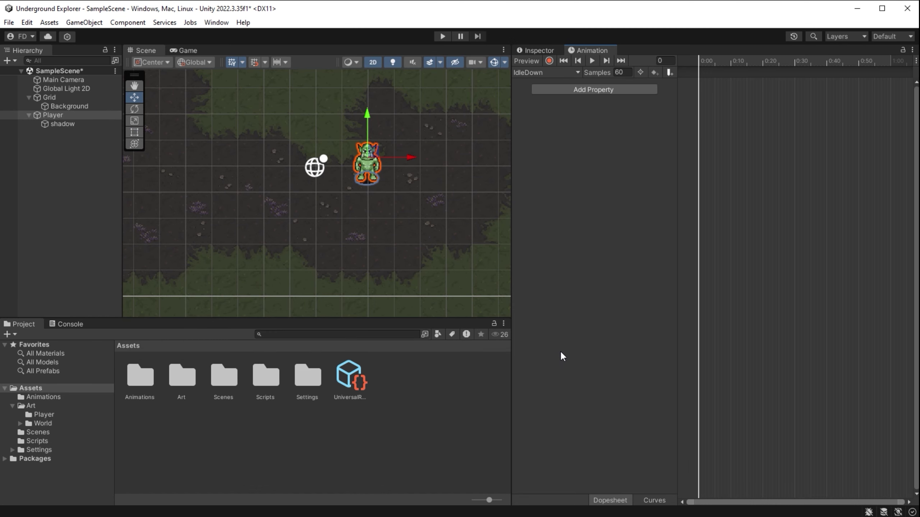
left_click(557, 74)
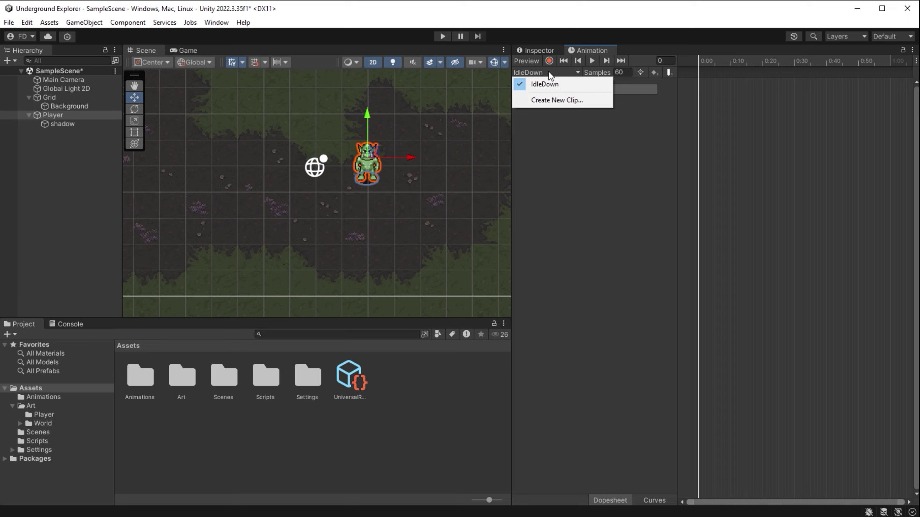
left_click(548, 81)
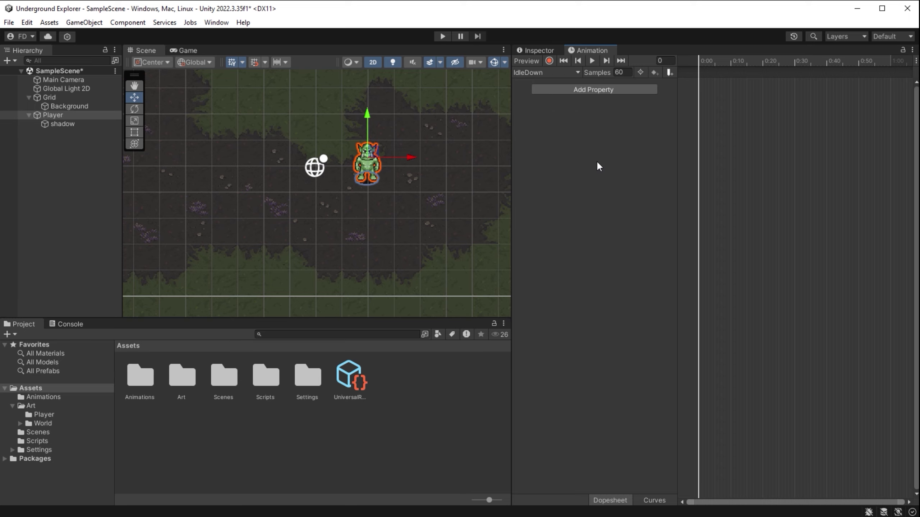
- Open the Art/Player folder and expand the player sprite sheet into its individual sprites
double_click(184, 378)
double_click(141, 379)
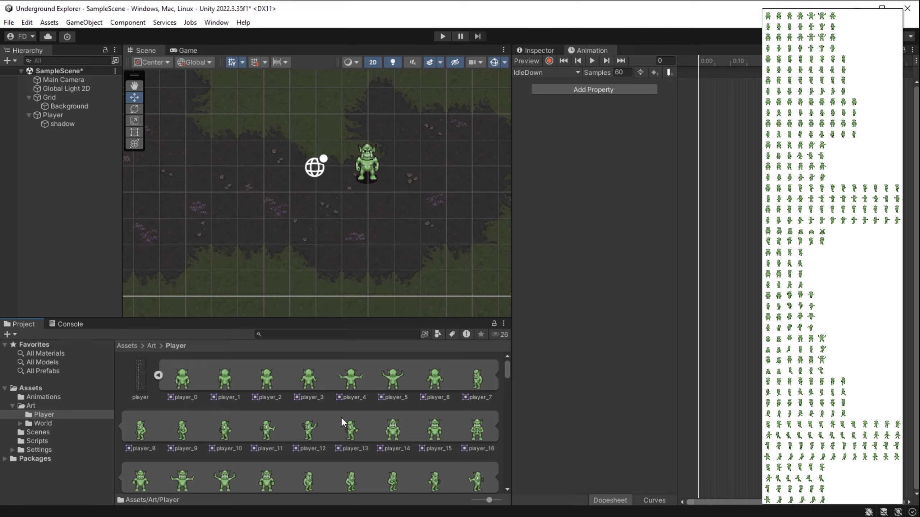
- Try the player_78 sprite as a keyframe in the IdleDown clip, and delete that keyframe
scroll(372, 428, "down", 2)
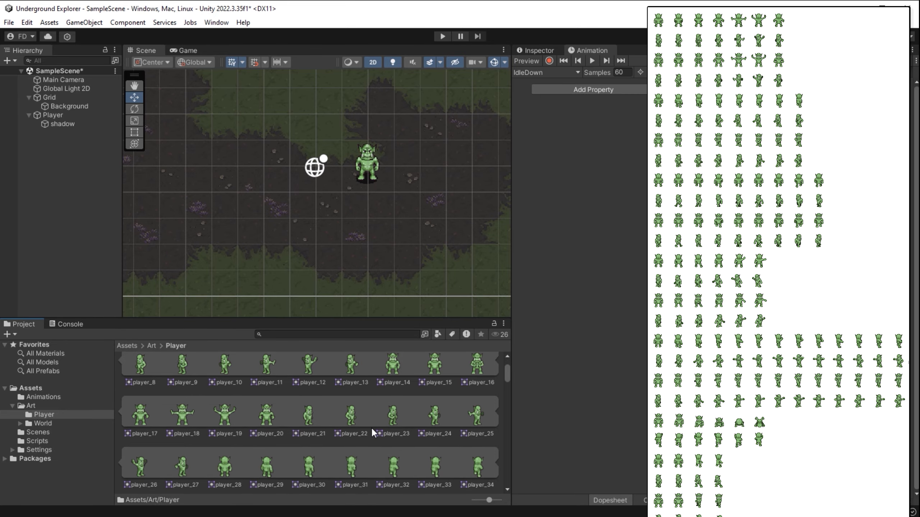
scroll(371, 427, "down", 6)
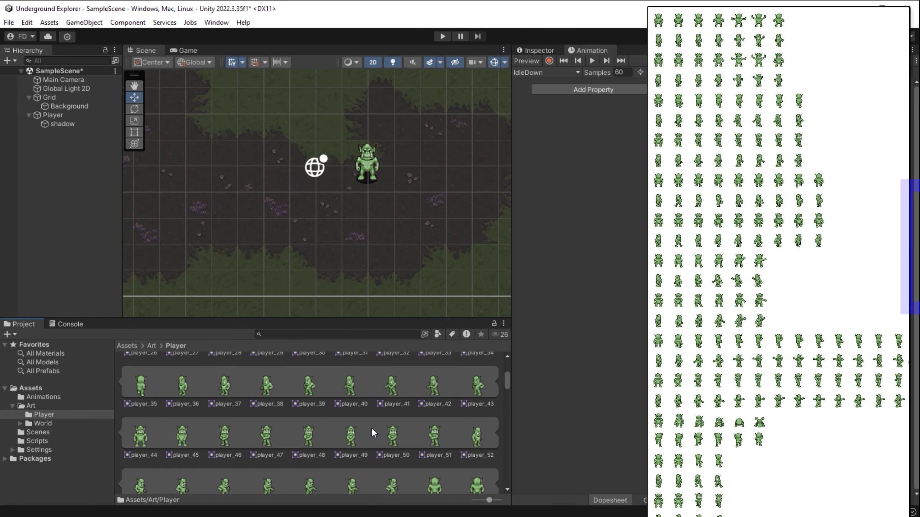
scroll(371, 427, "down", 3)
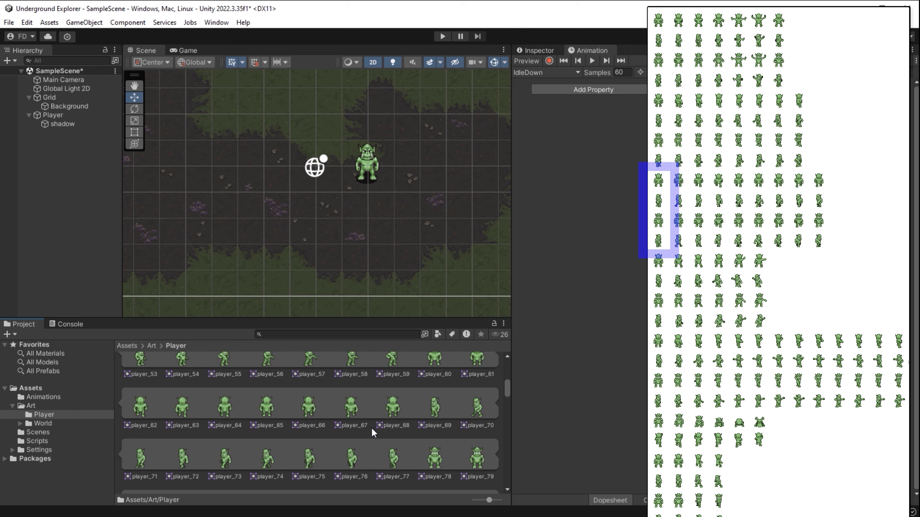
scroll(370, 427, "down", 1)
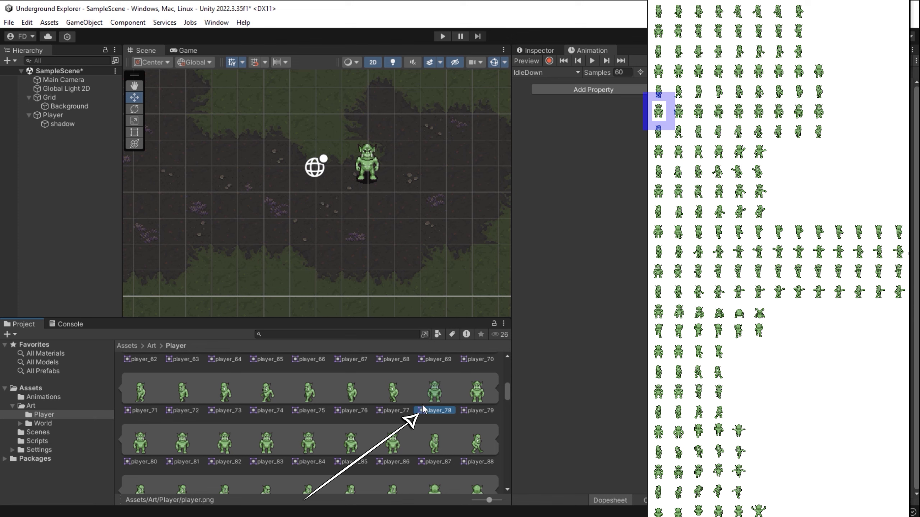
left_click_drag(433, 391, 696, 106)
left_click(589, 61)
left_click(589, 60)
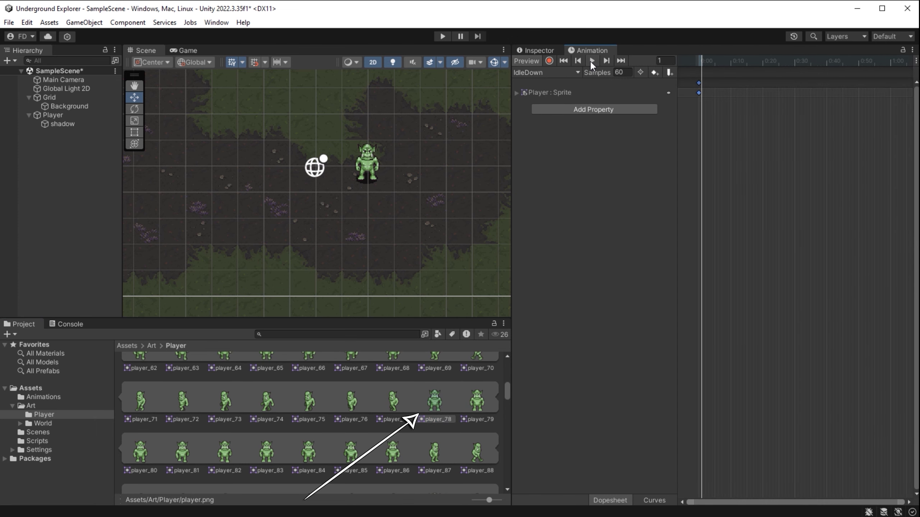
left_click(699, 83)
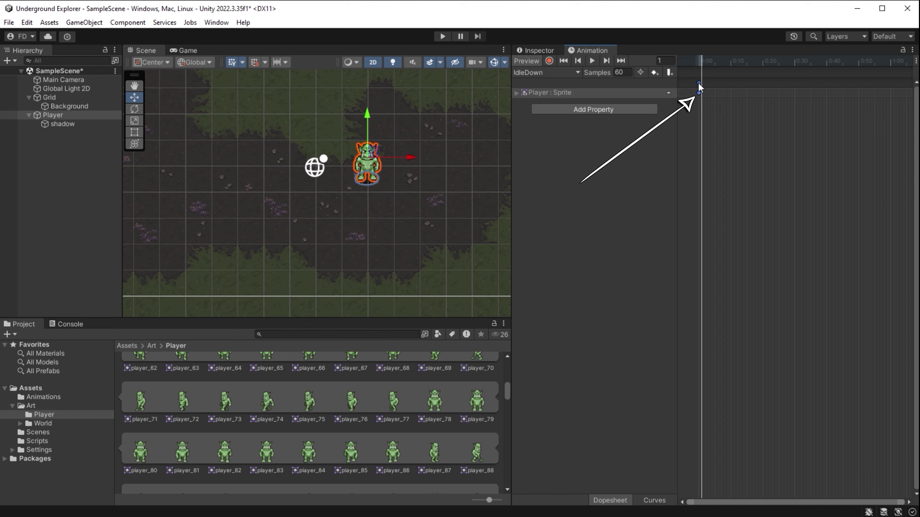
key("Delete")
- Add the sprites player_192 and player_193 to the start of the IdleDown clip's timeline and preview the animation
scroll(398, 392, "down", 10)
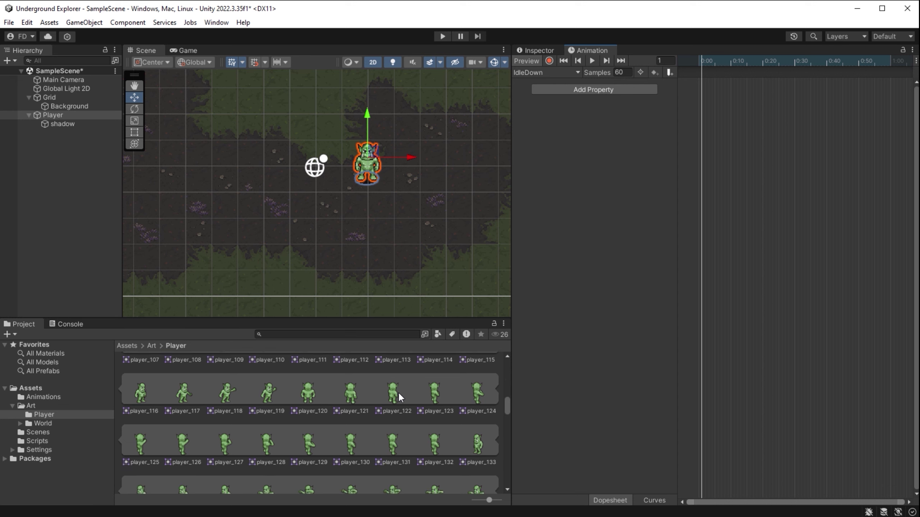
scroll(399, 396, "down", 8)
scroll(398, 392, "down", 4)
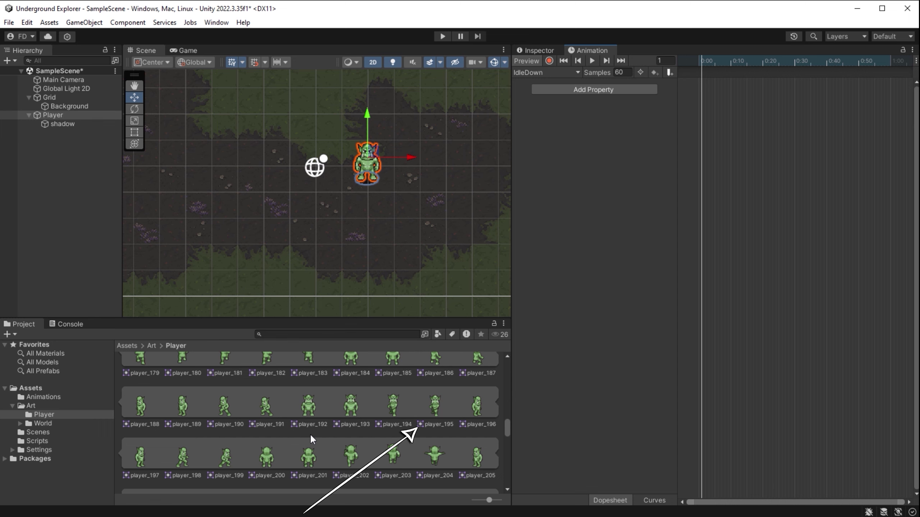
left_click(311, 403)
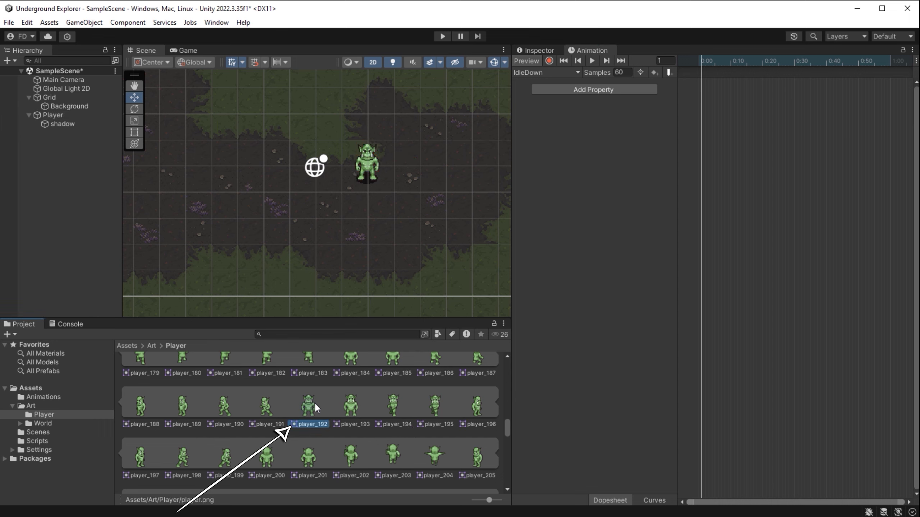
left_click(344, 404, "ctrl")
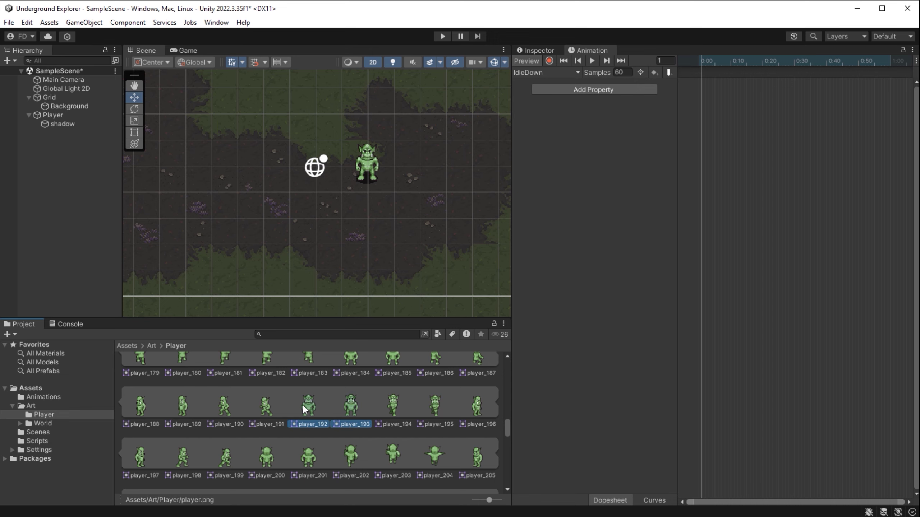
left_click_drag(304, 408, 701, 129)
left_click(592, 61)
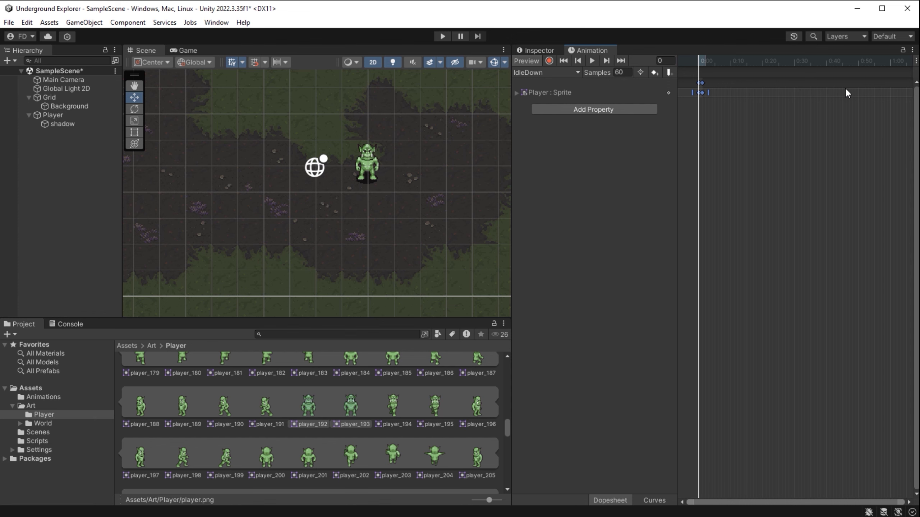
- Turn the Show Sample Rate option of the animation editor off and back on
left_click_drag(918, 78, 829, 79)
left_click(828, 60)
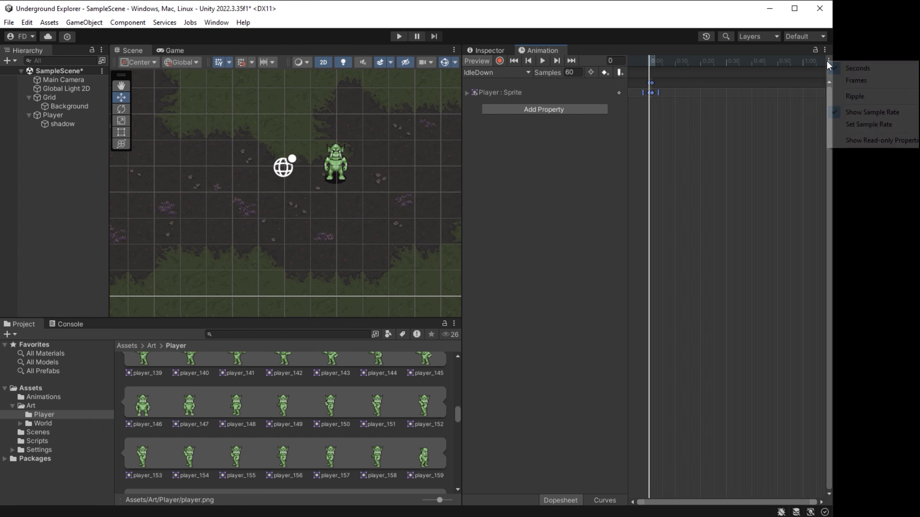
left_click(863, 114)
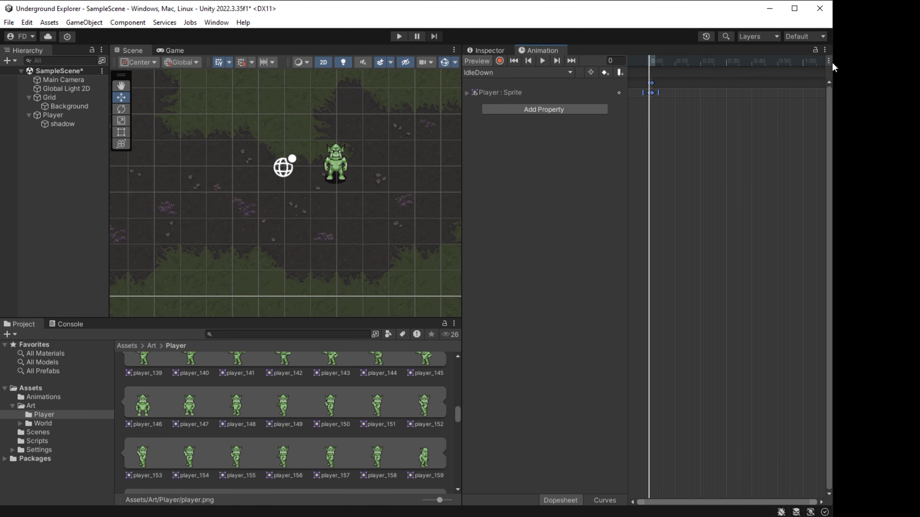
left_click(828, 60)
left_click(863, 115)
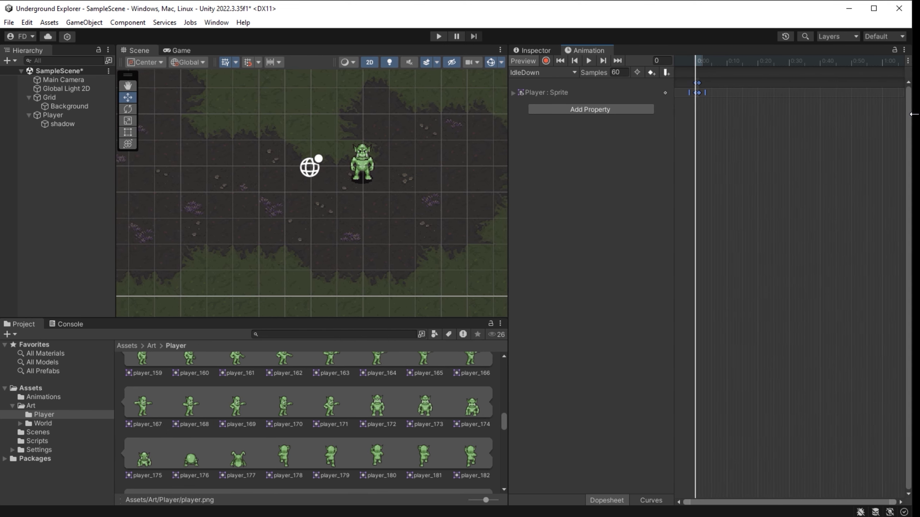
- Set the IdleDown clip's sample rate to 4 and preview the animation
double_click(623, 73)
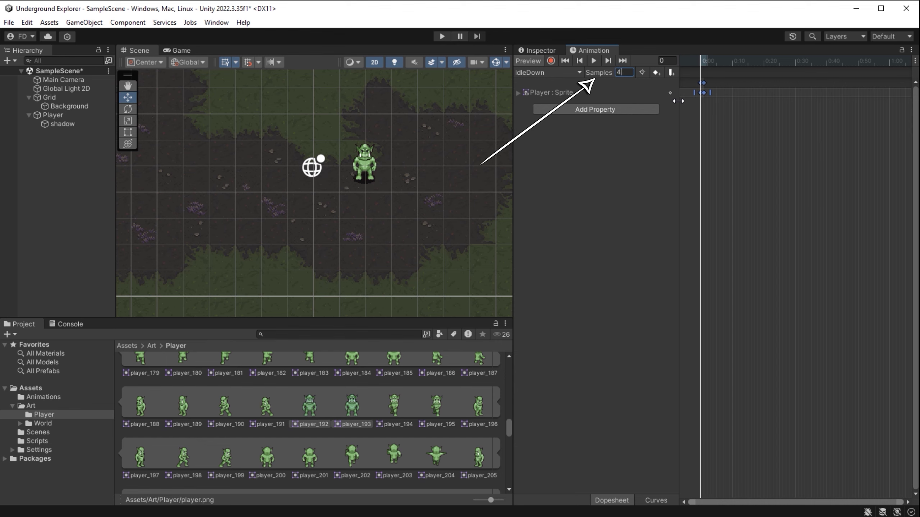
type("4")
left_click(596, 59)
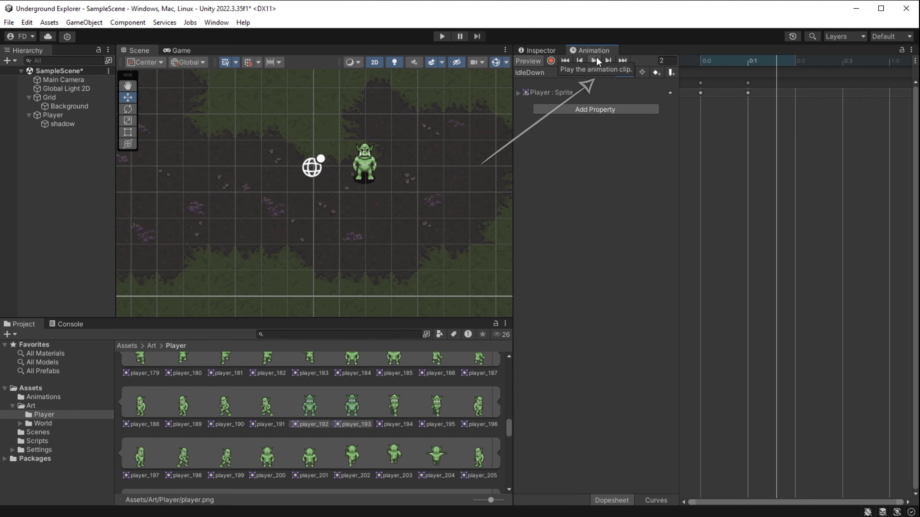
left_click(596, 58)
- Set the IdleDown clip's sample rate to 2, preview it, and save the scene
type("2")
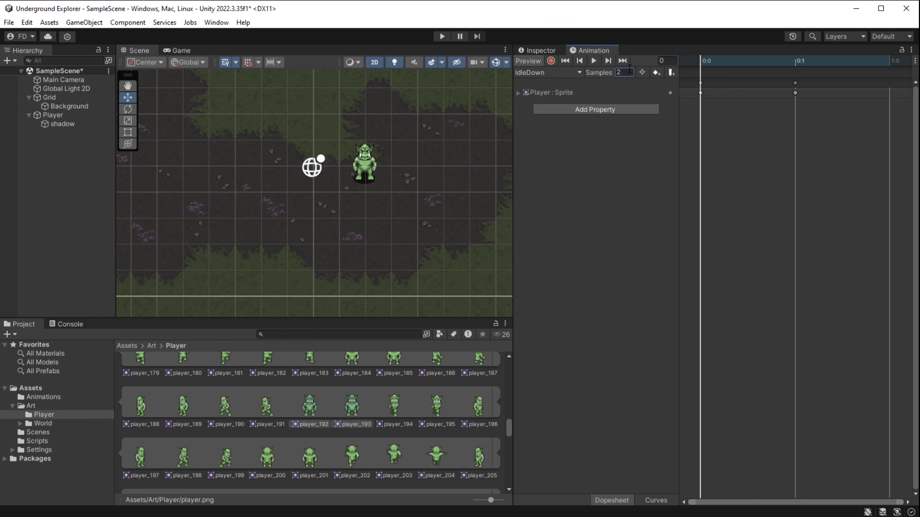
left_click(594, 60)
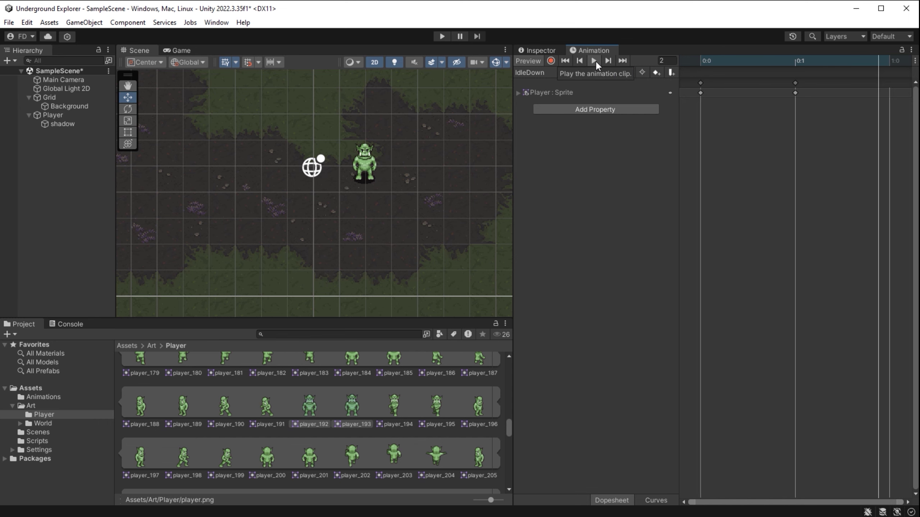
key("ctrl+s")
- Create a new animation clip named IdleUp in the project's Animations folder
left_click(541, 72)
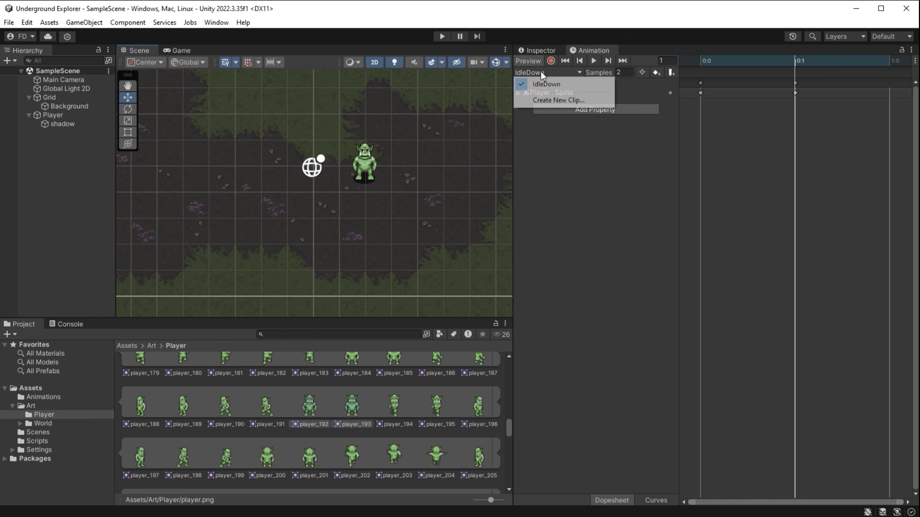
left_click(543, 101)
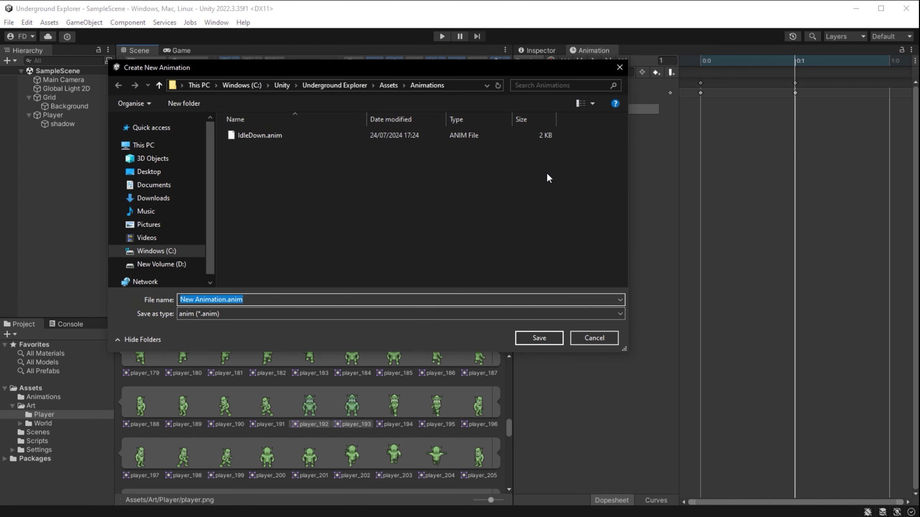
type("IdleUp")
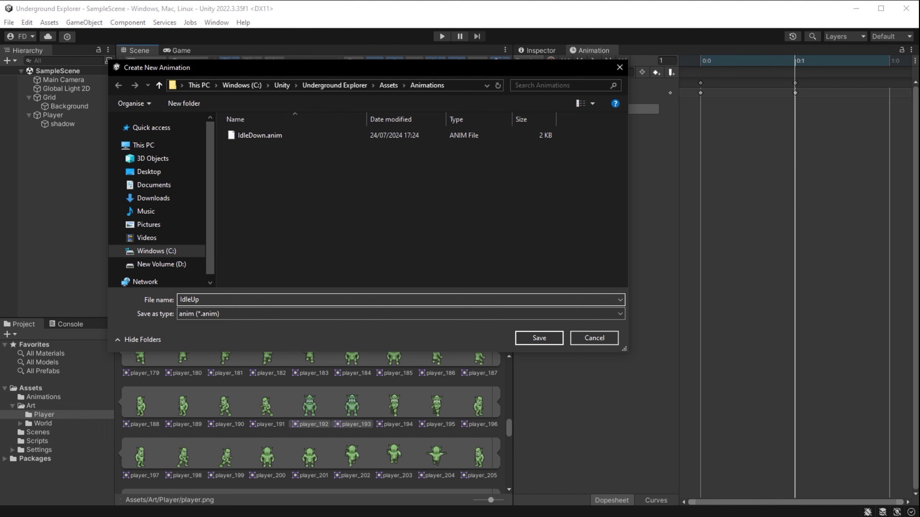
key("Return")
- Add the back-facing sprites player_184 and player_185 to the start of the IdleUp clip's timeline
left_click_drag(509, 428, 539, 389)
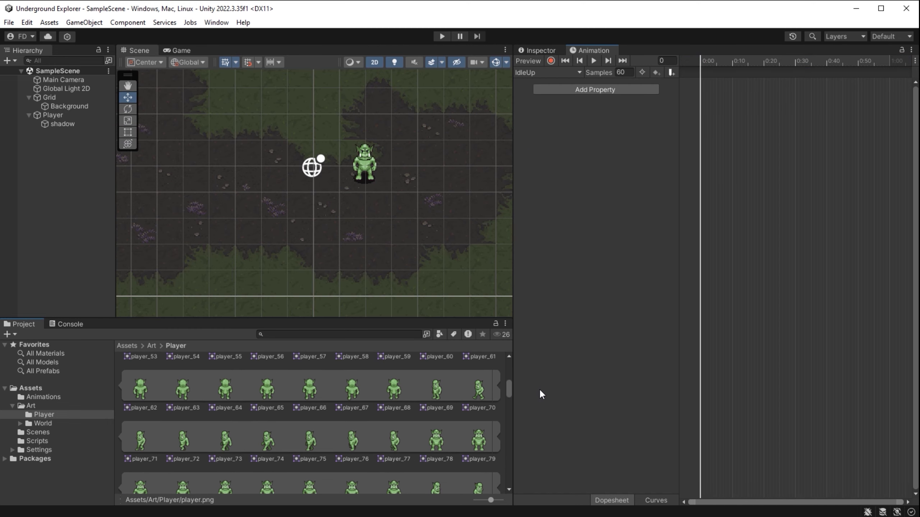
scroll(346, 391, "up", 1)
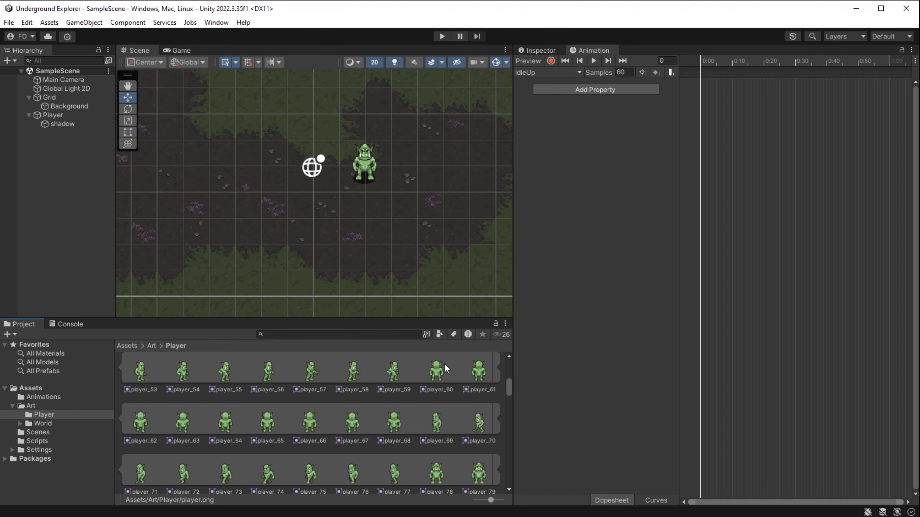
scroll(448, 368, "up", 1)
left_click(440, 386)
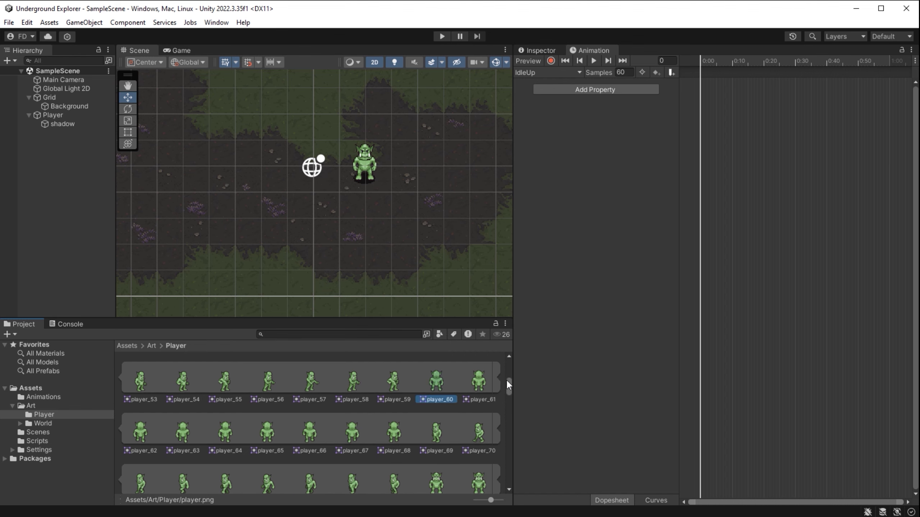
left_click_drag(506, 383, 477, 421)
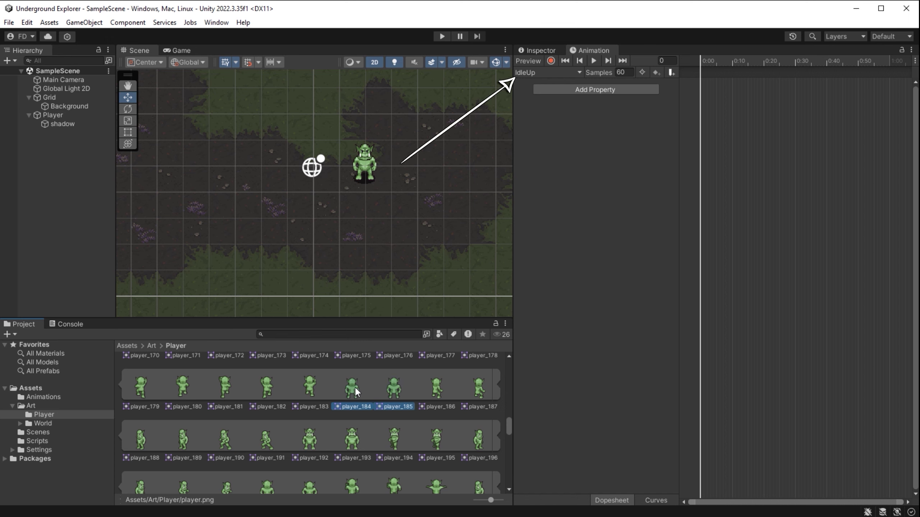
left_click_drag(355, 387, 692, 112)
- Set the IdleUp clip's sample rate to 2 and preview the animation
left_click(620, 75)
type("2")
left_click(594, 60)
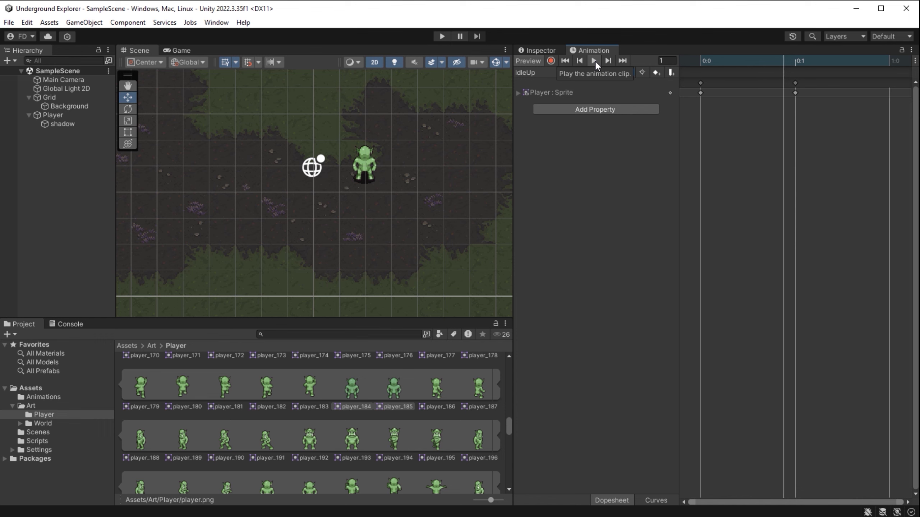
left_click(594, 62)
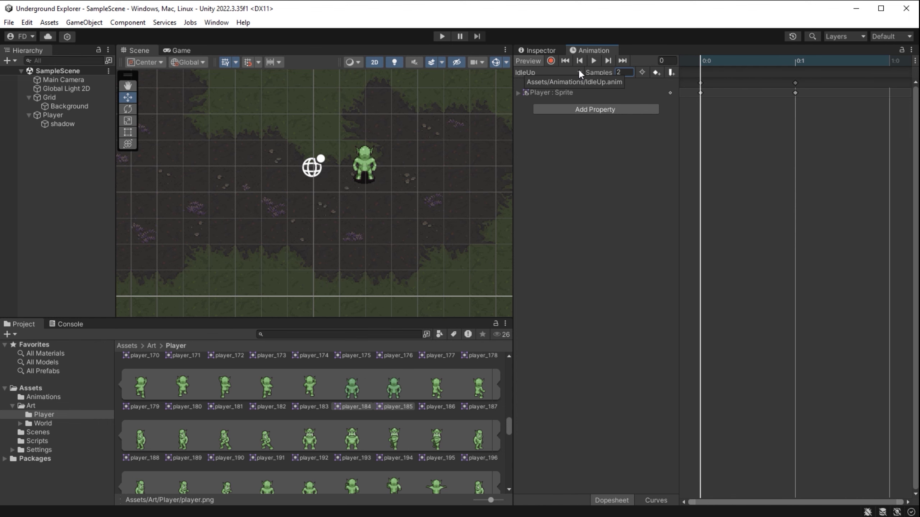
- Create a new animation clip named IdleLeft in the Animations folder
left_click(578, 72)
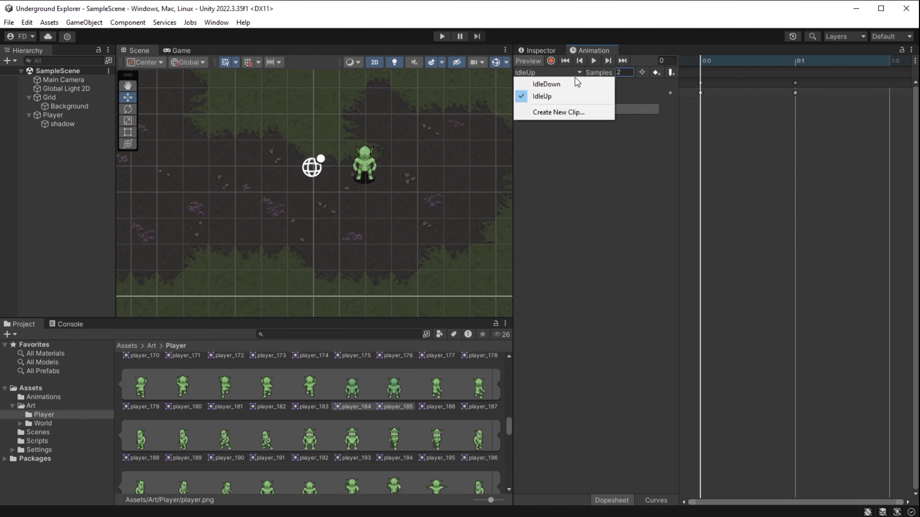
left_click(550, 113)
type("Idle")
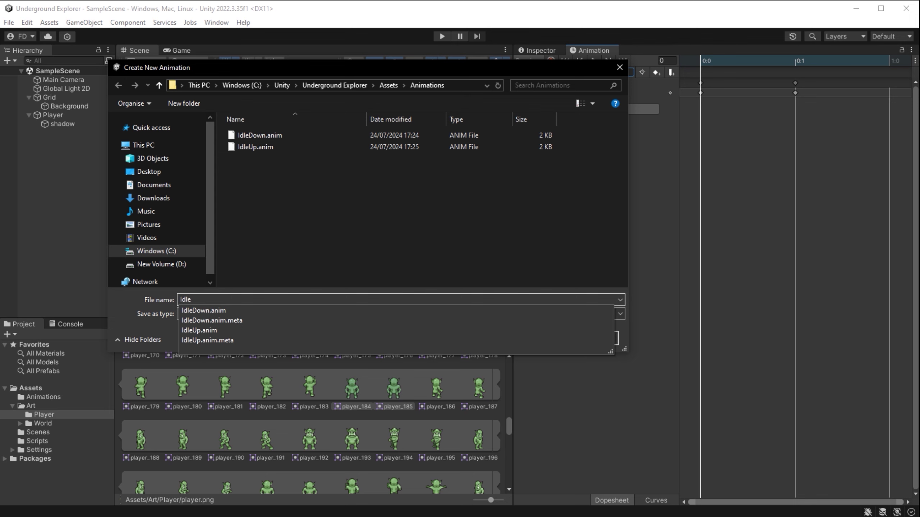
type("Left")
key("Return")
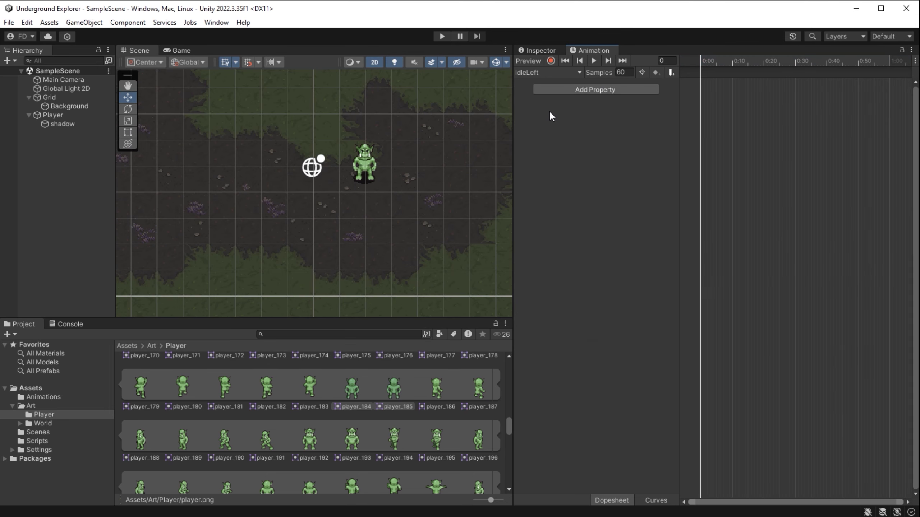
- Add the sprites player_188 and player_189 to the IdleLeft clip, and preview it at a sample rate of 2
left_click(141, 440)
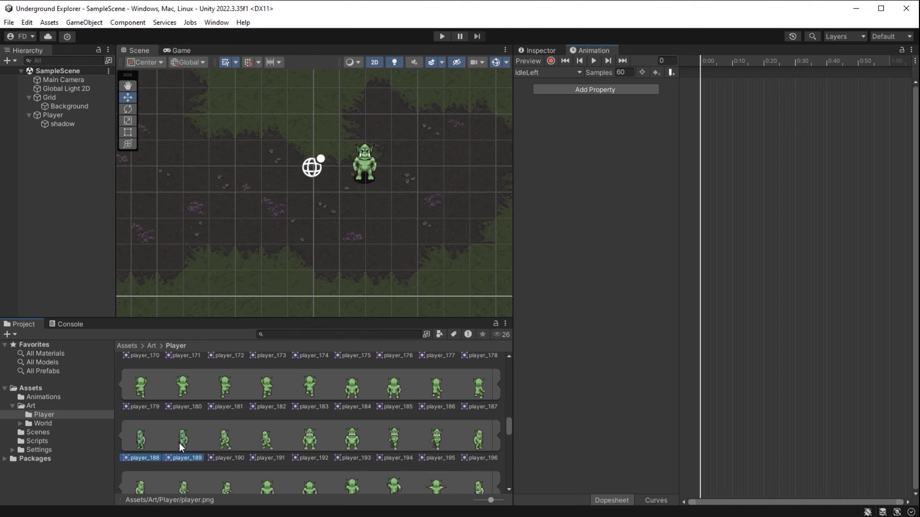
left_click_drag(146, 439, 722, 110)
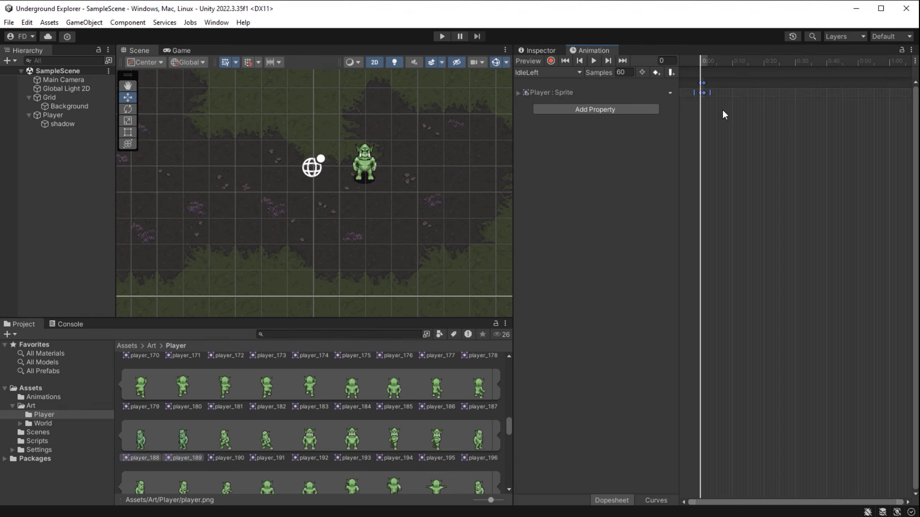
type("2")
key("Return")
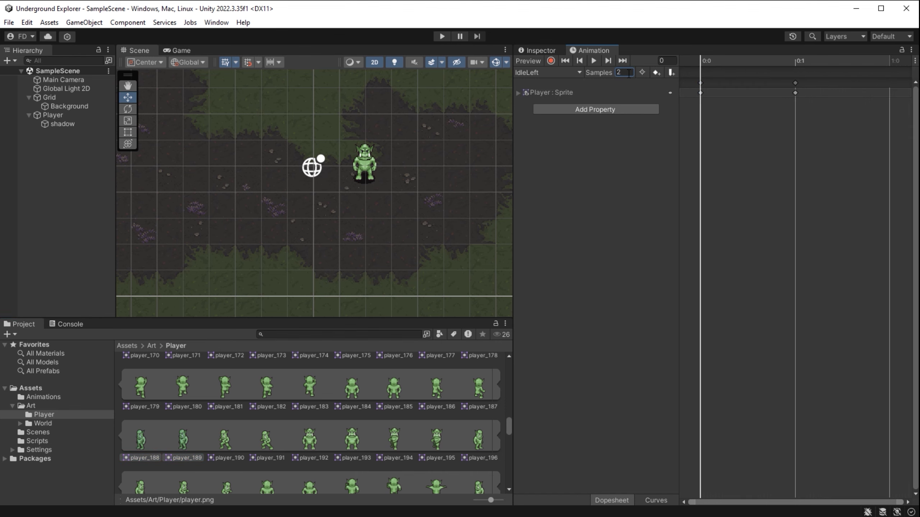
left_click(596, 62)
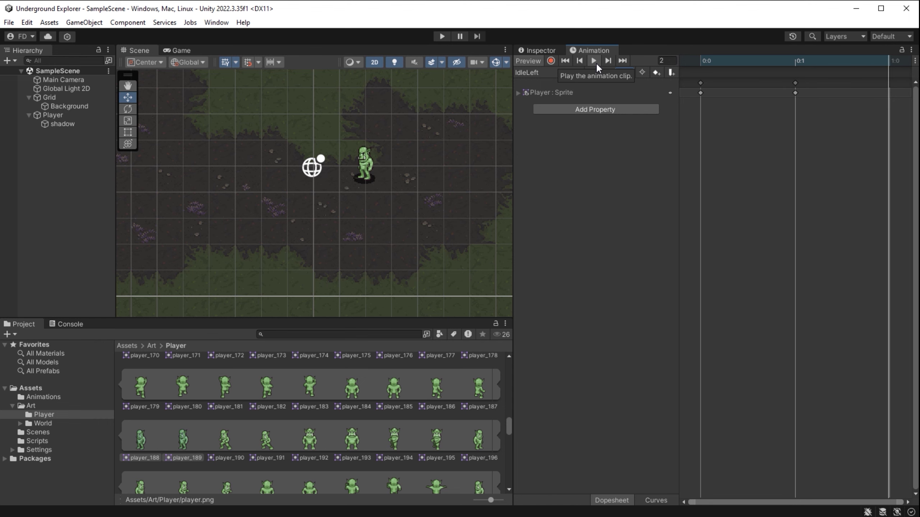
- Create a new animation clip named IdleRight in the Animations folder
left_click(568, 75)
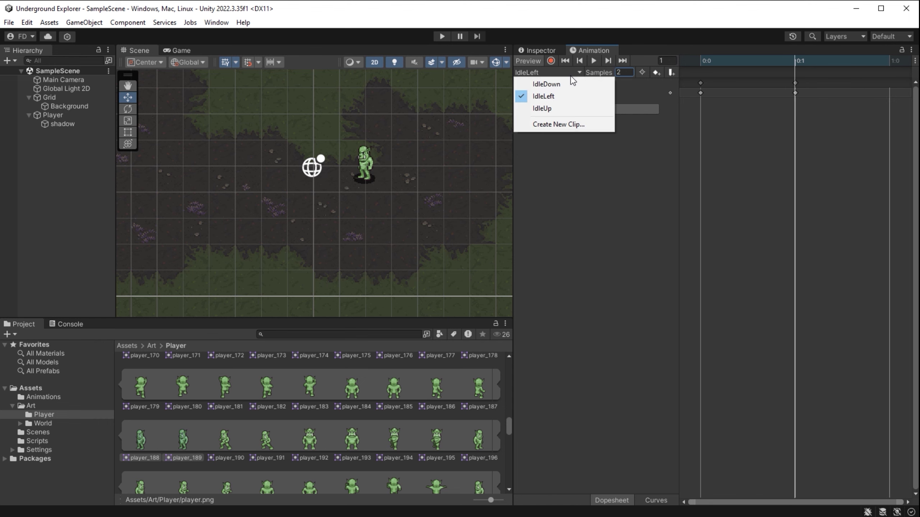
left_click(551, 123)
type("IdleRight")
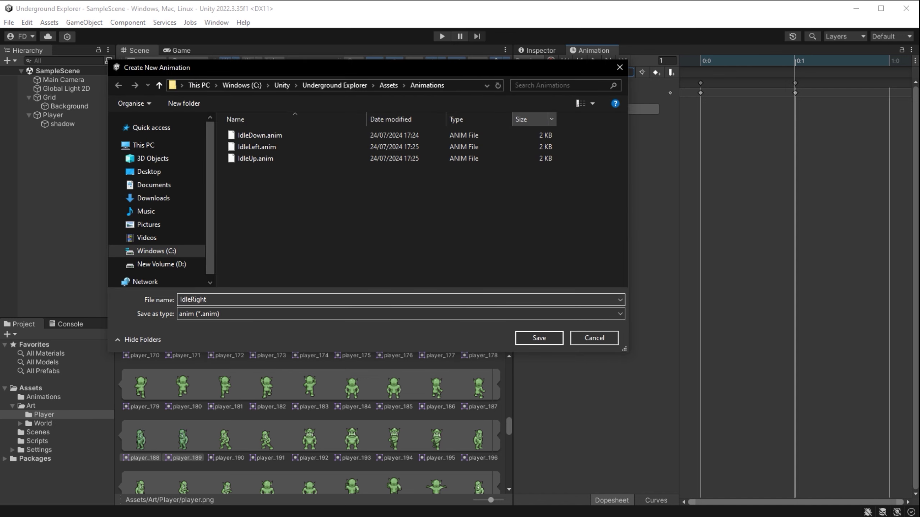
key("Return")
- Add the right-facing sprites player_196 and player_197 to the start of the IdleRight clip's timeline
scroll(348, 439, "down", 1)
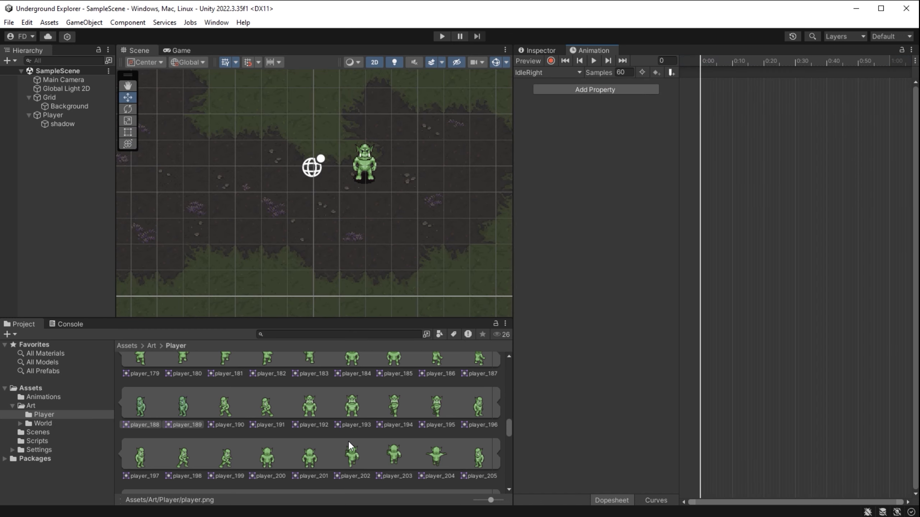
left_click(471, 403)
left_click(138, 471, "shift")
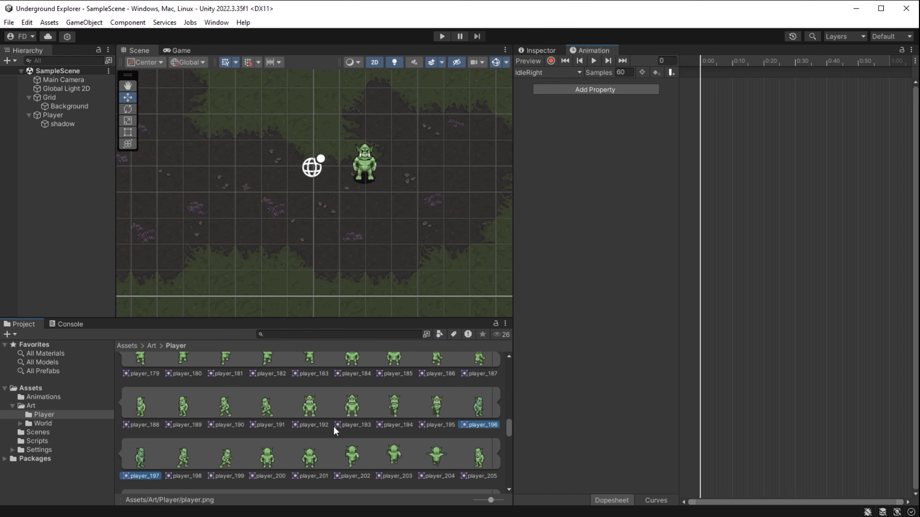
left_click_drag(475, 409, 714, 128)
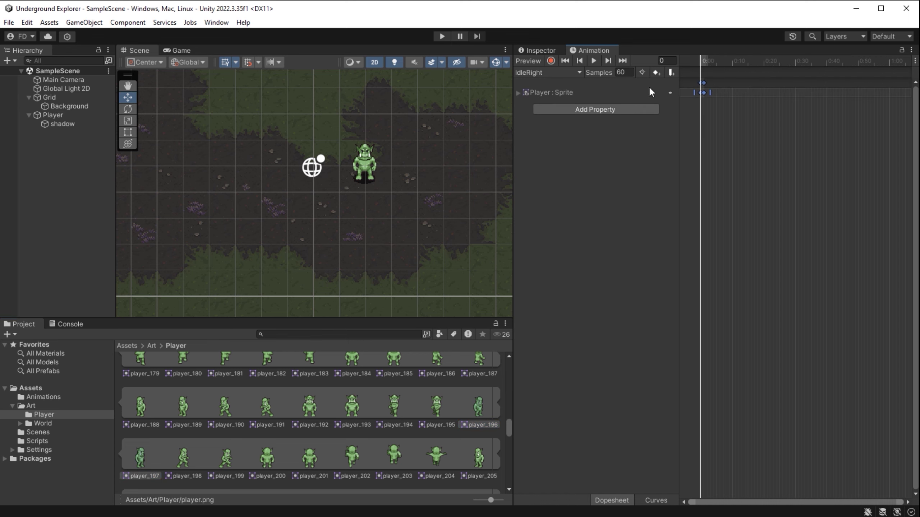
- Set the IdleRight clip's sample rate to 2 and preview the animation
double_click(624, 73)
type("2")
key("Return")
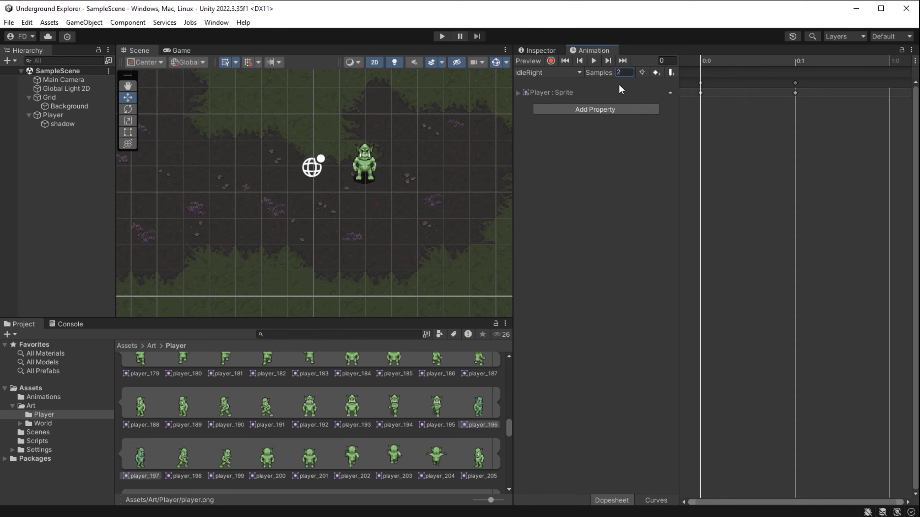
left_click(593, 60)
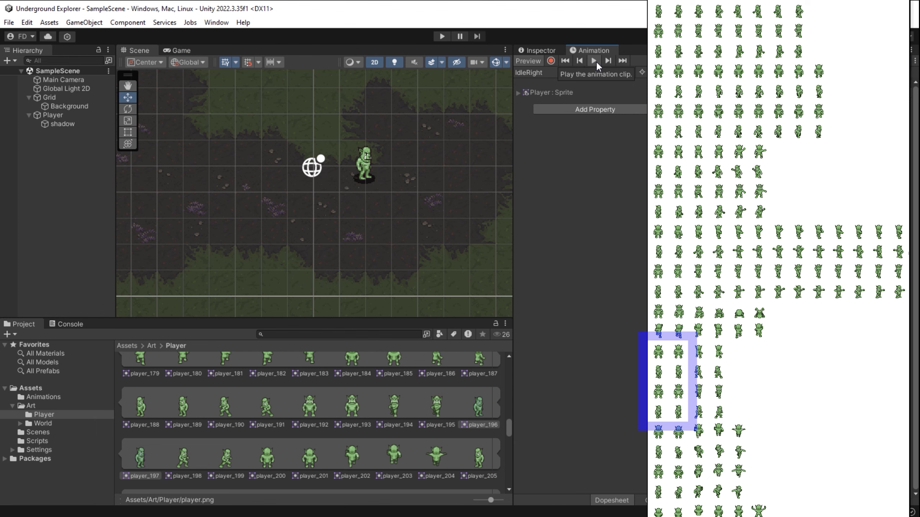
- Collapse the player sprite sheet and open the Animations folder to check the idle clips
left_click_drag(509, 428, 516, 355)
left_click(160, 374)
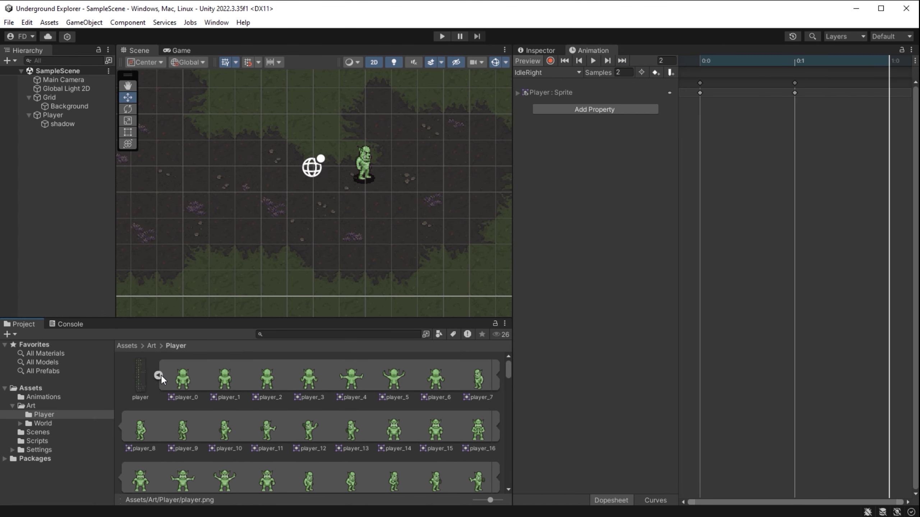
left_click(160, 374)
left_click(124, 343)
double_click(129, 371)
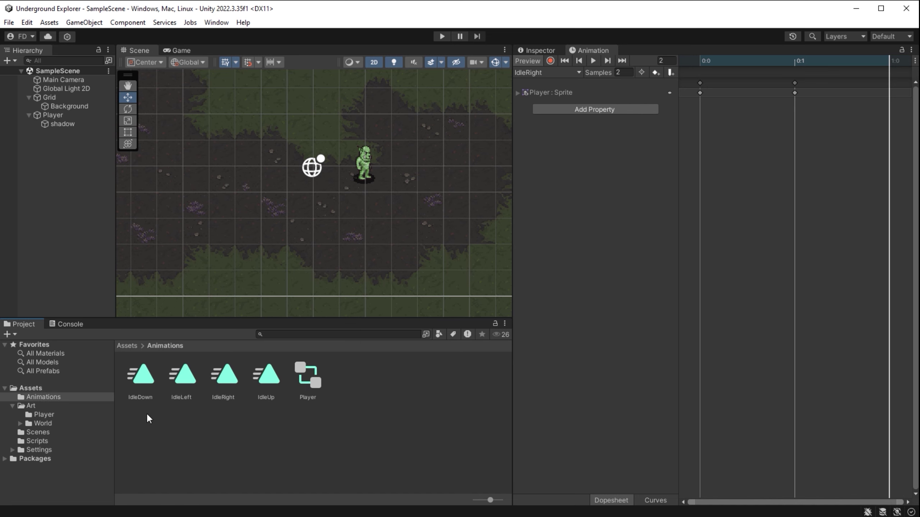
left_click(230, 377)
left_click(182, 375)
left_click(138, 371)
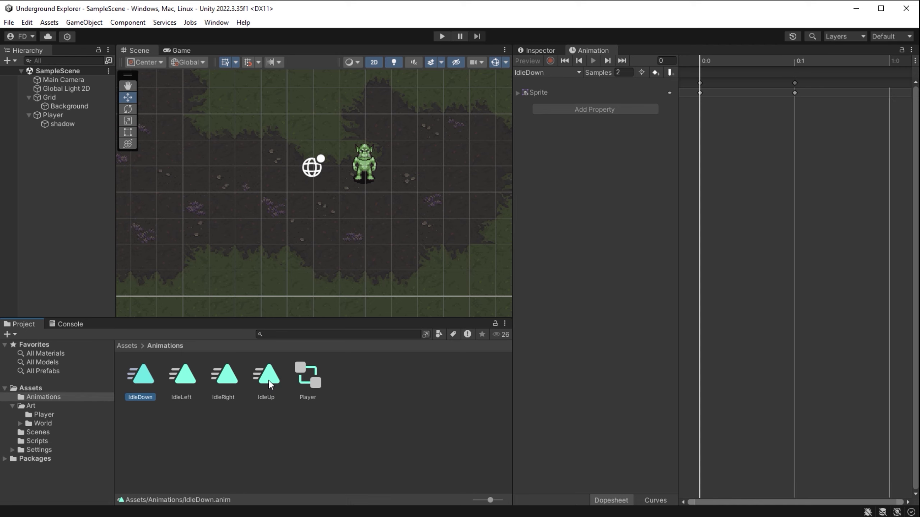
- Open the Player animator controller and widen the Animator window so its state graph has room
left_click(313, 371)
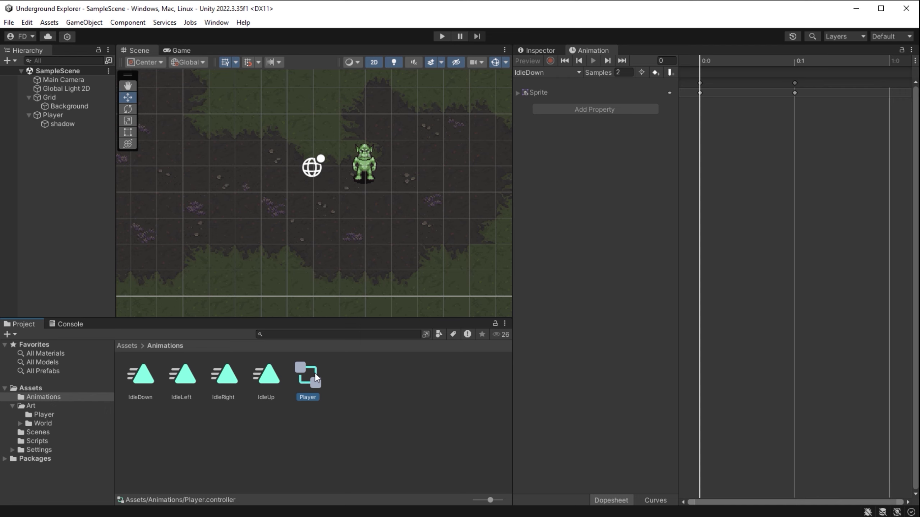
double_click(315, 373)
scroll(442, 227, "up", 2)
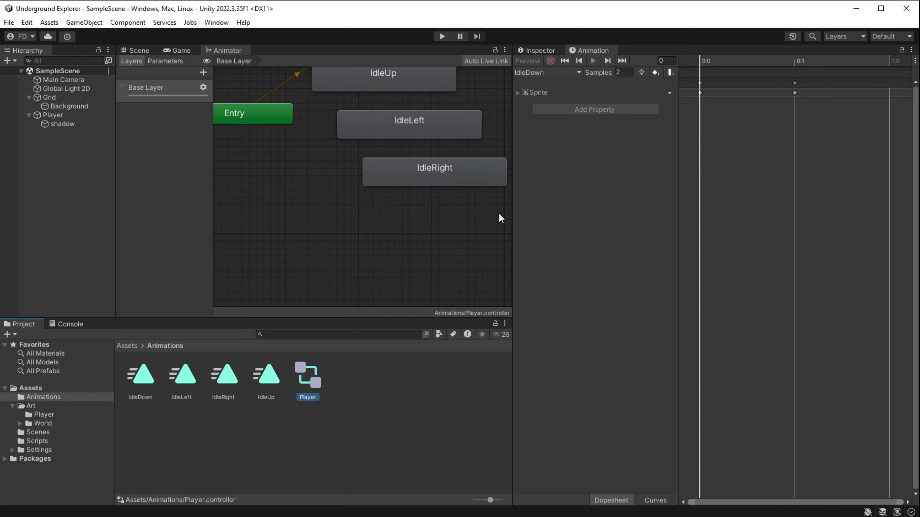
left_click_drag(511, 209, 718, 206)
middle_click_drag(584, 134, 661, 220)
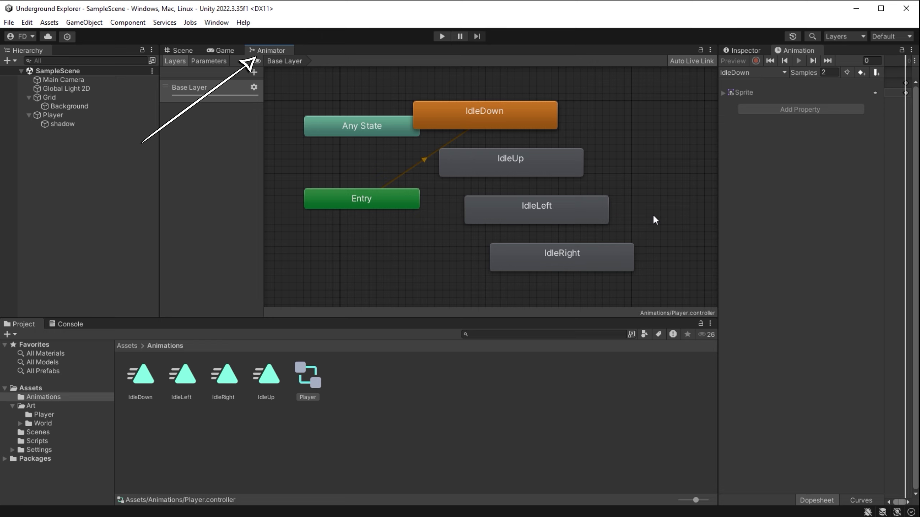
left_click(217, 22)
mouse_move(244, 77)
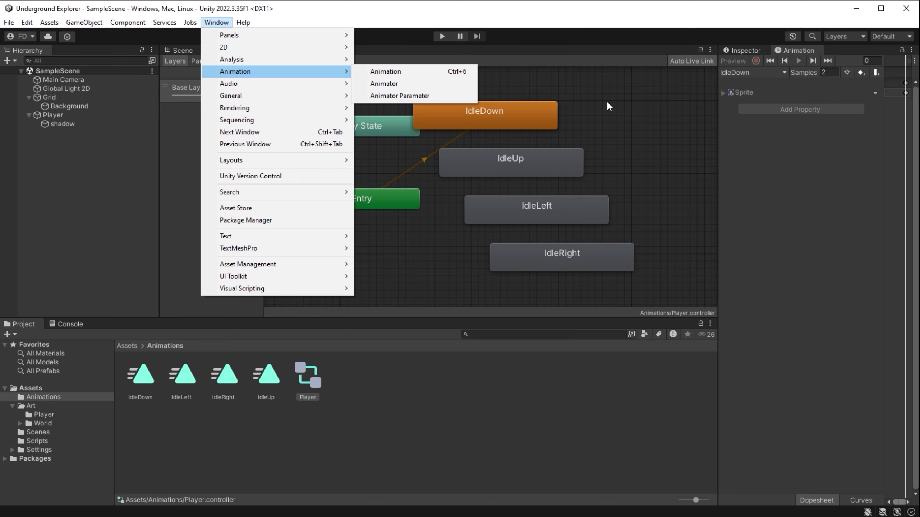
left_click(427, 85)
- Move the Exit node closer to the idle states in the Player controller's Base Layer
scroll(576, 228, "down", 3)
scroll(590, 228, "down", 3)
scroll(648, 232, "up", 2)
middle_click_drag(655, 236, 604, 224)
left_click_drag(636, 205, 542, 199)
scroll(515, 214, "up", 3)
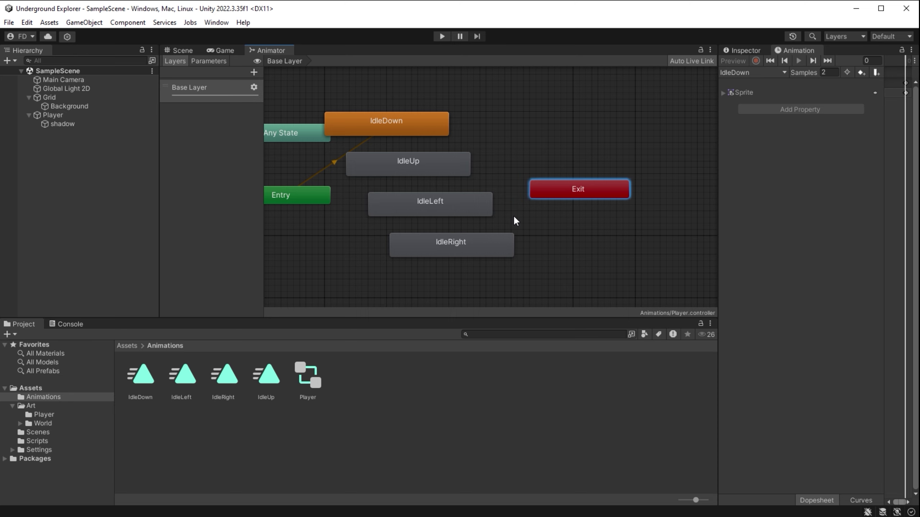
middle_click_drag(514, 218, 585, 219)
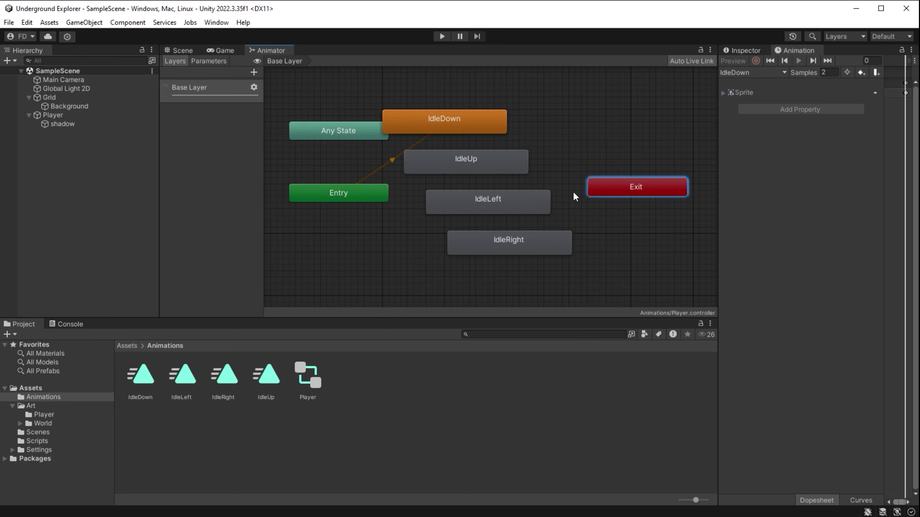
- Delete the IdleDown, IdleUp, IdleLeft and IdleRight states from the Base Layer
left_click_drag(546, 281, 471, 123)
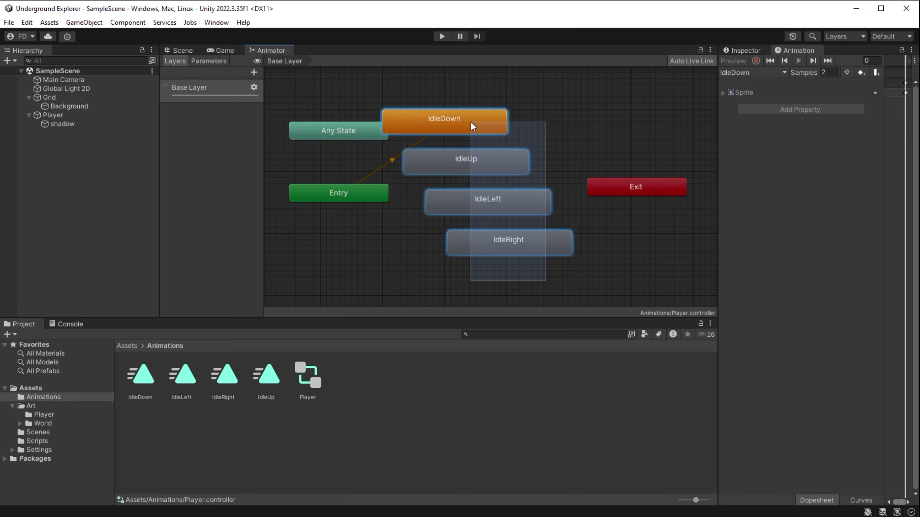
left_click_drag(471, 123, 470, 124)
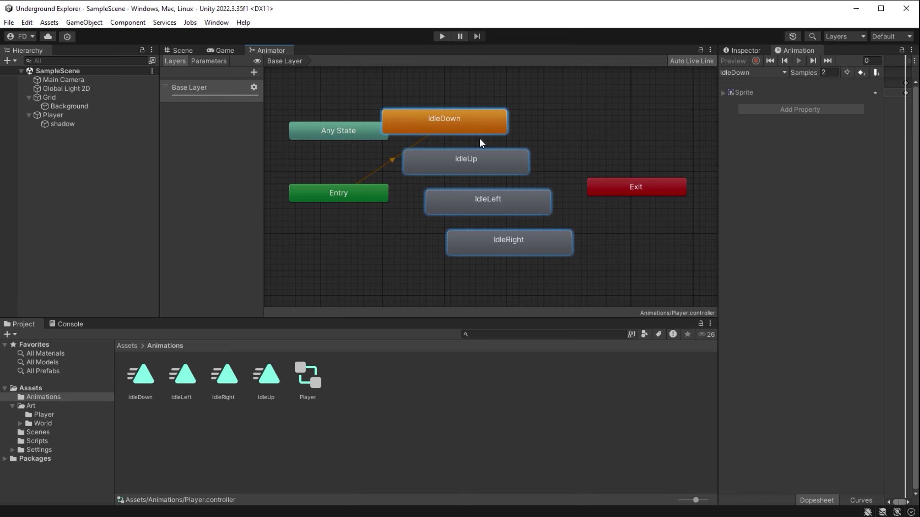
key("Delete")
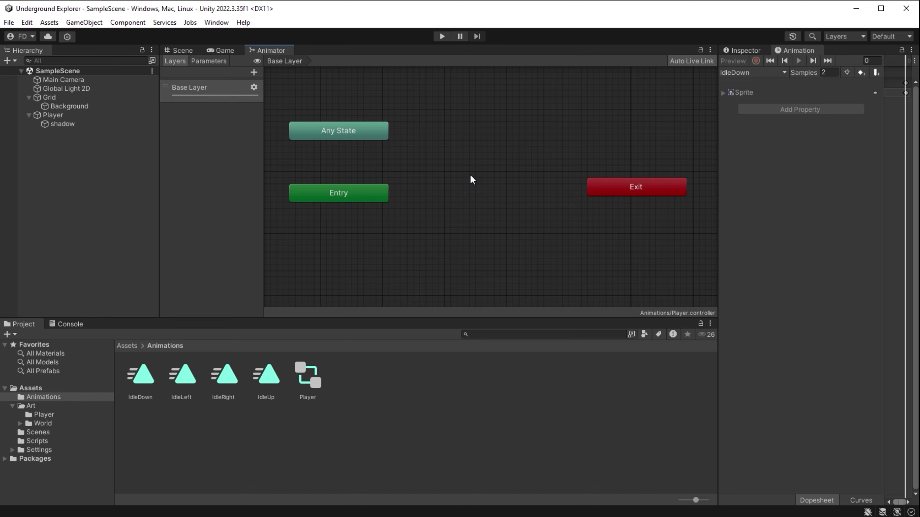
- Create a new blend tree state in the Base Layer and place it between the Any State and Exit nodes
right_click(471, 177)
mouse_move(515, 182)
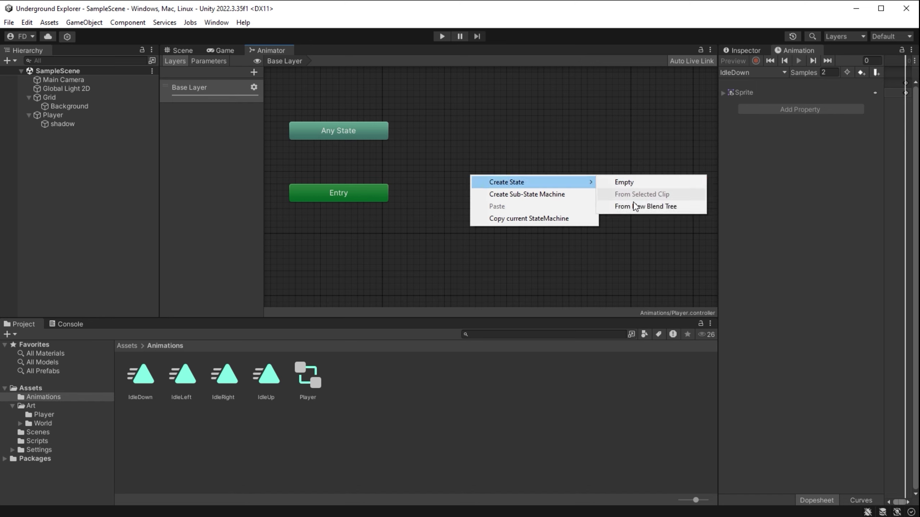
left_click(702, 208)
left_click_drag(548, 183, 505, 143)
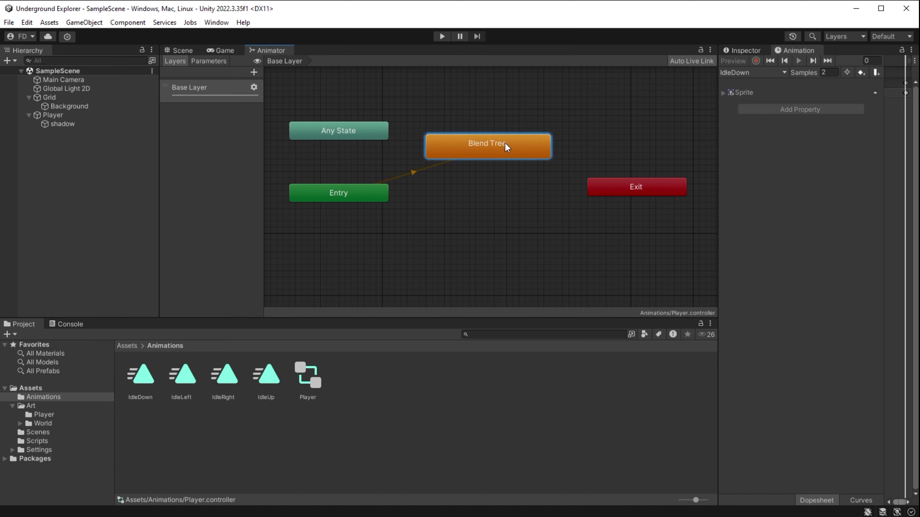
- Rename the new blend tree state as Idle
left_click(751, 49)
left_click(789, 65)
type("Idle")
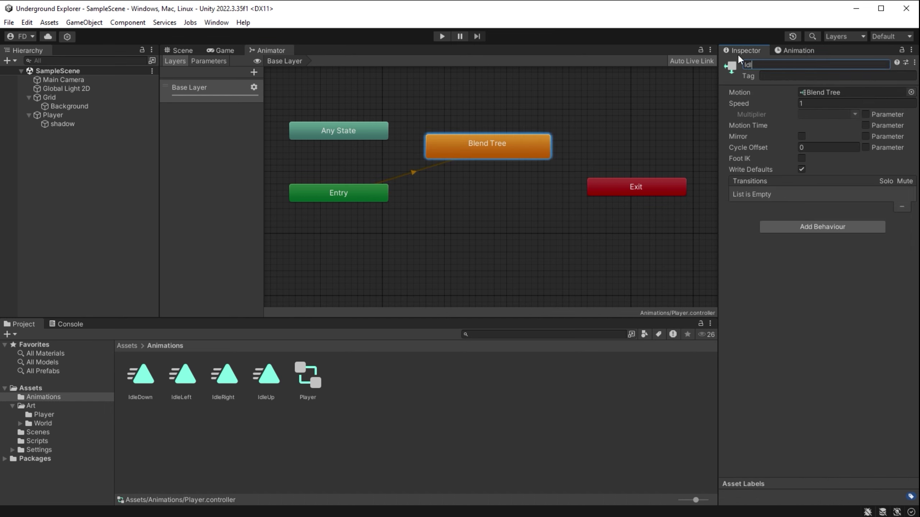
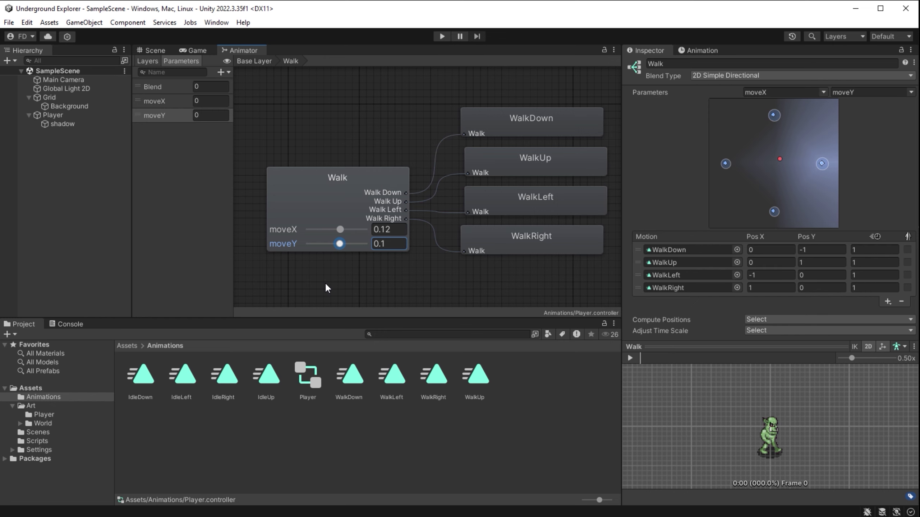
- Add a Bool parameter named moving to the Player animator controller
left_click(187, 58)
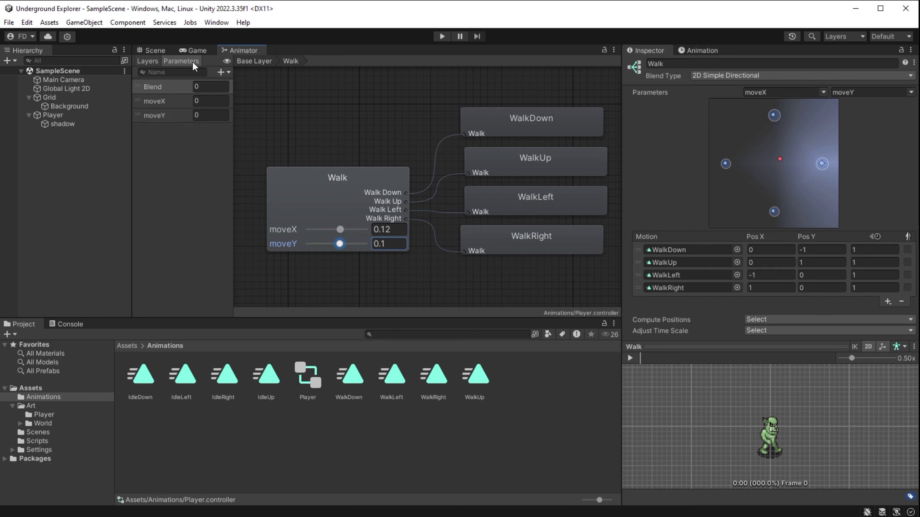
left_click(227, 72)
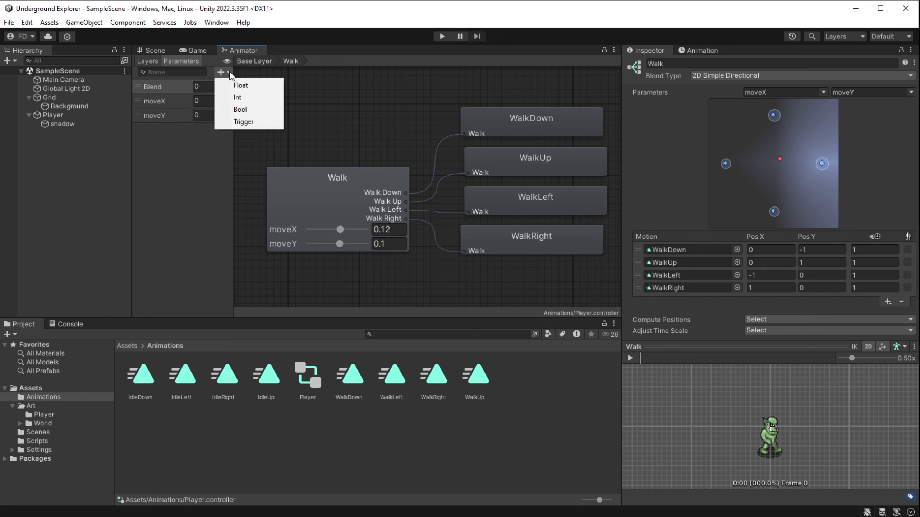
left_click(250, 109)
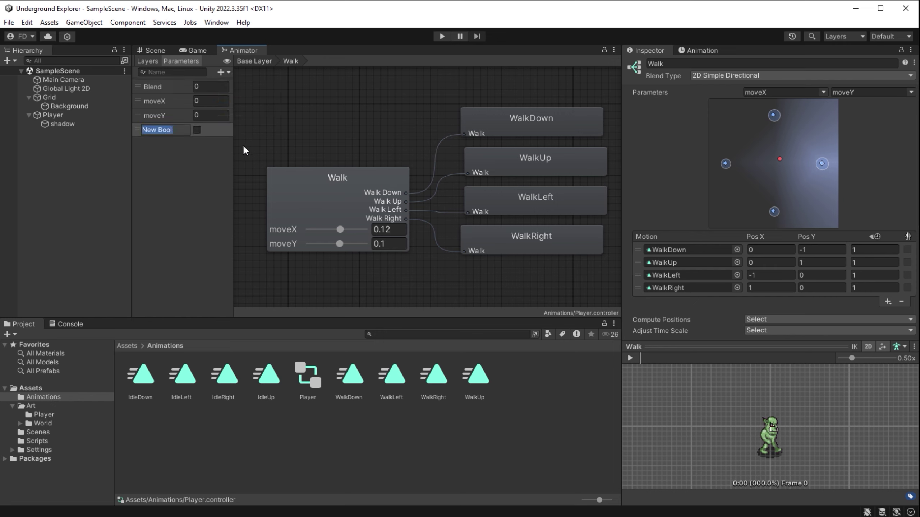
type("moving")
key("Return")
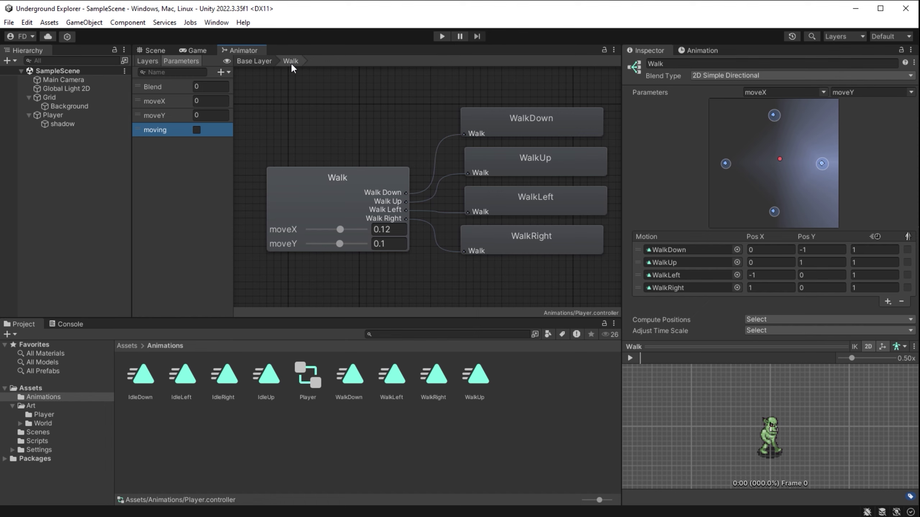
- Return to the Base Layer and make a transition from the Idle state to the Walk state
left_click(262, 61)
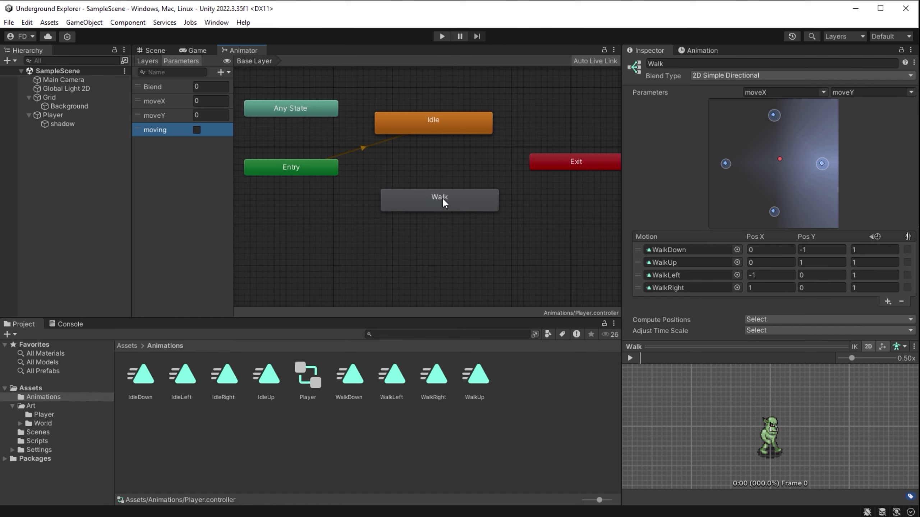
right_click(456, 124)
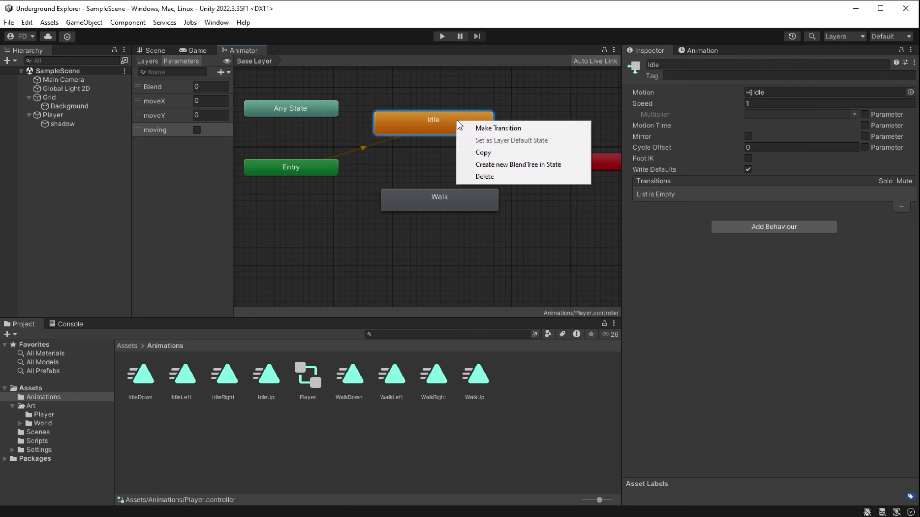
left_click(527, 128)
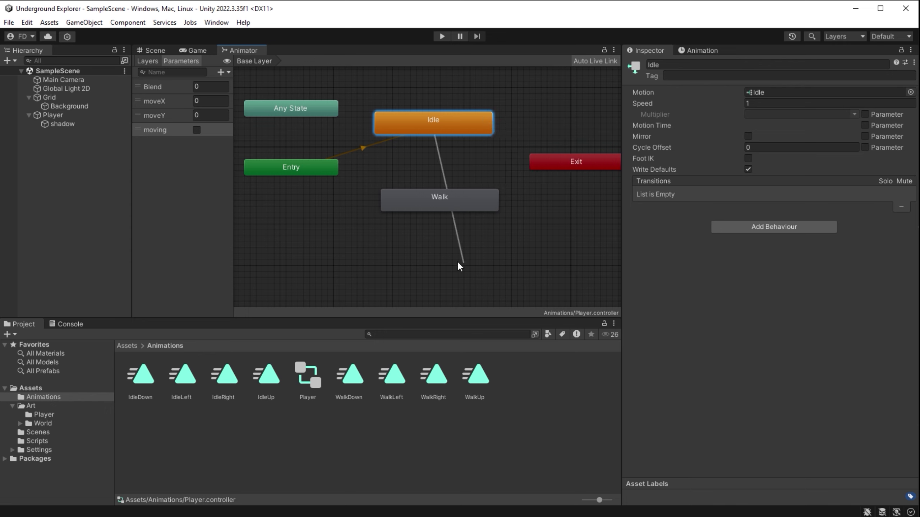
left_click(433, 198)
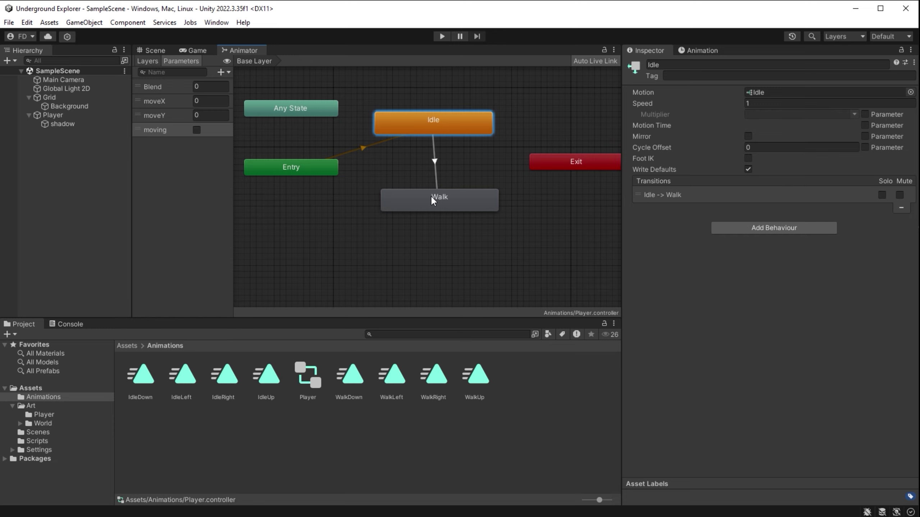
- Add a condition to the Idle -> Walk transition requiring moving to be true
left_click(435, 162)
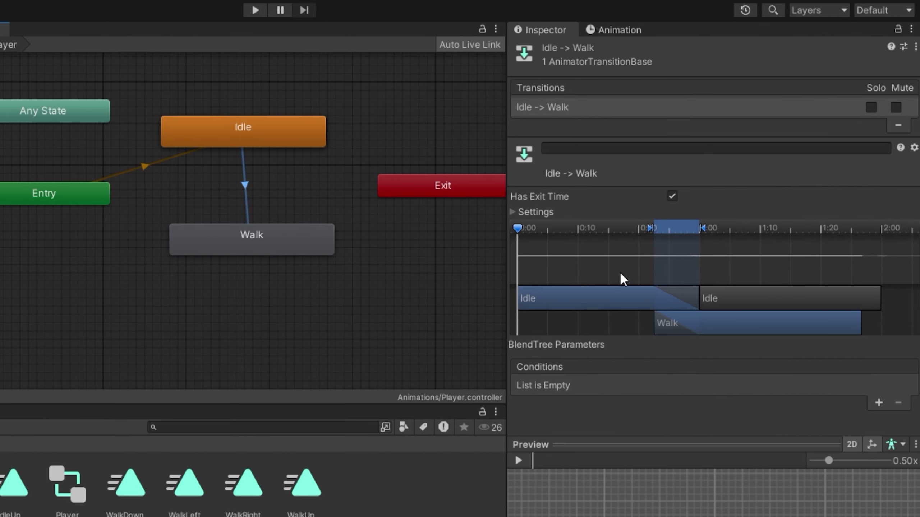
left_click(878, 402)
left_click(710, 385)
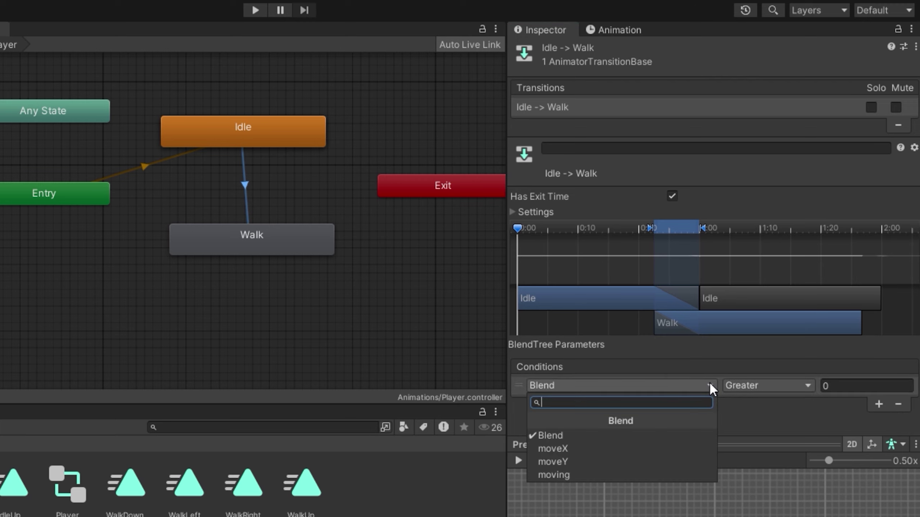
left_click(598, 478)
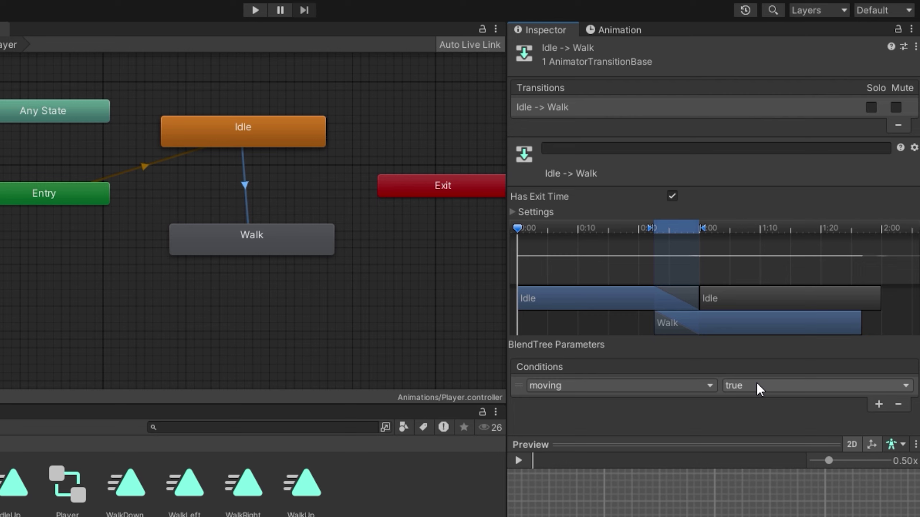
- Disable Has Exit Time on the Idle -> Walk transition and set its transition duration to 0
left_click(672, 196)
left_click(513, 212)
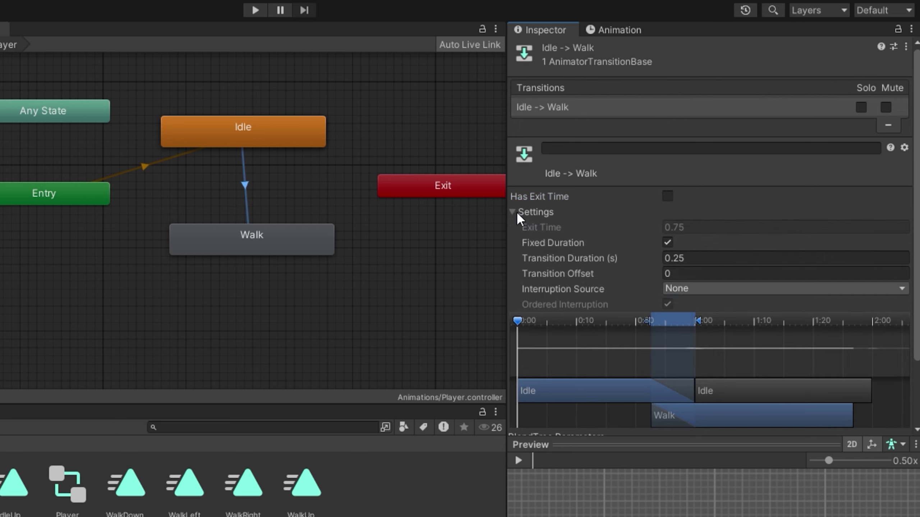
left_click(594, 255)
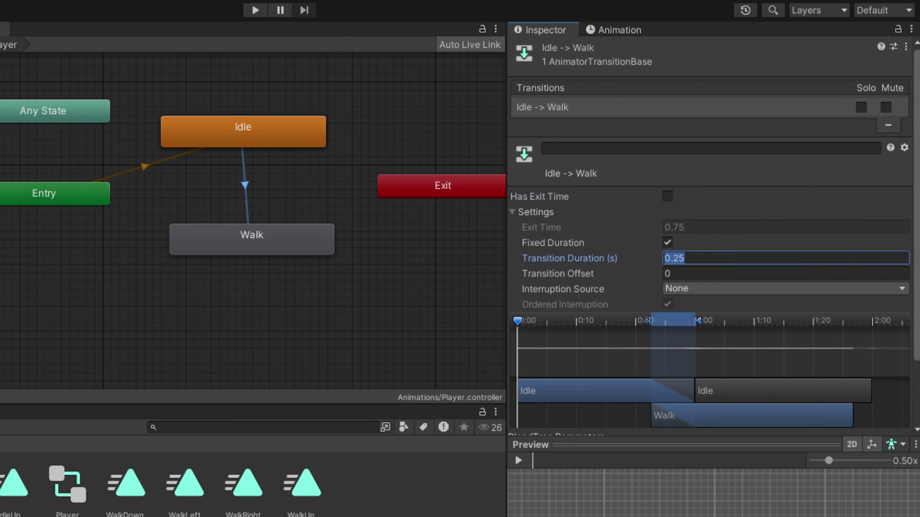
type("0")
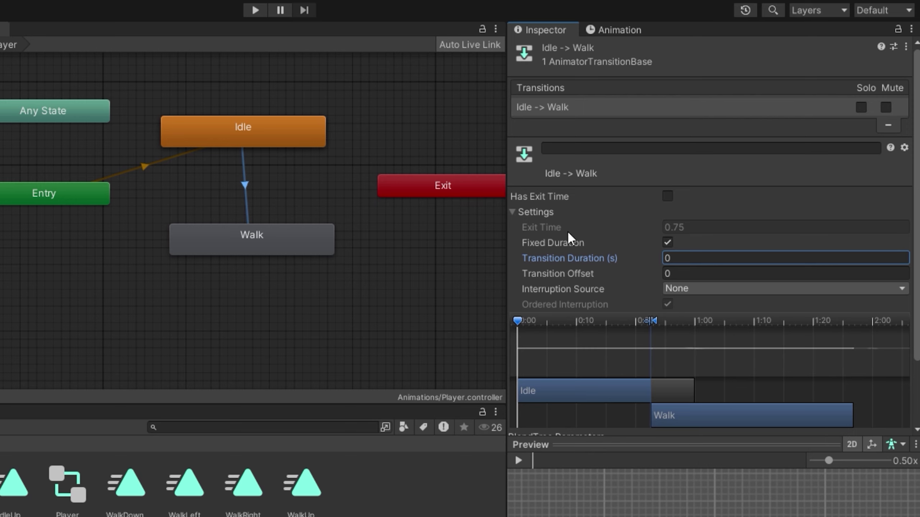
- Make a transition from the Walk state back to the Idle state
right_click(290, 240)
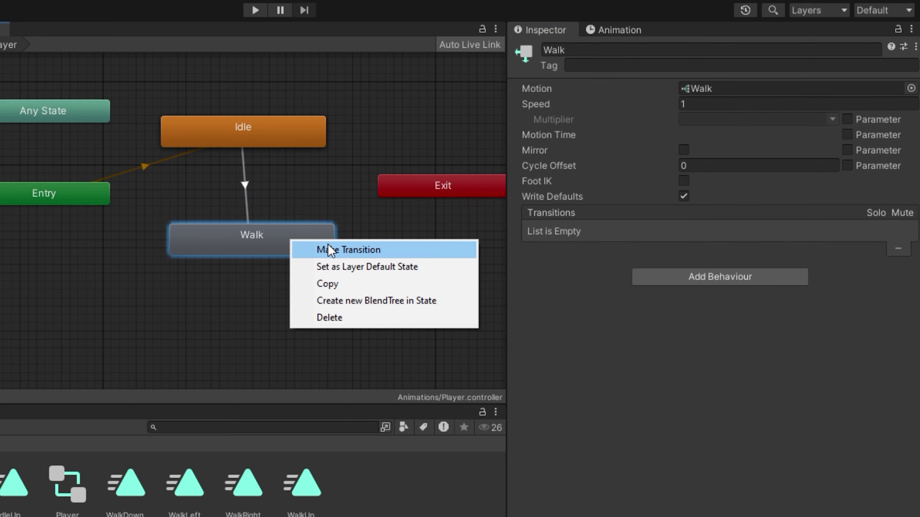
left_click(328, 250)
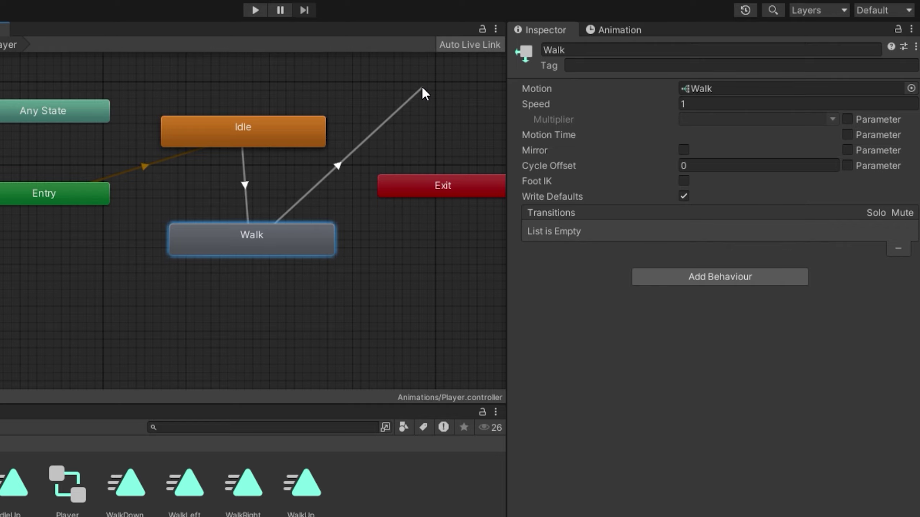
left_click(272, 136)
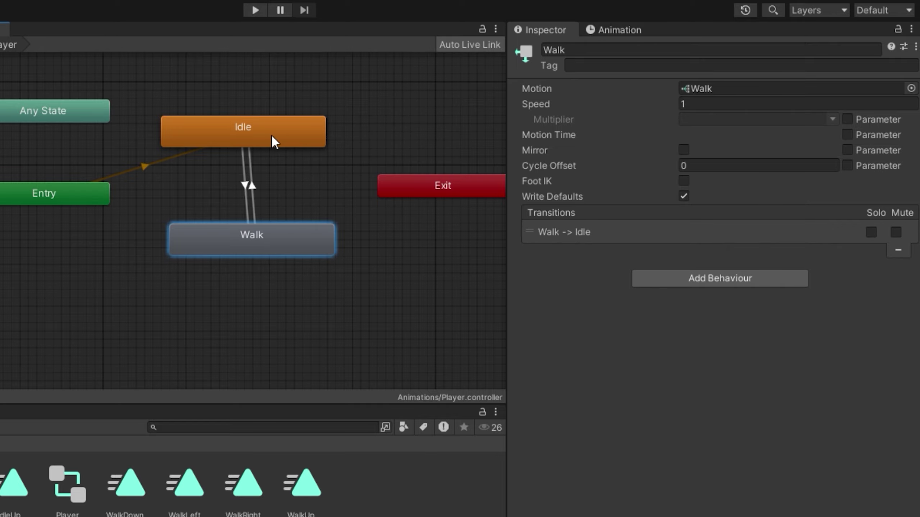
- Disable Has Exit Time on the Walk -> Idle transition and set its transition duration to 0
left_click(252, 186)
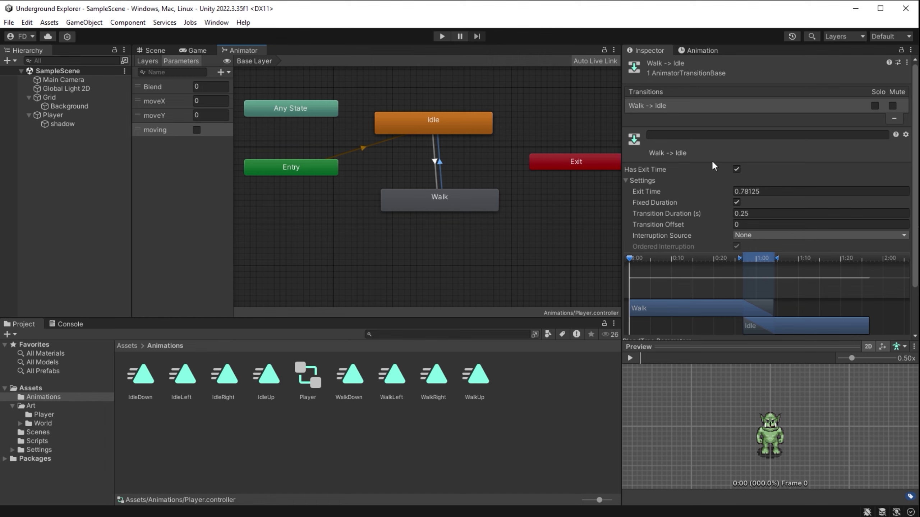
left_click(737, 168)
left_click(751, 213)
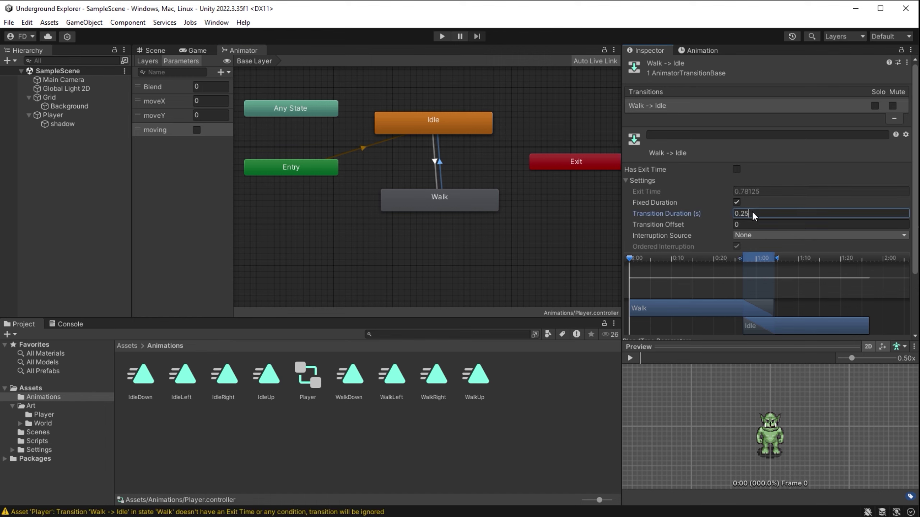
type("0")
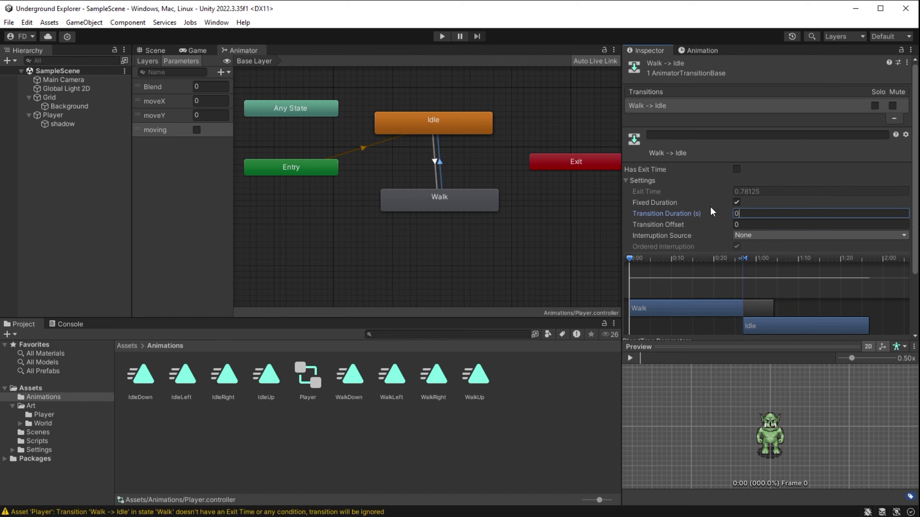
left_click(626, 180)
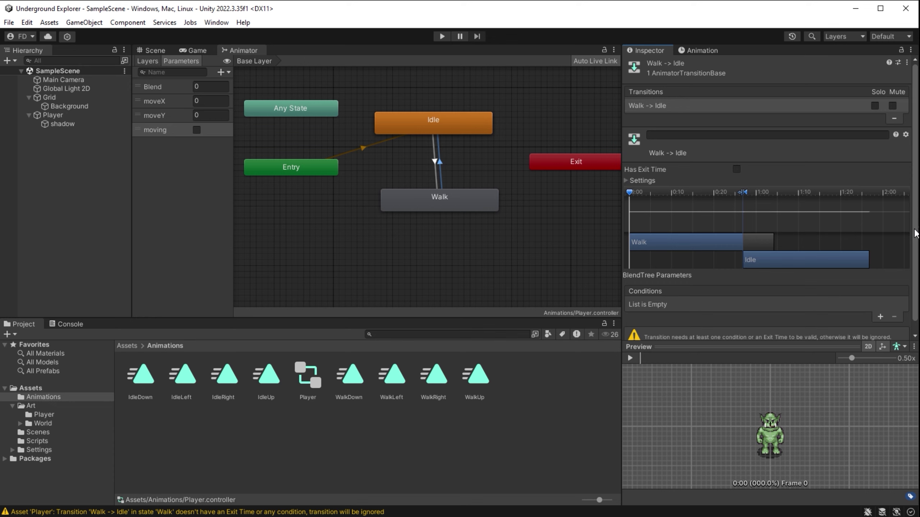
- Add a condition to the Walk -> Idle transition requiring moving to be false
scroll(801, 282, "down", 1)
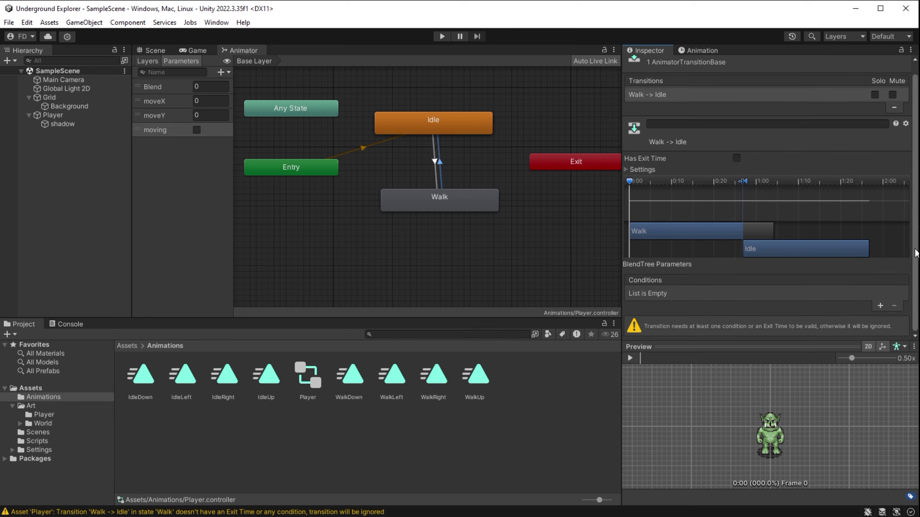
left_click(880, 305)
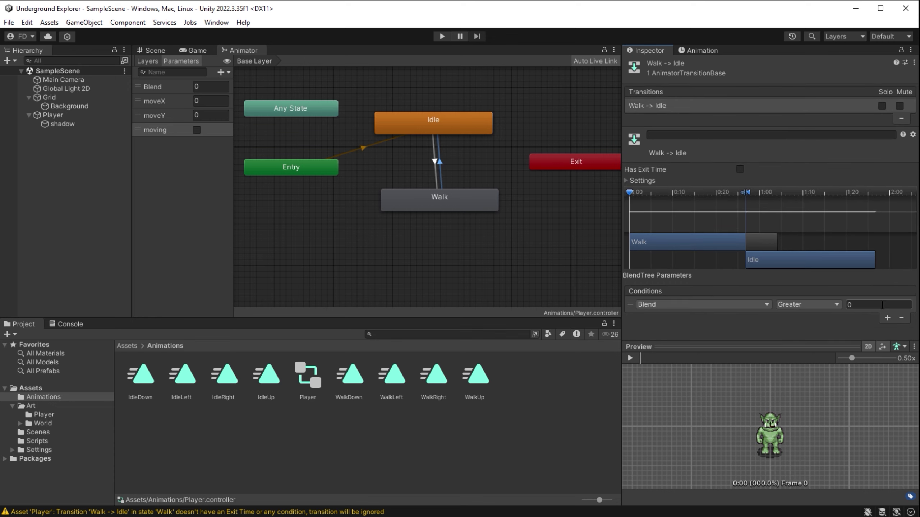
left_click(764, 303)
left_click(672, 368)
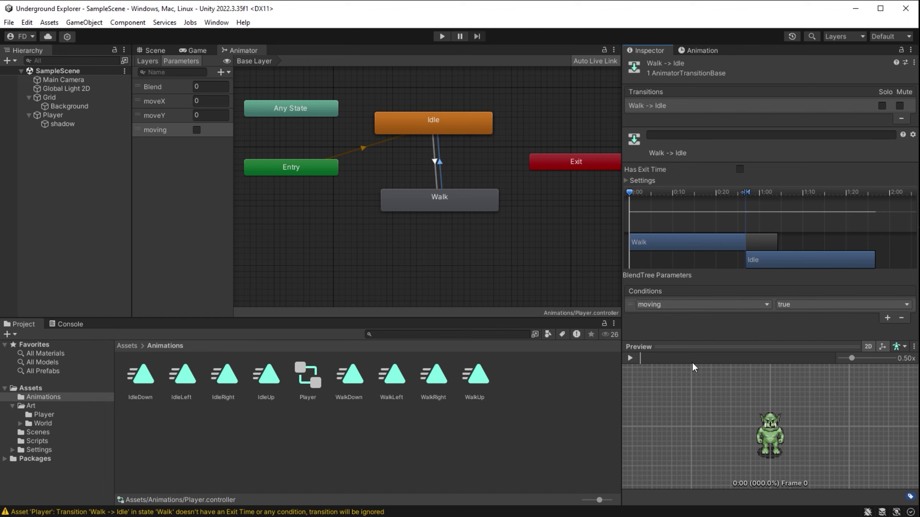
left_click(796, 306)
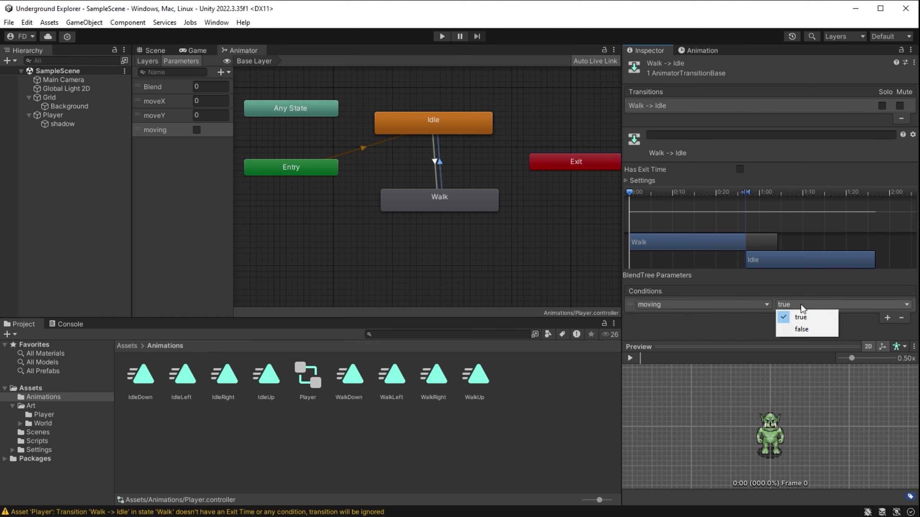
left_click(824, 329)
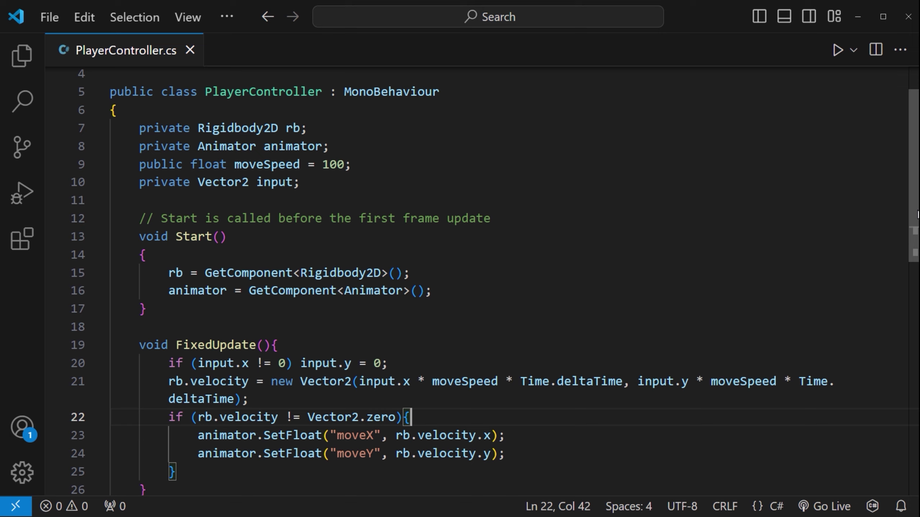
- In PlayerController.cs in VS Code, add animator.SetBool("moving", true); below the SetFloat calls in the non-zero velocity block
scroll(916, 264, "down", 2)
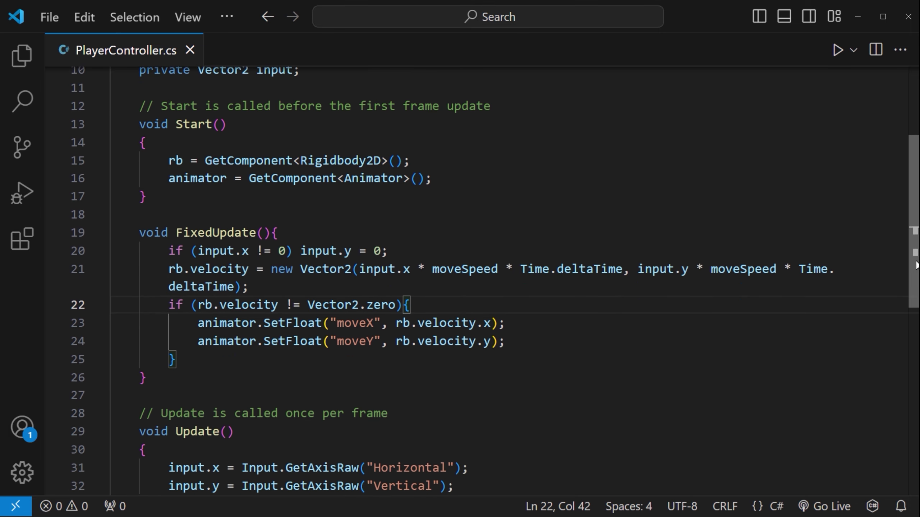
scroll(916, 264, "down", 2)
double_click(217, 196)
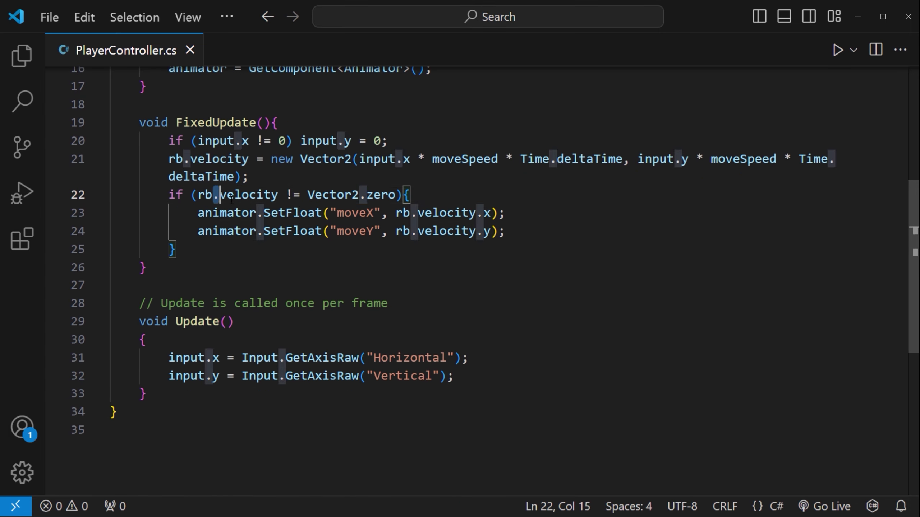
left_click(337, 267, "shift")
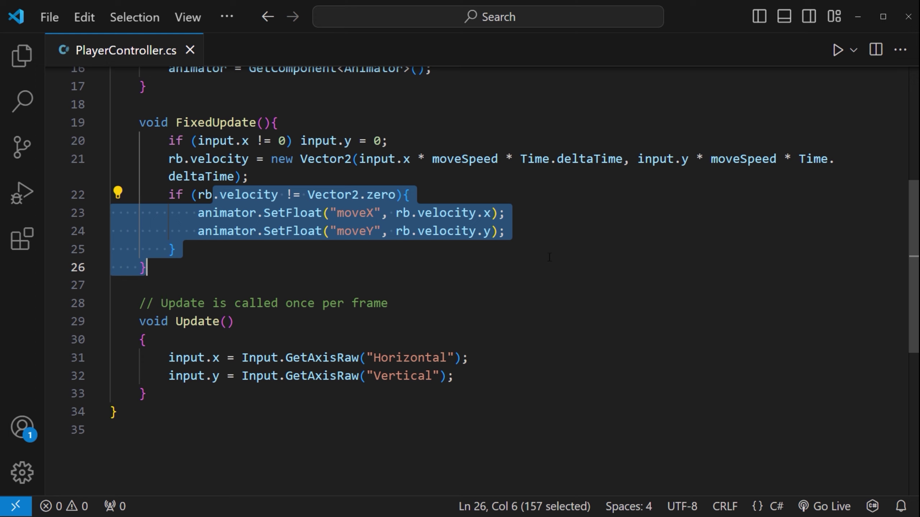
left_click(452, 250)
left_click(557, 235)
key("Return")
type("anima")
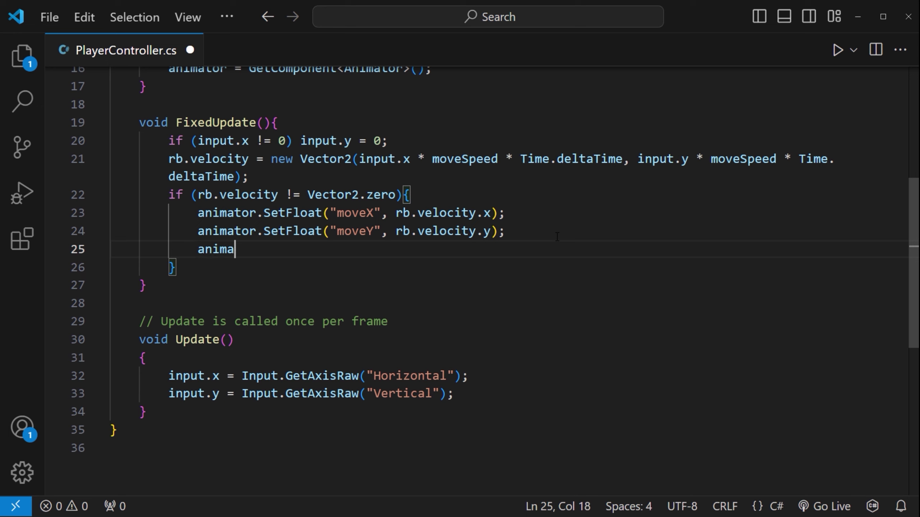
type("tor.Set")
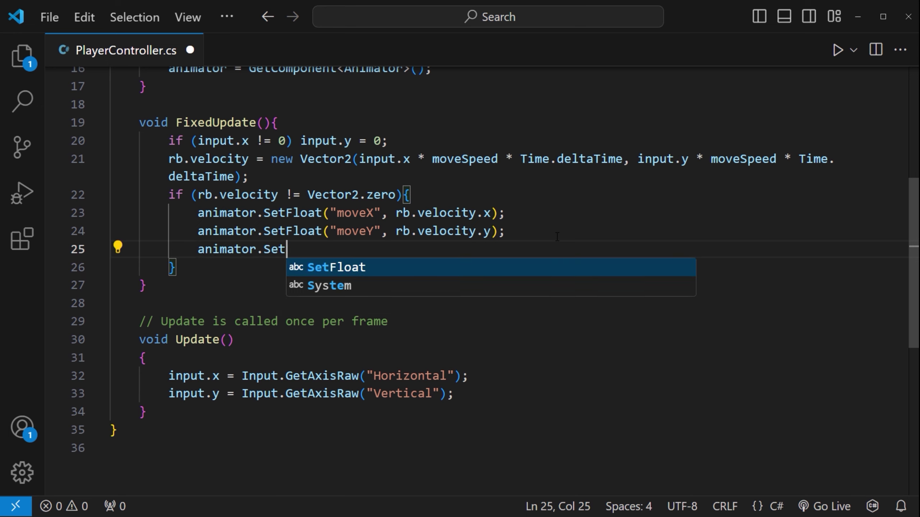
type("Bool(\"moving")
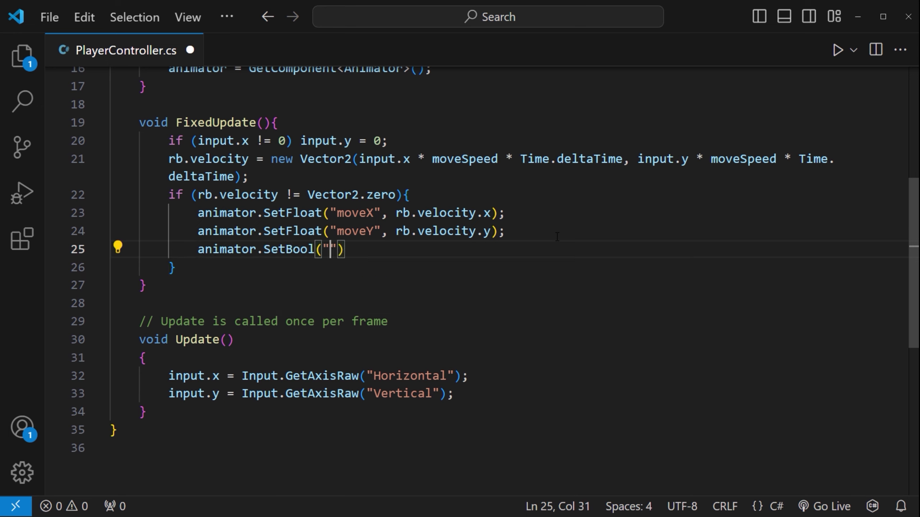
type("\", true)")
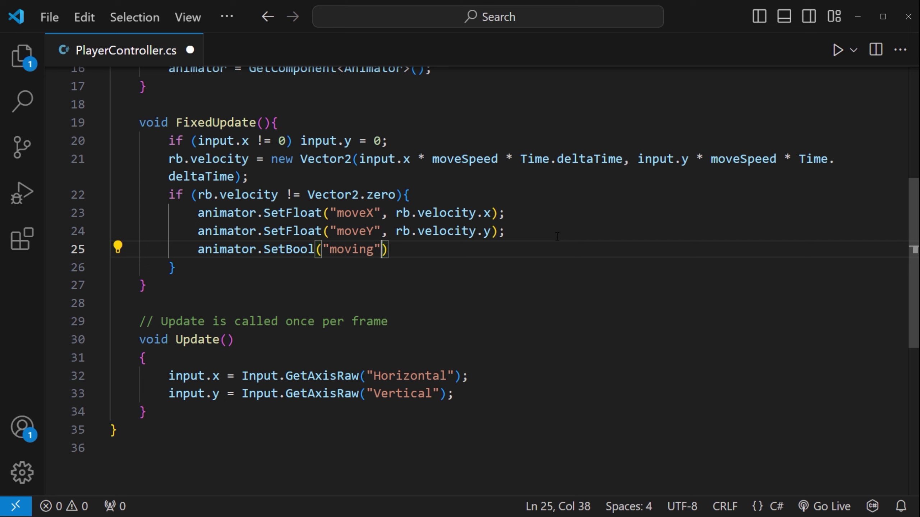
type(";")
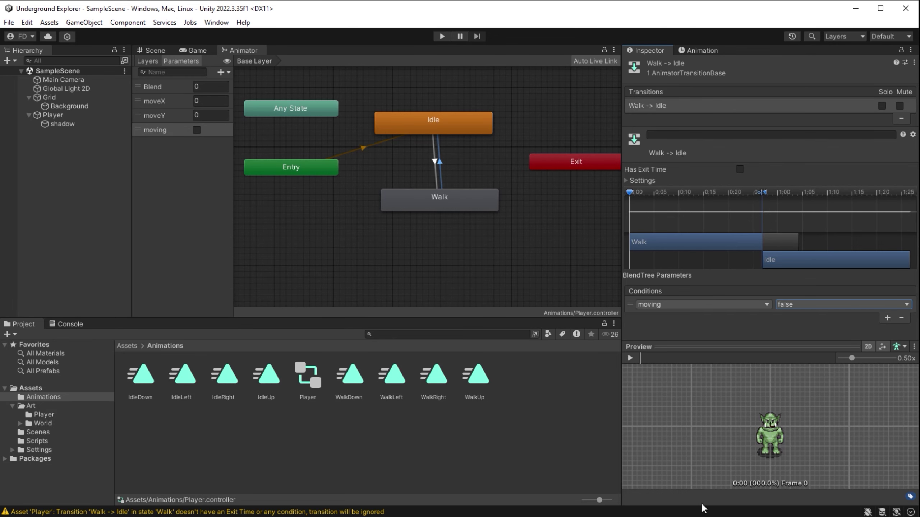
left_click(165, 130)
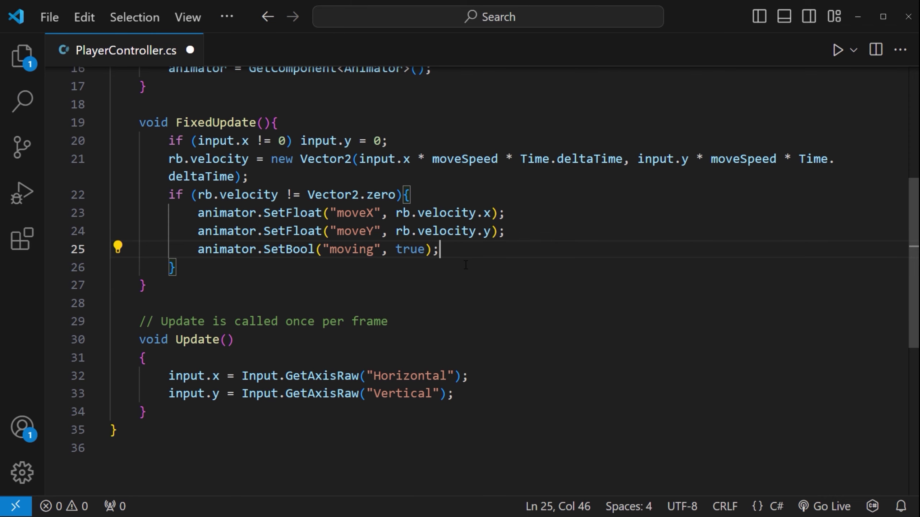
- Add an else branch to the rb.velocity check in FixedUpdate
left_click_drag(191, 194, 448, 192)
left_click(251, 268)
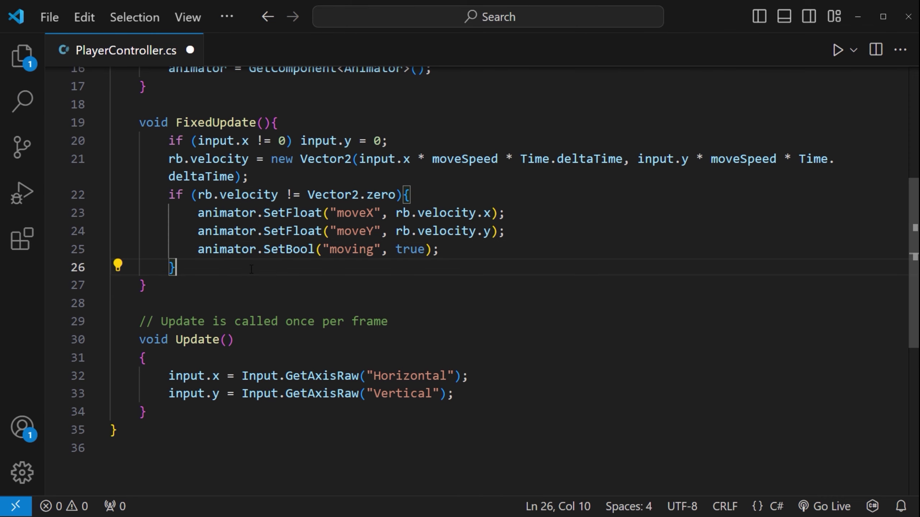
type("else {")
key("Return")
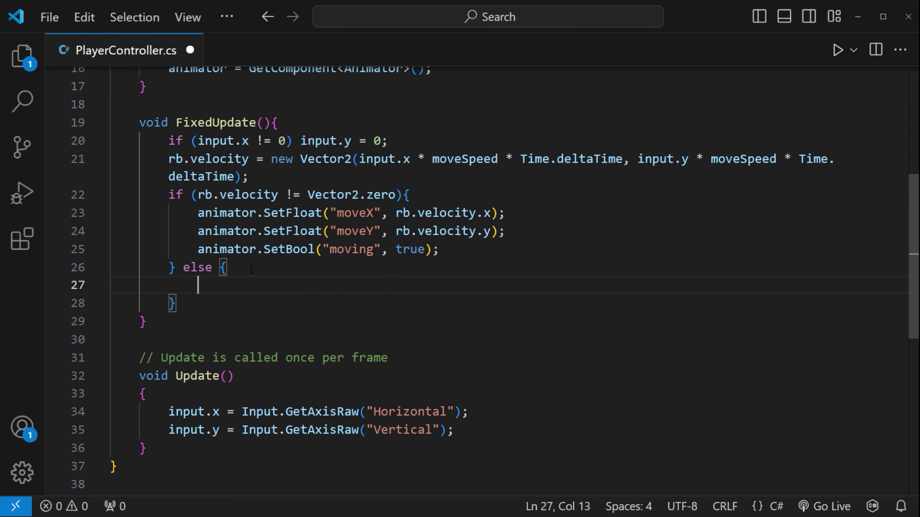
- Copy the SetBool line into the else branch as animator.SetBool("moving", false); and save the script
left_click_drag(459, 259, 198, 250)
key("ctrl+c")
left_click(217, 285)
key("ctrl+v")
double_click(406, 289)
type("false")
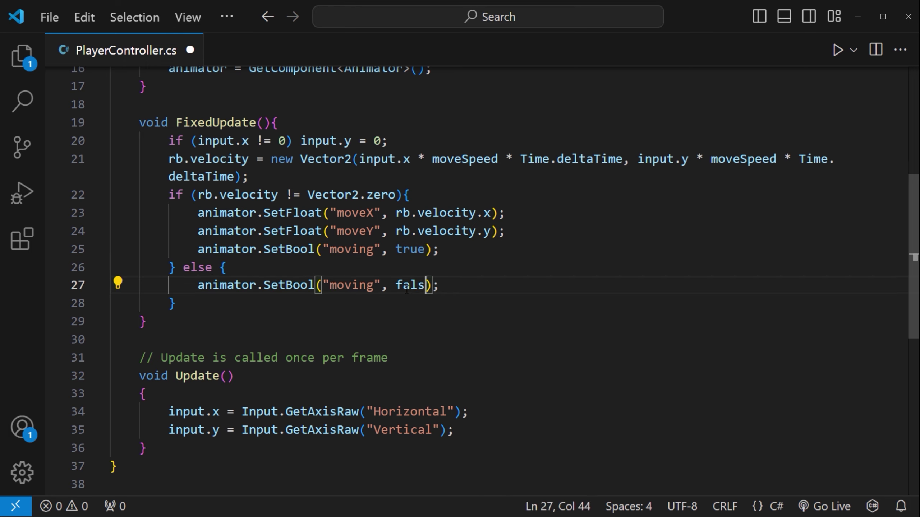
left_click(482, 287)
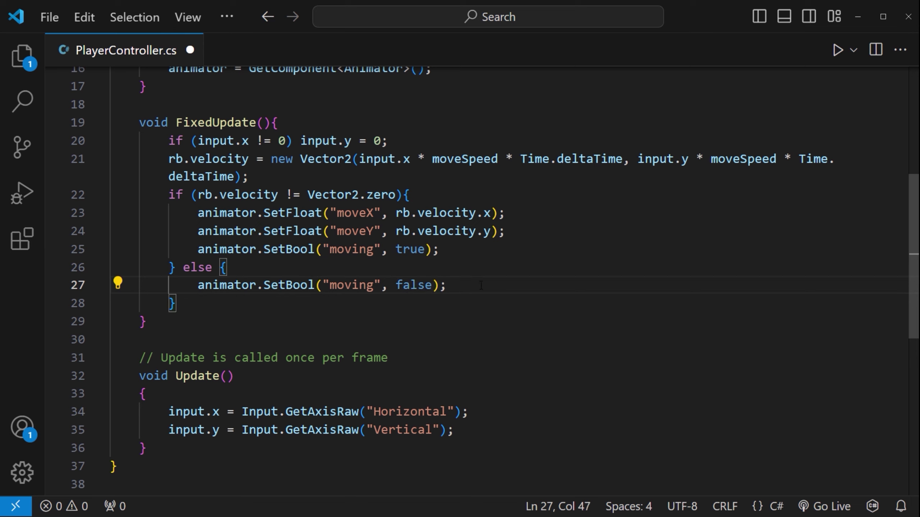
key("ctrl+s")
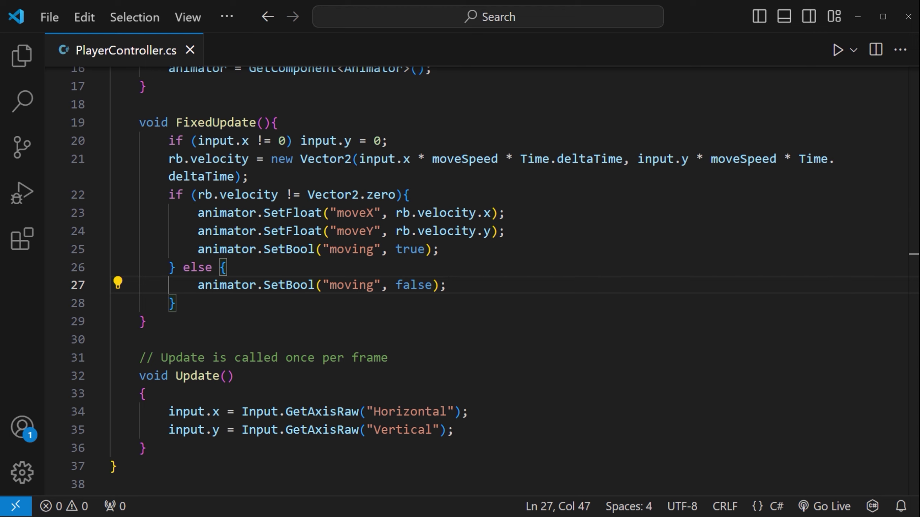
- Review the PlayerController script, switch to Unity and run the scene in the Game view
scroll(385, 323, "up", 2)
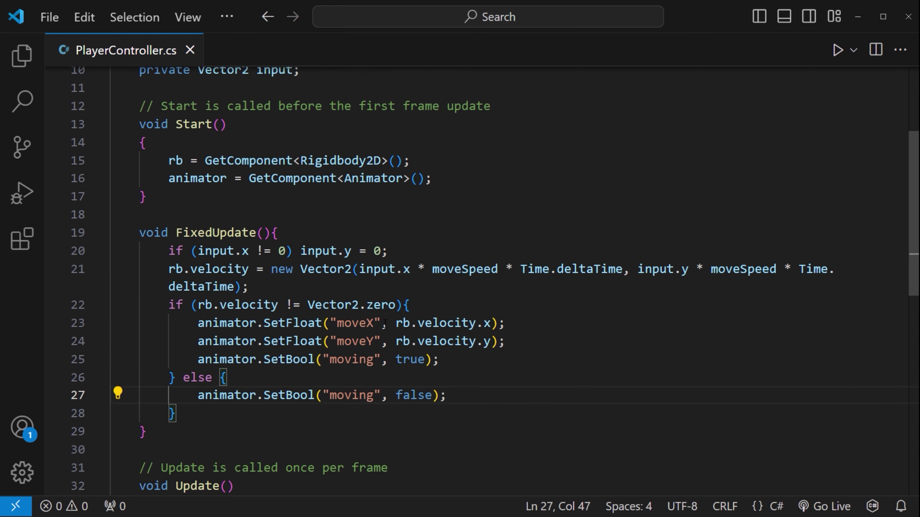
scroll(385, 324, "up", 3)
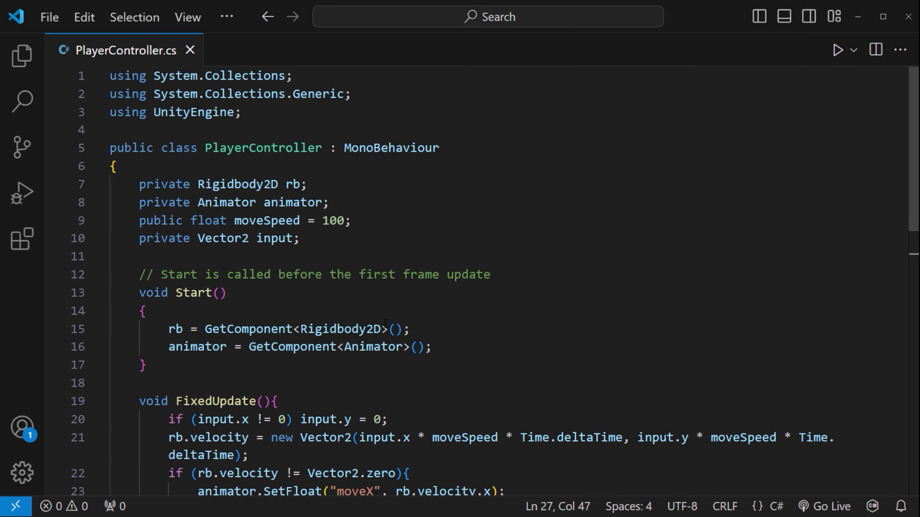
scroll(385, 322, "down", 6)
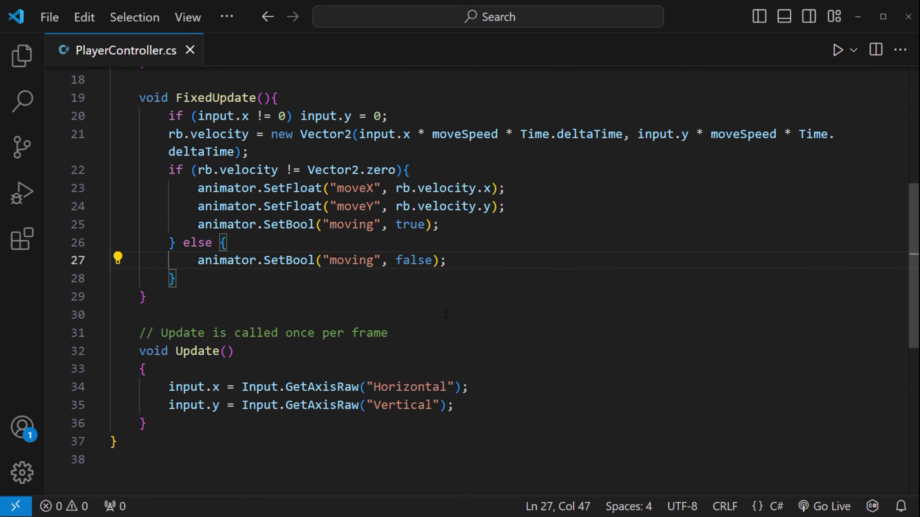
key("alt+Tab")
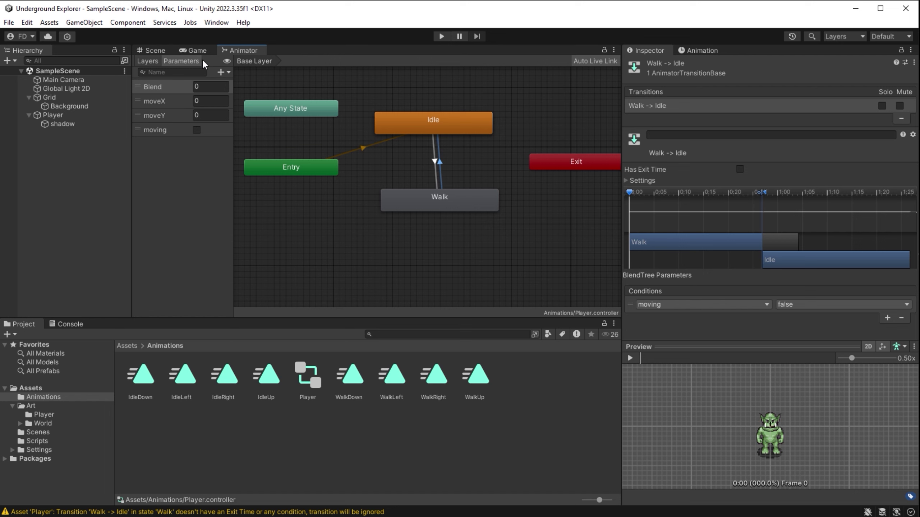
left_click(196, 52)
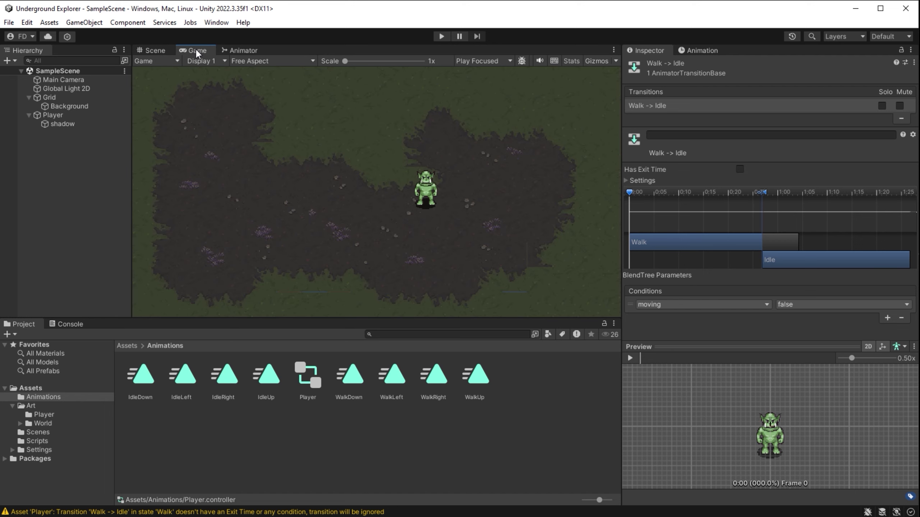
left_click(441, 36)
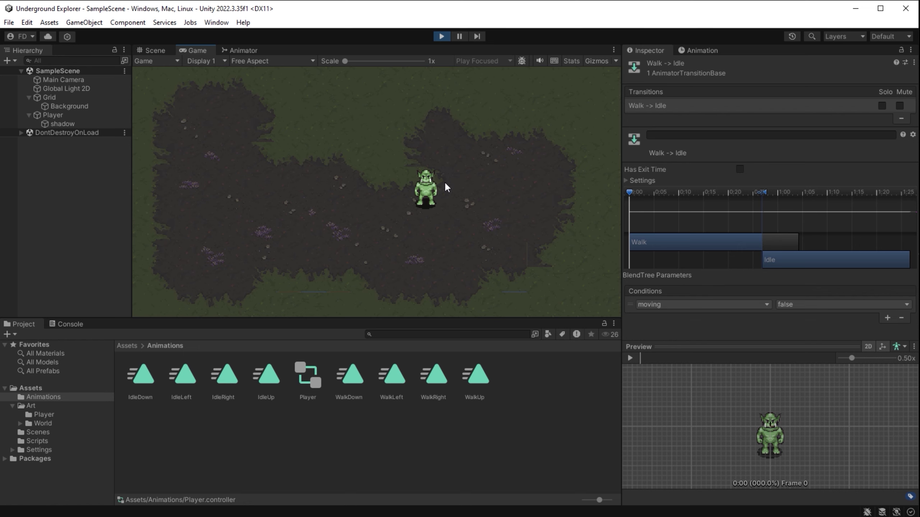
- Walk the player up, right, down and left in the running game to check the directional walk and idle animations
key("w")
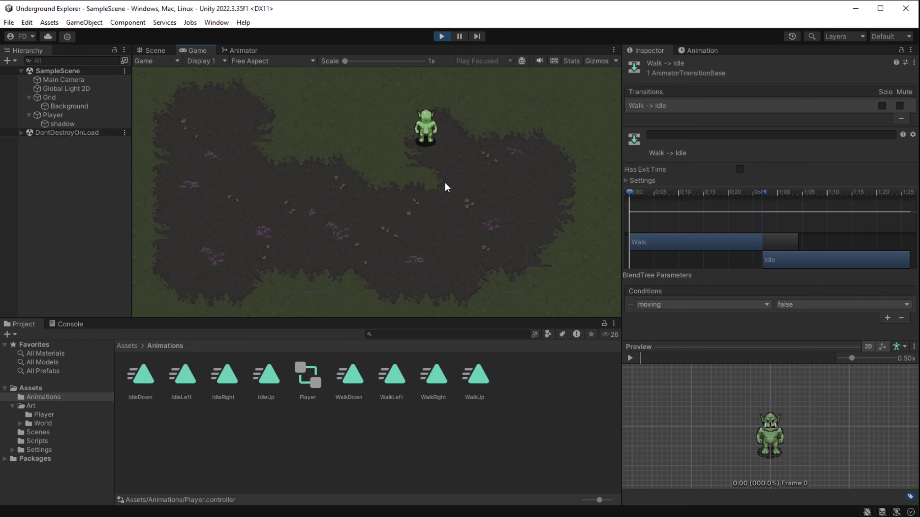
key("d")
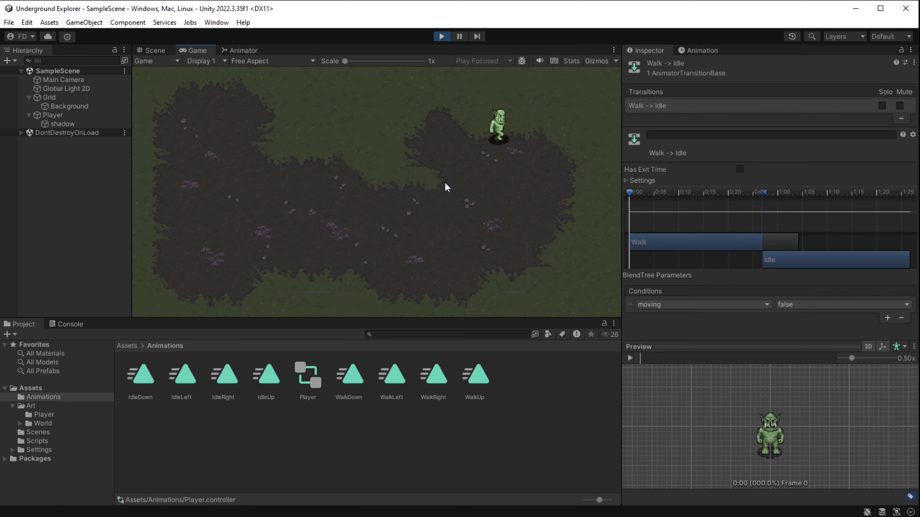
key("s")
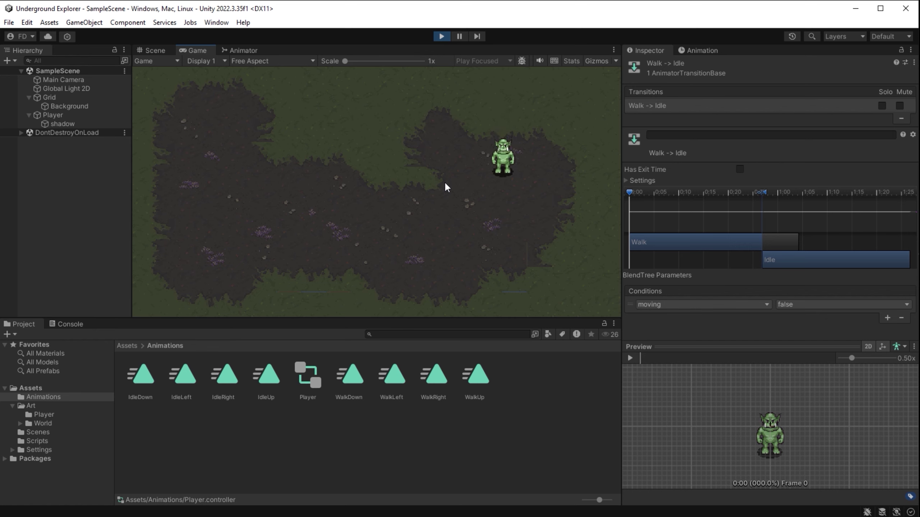
key("s")
key("a")
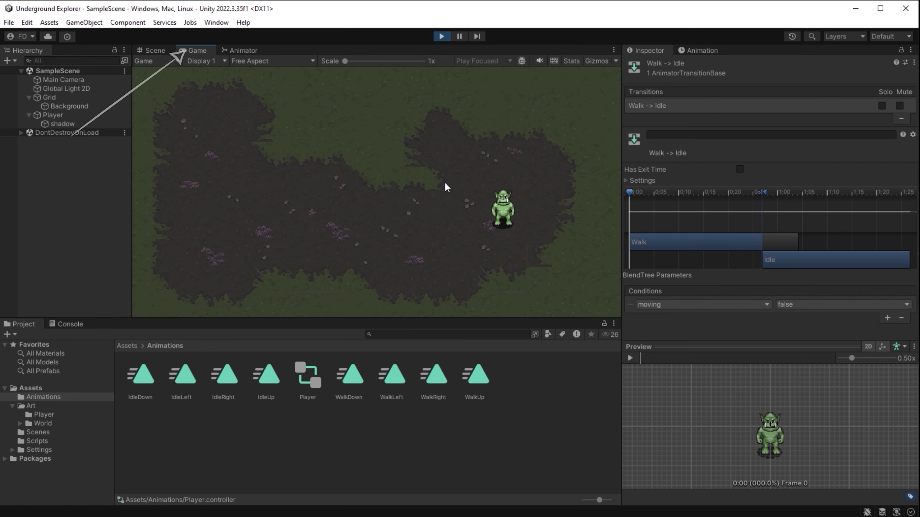
key("a")
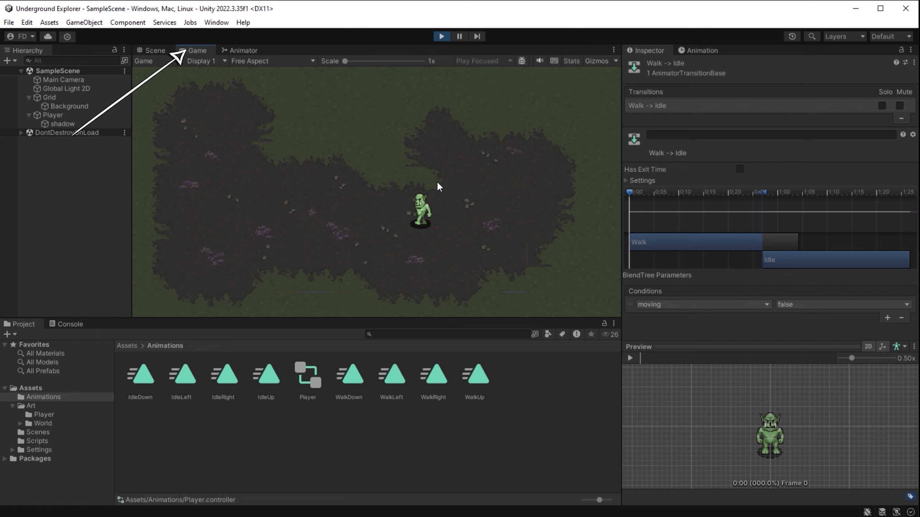
- Test the player's animations in all four directions across the cave in a maximized Game view and stop the game
double_click(193, 50)
key("s")
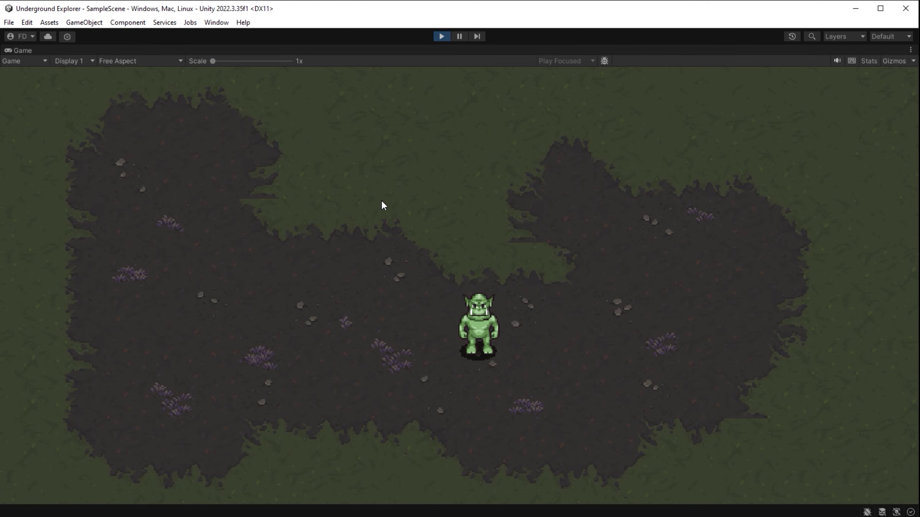
key("s")
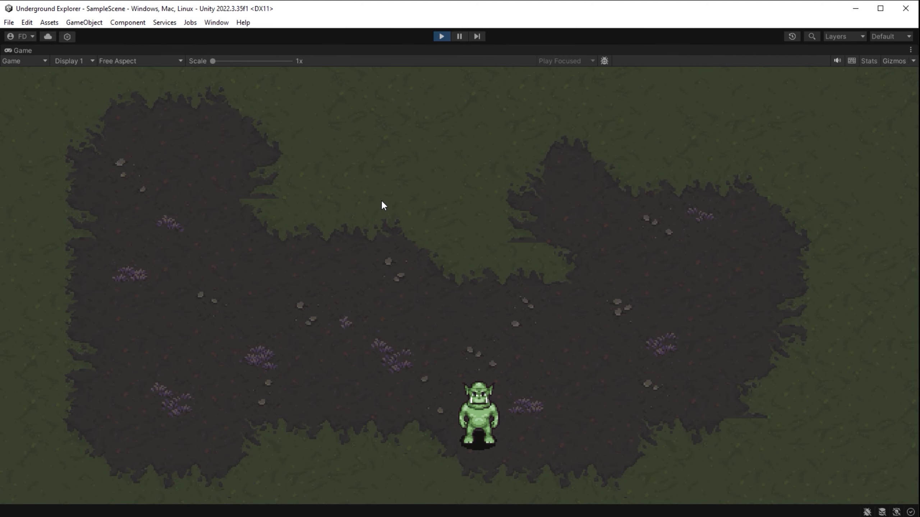
key("d")
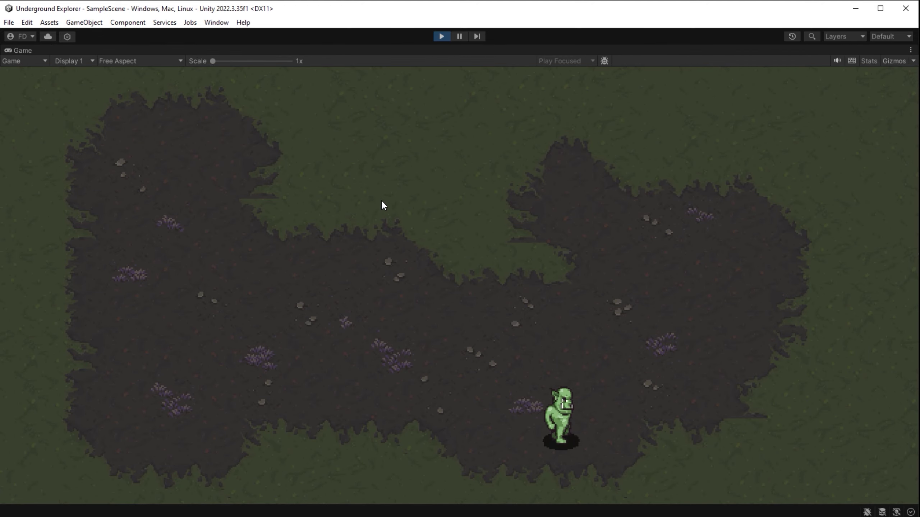
key("d")
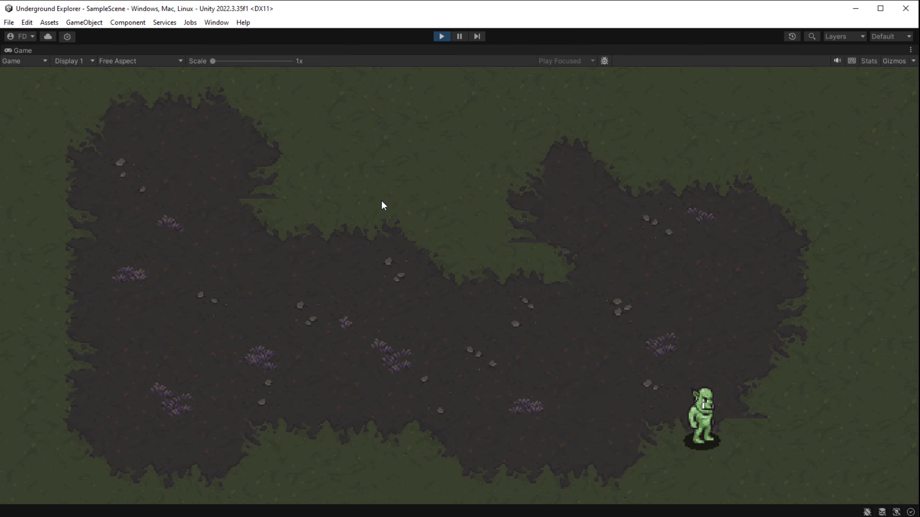
key("w")
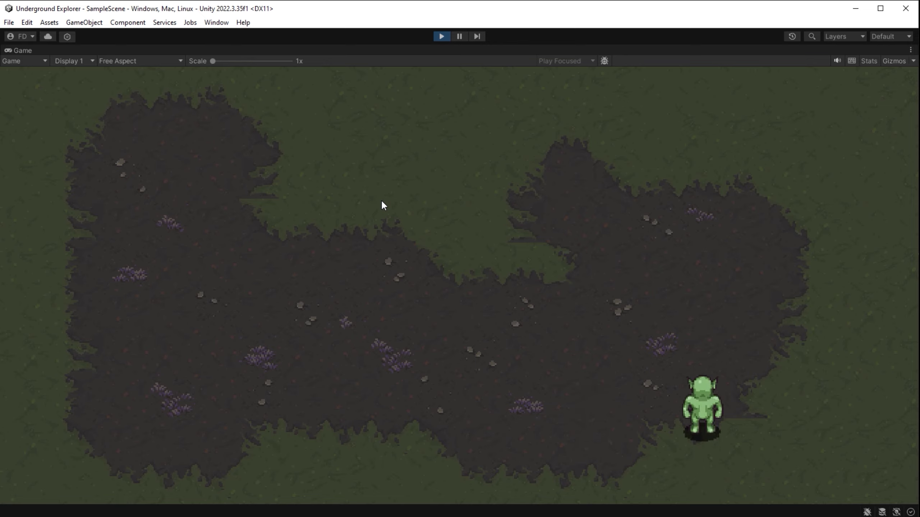
key("a")
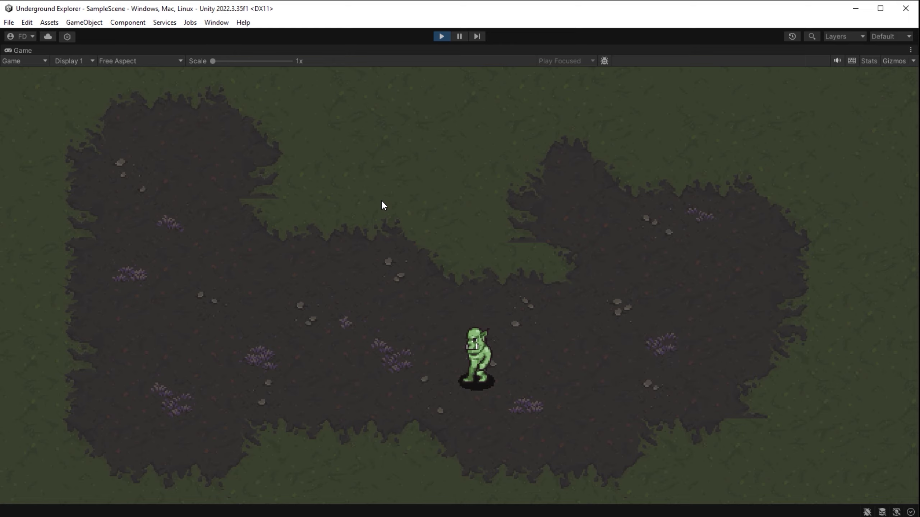
key("s")
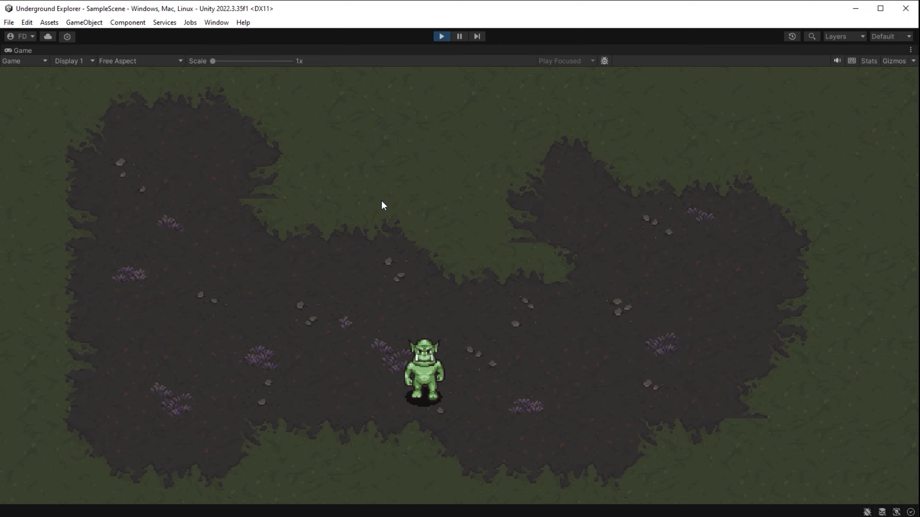
key("a")
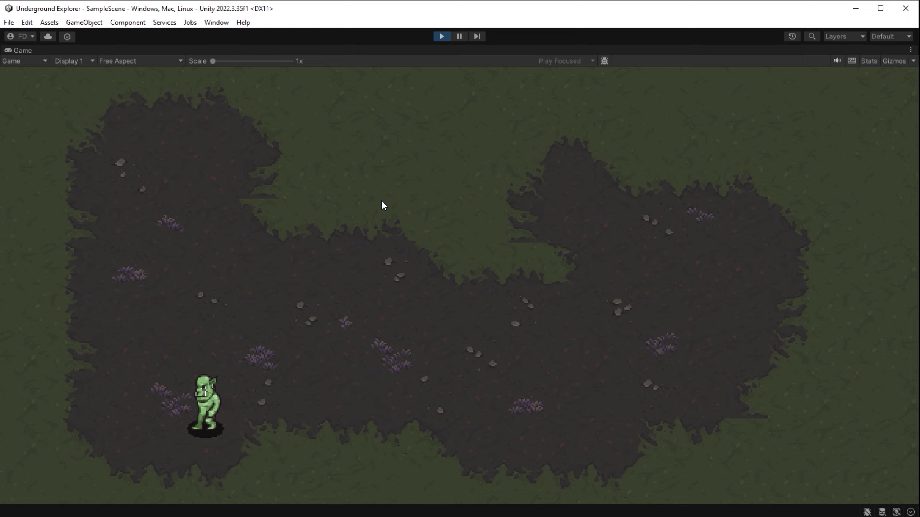
key("w")
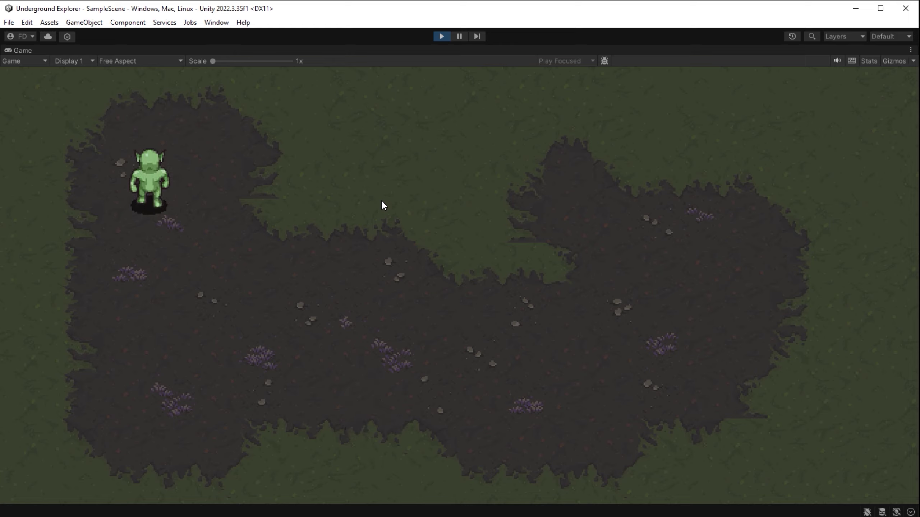
key("d")
key("s")
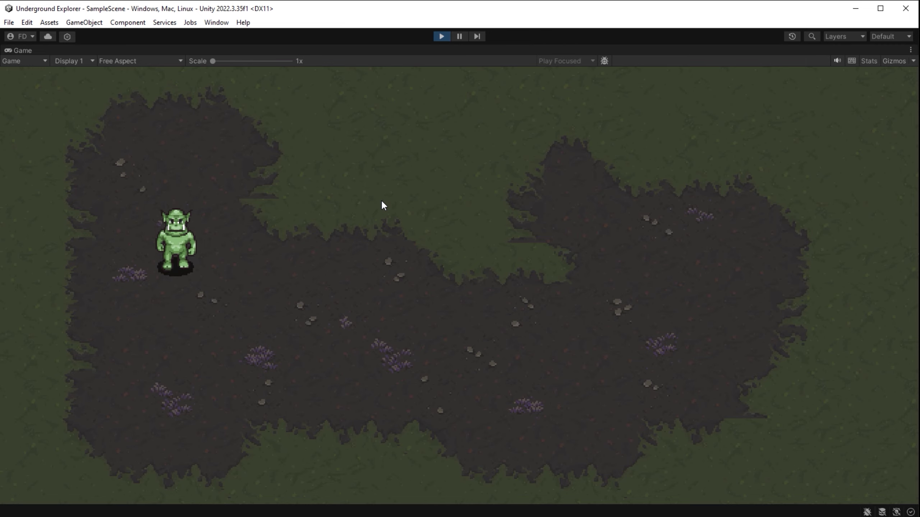
left_click(439, 36)
- Add a rectangular tilemap under Grid and name it CollisionObjects
left_click(68, 97)
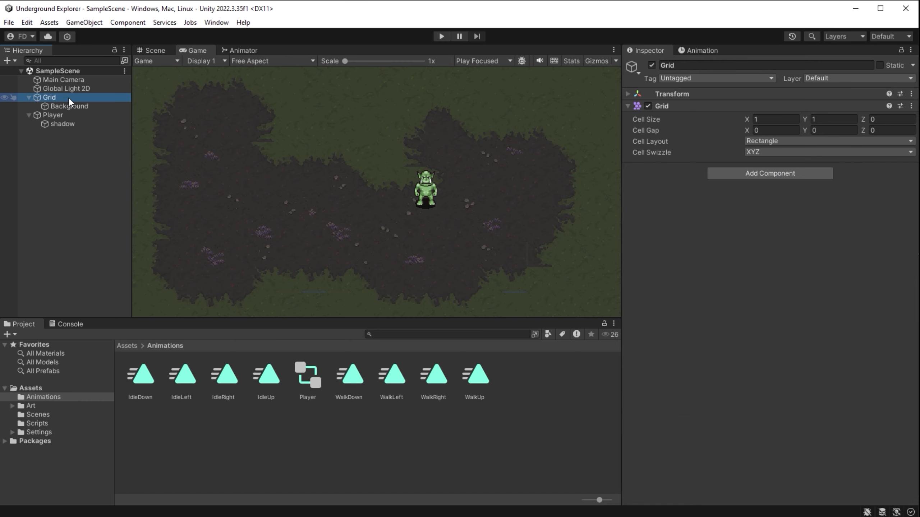
right_click(67, 97)
mouse_move(191, 287)
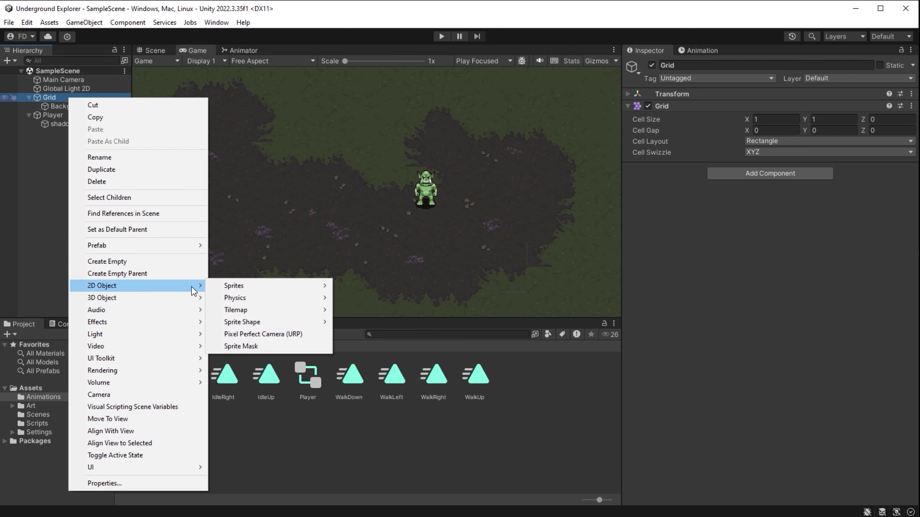
mouse_move(254, 310)
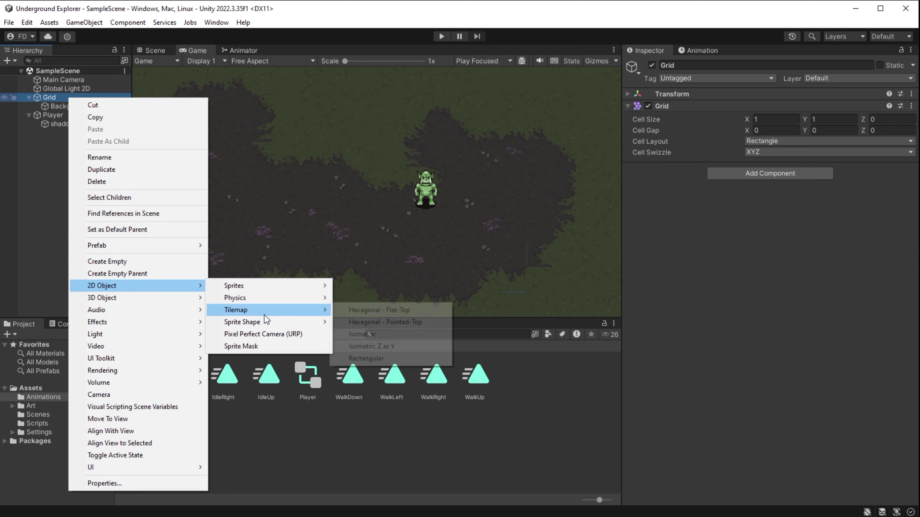
left_click(369, 359)
type("CollisionO")
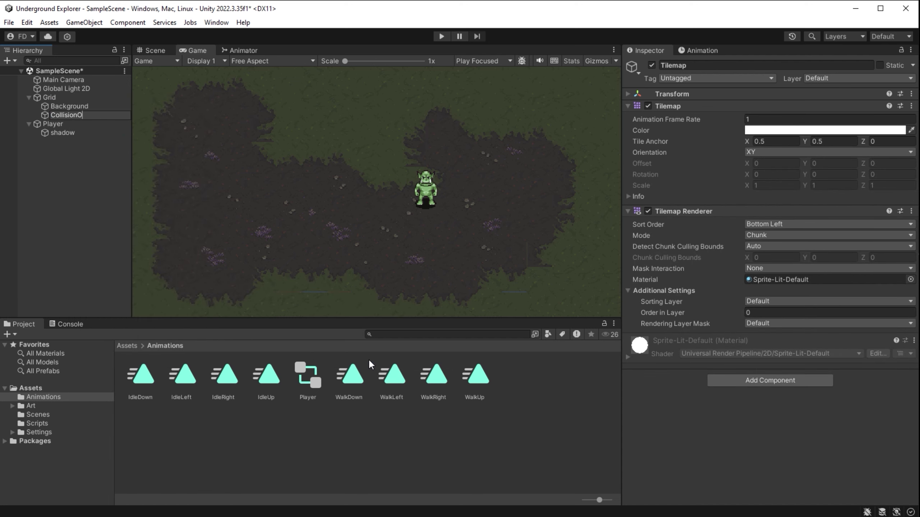
type("bjects")
key("Return")
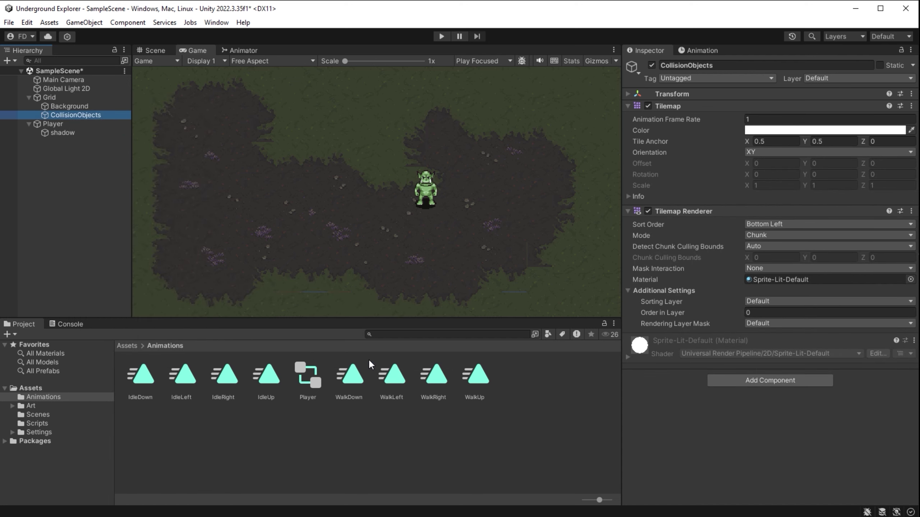
- Add a sorting layer named Collisions and place it between Background and Player
left_click(861, 36)
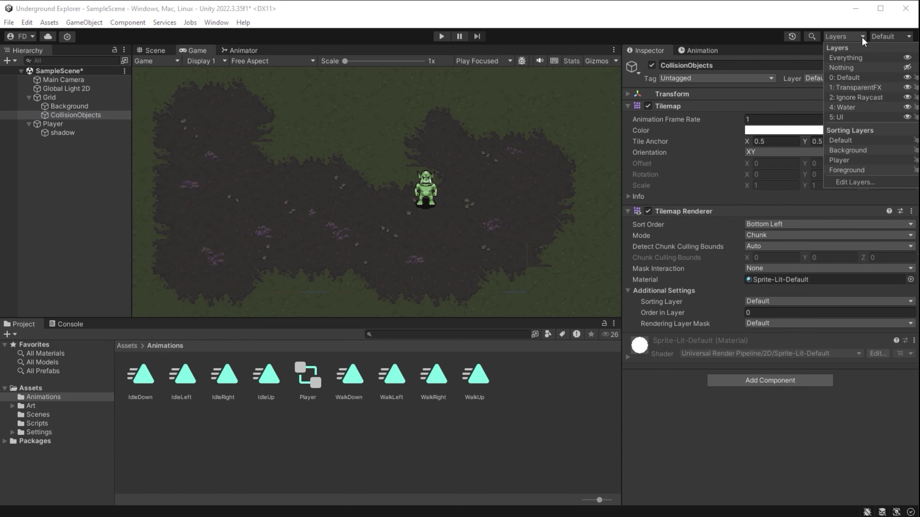
left_click(855, 182)
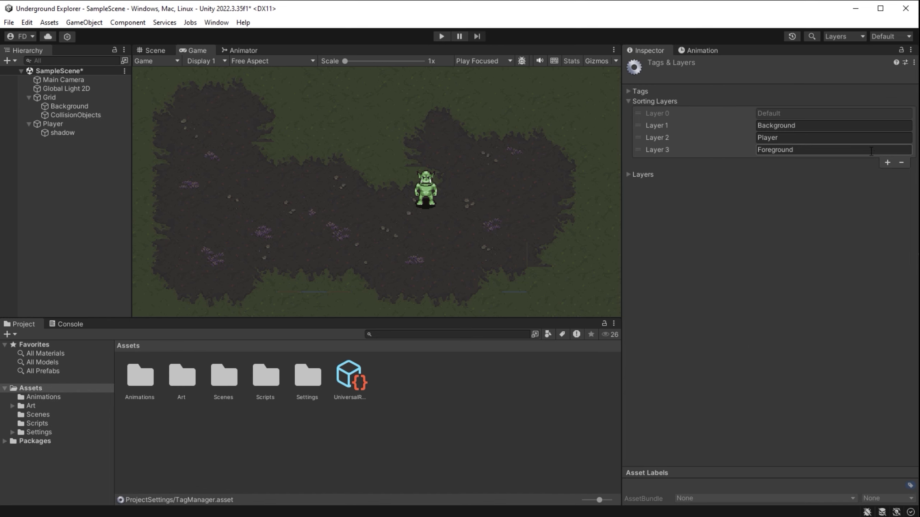
left_click(885, 162)
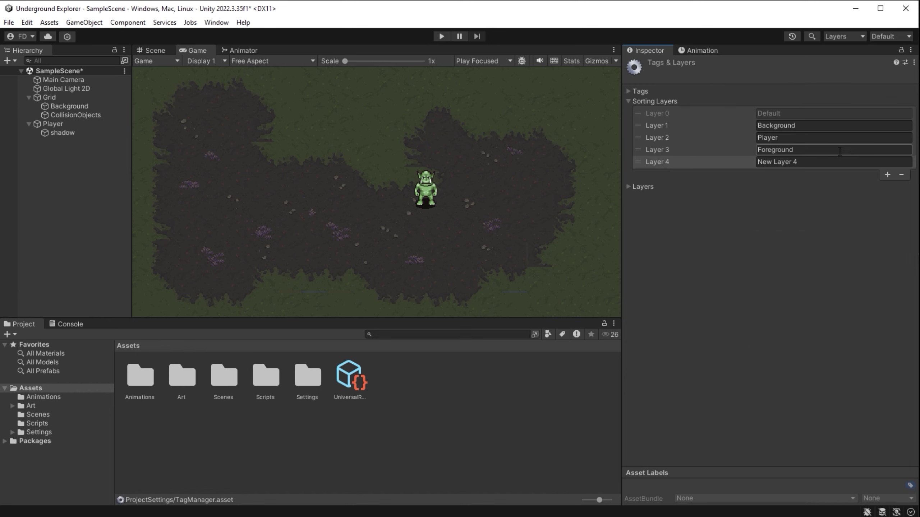
left_click_drag(884, 162, 733, 161)
type("Collisions")
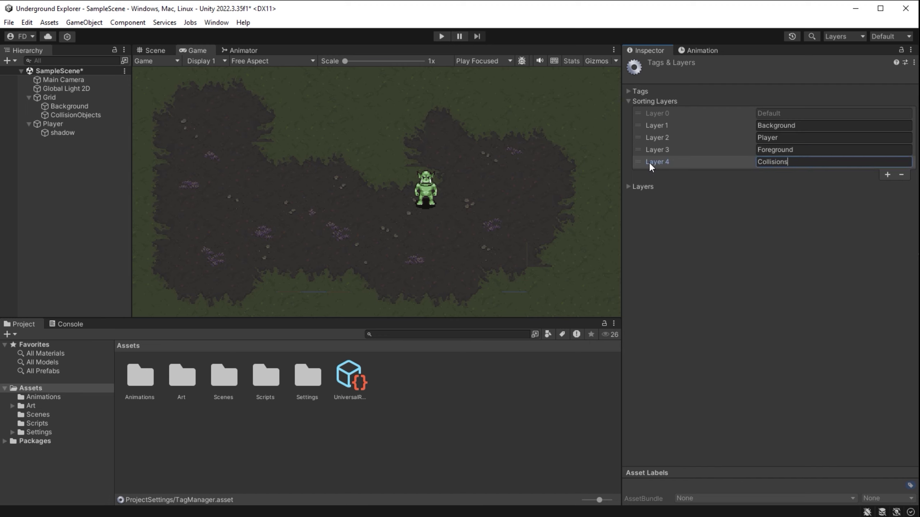
left_click_drag(650, 163, 648, 137)
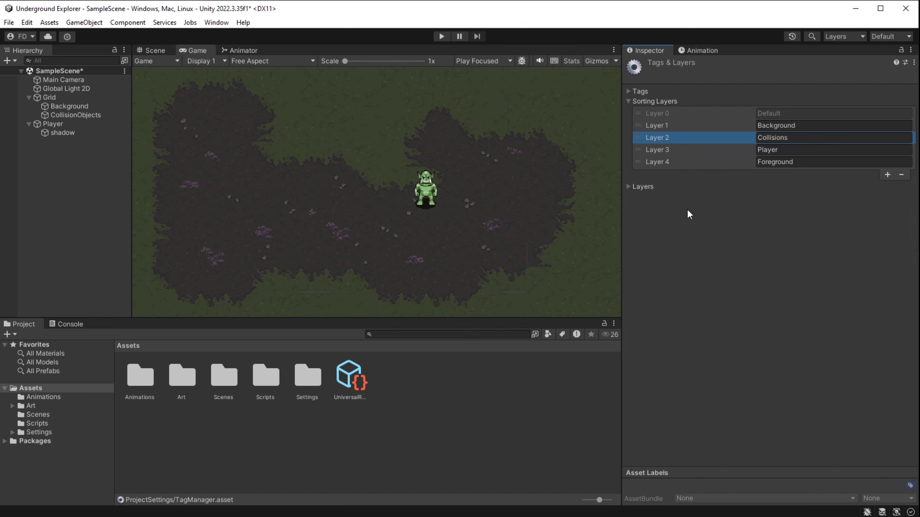
- Set the Sorting Layer of the CollisionObjects Tilemap Renderer to Collisions and save the scene
left_click(96, 115)
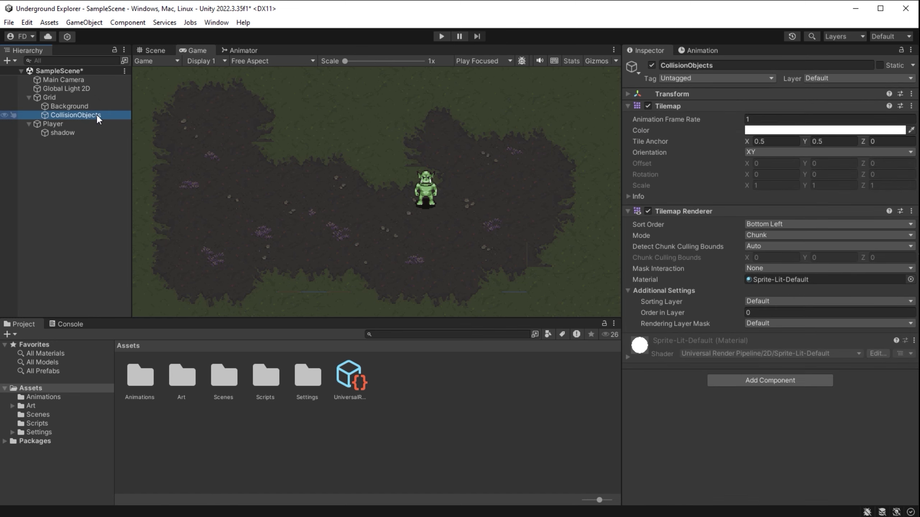
left_click(643, 52)
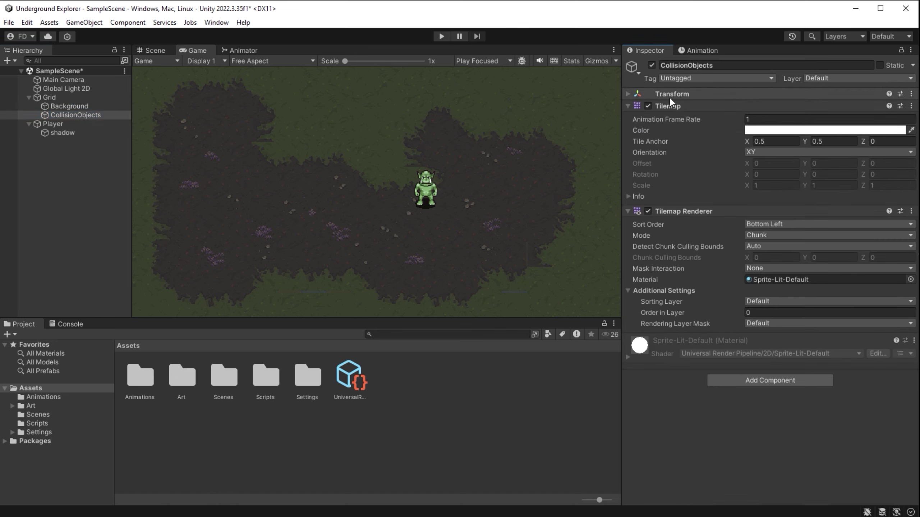
left_click(771, 300)
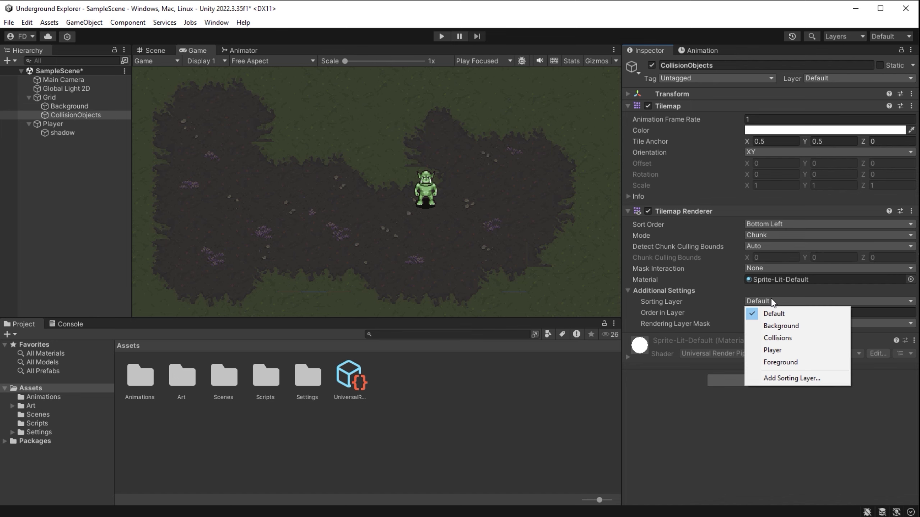
left_click(784, 337)
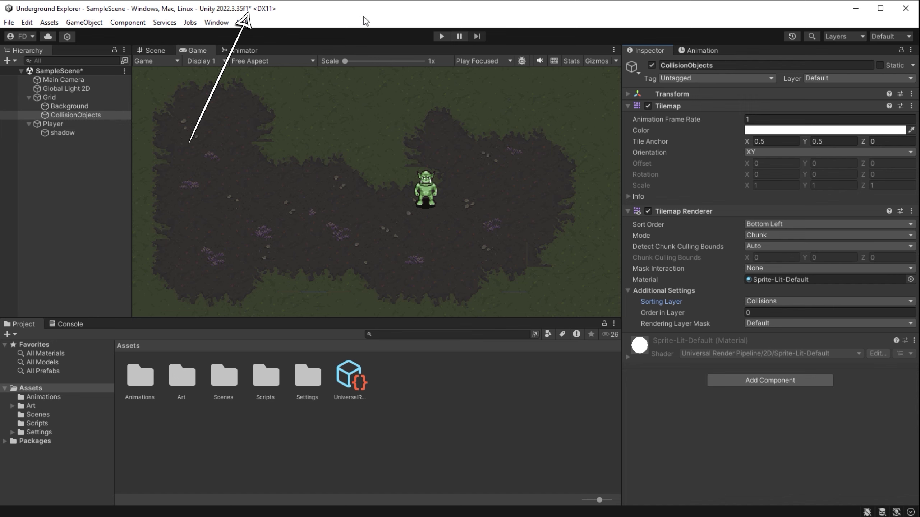
key("ctrl+s")
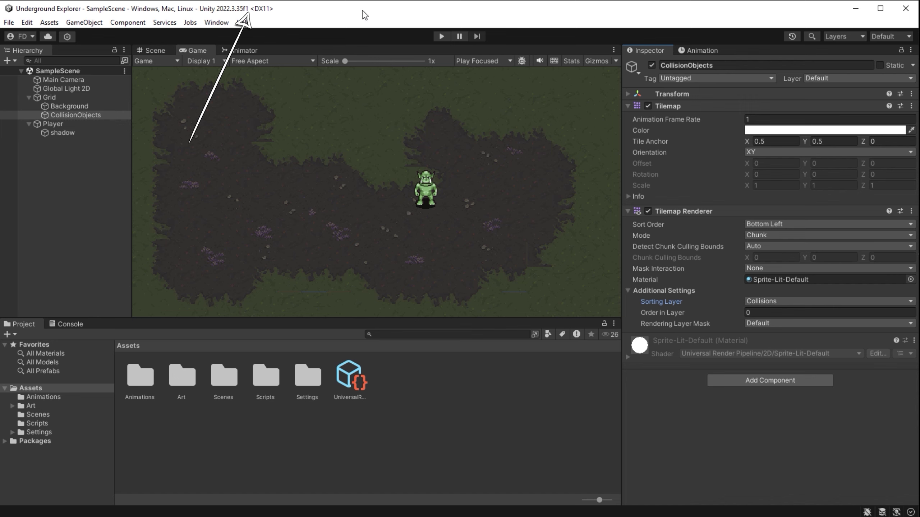
- Restore the editor's Default window layout and expand SampleScene in the Hierarchy
left_click(216, 22)
mouse_move(263, 162)
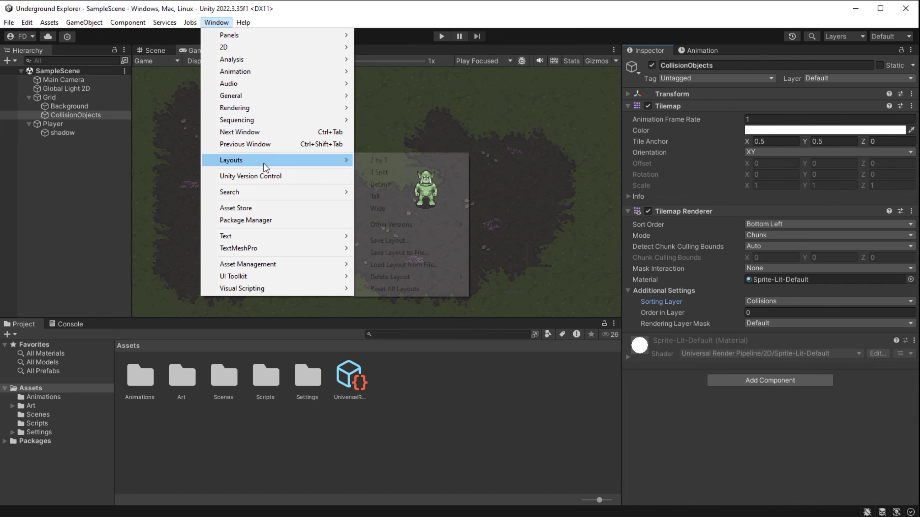
left_click(390, 184)
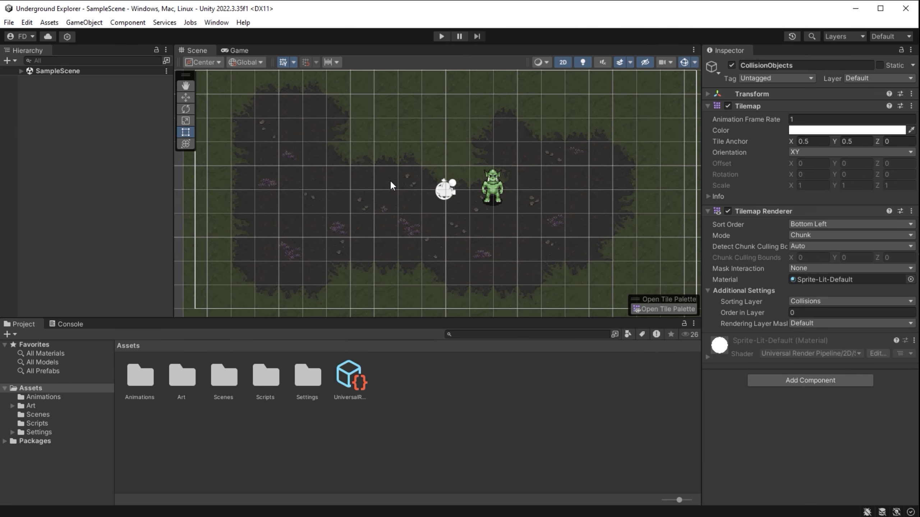
left_click(20, 71)
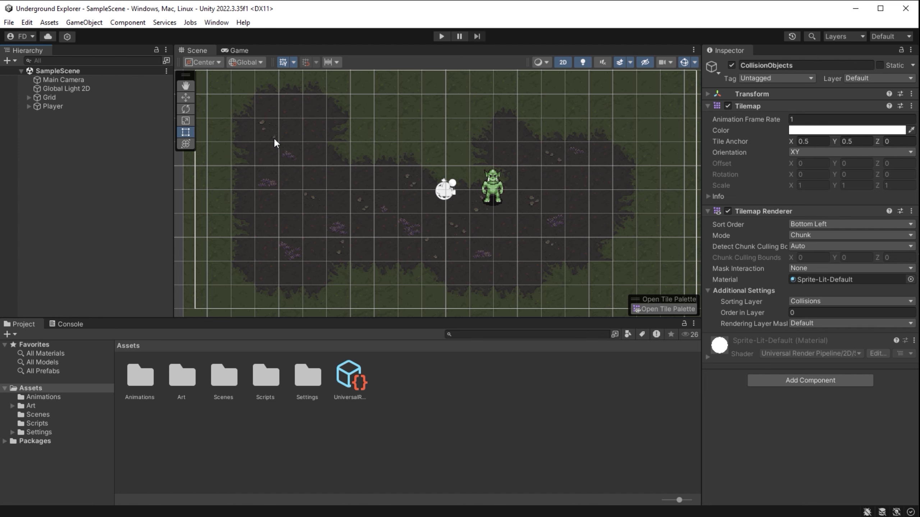
- Open the Tile Palette window
left_click(217, 23)
mouse_move(241, 45)
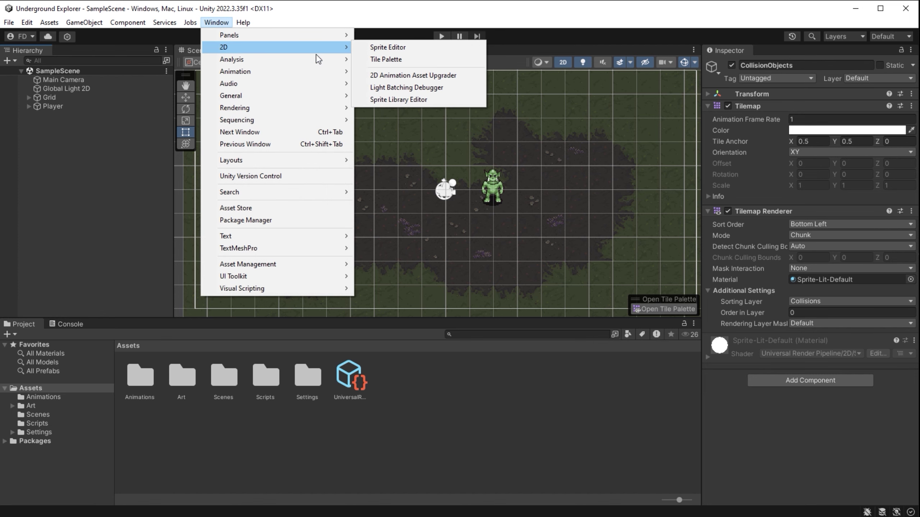
left_click(363, 61)
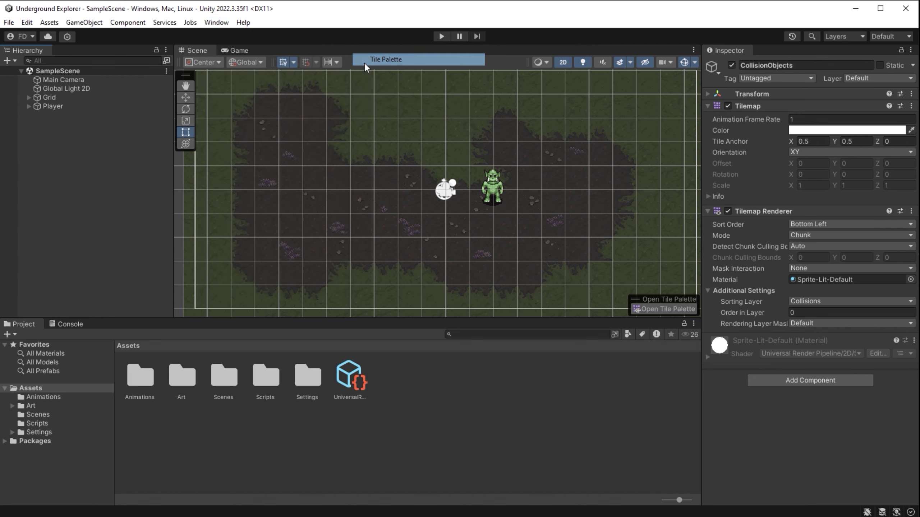
- Dock the Tile Palette beside the Inspector, then widen it and enlarge the Scene view by shrinking the Hierarchy and Project areas
left_click_drag(478, 100, 775, 47)
left_click_drag(698, 120, 567, 134)
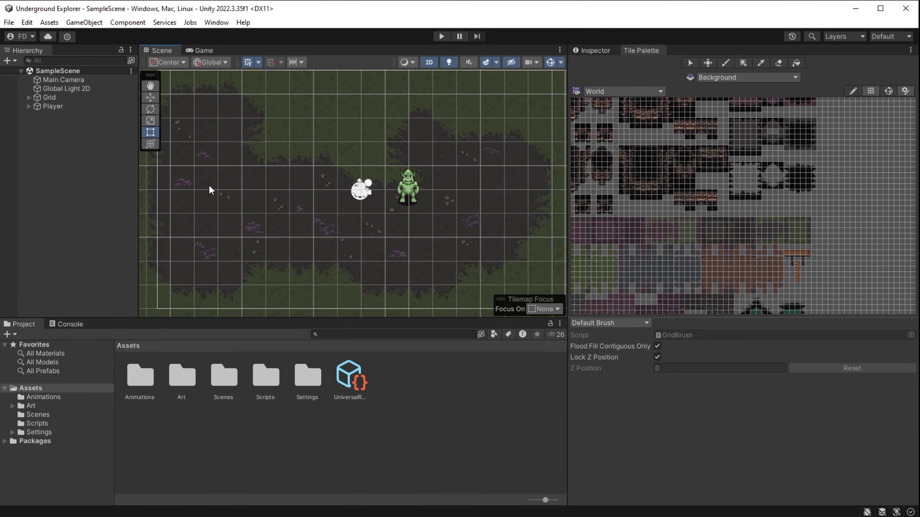
left_click_drag(138, 199, 97, 201)
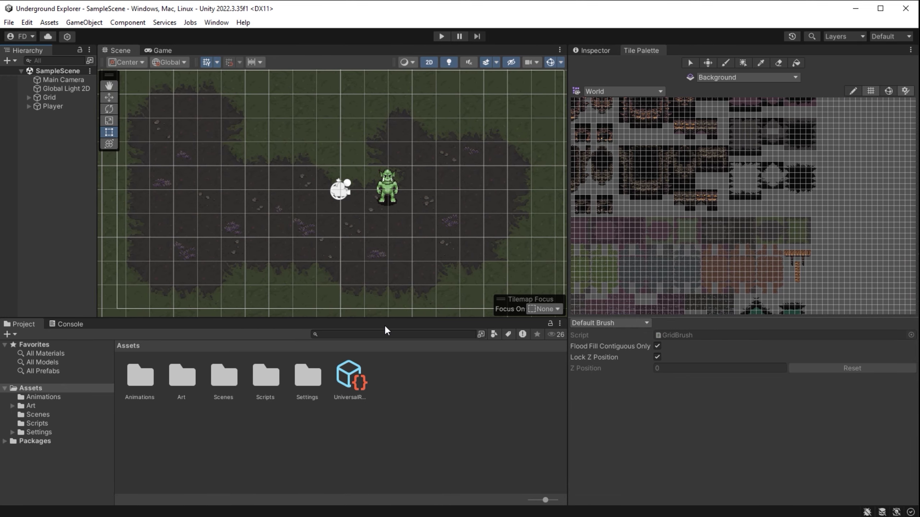
left_click_drag(390, 318, 426, 392)
- Make CollisionObjects the active tilemap and paint the 3 by 4 tile cave entrance from the World palette above the player
scroll(631, 203, "up", 6)
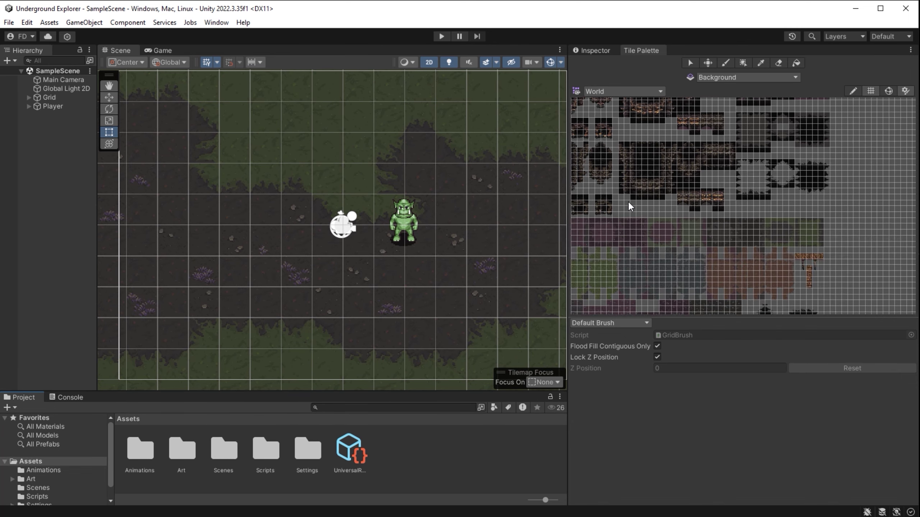
scroll(721, 225, "up", 2)
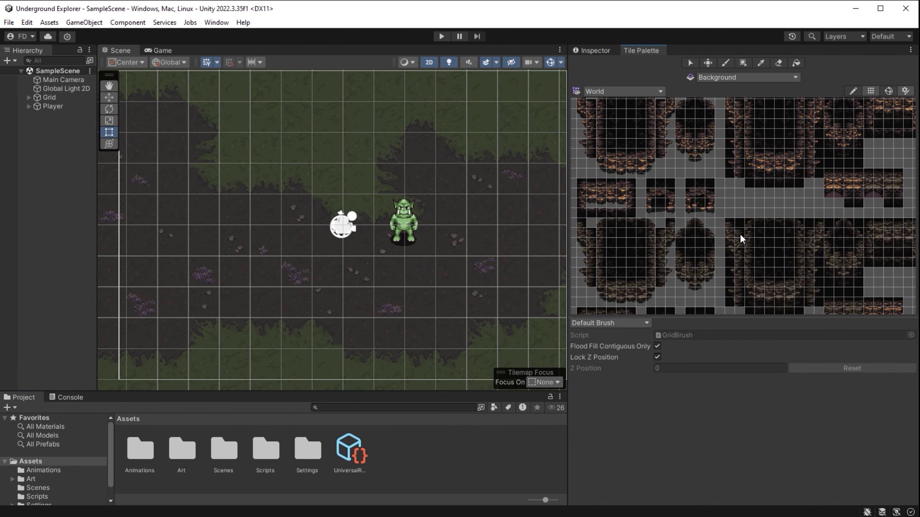
left_click(731, 80)
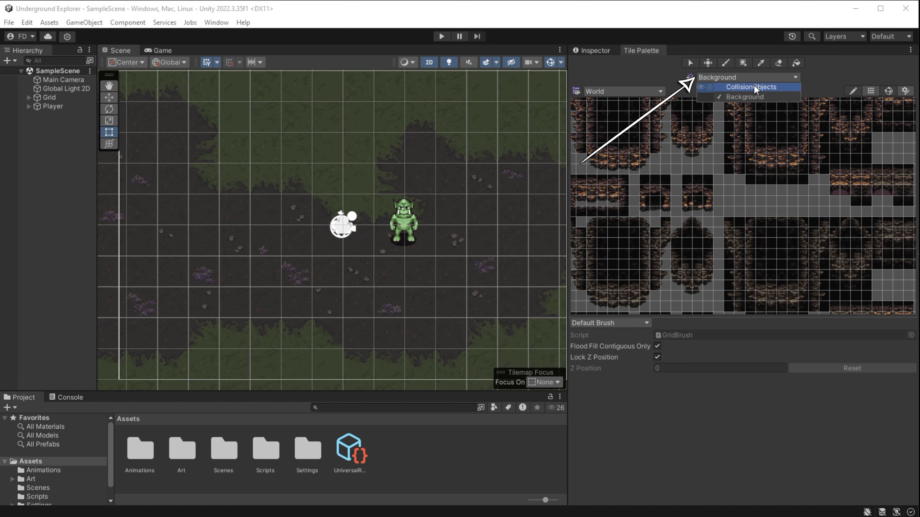
left_click(754, 87)
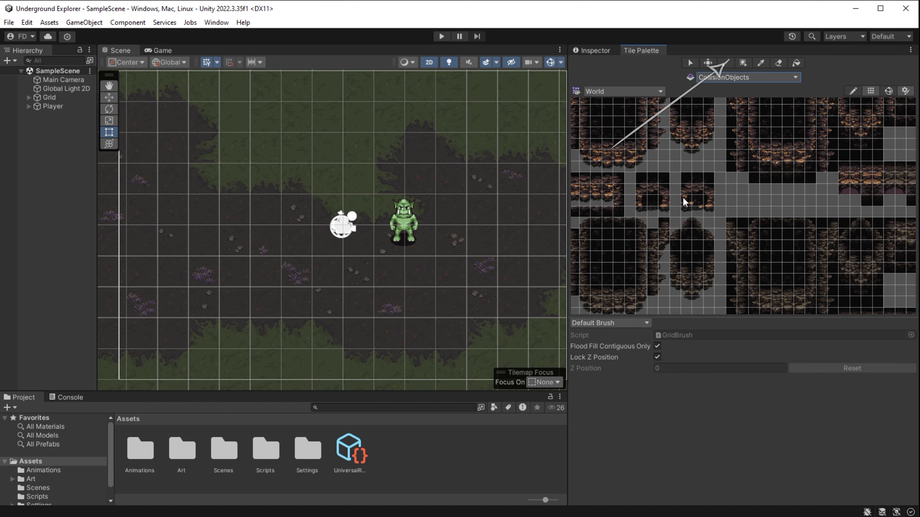
left_click_drag(639, 179, 662, 208)
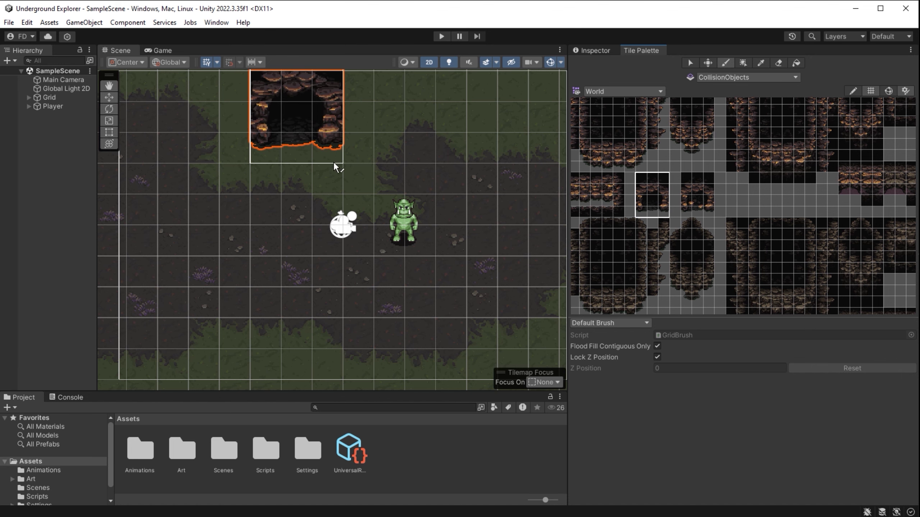
left_click(336, 162)
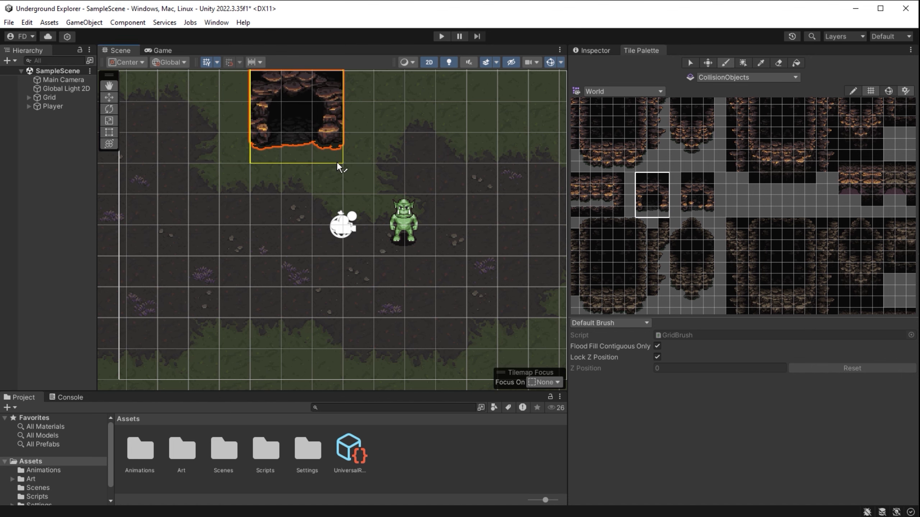
- Pick the right half of the tapered rock wall, 2 by 4 tiles, and paint it against the cave entrance's right side
mouse_move(656, 202)
middle_mouse_down()
mouse_move(694, 230)
mouse_move(760, 224)
mouse_move(734, 259)
mouse_move(707, 249)
middle_mouse_up()
scroll(695, 230, "up", 3)
left_click_drag(764, 166, 778, 210)
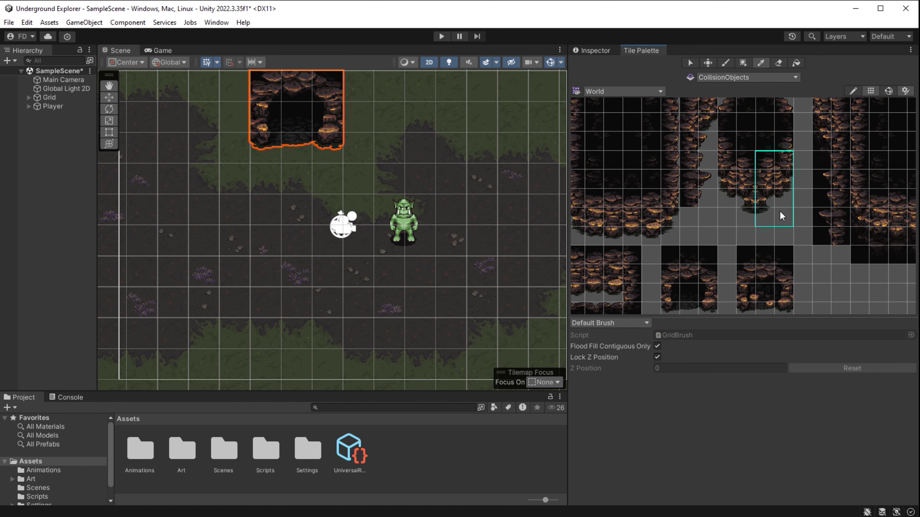
left_click(384, 124)
- Paint the left half of the tapered rock wall against the cave entrance's left side and check the result in the Game view
middle_click_drag(439, 144, 452, 232)
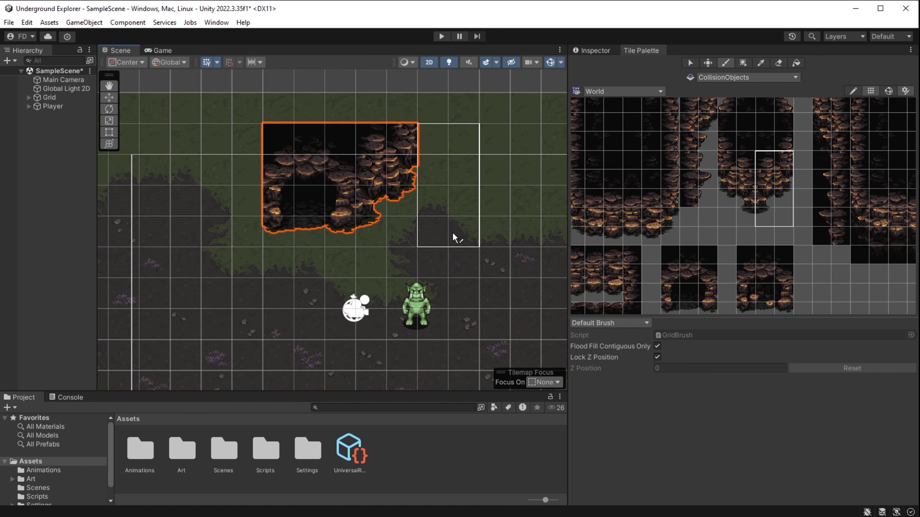
left_click_drag(724, 168, 746, 219)
left_click(255, 228)
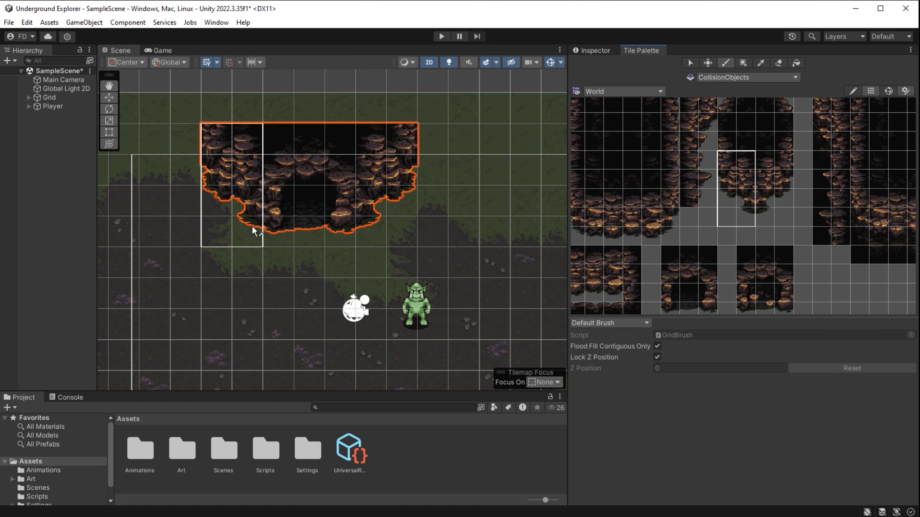
left_click(162, 50)
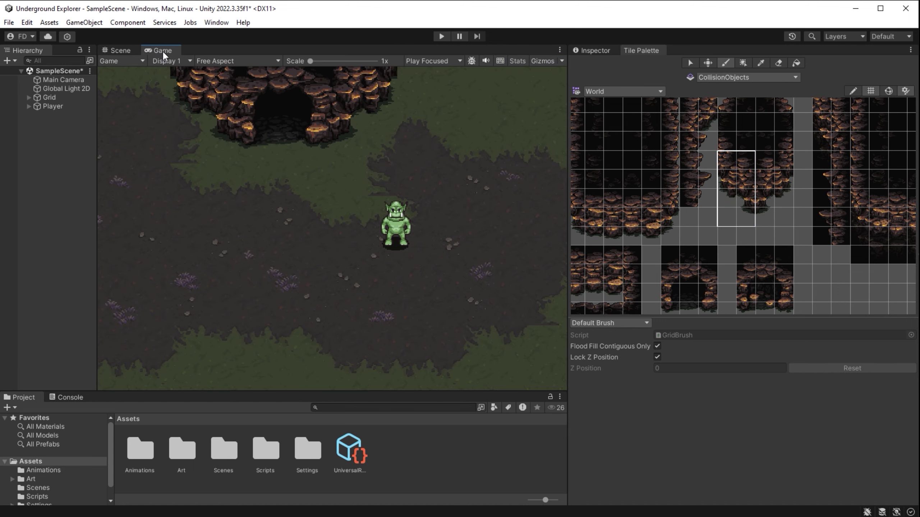
left_click(125, 50)
- Select the CollisionObjects tilemap under Grid and add a Tilemap Collider 2D component to it
left_click(28, 97)
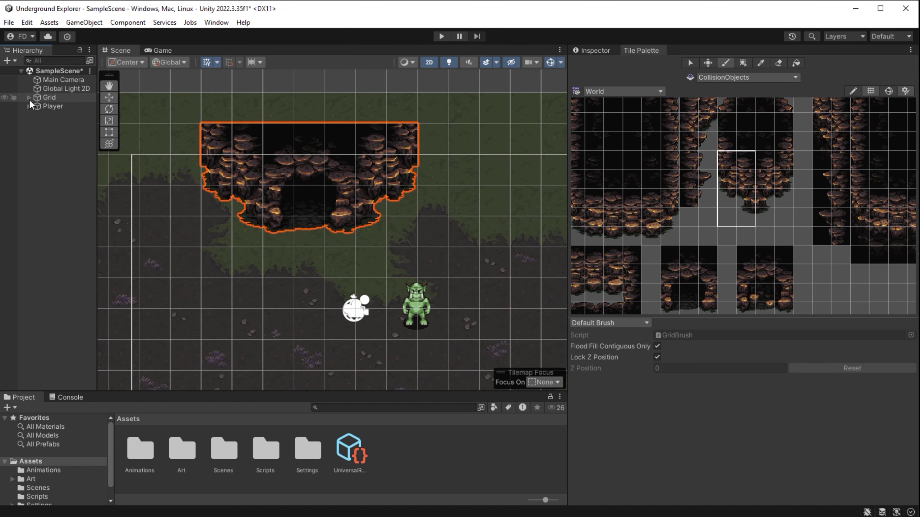
left_click(63, 115)
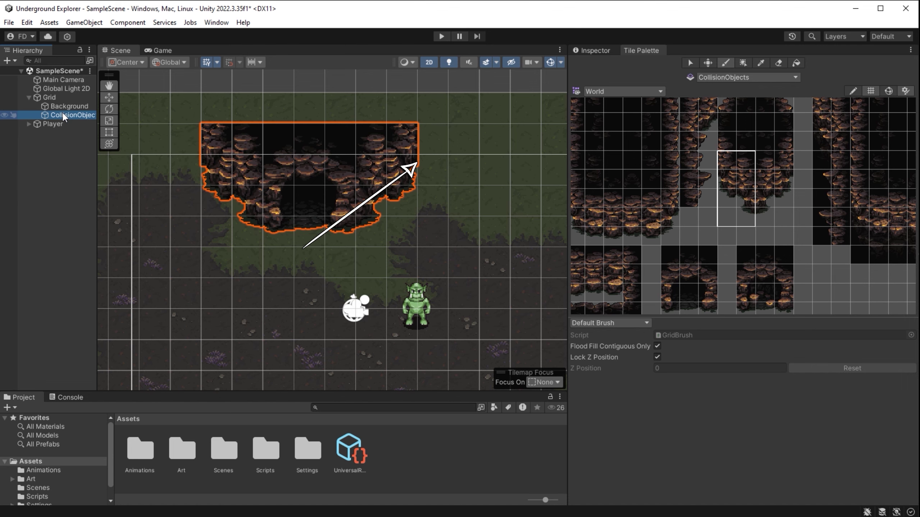
left_click(587, 51)
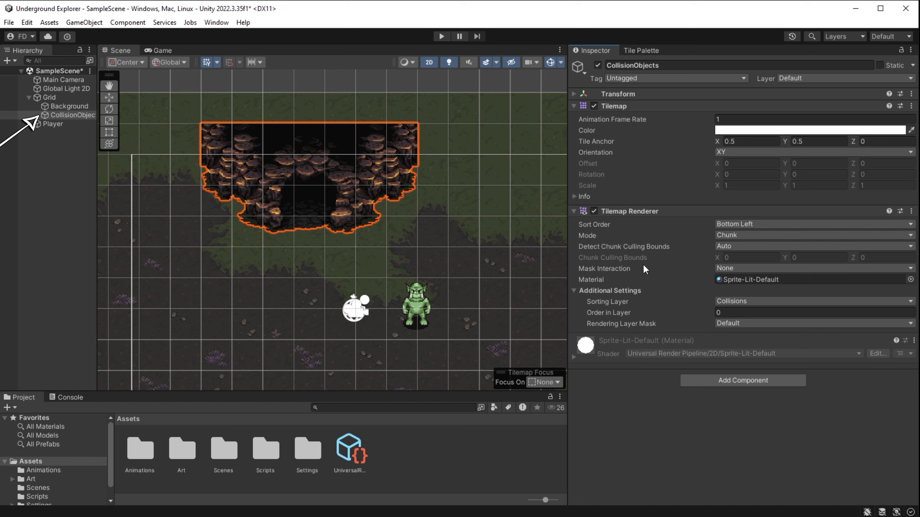
left_click(719, 381)
type("Tile")
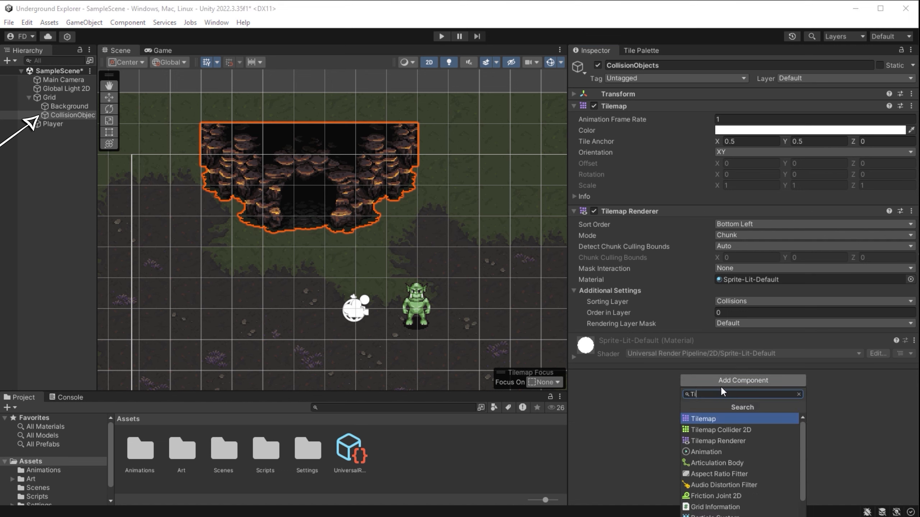
left_click(729, 429)
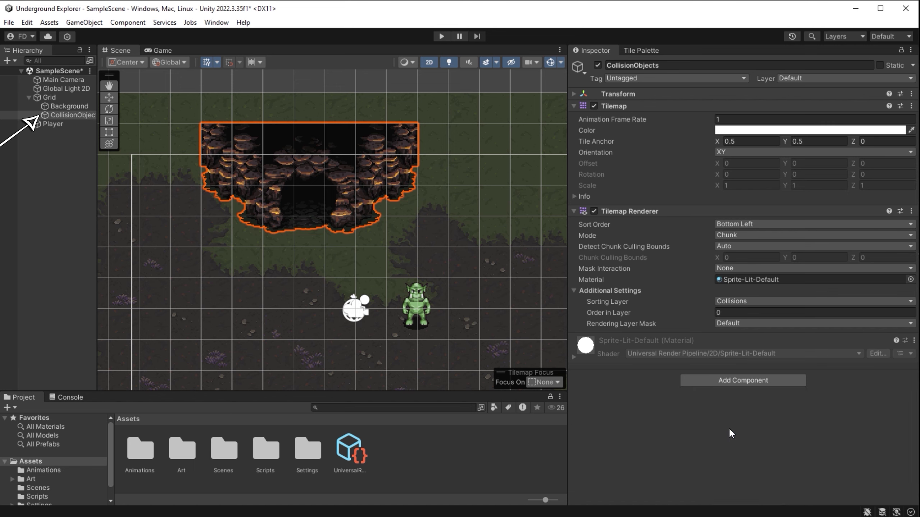
- Add a Composite Collider 2D component to CollisionObjects
scroll(733, 487, "down", 1)
left_click(732, 492)
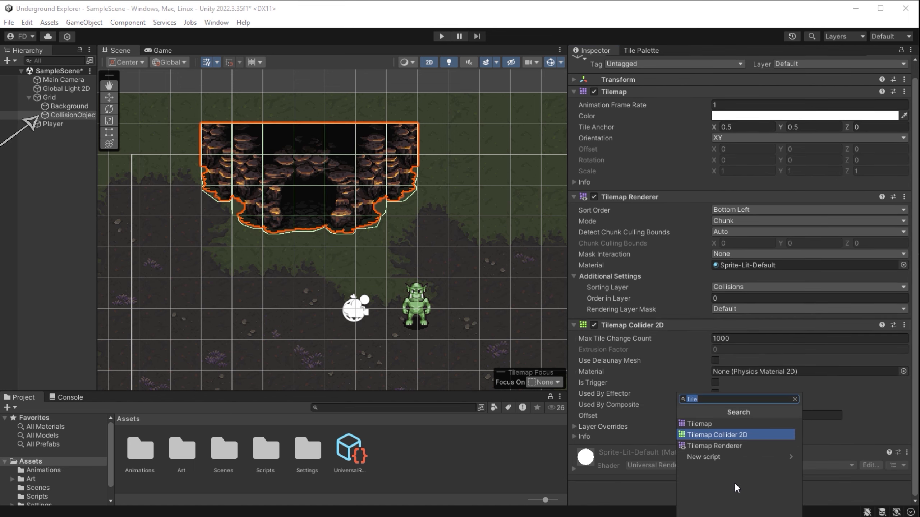
type("Com")
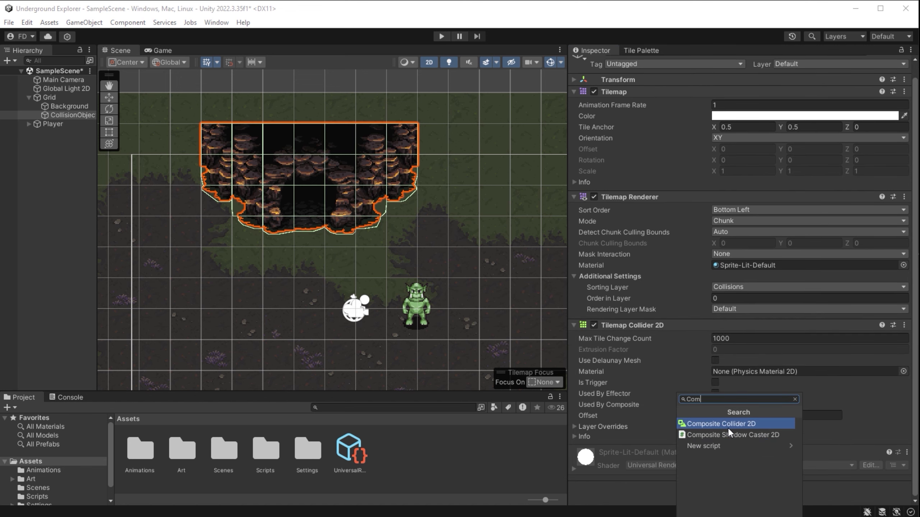
left_click(727, 427)
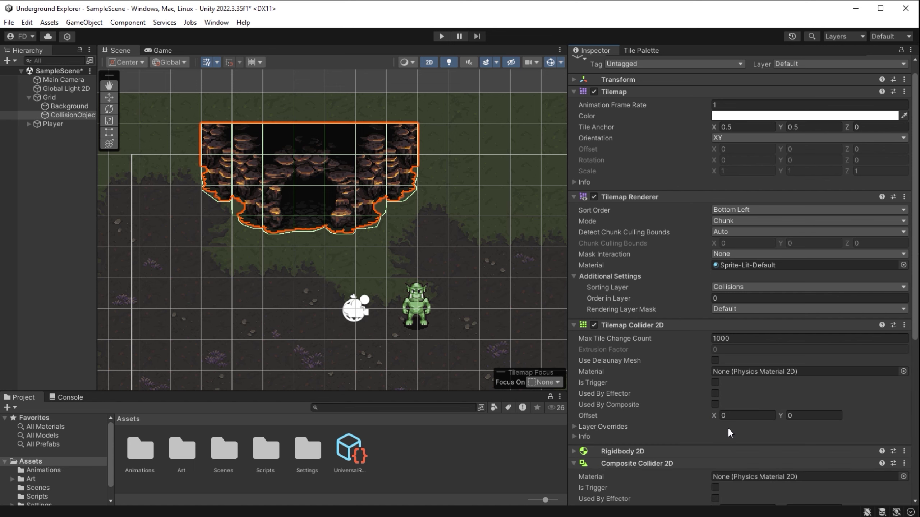
- Expand the Rigidbody 2D settings of CollisionObjects and briefly play-test the scene with its Dynamic body type
scroll(687, 412, "down", 5)
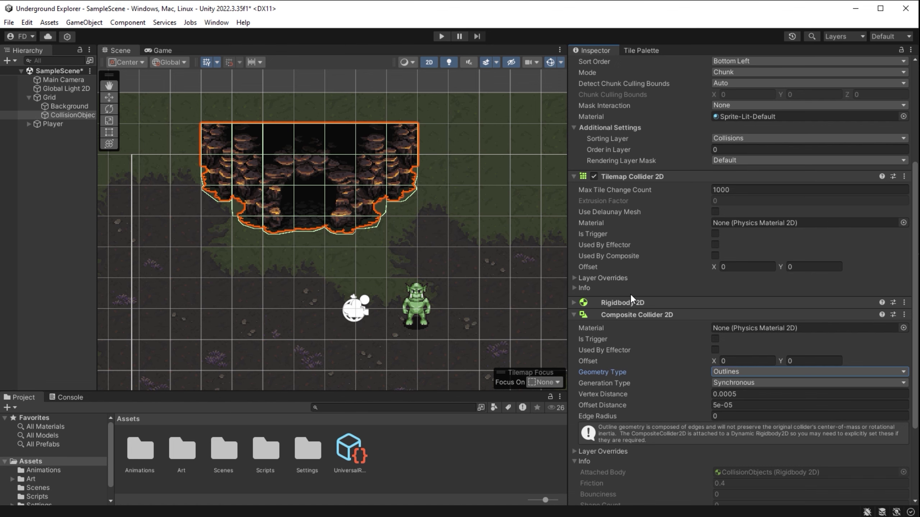
left_click(574, 302)
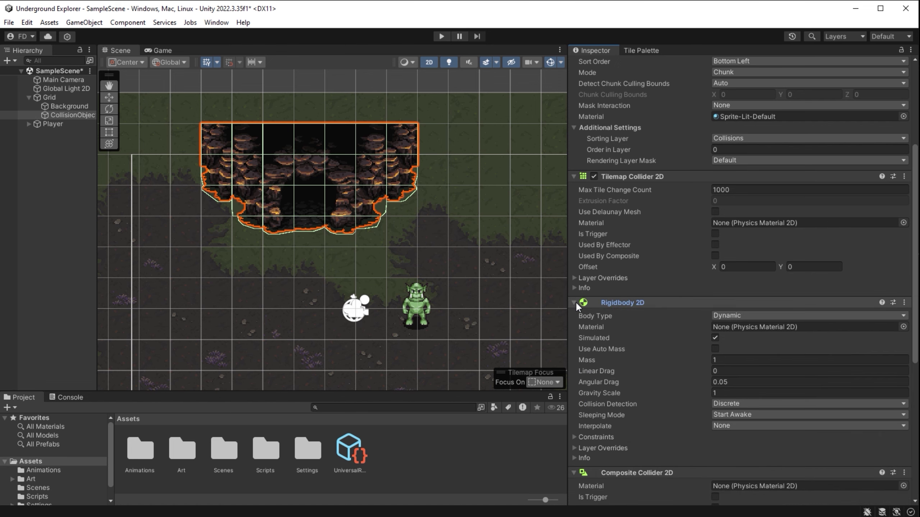
left_click(442, 37)
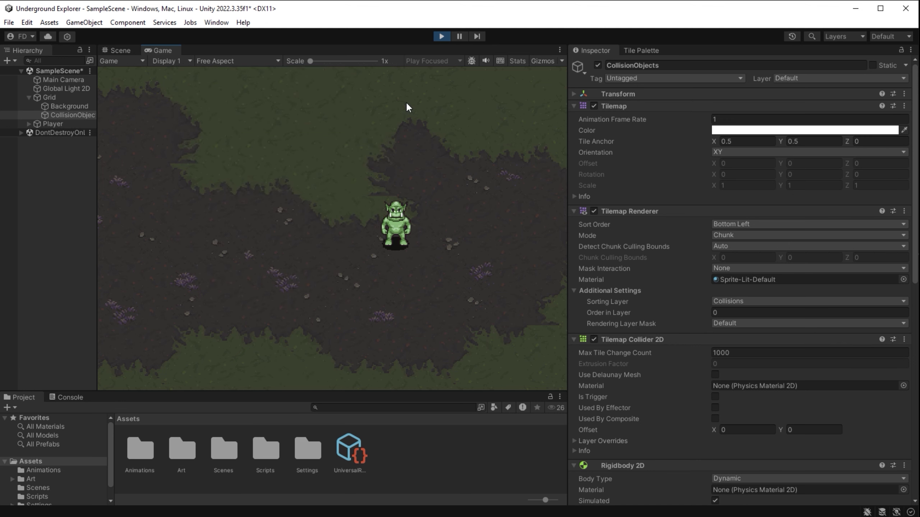
left_click(441, 35)
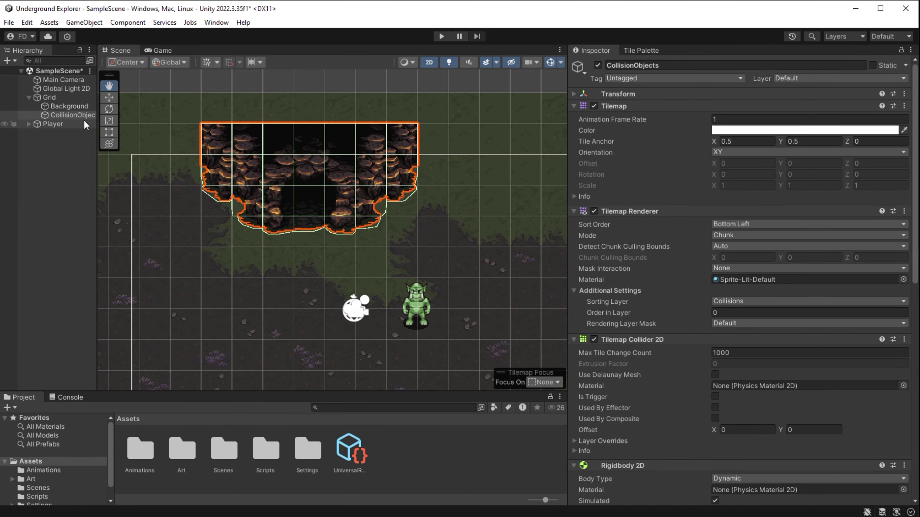
- Set the Rigidbody 2D Body Type of CollisionObjects to Static
left_click(77, 115)
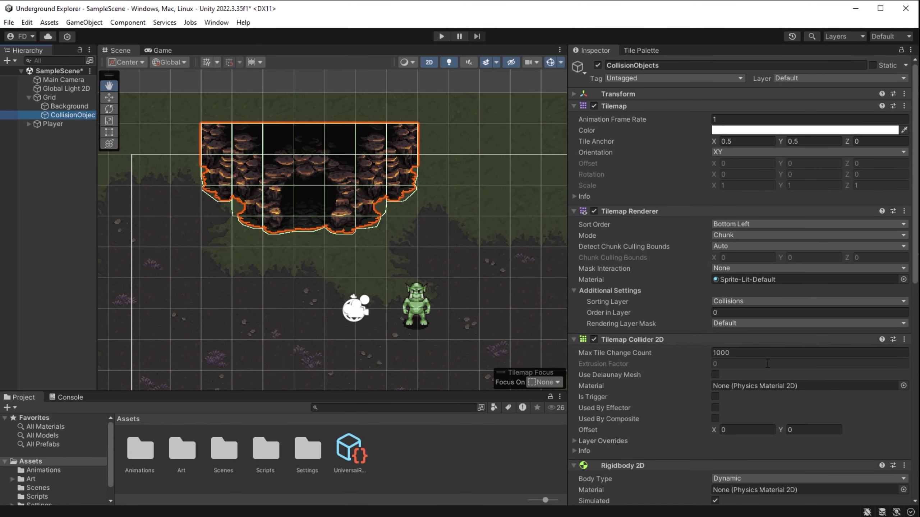
left_click_drag(915, 267, 914, 379)
left_click(756, 248)
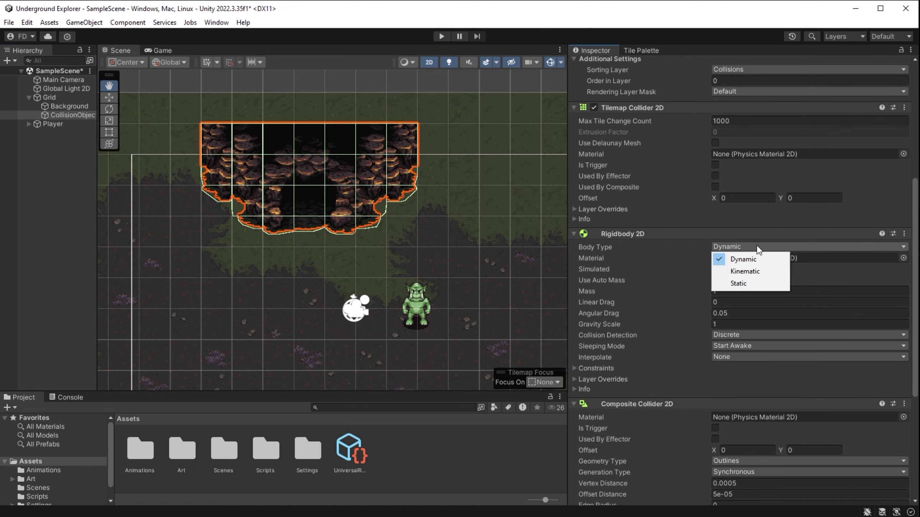
left_click(749, 284)
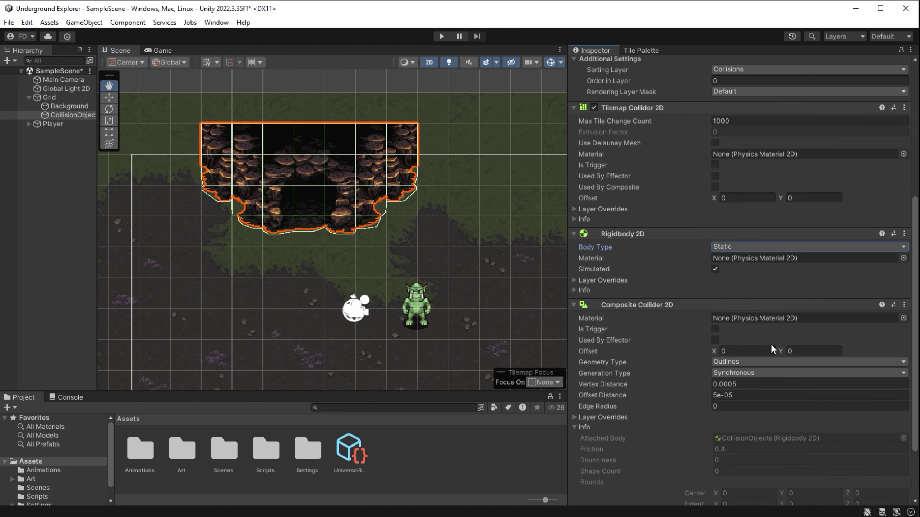
- Play-test the scene by walking the player up into the cave rocks and back out, and stop play mode
left_click(442, 36)
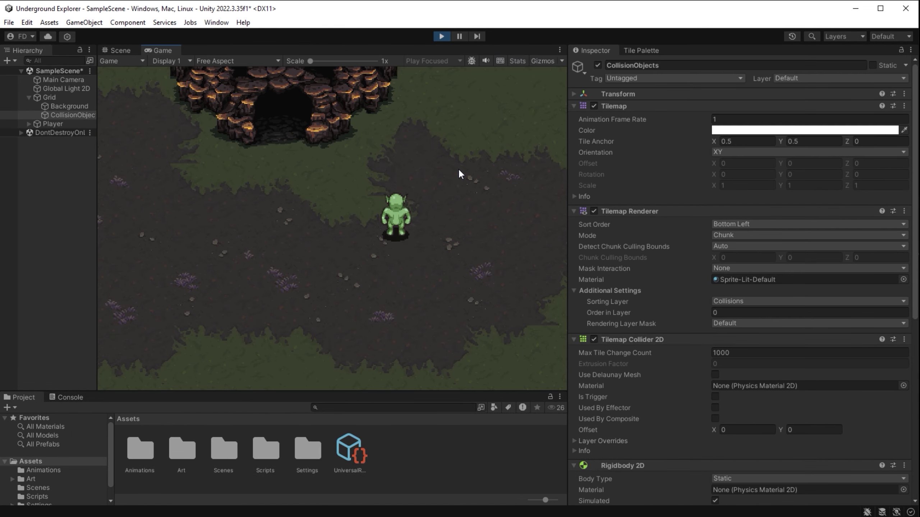
key("w")
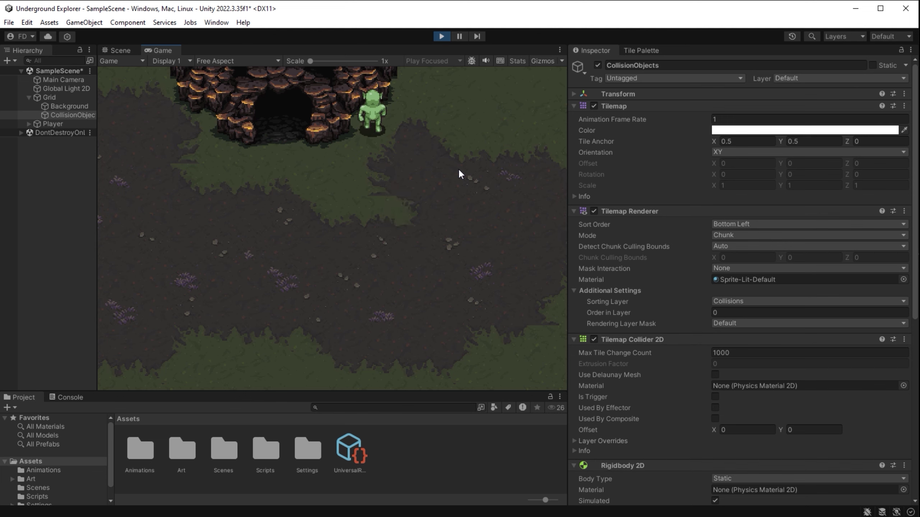
key("a")
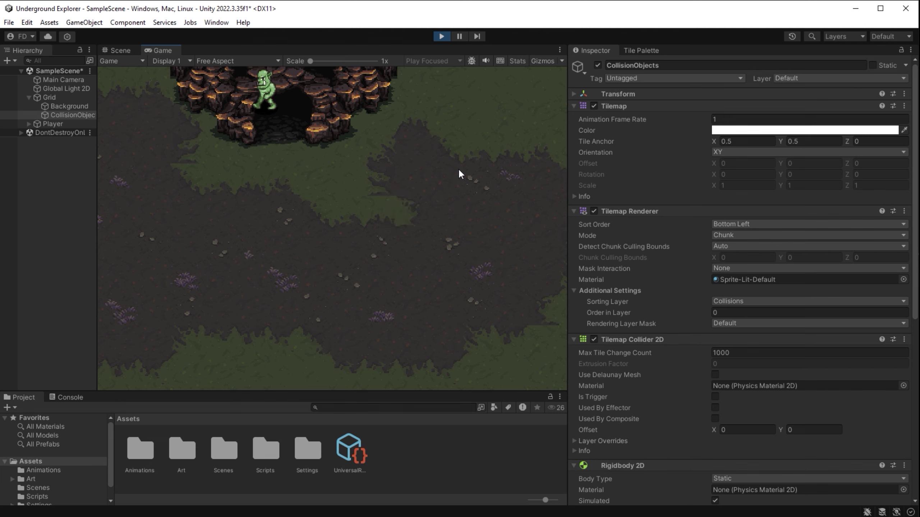
key("s")
key("d")
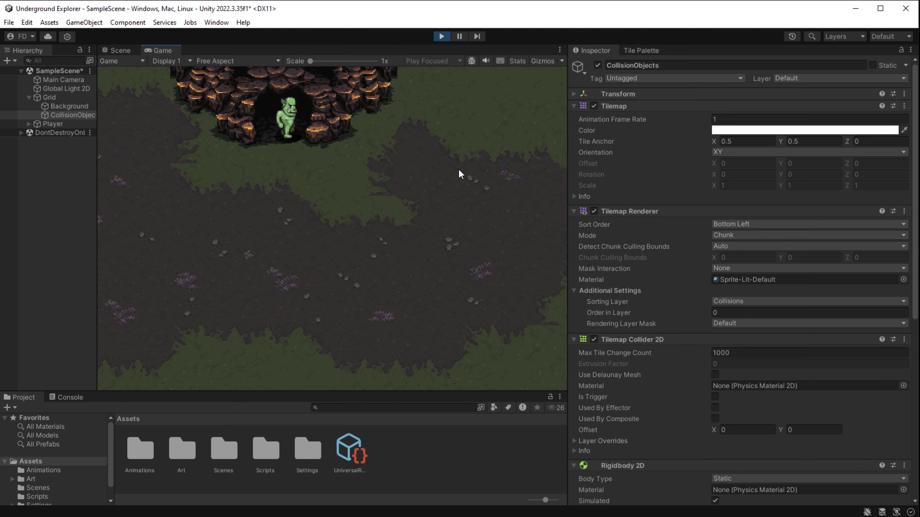
key("s")
key("d")
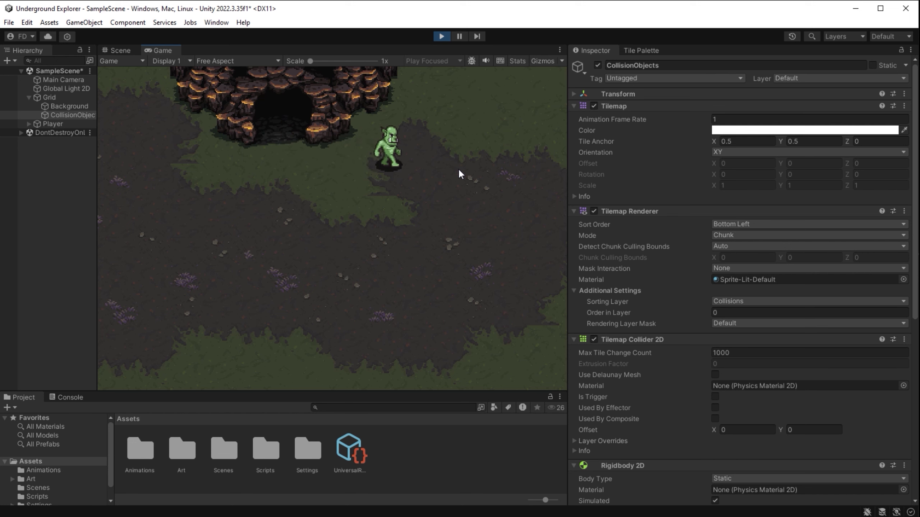
key("s")
left_click(441, 37)
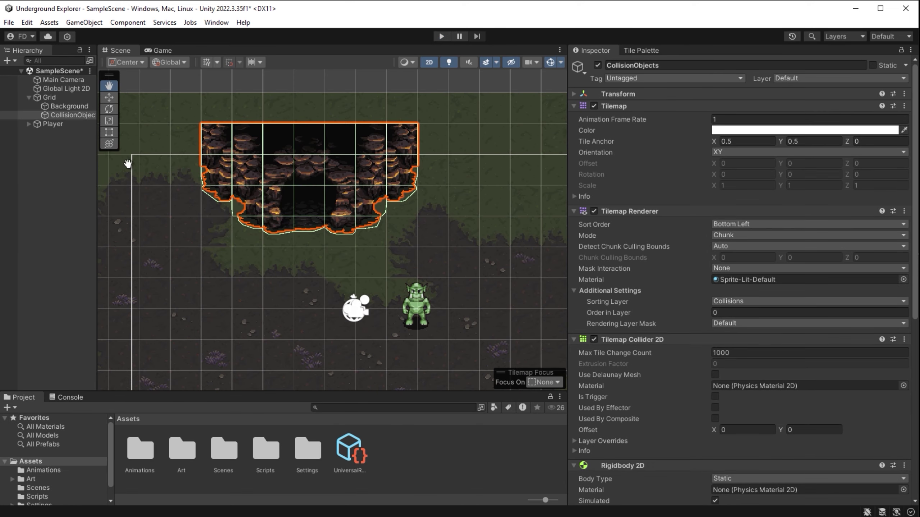
- Add a Box Collider 2D component to the Player object
left_click(52, 124)
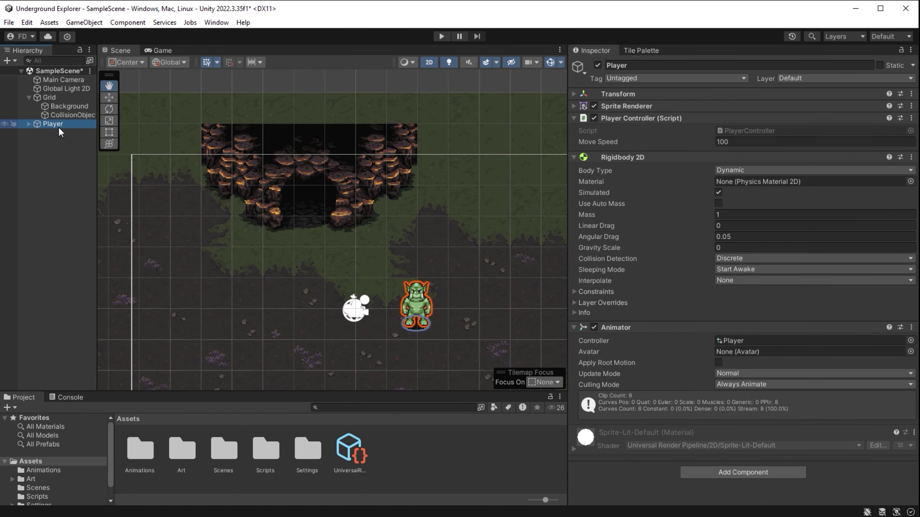
left_click(738, 475)
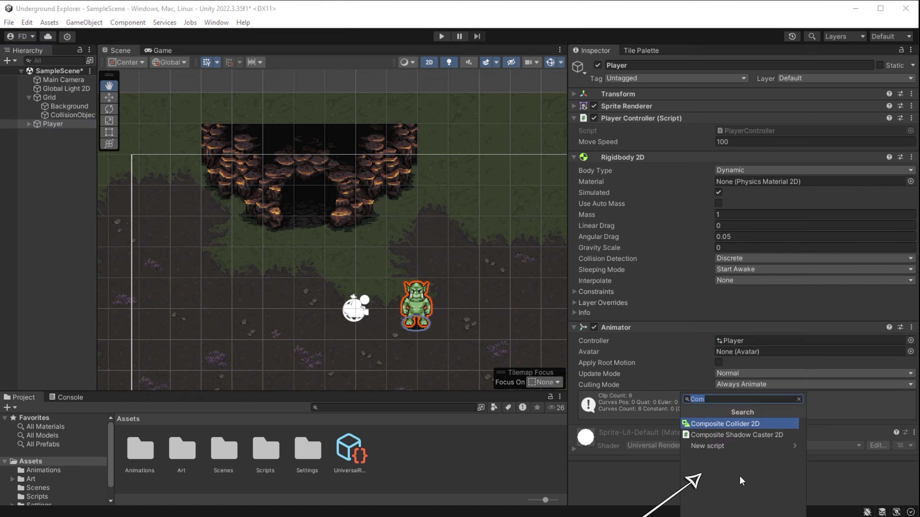
type("Box")
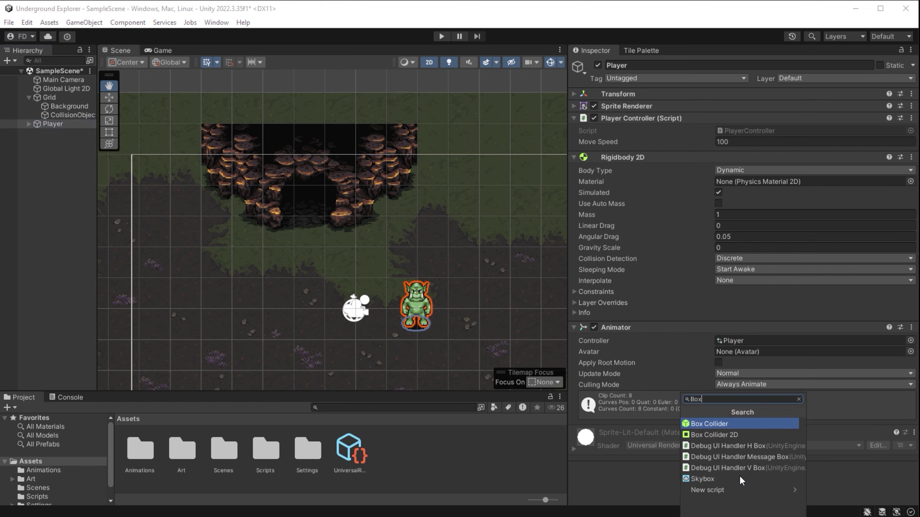
left_click(731, 437)
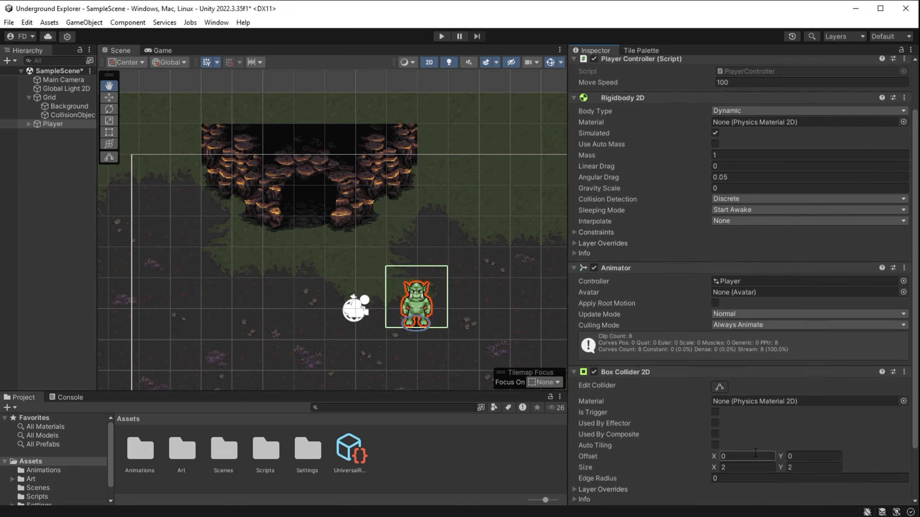
scroll(710, 367, "down", 2)
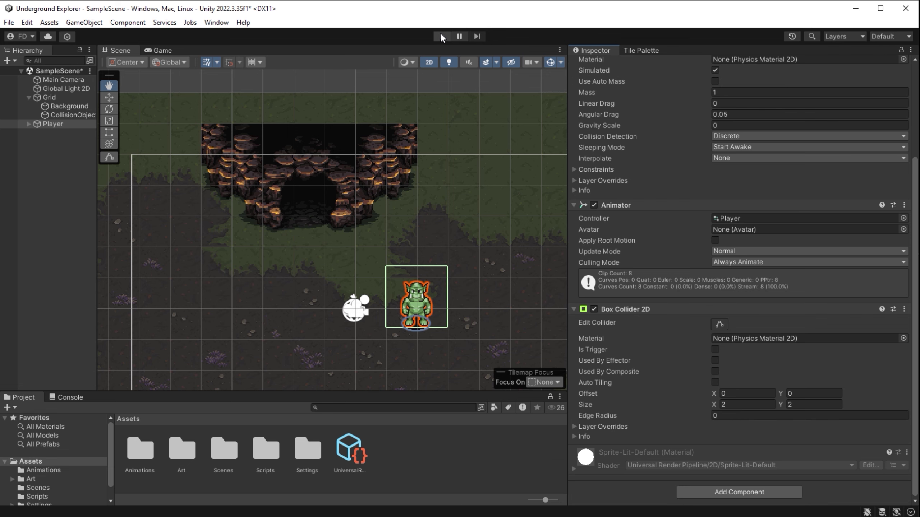
- Play-test the scene by walking the player toward the cave rocks and around the clearing, and stop play mode
left_click(442, 36)
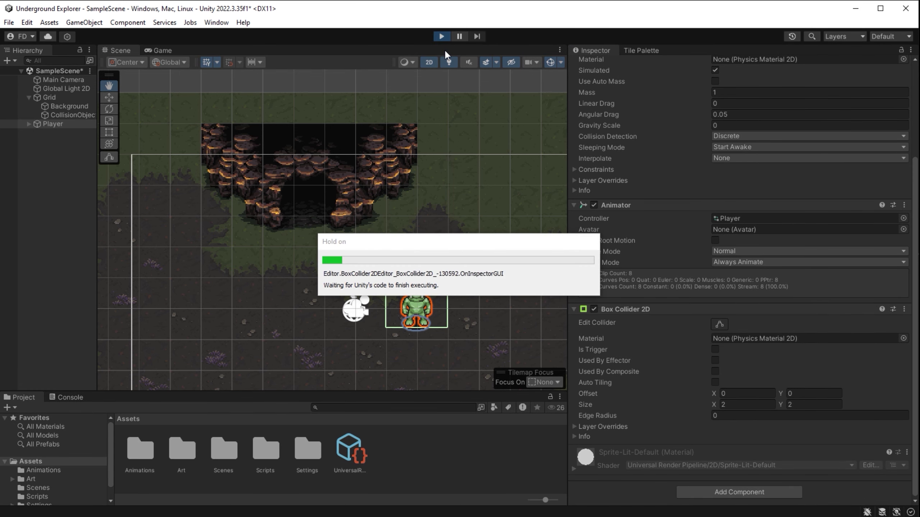
key("w")
key("a")
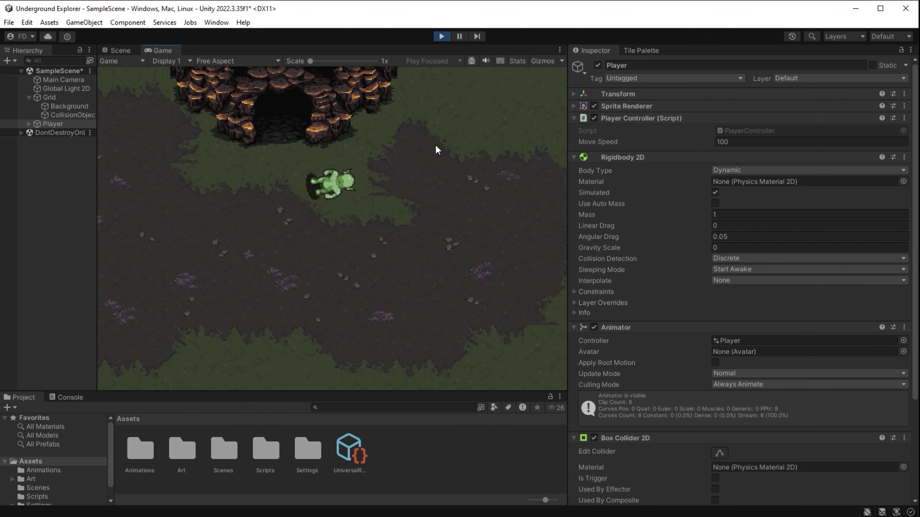
key("d")
key("w")
key("d")
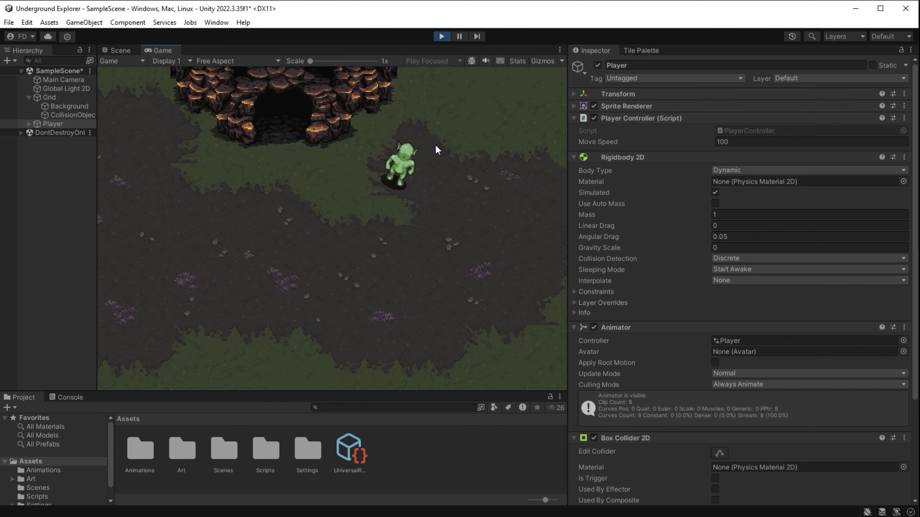
key("w")
key("a")
key("s")
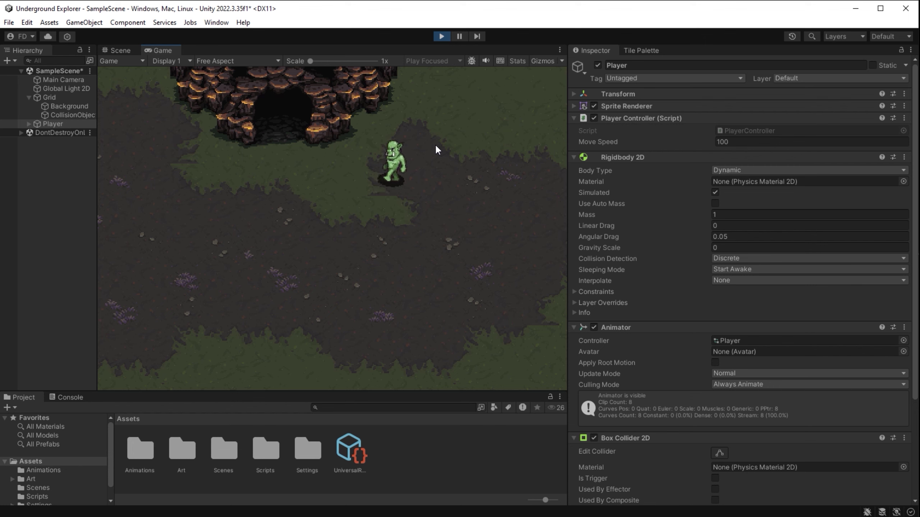
key("a")
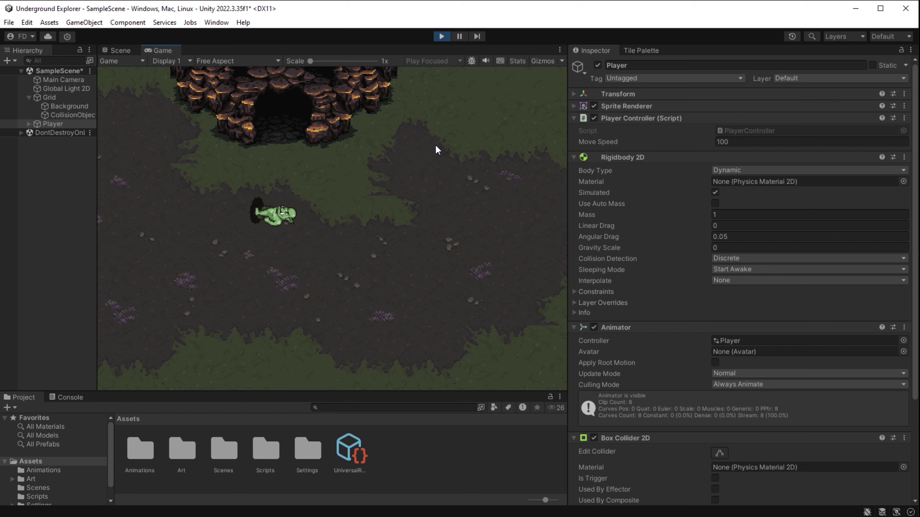
key("w")
left_click(442, 36)
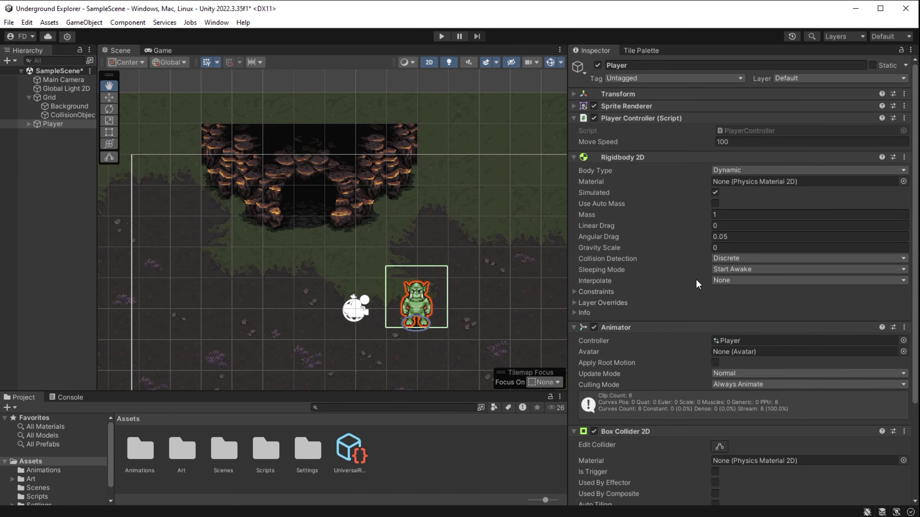
- Freeze the Z rotation in the constraints of the Player's Rigidbody 2D
left_click(69, 123)
scroll(617, 156, "down", 2)
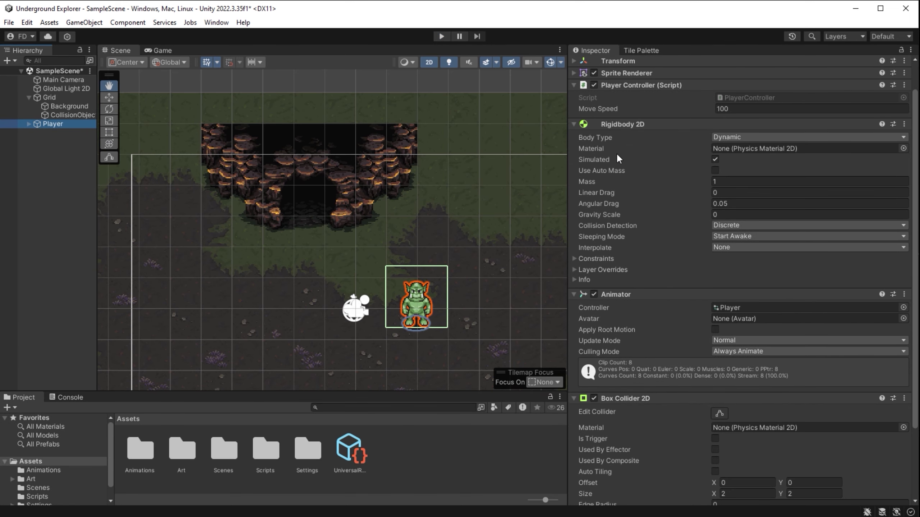
left_click(575, 260)
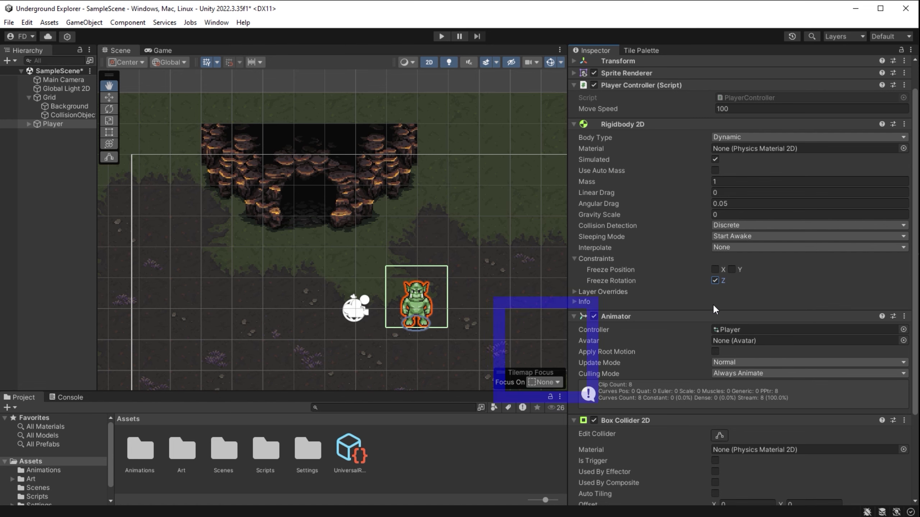
- Play-test the player's movement with its Z rotation frozen, walking up toward the cave and back, and stop play mode
left_click(441, 37)
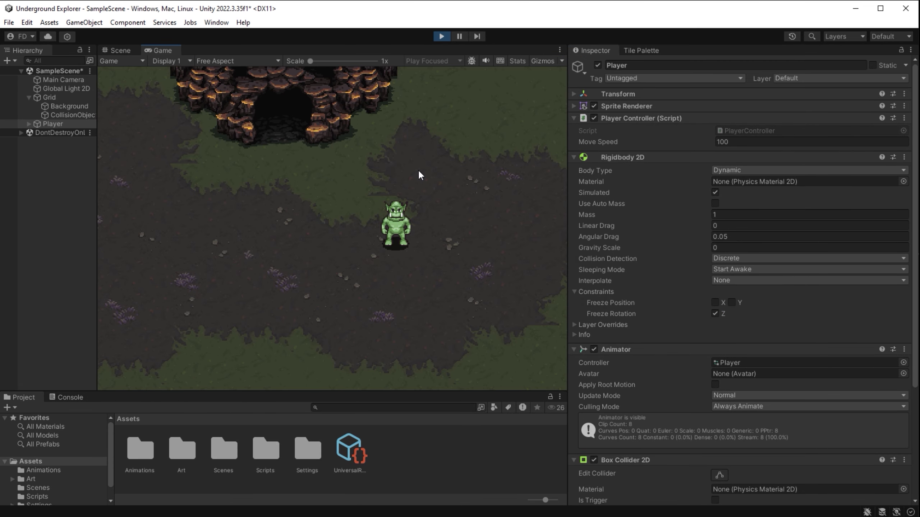
key("w")
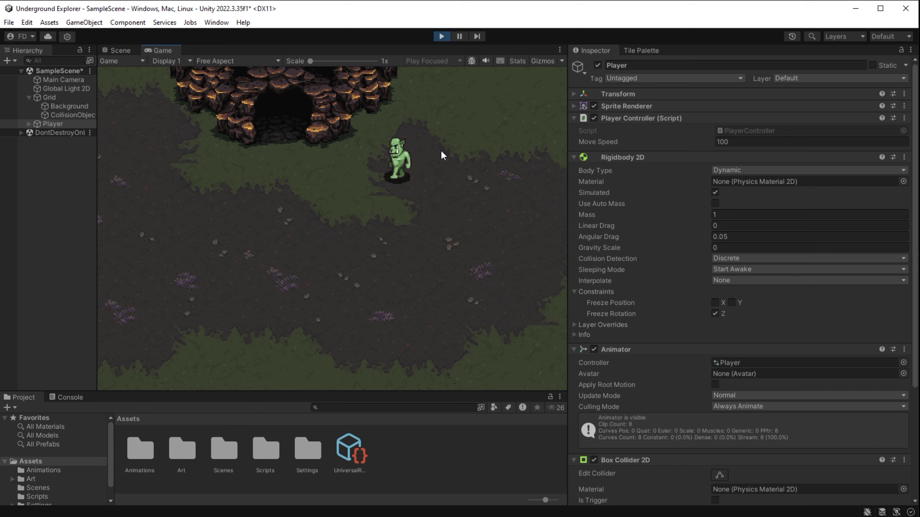
key("s")
key("a")
key("a")
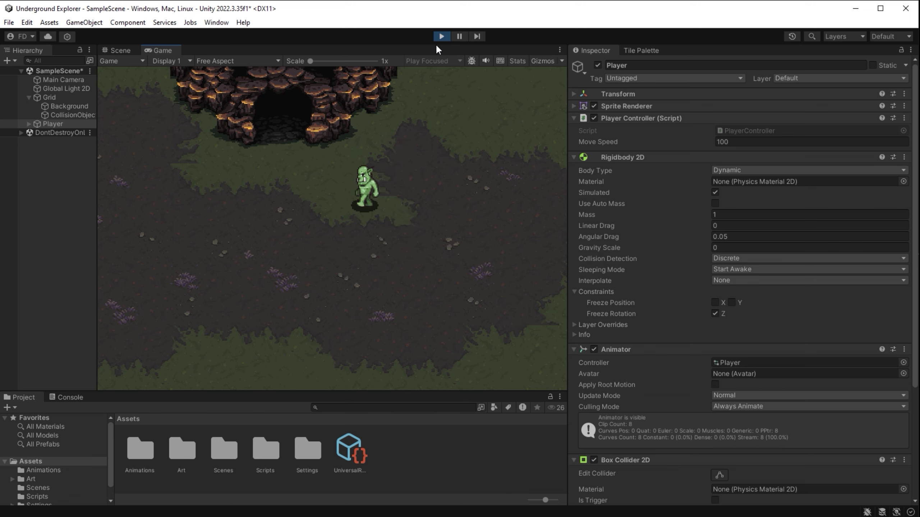
left_click(440, 36)
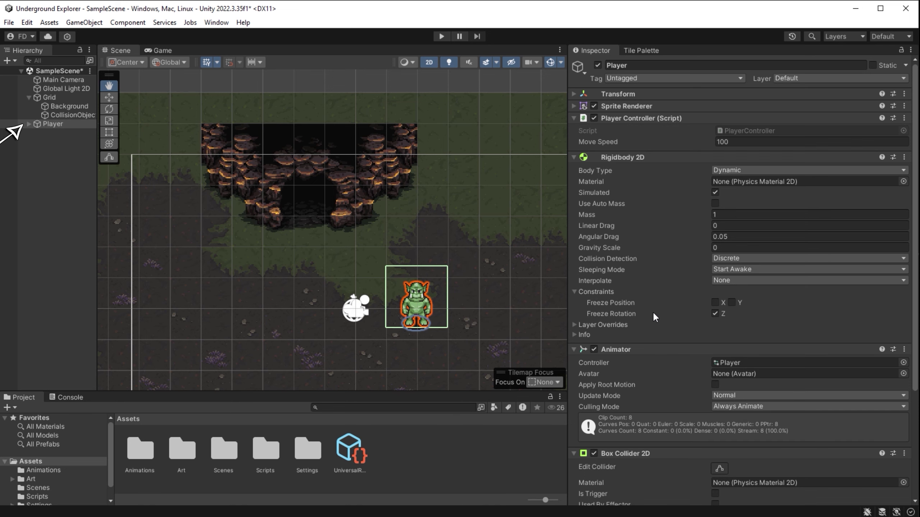
- Shrink the Player's box collider around the feet and shadow, to about 0.84 by 0.44 with an offset of about -0.01, -0.87
scroll(706, 304, "down", 5)
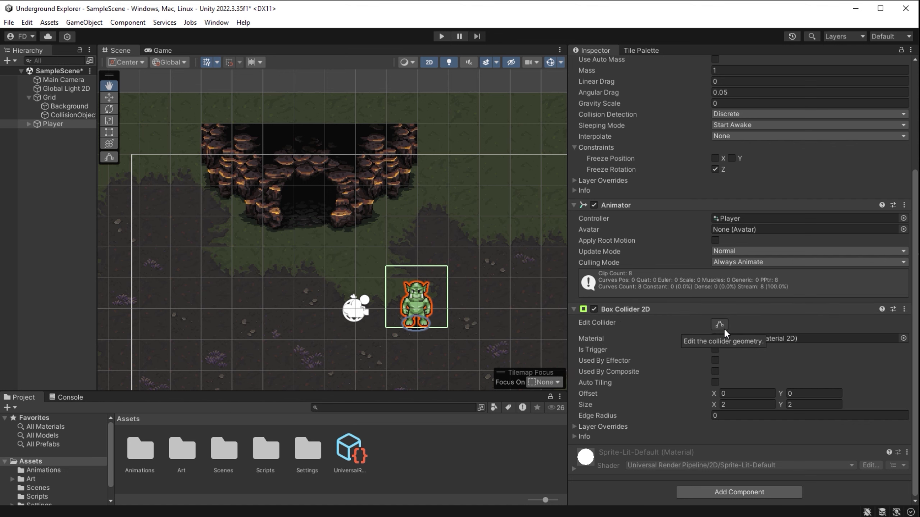
left_click(720, 325)
scroll(464, 289, "up", 5)
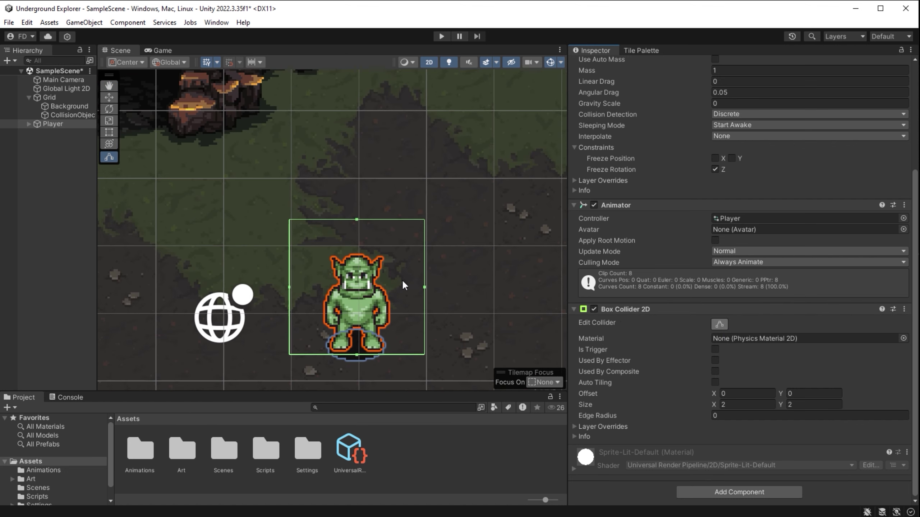
middle_click_drag(472, 281, 509, 219)
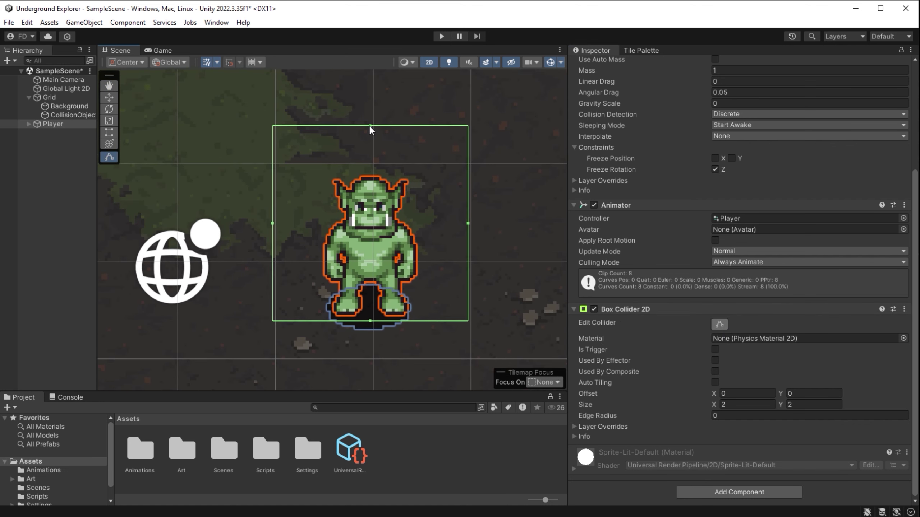
left_click_drag(370, 128, 370, 282)
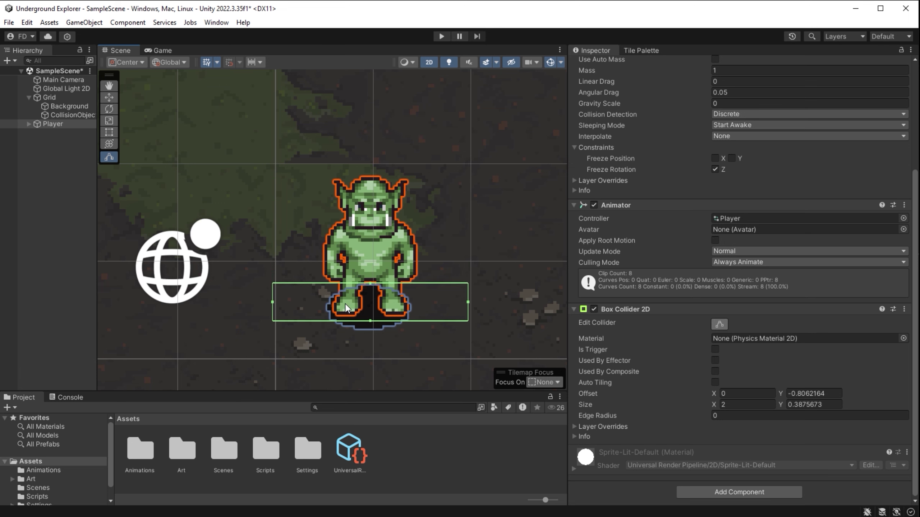
left_click_drag(271, 303, 328, 301)
left_click_drag(469, 302, 368, 330)
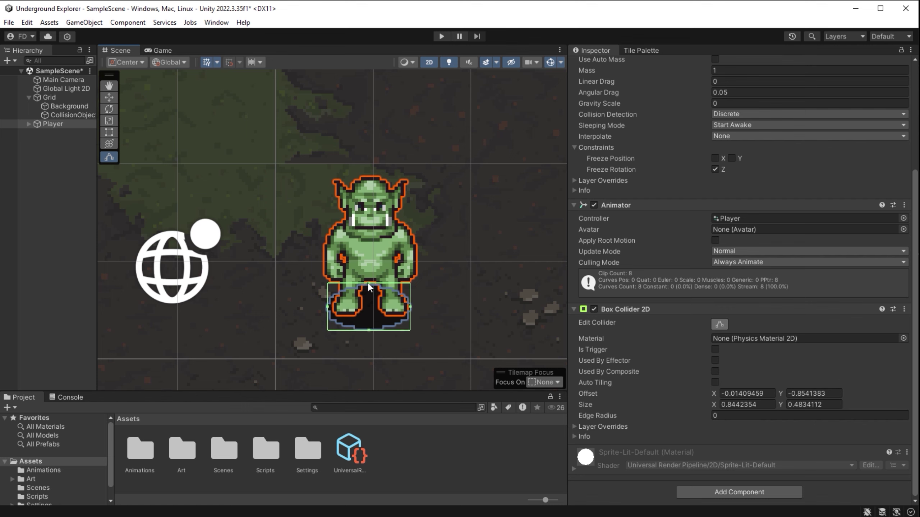
left_click_drag(369, 283, 373, 289)
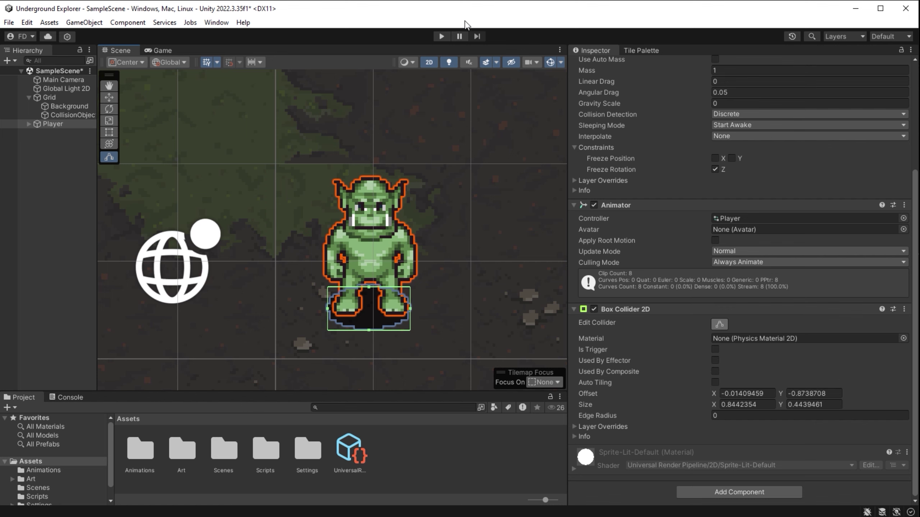
- Play-test the resized collider by walking the player along both sides of the cave rocks and its entrance, and stop play mode
left_click(441, 36)
key("w")
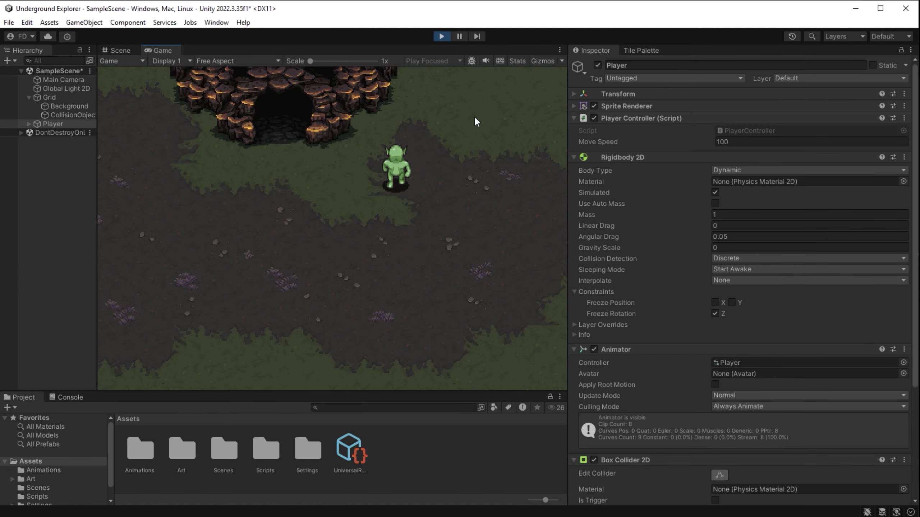
key("a")
key("s")
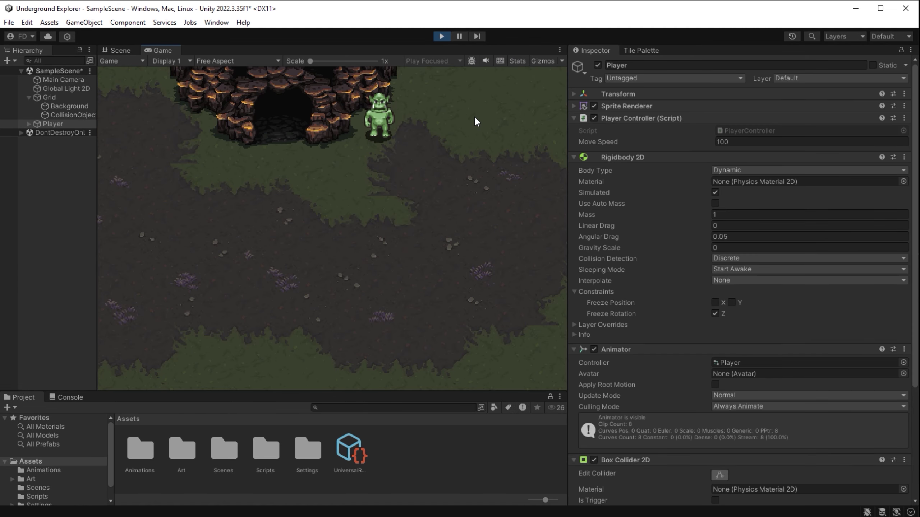
key("a")
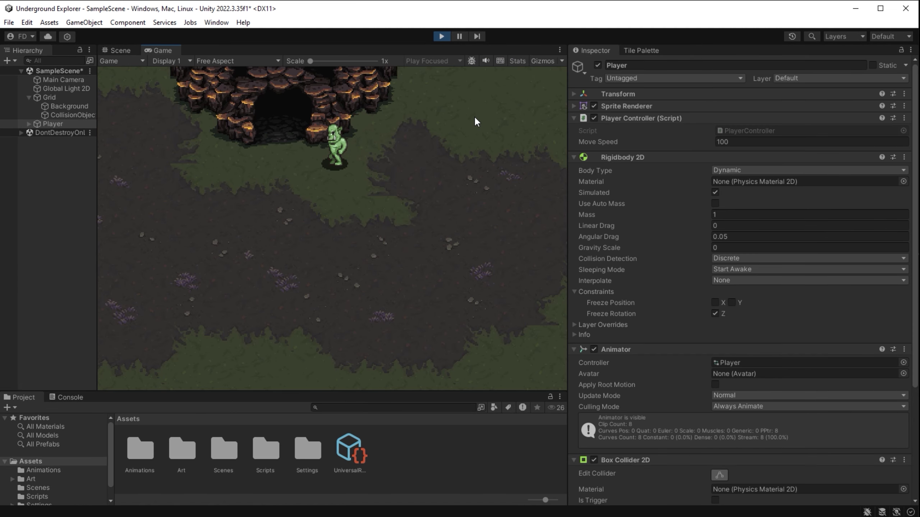
key("a")
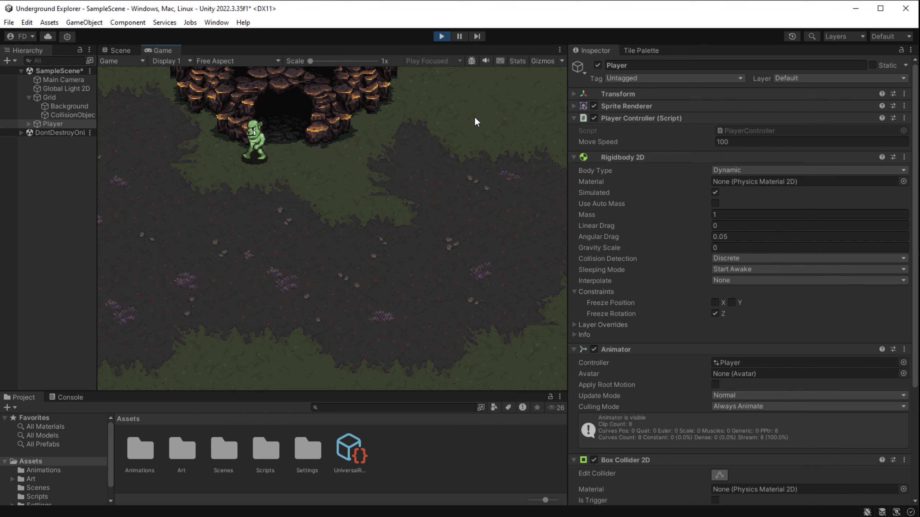
key("a")
key("a")
key("w")
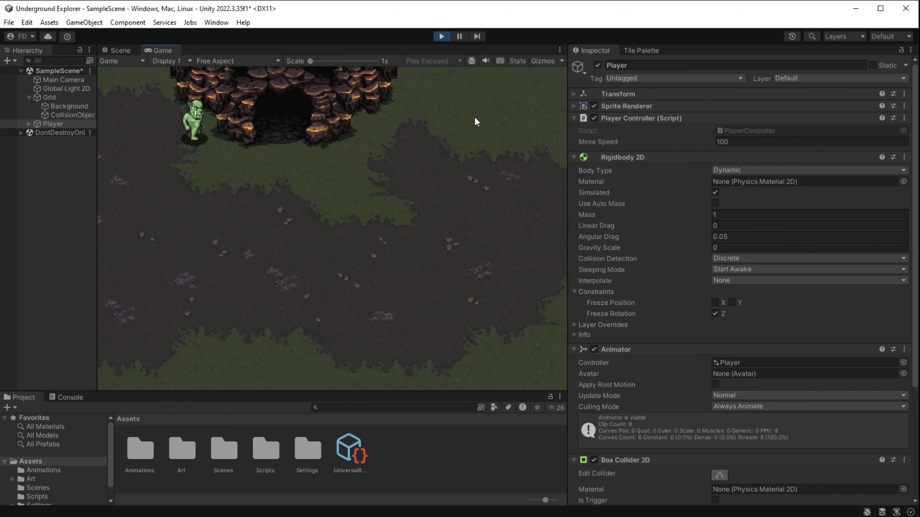
key("s")
key("d")
key("d")
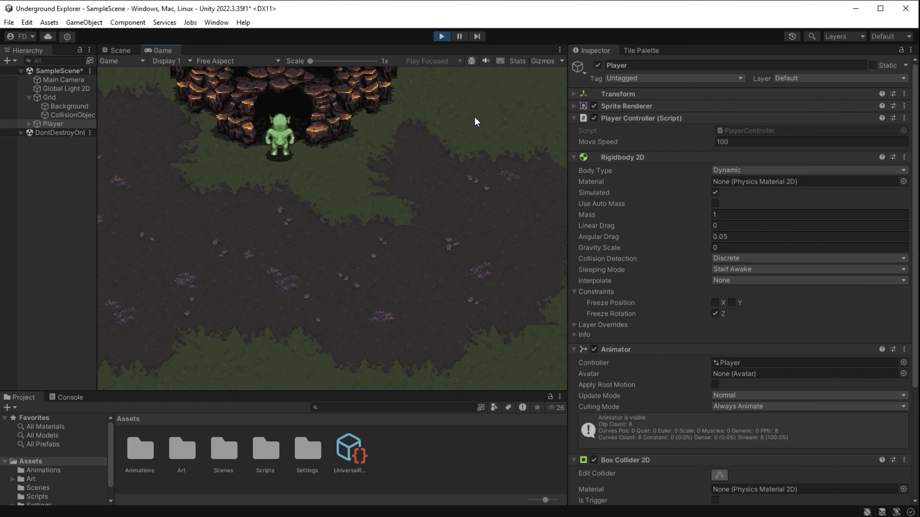
key("s")
key("s")
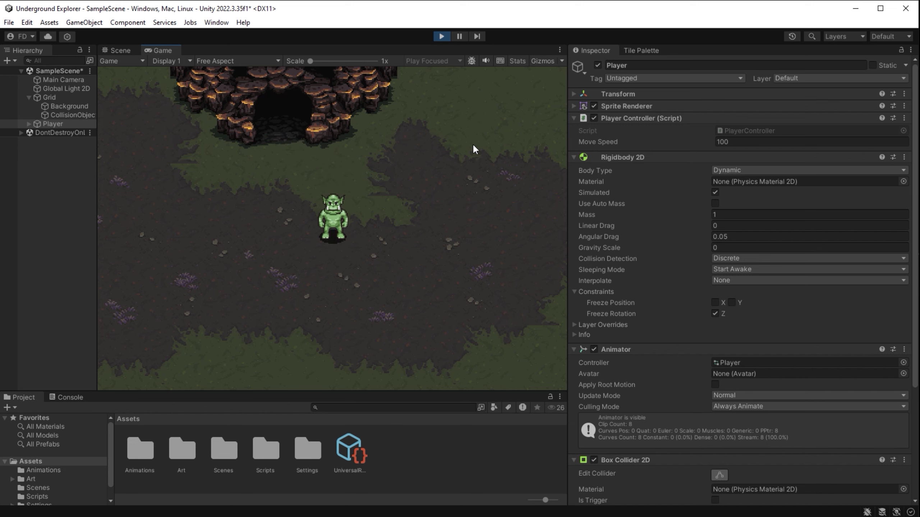
left_click(440, 36)
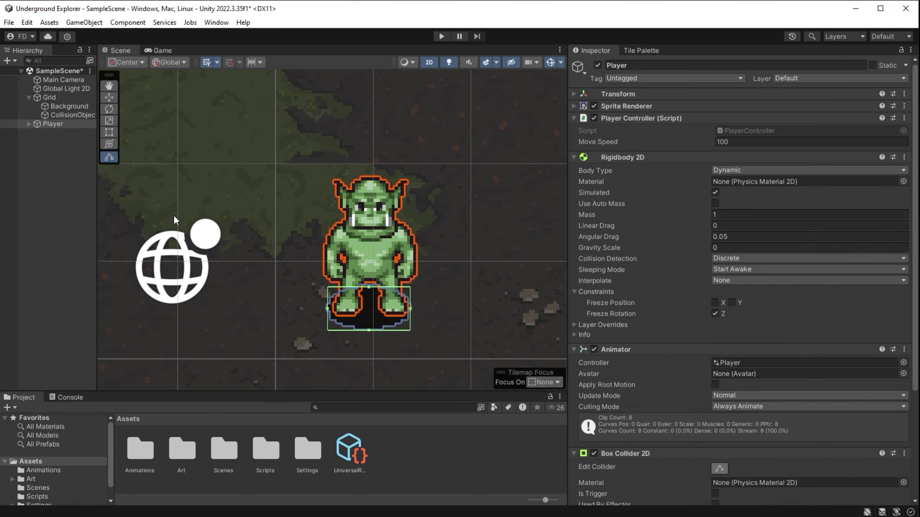
- Widen the Hierarchy area and make the Project area taller, with the scene view zoomed out
left_click_drag(97, 224, 191, 225)
scroll(380, 232, "down", 5)
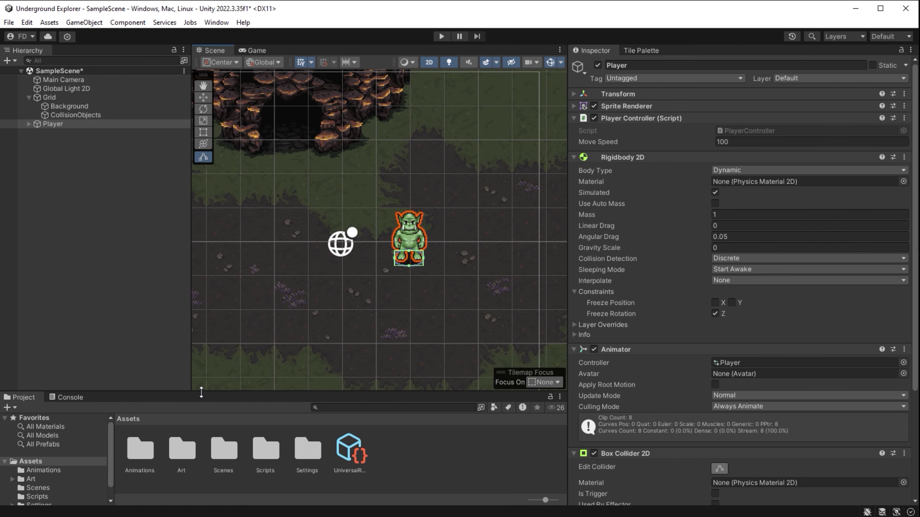
left_click_drag(201, 392, 242, 303)
- Open the Art/World asset folder, select the decorative texture and expand its sprites
double_click(182, 360)
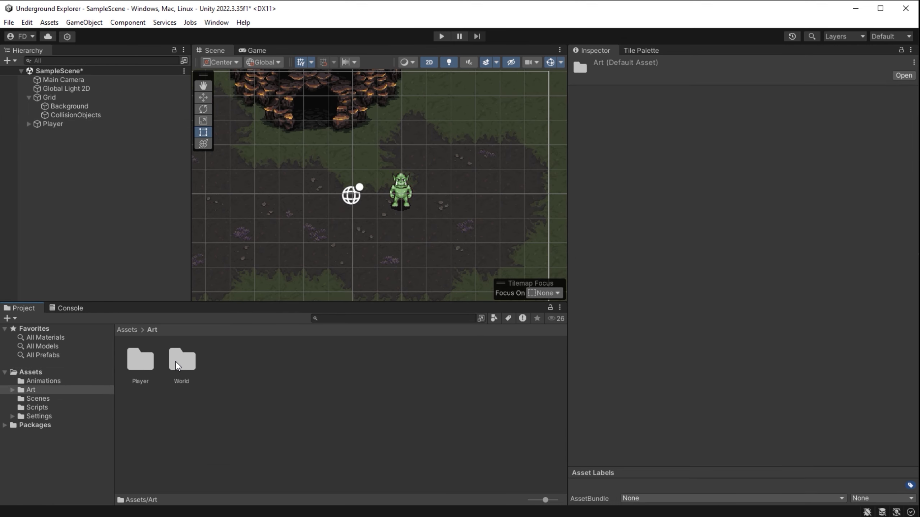
double_click(176, 363)
left_click(181, 364)
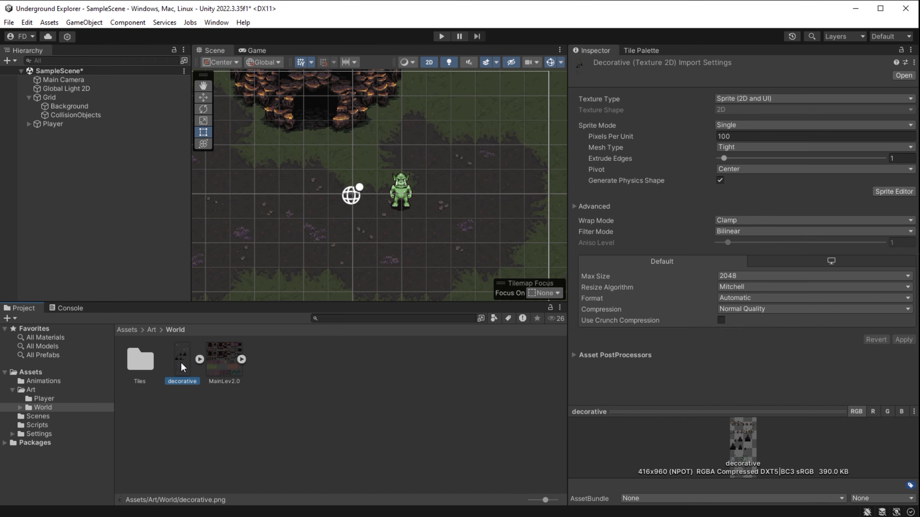
left_click(200, 359)
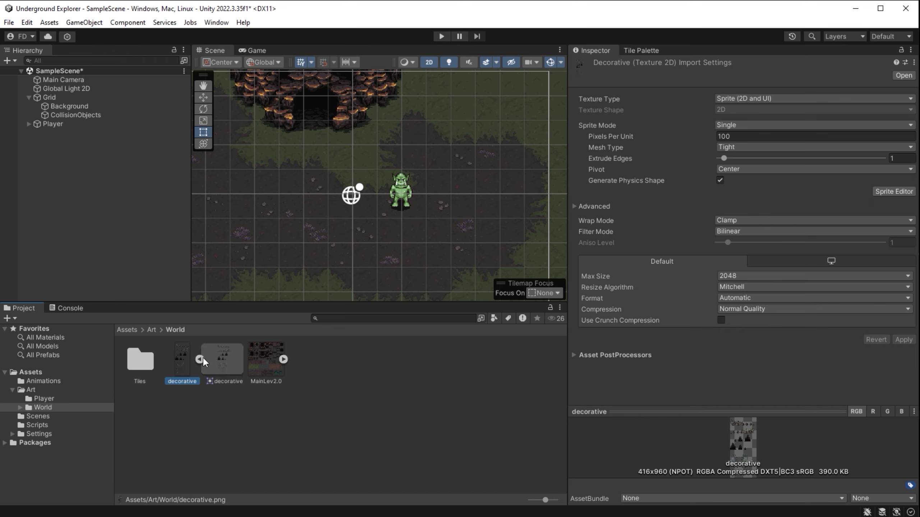
- Set the decorative texture to 32 pixels per unit, Multiple sprite mode, Point (no filter) filtering and no compression, and apply the import settings
left_click(200, 358)
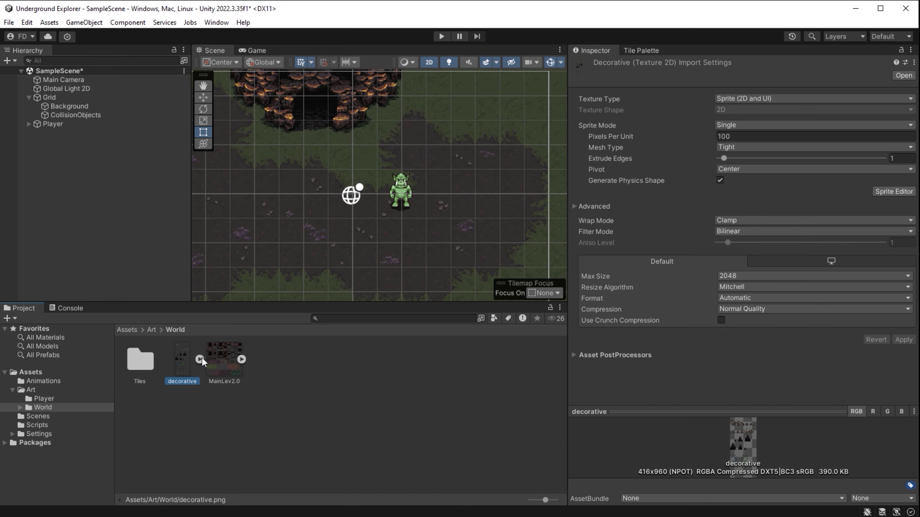
left_click(730, 136)
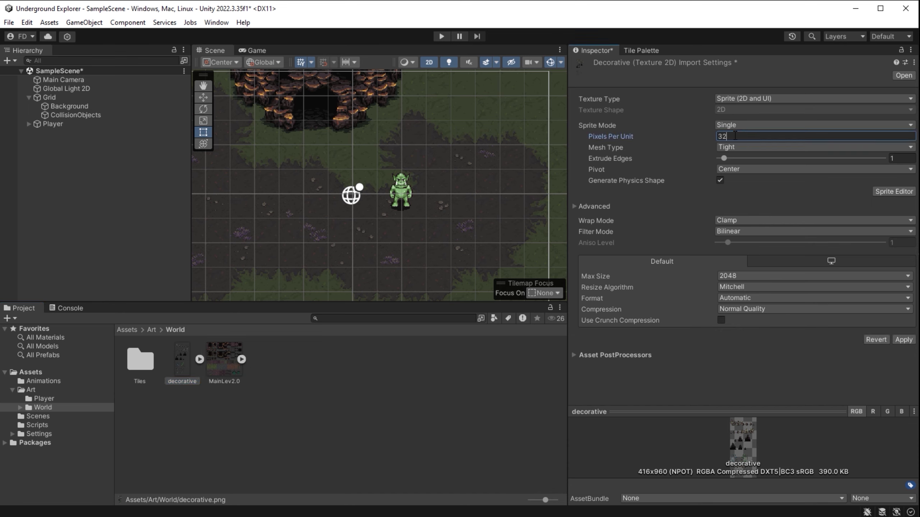
left_click(742, 127)
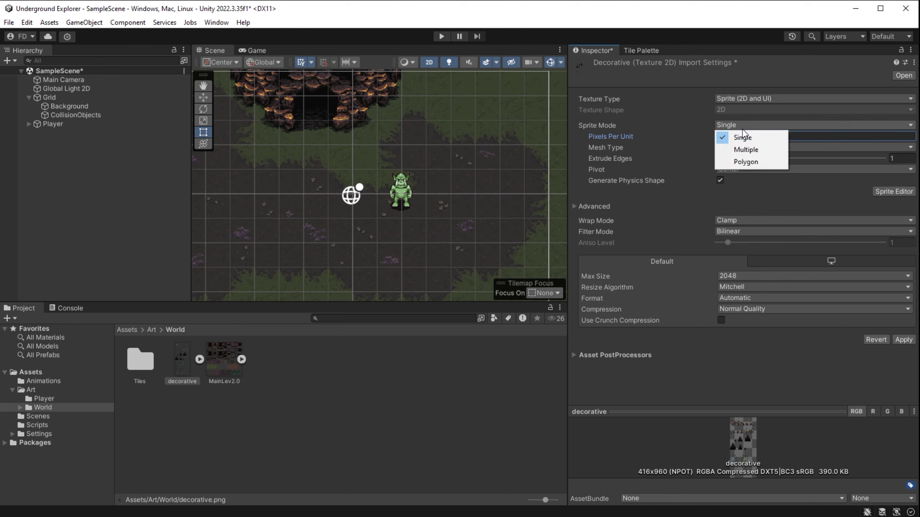
left_click(753, 149)
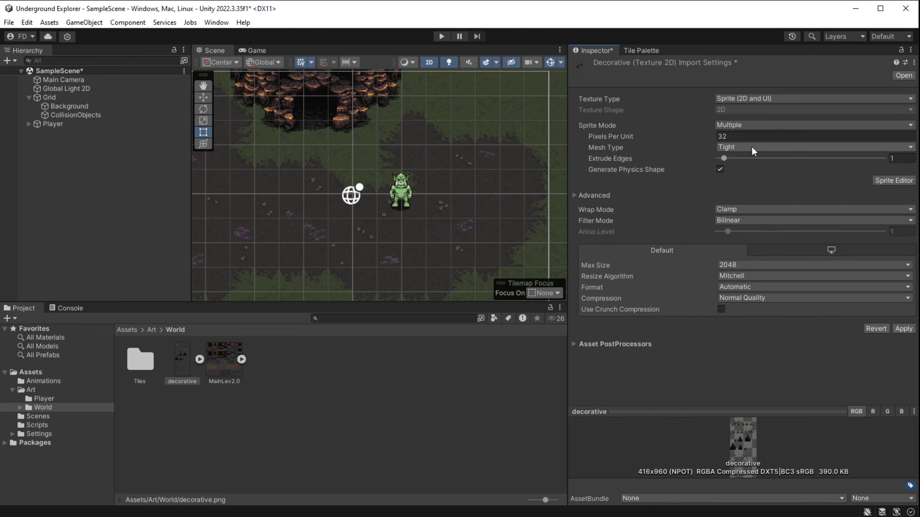
left_click(752, 222)
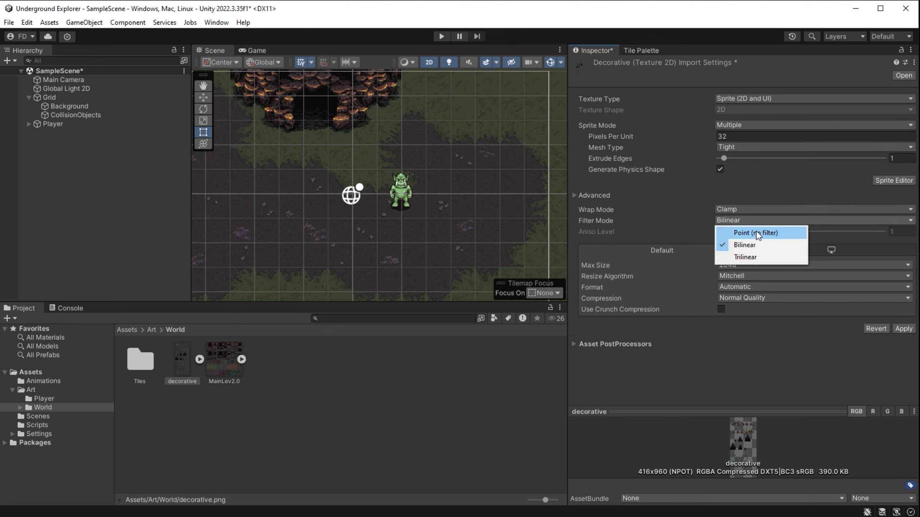
left_click(756, 233)
left_click(755, 299)
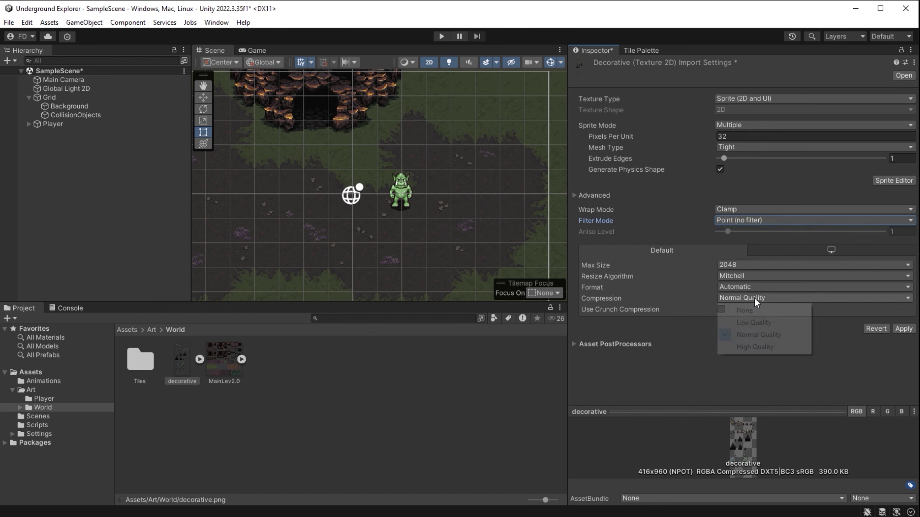
left_click(776, 310)
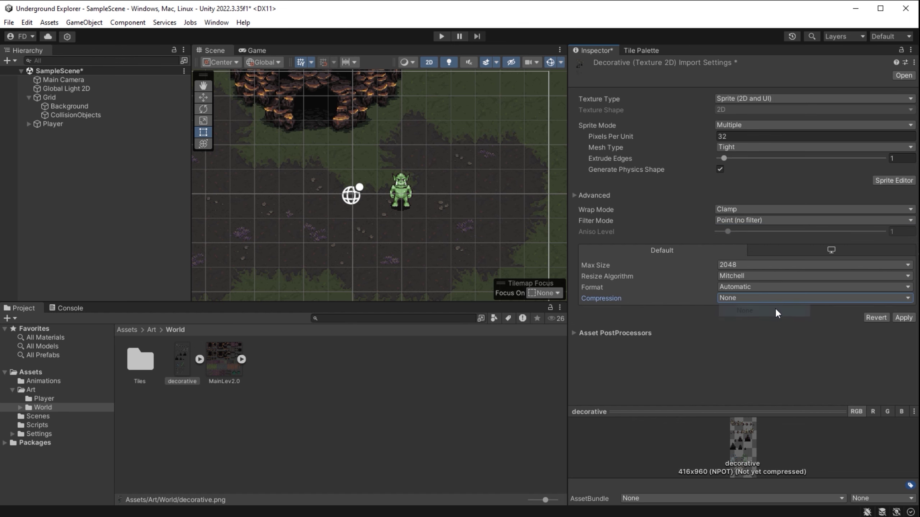
left_click(904, 318)
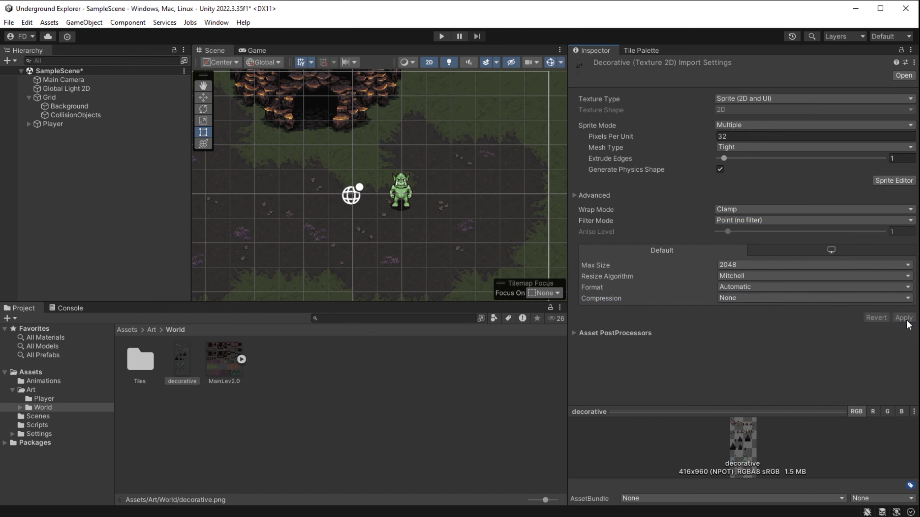
- Slice the decorative texture by cell size into a 32 by 32 pixel grid in the Sprite Editor and apply it
left_click(892, 181)
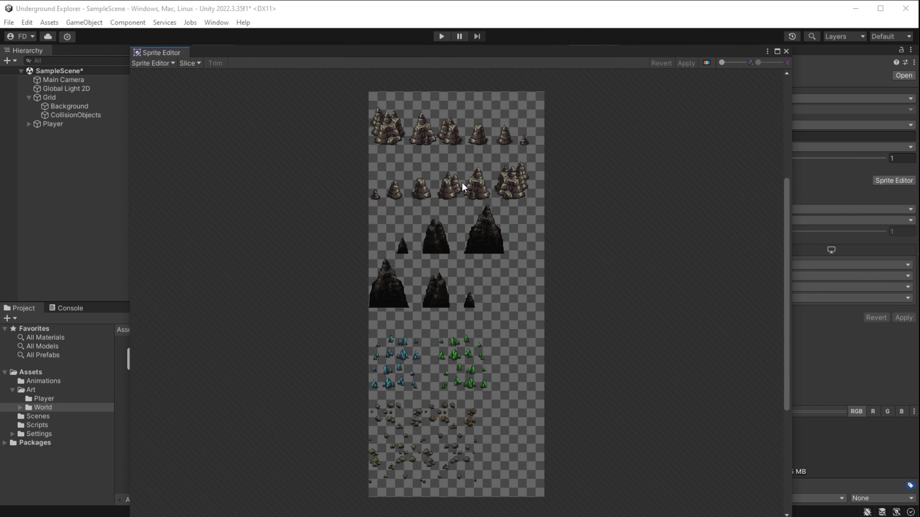
left_click(198, 63)
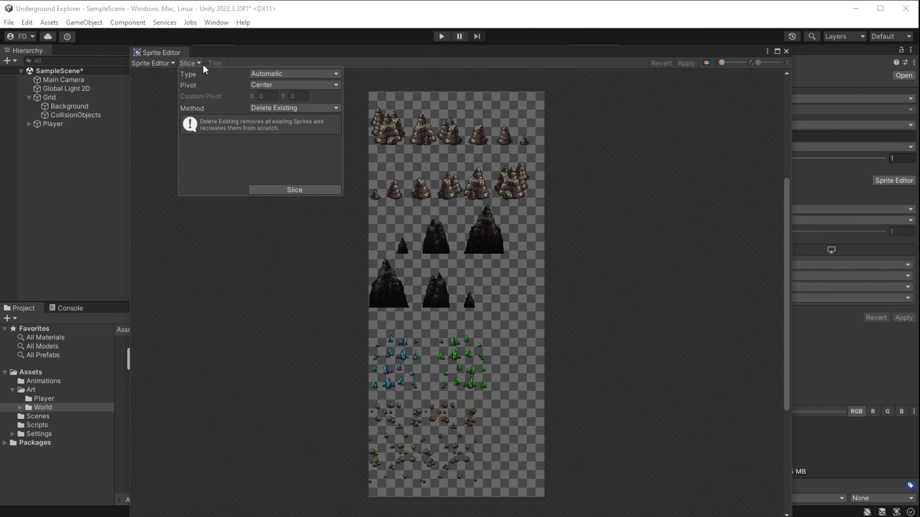
left_click(263, 74)
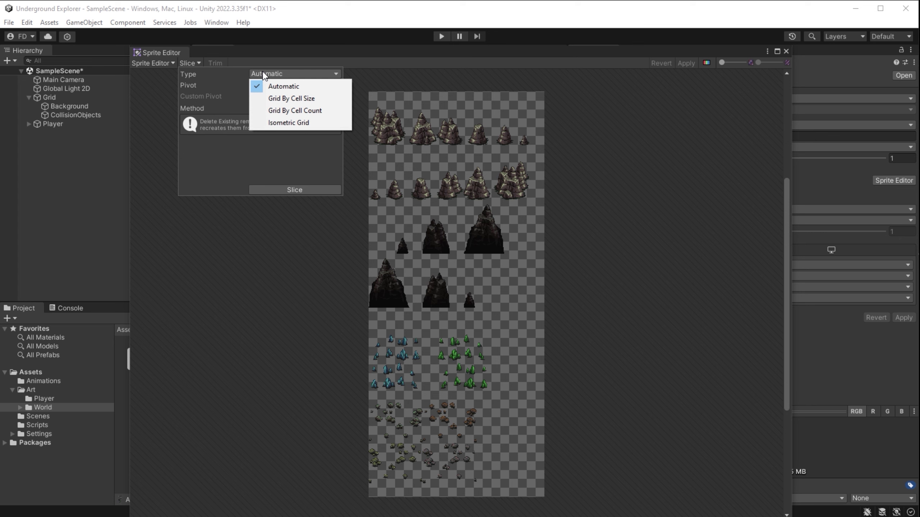
left_click(332, 97)
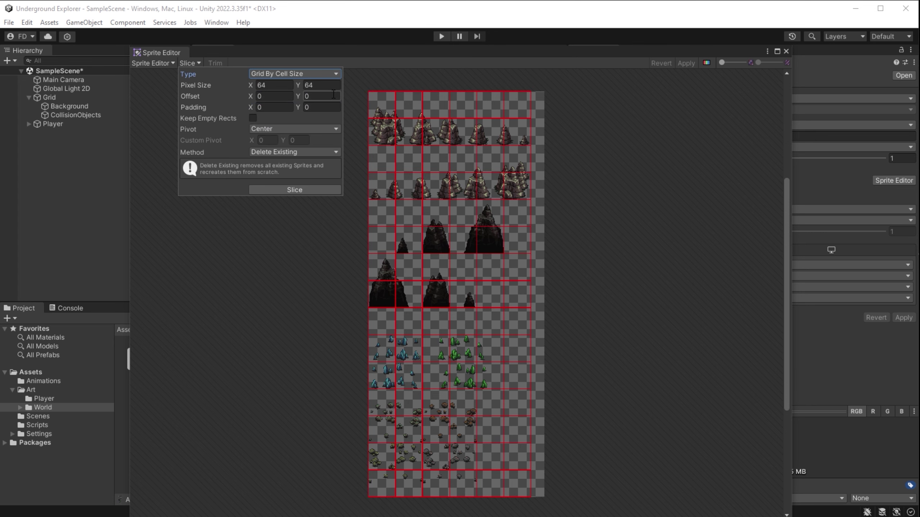
left_click(235, 84)
type("32")
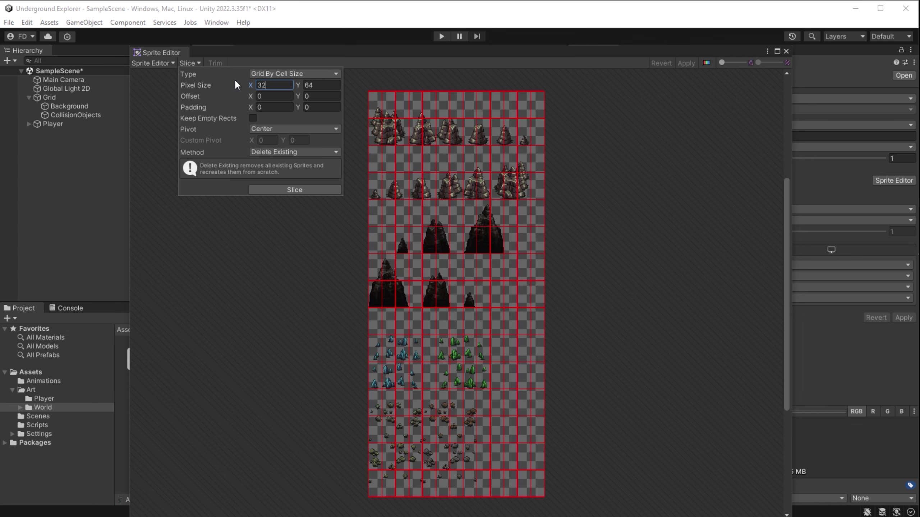
left_click(315, 85)
type("32")
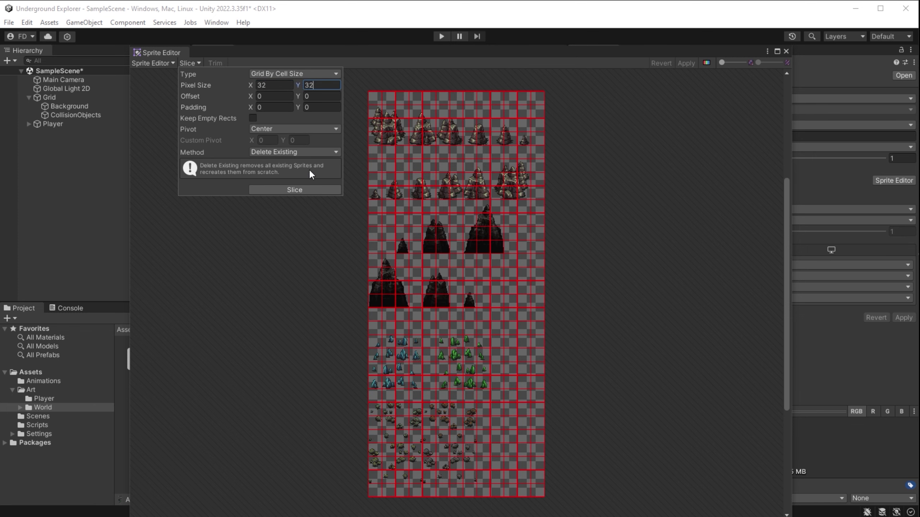
left_click(309, 190)
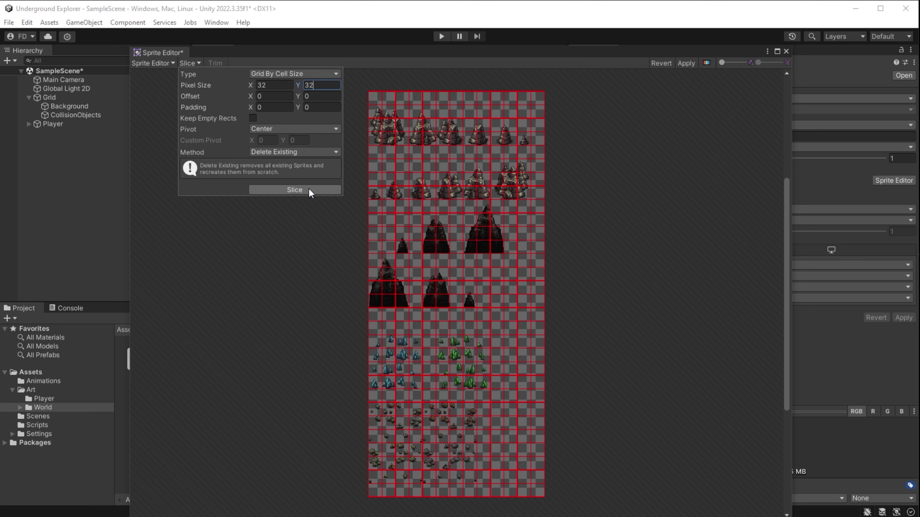
left_click(681, 66)
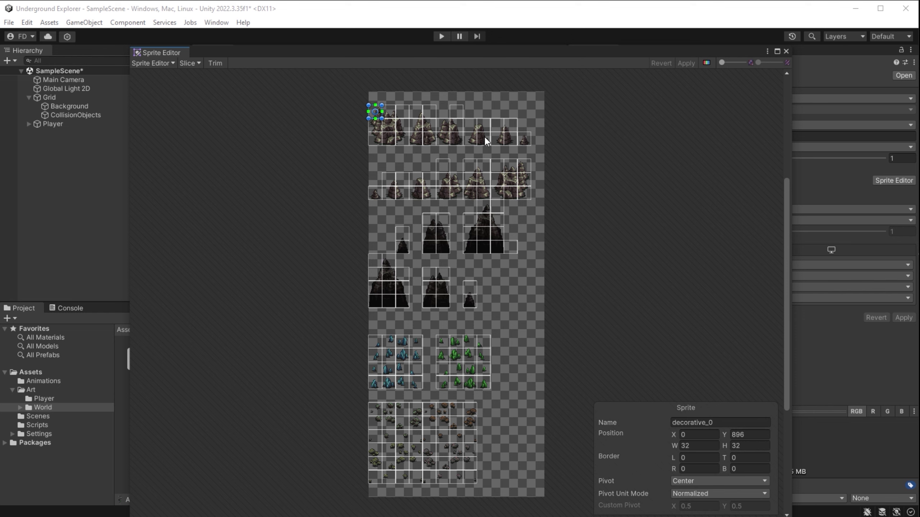
- Inspect several sliced cells of the brown and dark rocks, and close the Sprite Editor
left_click(484, 125)
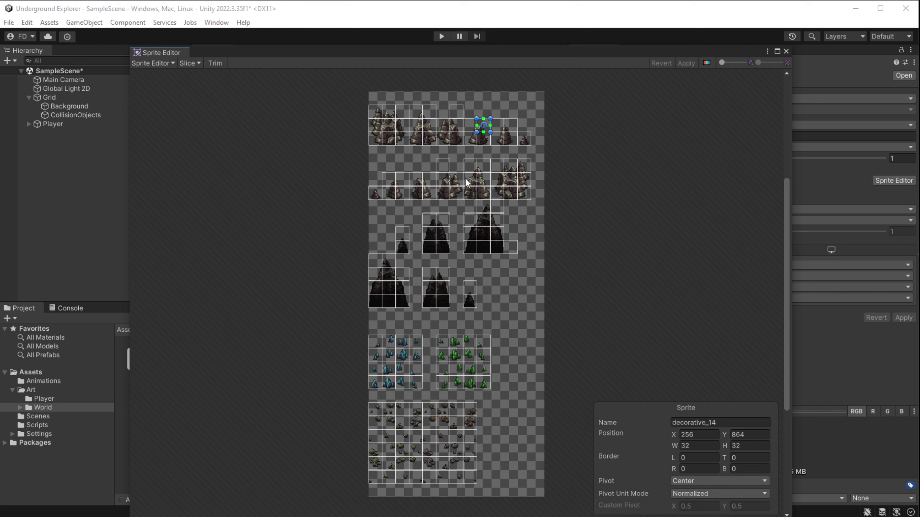
left_click(467, 183)
left_click(486, 225)
left_click(484, 247)
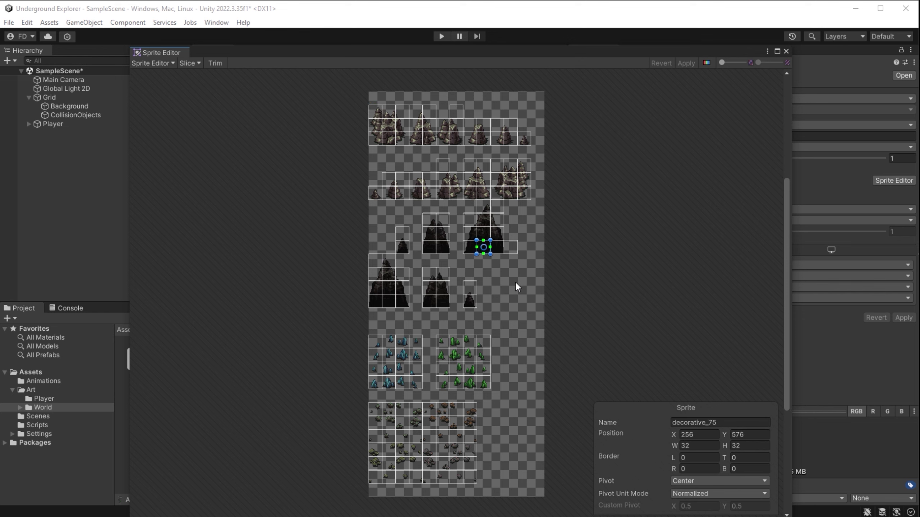
left_click(785, 51)
- Create a new tile palette named Objects with a rectangular grid and save it in the Art/World/Tiles folder
left_click(640, 51)
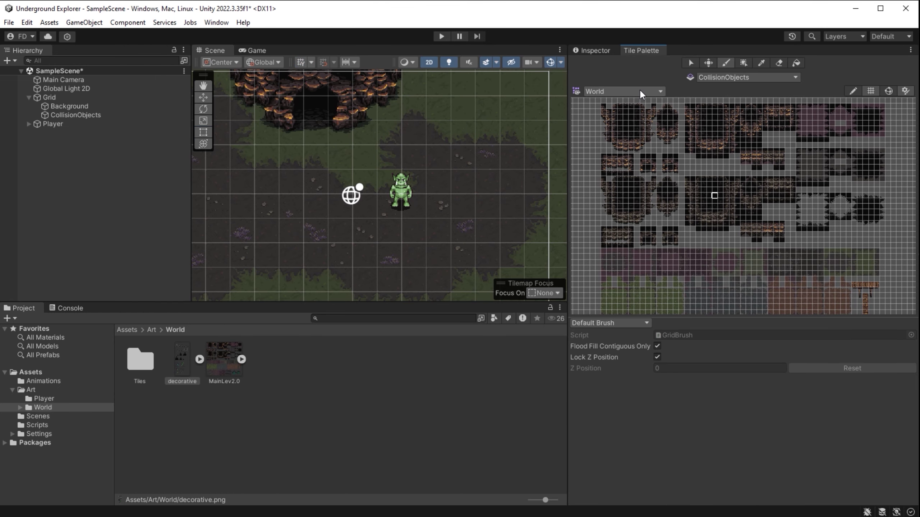
left_click(639, 92)
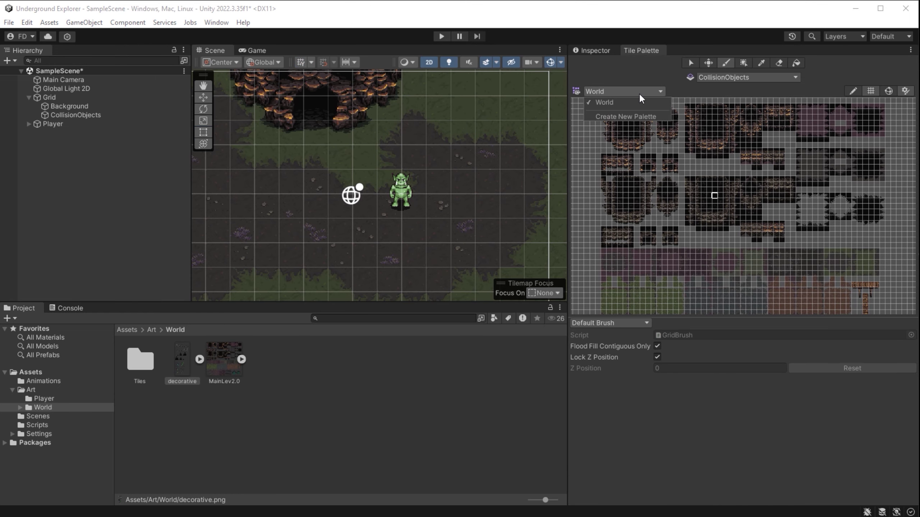
left_click(628, 116)
type("Objects")
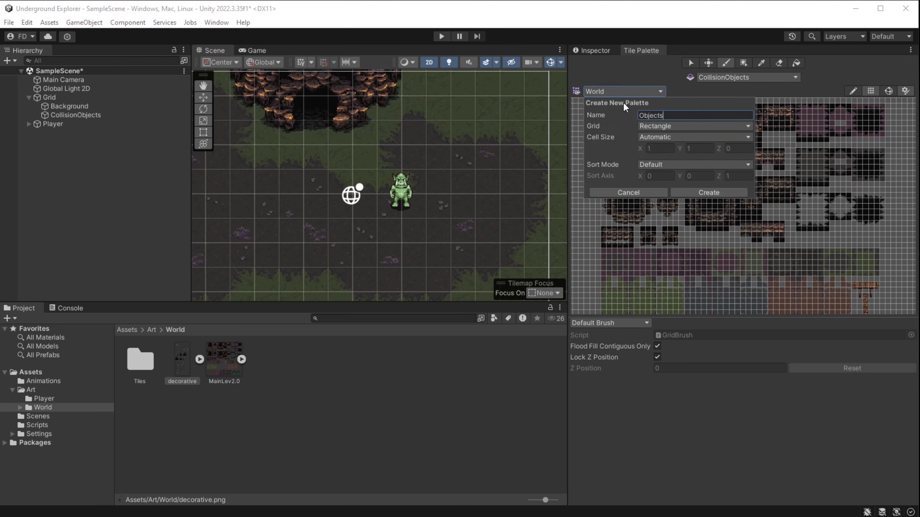
left_click(687, 188)
double_click(364, 131)
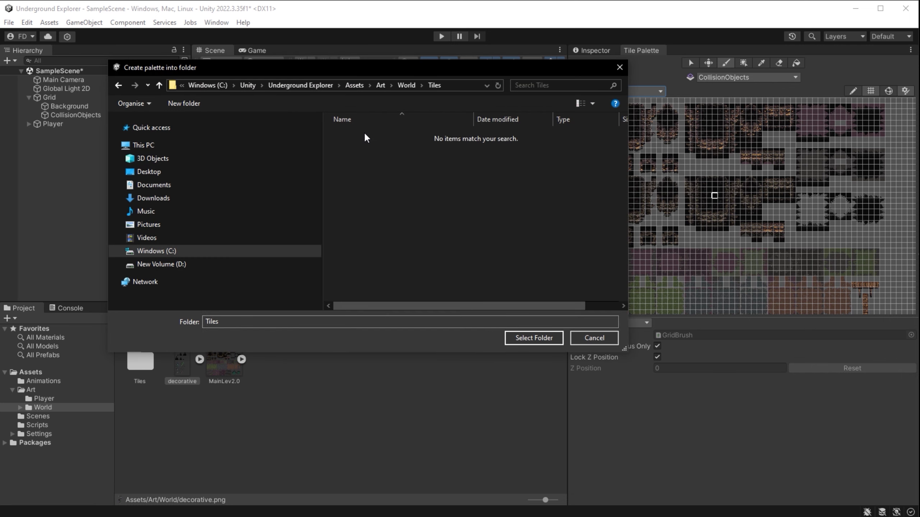
left_click(525, 338)
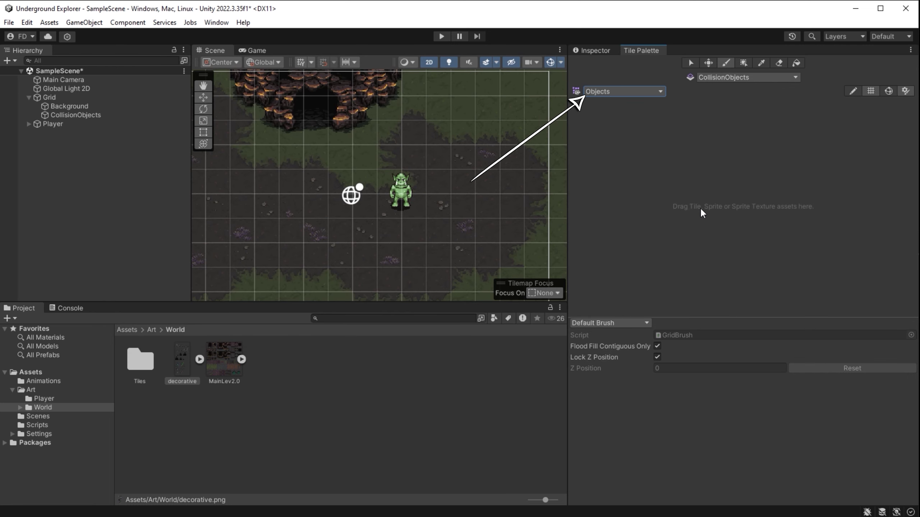
- Add the decorative texture to the Objects palette, generating its tiles into the Tiles folder
left_click(180, 365)
left_click_drag(178, 363, 641, 155)
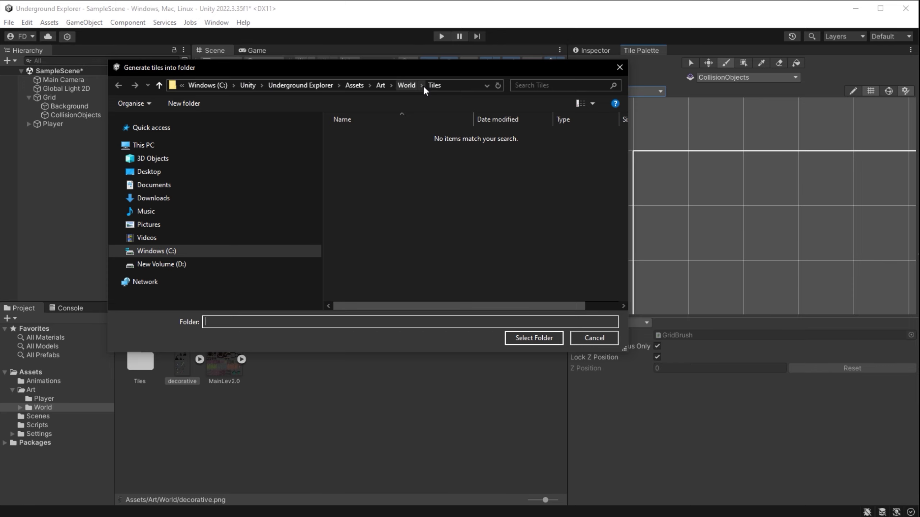
left_click(534, 338)
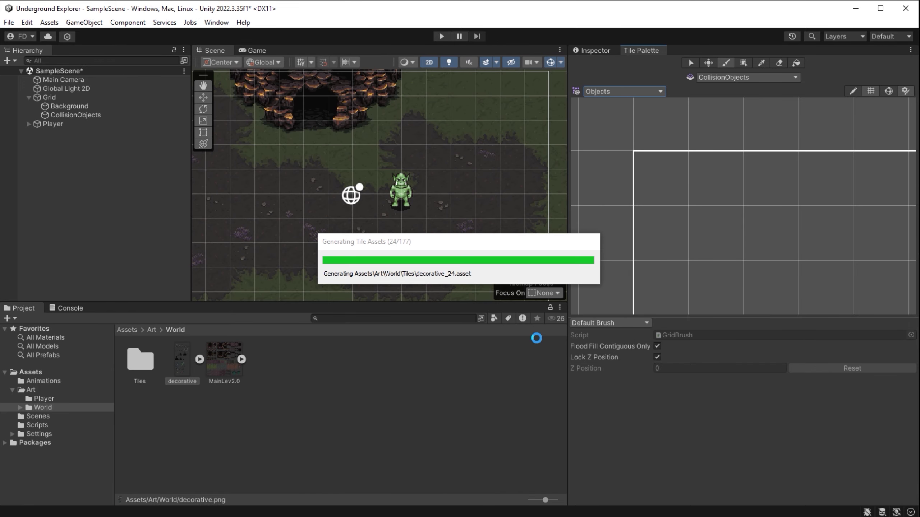
scroll(739, 185, "up", 3)
- Preview the large brown rock cluster in the scene on the Background and CollisionObjects tilemaps without painting, and clear the brush
left_click_drag(635, 170, 667, 214)
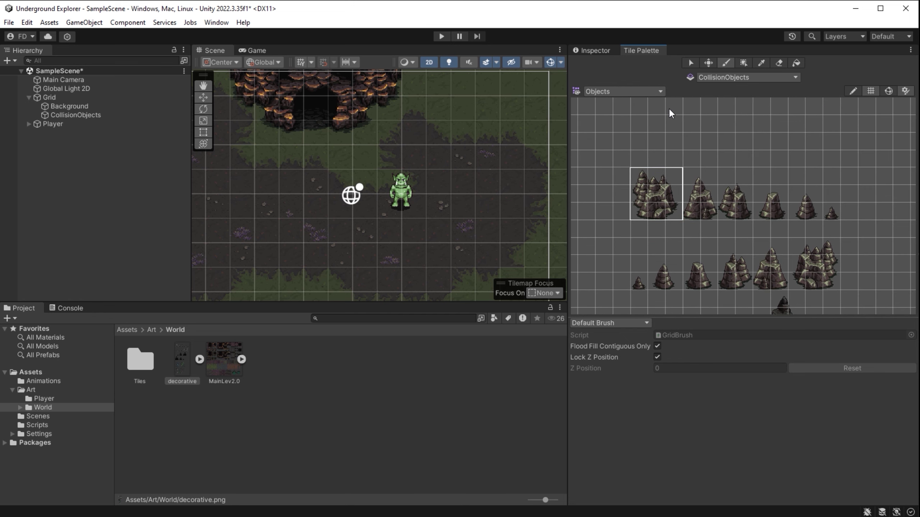
left_click(727, 77)
left_click(736, 97)
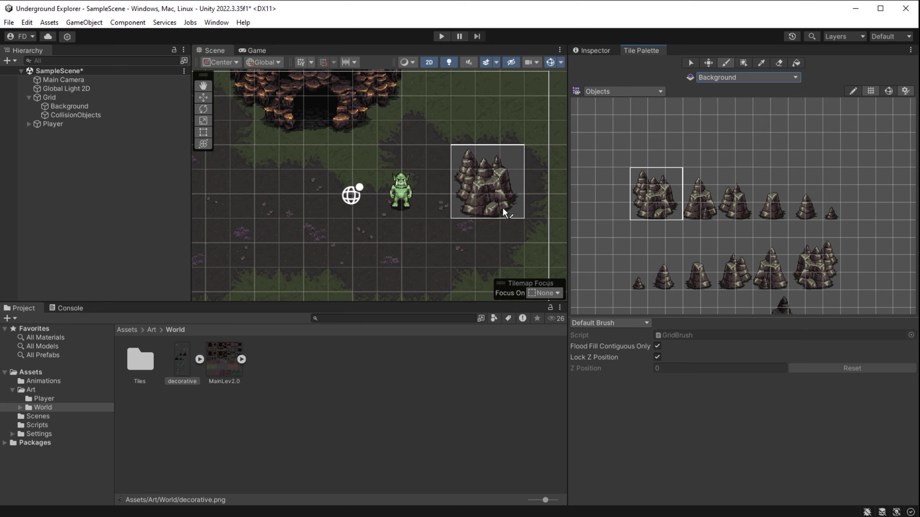
left_click(728, 75)
left_click(739, 88)
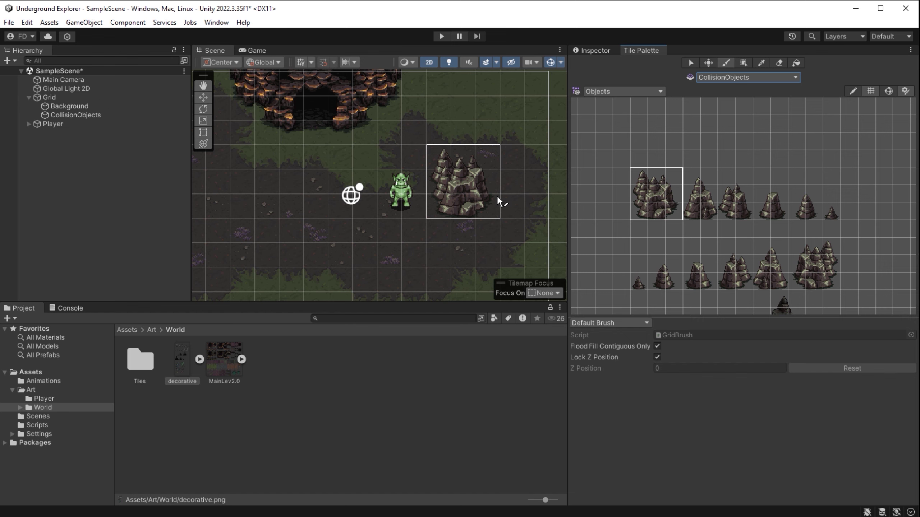
left_click(688, 176)
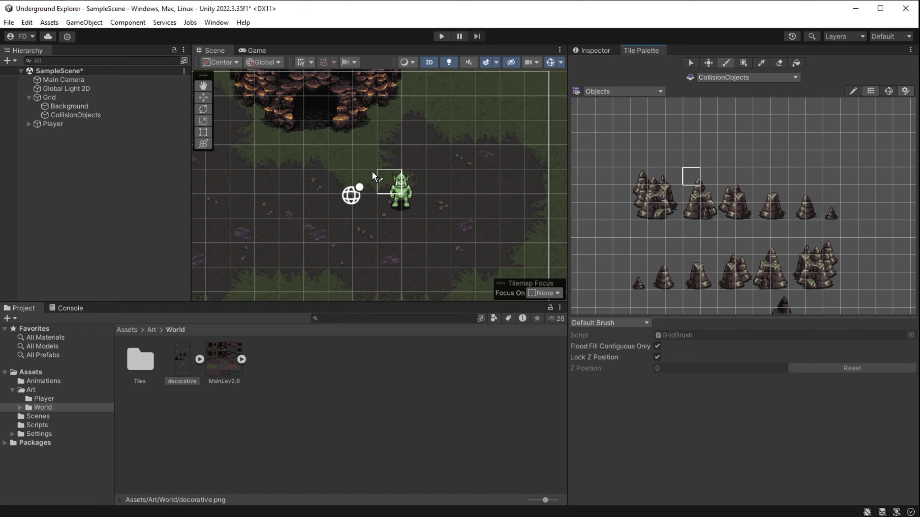
- Add a rectangular tilemap under Grid and name it ForegroundObjects
left_click(65, 97)
right_click(63, 98)
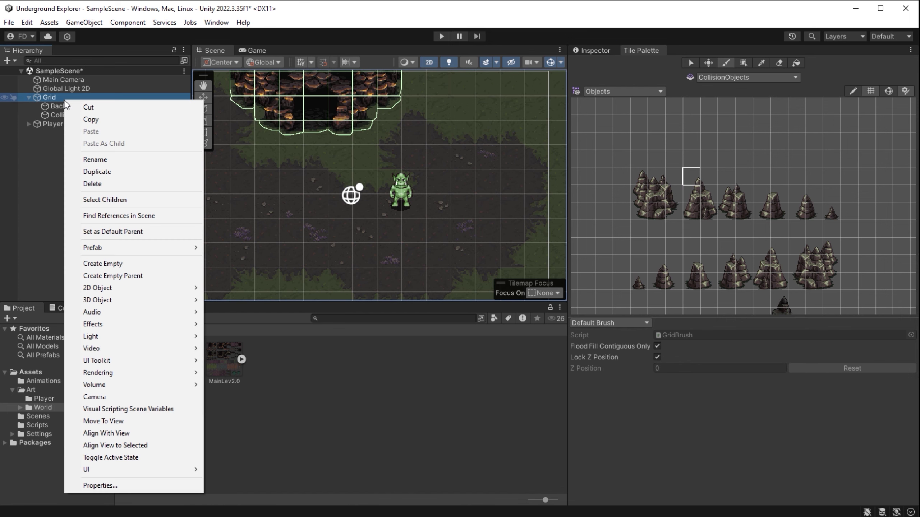
mouse_move(128, 284)
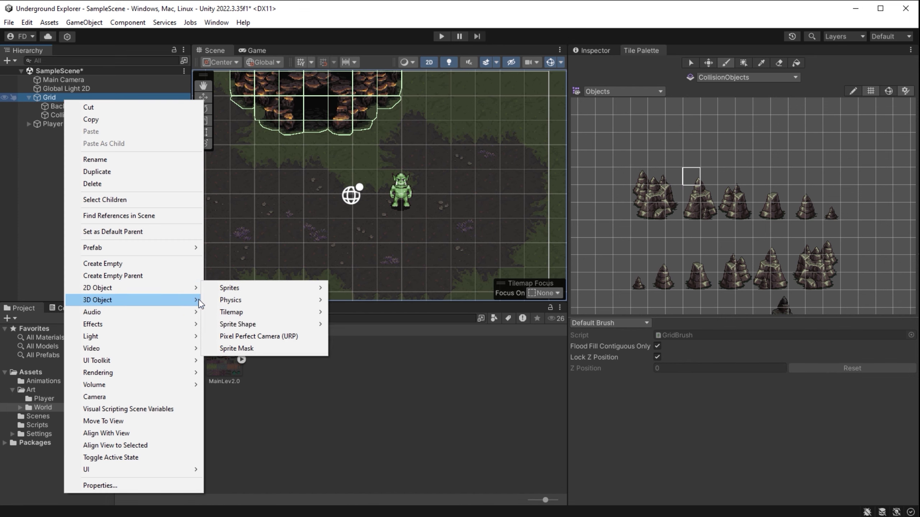
mouse_move(253, 312)
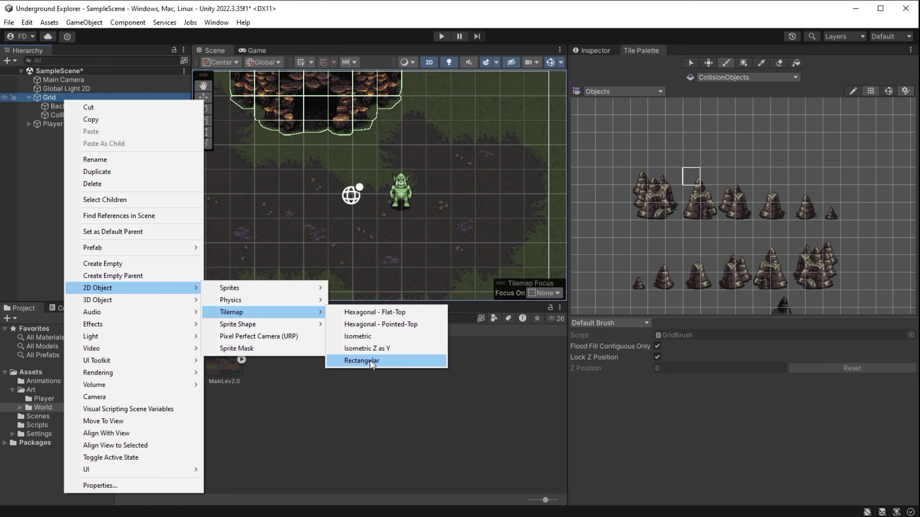
left_click(362, 361)
type("Foregr")
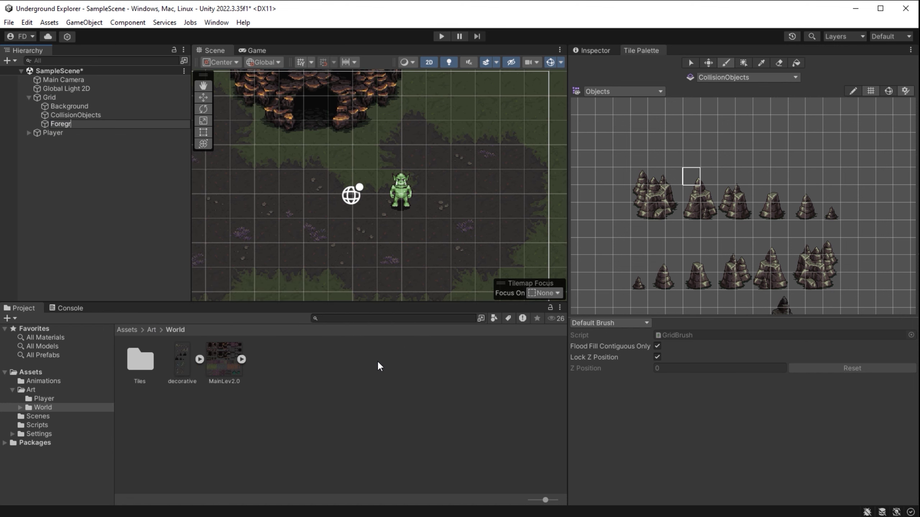
type("oundObjects")
left_click(129, 170)
- Examine the Tilemap Renderer, collider and rigidbody settings of the CollisionObjects tilemap
left_click(76, 115)
left_click(595, 50)
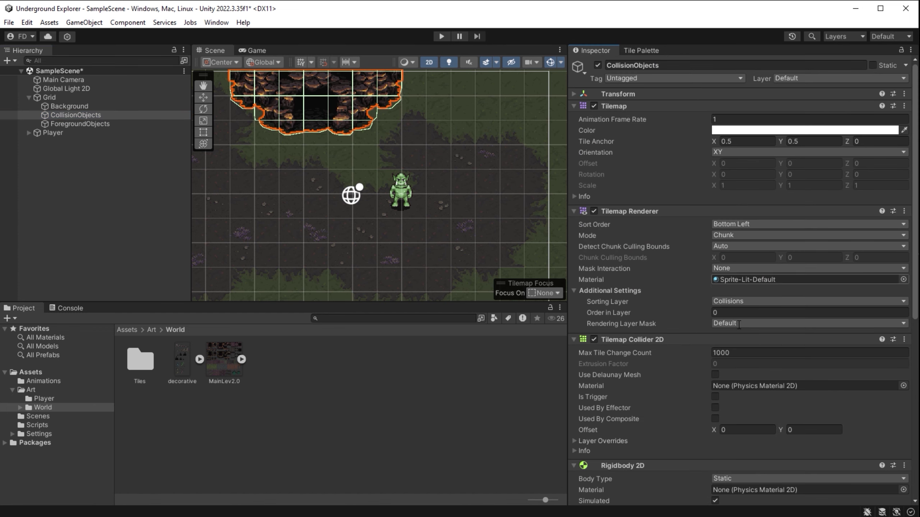
scroll(700, 375, "down", 4)
scroll(699, 377, "down", 2)
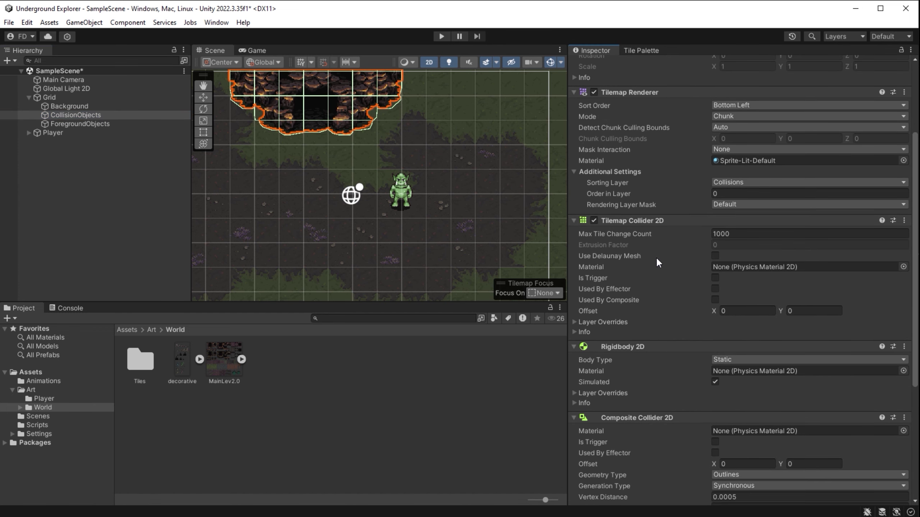
- Paint the lower two tile rows of the largest rock cluster from the Objects palette onto the CollisionObjects tilemap, just right of the player
left_click(106, 124)
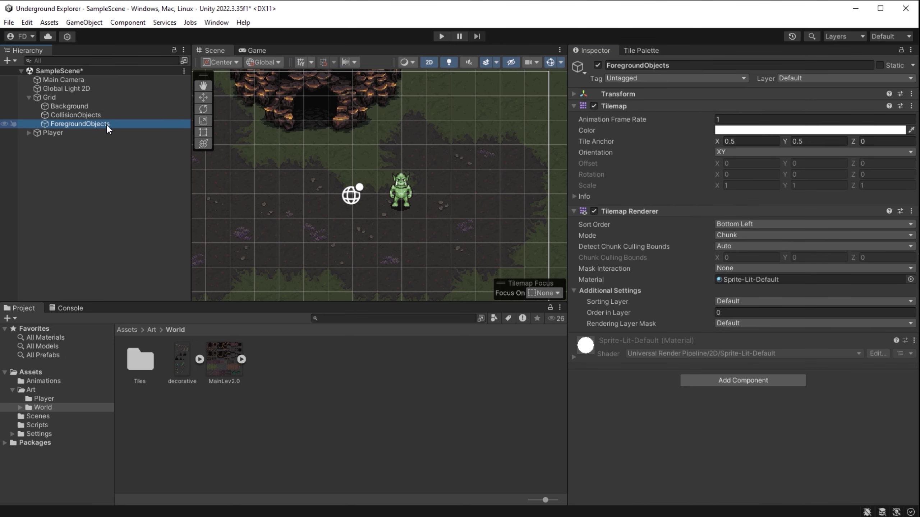
left_click(637, 49)
scroll(738, 167, "up", 8)
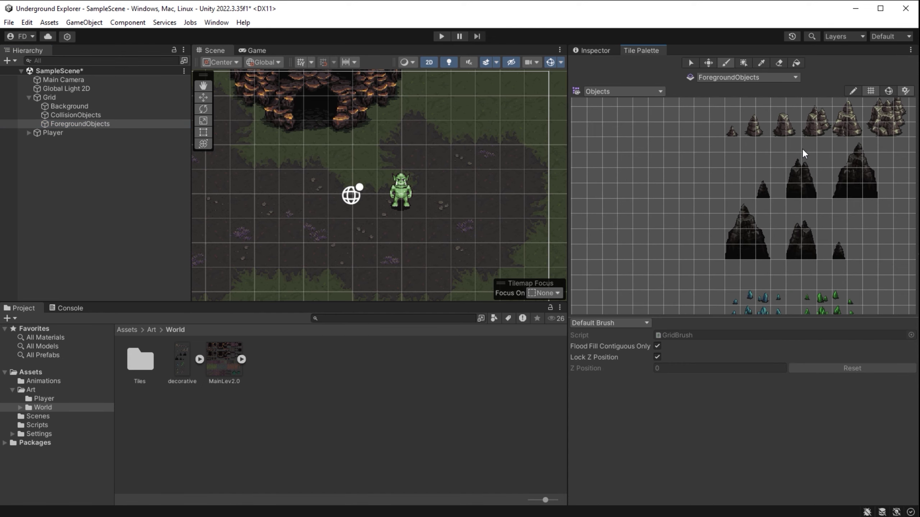
middle_click_drag(705, 180, 708, 180)
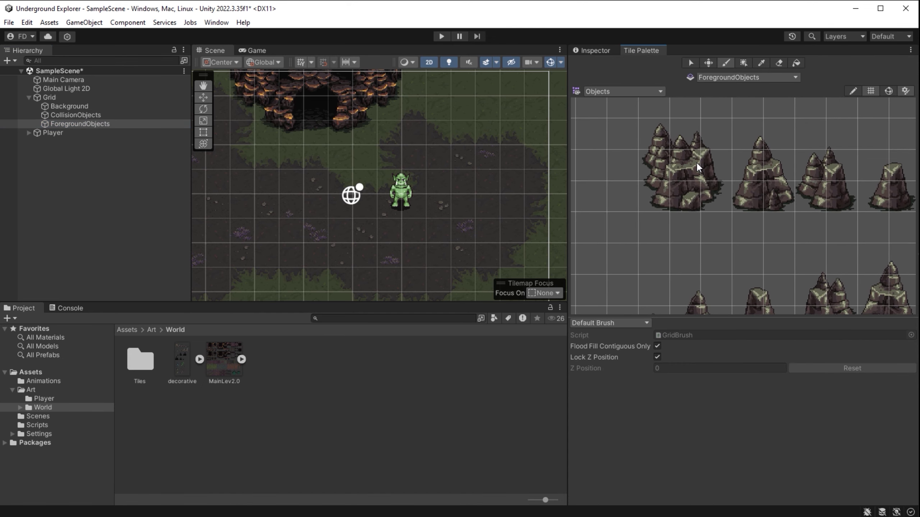
left_click(85, 115)
left_click(677, 188)
left_click_drag(677, 188, 716, 181)
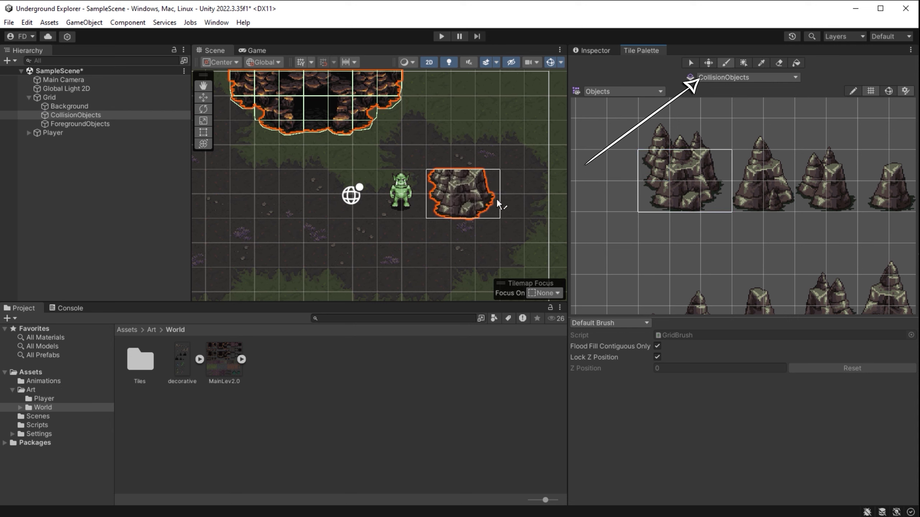
left_click(497, 221)
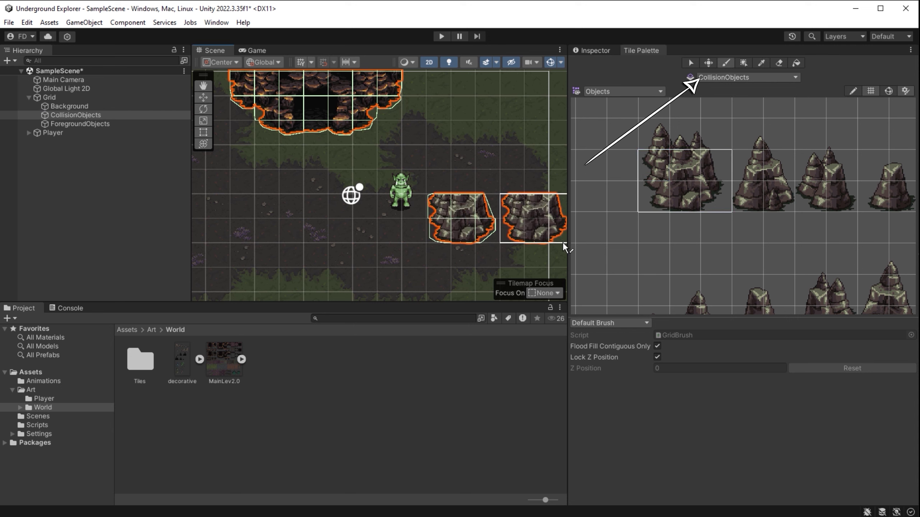
- Paint the cluster's top row of rock peaks onto the ForegroundObjects tilemap, directly above the placed rock base
left_click(91, 123)
left_click_drag(653, 135, 716, 136)
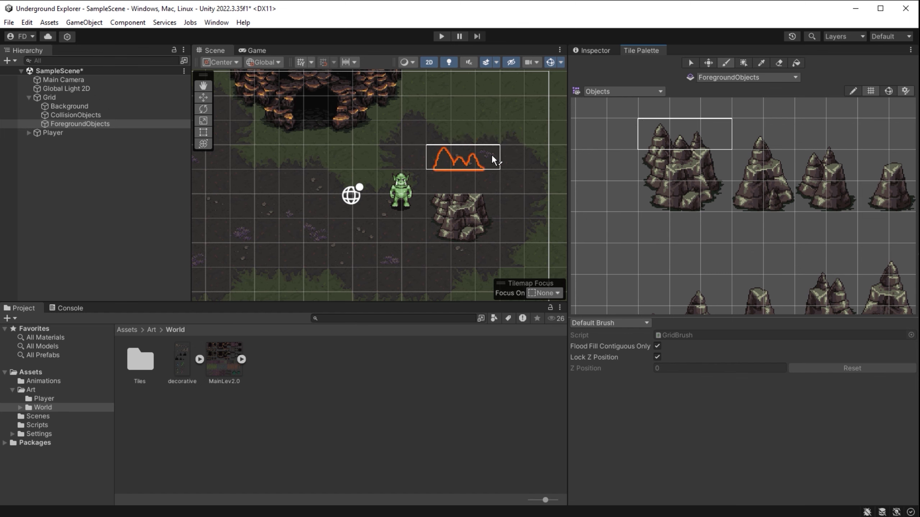
left_click(483, 176)
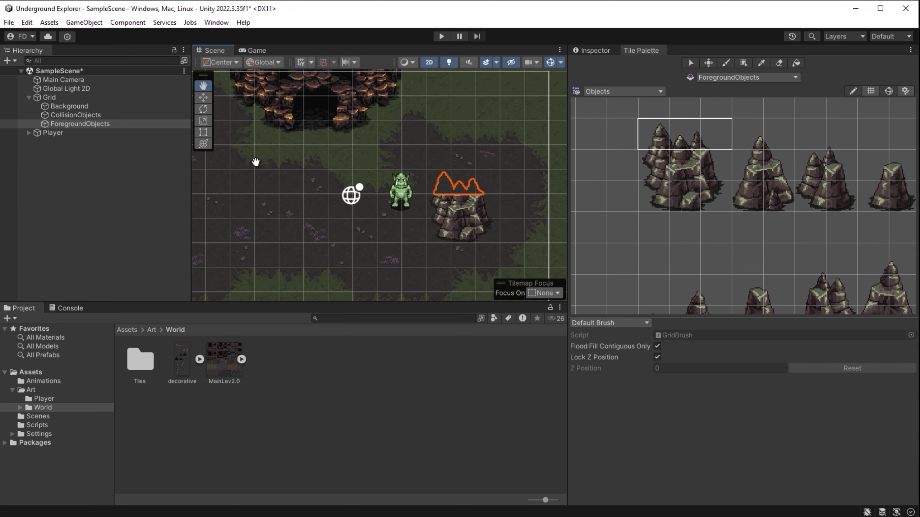
- Set the ForegroundObjects tilemap's sorting layer to Foreground and review the project's sorting layer order
left_click(92, 124)
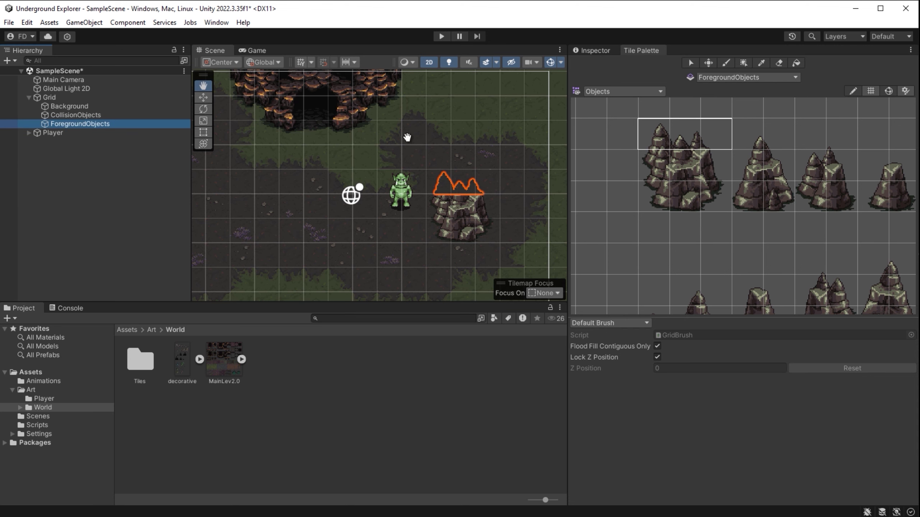
left_click(593, 50)
left_click(743, 301)
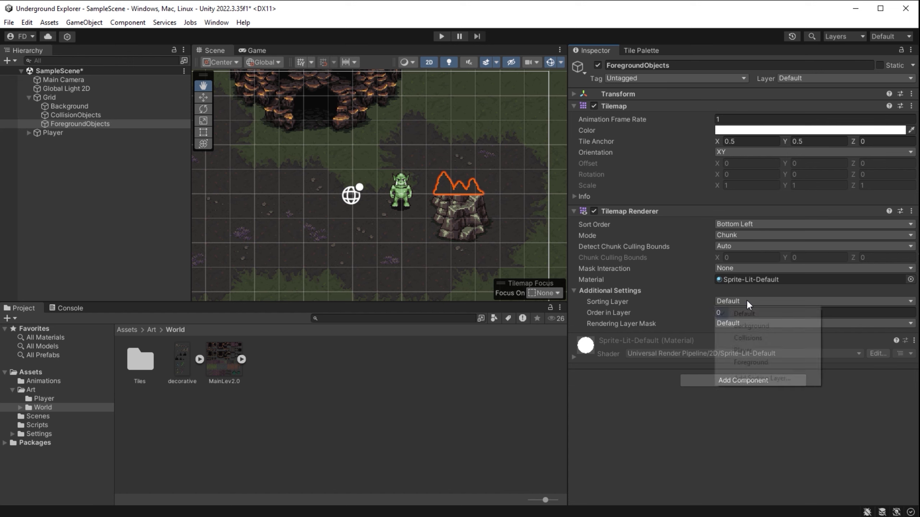
left_click(750, 360)
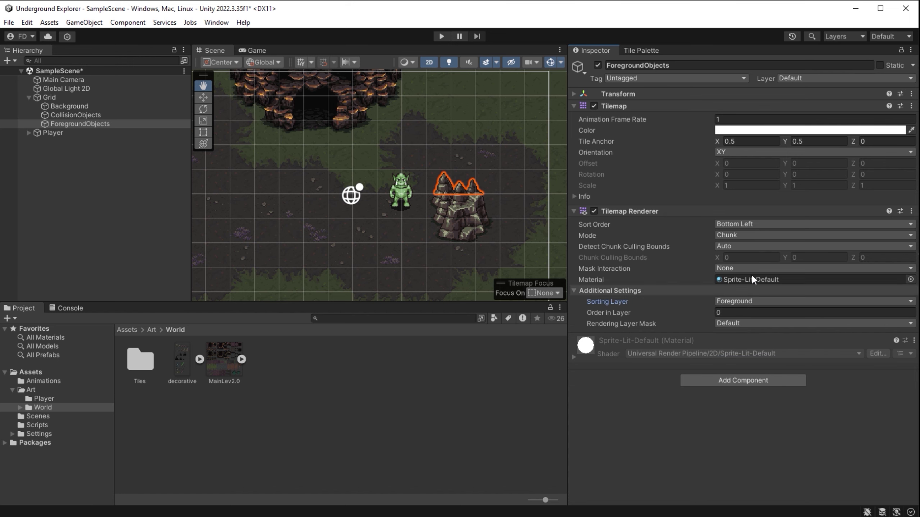
left_click(862, 37)
left_click(851, 186)
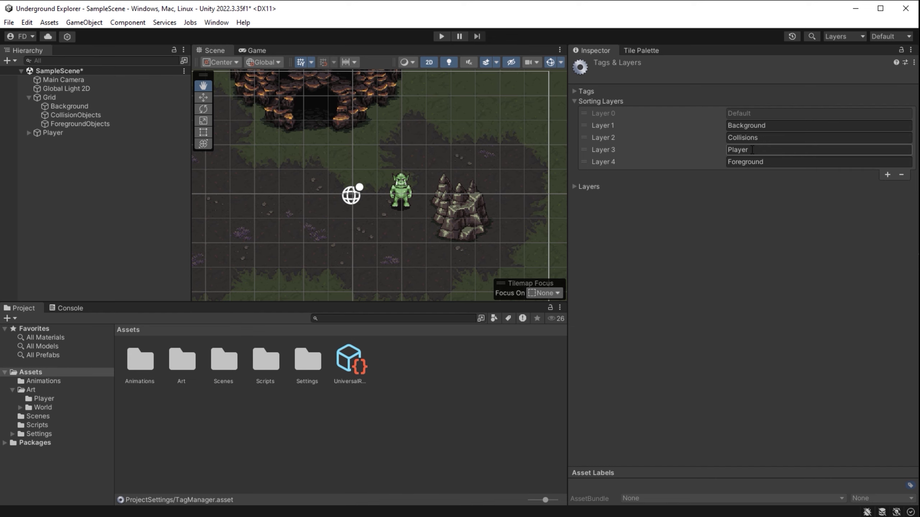
- Run the game in an enlarged Game view and walk the player around and behind the rock cluster to test collision and foreground overlap
left_click(439, 36)
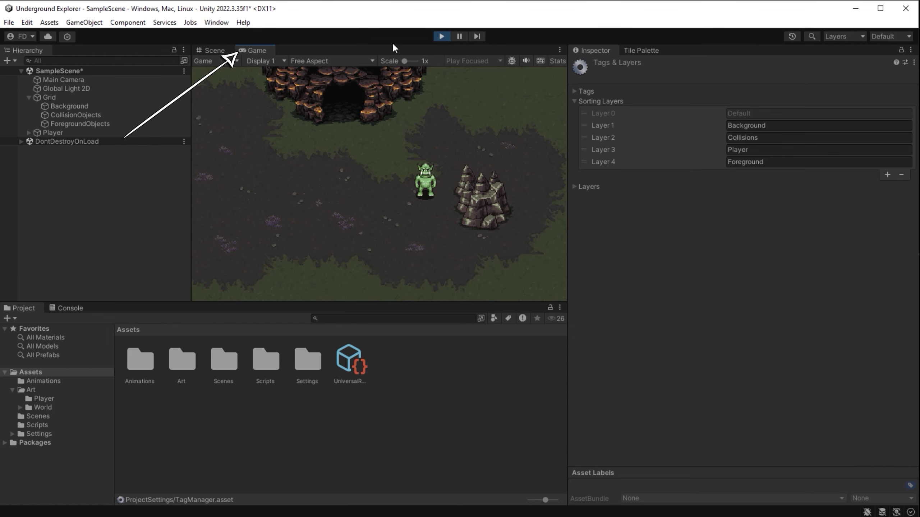
double_click(258, 49)
key("d")
key("s")
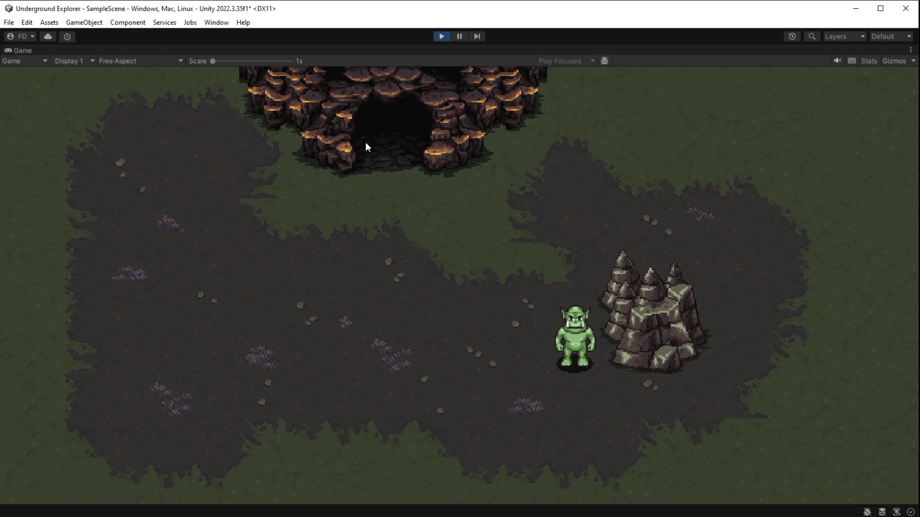
key("d")
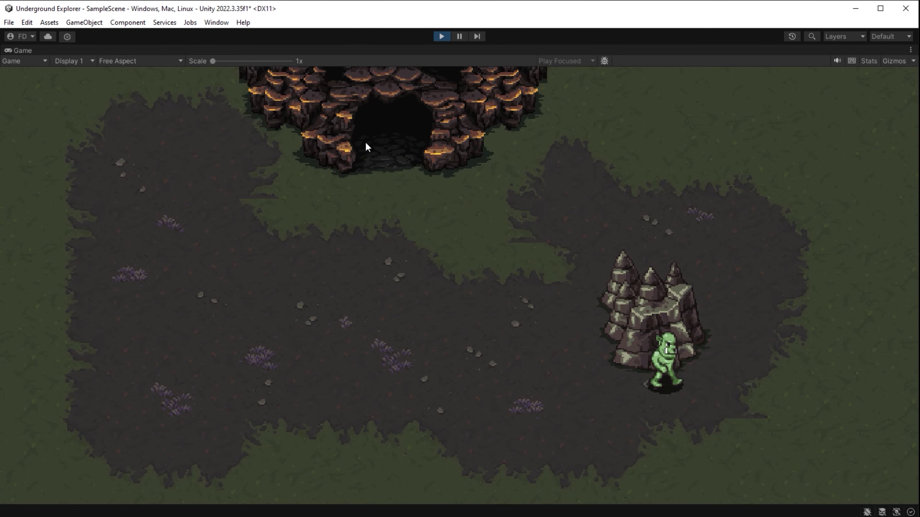
key("w")
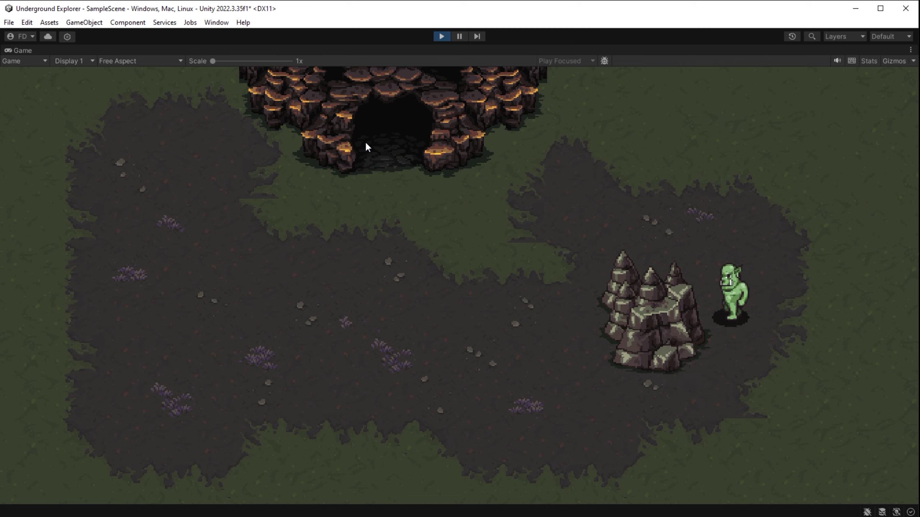
key("a")
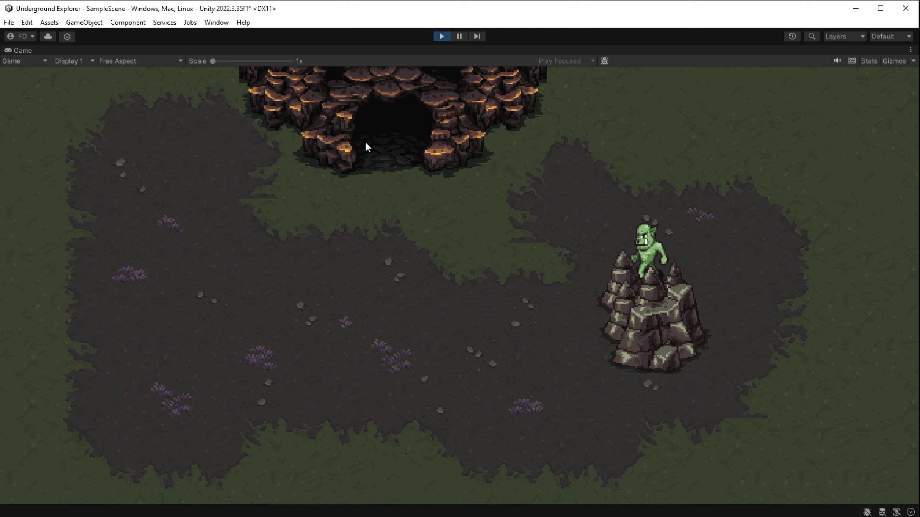
key("d")
key("a")
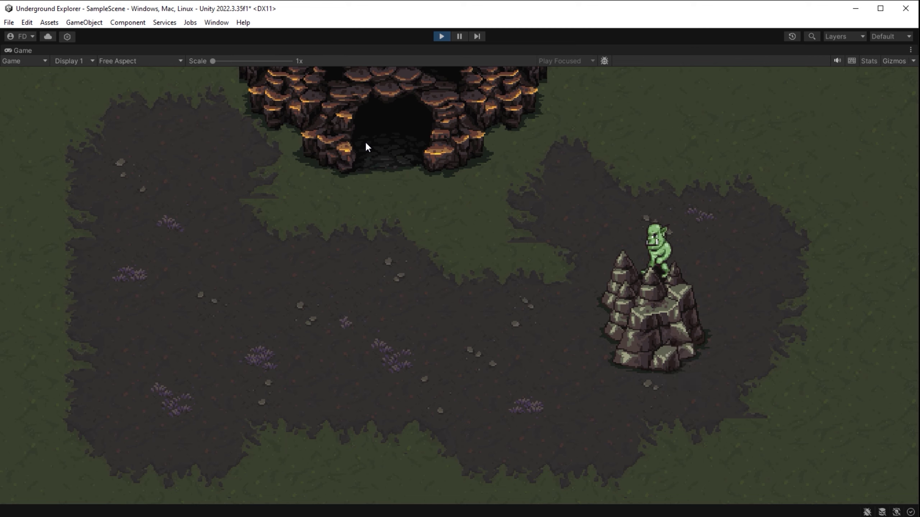
key("s")
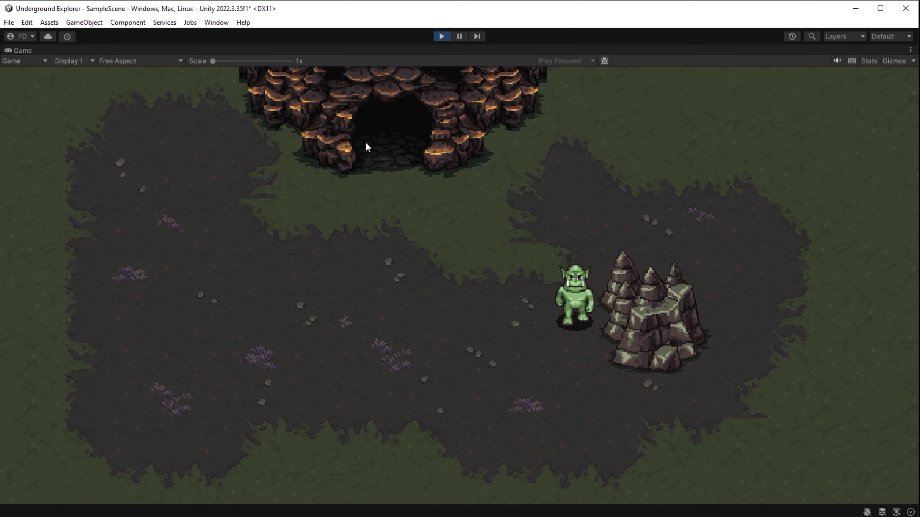
key("d")
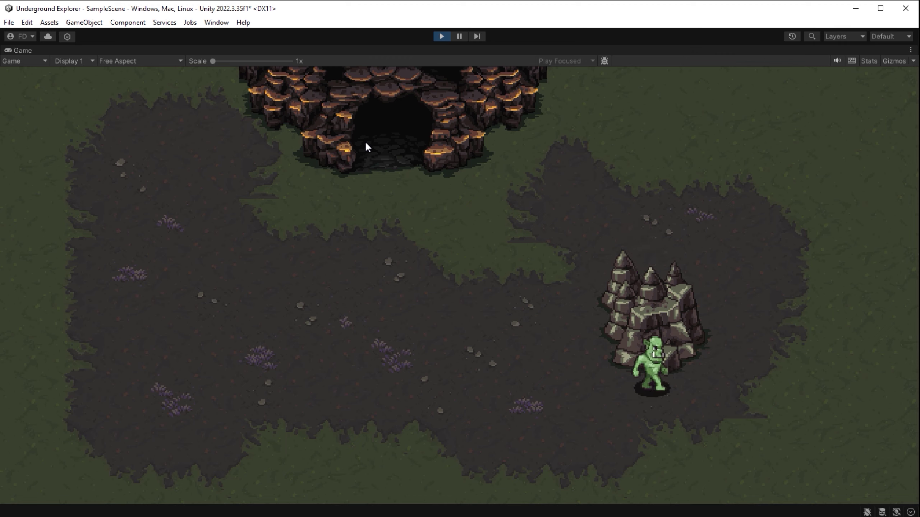
key("w")
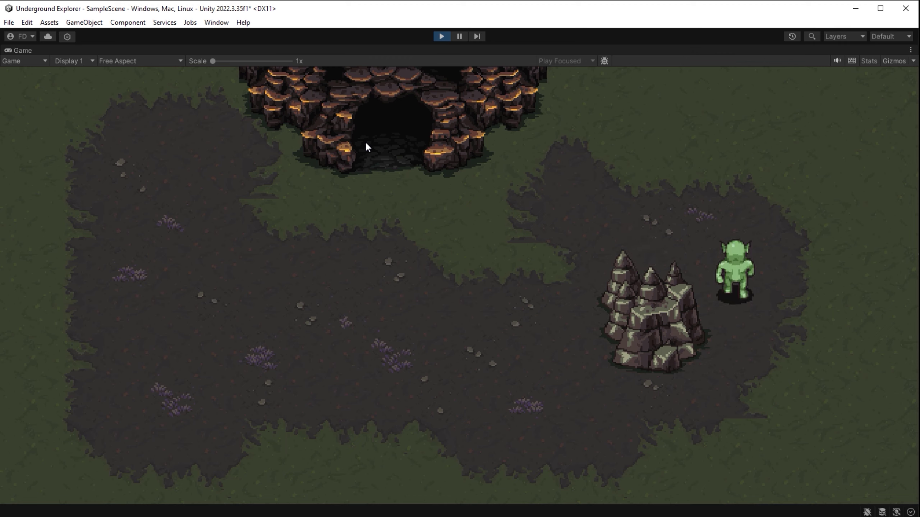
key("a")
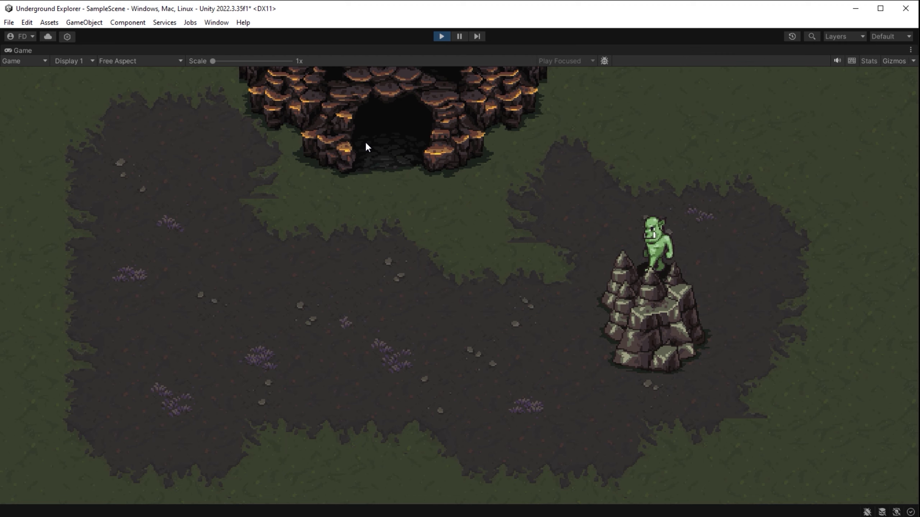
key("s")
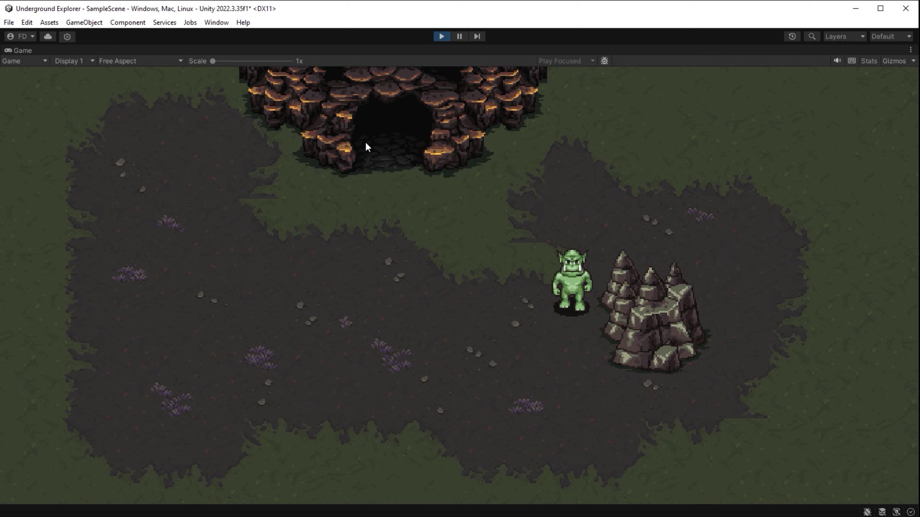
key("d")
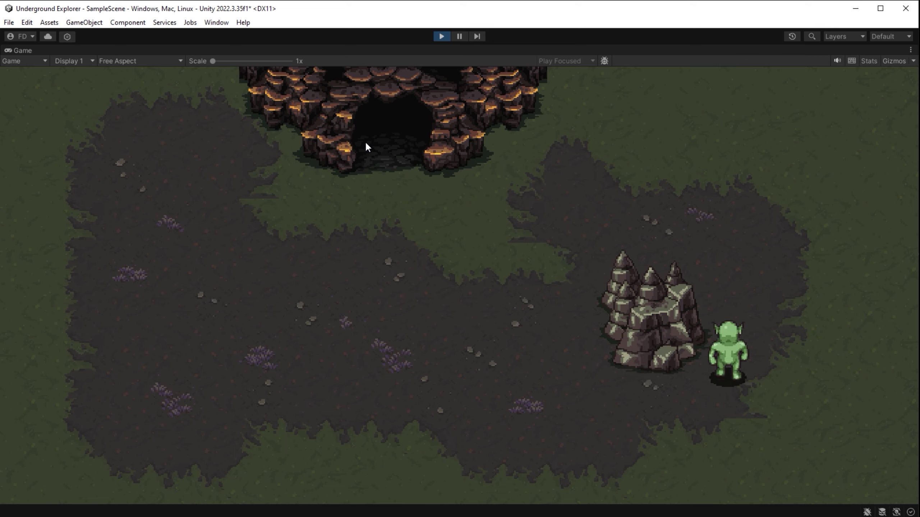
key("w")
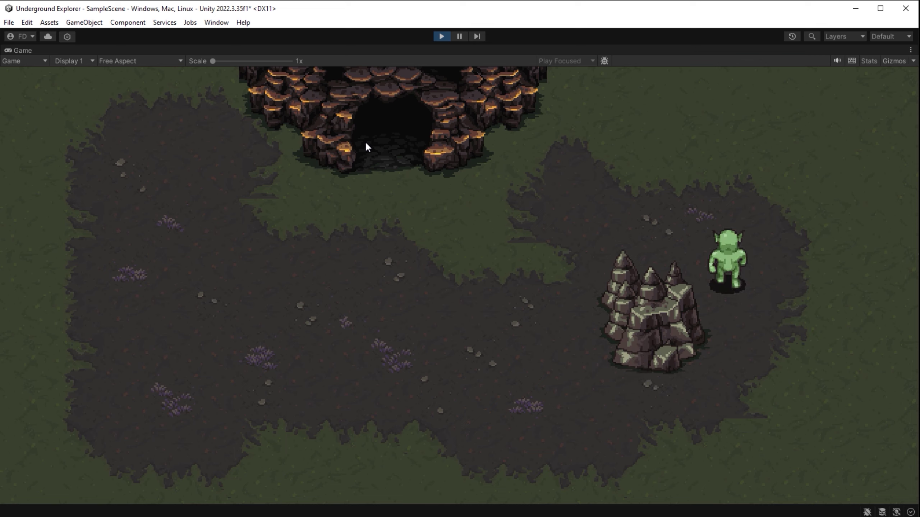
key("a")
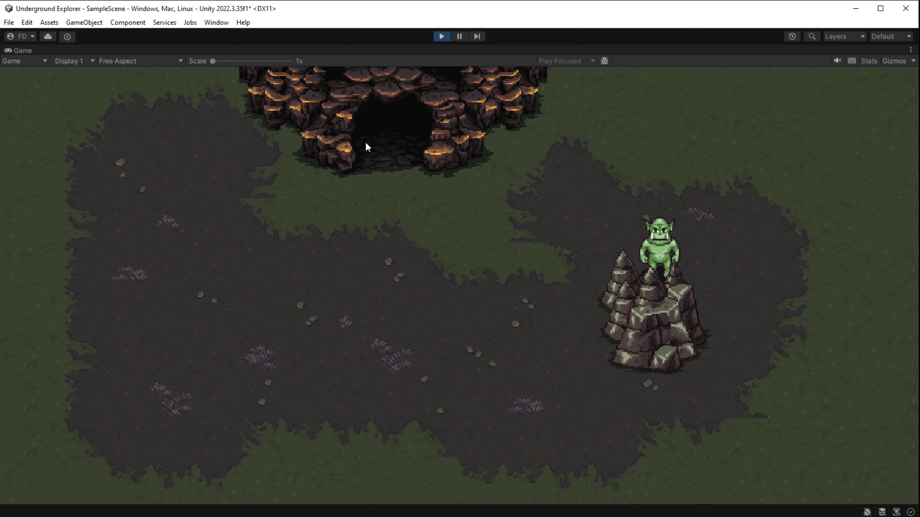
key("a")
key("d")
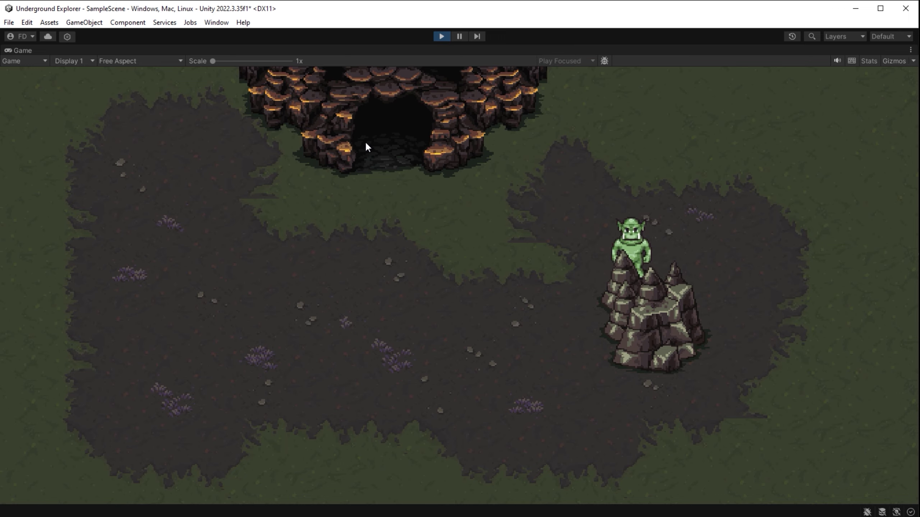
key("a")
key("a")
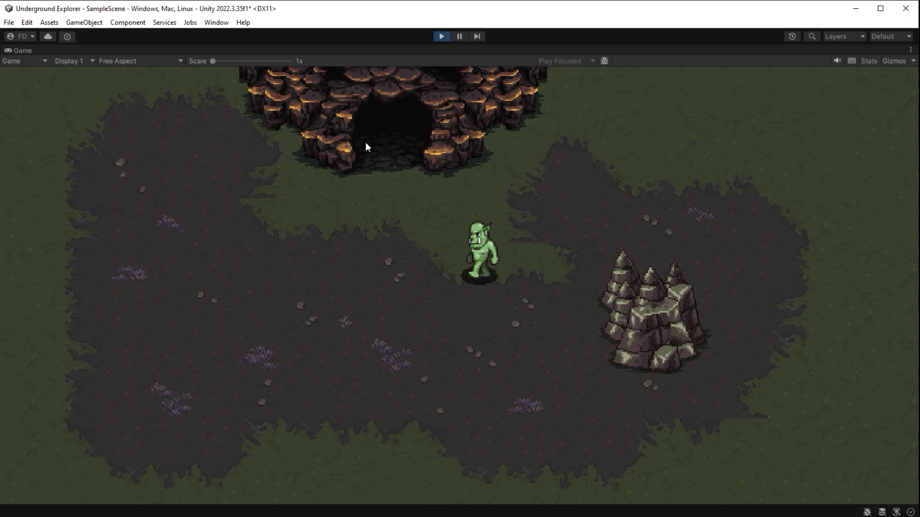